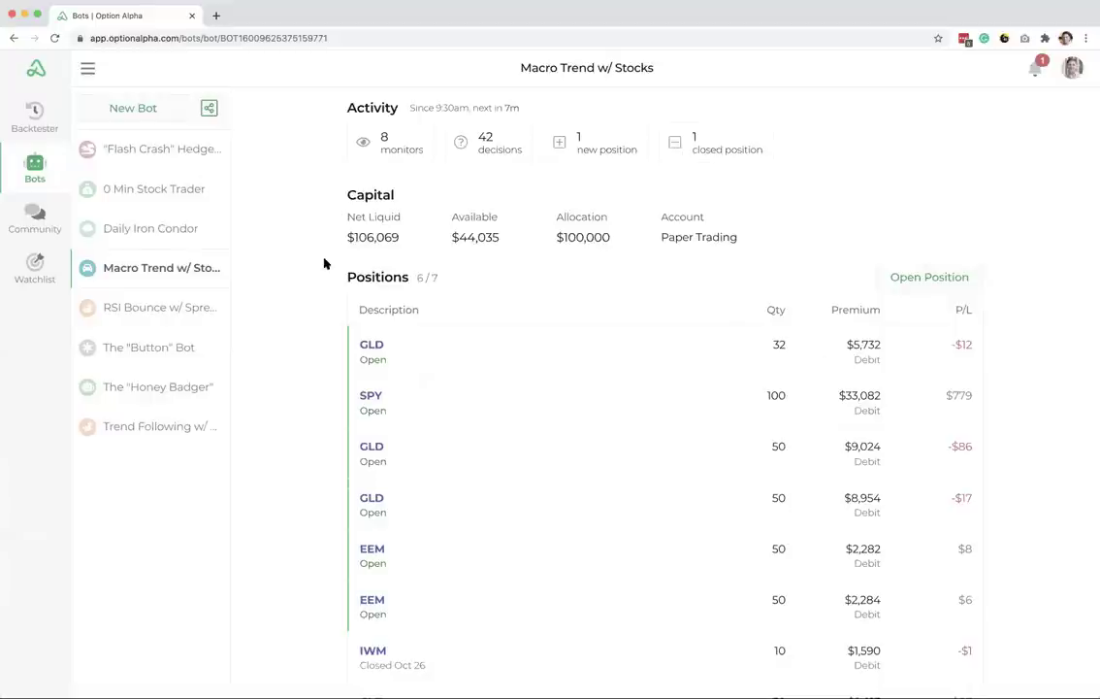
# Step: Review the bot's positions, inspect the 32-share GLD position's details, and look over the strategy types offered for opening a new position
pyautogui.scroll(-3, 325, 264)
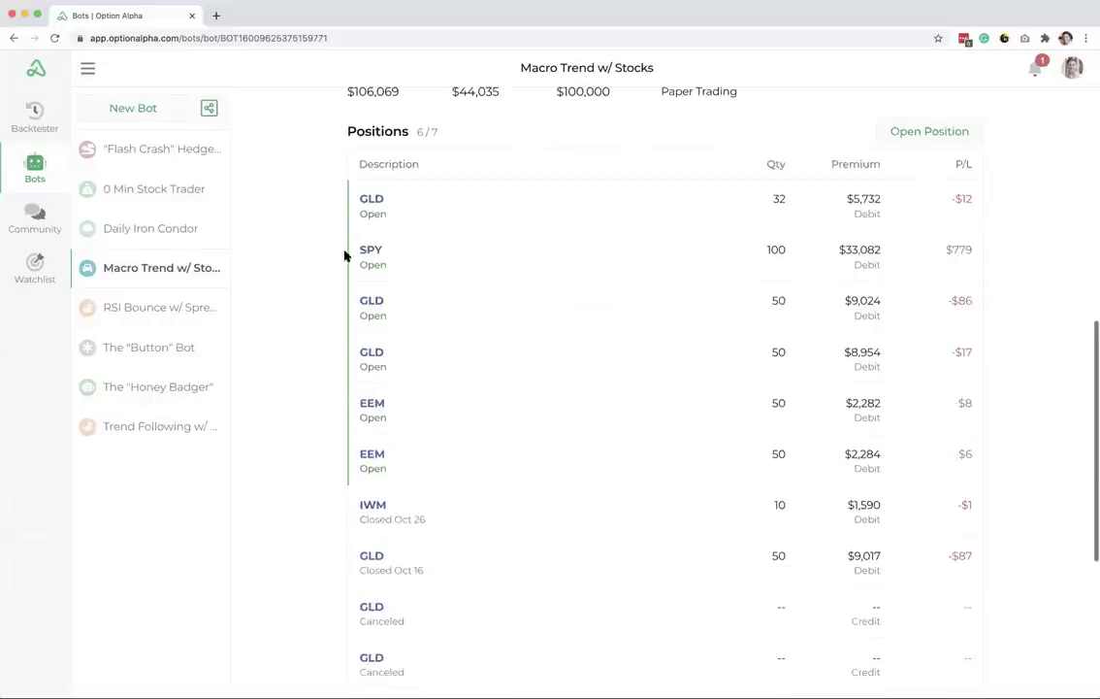
pyautogui.scroll(-1, 344, 253)
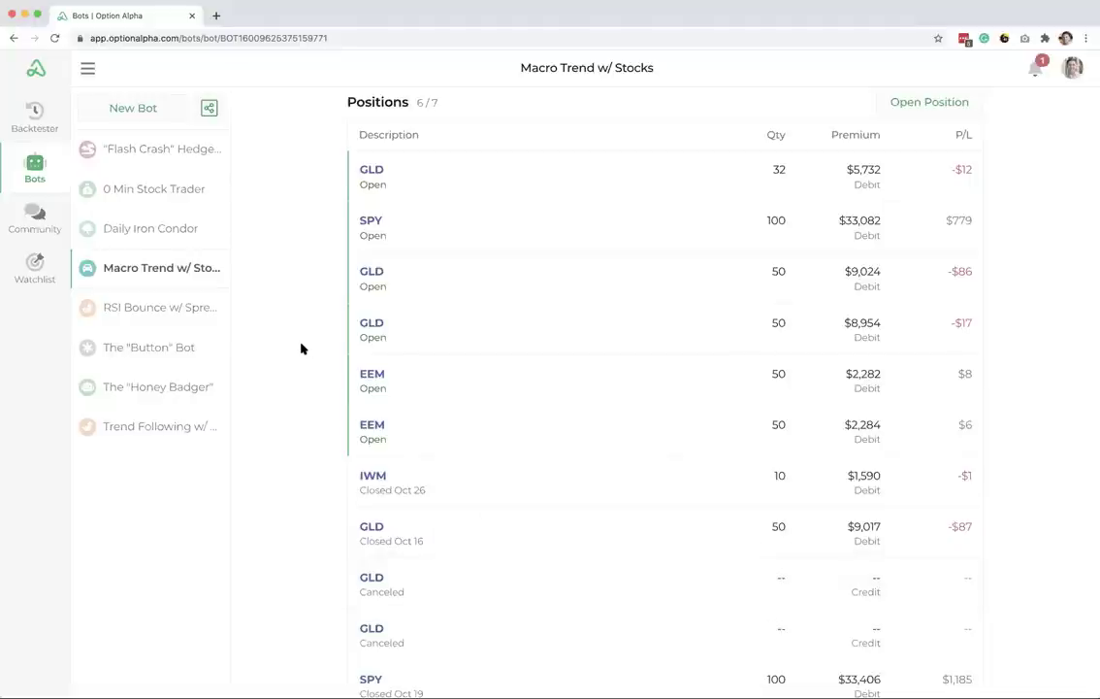
pyautogui.scroll(1, 301, 349)
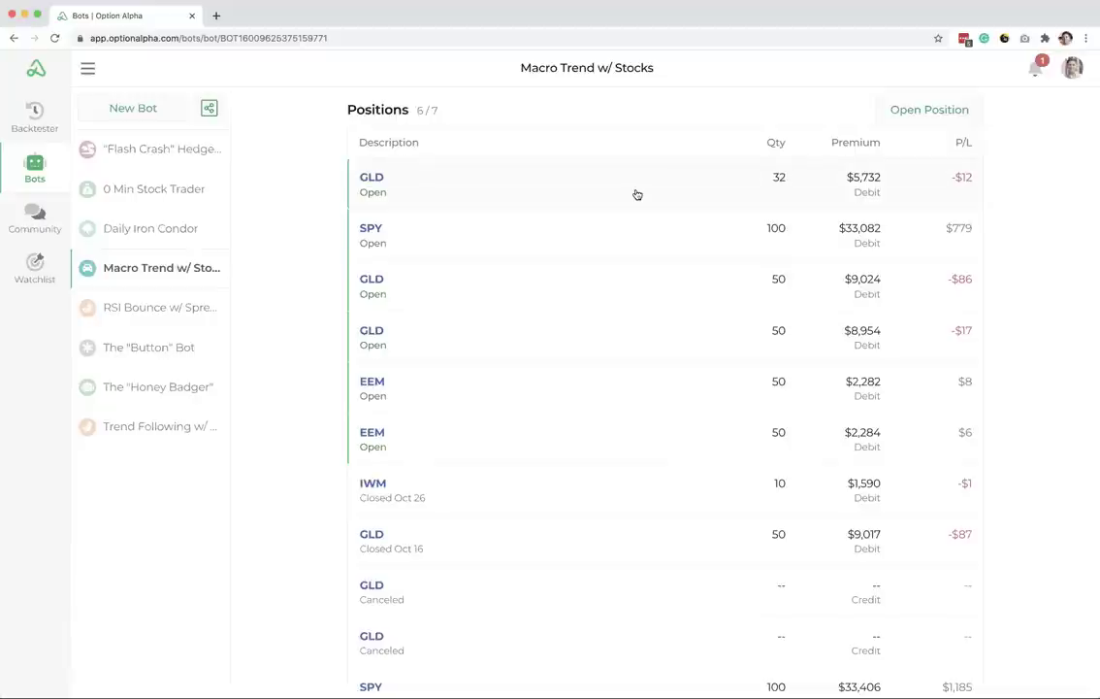
pyautogui.click(644, 191)
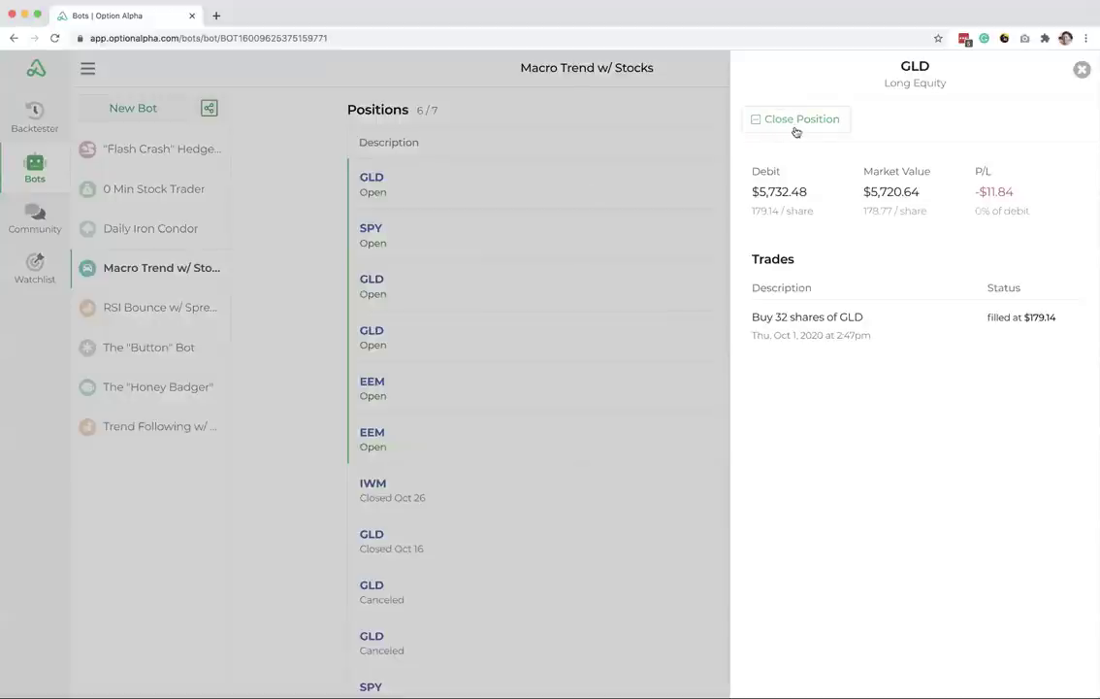
pyautogui.click(1082, 70)
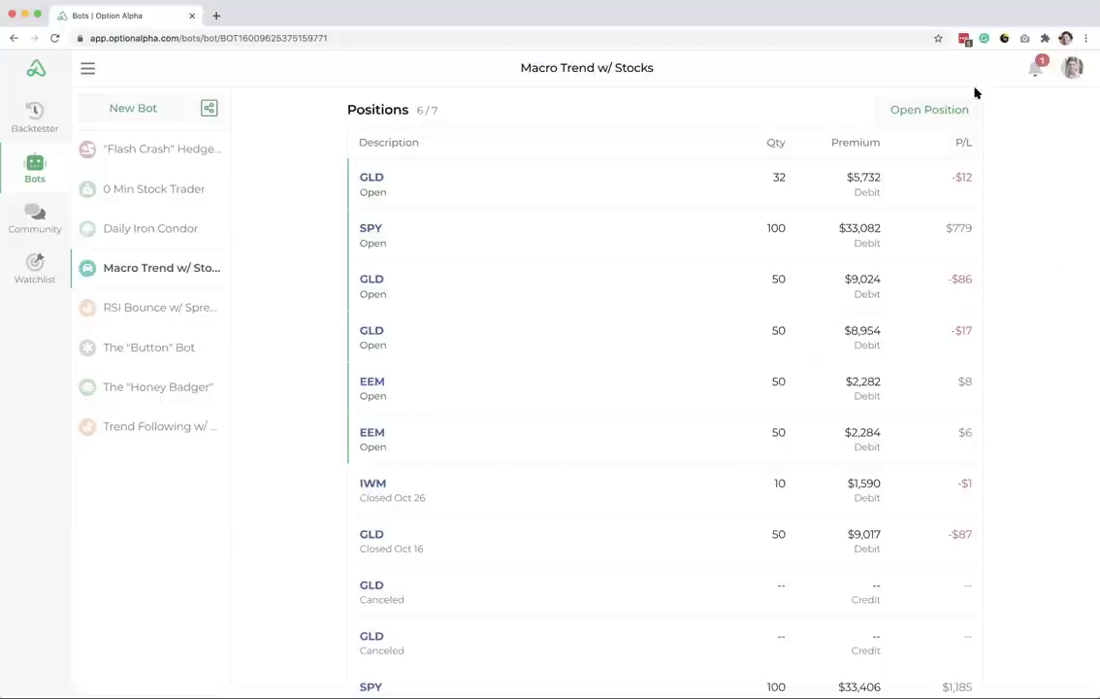
pyautogui.click(946, 116)
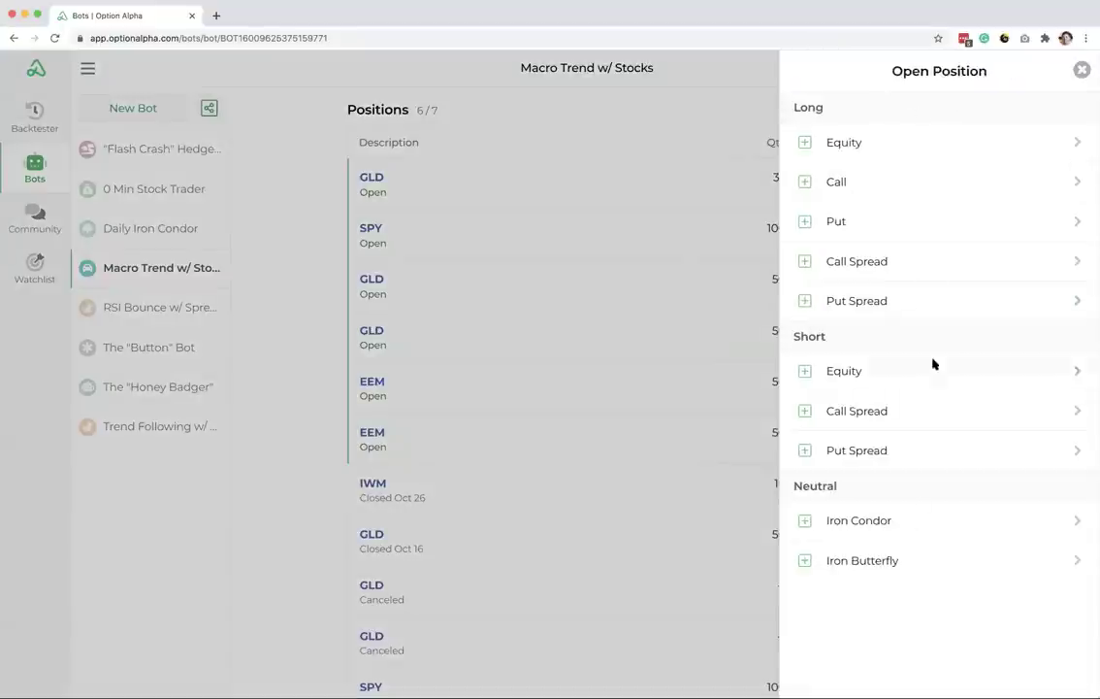
pyautogui.click(1082, 71)
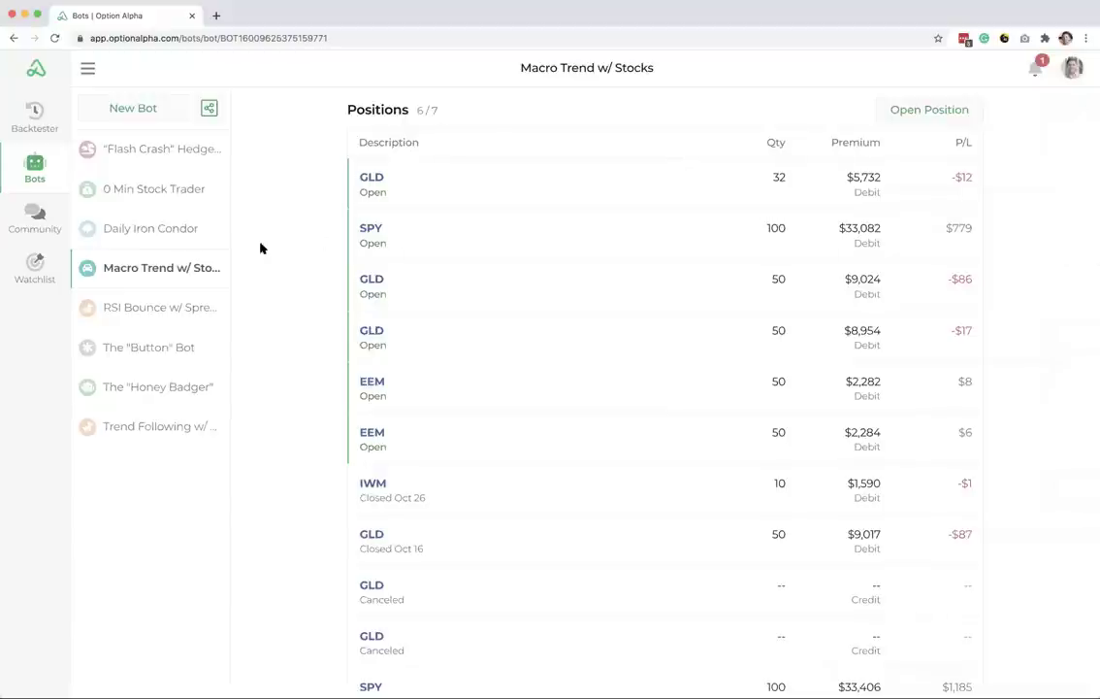
# Step: Inspect the details of the latest Open Long Equity and Close position entries in the bot's log
pyautogui.scroll(10, 262, 252)
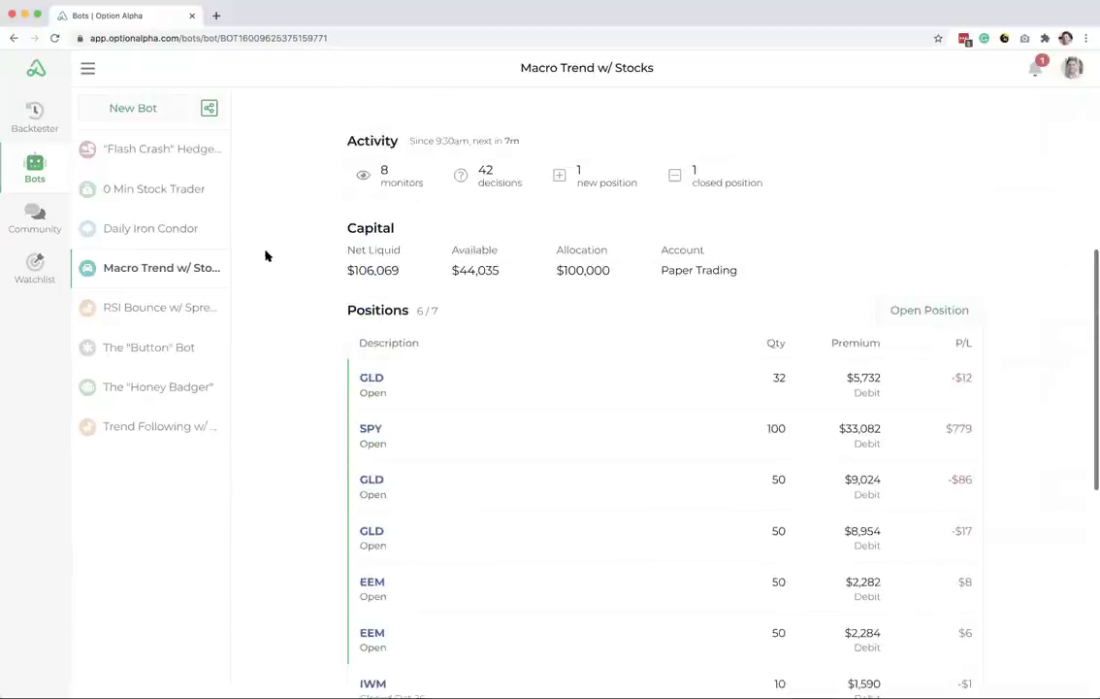
pyautogui.click(543, 177)
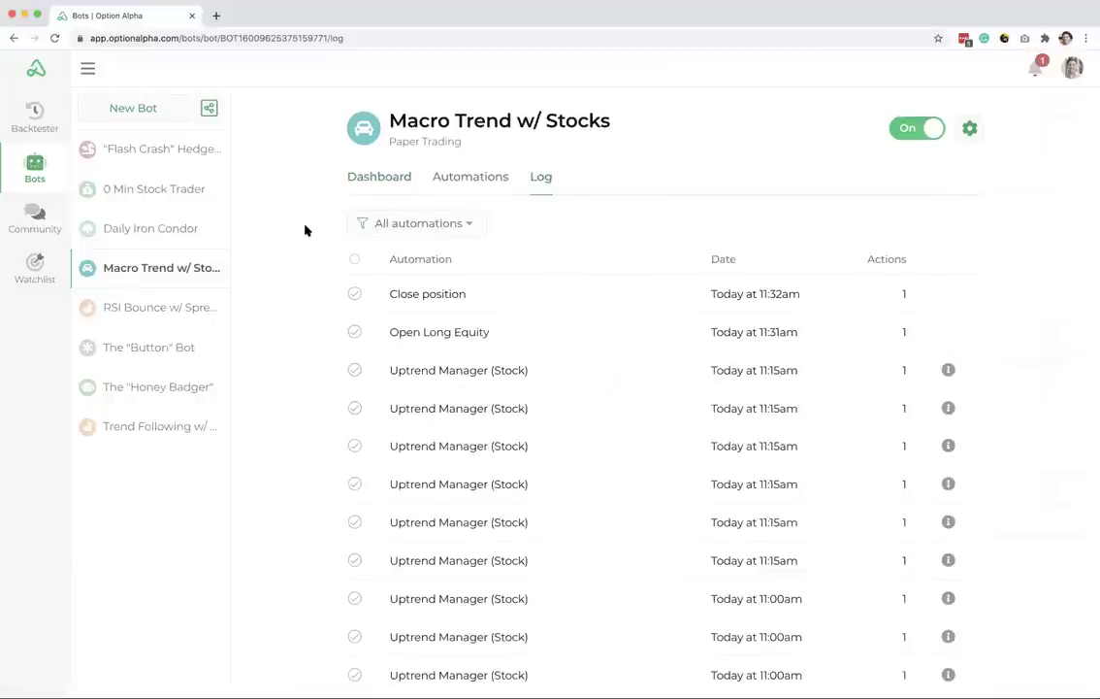
pyautogui.scroll(-1, 305, 228)
pyautogui.click(852, 312)
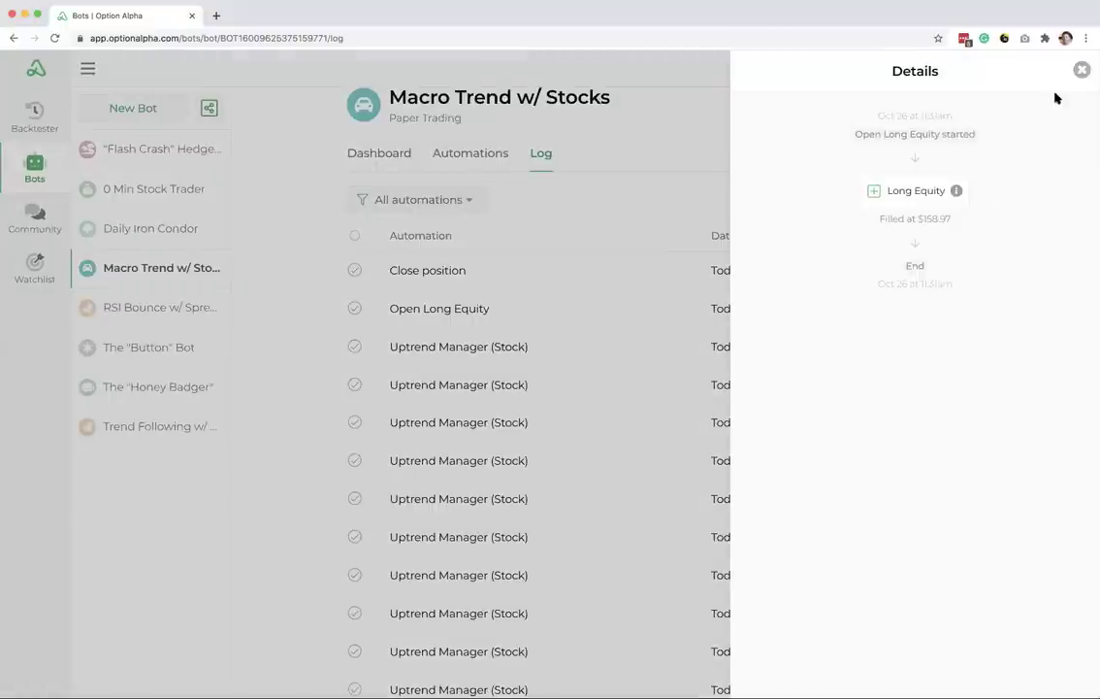
pyautogui.click(1081, 70)
pyautogui.click(716, 271)
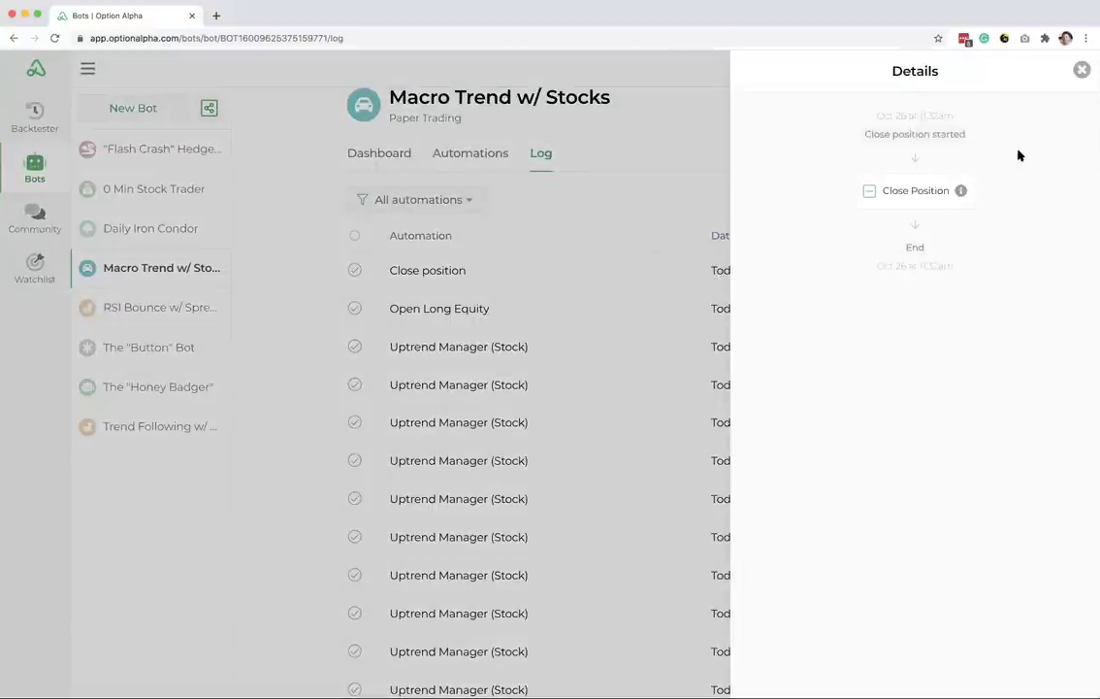
pyautogui.click(1080, 74)
# Step: Return to the bot's dashboard, inspect the trades of the closed IWM position, and review the bot's overall performance
pyautogui.click(361, 156)
pyautogui.scroll(-3, 309, 341)
pyautogui.scroll(-5, 309, 341)
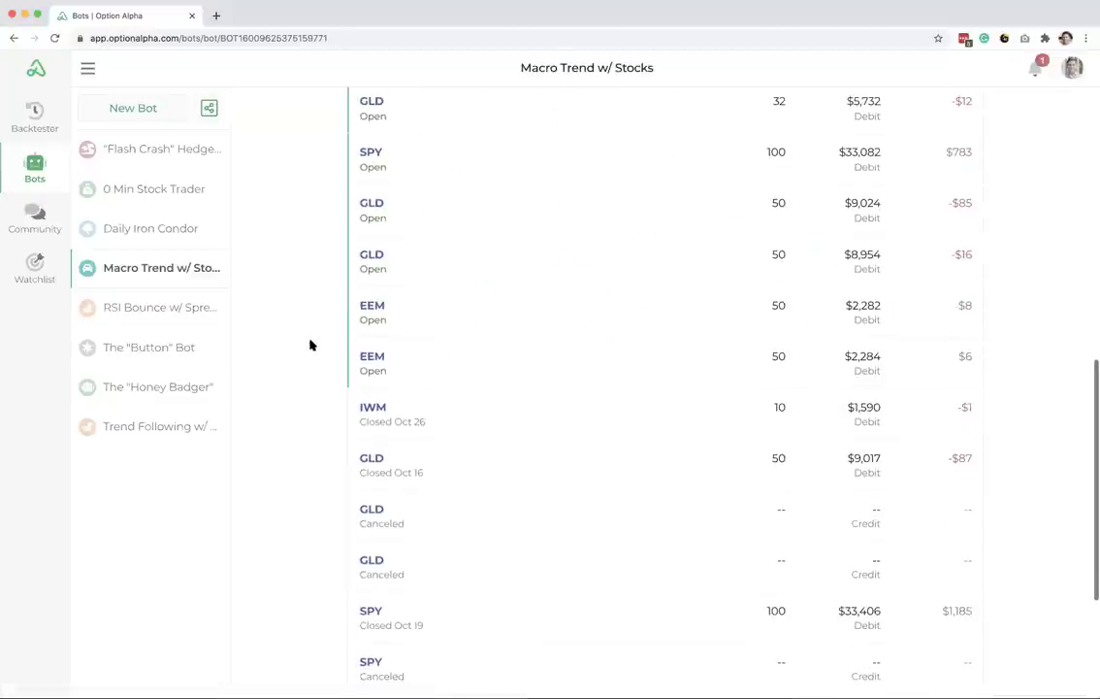
pyautogui.click(526, 412)
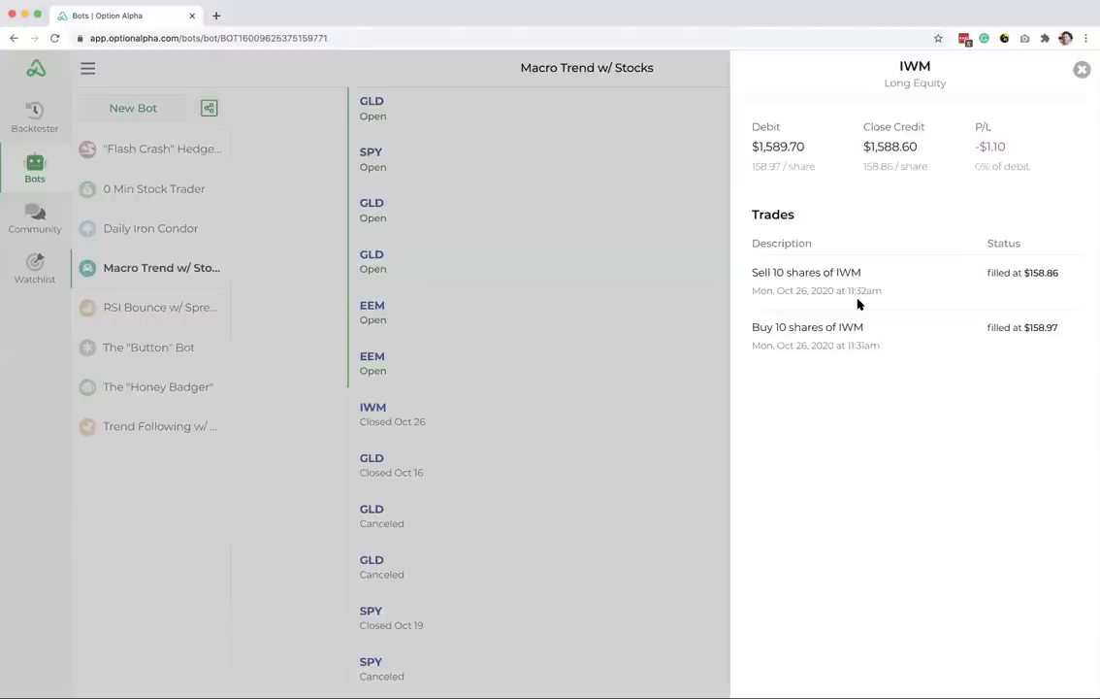
pyautogui.click(1083, 71)
pyautogui.scroll(5, 319, 278)
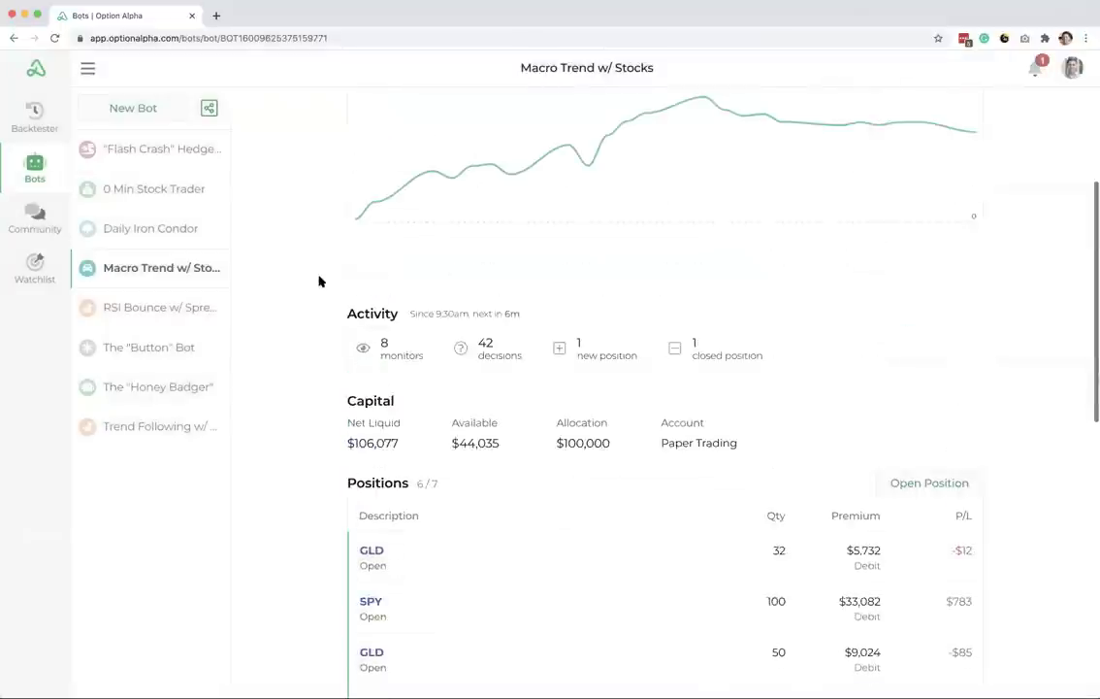
pyautogui.scroll(3, 320, 280)
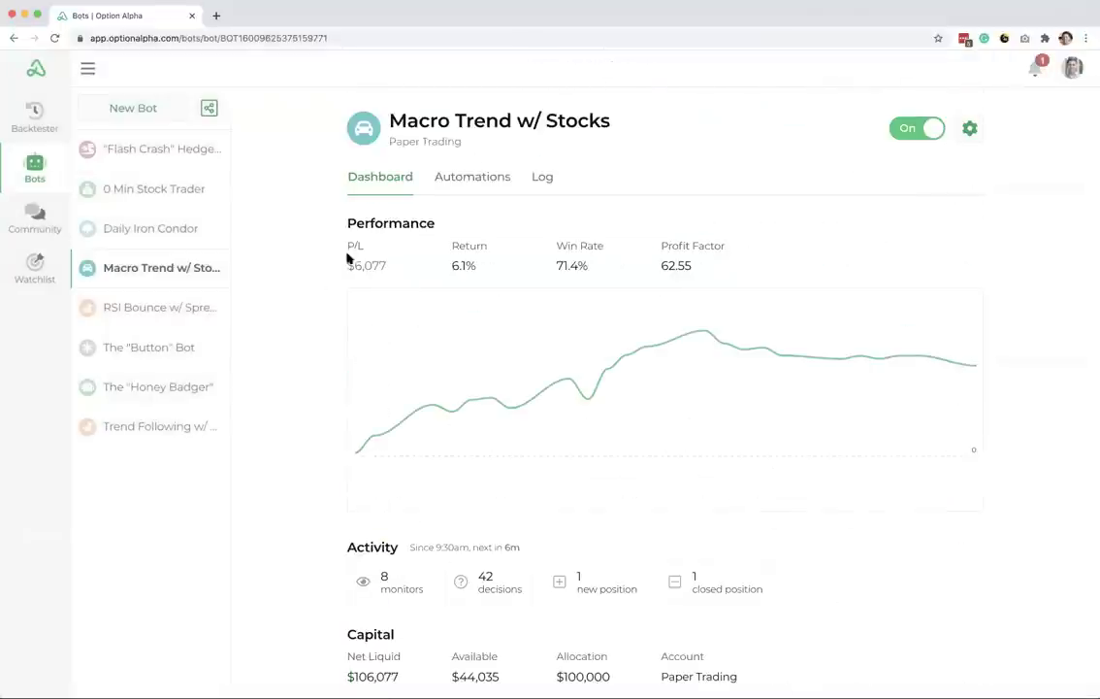
# Step: Add a scanner to the Macro Trend w/ Stocks bot and create a new custom automation for it
pyautogui.click(468, 178)
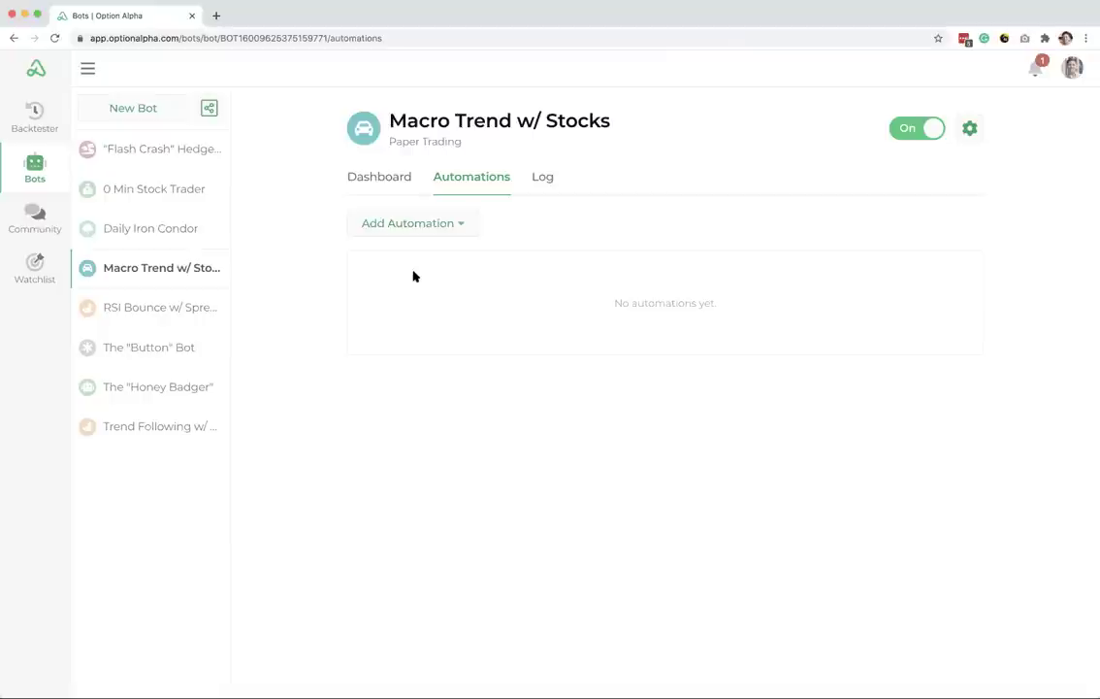
pyautogui.click(417, 223)
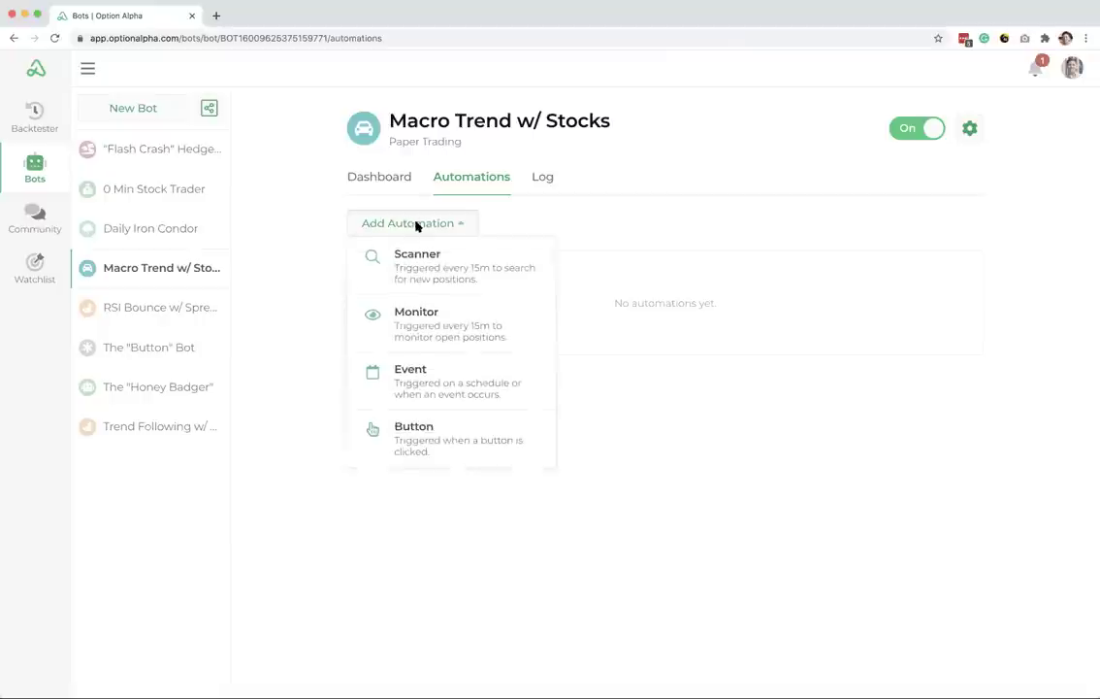
pyautogui.click(431, 266)
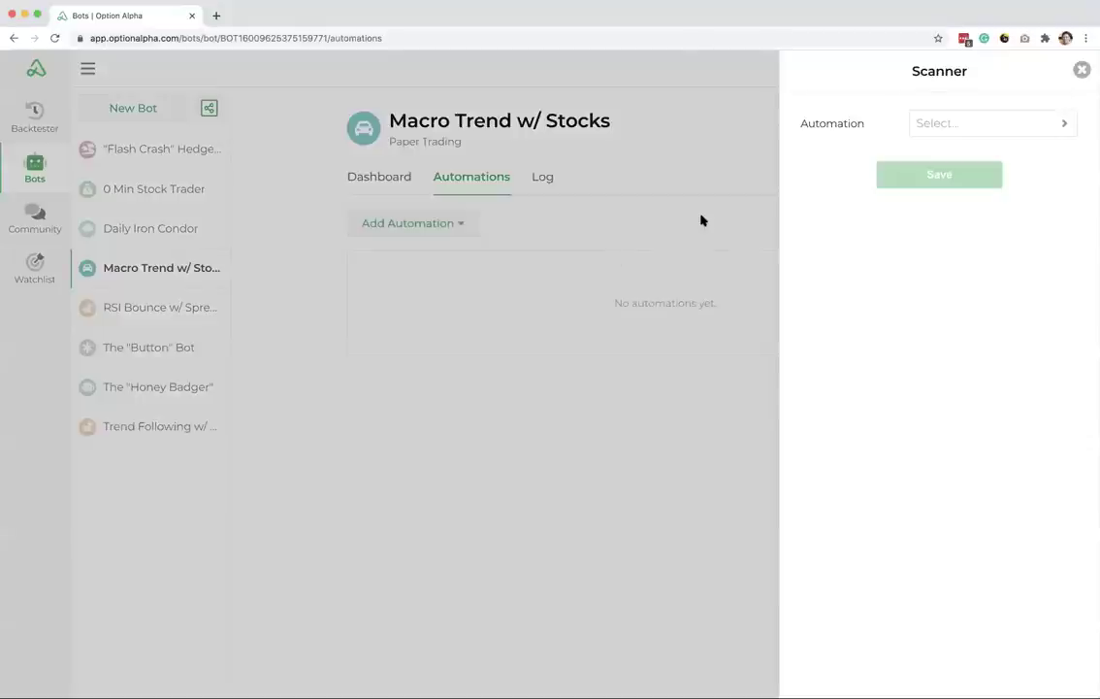
pyautogui.click(943, 129)
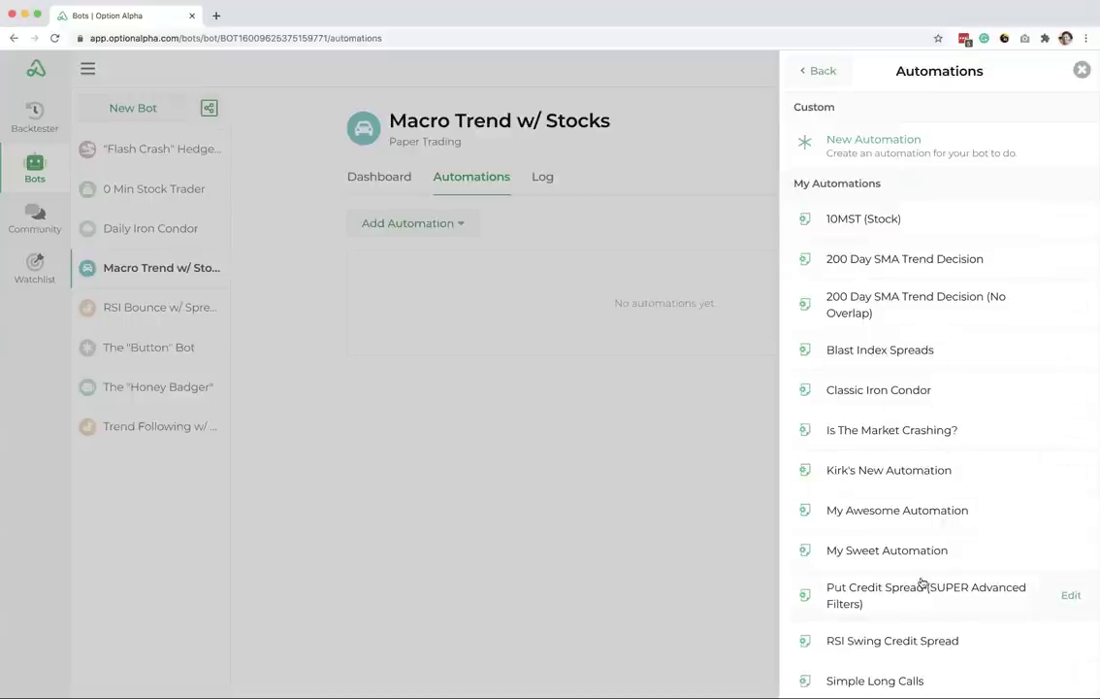
pyautogui.click(897, 148)
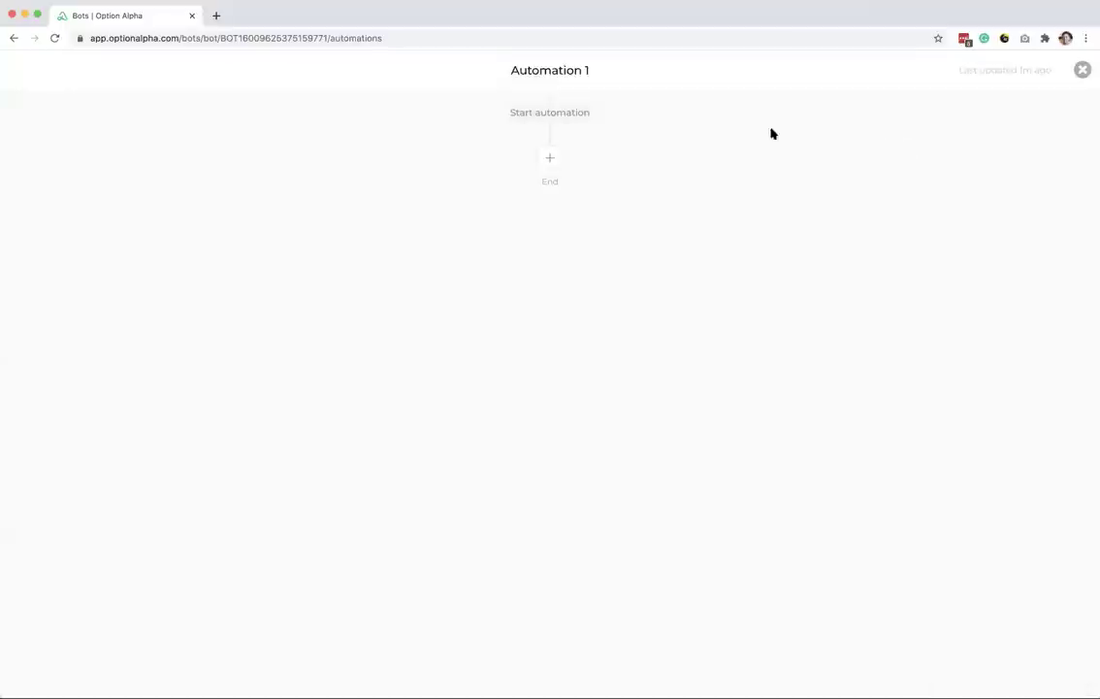
# Step: Rename the automation with the owner's first name in possessive form followed by "Trend Decision", add it to My Automations, and save
pyautogui.click(556, 73)
pyautogui.press('super+a')
pyautogui.write("Kirk's T")
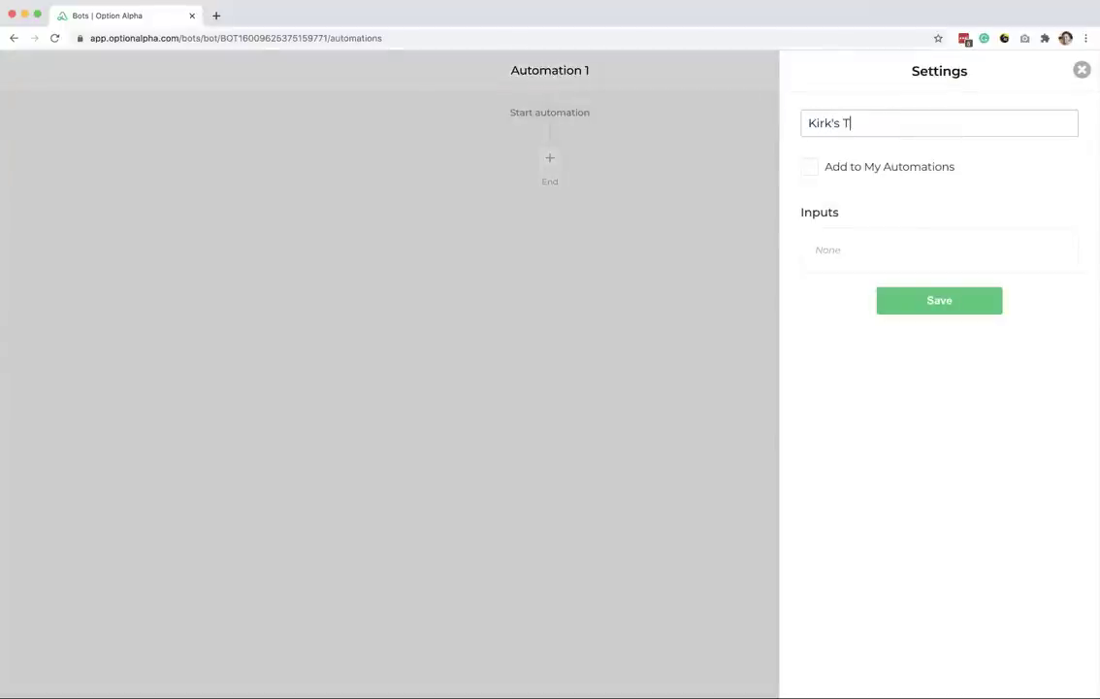
pyautogui.write('rend Decision')
pyautogui.click(810, 170)
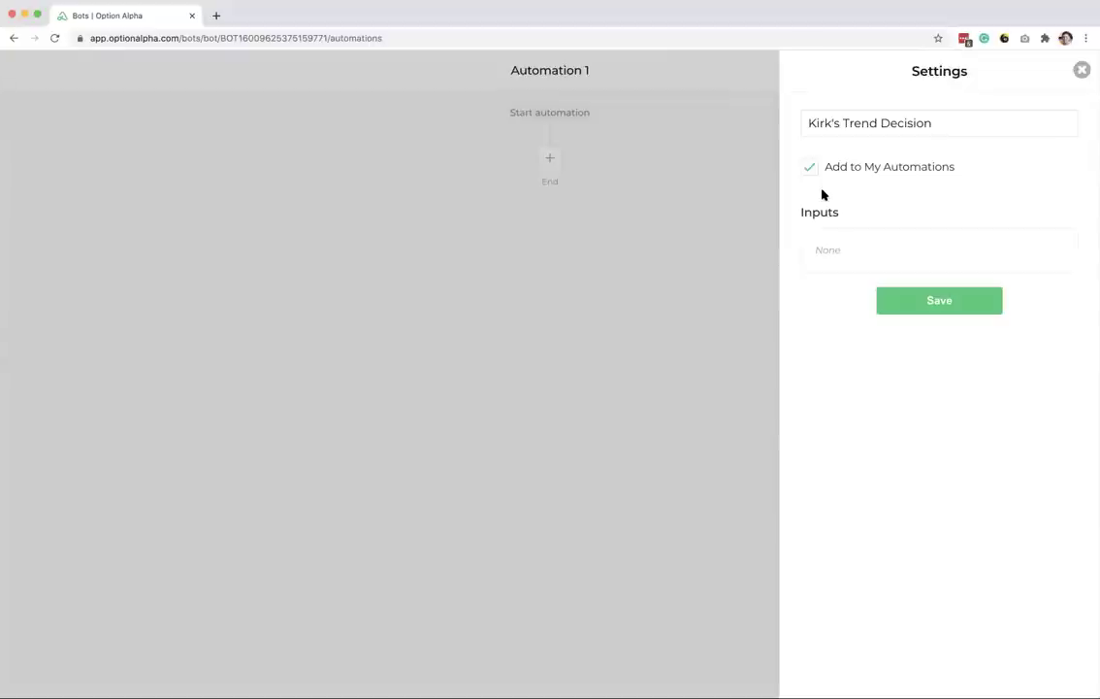
pyautogui.click(917, 307)
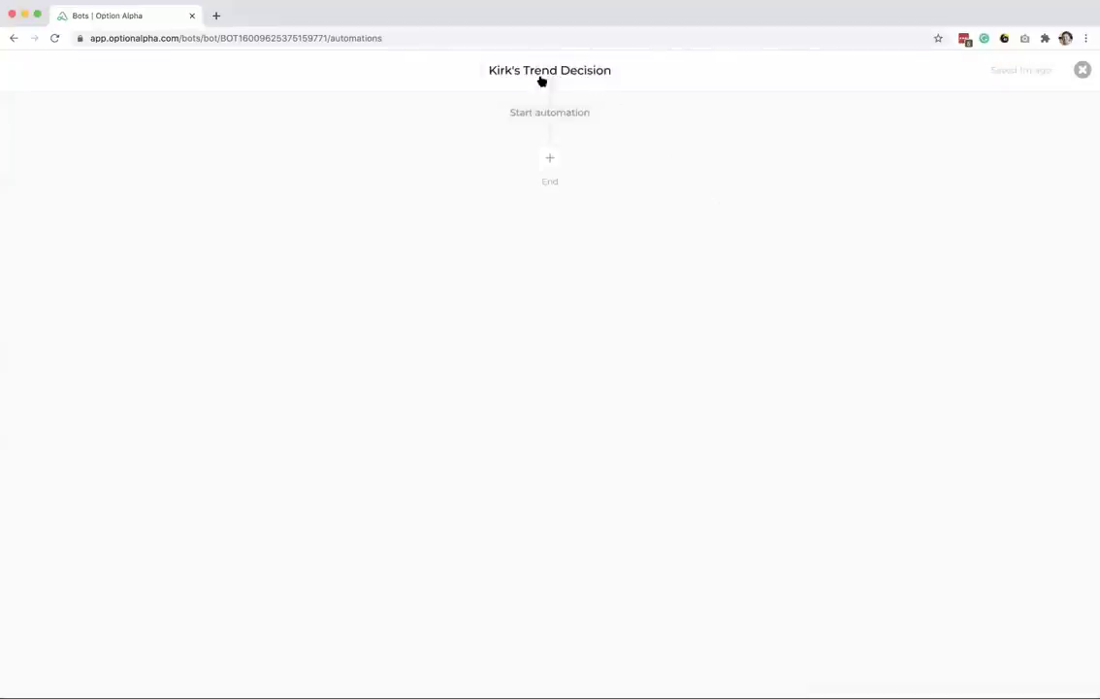
# Step: Start adding a Decision action directly after the start of the automation
pyautogui.click(552, 167)
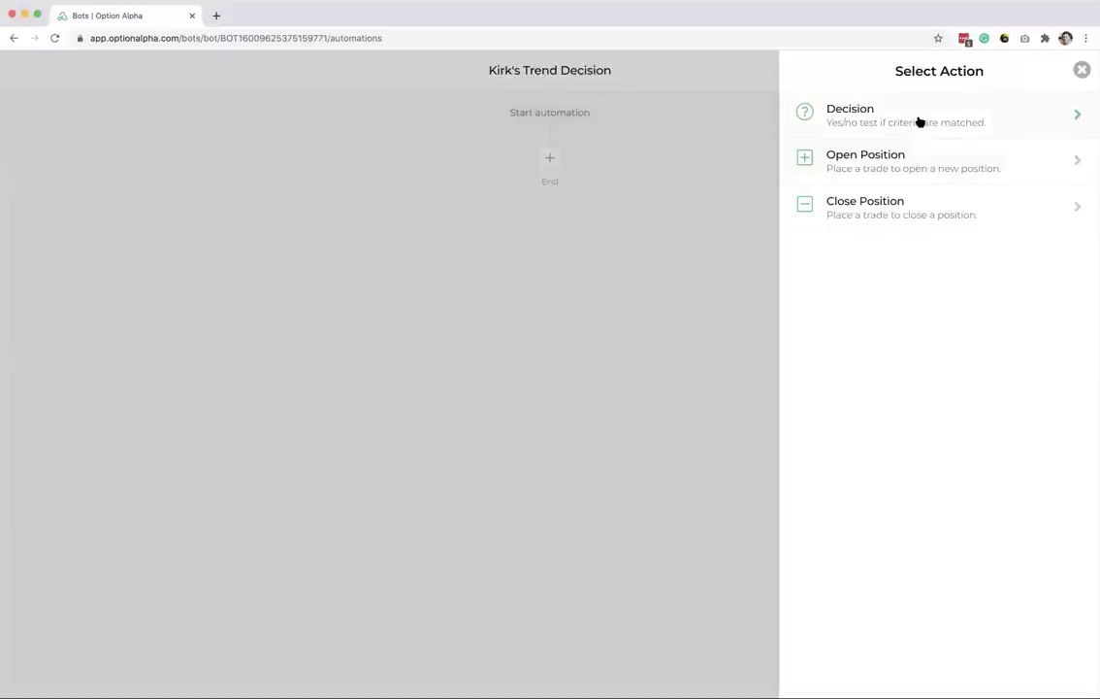
pyautogui.click(920, 122)
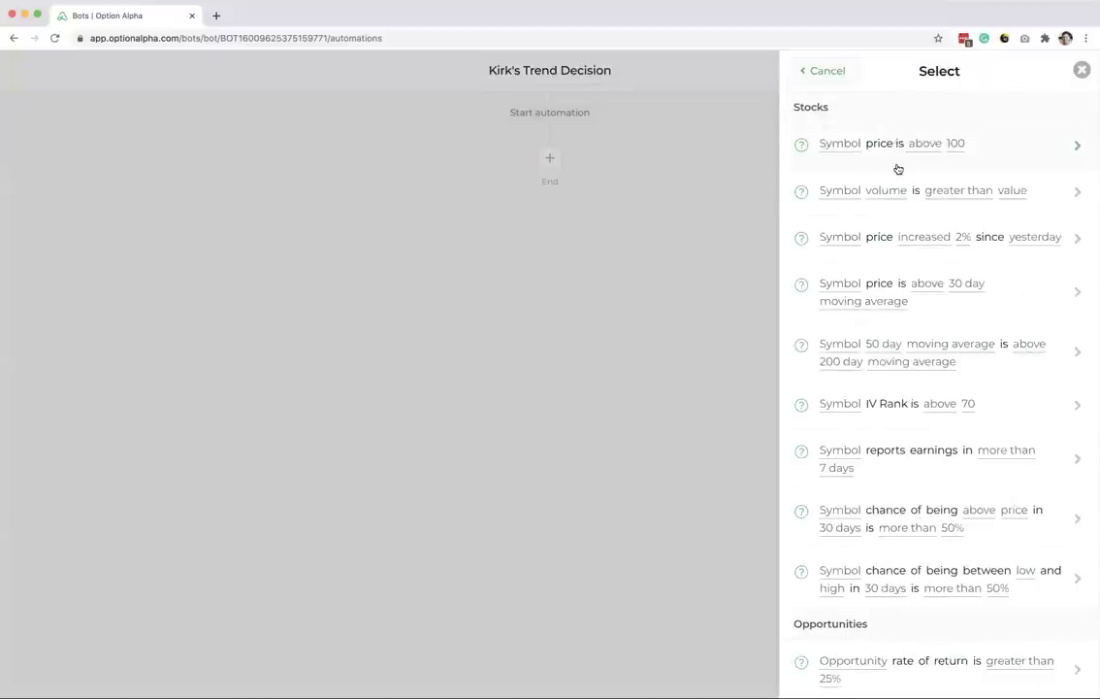
# Step: Look through the available decision criteria for stocks, opportunities, positions and indicators
pyautogui.scroll(-10, 897, 165)
pyautogui.scroll(-5, 897, 170)
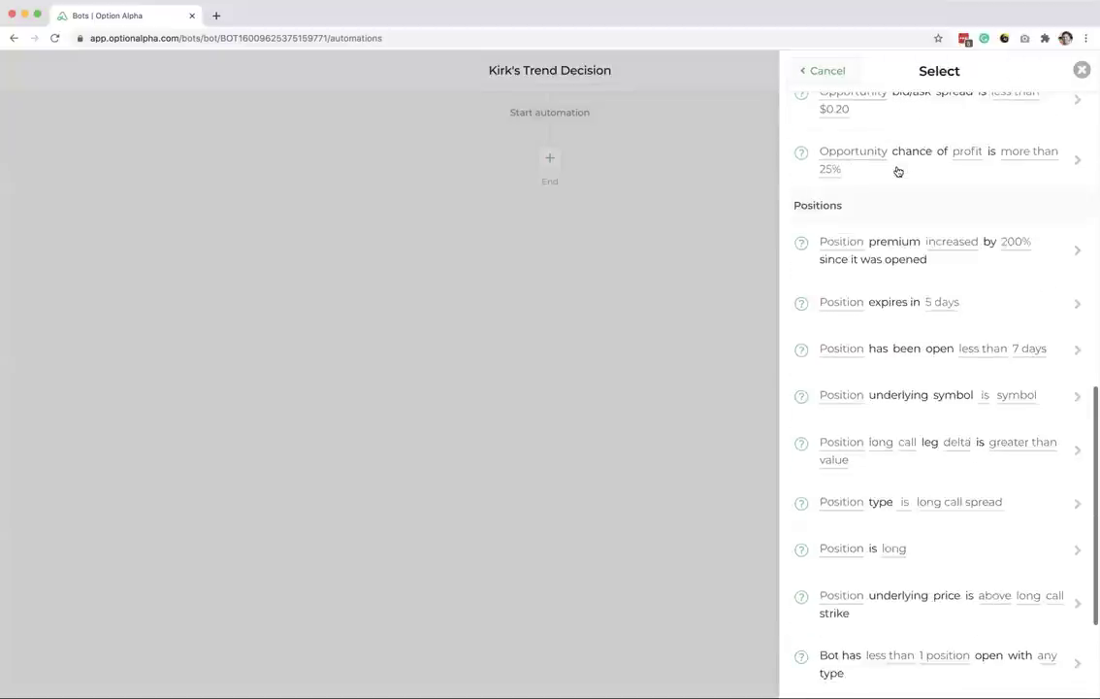
pyautogui.scroll(12, 896, 496)
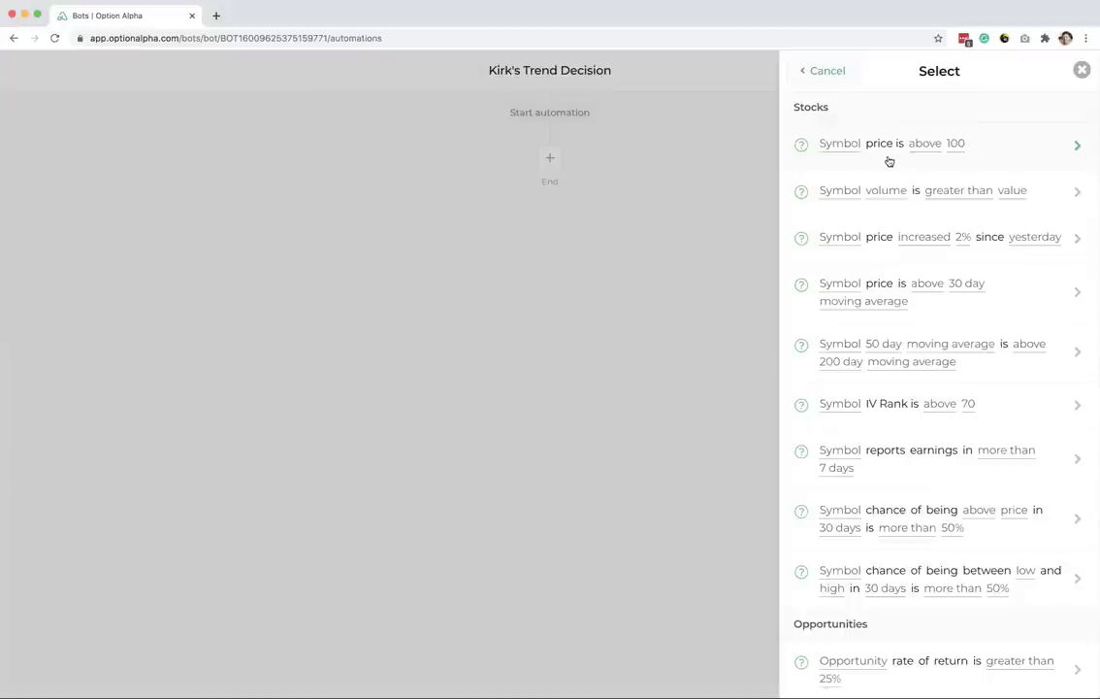
pyautogui.scroll(-3, 888, 162)
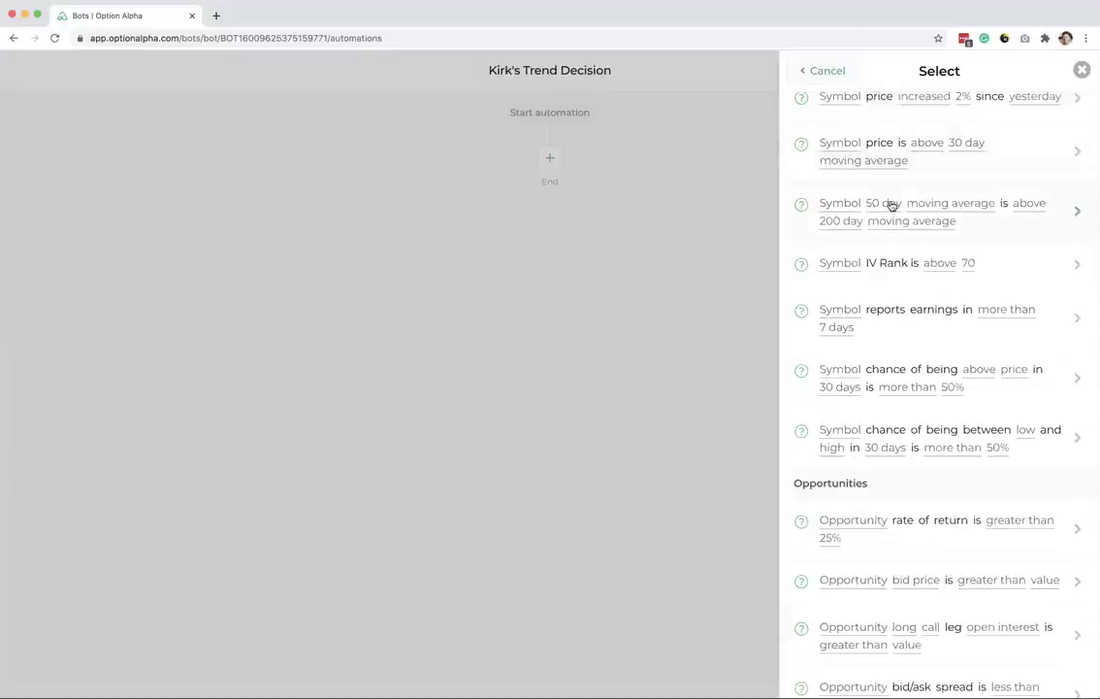
pyautogui.scroll(1, 891, 205)
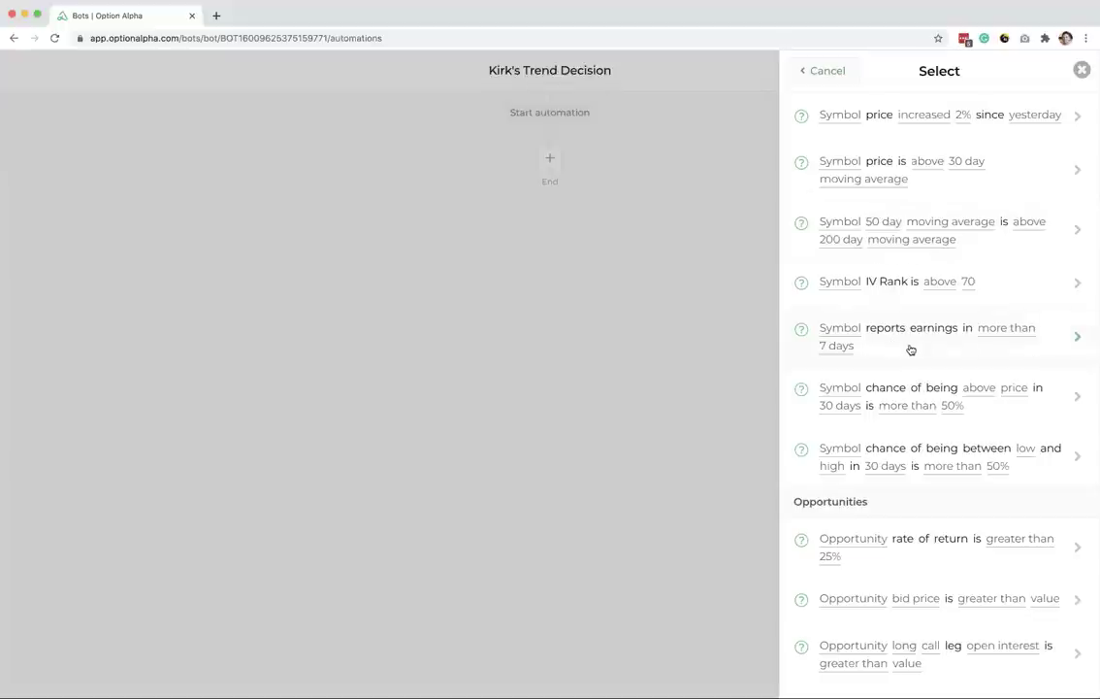
pyautogui.scroll(-2, 911, 349)
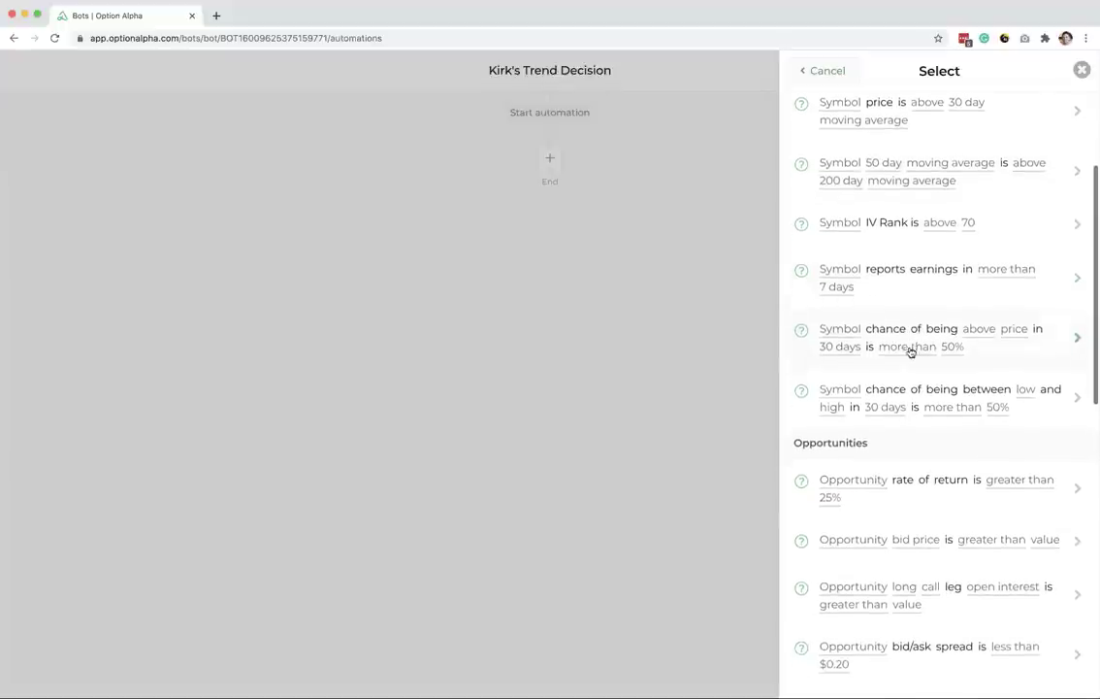
pyautogui.scroll(-1, 911, 349)
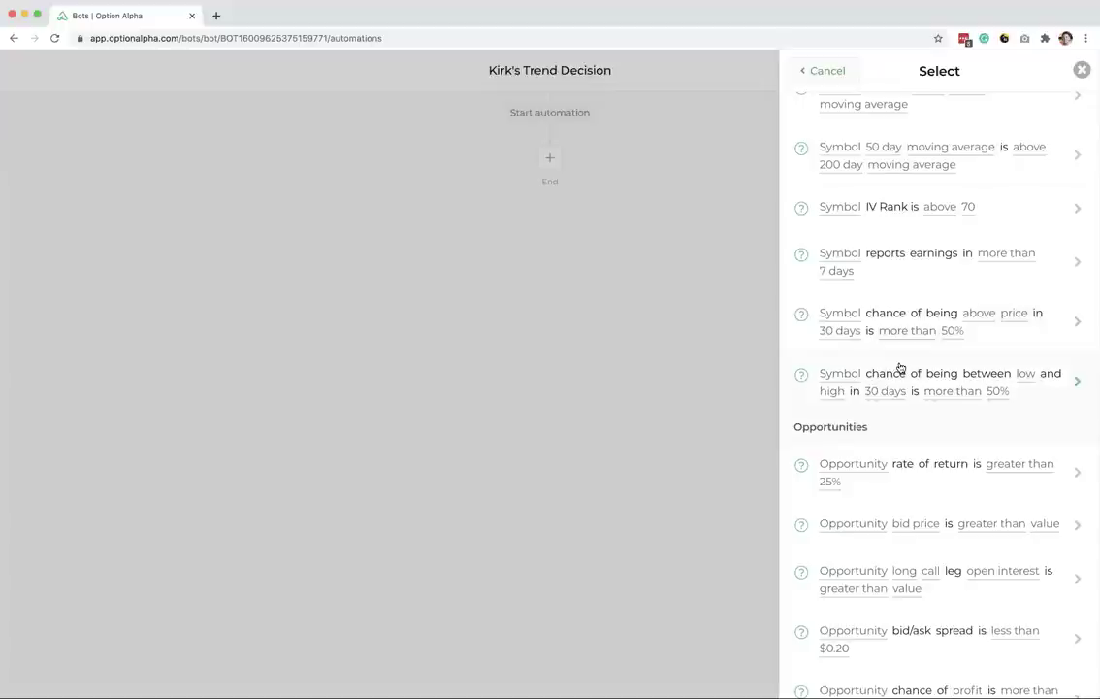
pyautogui.scroll(-5, 901, 368)
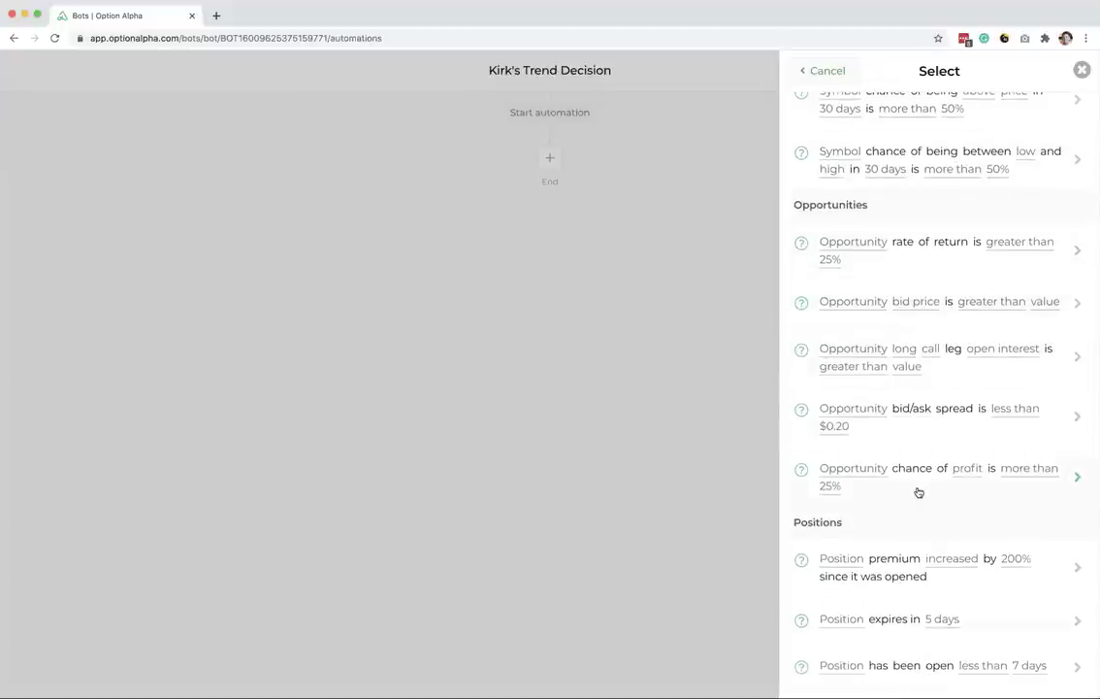
pyautogui.scroll(-6, 919, 485)
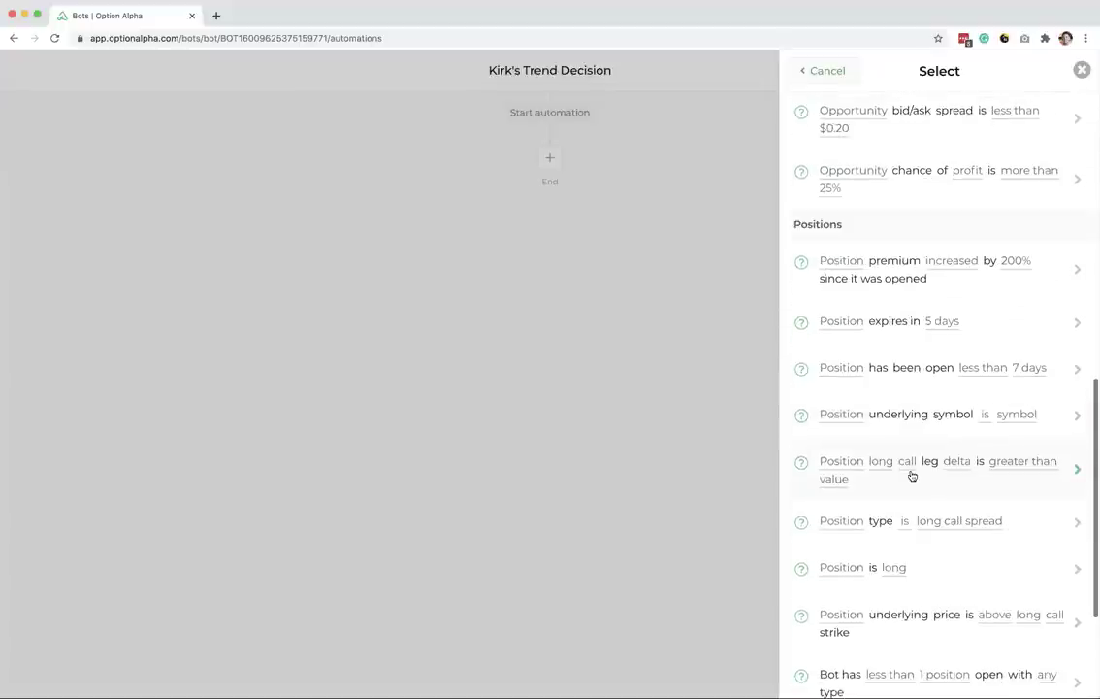
pyautogui.scroll(-1, 910, 446)
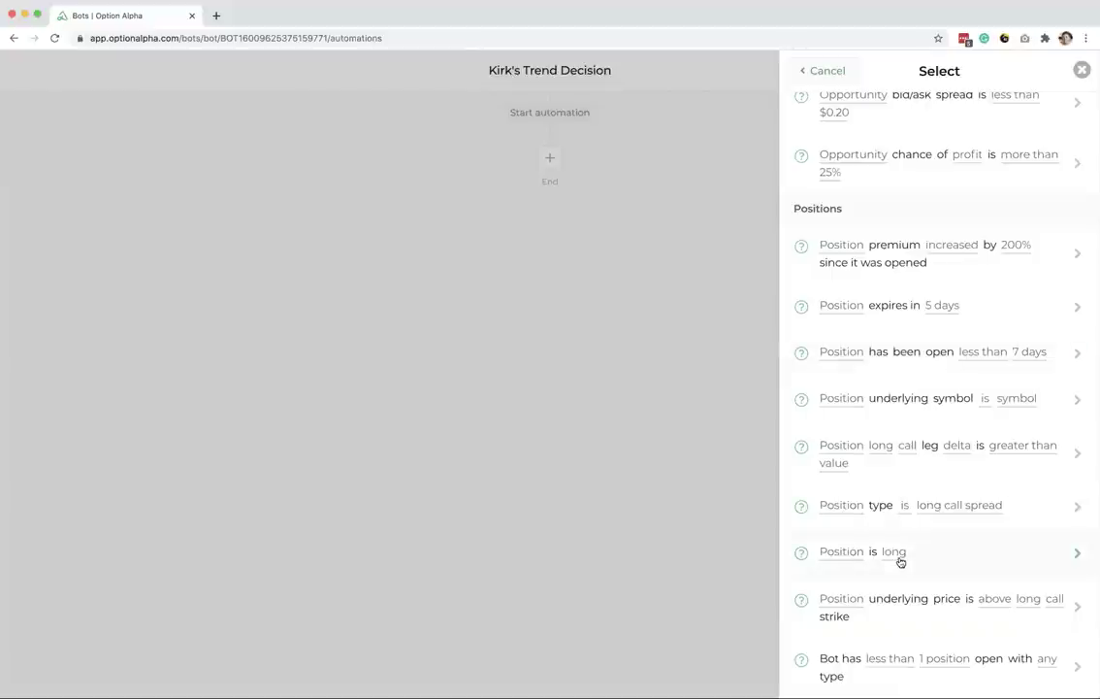
pyautogui.scroll(-1, 901, 561)
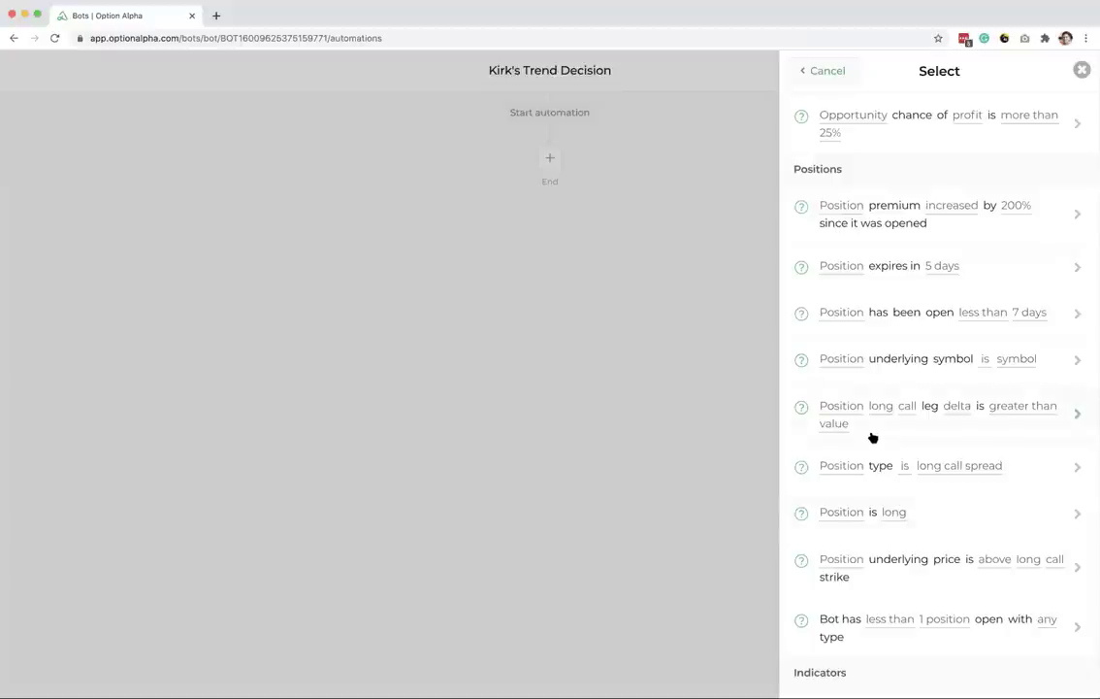
pyautogui.scroll(-3, 877, 361)
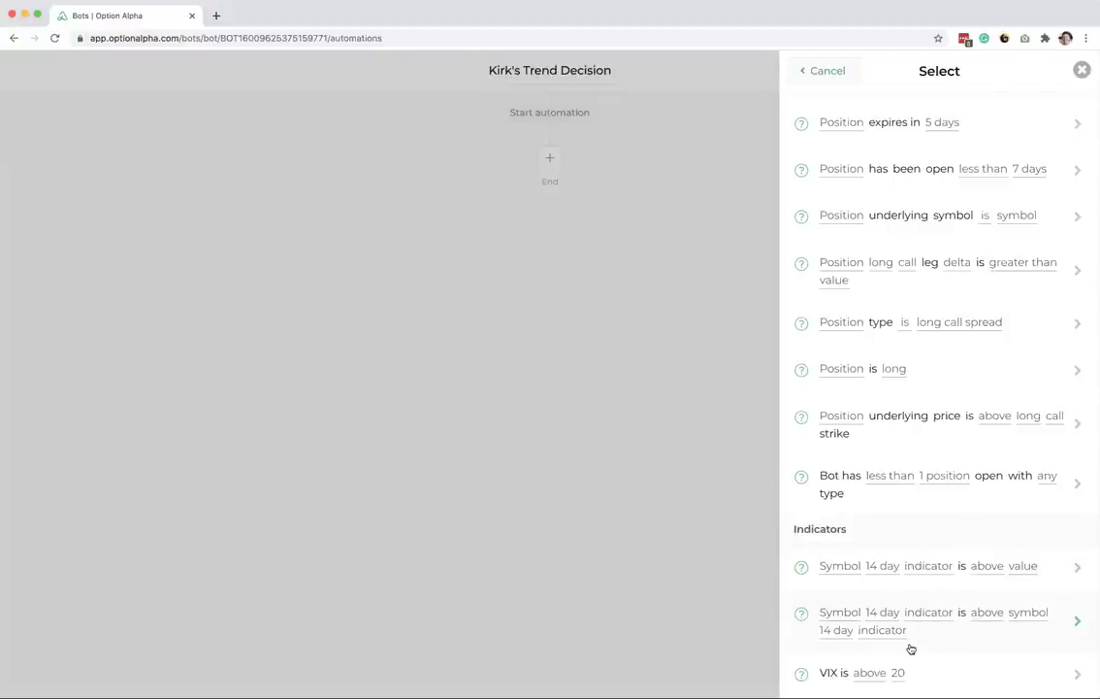
pyautogui.scroll(10, 908, 602)
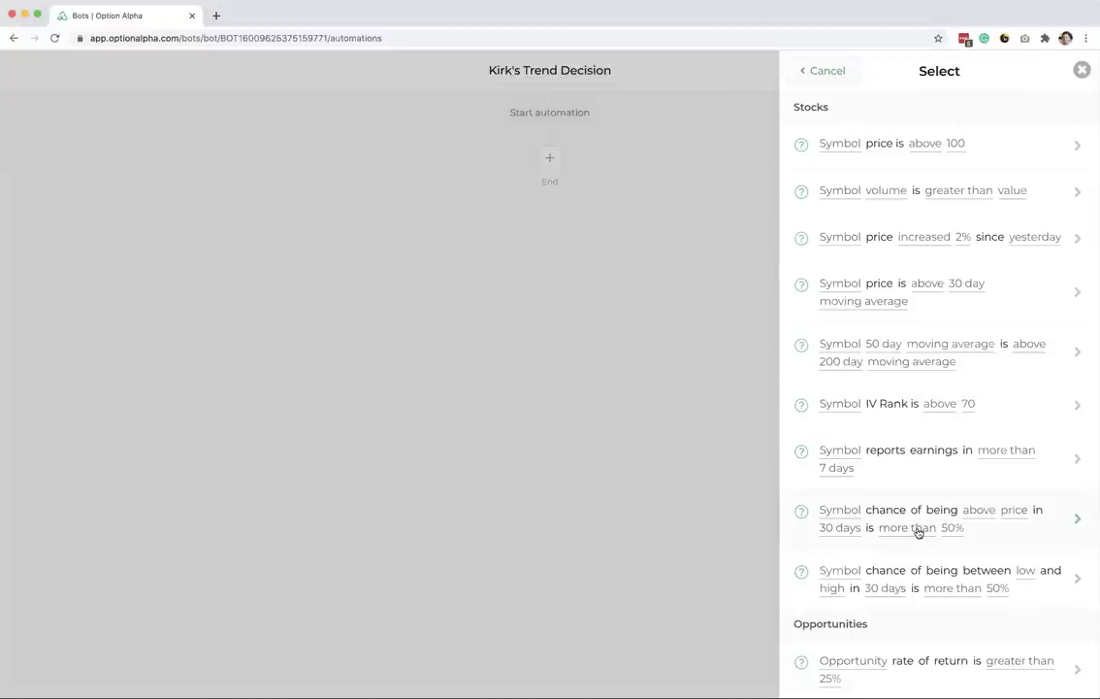
# Step: Choose the price versus moving average criterion and link its symbol to a new automation input named Ticker
pyautogui.click(929, 308)
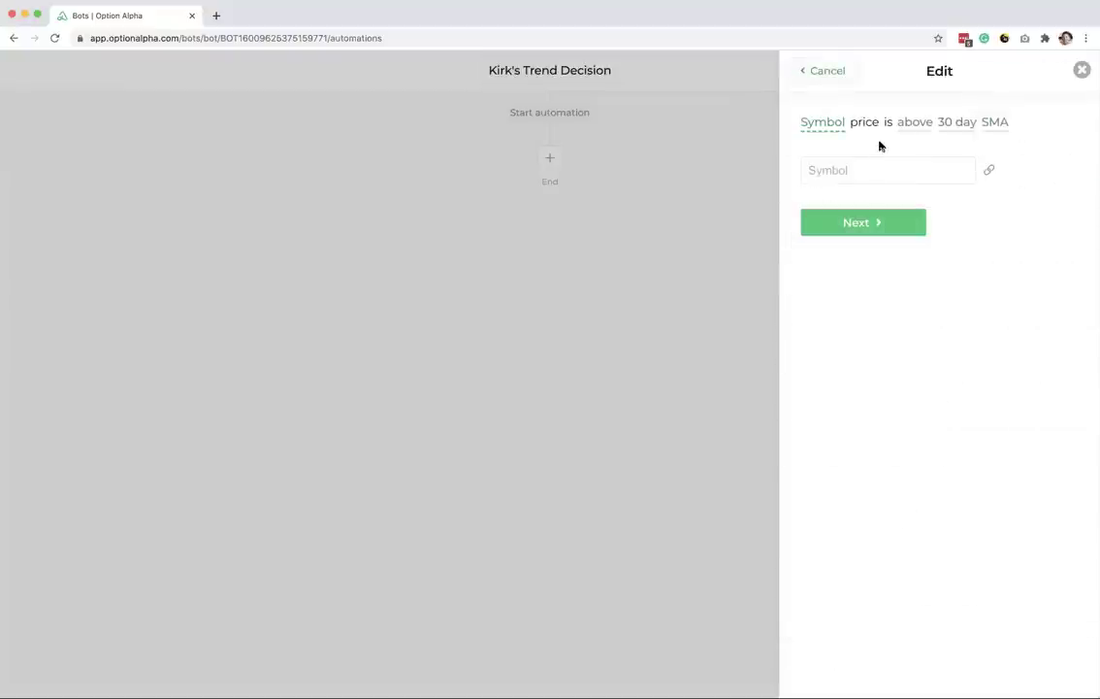
pyautogui.click(855, 166)
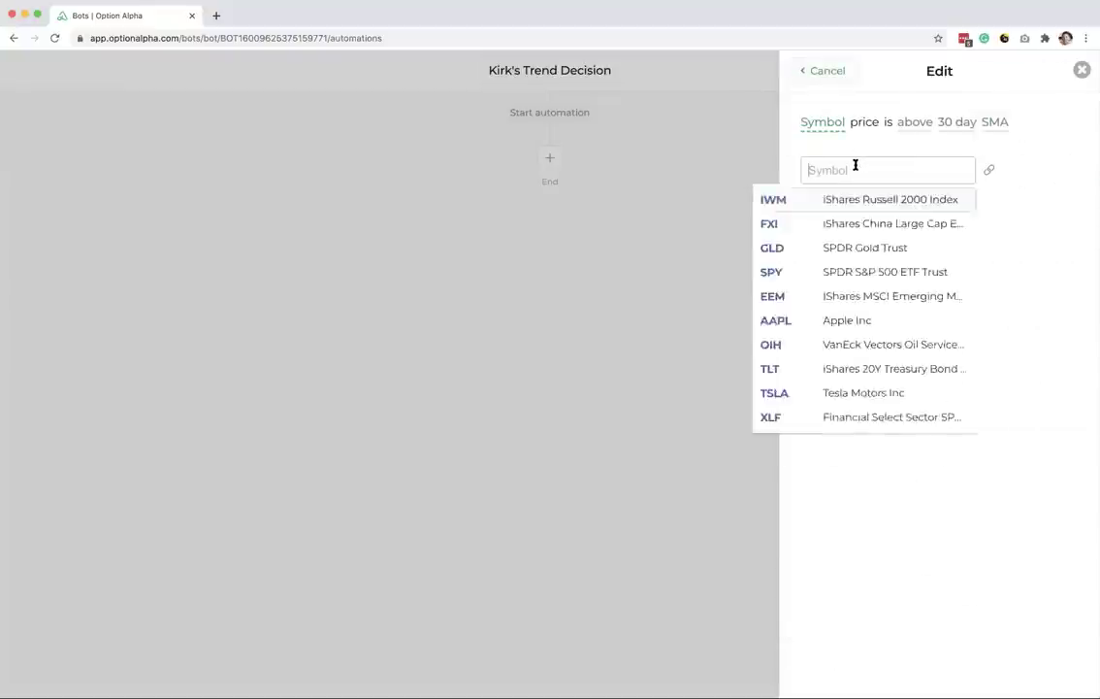
pyautogui.click(861, 203)
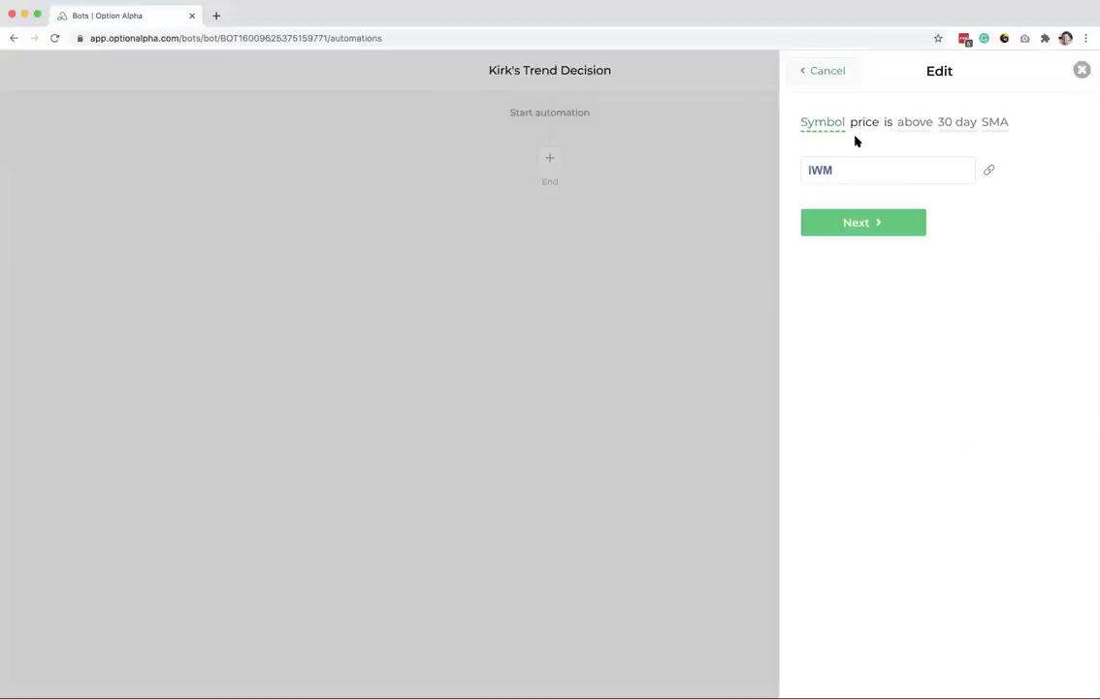
pyautogui.click(989, 174)
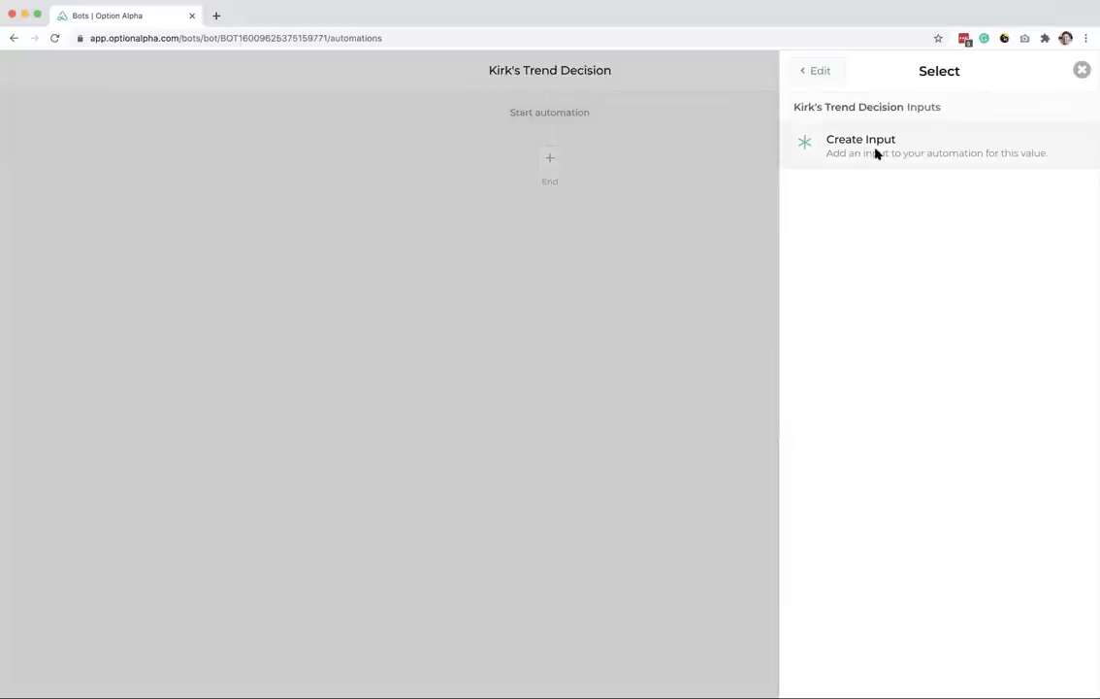
pyautogui.click(646, 147)
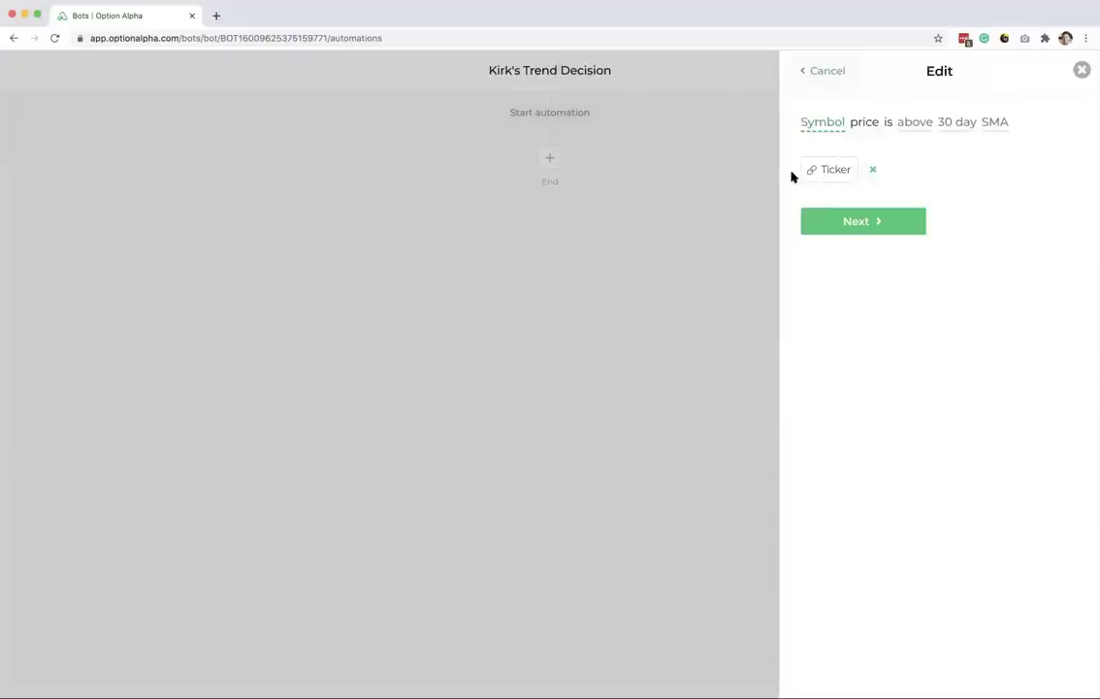
pyautogui.click(844, 224)
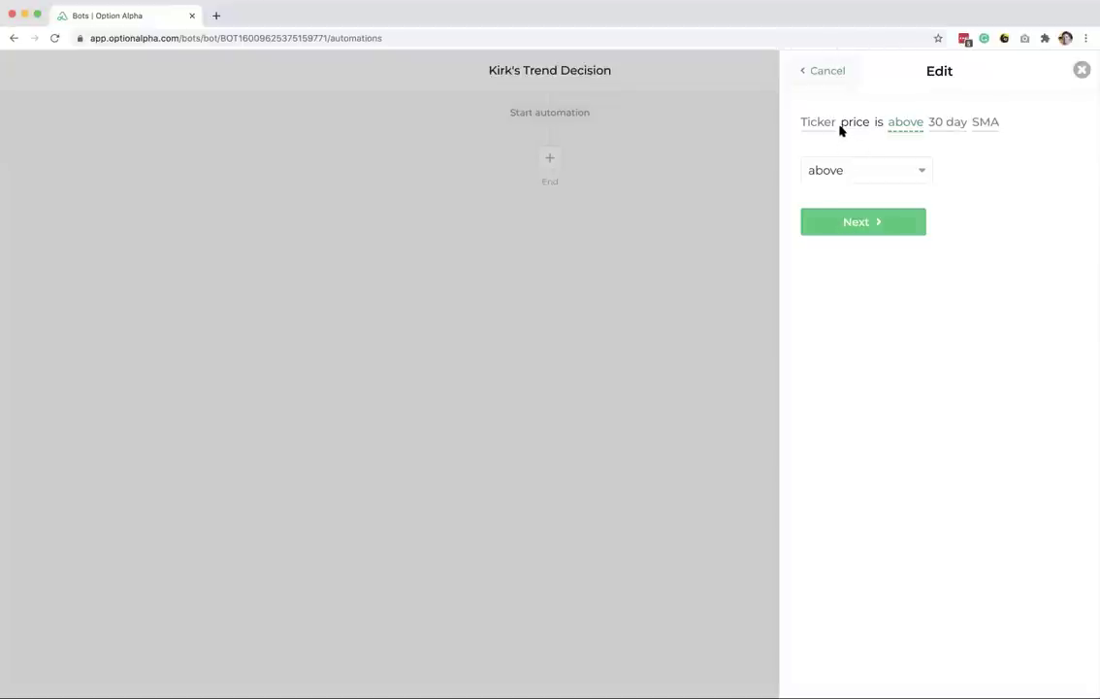
# Step: Set the criterion to compare the price against the 200 day SMA, and save both the criterion and the decision
pyautogui.click(934, 126)
pyautogui.click(914, 177)
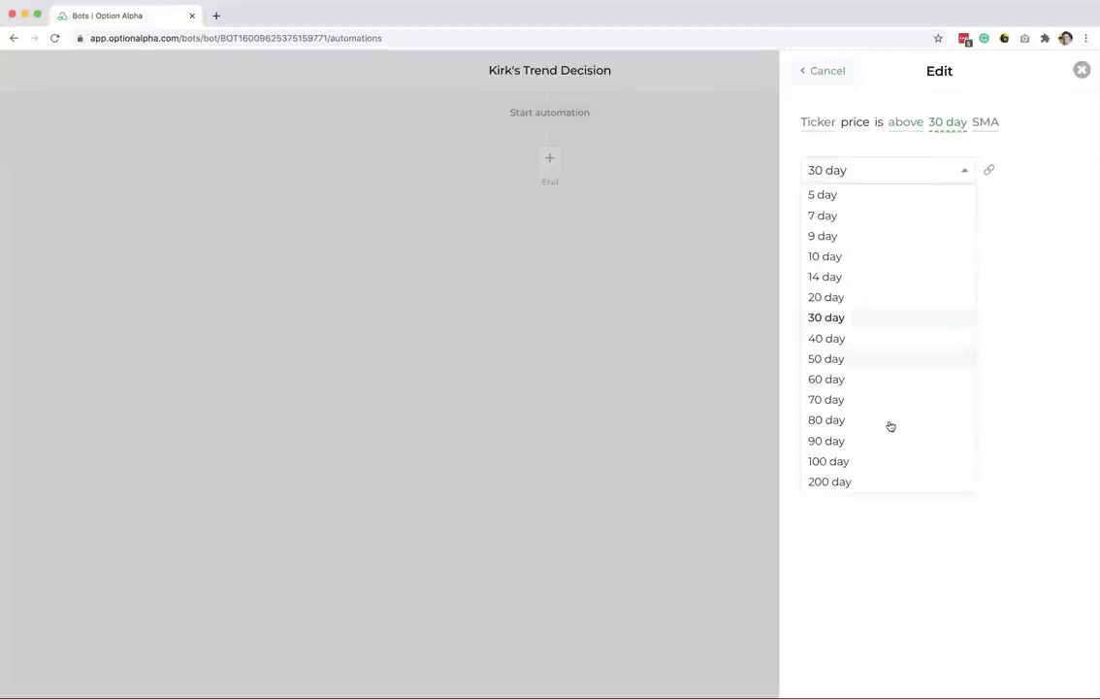
pyautogui.click(884, 485)
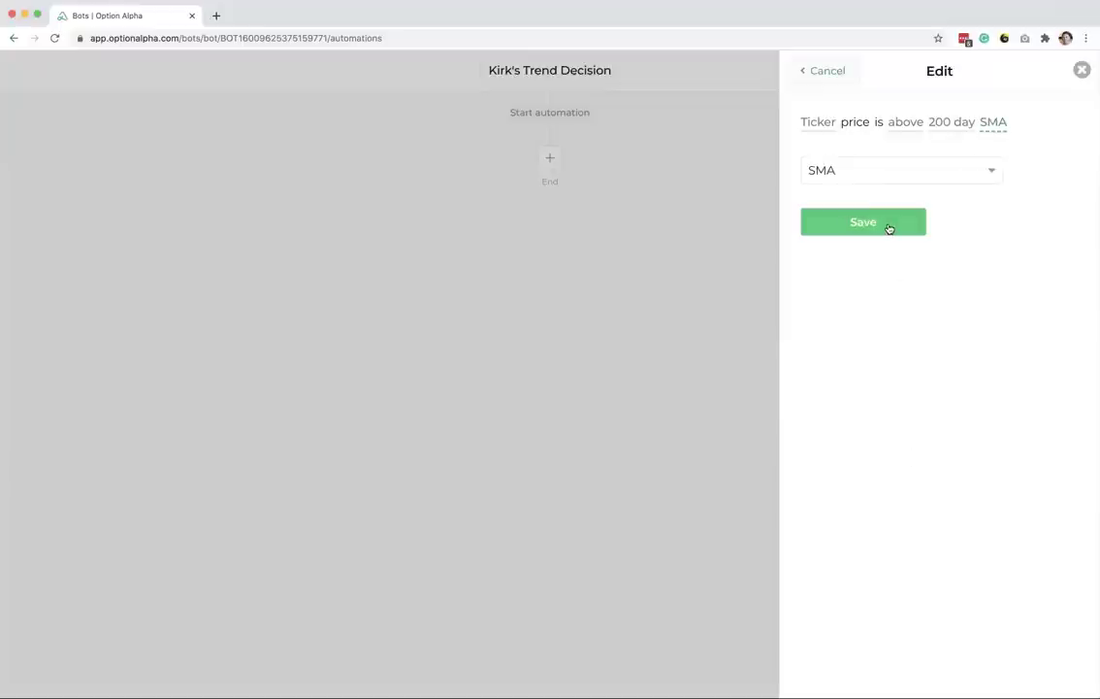
pyautogui.click(982, 169)
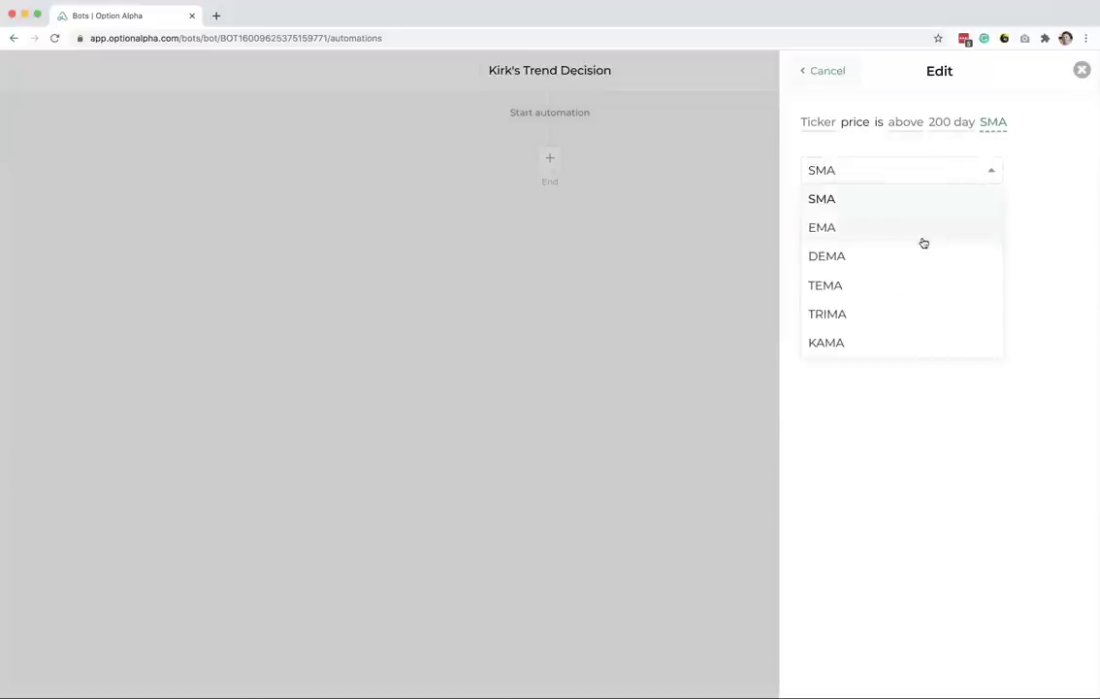
pyautogui.click(922, 235)
pyautogui.click(877, 180)
pyautogui.click(864, 200)
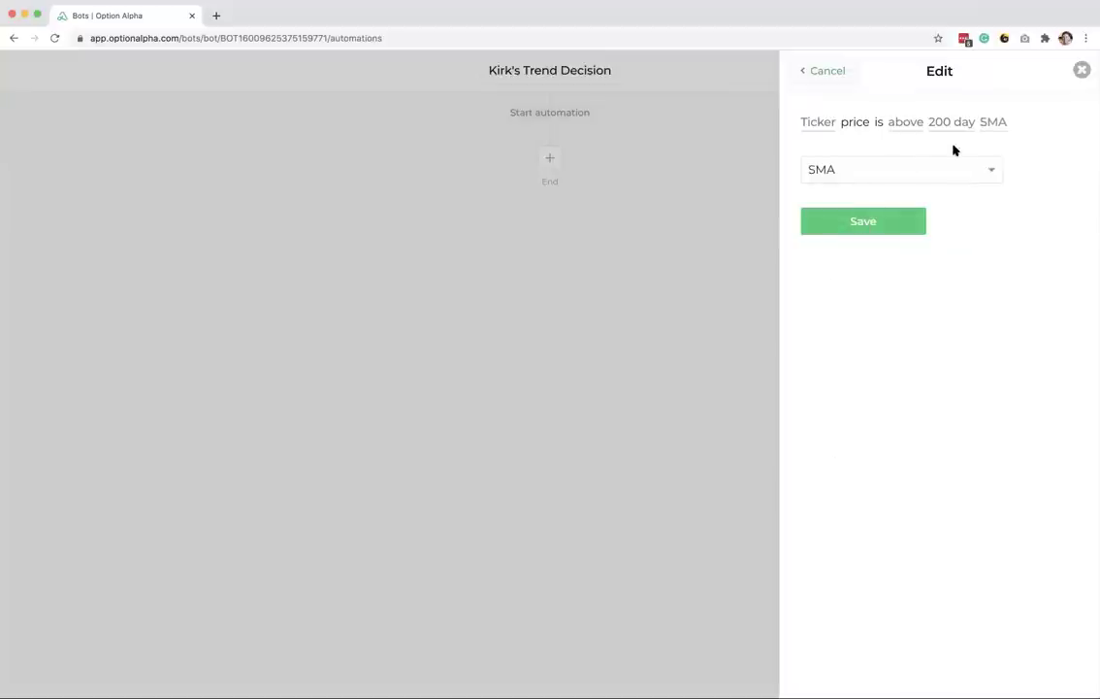
pyautogui.click(856, 221)
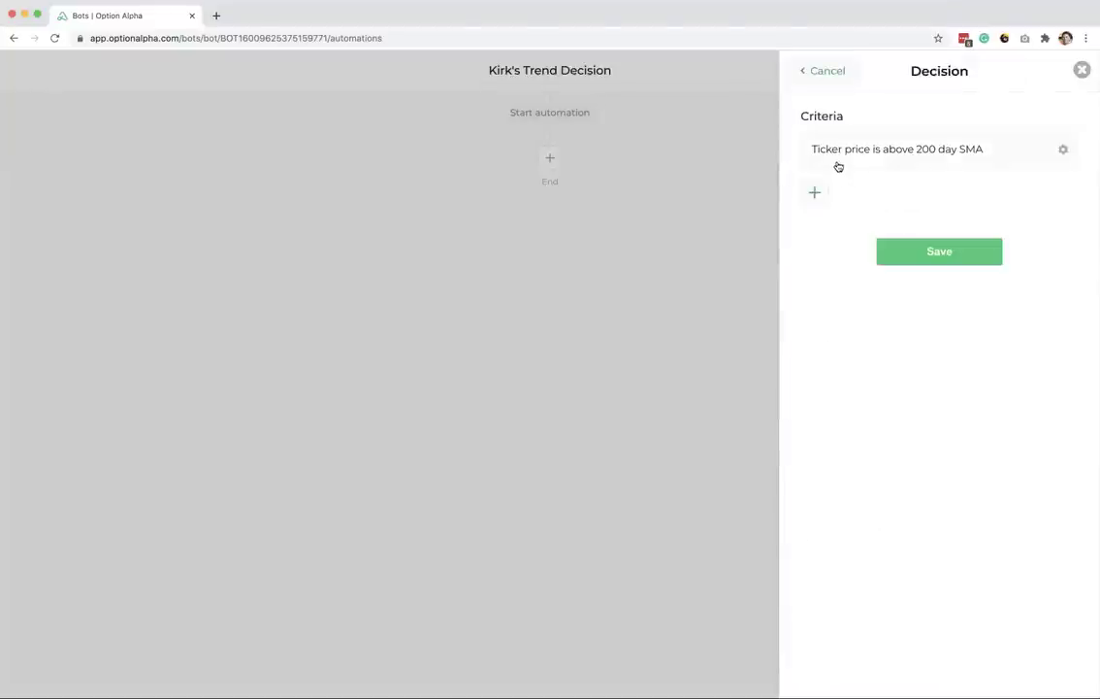
pyautogui.click(925, 254)
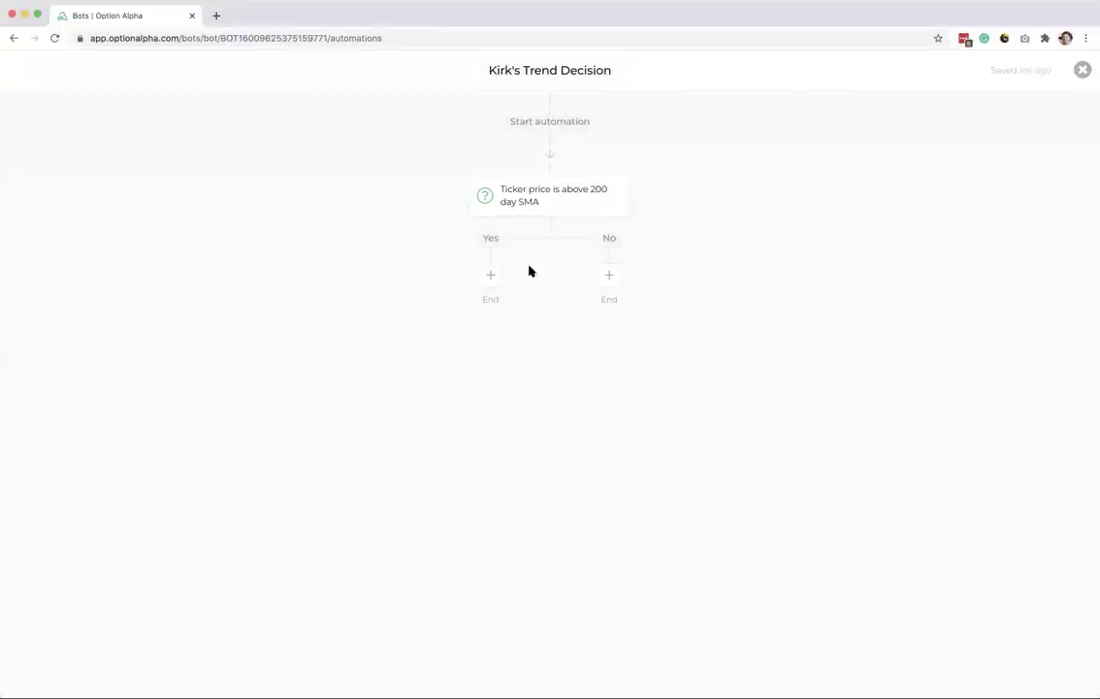
# Step: Add an Open Position action for long equity on the decision's Yes branch and link its symbol to the Ticker input
pyautogui.click(490, 277)
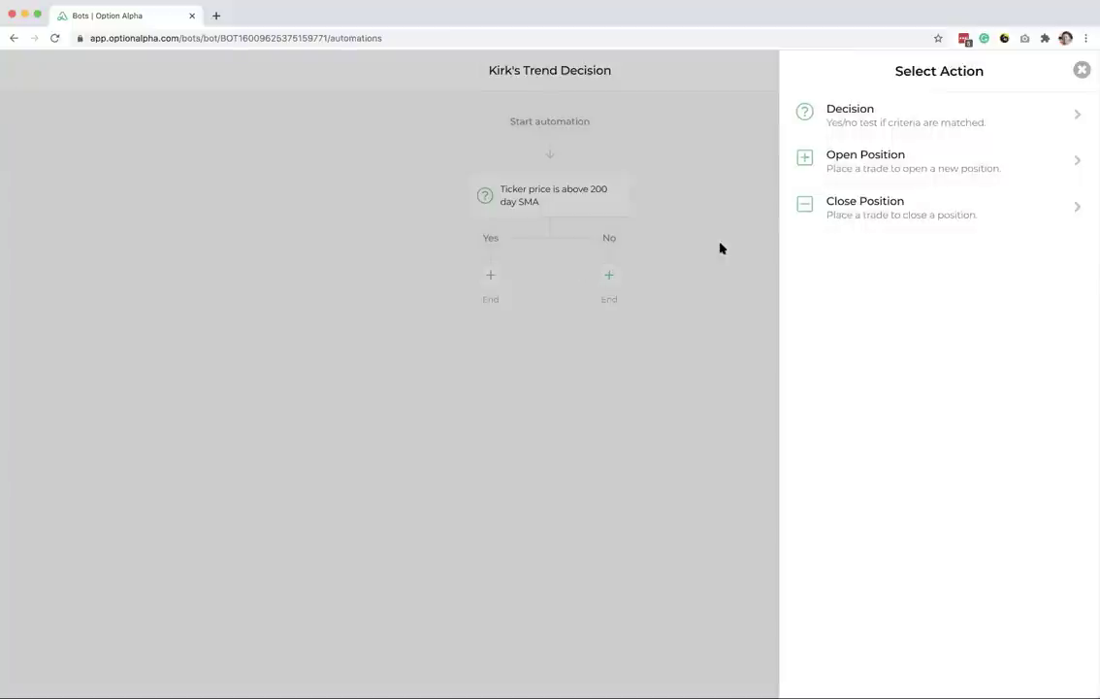
pyautogui.click(854, 170)
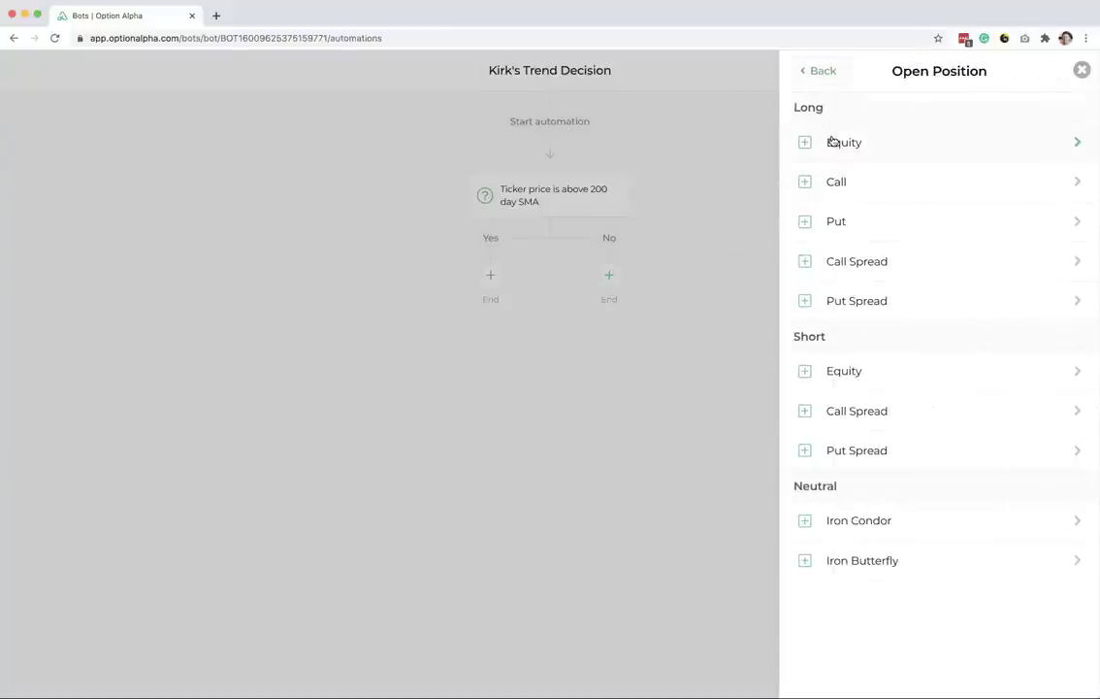
pyautogui.click(833, 143)
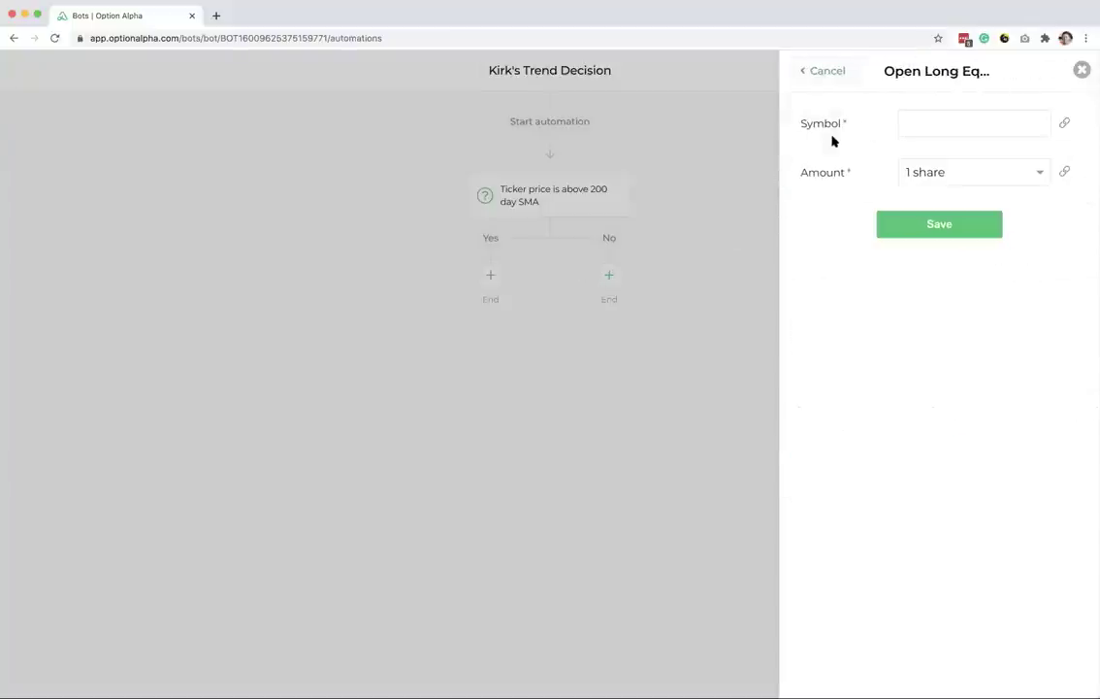
pyautogui.click(958, 125)
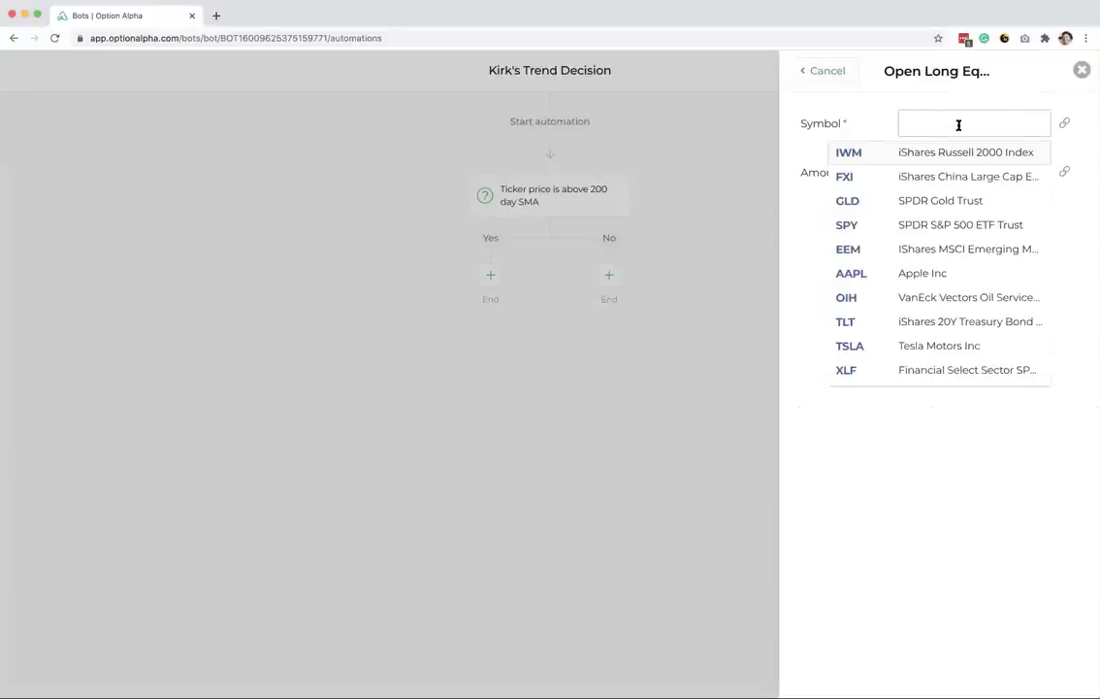
pyautogui.click(1062, 126)
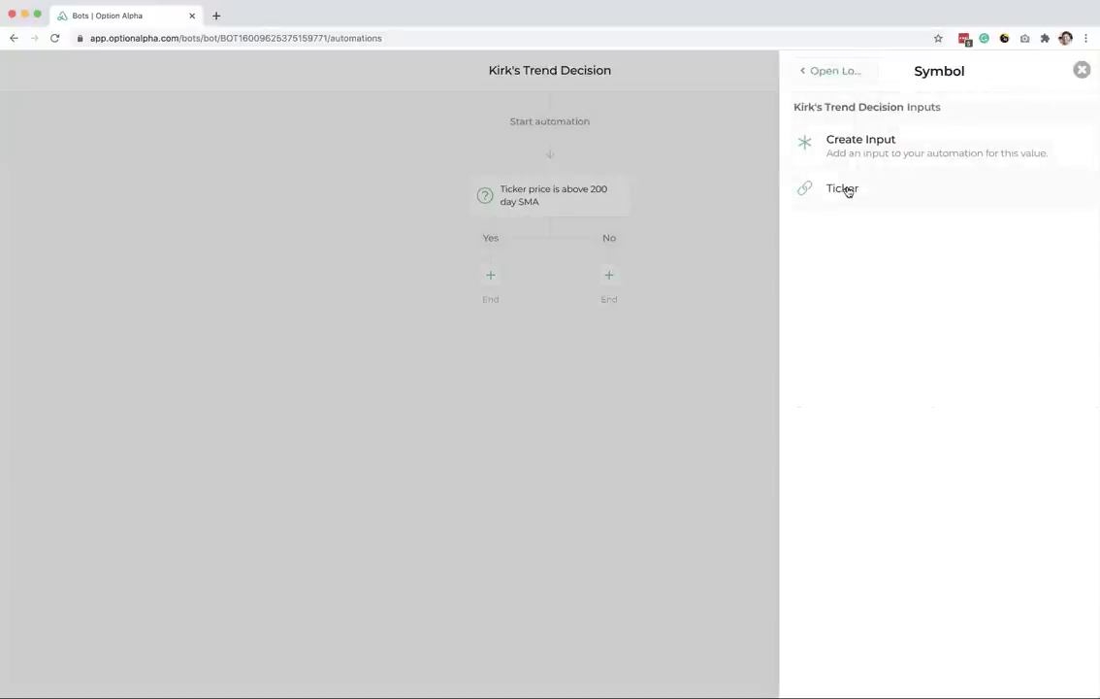
pyautogui.click(846, 189)
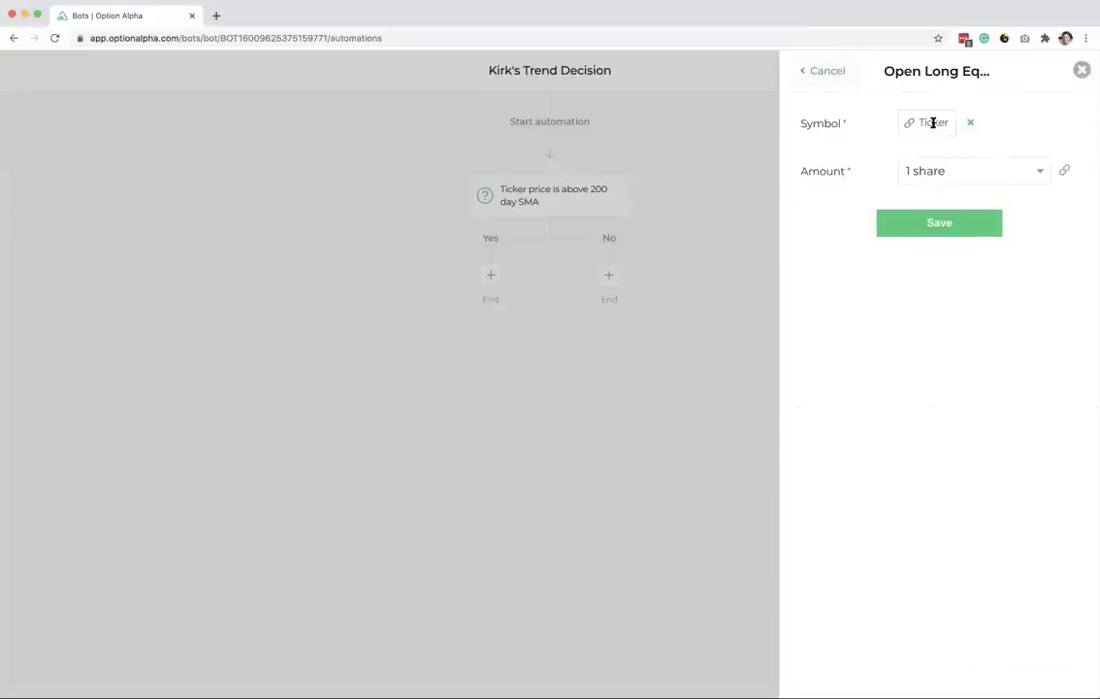
# Step: Set the long equity amount to up to $500 risk and save the action
pyautogui.click(959, 173)
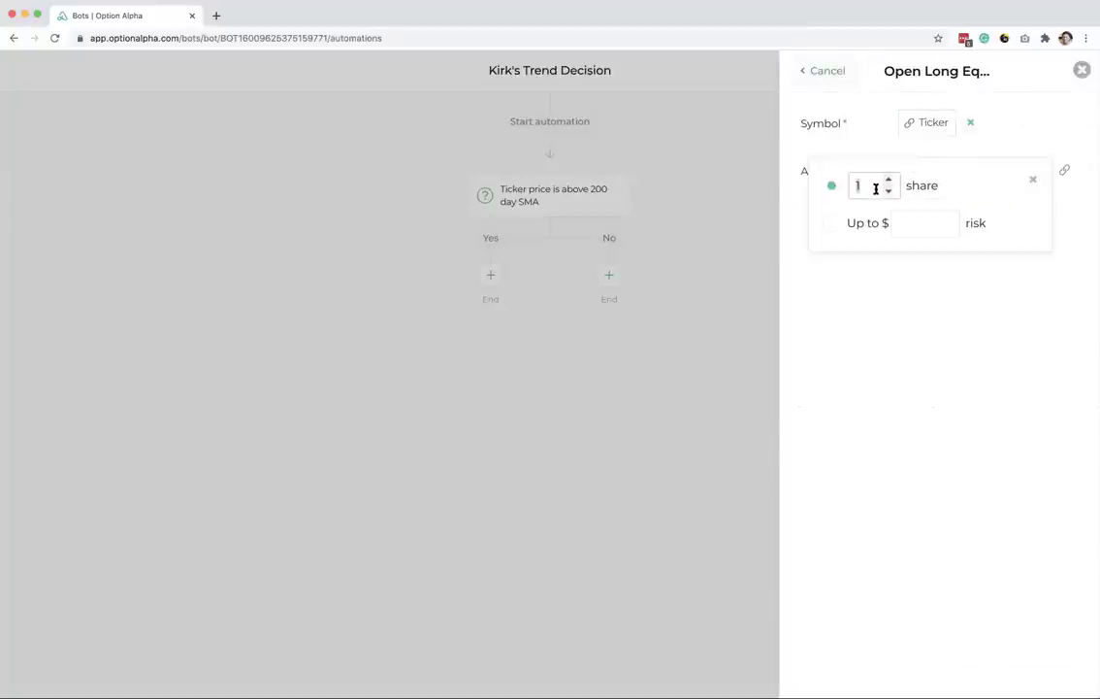
pyautogui.write('50')
pyautogui.click(908, 225)
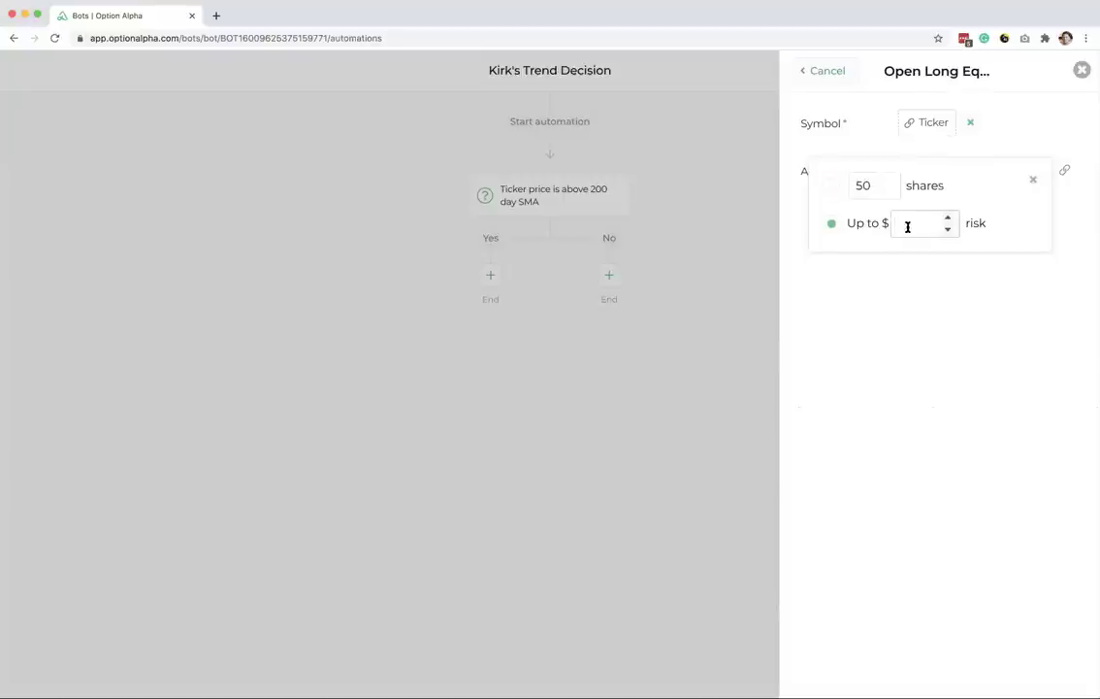
pyautogui.write('500')
pyautogui.click(898, 290)
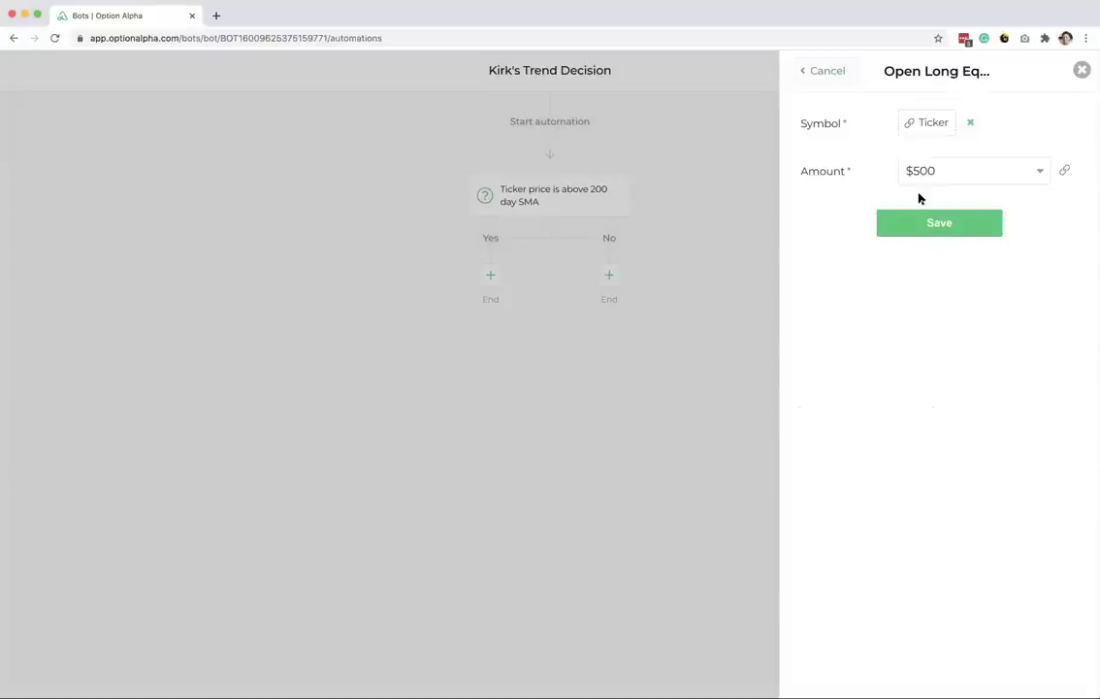
pyautogui.click(930, 222)
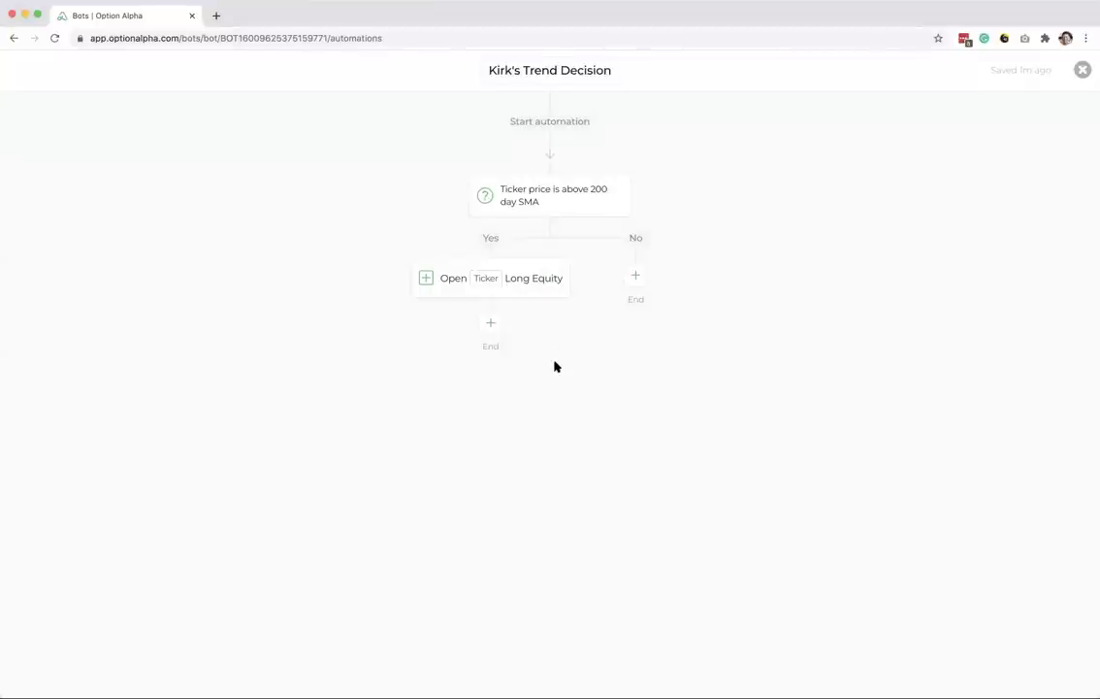
# Step: Add a second criterion on upcoming earnings reports to the trend decision and link its symbol to the Ticker input
pyautogui.click(614, 195)
pyautogui.click(641, 223)
pyautogui.click(786, 193)
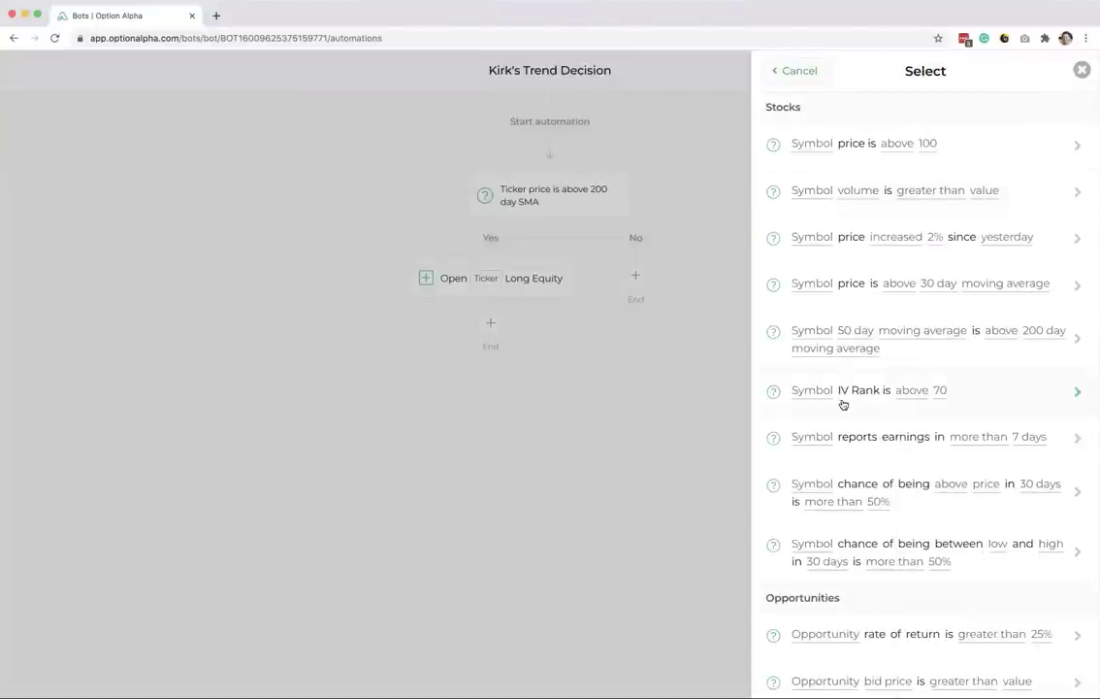
pyautogui.click(847, 432)
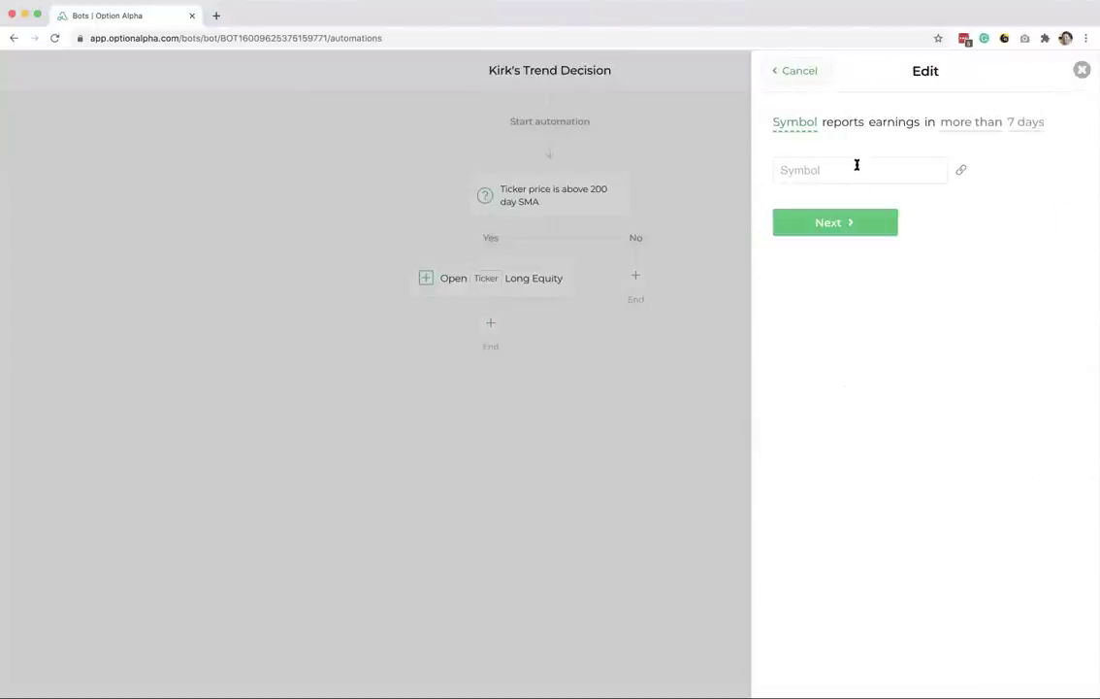
pyautogui.click(956, 174)
pyautogui.click(836, 189)
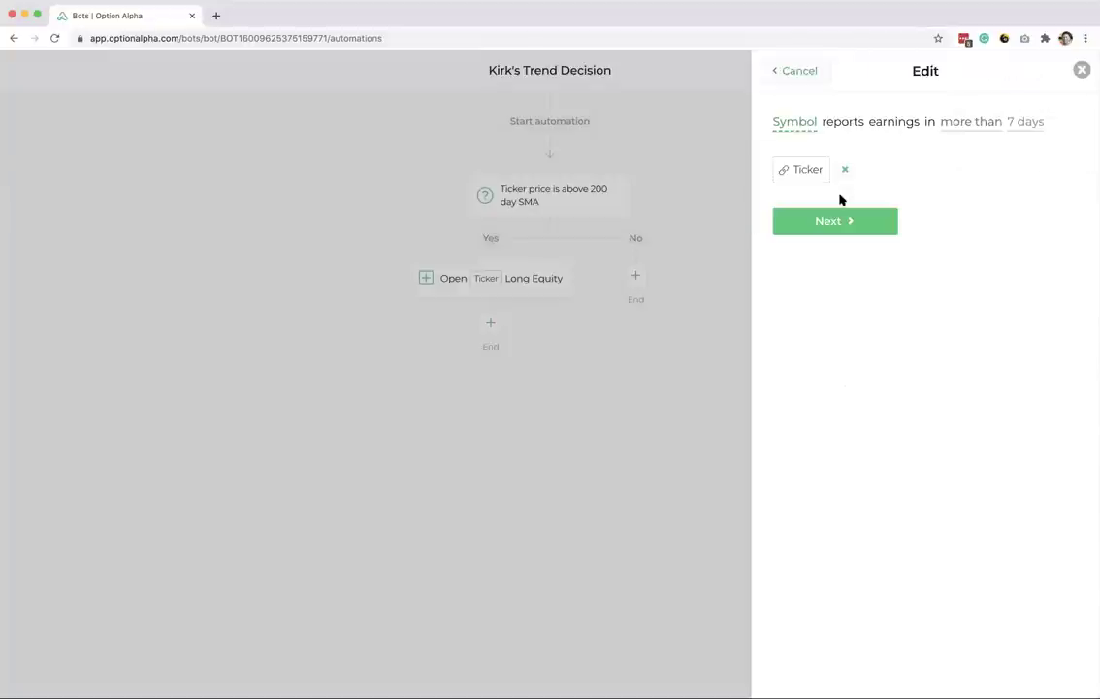
pyautogui.click(851, 222)
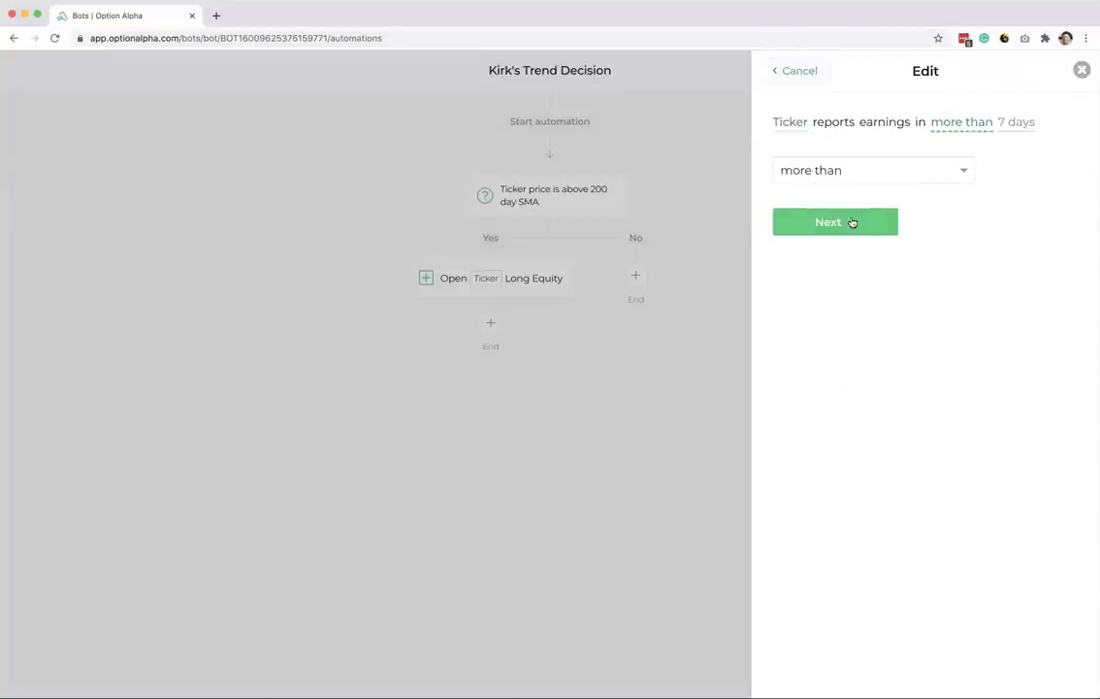
# Step: Set the earnings criterion to more than 60 days, and save both the criterion and the decision
pyautogui.click(931, 175)
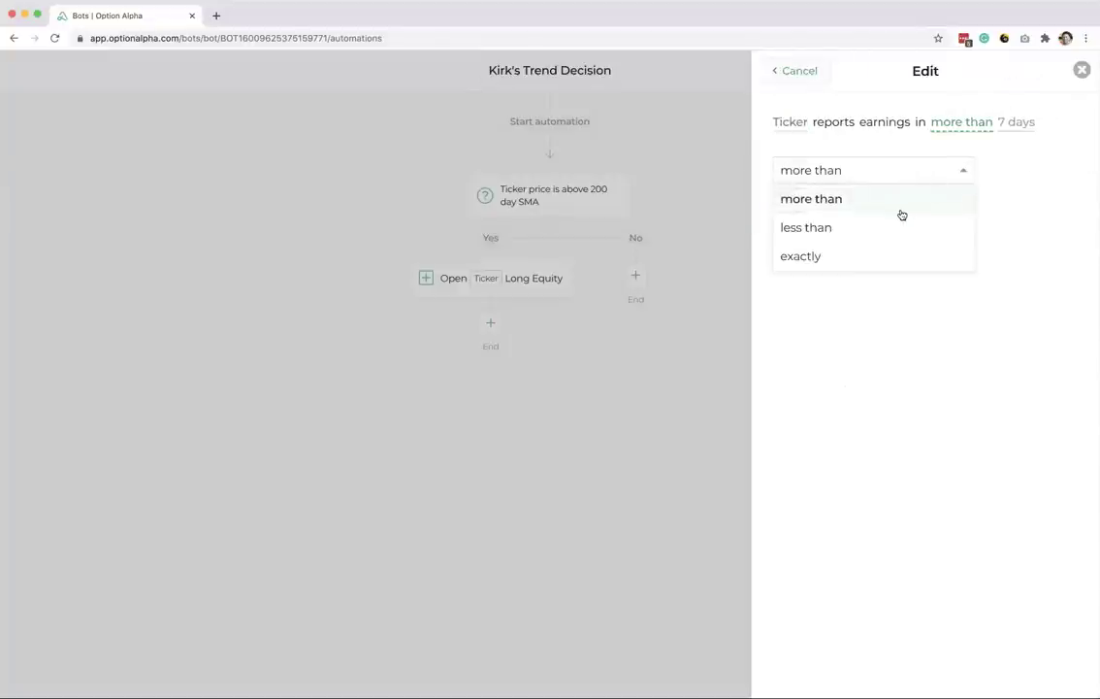
pyautogui.click(857, 300)
pyautogui.click(846, 236)
pyautogui.click(842, 167)
pyautogui.write('6')
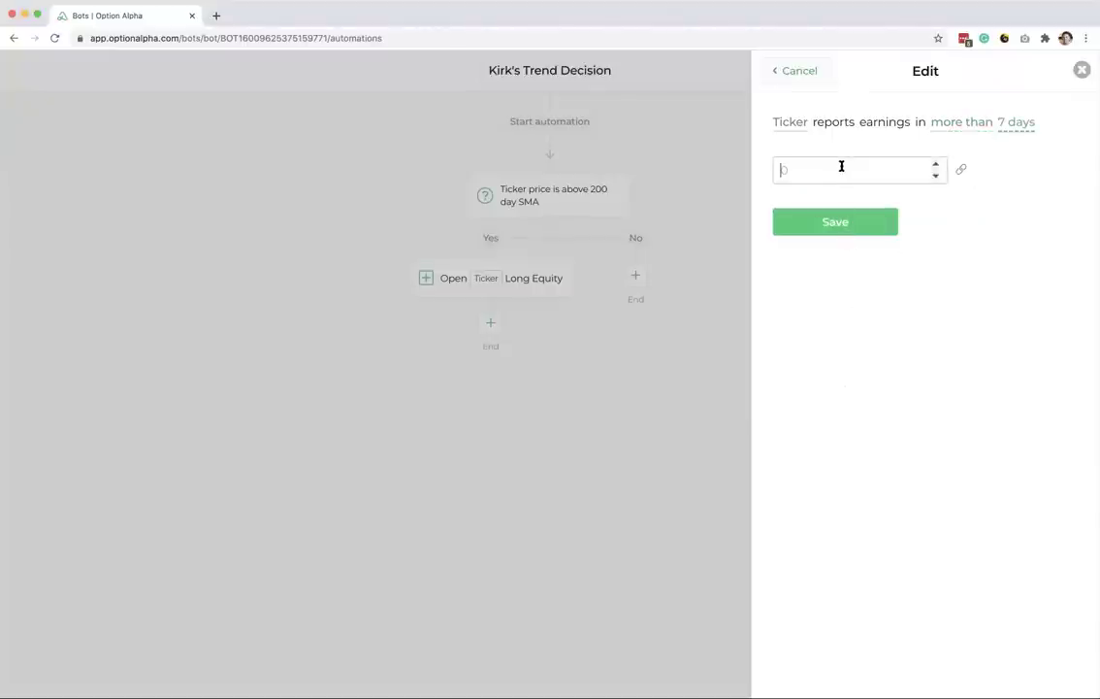
pyautogui.write('0')
pyautogui.click(817, 222)
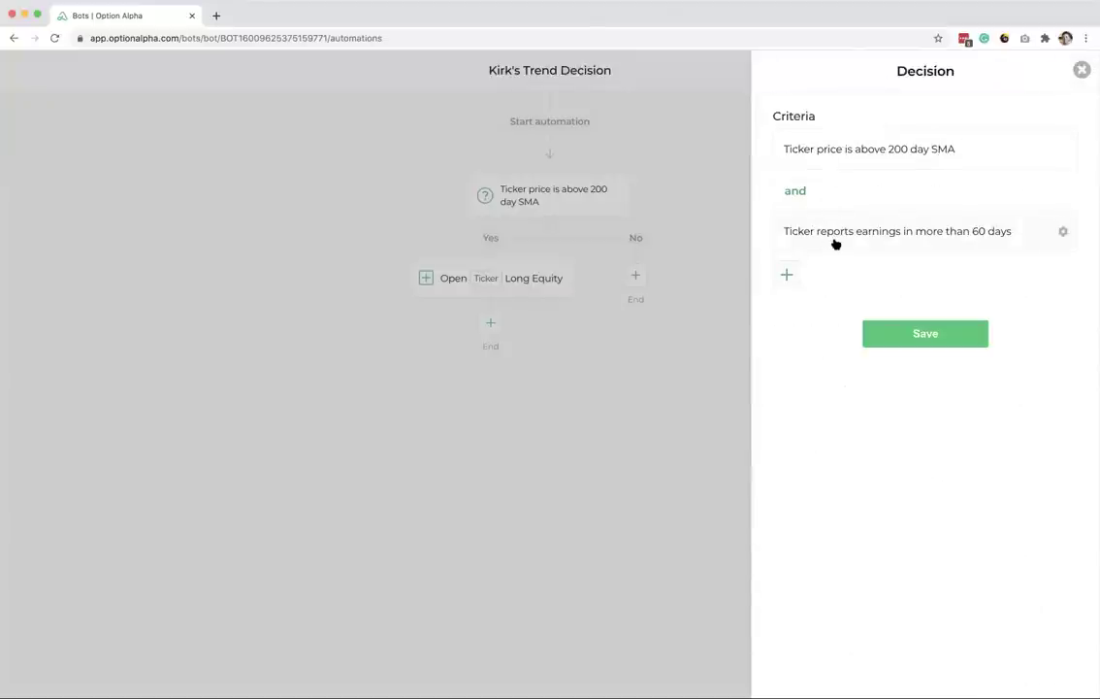
pyautogui.click(912, 336)
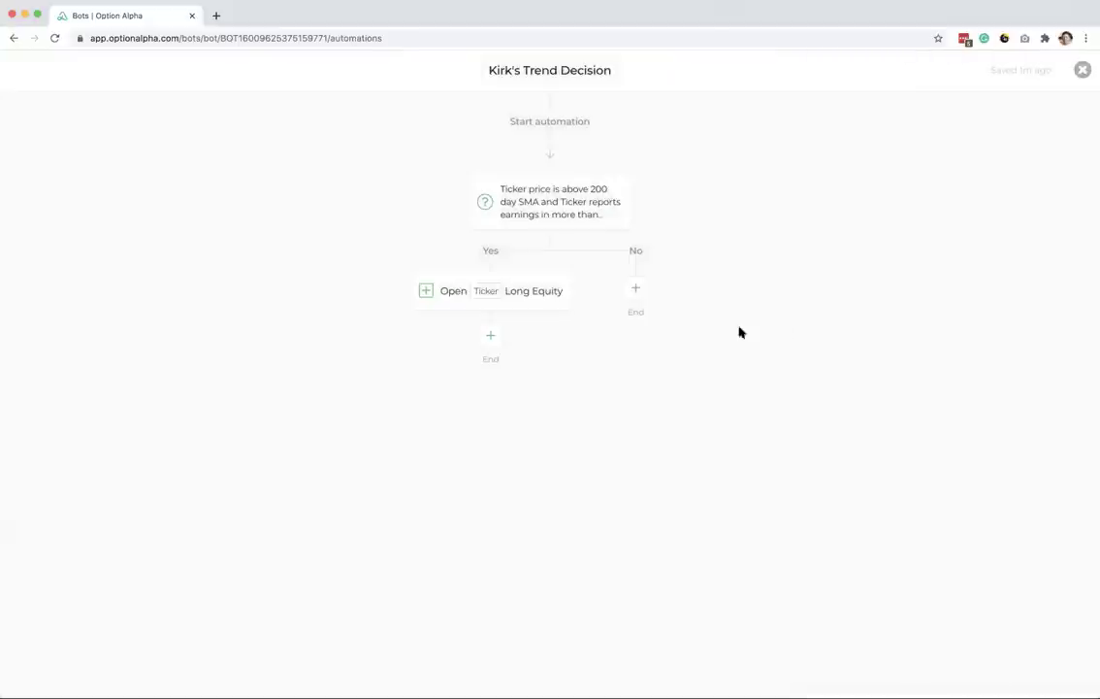
# Step: Reopen the decision for editing and delete its earnings criterion
pyautogui.click(613, 194)
pyautogui.click(638, 224)
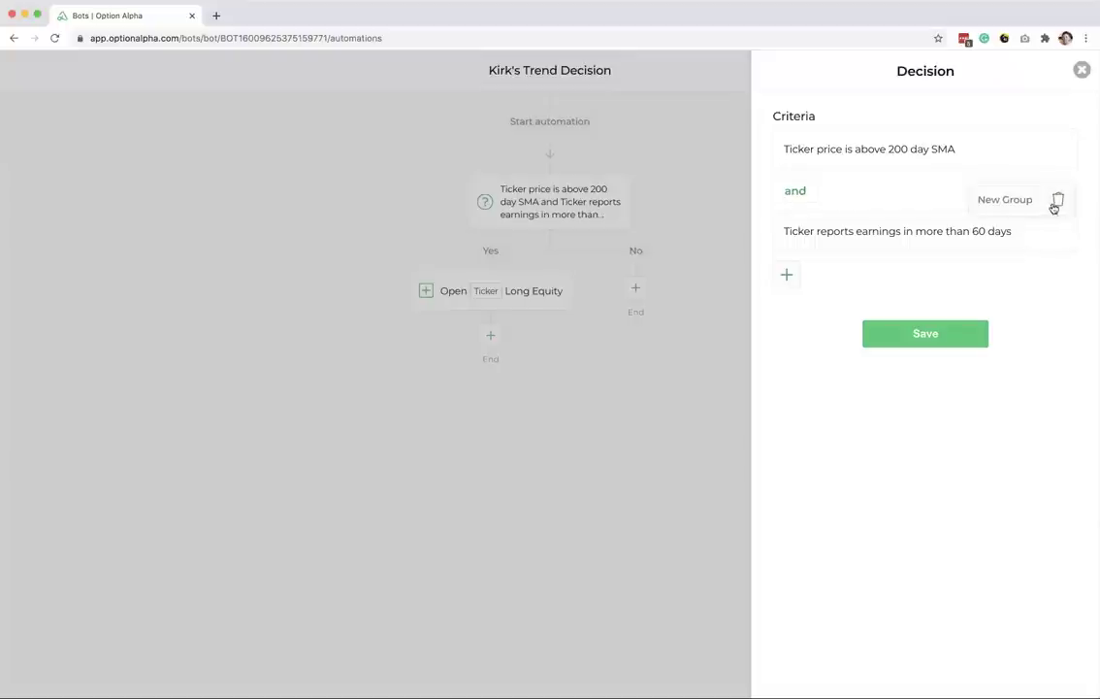
pyautogui.click(1057, 201)
pyautogui.click(787, 193)
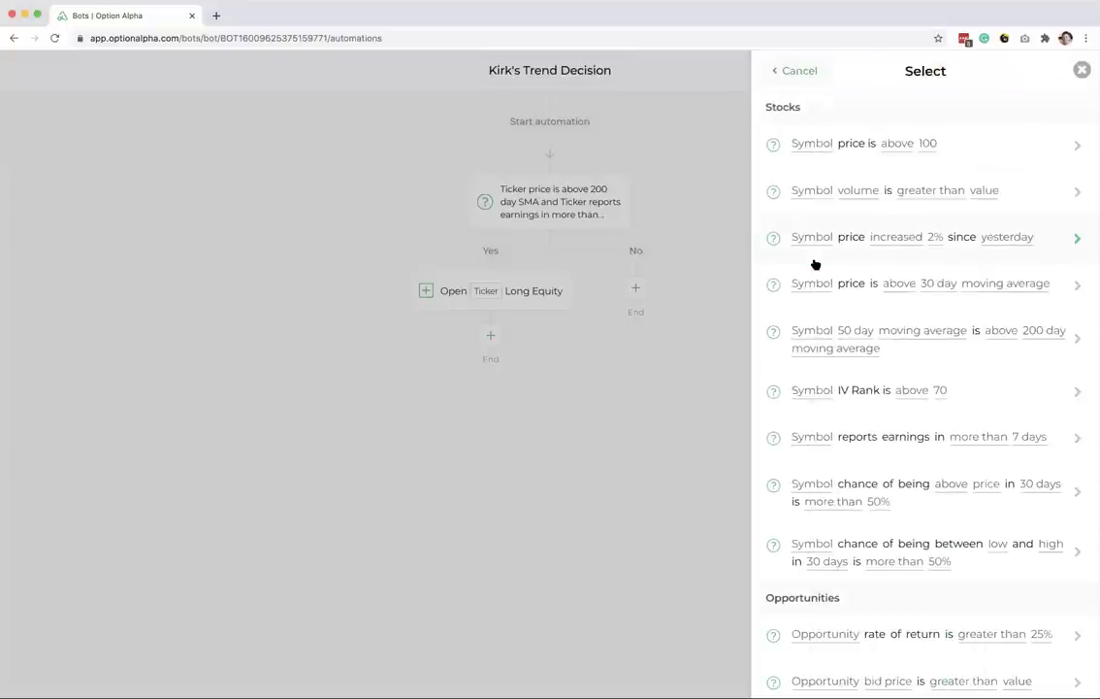
pyautogui.click(784, 70)
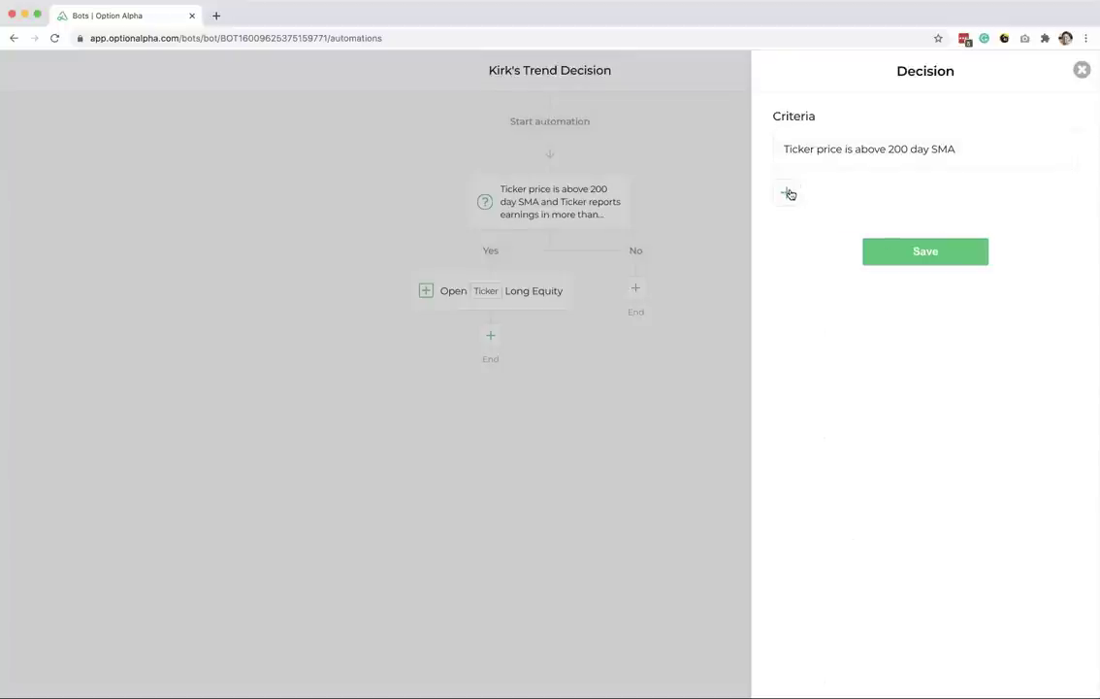
# Step: Add a criterion comparing two moving averages to the decision and link its symbol to the Ticker input
pyautogui.click(788, 193)
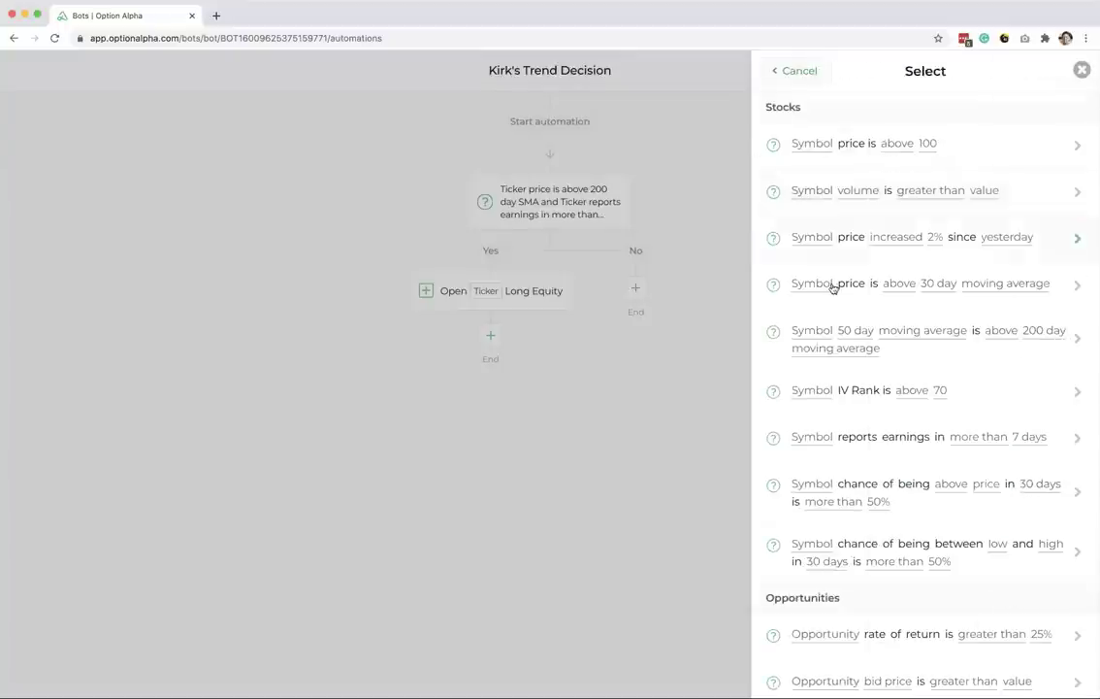
pyautogui.click(839, 330)
pyautogui.click(957, 167)
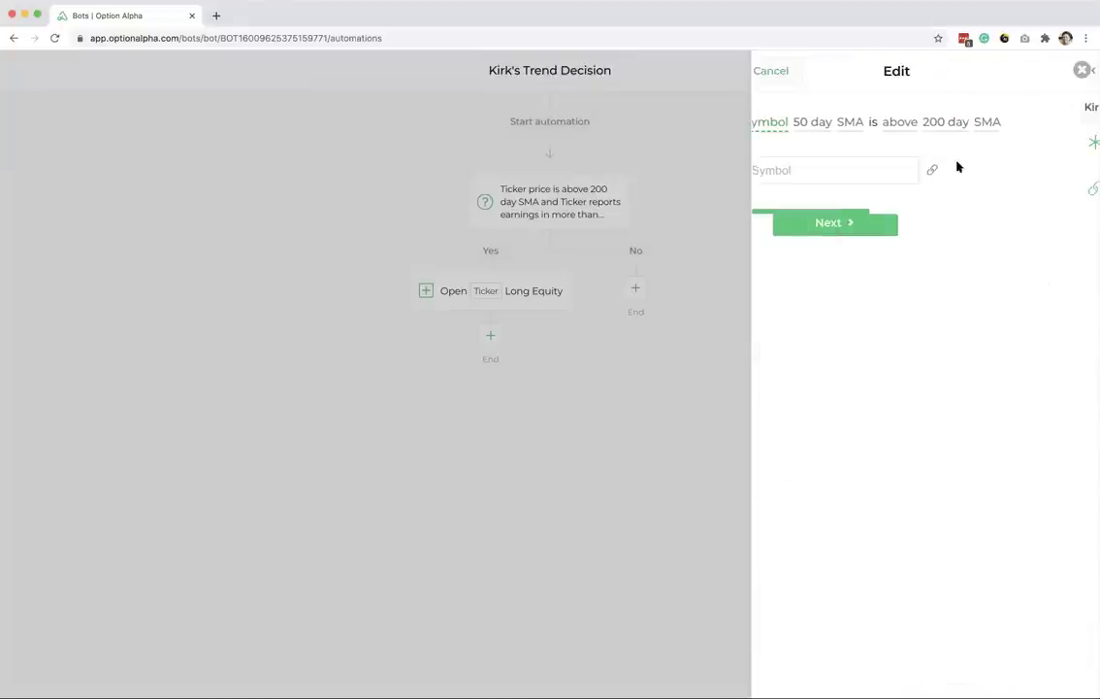
pyautogui.click(858, 198)
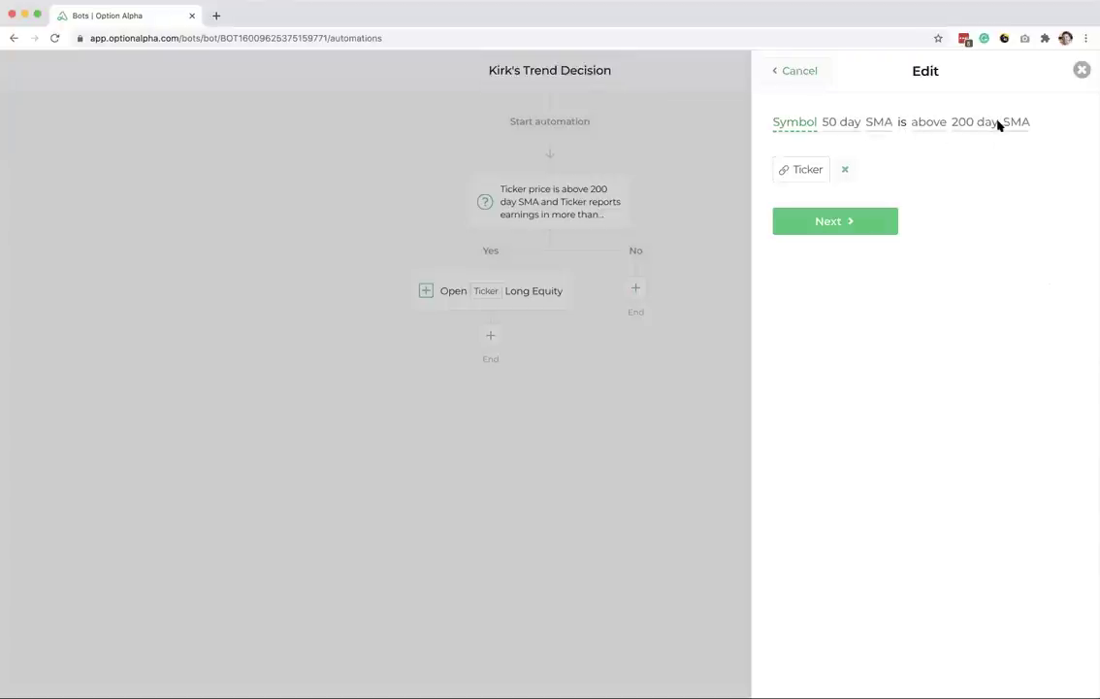
# Step: Accept the comparison of 50 day SMA above 200 day SMA, and save both the criterion and the decision
pyautogui.click(815, 226)
pyautogui.click(815, 226)
pyautogui.click(815, 227)
pyautogui.click(815, 226)
pyautogui.click(814, 226)
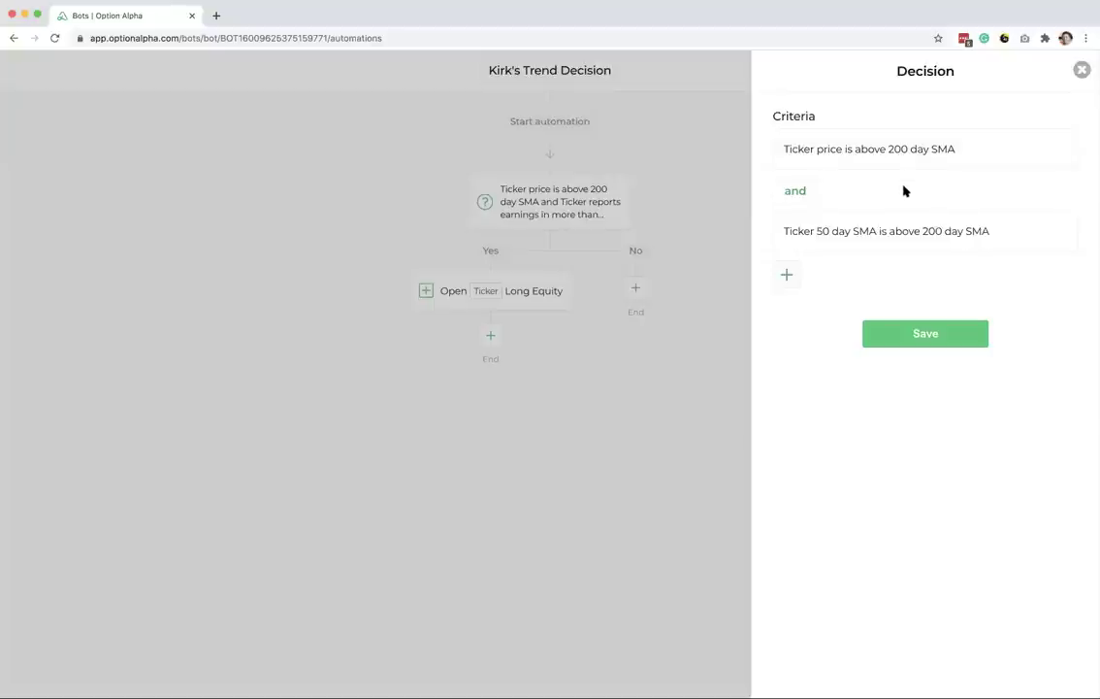
pyautogui.click(903, 336)
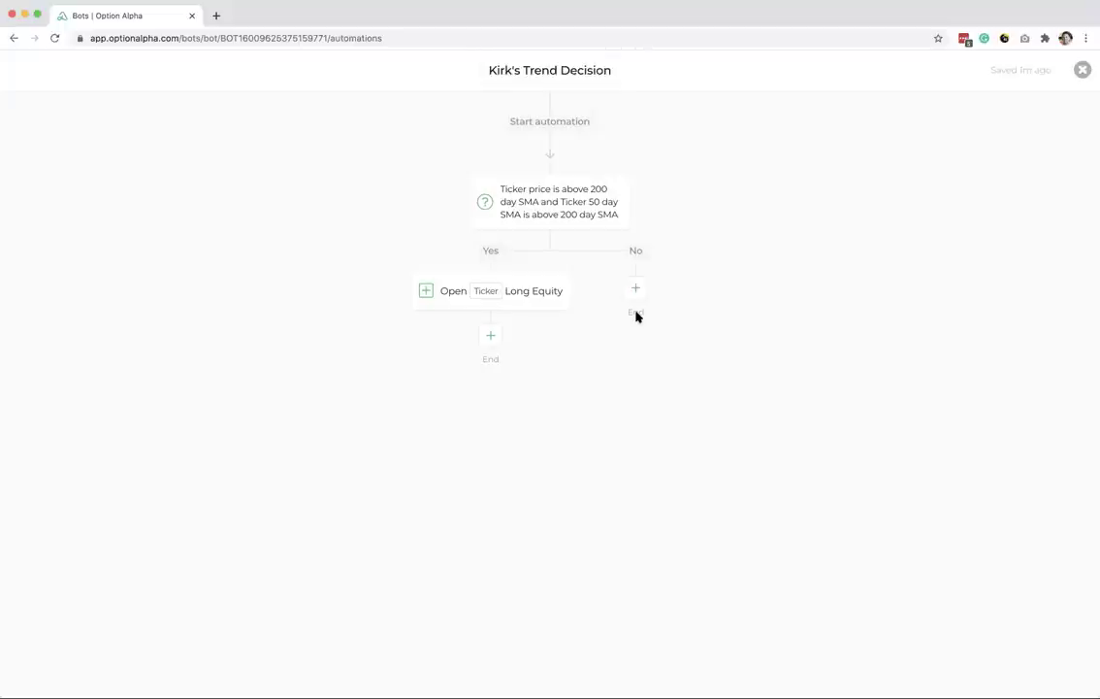
# Step: Close the automation editor, set the scanner's Ticker to AAPL, and save the scanner
pyautogui.click(1082, 70)
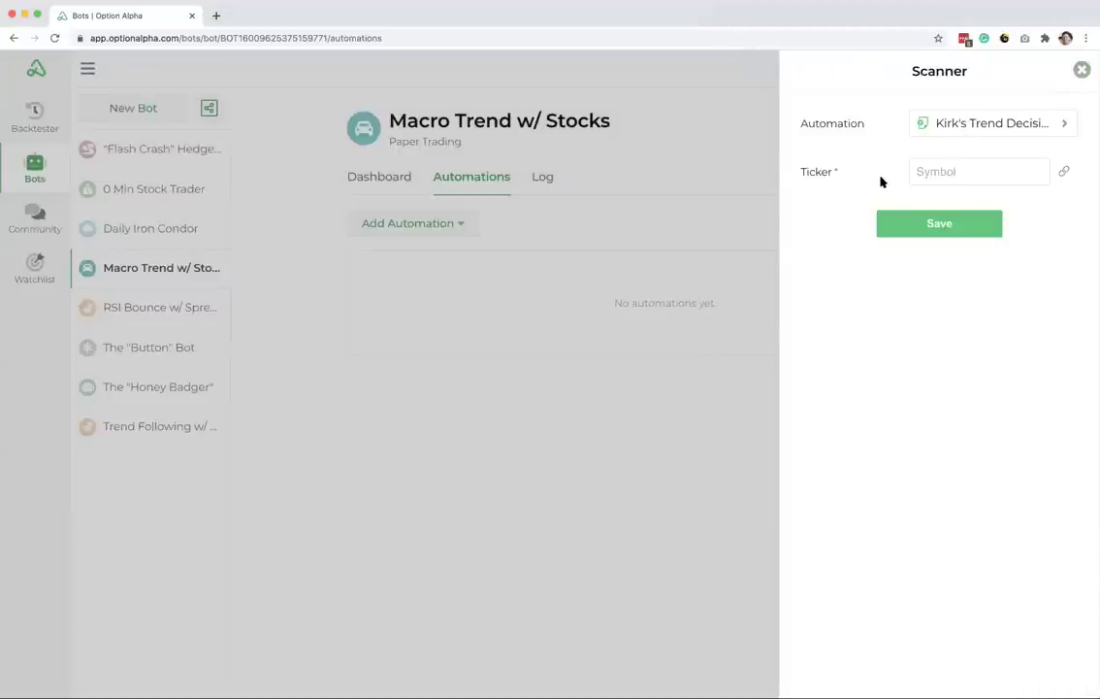
pyautogui.click(948, 172)
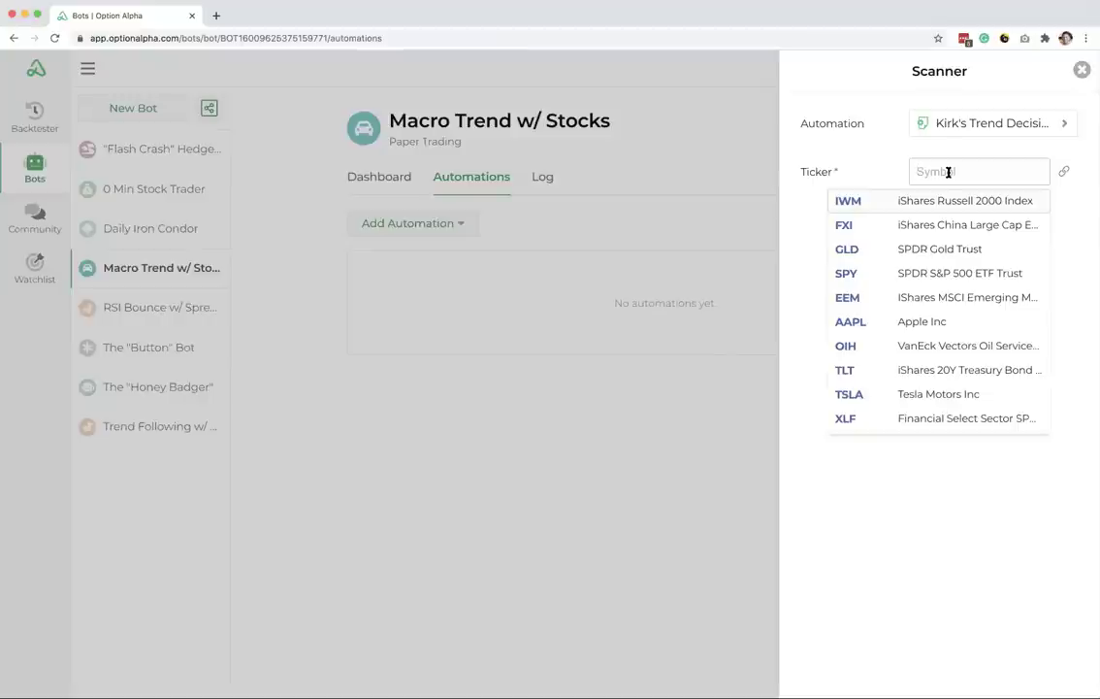
pyautogui.click(928, 322)
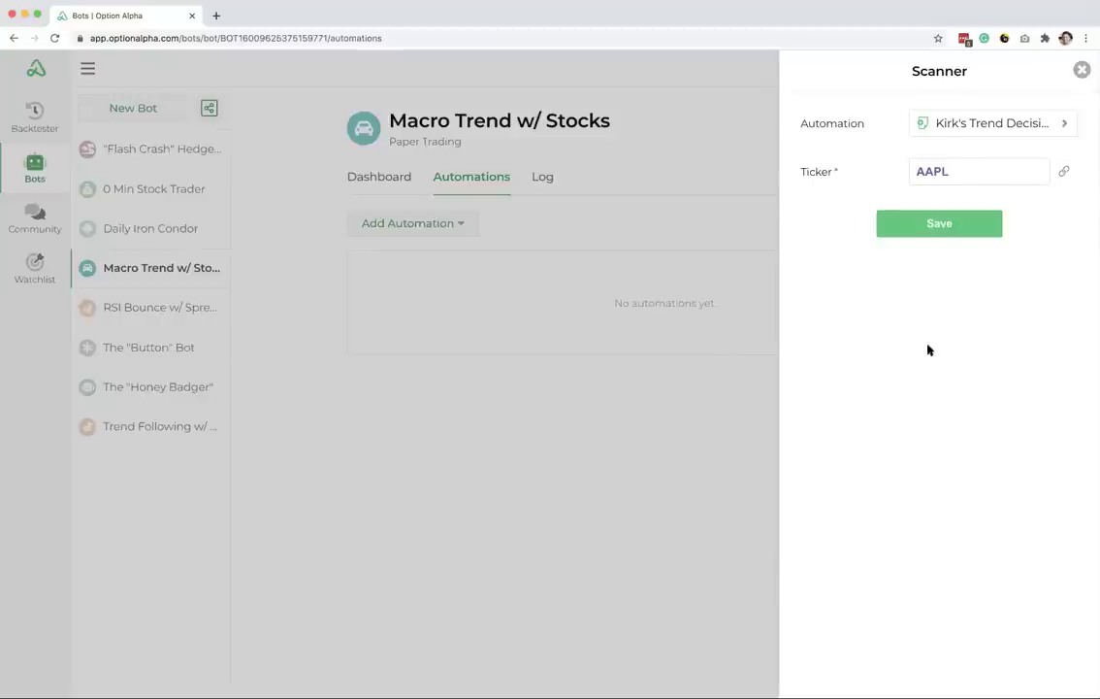
pyautogui.click(933, 225)
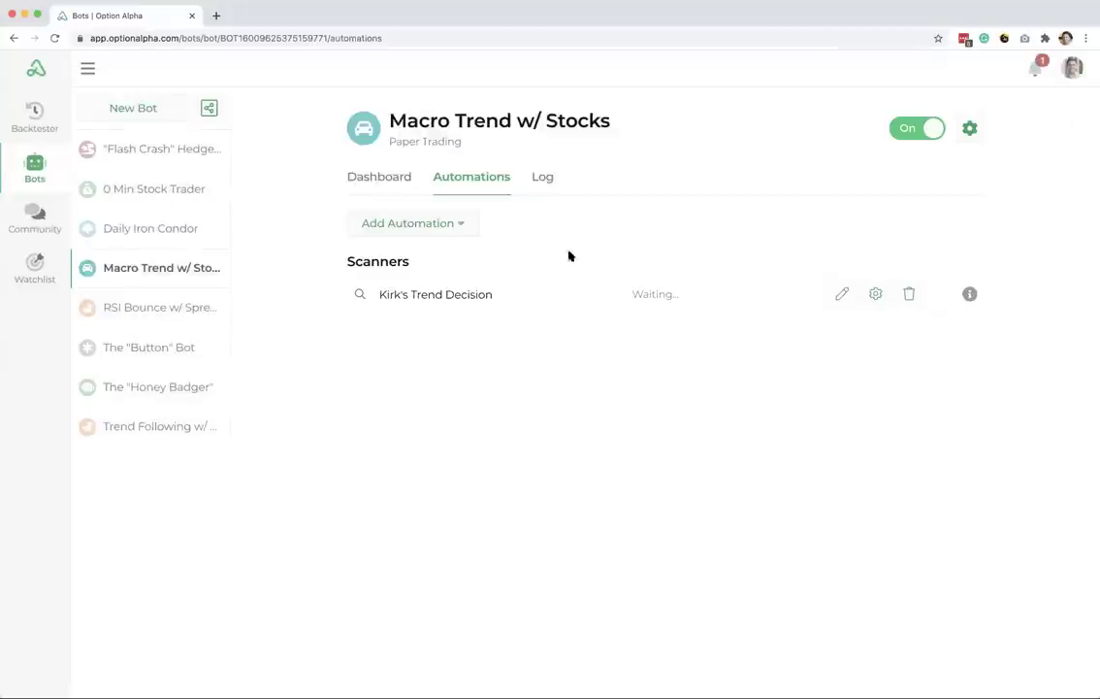
# Step: Add a second scanner that reuses the custom trend decision automation, choose its ticker symbol, and save it
pyautogui.click(472, 222)
pyautogui.click(469, 267)
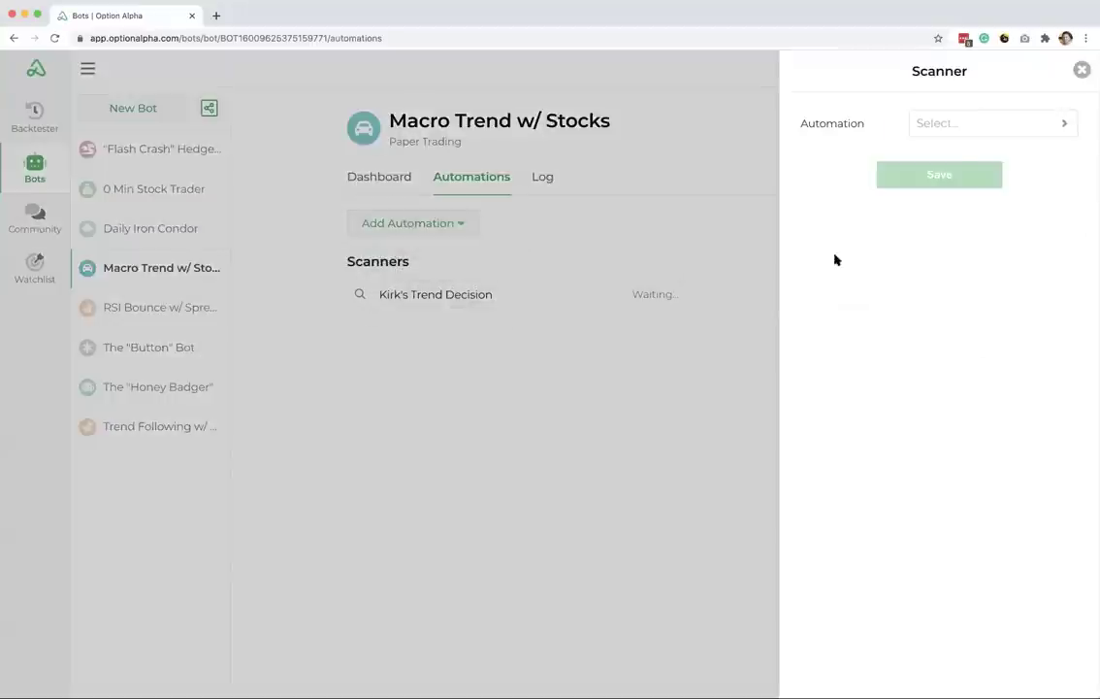
pyautogui.click(965, 135)
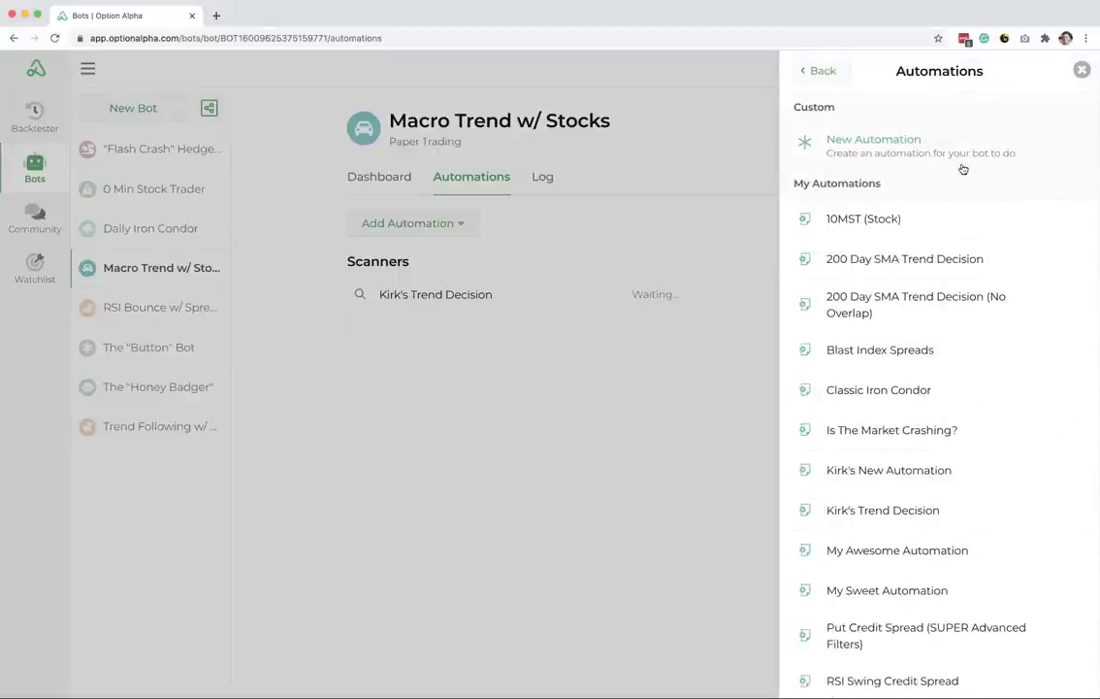
pyautogui.click(933, 512)
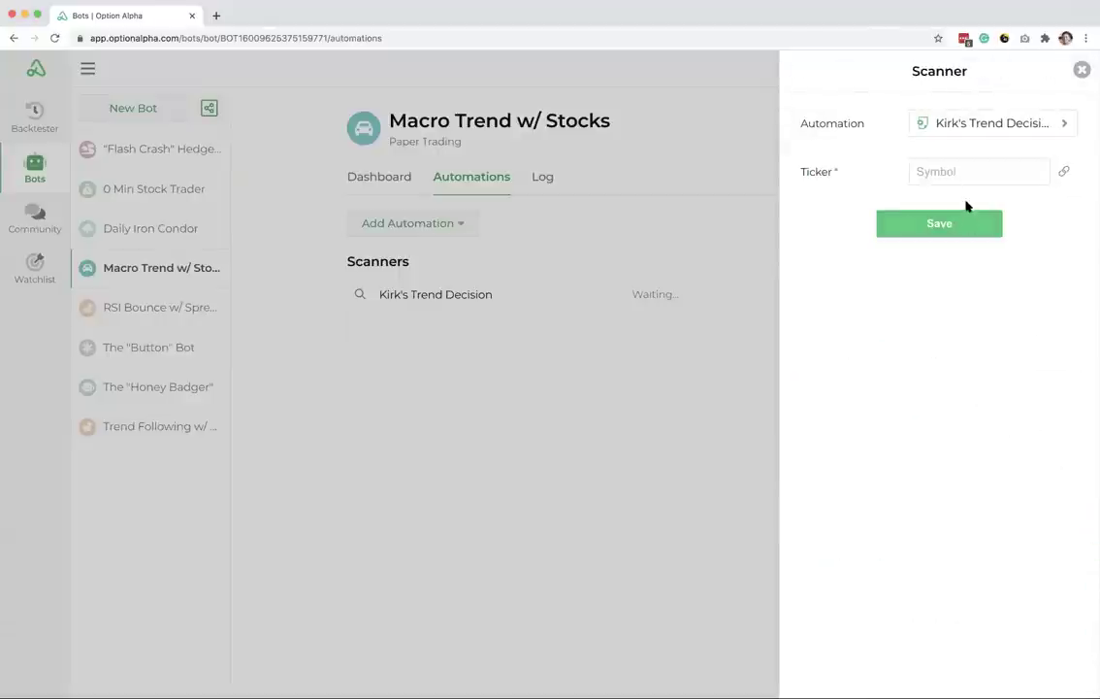
pyautogui.click(948, 176)
pyautogui.click(929, 277)
pyautogui.click(941, 230)
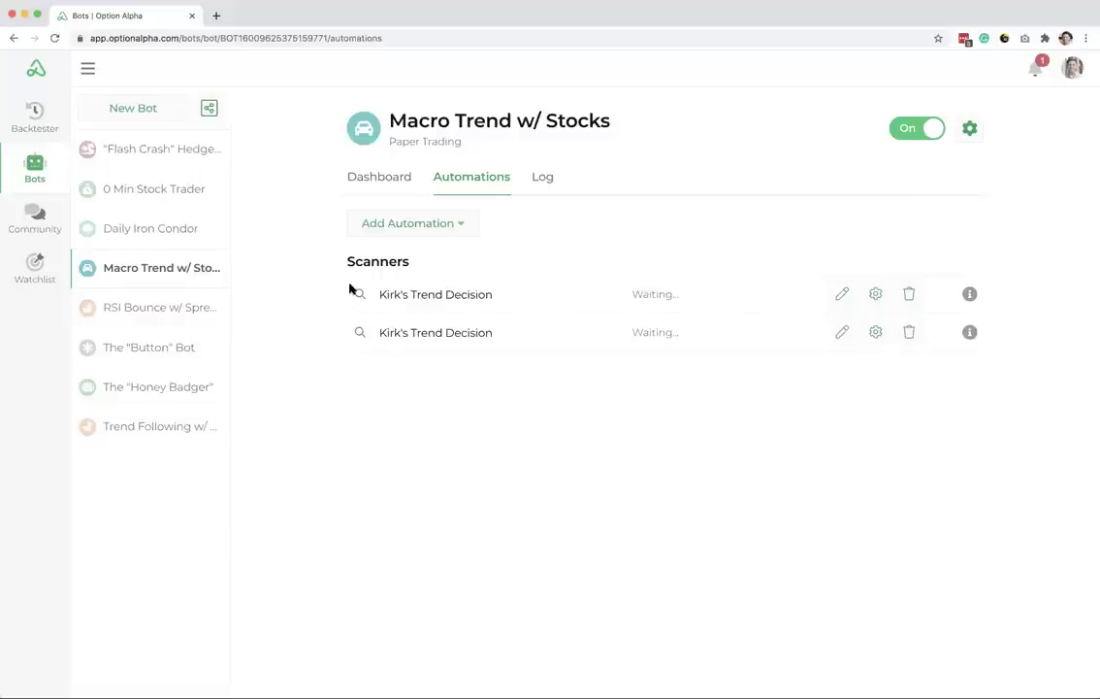
# Step: Review the performance and positions on the bot's dashboard
pyautogui.click(360, 186)
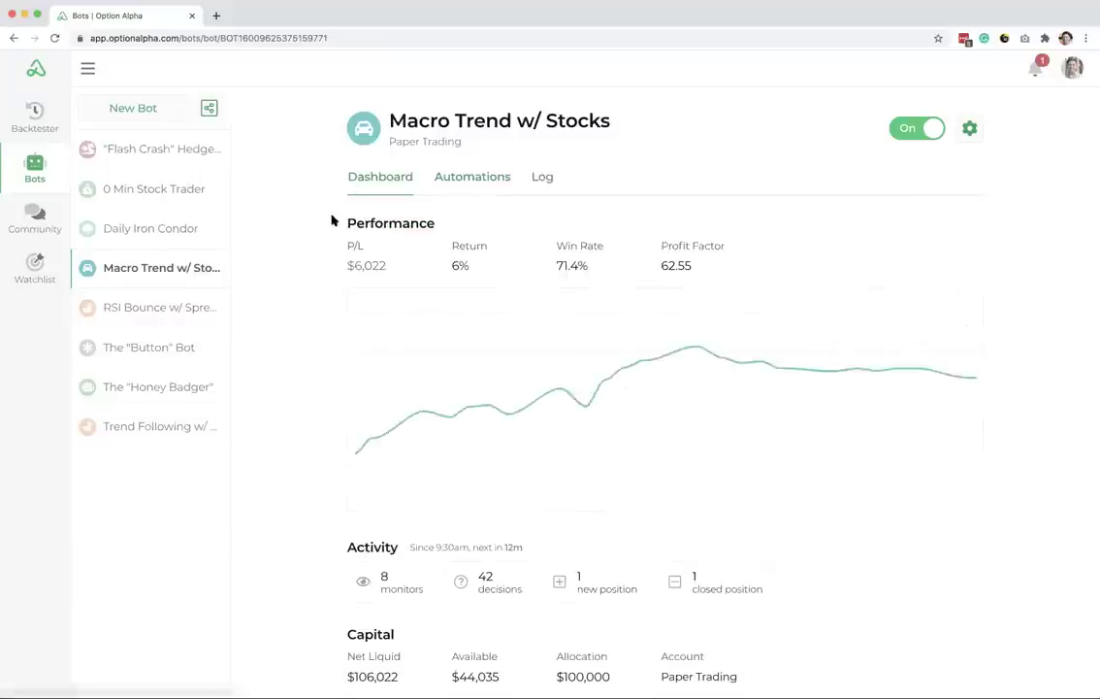
pyautogui.scroll(-5, 332, 221)
pyautogui.scroll(-3, 332, 221)
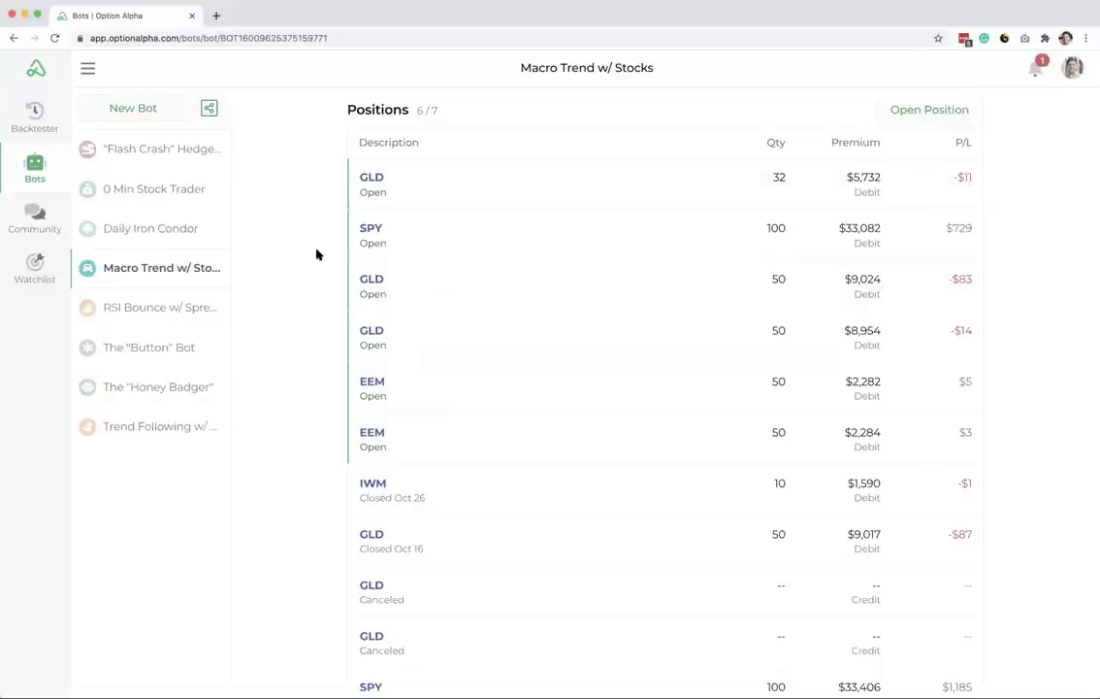
pyautogui.scroll(10, 315, 254)
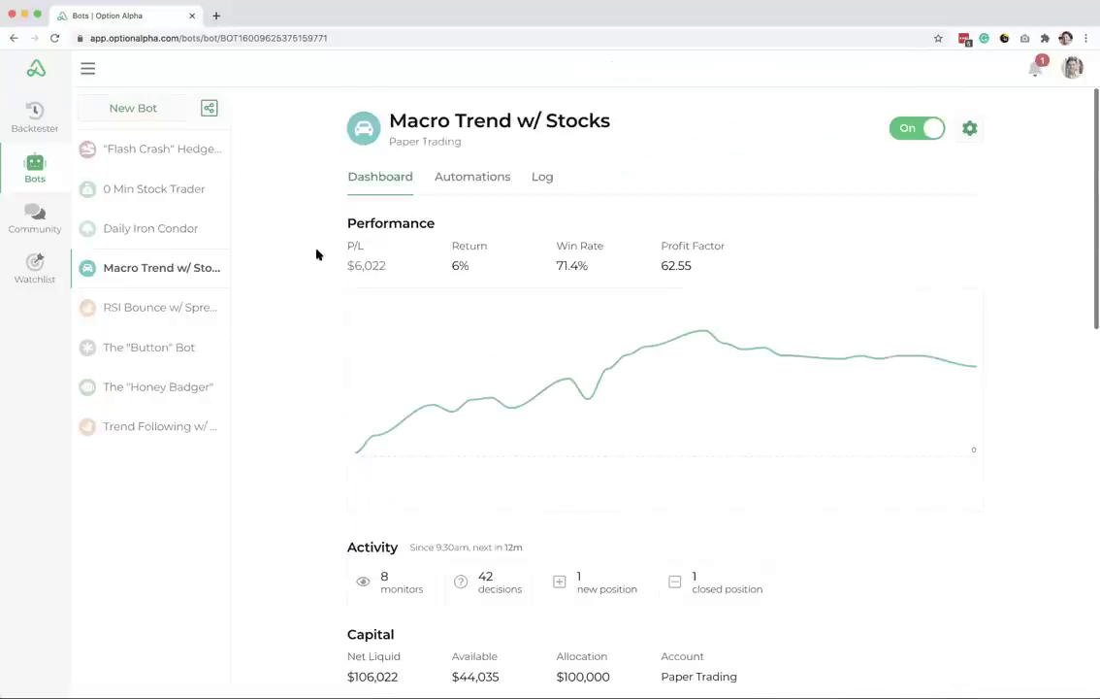
# Step: Start a new monitor automation for the bot and set its position type to Long Equity
pyautogui.click(462, 183)
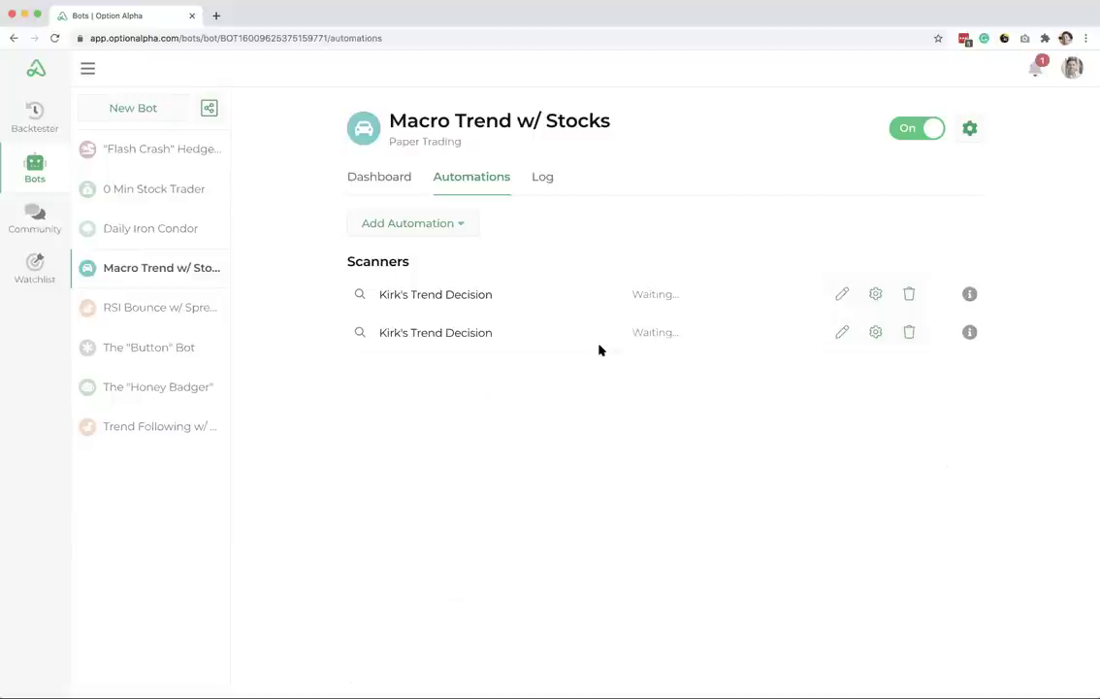
pyautogui.click(452, 224)
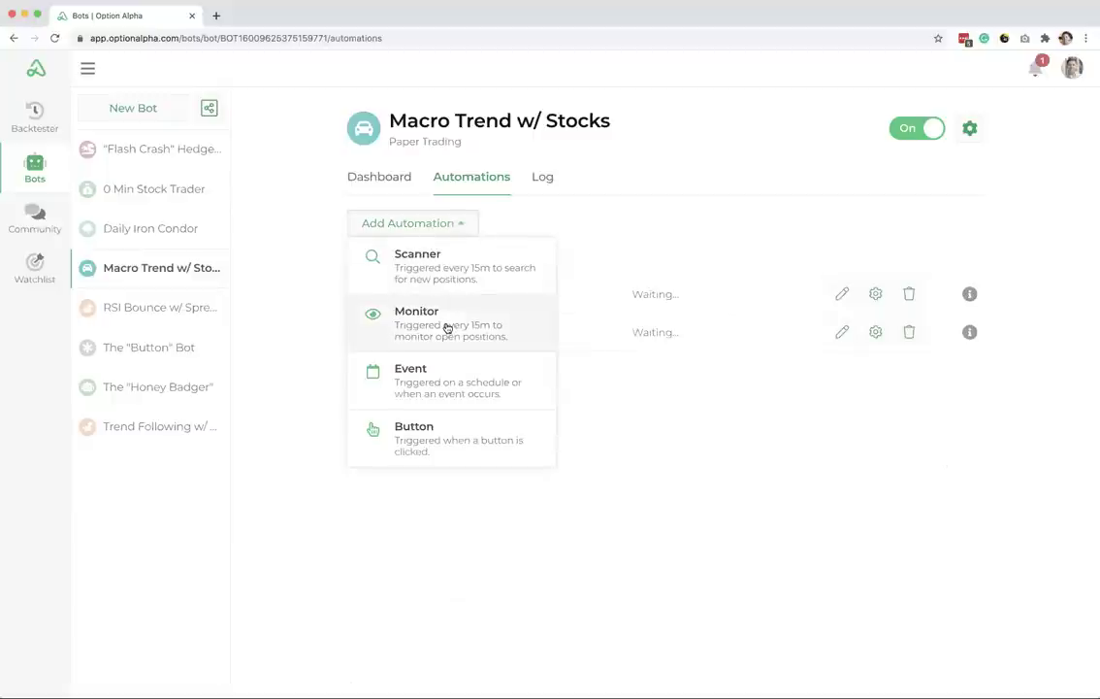
pyautogui.click(447, 327)
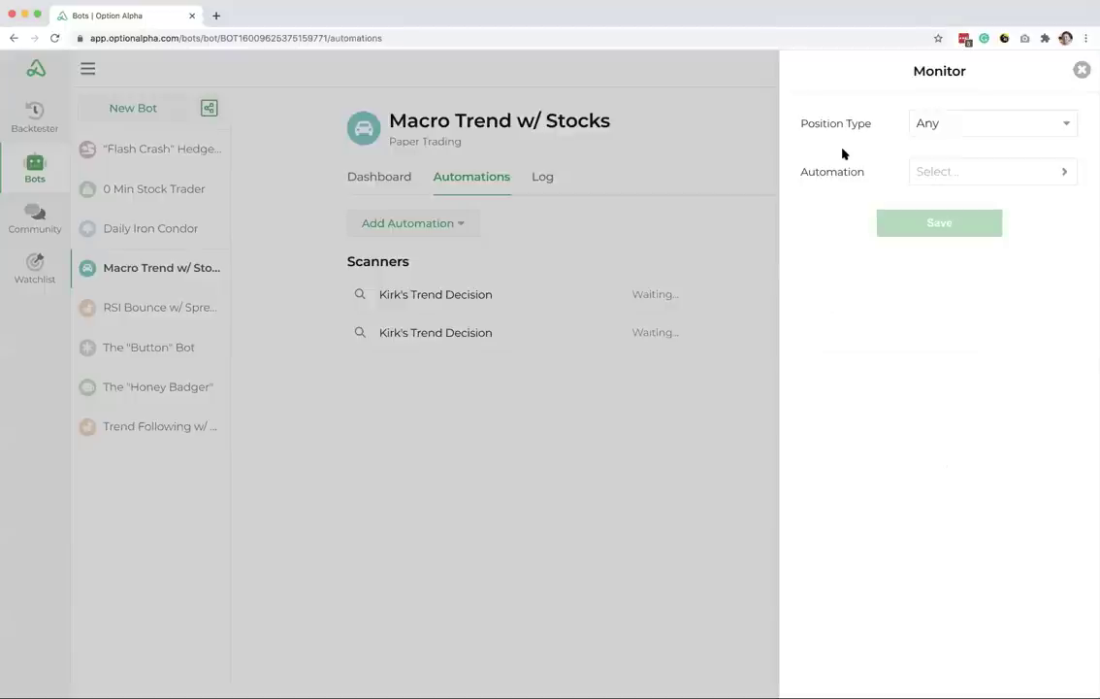
pyautogui.click(967, 129)
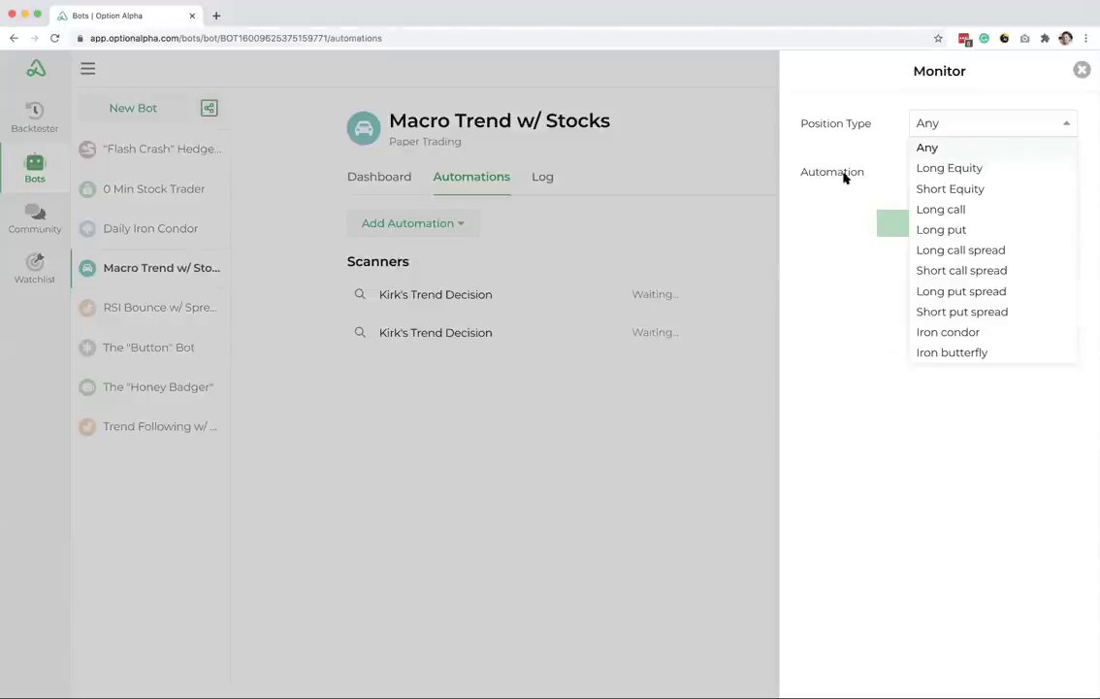
pyautogui.click(941, 169)
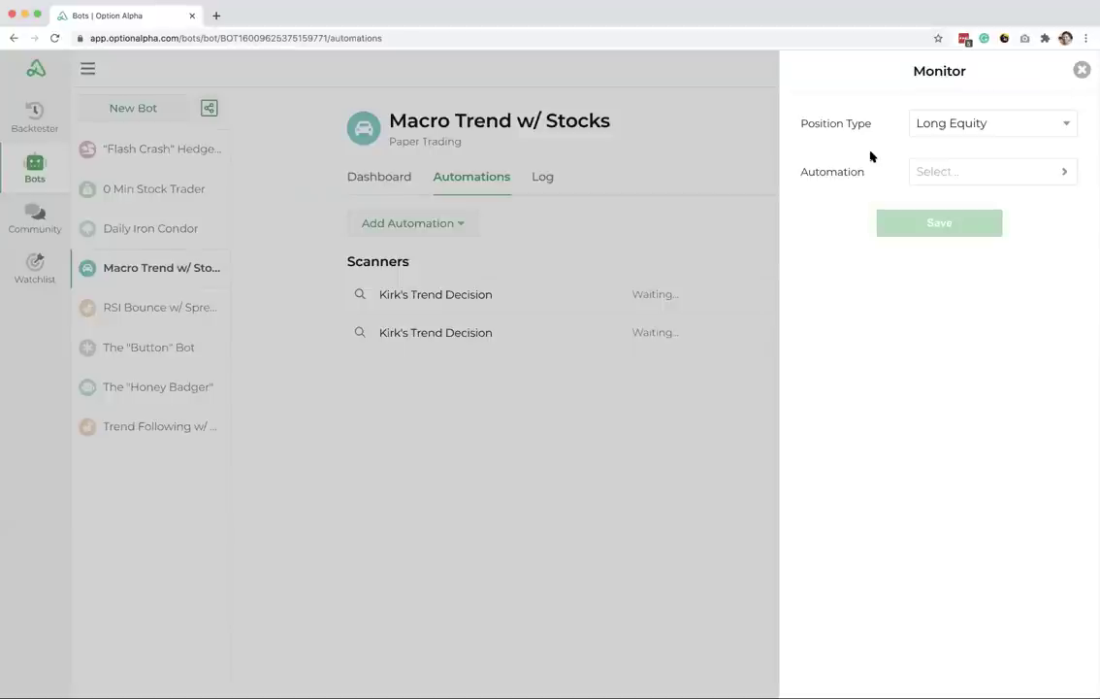
# Step: Choose the existing Uptrend Manager (Stock) automation for the new Long Equity monitor
pyautogui.click(949, 173)
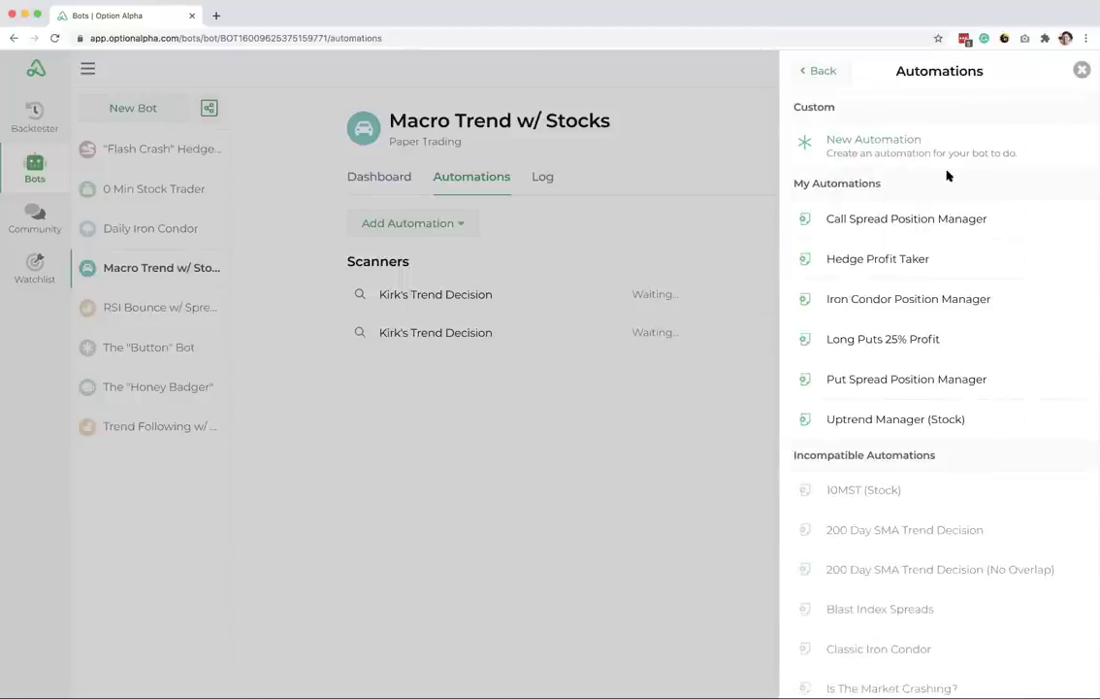
pyautogui.scroll(-5, 943, 474)
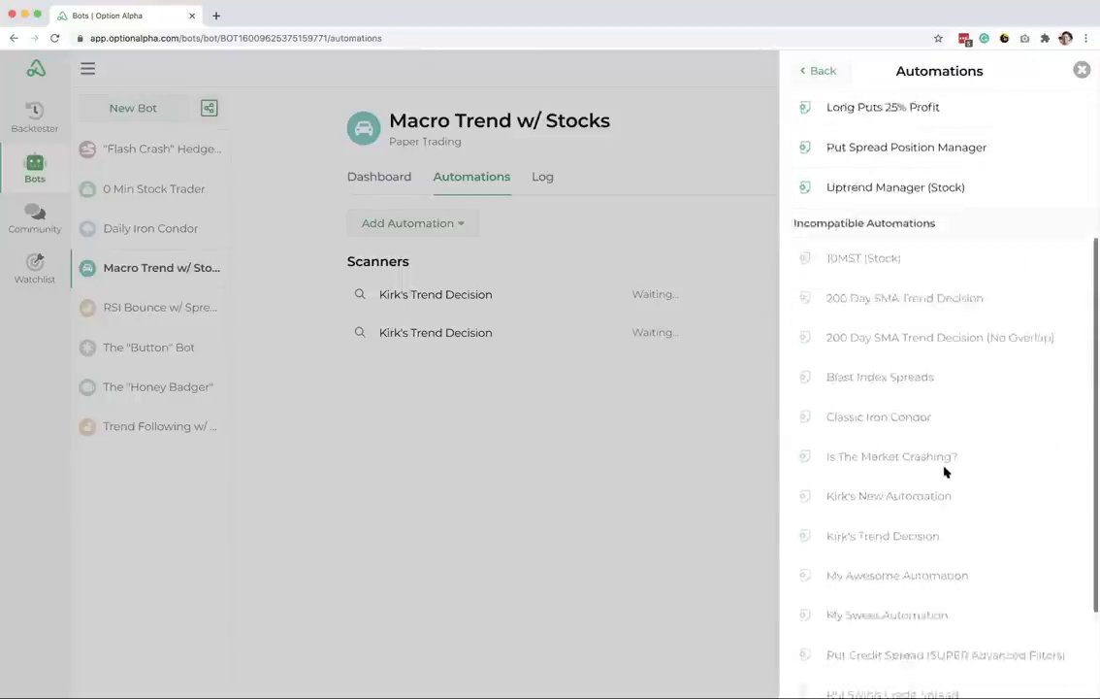
pyautogui.scroll(1, 958, 647)
pyautogui.scroll(5, 958, 647)
pyautogui.scroll(-3, 974, 427)
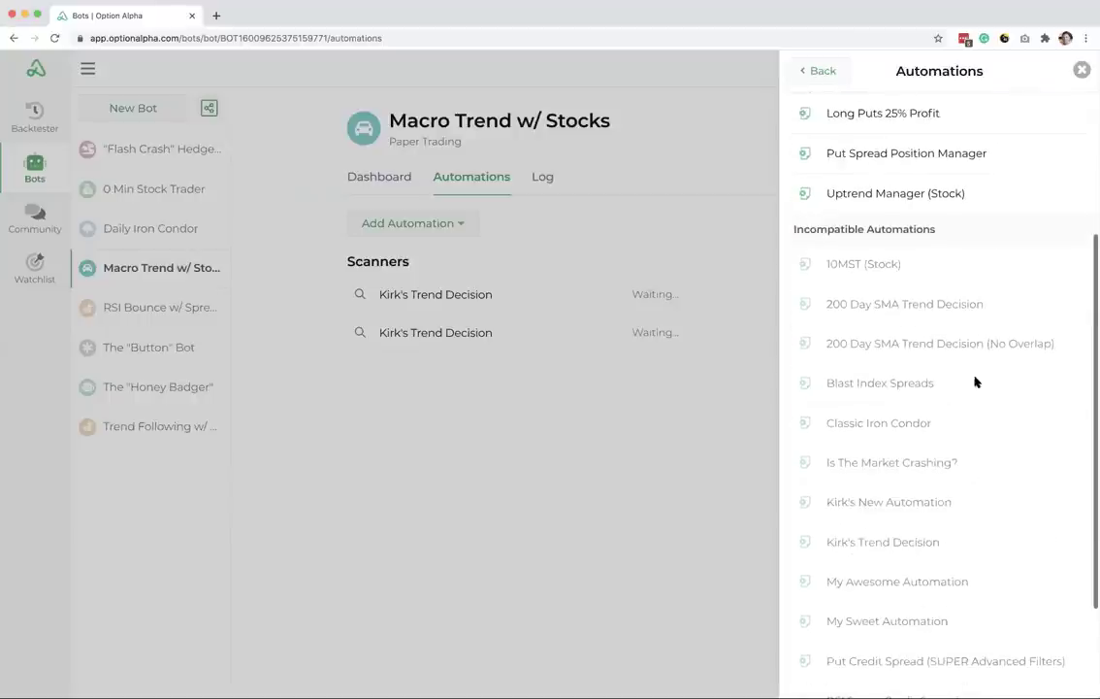
pyautogui.scroll(3, 982, 503)
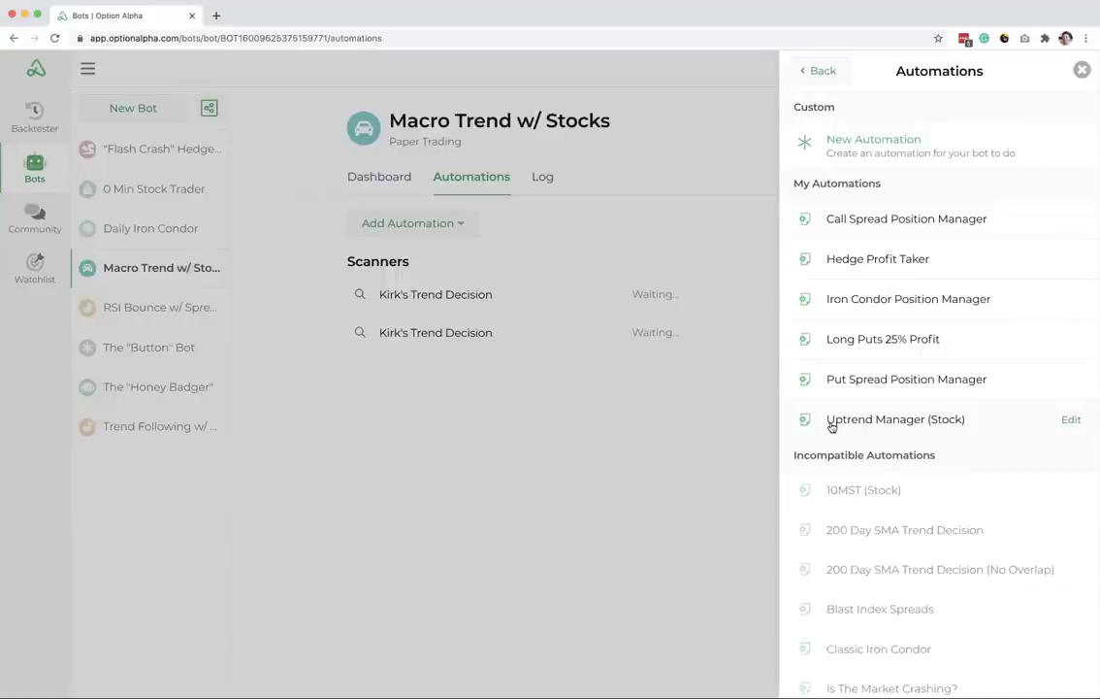
pyautogui.click(889, 422)
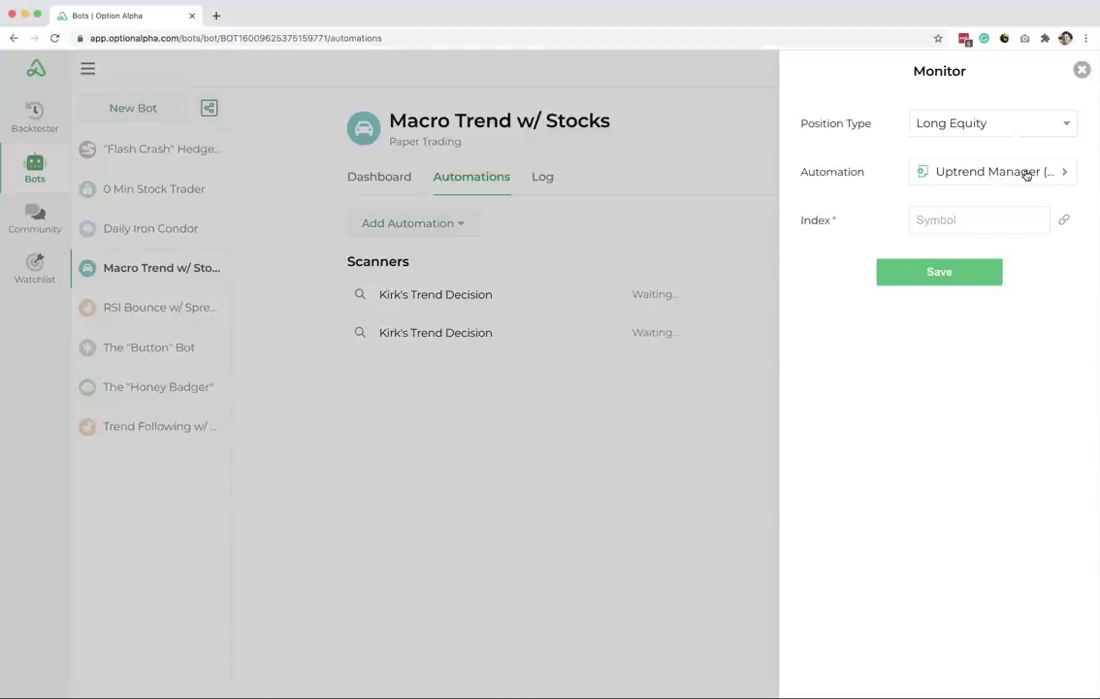
# Step: Open Uptrend Manager (Stock) for editing, inspect its 200 day SMA decision and Close Position action, and close the editor
pyautogui.click(1026, 173)
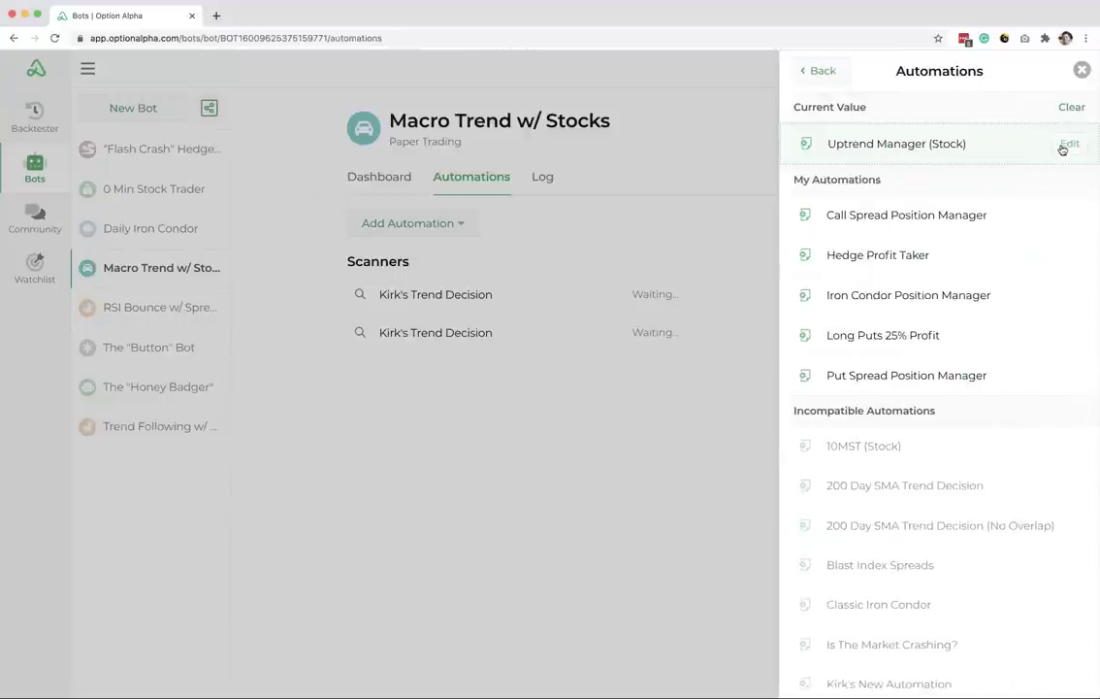
pyautogui.click(1061, 147)
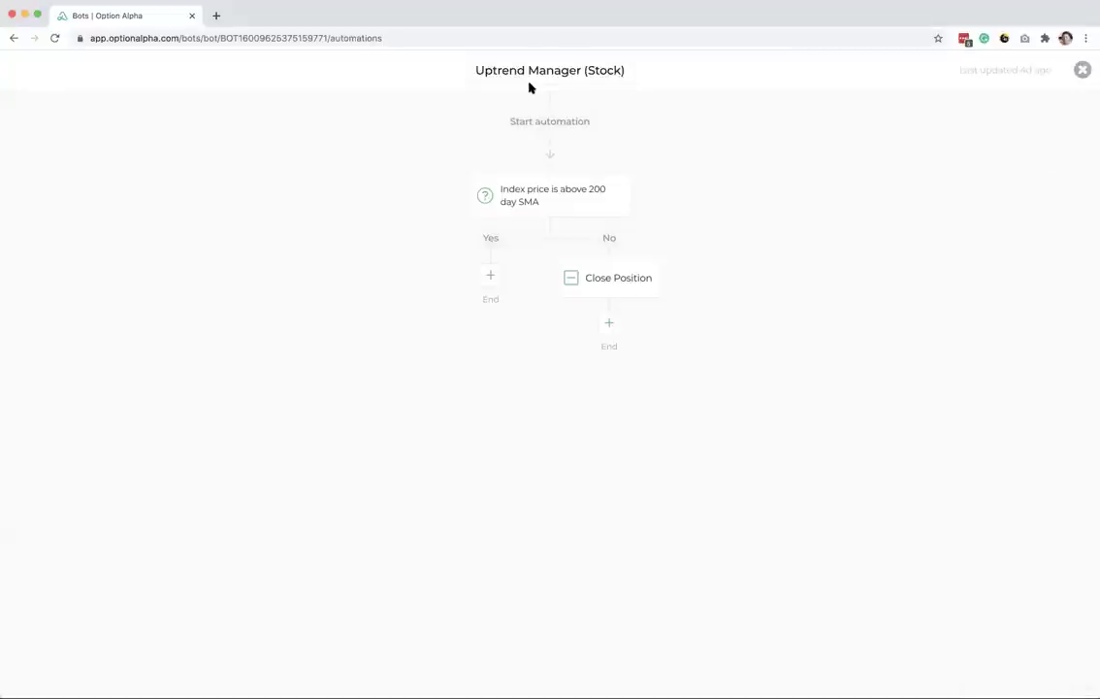
pyautogui.moveTo(548, 213)
pyautogui.click(550, 205)
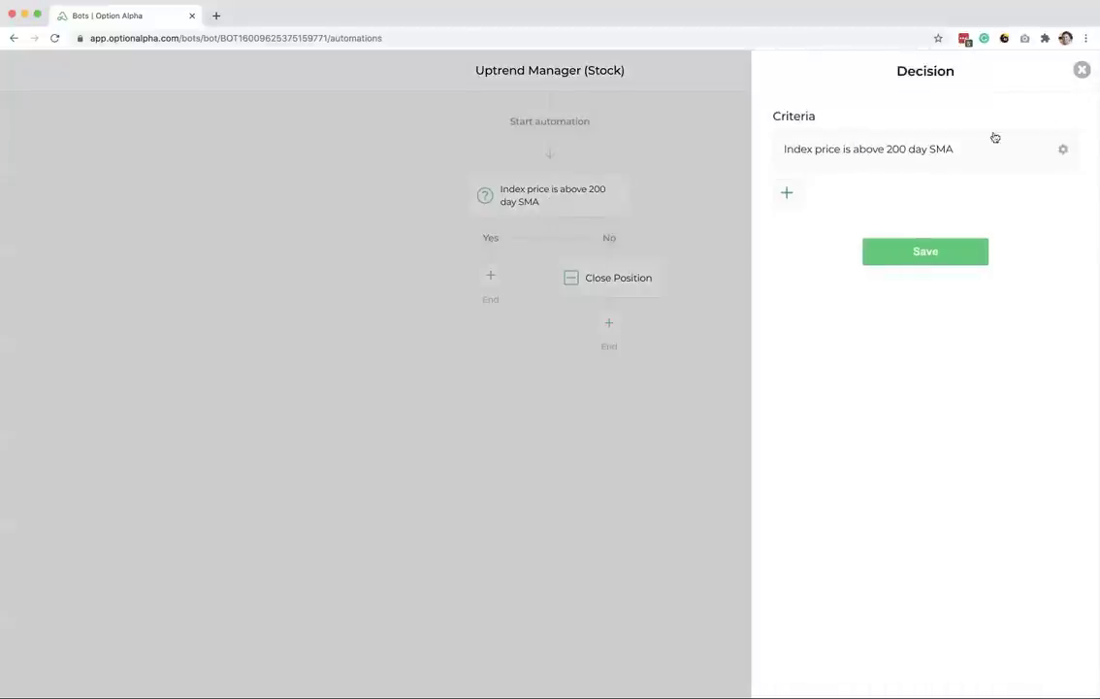
pyautogui.click(1081, 70)
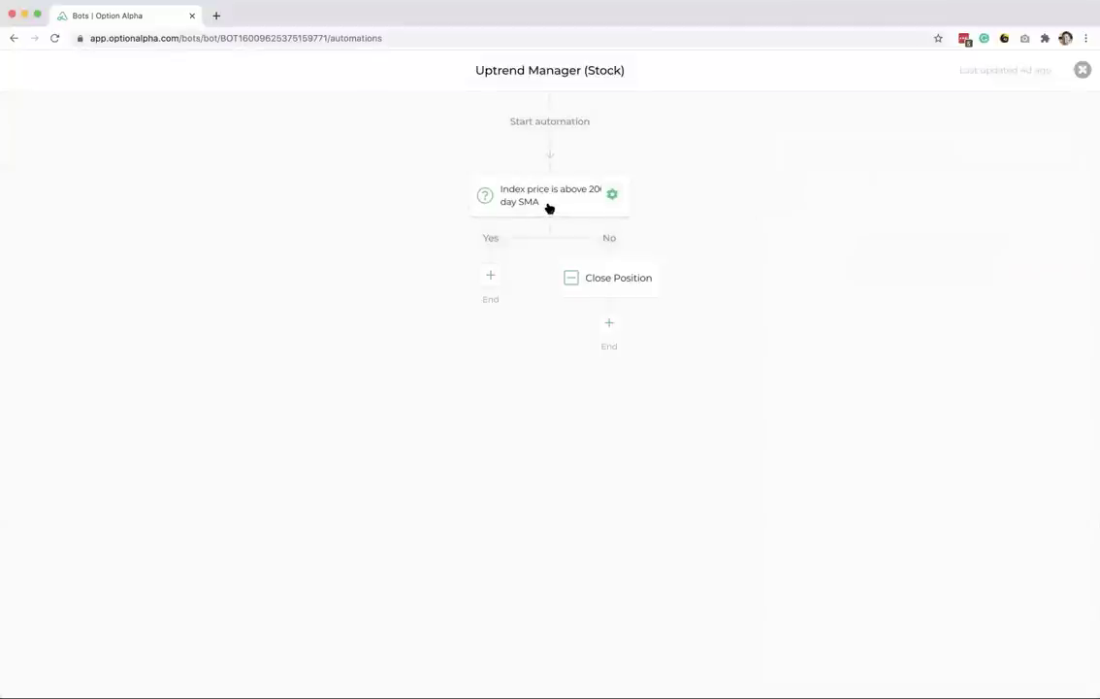
pyautogui.click(611, 283)
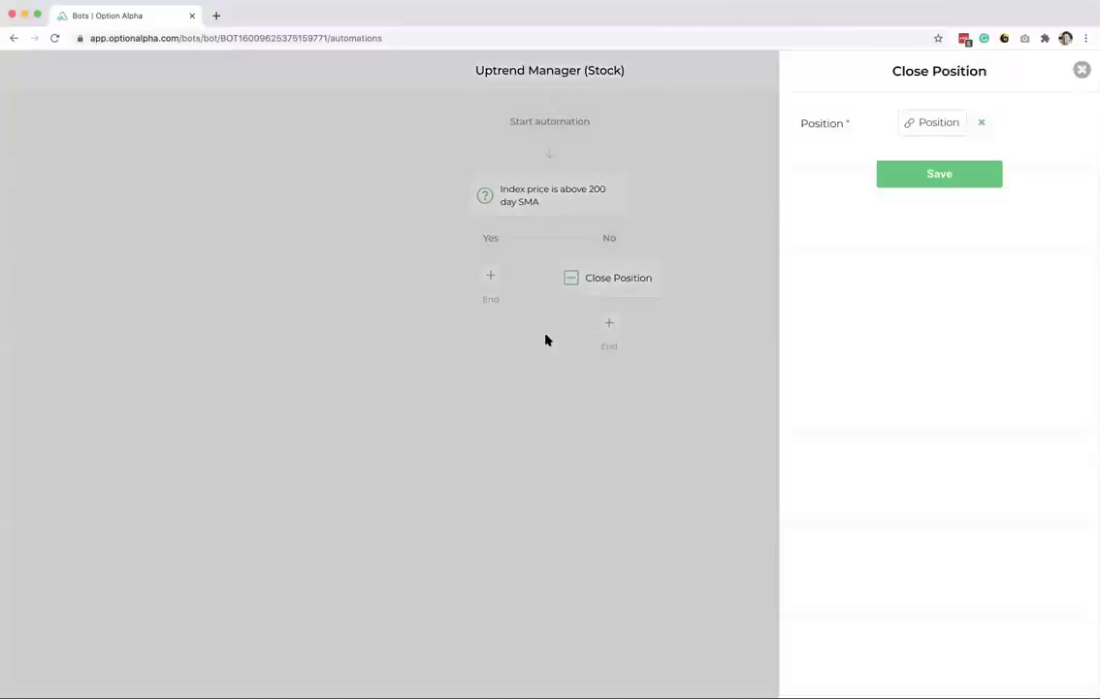
pyautogui.click(919, 172)
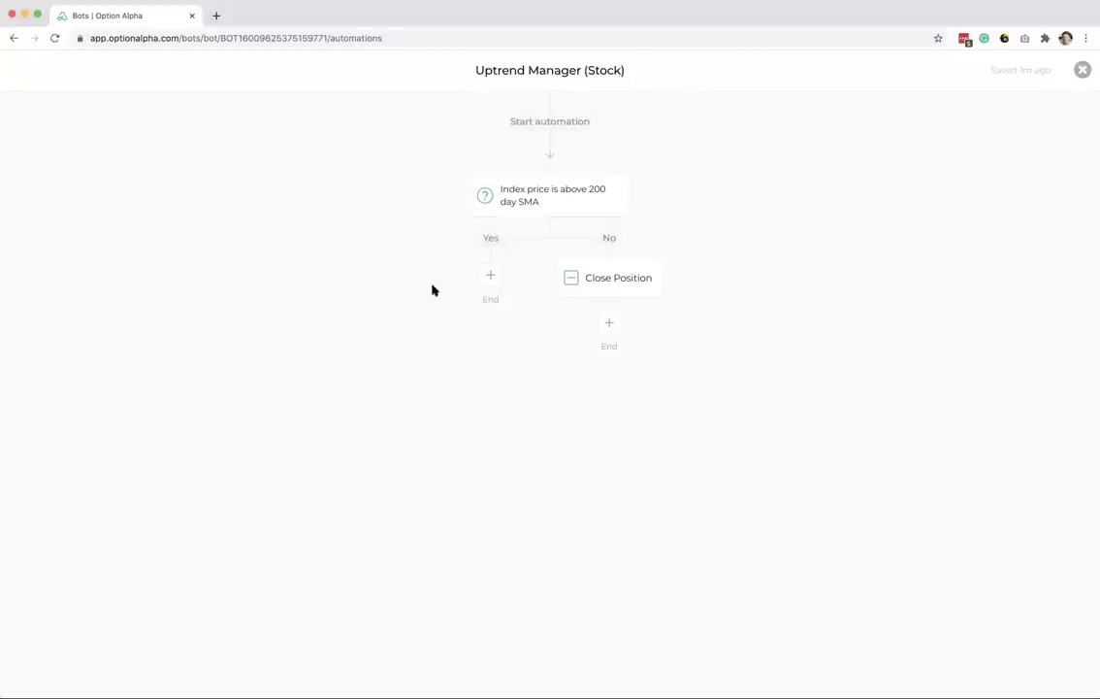
pyautogui.click(1083, 69)
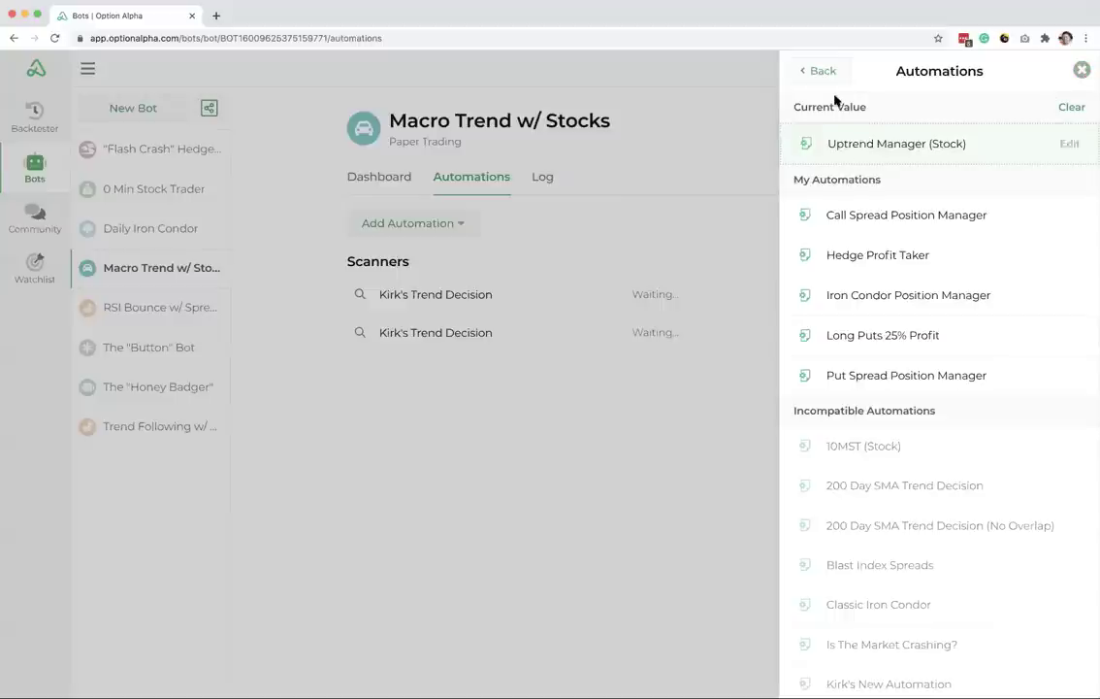
# Step: Set the monitor's Index to SPY and save the monitor
pyautogui.click(823, 72)
pyautogui.click(939, 218)
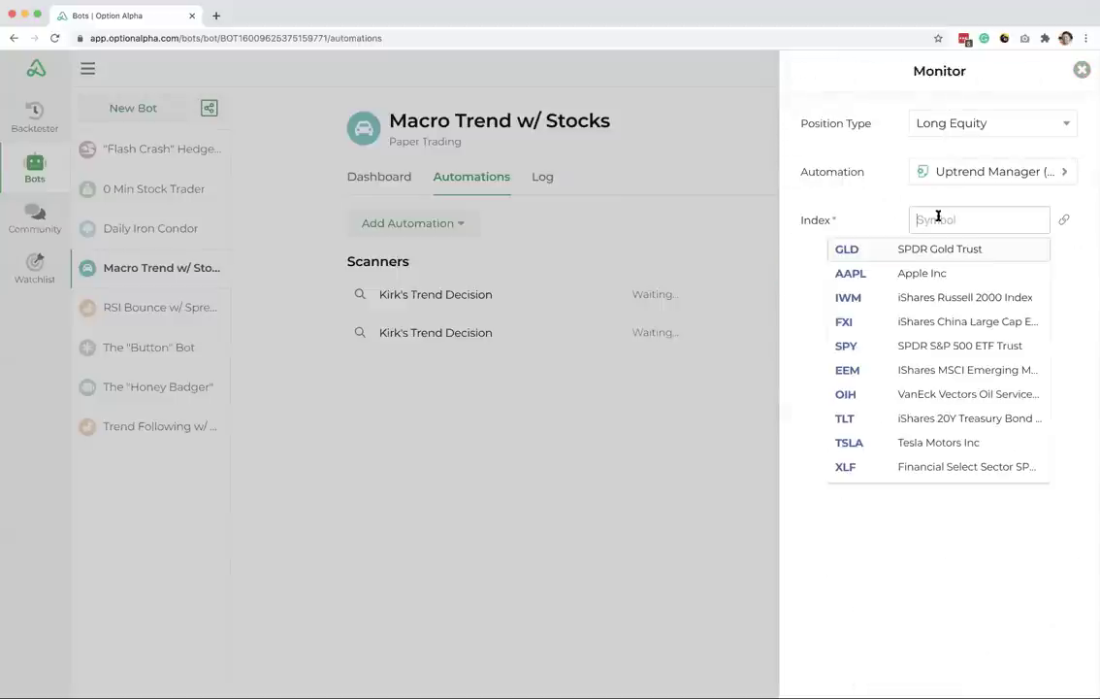
pyautogui.click(911, 347)
pyautogui.click(923, 266)
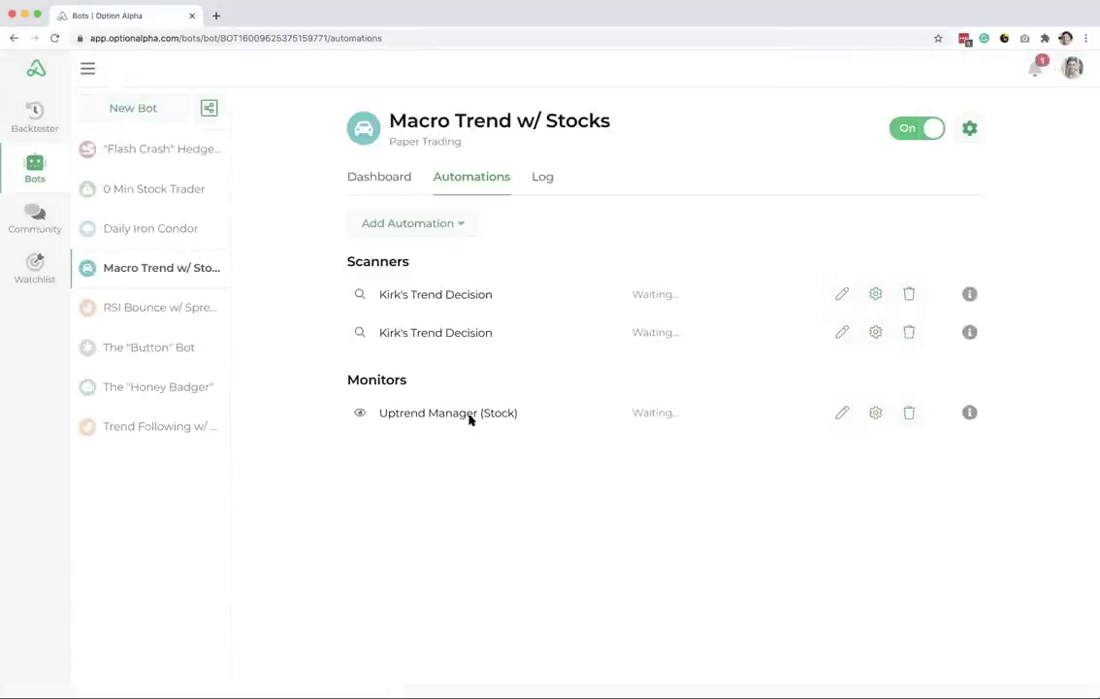
# Step: Review the Macro Trend w/ Stocks bot's performance, capital and positions on its dashboard
pyautogui.click(378, 178)
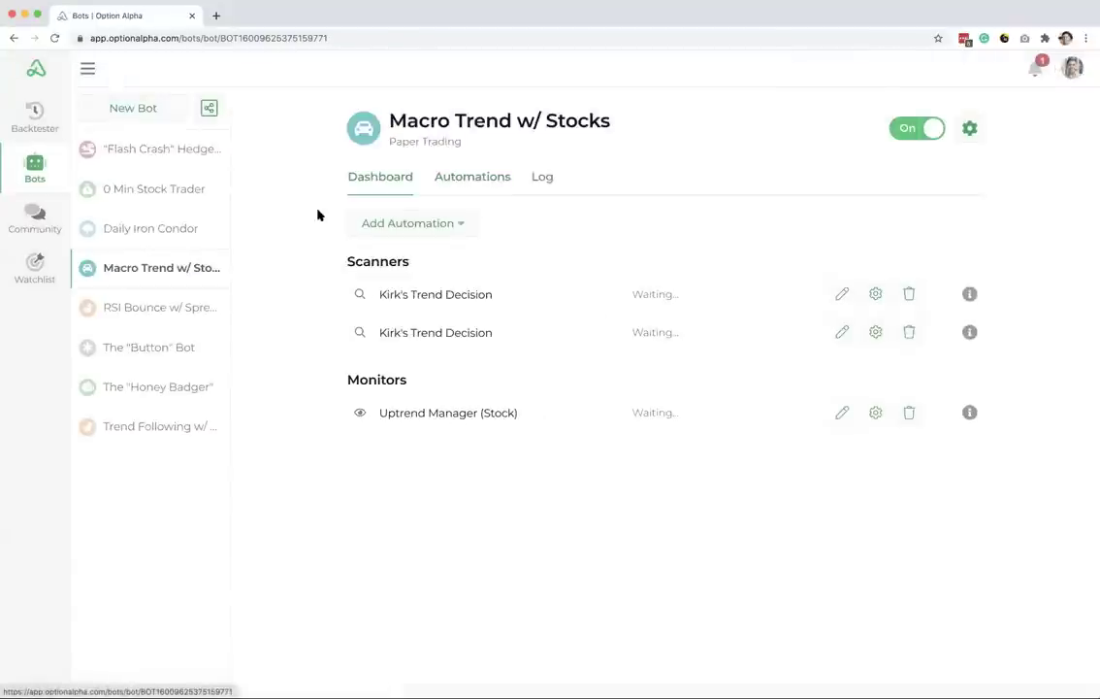
pyautogui.scroll(-10, 317, 213)
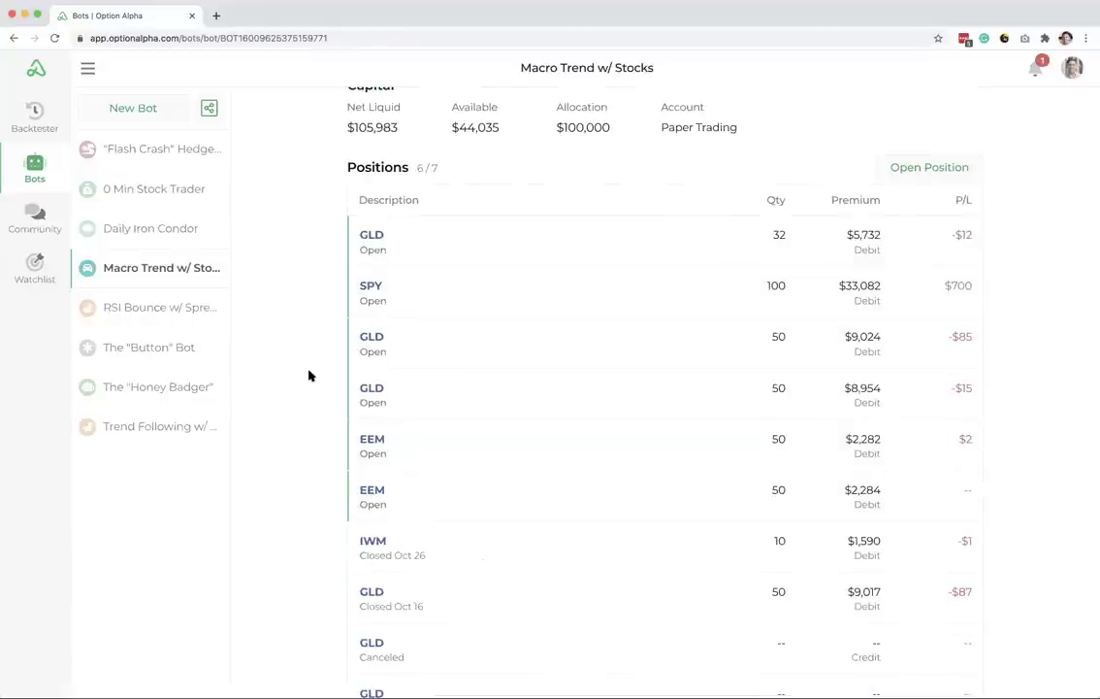
pyautogui.scroll(10, 309, 376)
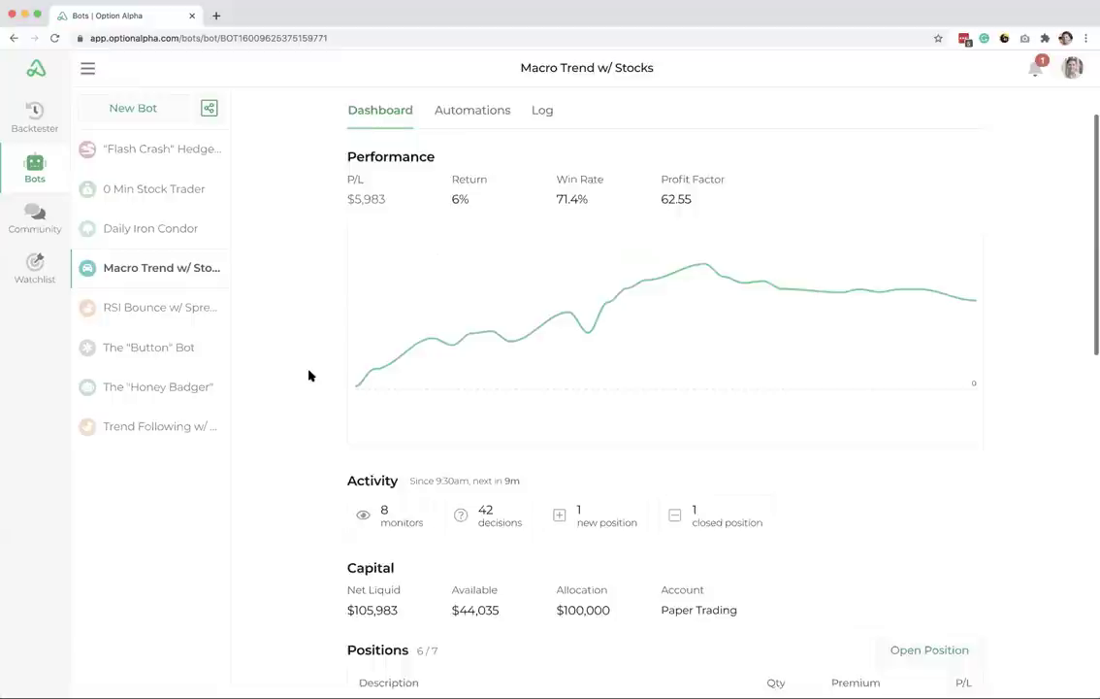
# Step: Examine the bot's log and the details of two Uptrend Manager (Stock) runs, and return to its automations
pyautogui.click(469, 178)
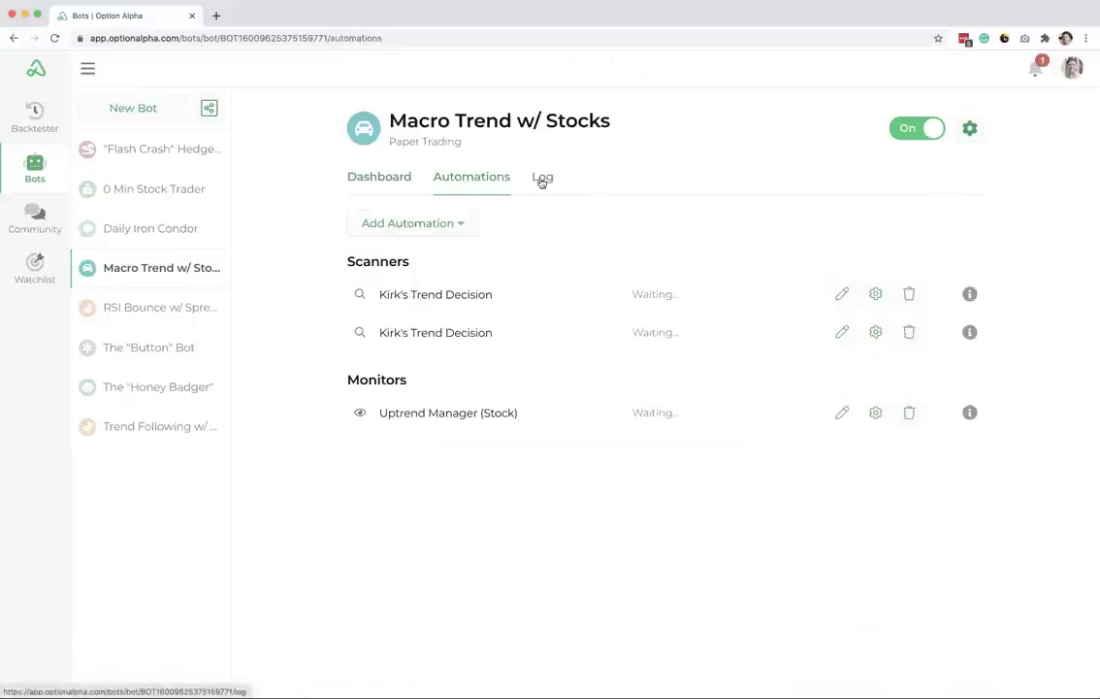
pyautogui.click(541, 178)
pyautogui.scroll(-3, 328, 236)
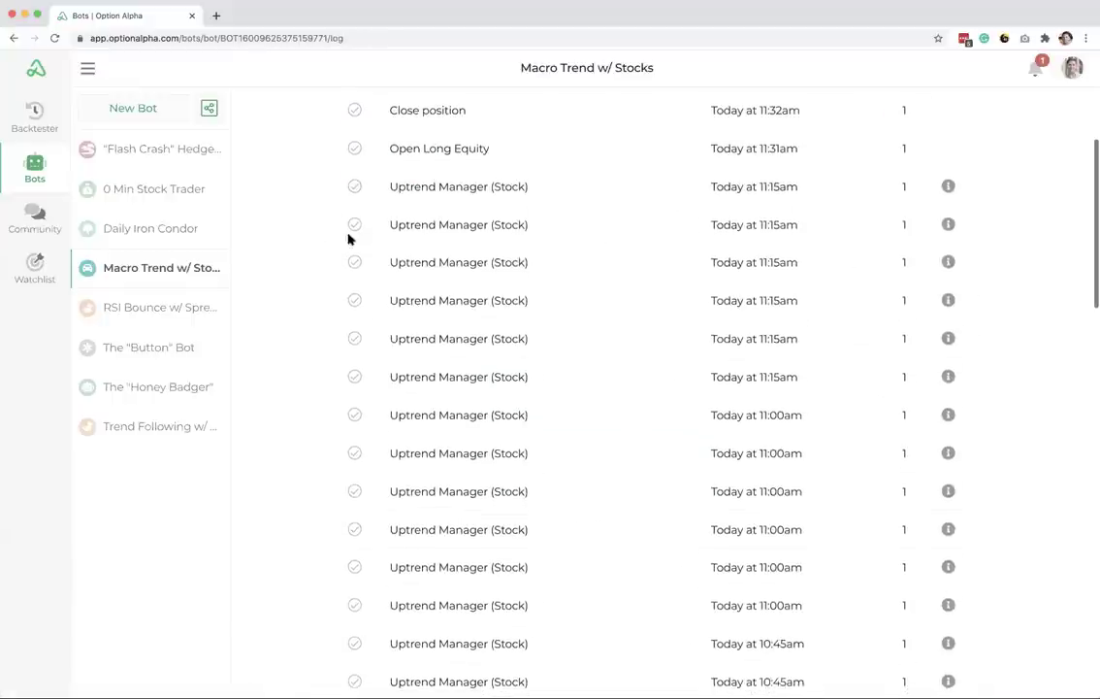
pyautogui.click(620, 203)
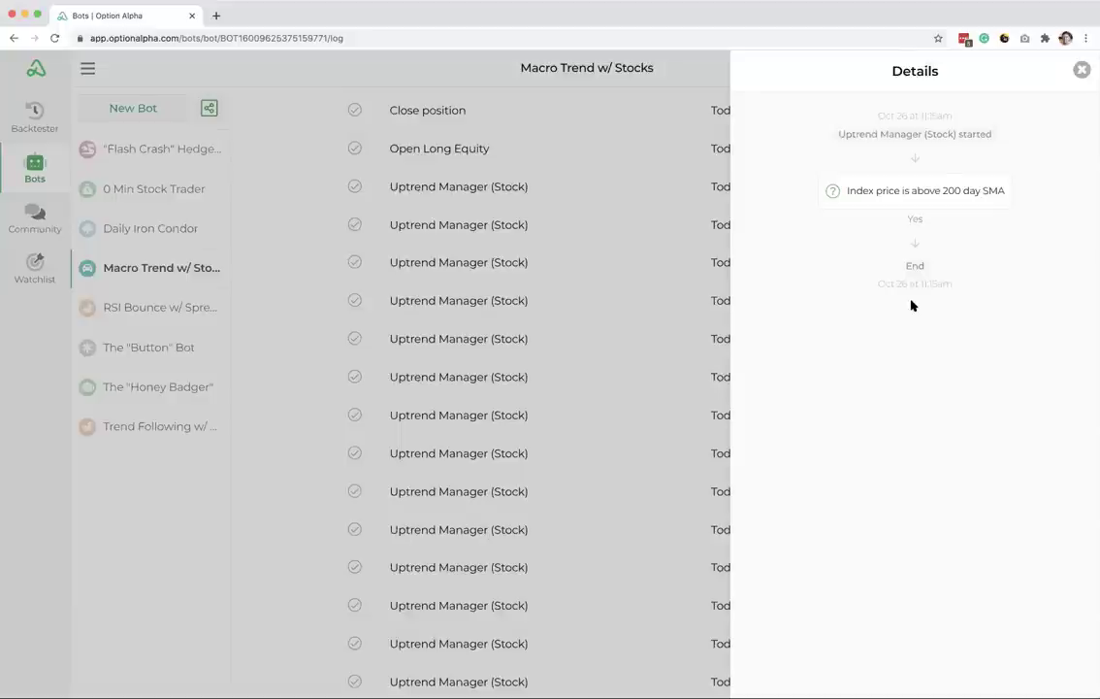
pyautogui.click(1081, 70)
pyautogui.scroll(-15, 611, 228)
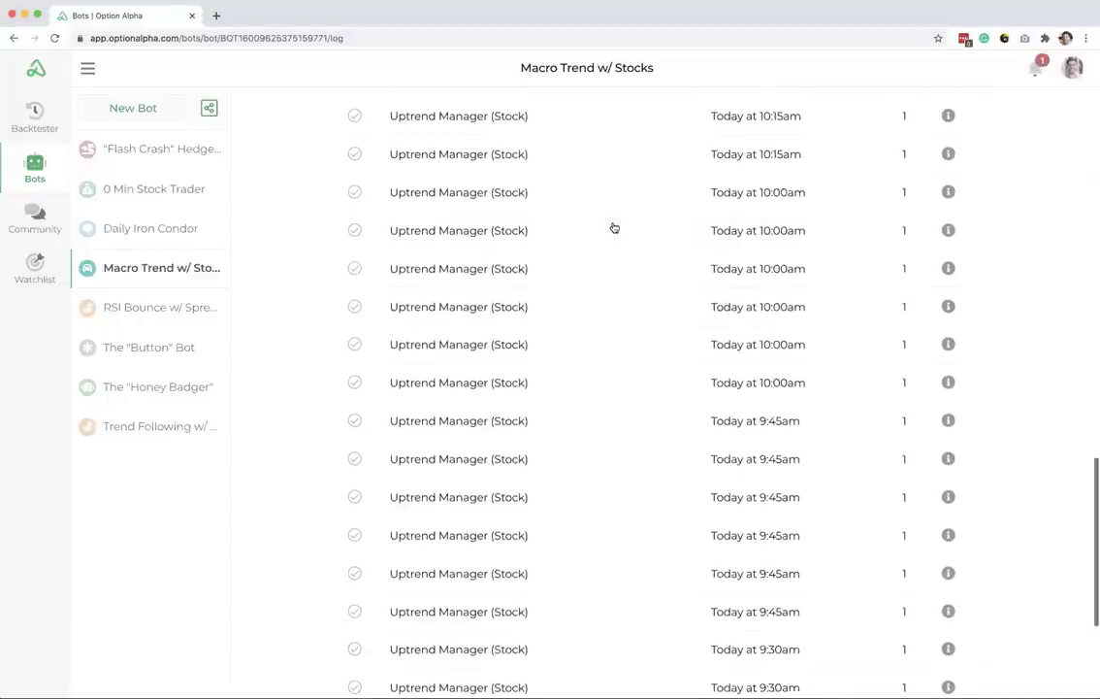
pyautogui.click(679, 436)
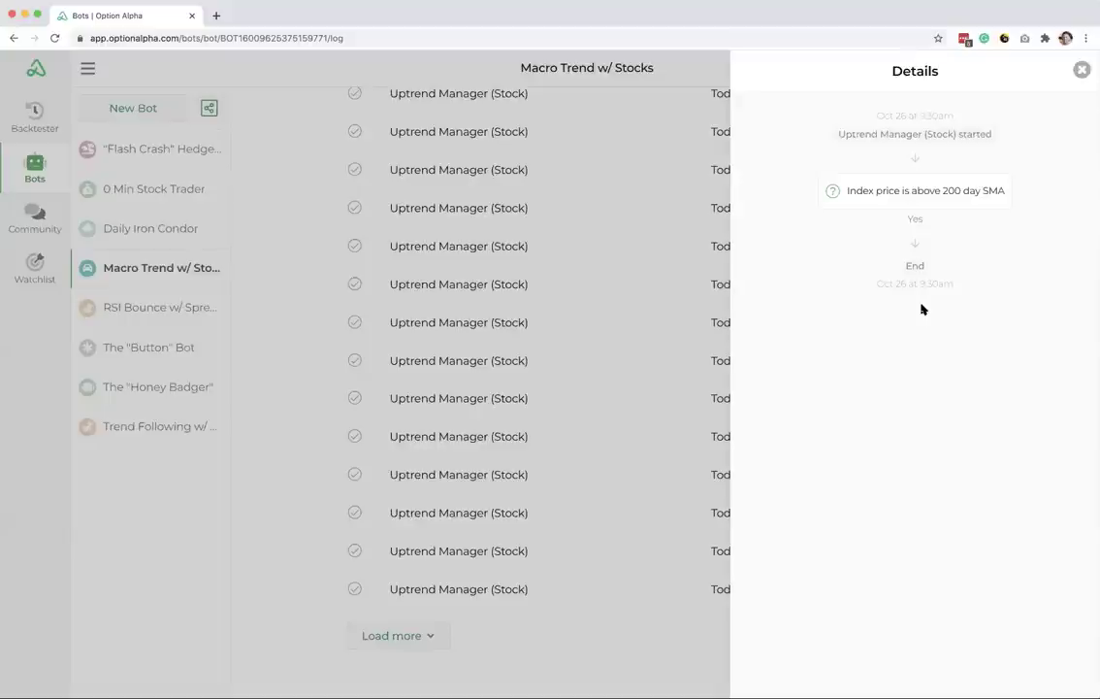
pyautogui.click(1082, 70)
pyautogui.scroll(20, 283, 300)
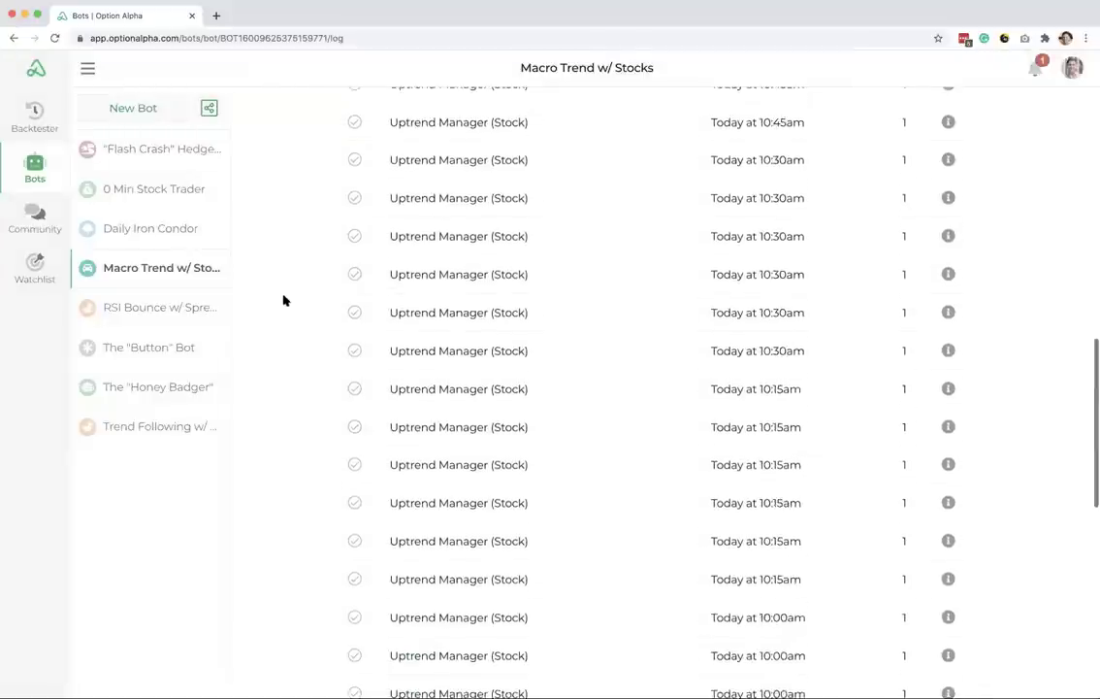
pyautogui.click(470, 179)
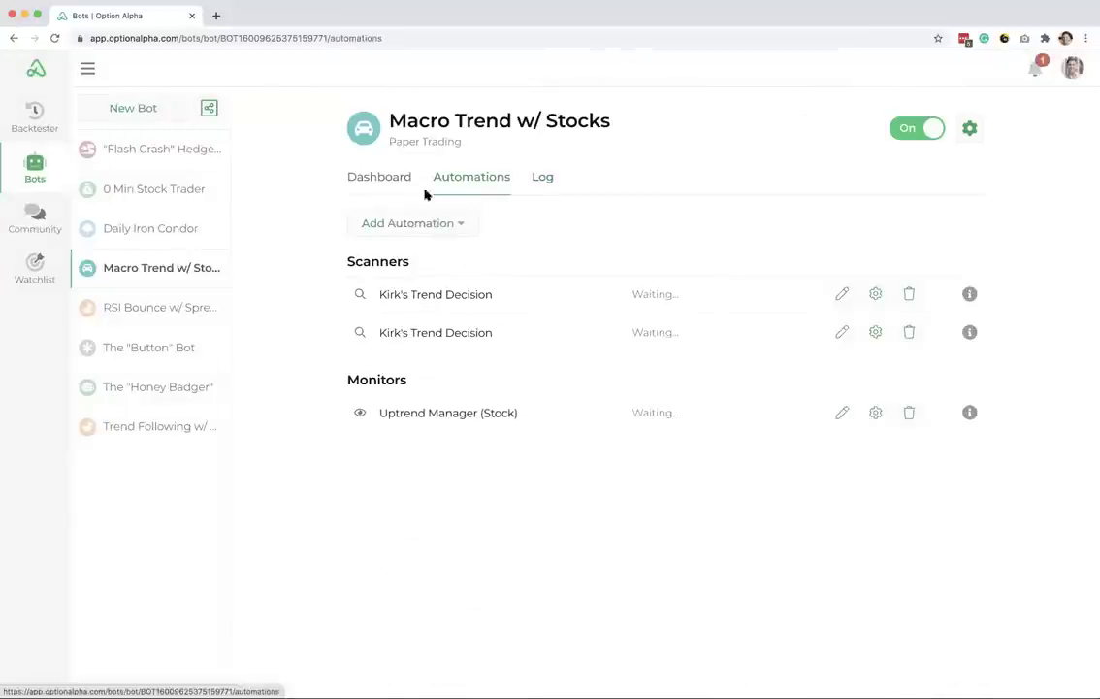
# Step: Switch to the Trend Following w/ Spreads bot and review its performance and positions
pyautogui.click(357, 180)
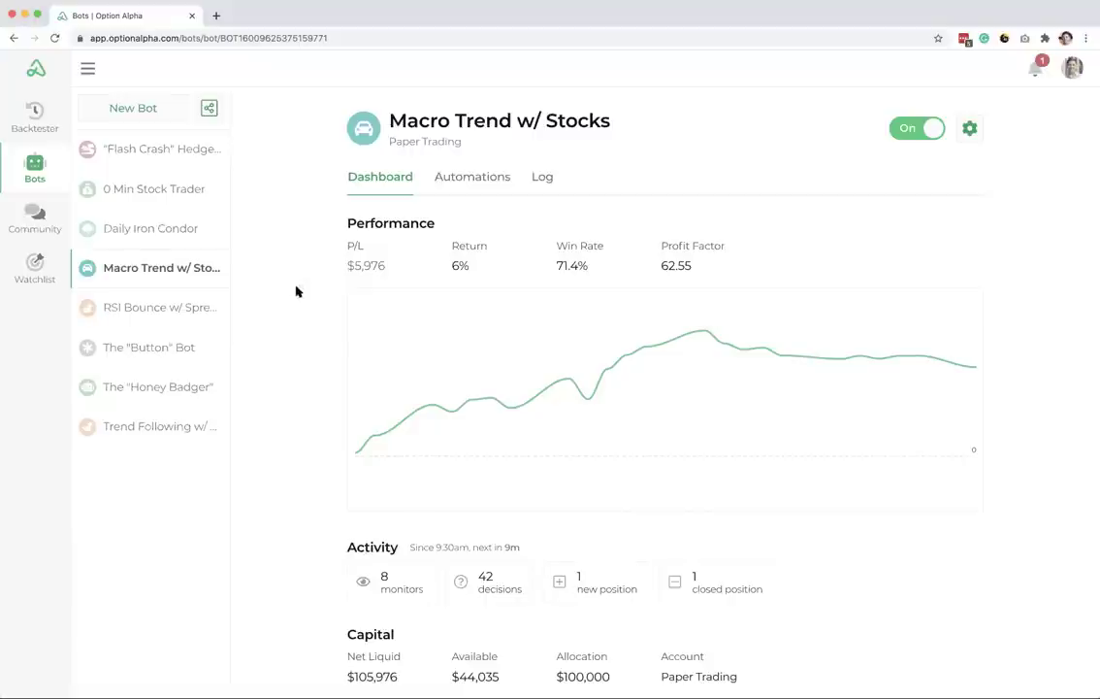
pyautogui.click(141, 433)
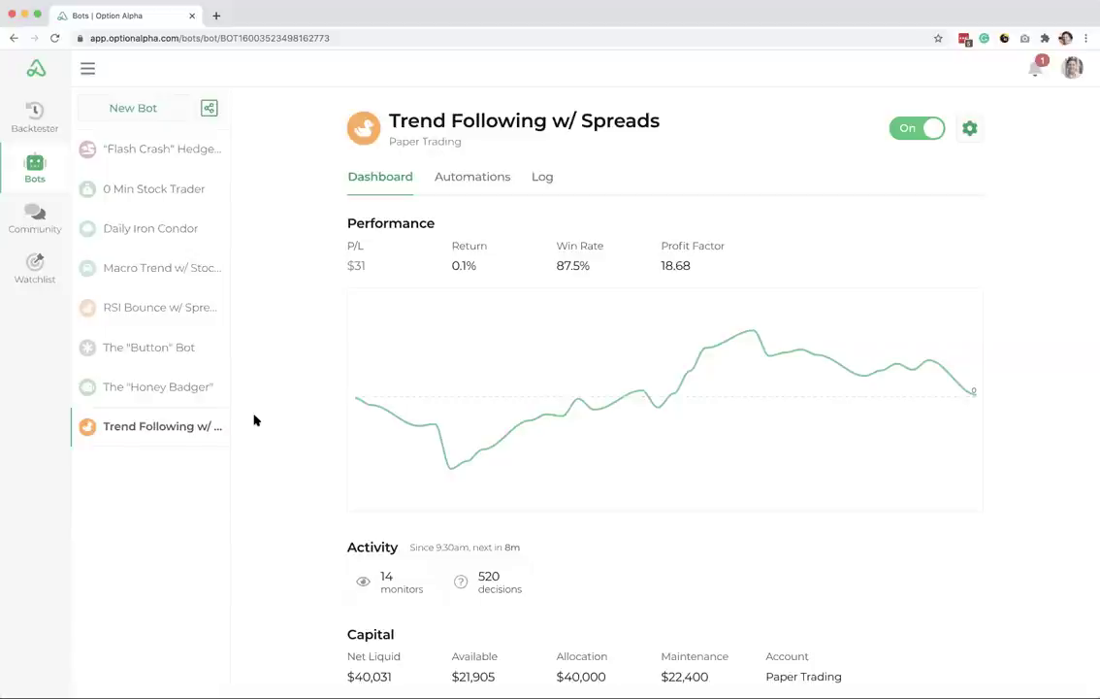
pyautogui.scroll(-5, 256, 420)
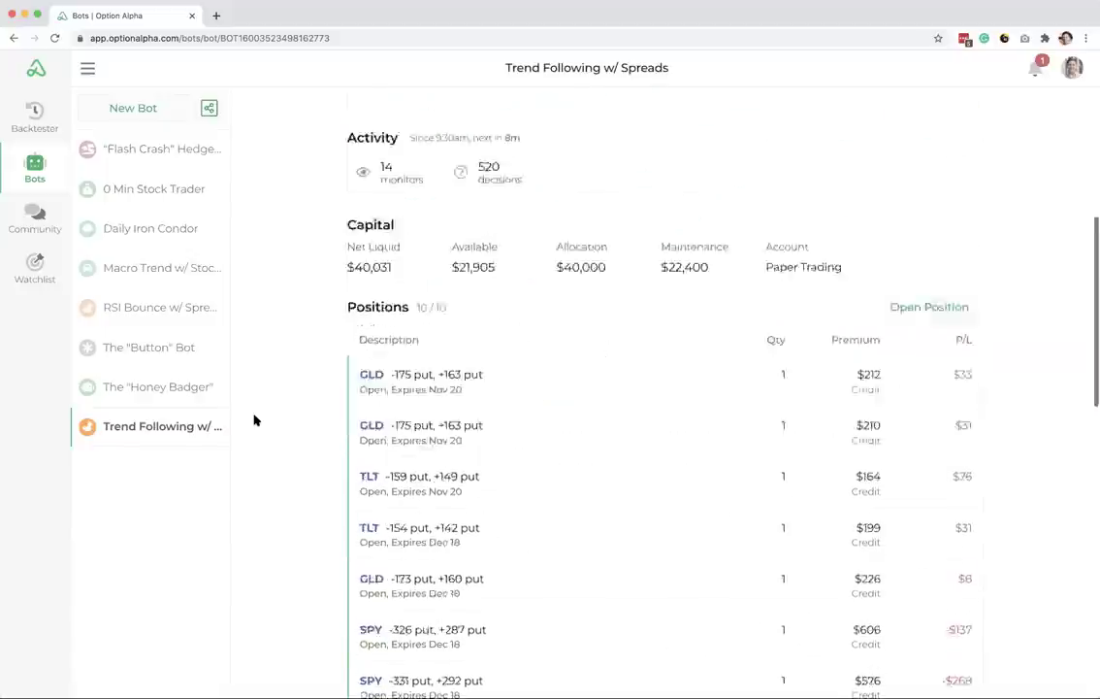
pyautogui.scroll(-1, 489, 244)
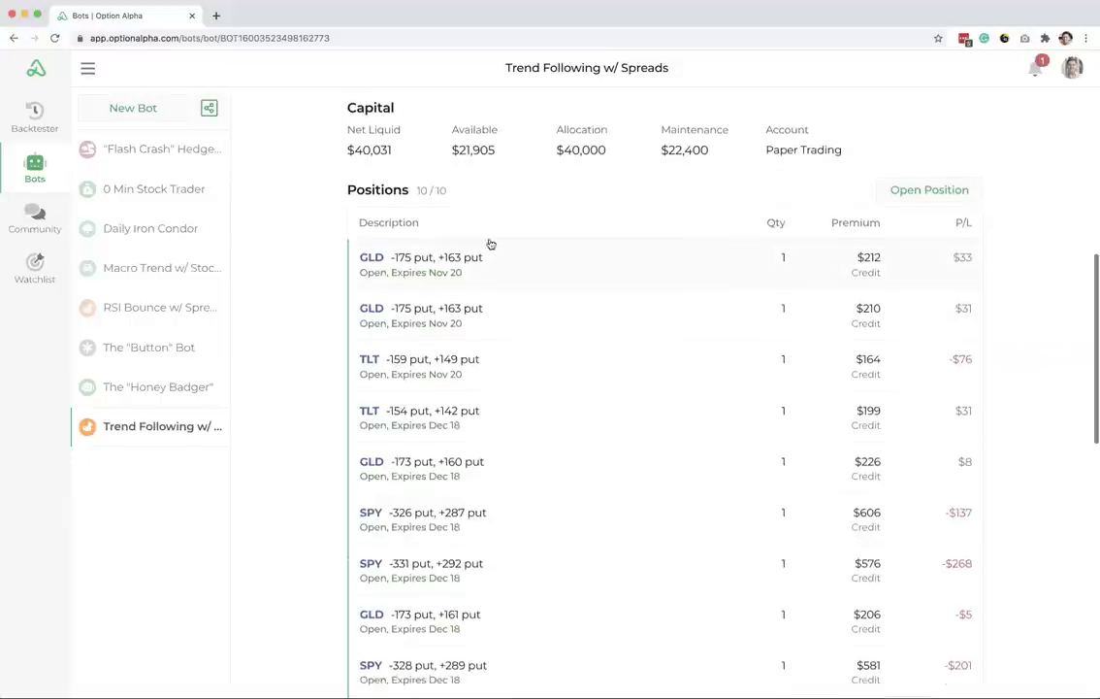
pyautogui.scroll(5, 533, 589)
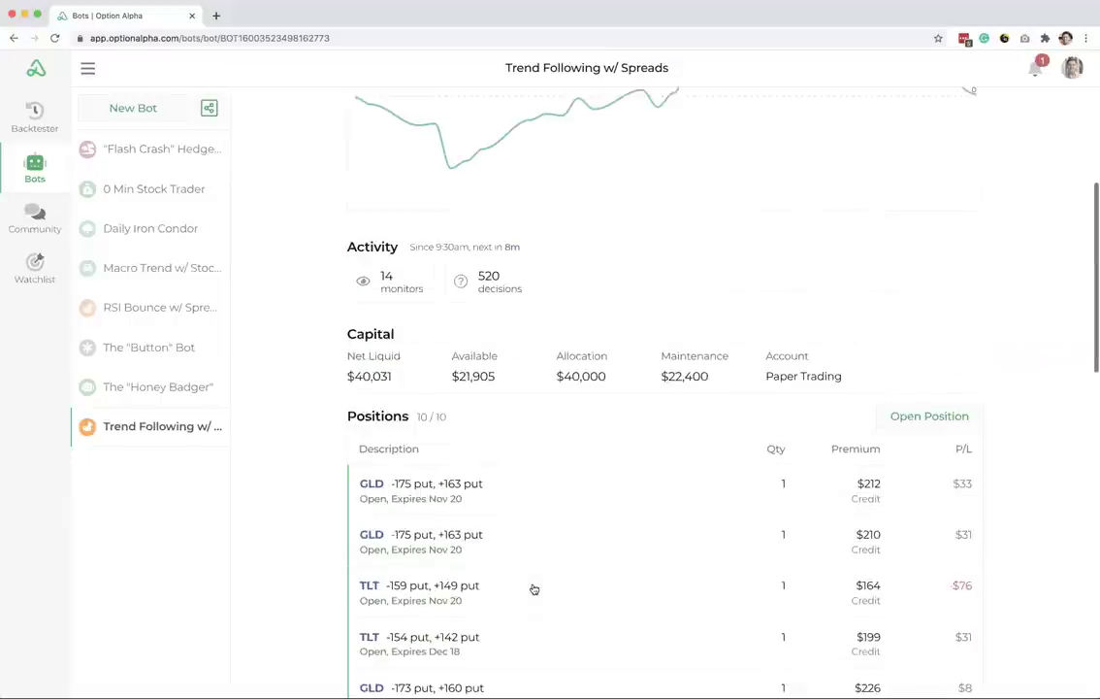
# Step: Show the bot's automations and examine the price criterion in the first 200 Day SMA Trend Decision scanner
pyautogui.click(498, 179)
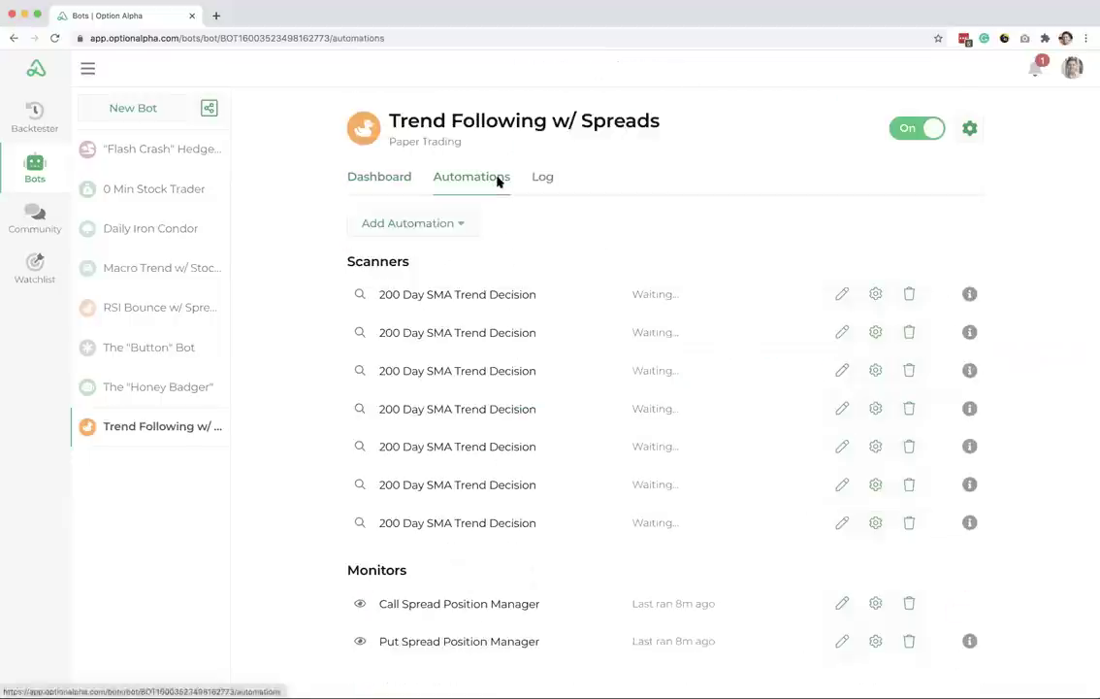
pyautogui.scroll(-1, 668, 285)
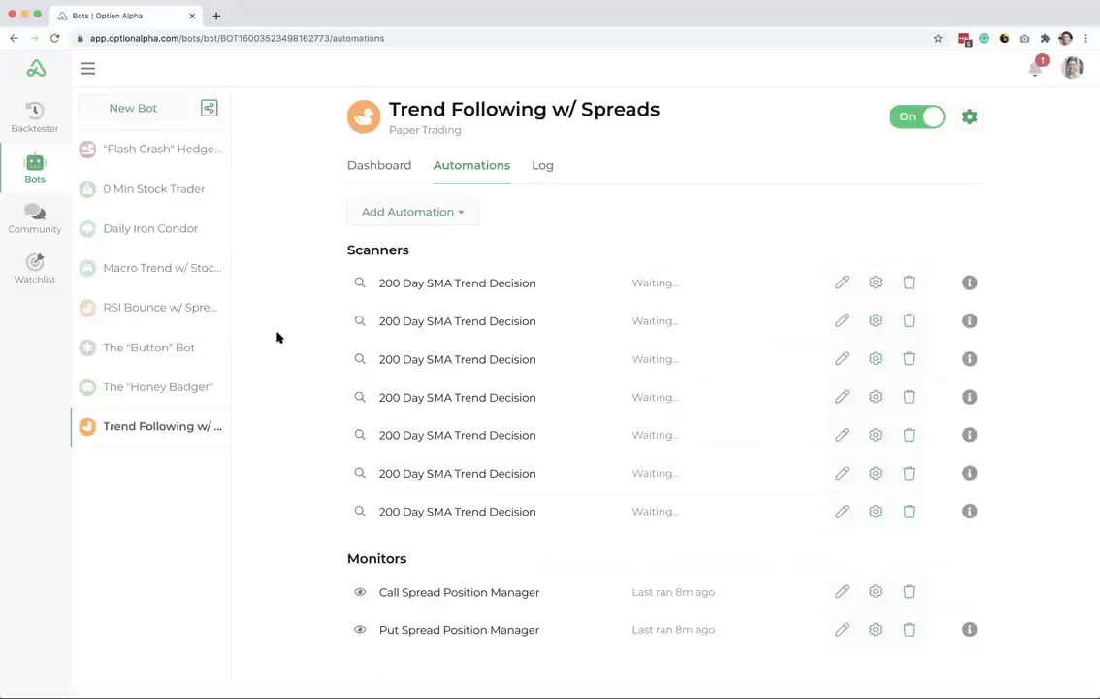
pyautogui.click(842, 284)
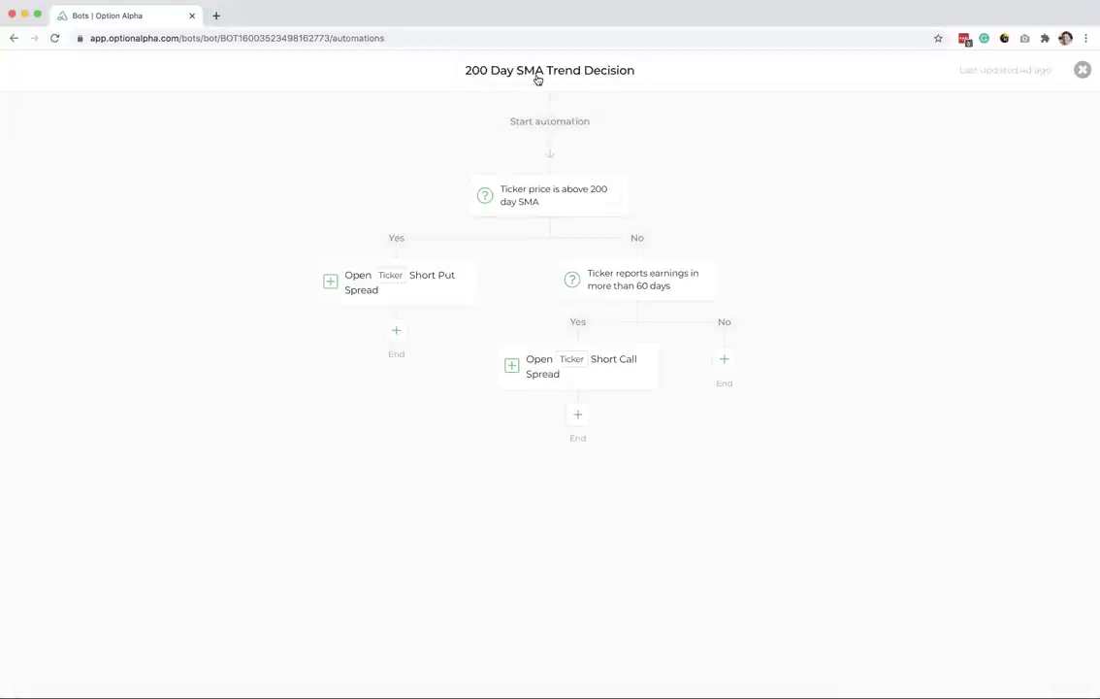
pyautogui.click(579, 211)
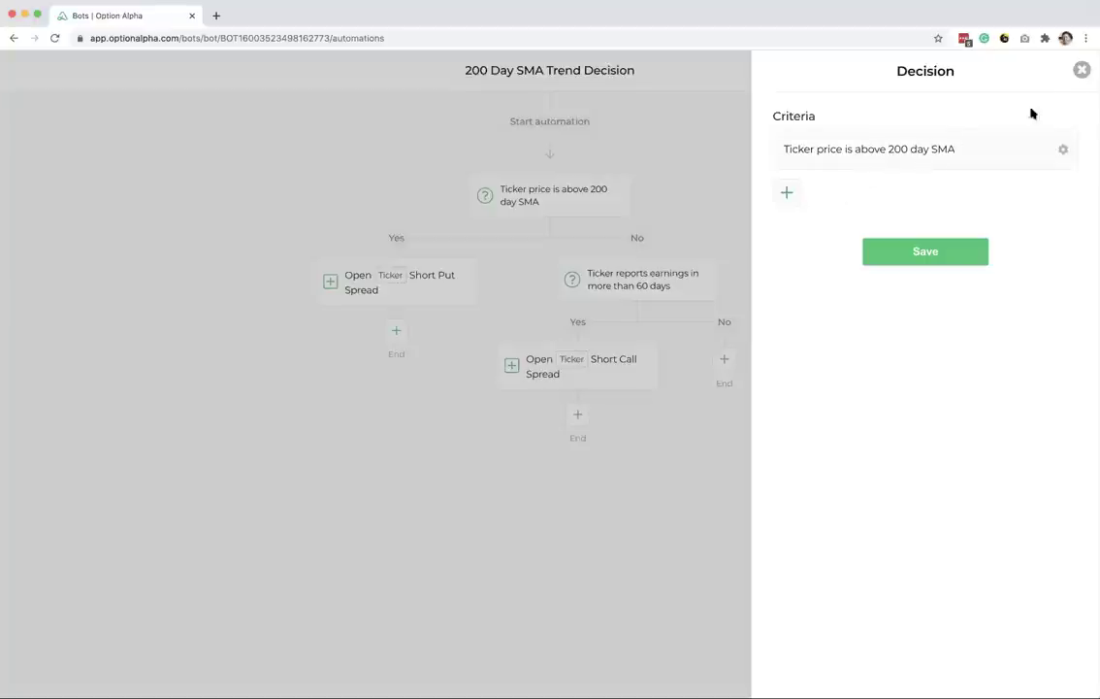
pyautogui.click(1081, 70)
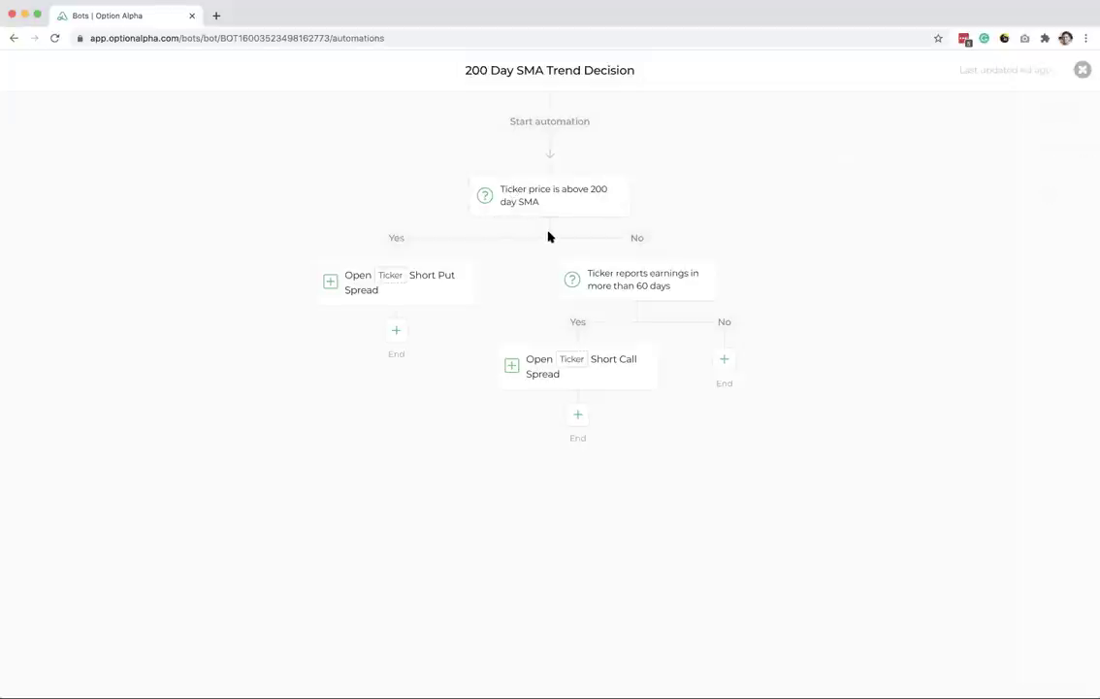
# Step: Examine the expiration and short put strike options of the scanner's Open Short Put Spread action
pyautogui.click(424, 288)
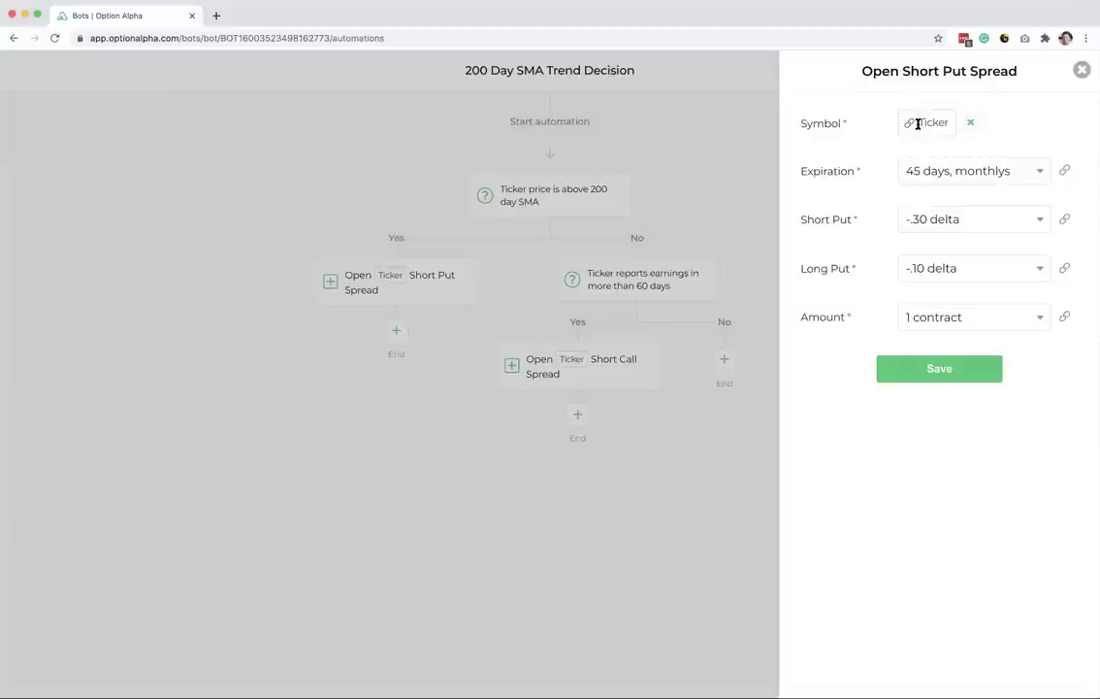
pyautogui.click(936, 171)
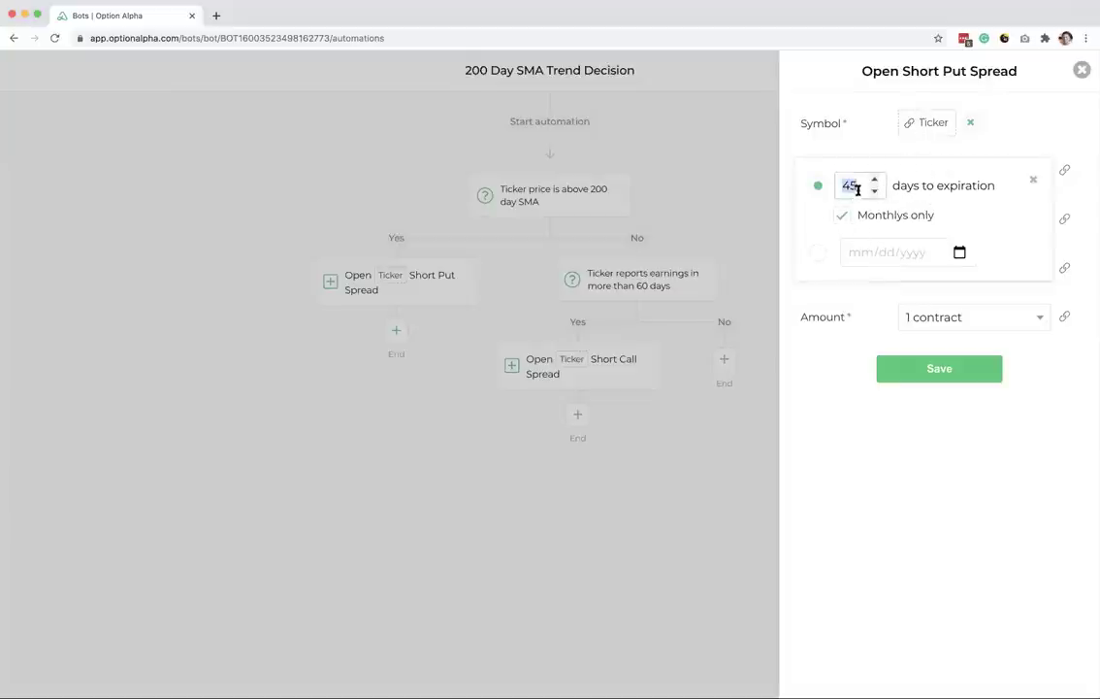
pyautogui.click(1032, 179)
pyautogui.click(971, 231)
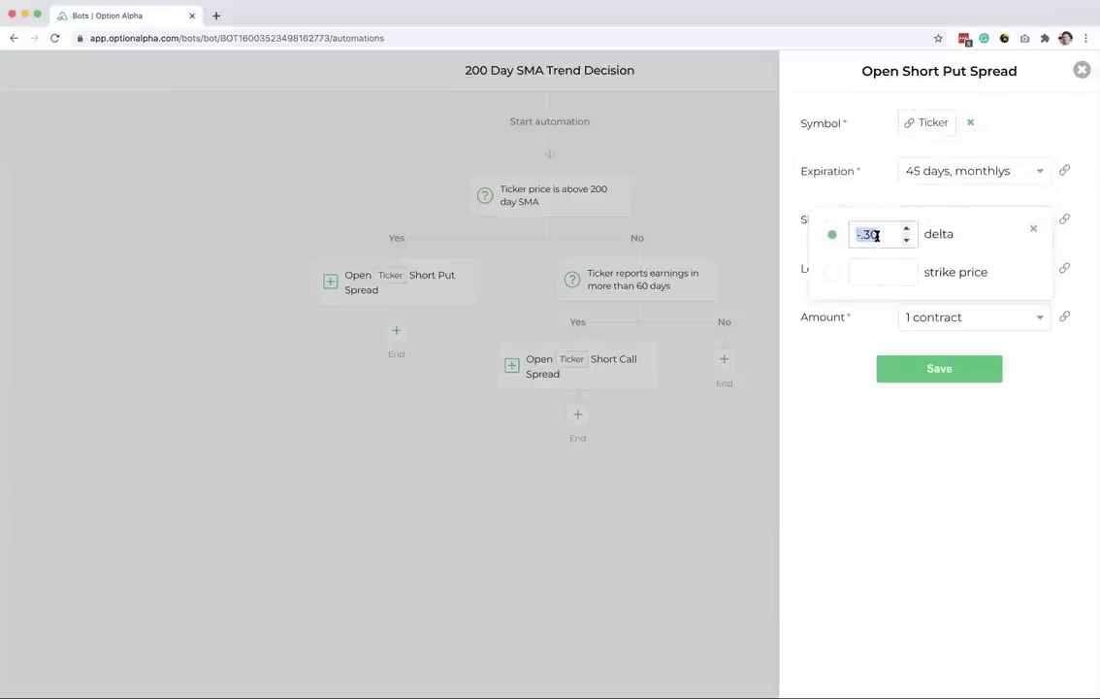
pyautogui.click(875, 270)
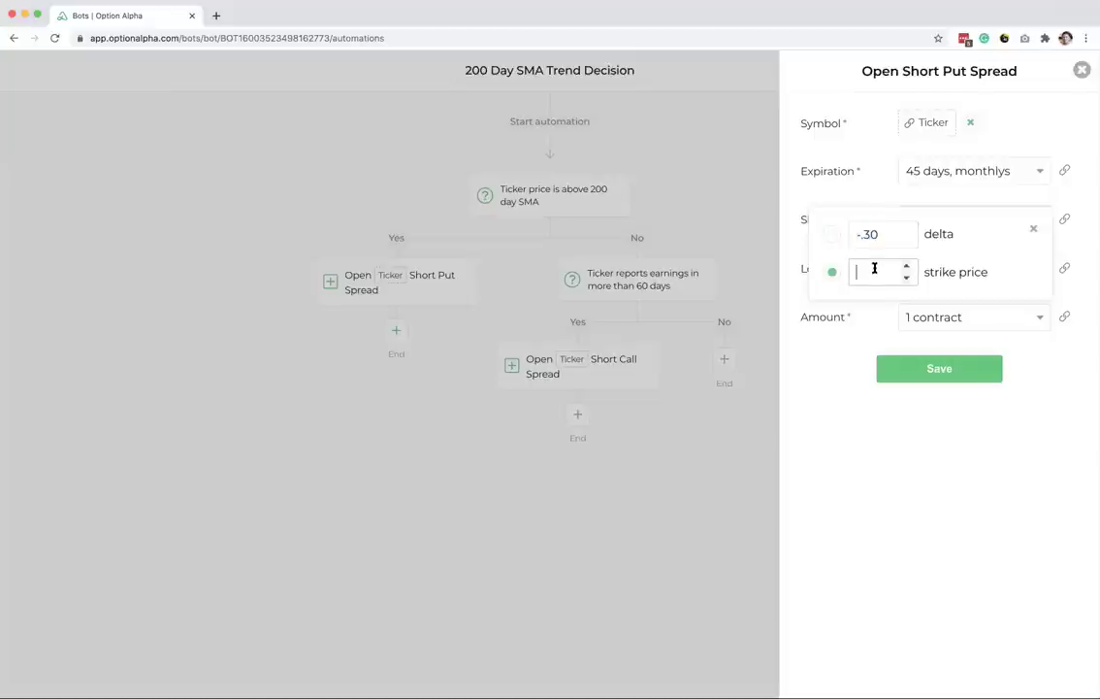
pyautogui.click(1032, 229)
# Step: Set the Long Put of the short put spread to -.05 delta
pyautogui.click(987, 277)
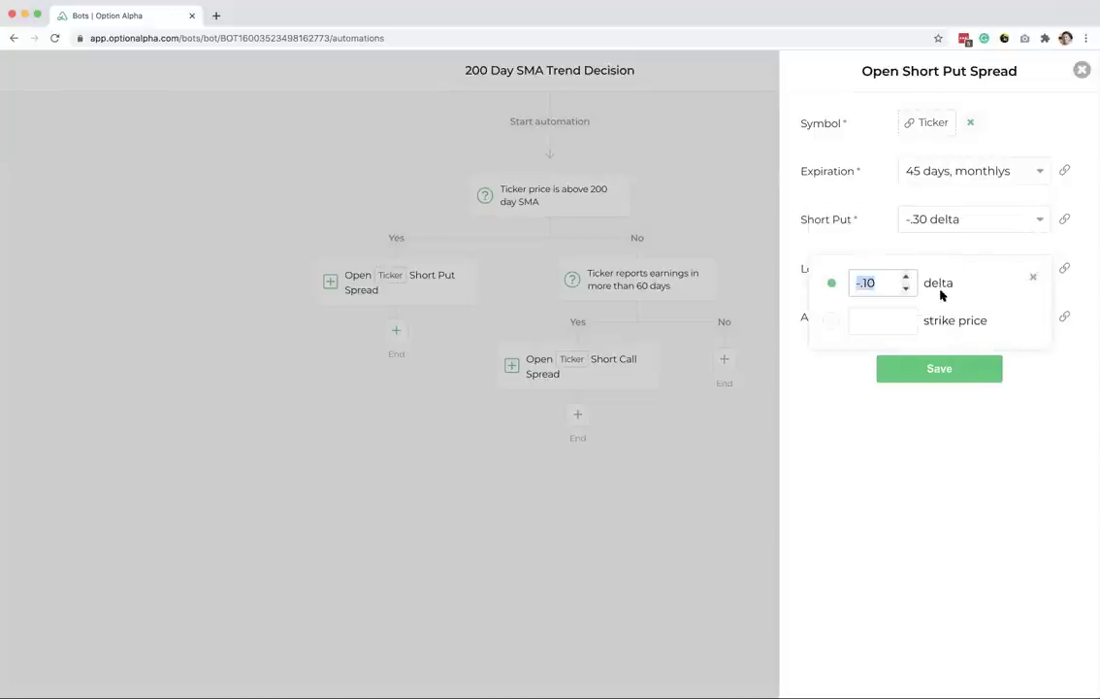
pyautogui.click(874, 283)
pyautogui.press('BackSpace')
pyautogui.press('BackSpace')
pyautogui.write('05')
pyautogui.click(876, 245)
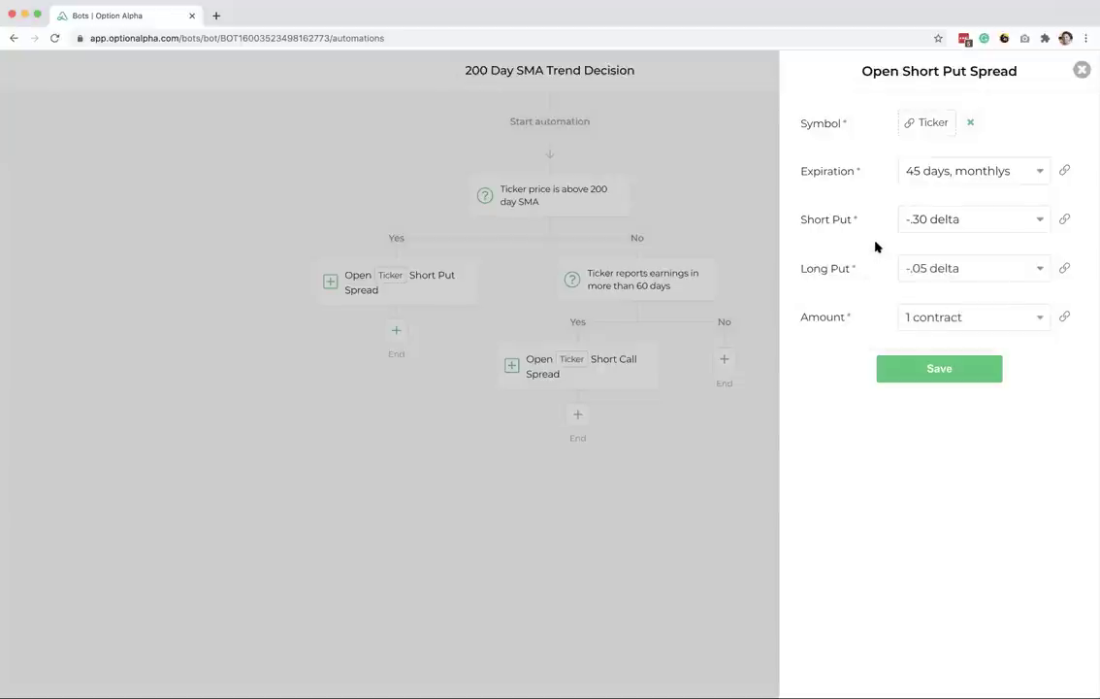
pyautogui.click(927, 316)
pyautogui.click(888, 328)
pyautogui.click(888, 336)
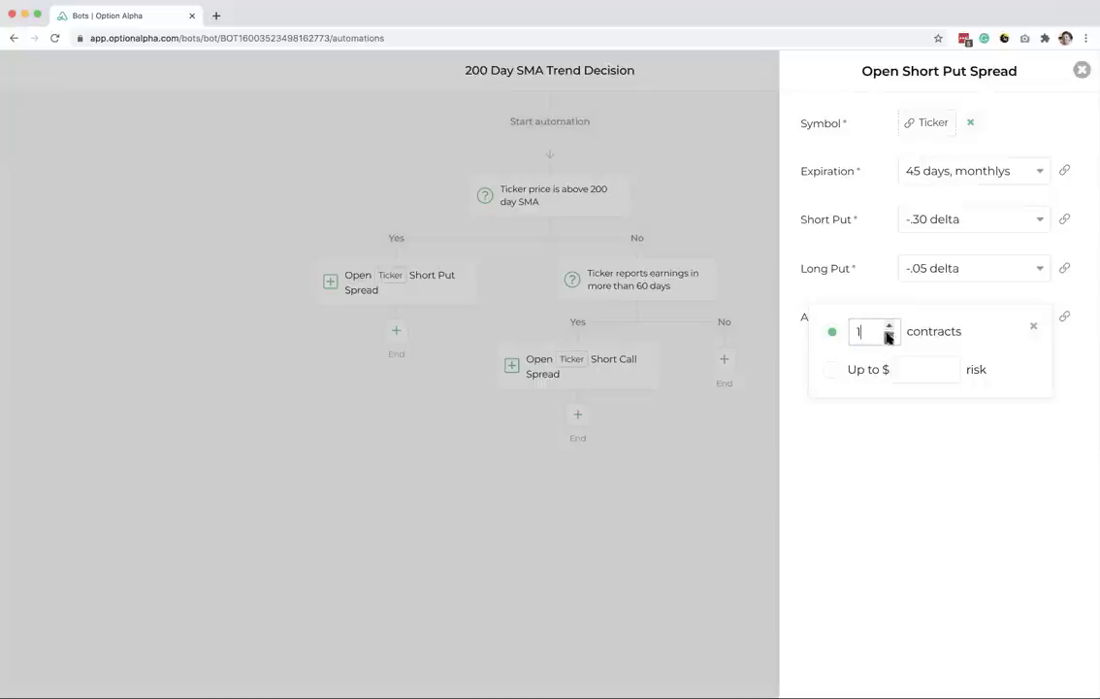
pyautogui.click(888, 328)
pyautogui.click(888, 335)
pyautogui.click(902, 366)
pyautogui.write('700')
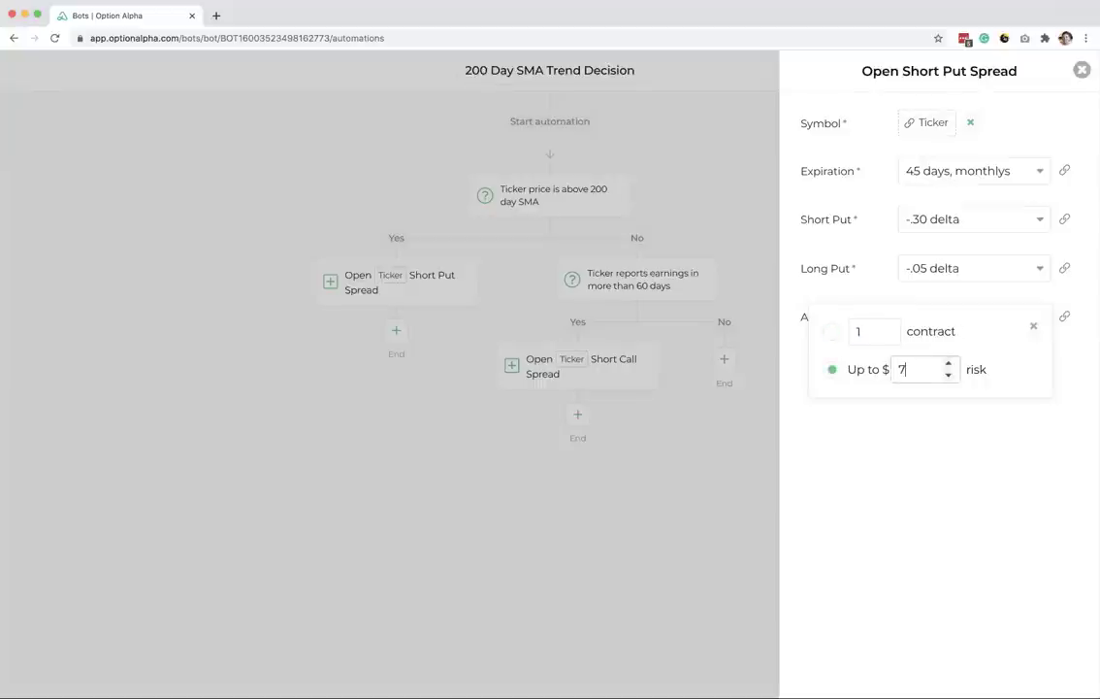
# Step: Set the short put spread's amount to 1 contract and save the action
pyautogui.click(831, 336)
pyautogui.click(862, 420)
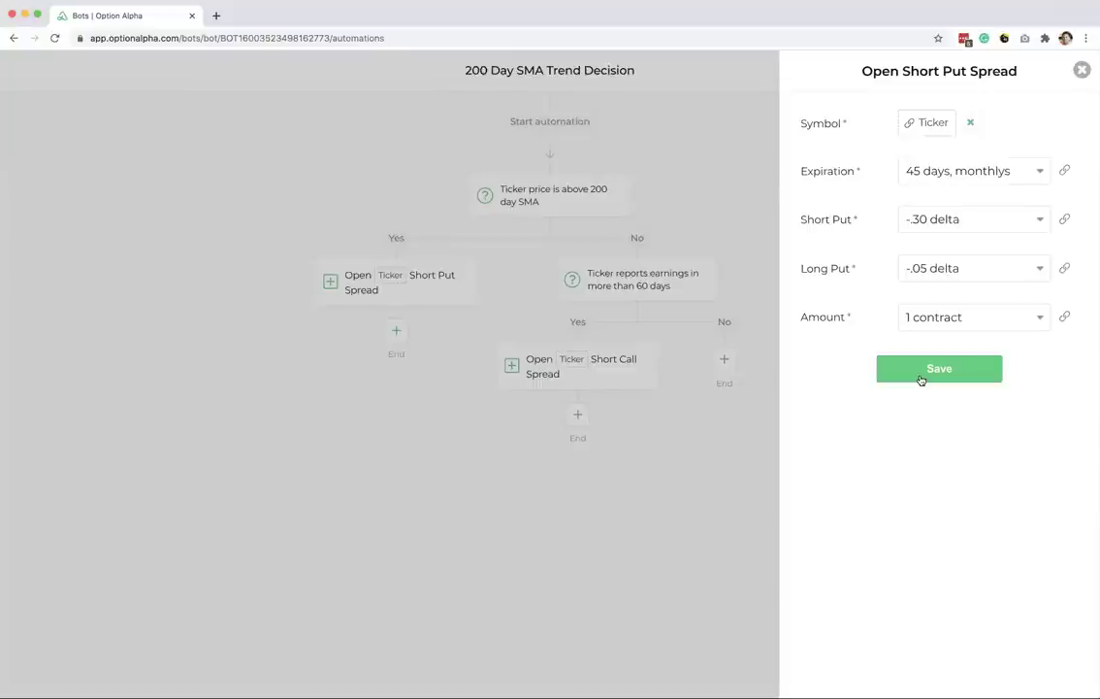
pyautogui.click(921, 379)
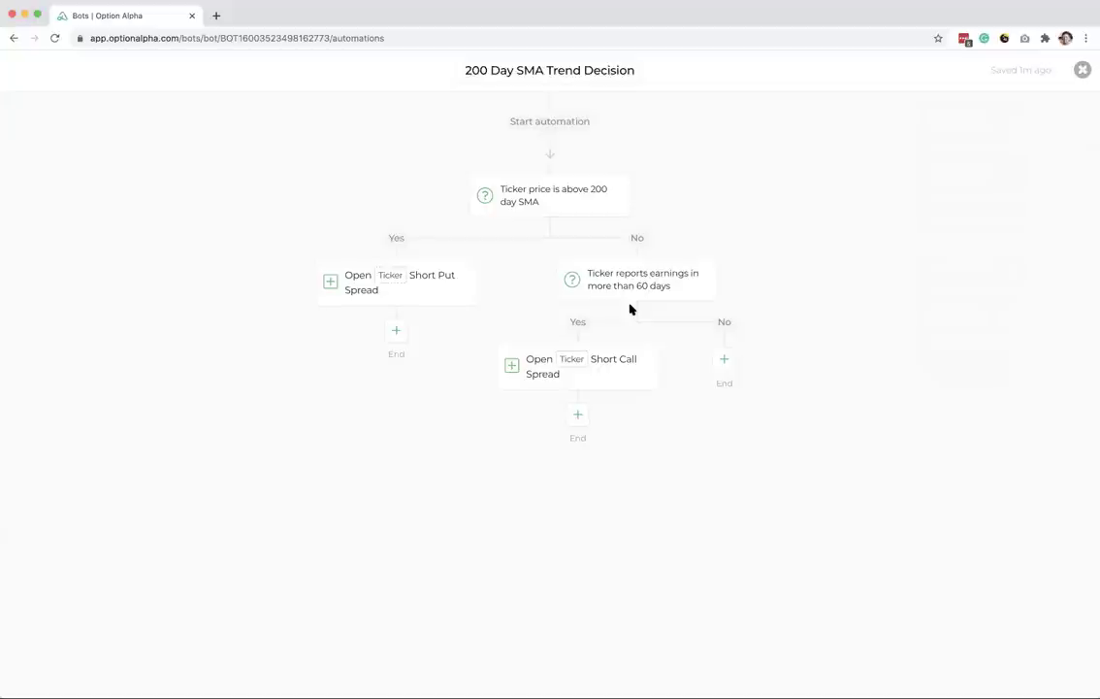
# Step: Examine the settings of the Open Short Call Spread action, leaving them as they are
pyautogui.click(598, 369)
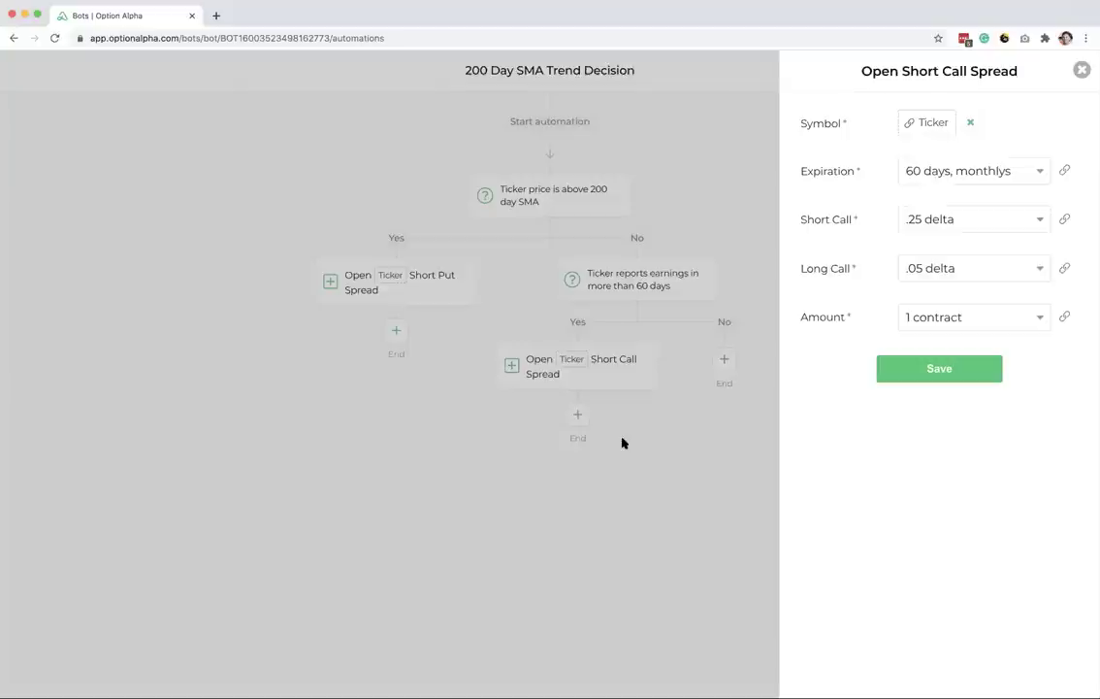
pyautogui.click(1082, 70)
pyautogui.click(604, 376)
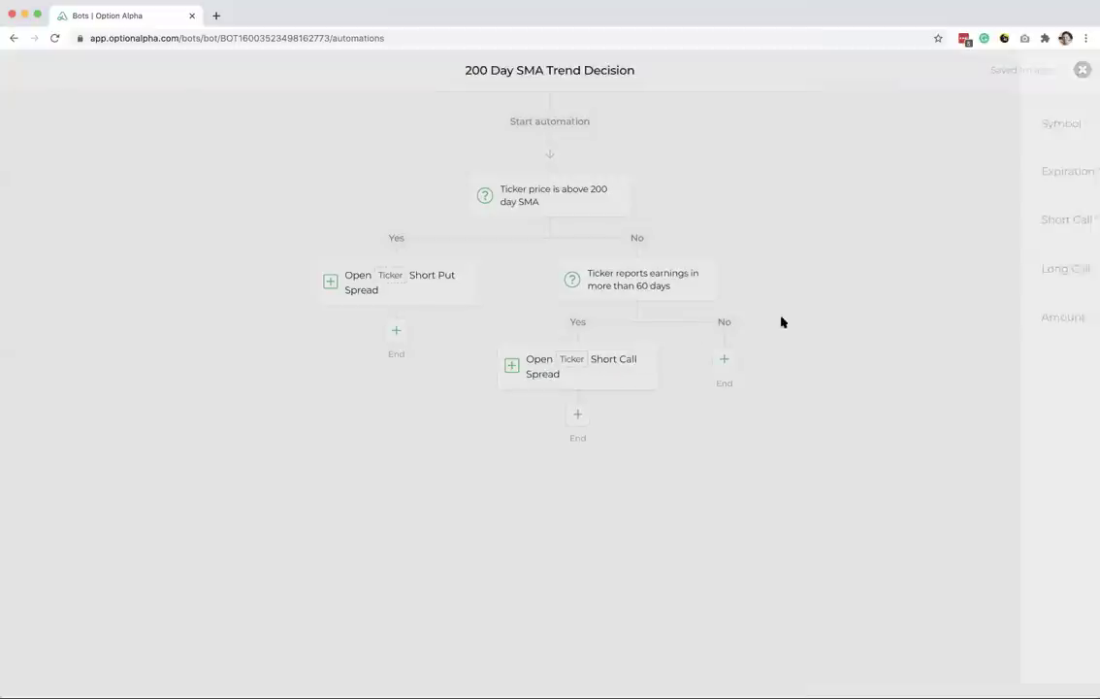
pyautogui.click(1082, 71)
# Step: Examine the earnings criterion that precedes the short call spread, and return to the bot's automations list
pyautogui.moveTo(626, 292)
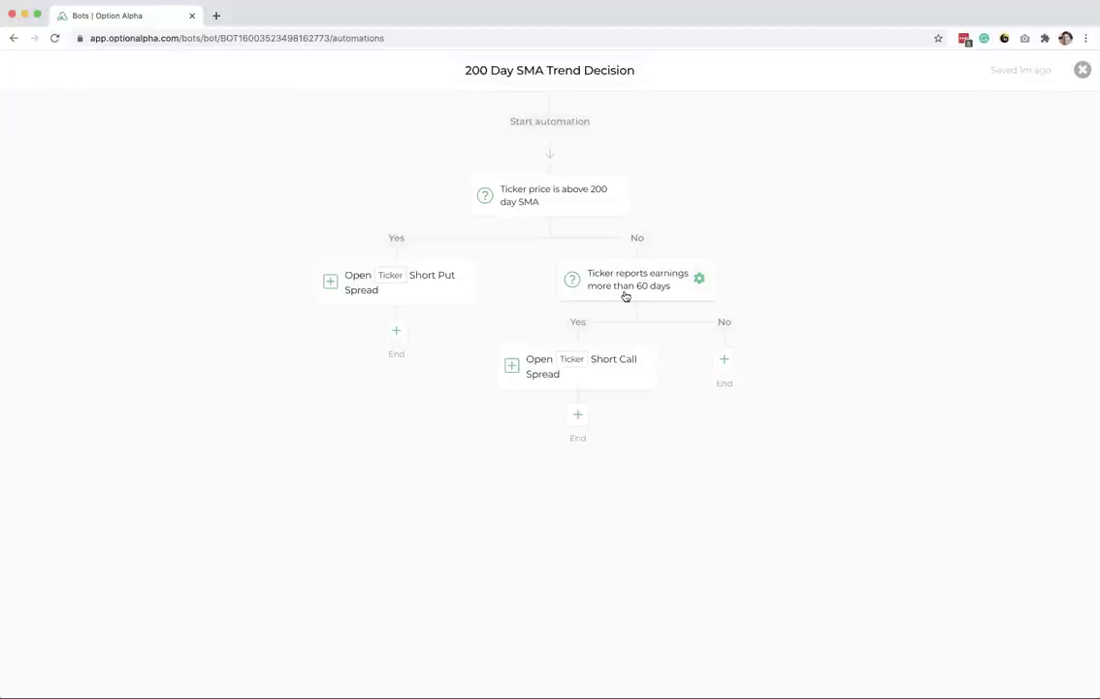
pyautogui.click(625, 294)
pyautogui.click(865, 151)
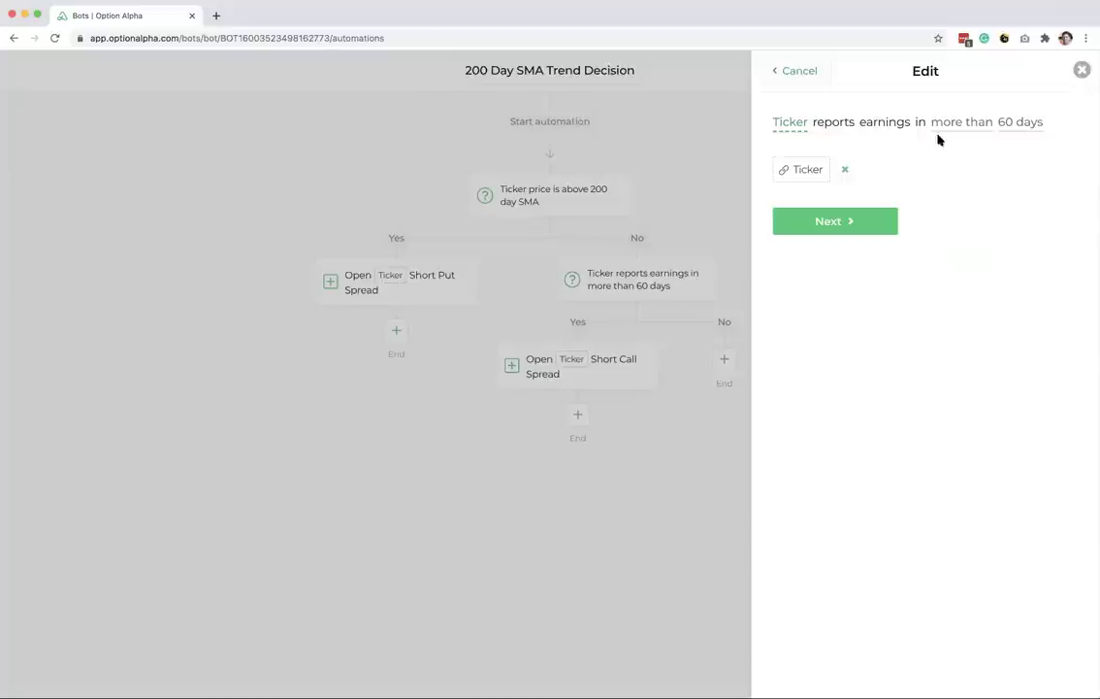
pyautogui.click(1082, 69)
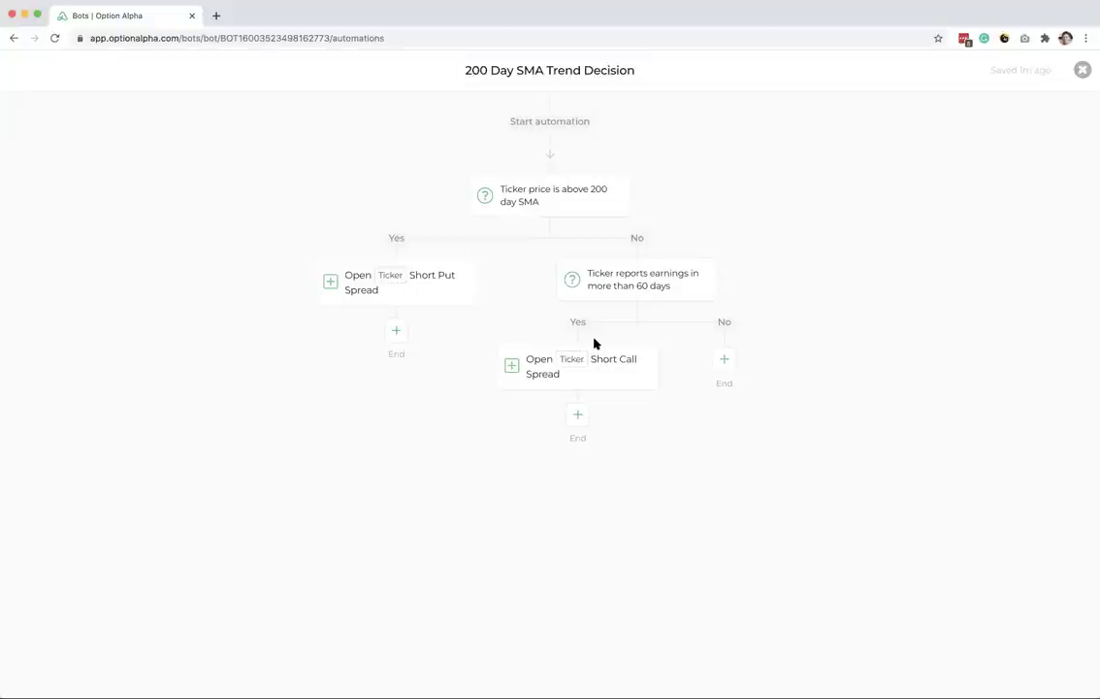
pyautogui.moveTo(568, 347)
pyautogui.click(1082, 70)
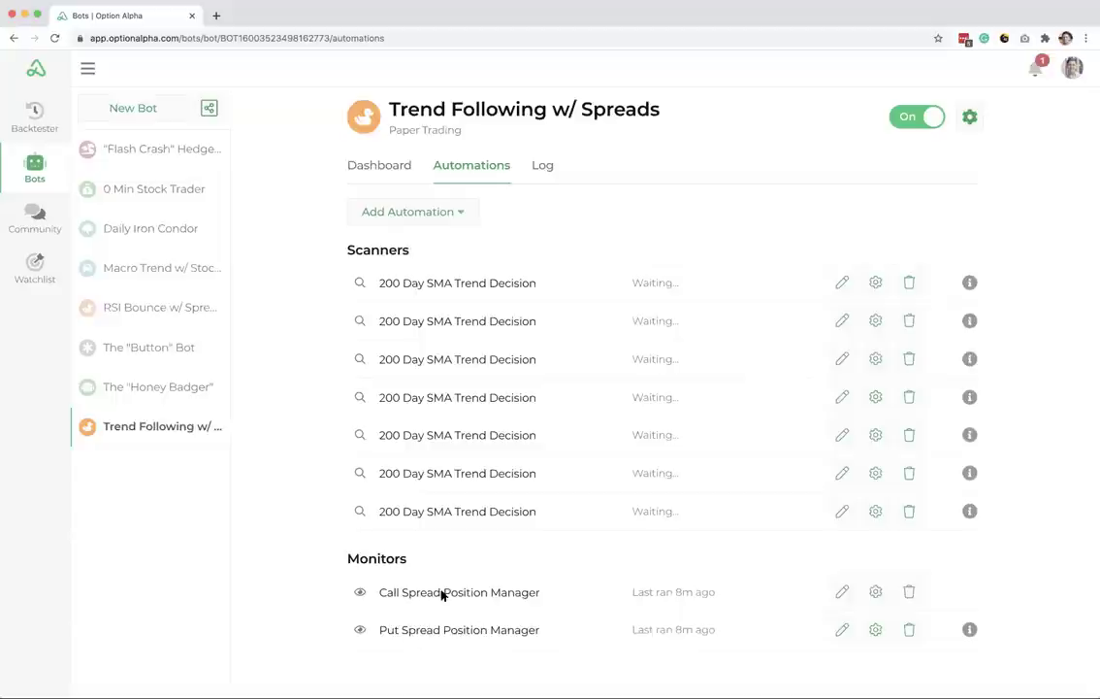
# Step: Review the Call Spread Position Manager monitor's position type options and open its automation for editing
pyautogui.click(875, 591)
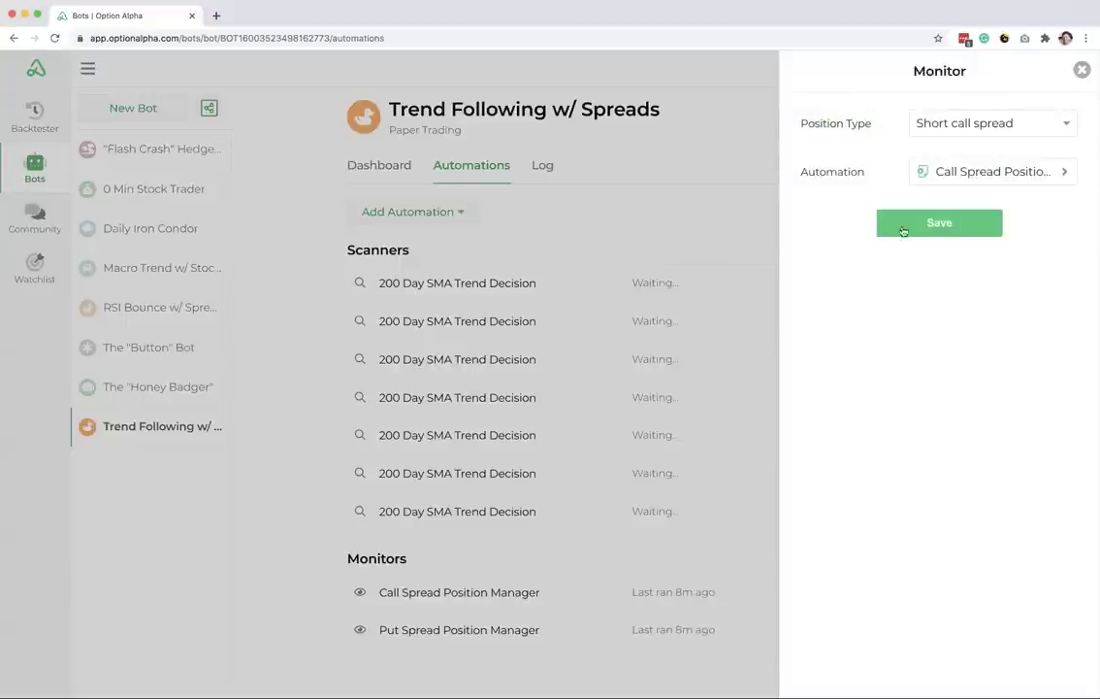
pyautogui.click(962, 128)
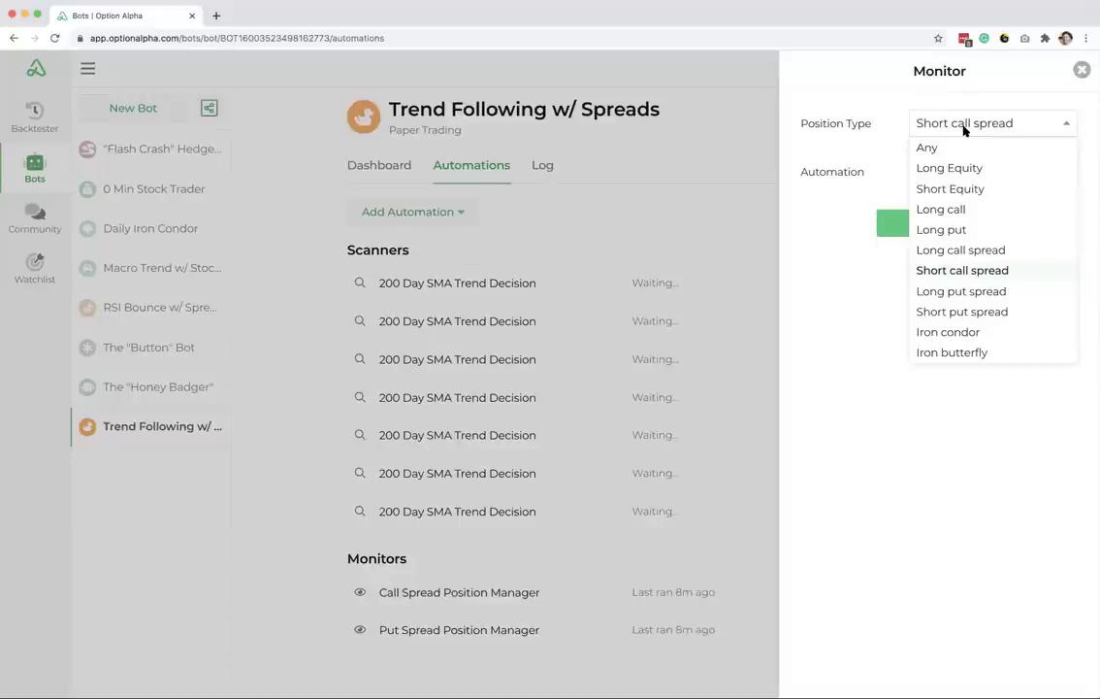
pyautogui.click(973, 271)
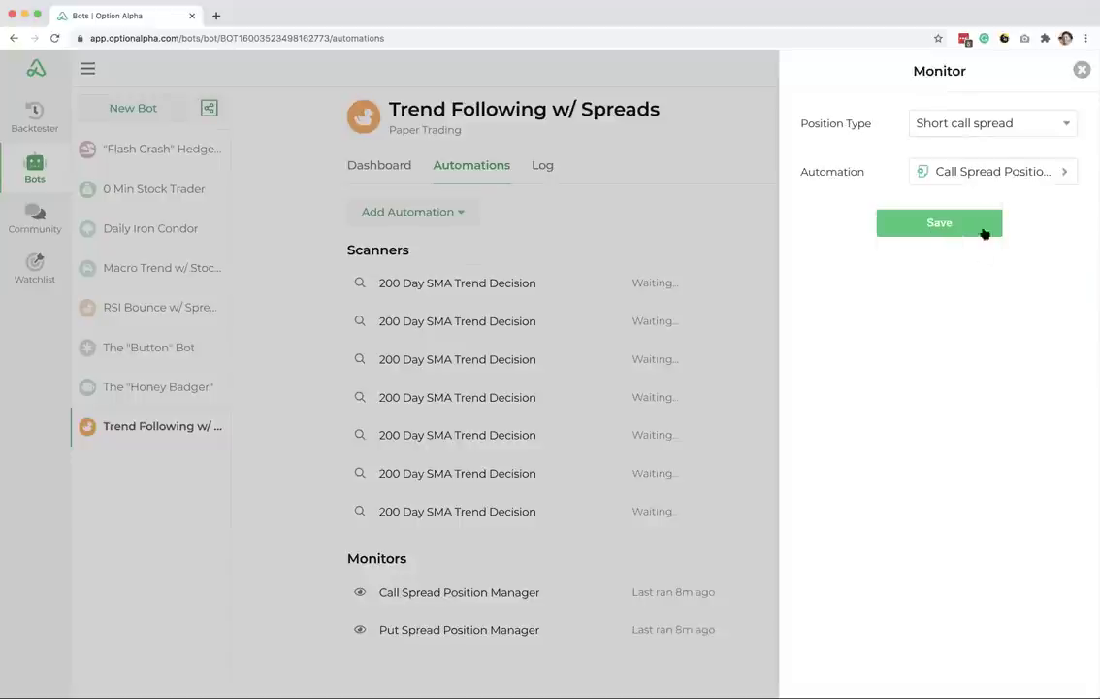
pyautogui.click(991, 172)
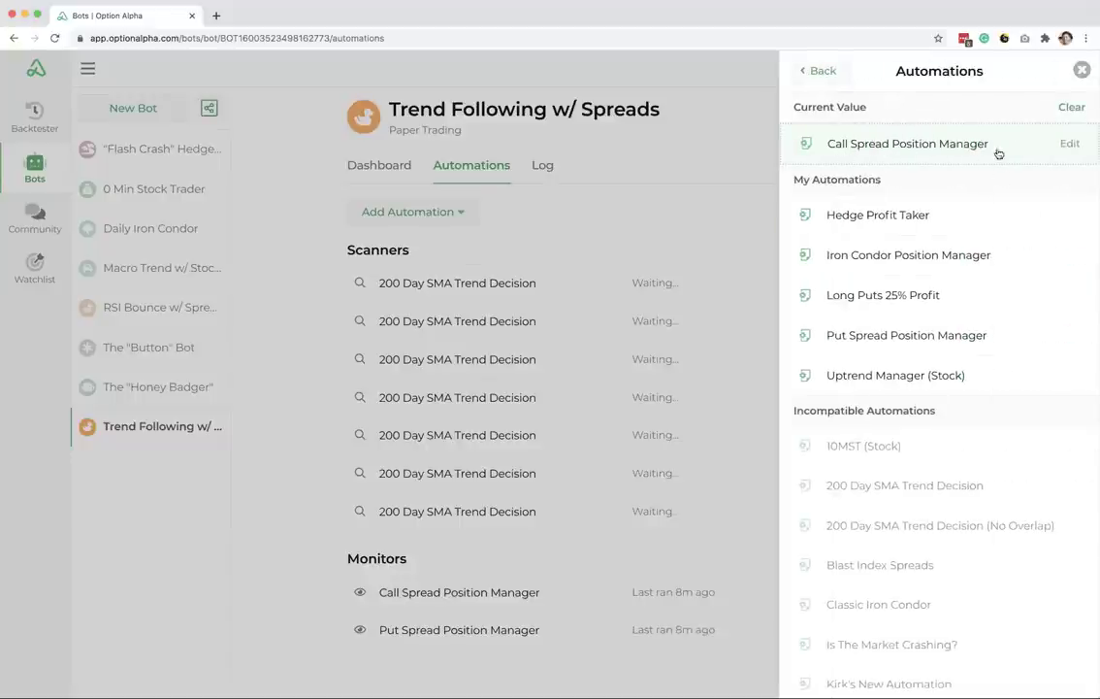
pyautogui.click(1073, 148)
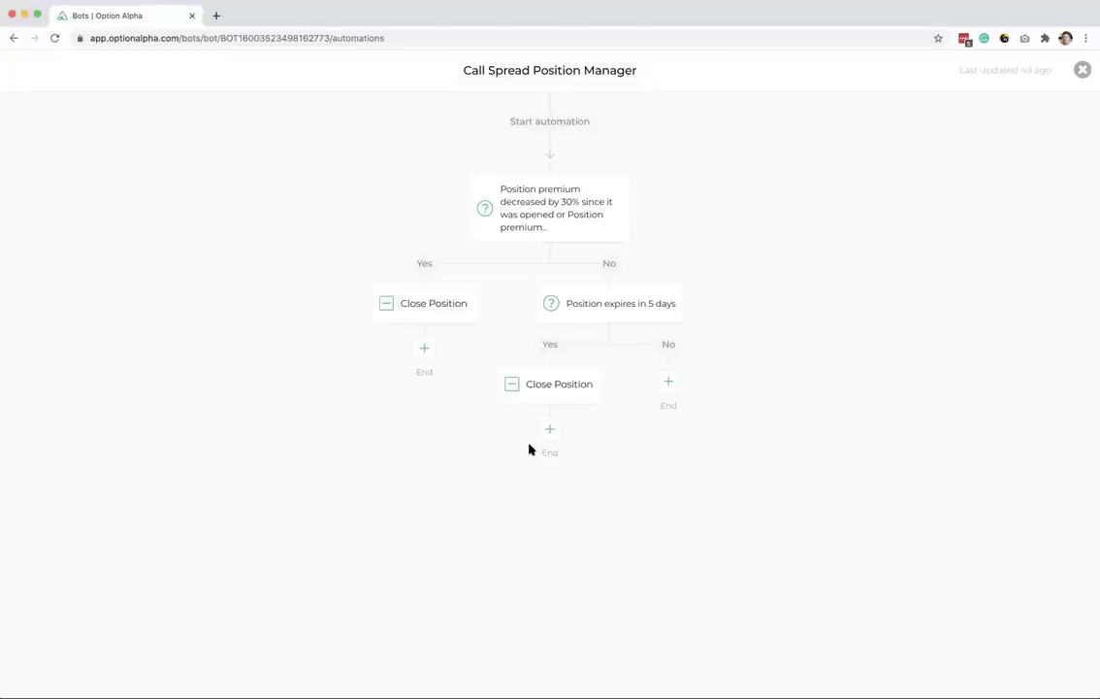
# Step: Set the premium-decrease criterion of the first decision to 25% since the position was opened
pyautogui.click(550, 228)
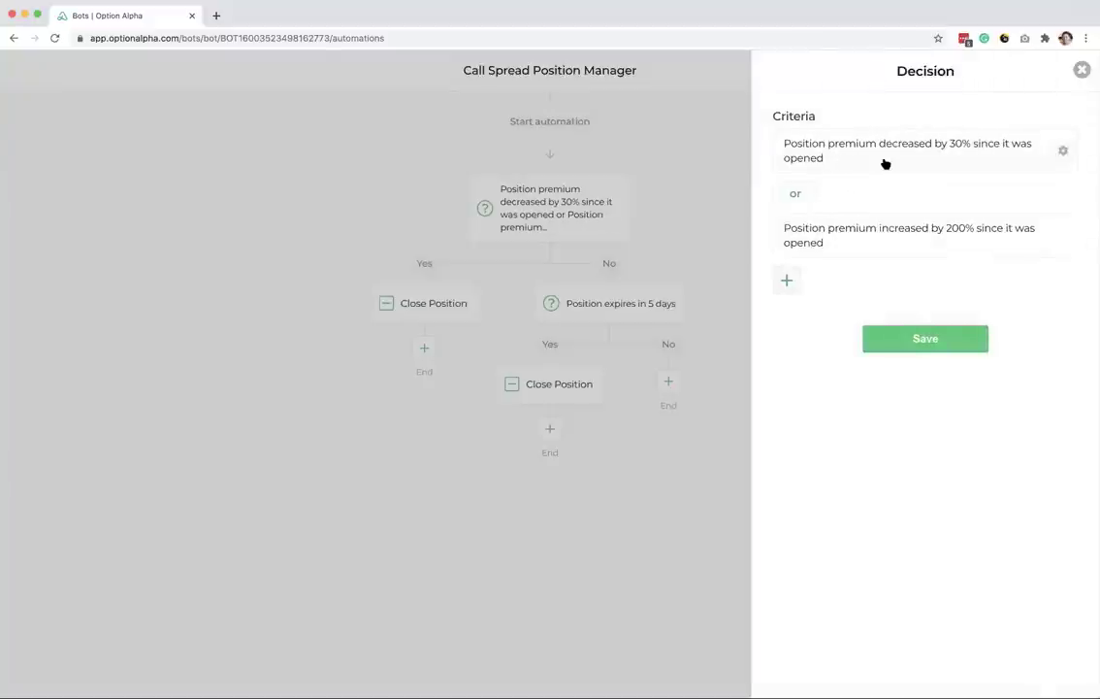
pyautogui.click(985, 158)
pyautogui.click(980, 124)
pyautogui.doubleClick(850, 194)
pyautogui.write('25')
pyautogui.click(817, 243)
# Step: Check the percentage of the premium-increase criterion, keep it, and save the decision
pyautogui.click(960, 246)
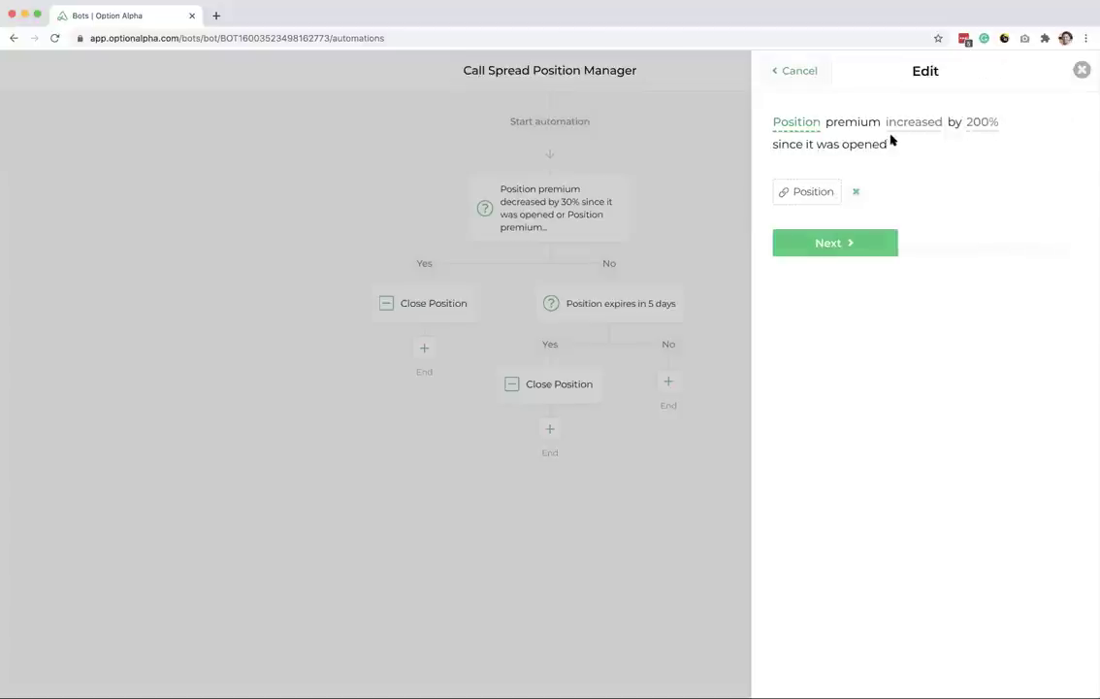
pyautogui.click(975, 120)
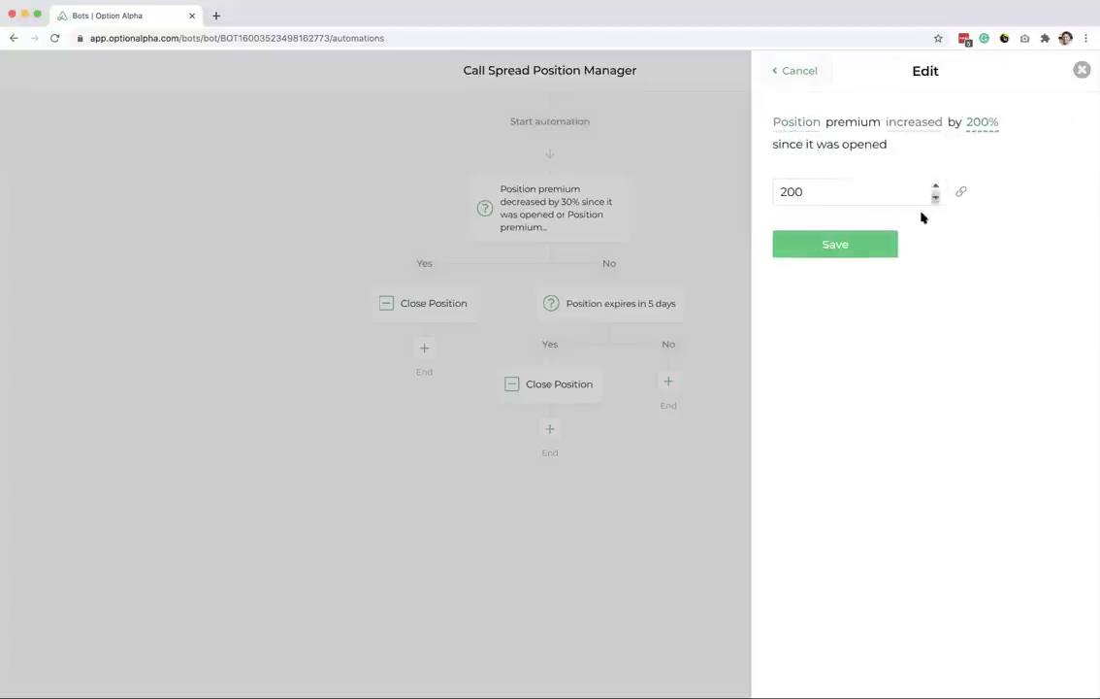
pyautogui.click(818, 252)
pyautogui.click(925, 339)
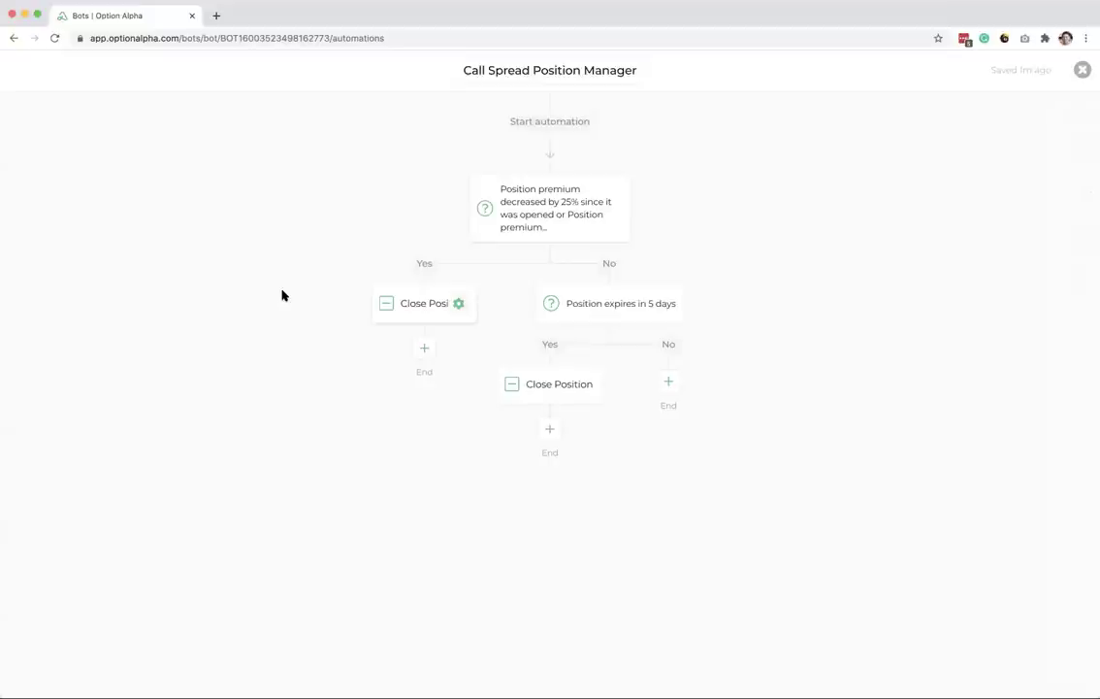
# Step: Remove the premium-increase criterion from the first decision and save the decision
pyautogui.click(538, 223)
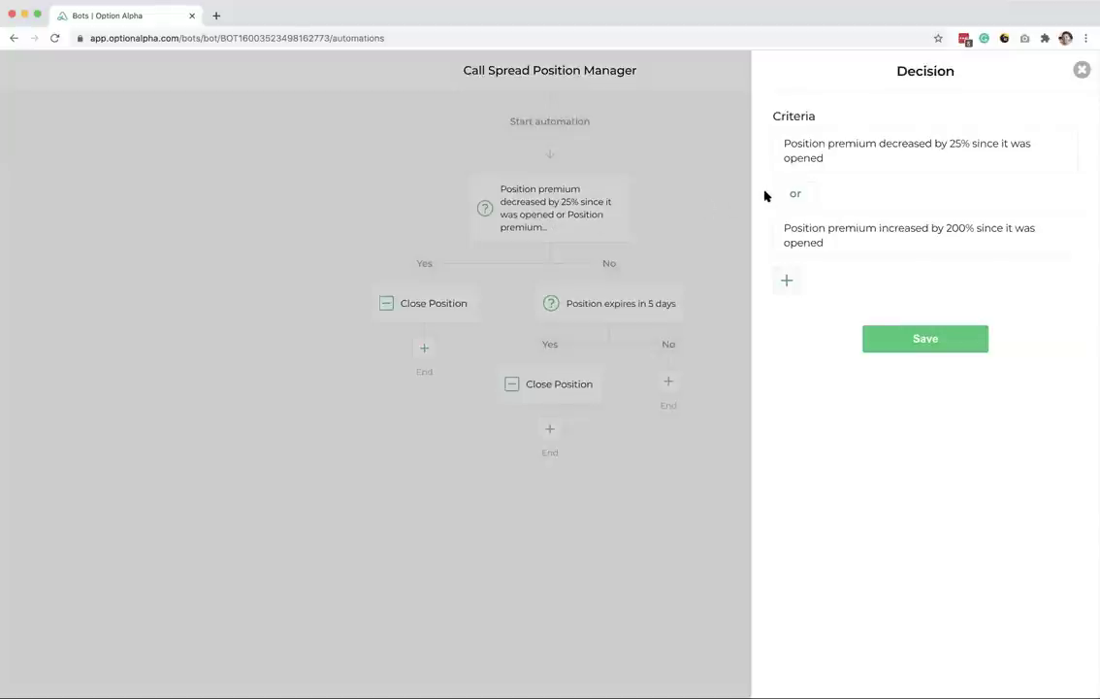
pyautogui.moveTo(847, 233)
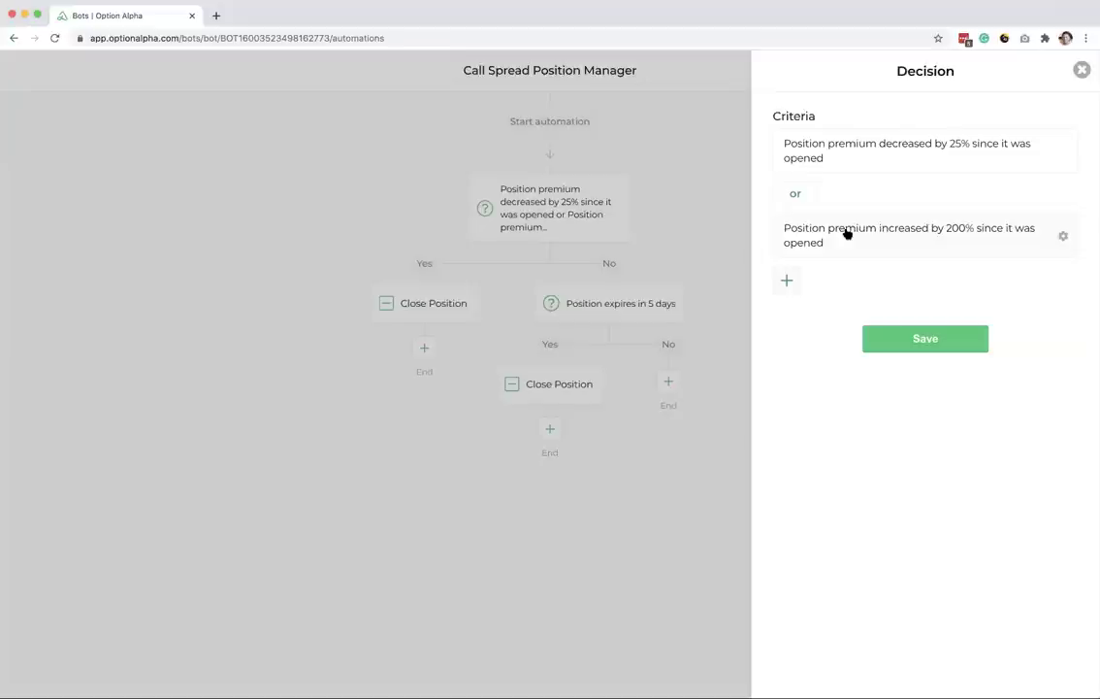
pyautogui.click(1063, 236)
pyautogui.click(1060, 205)
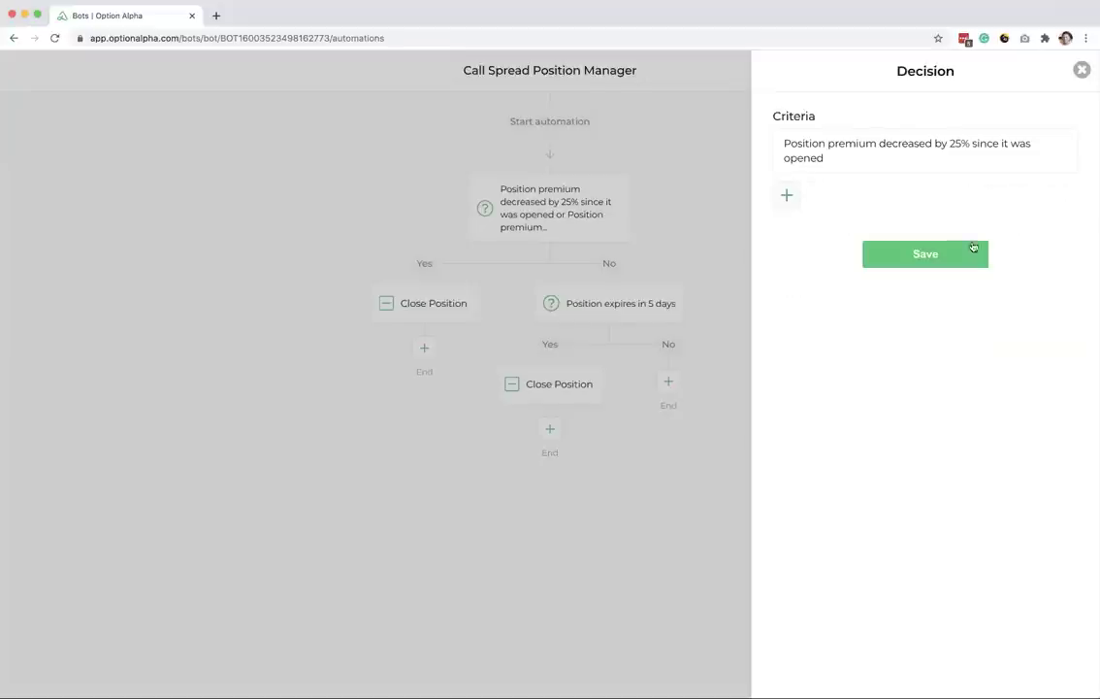
pyautogui.click(929, 254)
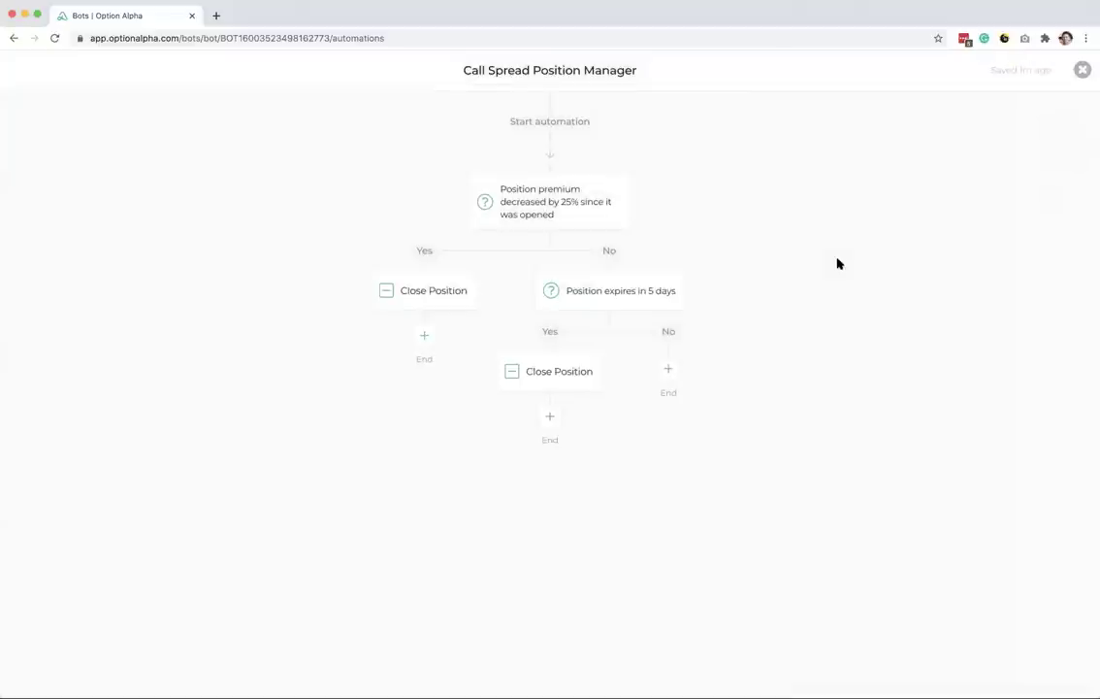
# Step: Set the expiry criterion of the second decision to 2 days and save the decision
pyautogui.moveTo(567, 227)
pyautogui.moveTo(553, 191)
pyautogui.moveTo(596, 297)
pyautogui.click(619, 290)
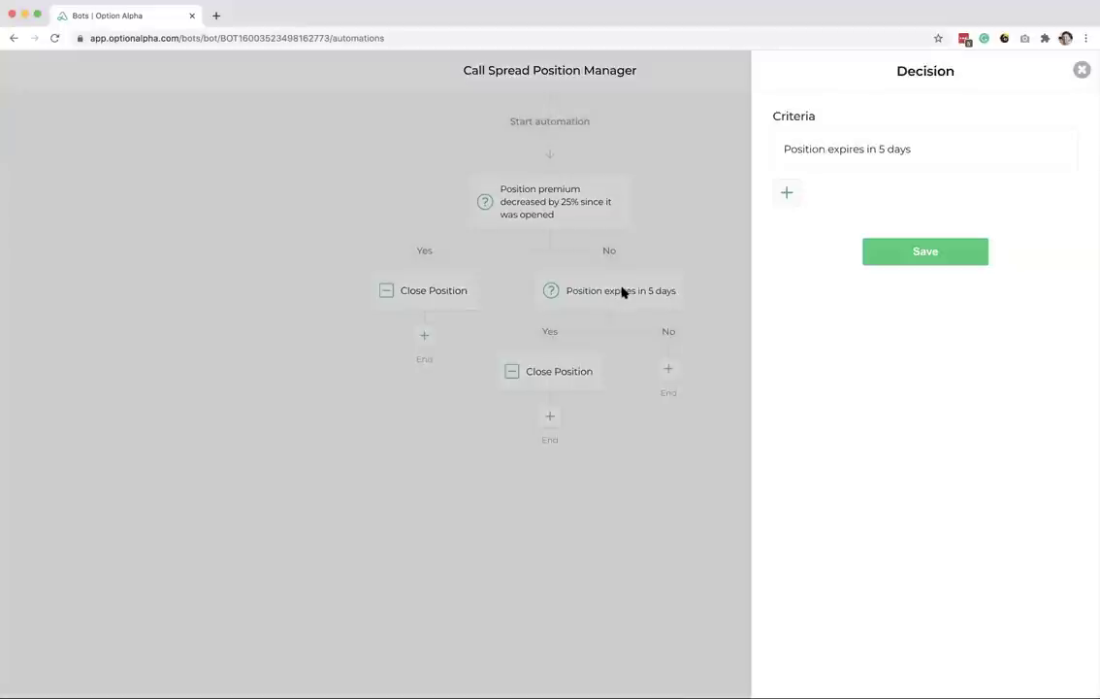
pyautogui.click(845, 156)
pyautogui.click(905, 123)
pyautogui.click(856, 173)
pyautogui.click(825, 218)
pyautogui.click(830, 223)
pyautogui.click(914, 252)
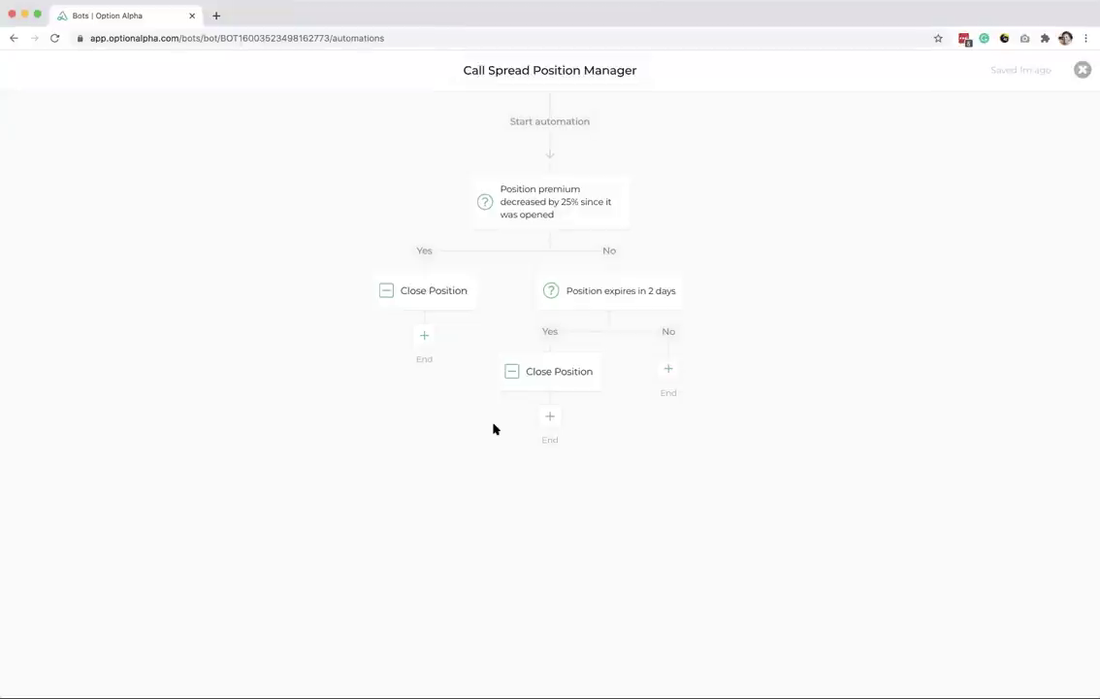
# Step: Add a criterion for how long the position has been open to the expiry decision, linked to the Position input
pyautogui.click(665, 290)
pyautogui.click(679, 321)
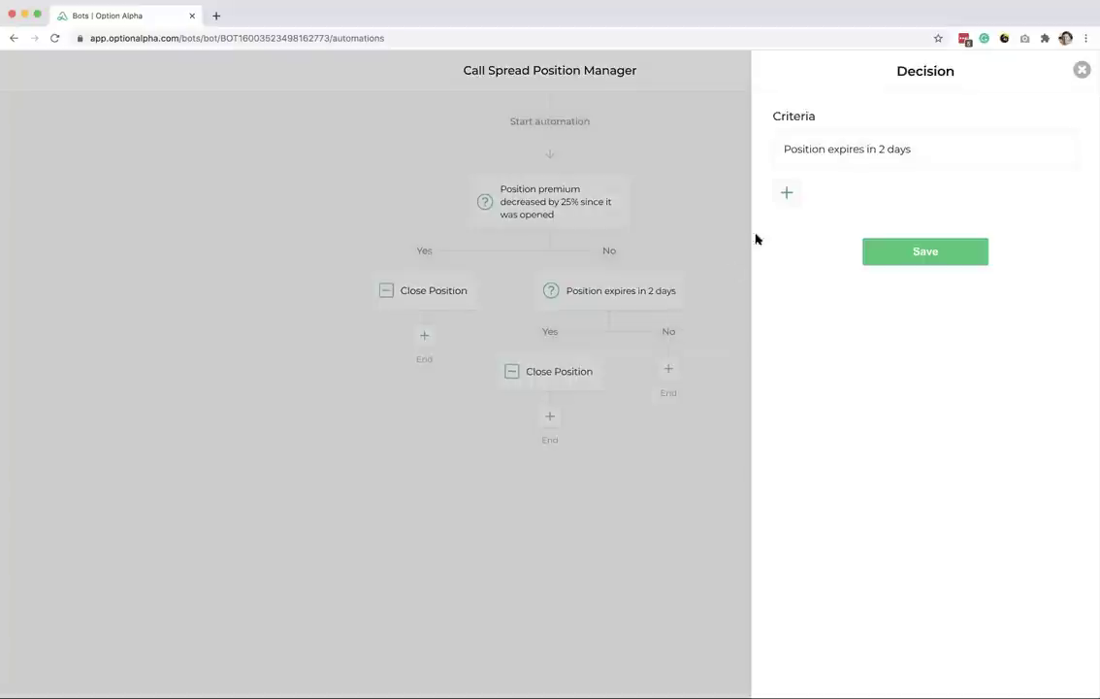
pyautogui.click(784, 194)
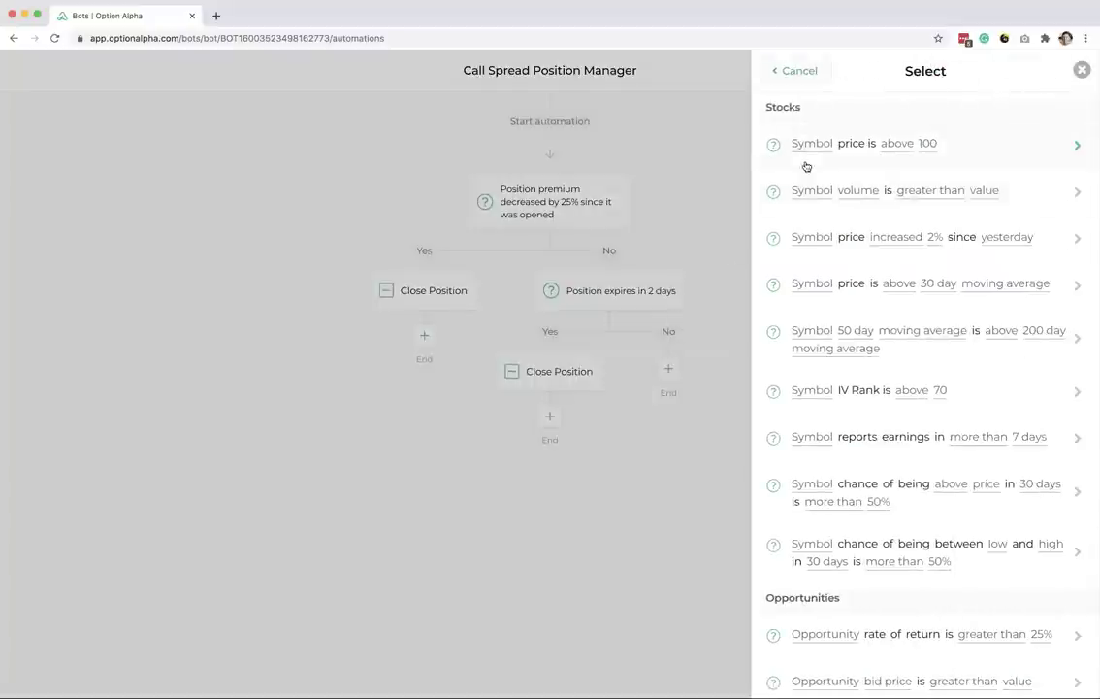
pyautogui.scroll(-10, 857, 366)
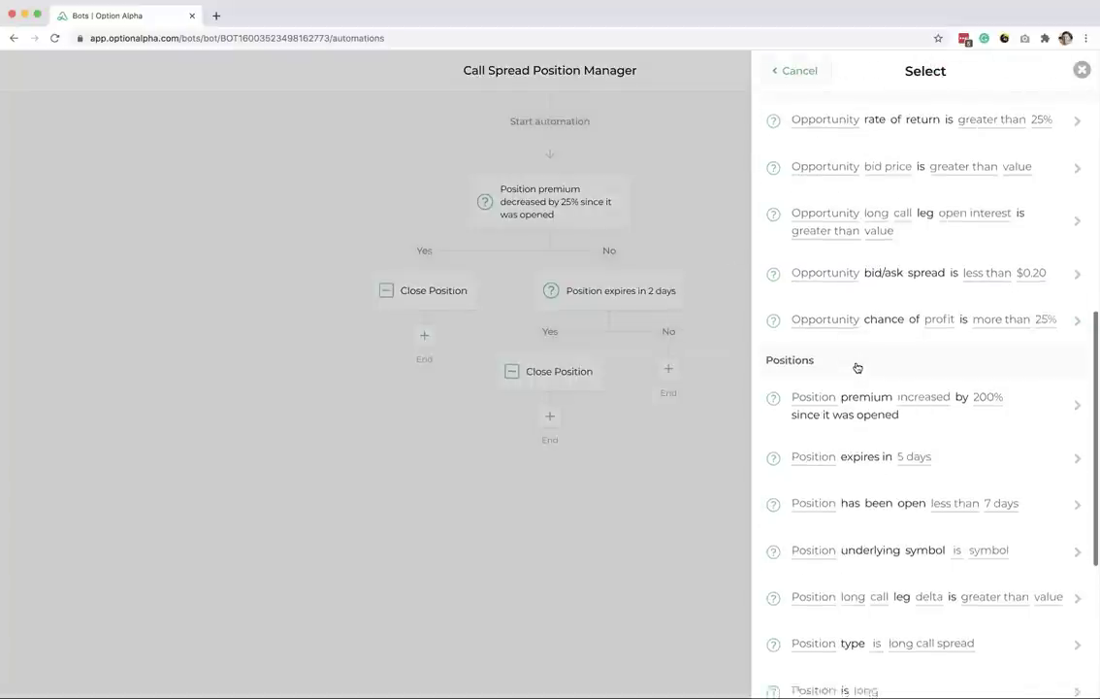
pyautogui.scroll(-2, 857, 367)
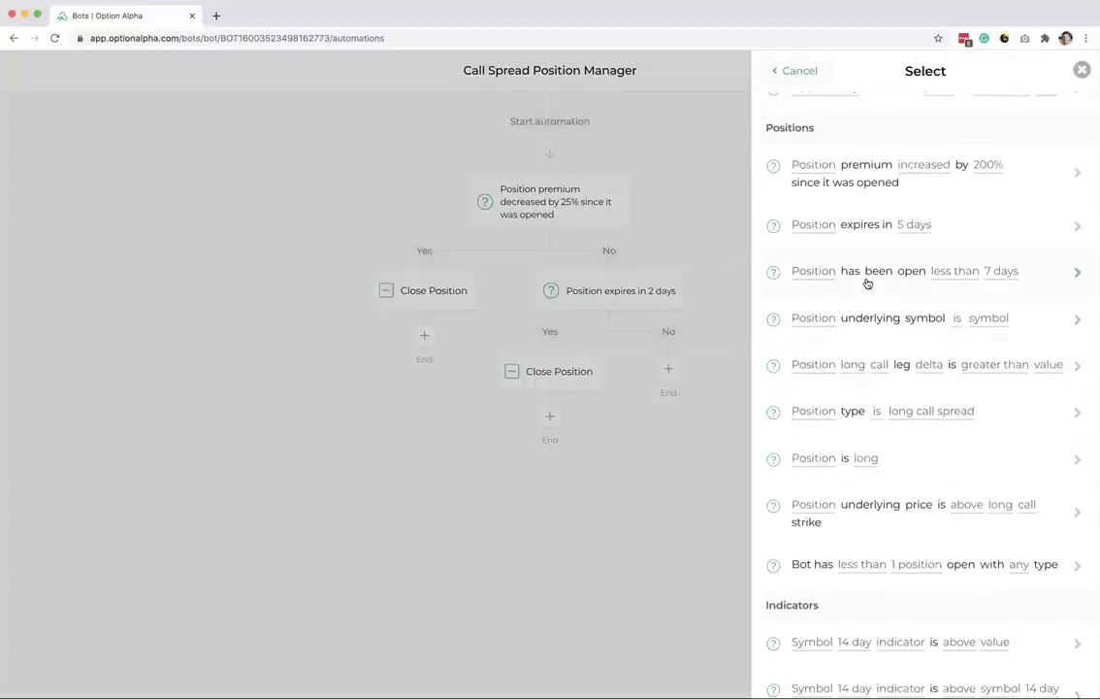
pyautogui.click(864, 281)
pyautogui.click(883, 175)
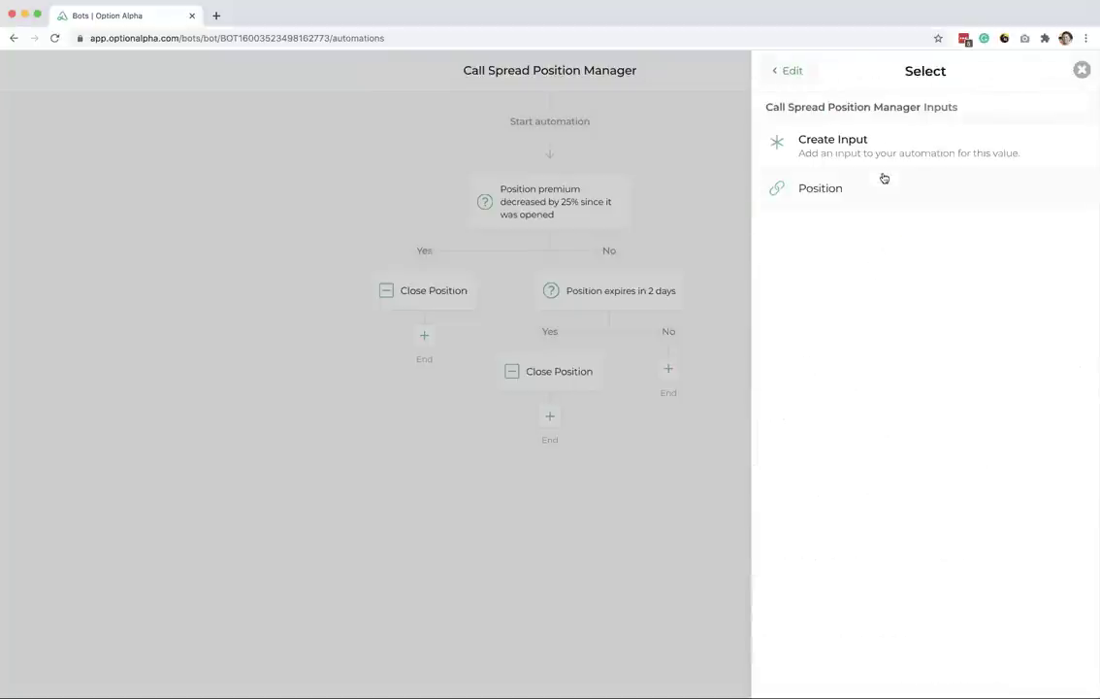
pyautogui.click(864, 187)
# Step: Set the new criterion to more than 20 days, combine it with the expiry criterion using "or", and save the decision
pyautogui.click(946, 122)
pyautogui.click(863, 172)
pyautogui.click(859, 202)
pyautogui.click(847, 225)
pyautogui.click(907, 174)
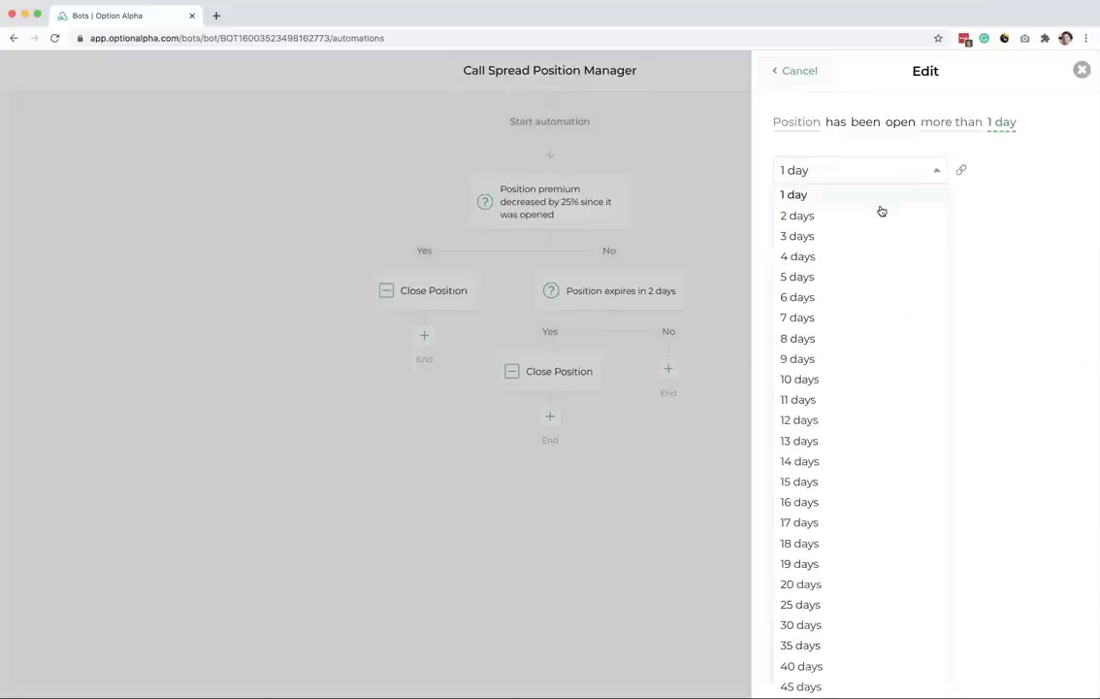
pyautogui.click(804, 583)
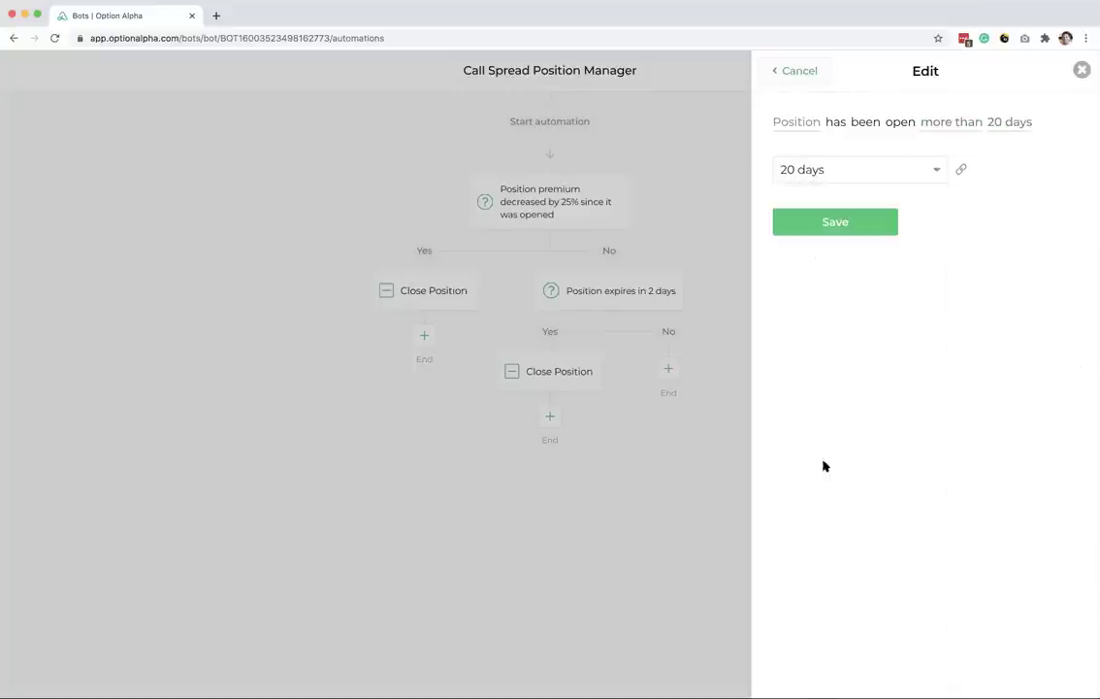
pyautogui.click(835, 222)
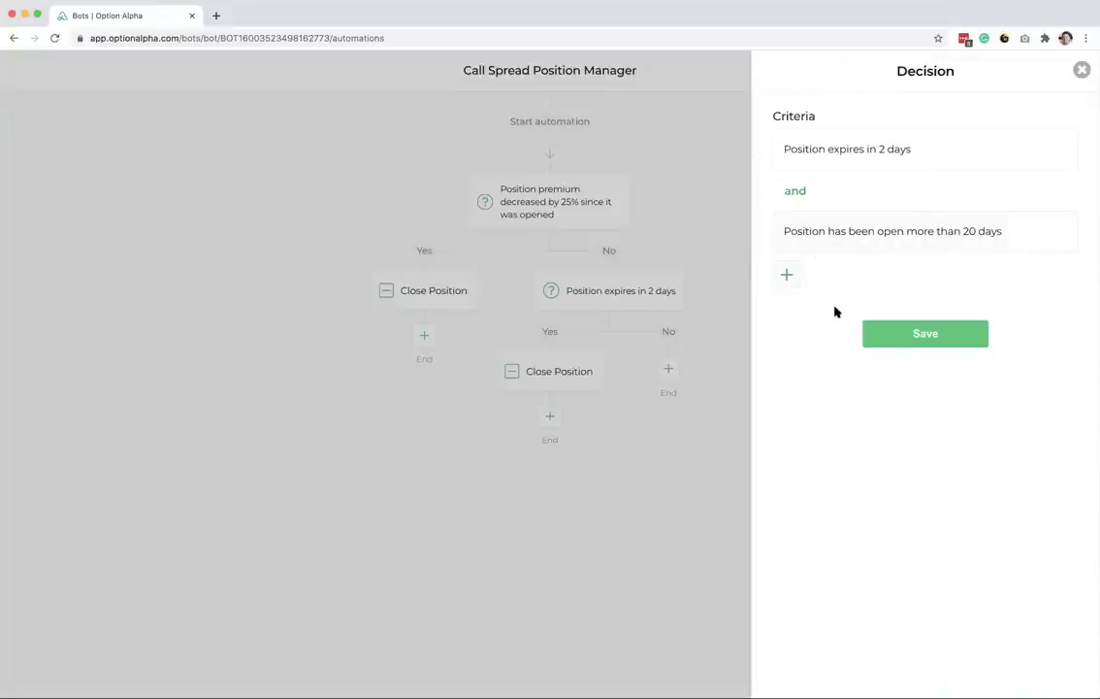
pyautogui.click(798, 193)
pyautogui.click(885, 338)
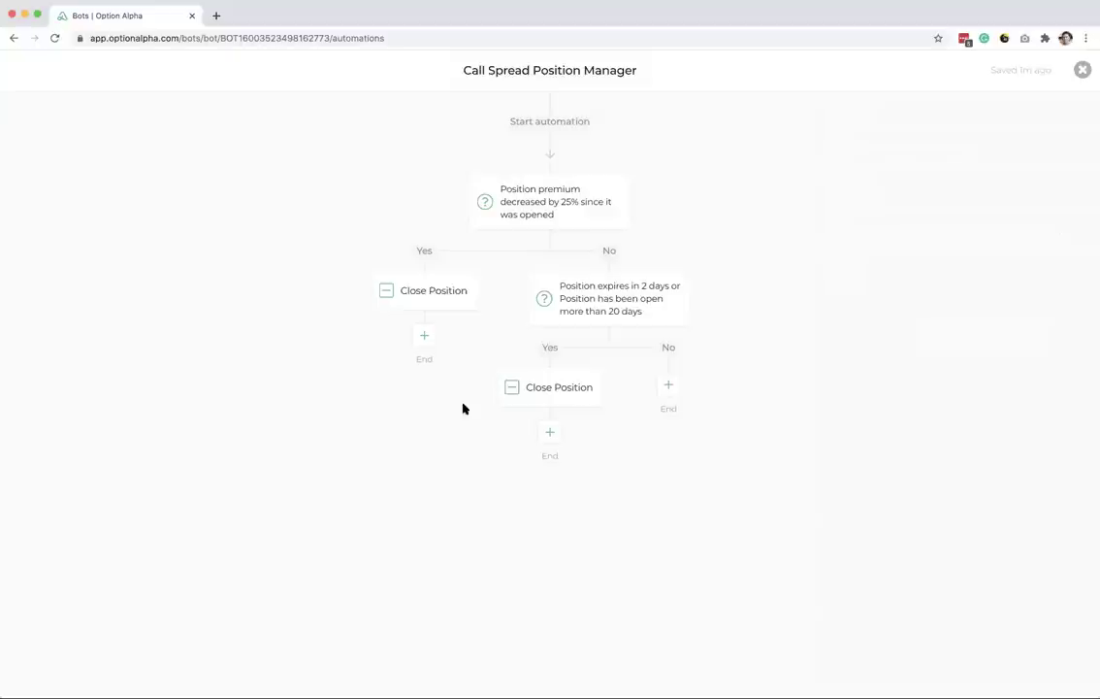
# Step: Put the "open more than 20 days" criterion of the second decision into a new group
pyautogui.click(605, 296)
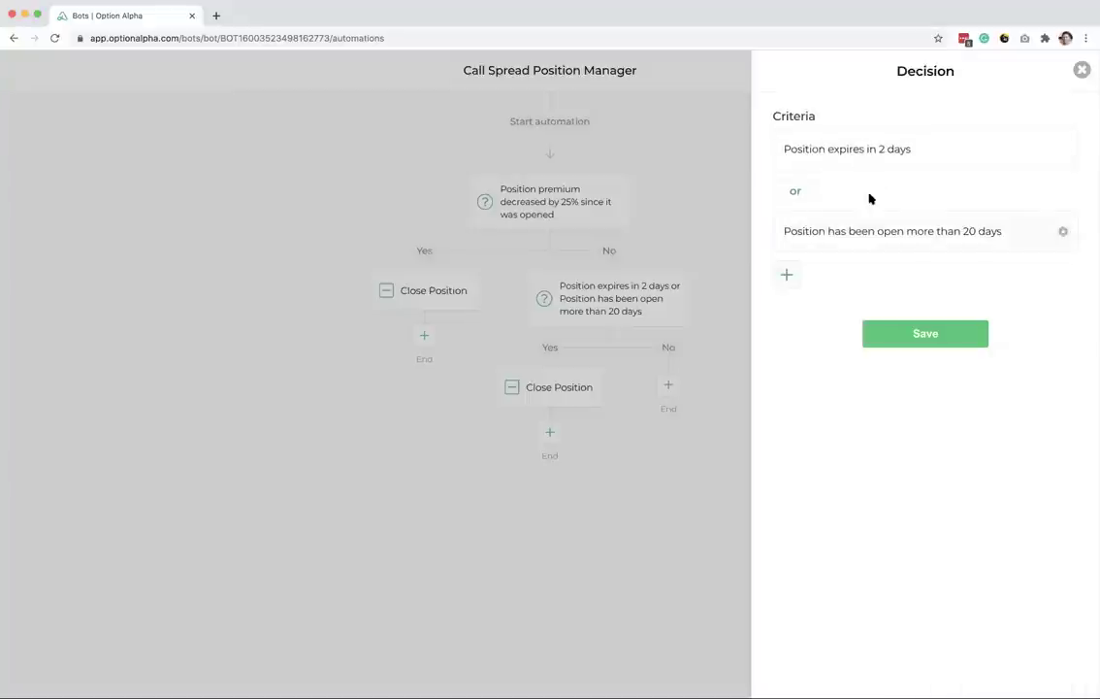
pyautogui.click(1061, 233)
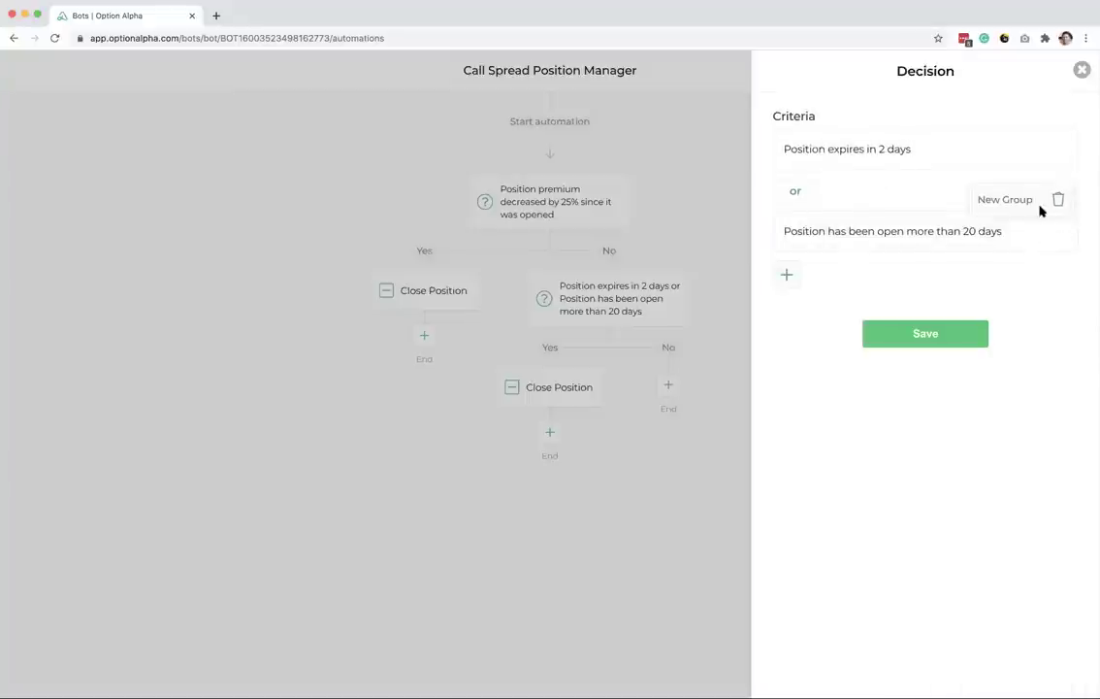
pyautogui.click(1016, 201)
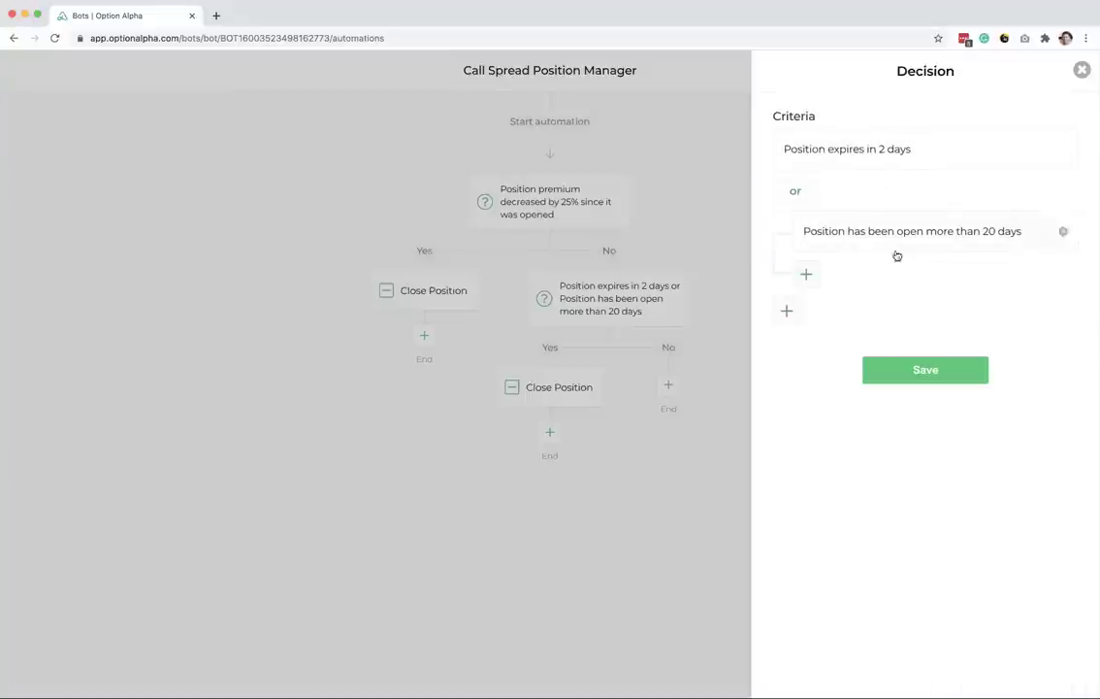
# Step: Add a criterion to the group requiring the position's underlying price to be above the long call strike, and save the decision
pyautogui.click(808, 272)
pyautogui.scroll(-10, 811, 277)
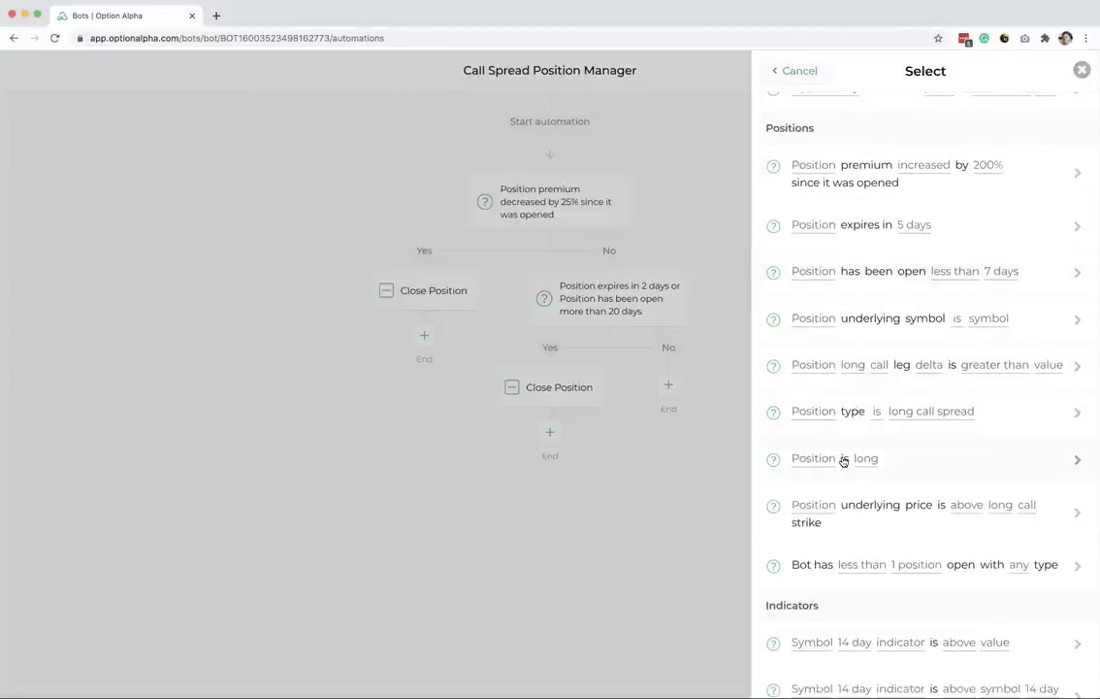
pyautogui.click(860, 511)
pyautogui.click(898, 169)
pyautogui.click(858, 199)
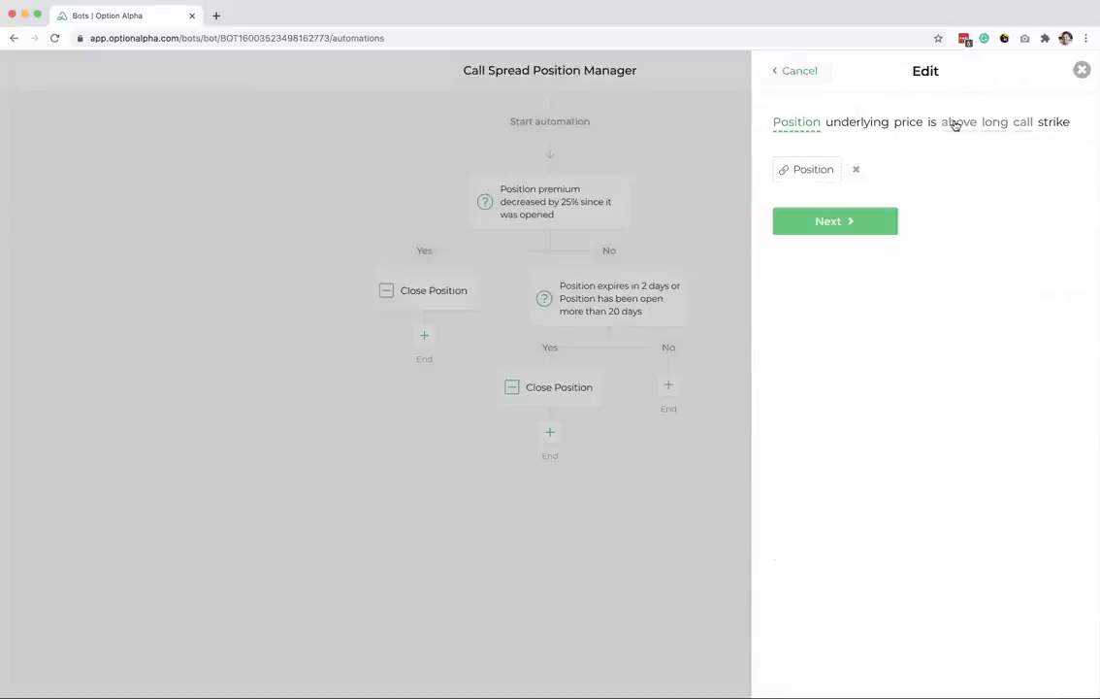
pyautogui.click(840, 222)
pyautogui.click(840, 222)
pyautogui.click(840, 222)
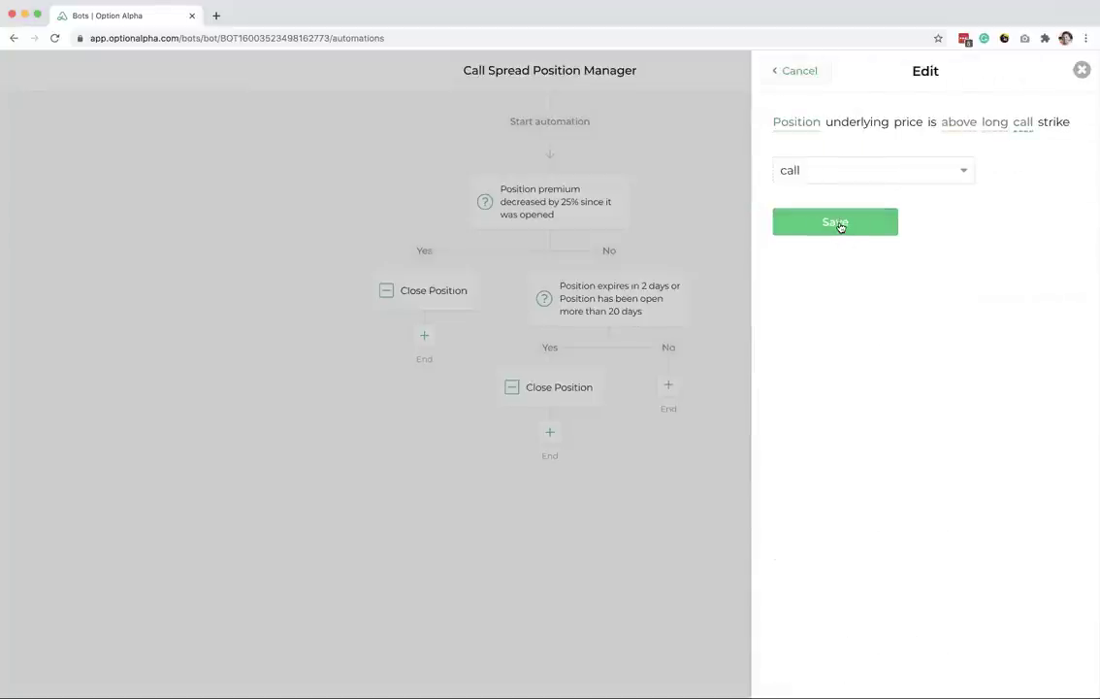
pyautogui.click(840, 222)
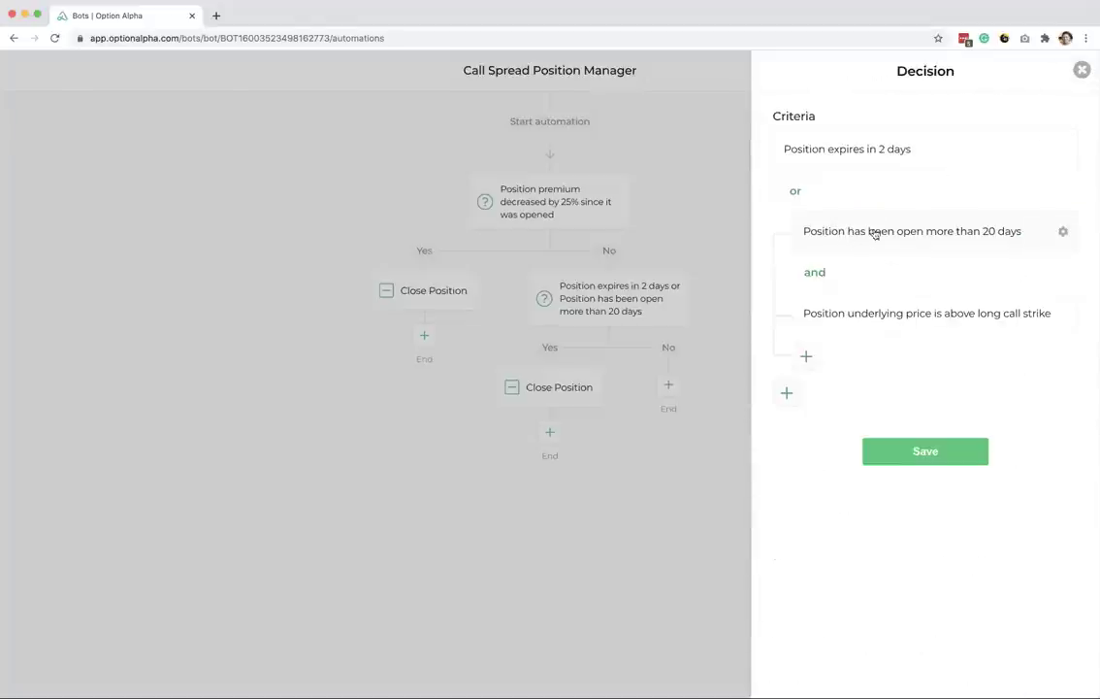
pyautogui.click(922, 451)
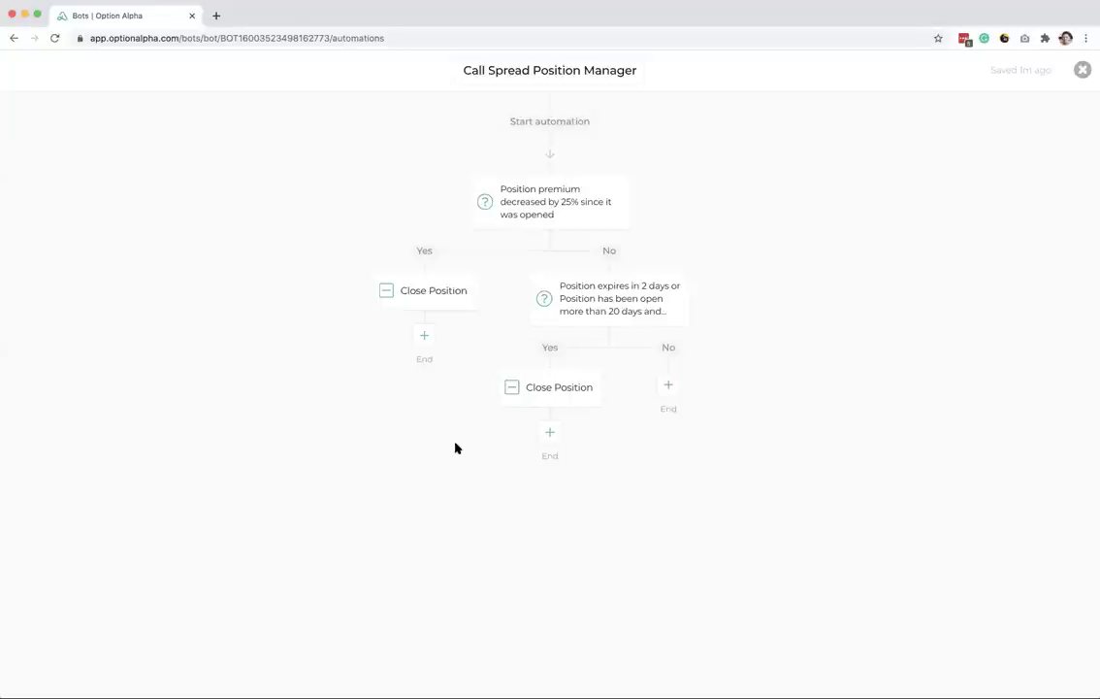
# Step: Remove the underlying-price criterion from the second decision and save the decision
pyautogui.click(600, 306)
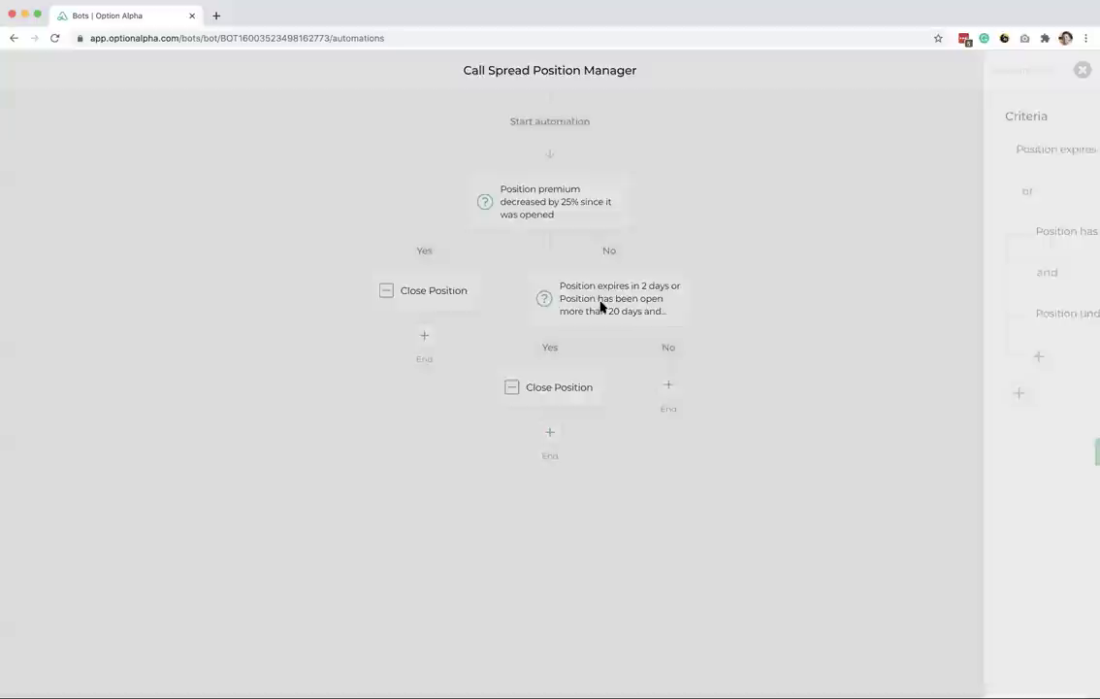
pyautogui.moveTo(999, 312)
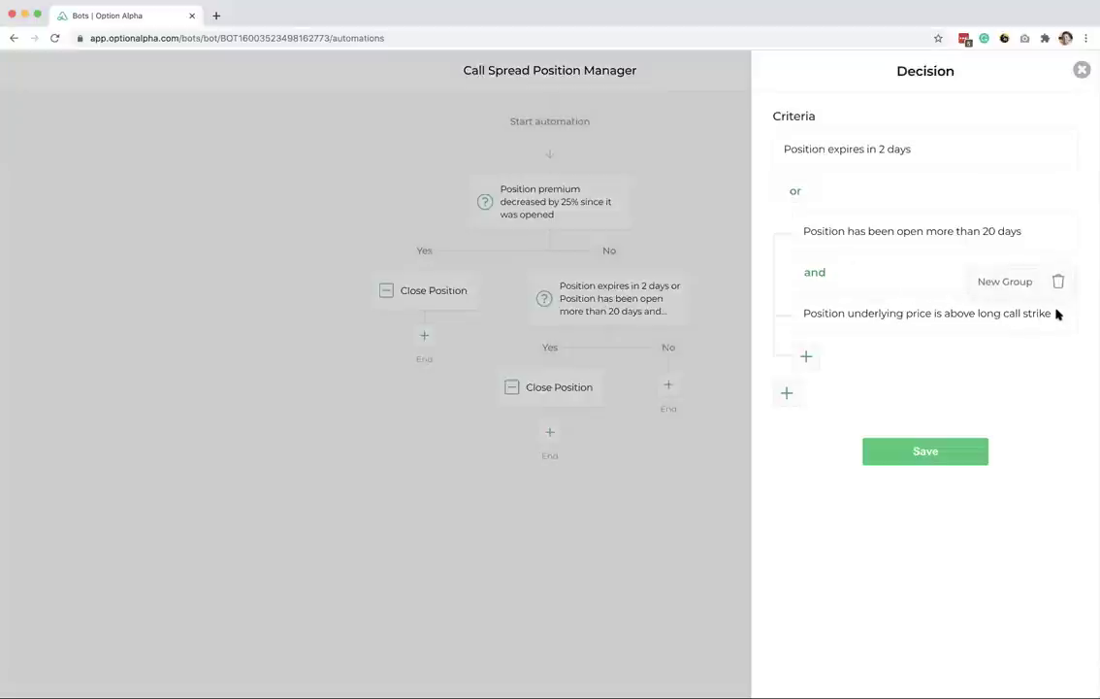
pyautogui.click(1058, 282)
pyautogui.click(939, 375)
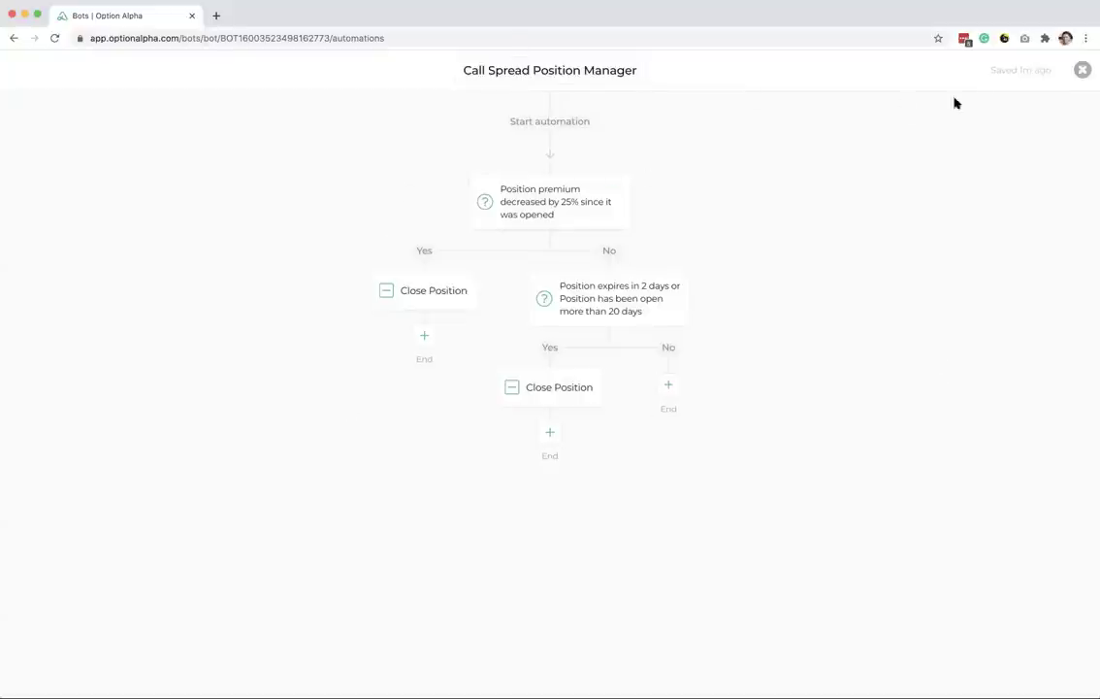
# Step: Leave the Call Spread Position Manager and its monitor settings, and open the Put Spread Position Manager automation for editing
pyautogui.click(1081, 71)
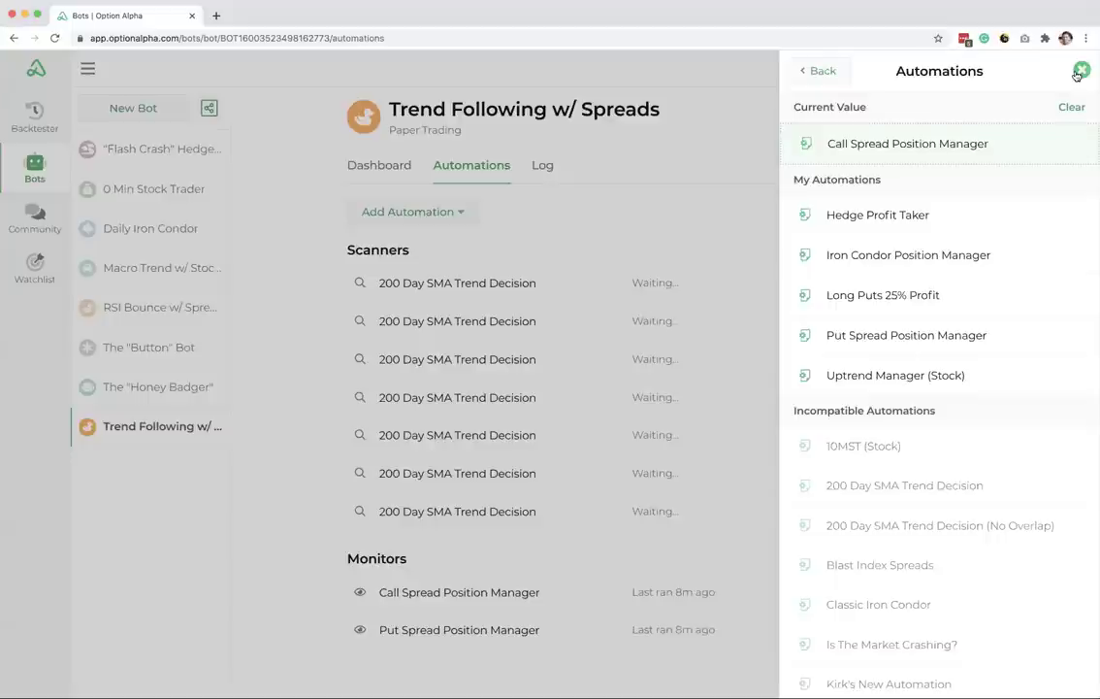
pyautogui.click(823, 72)
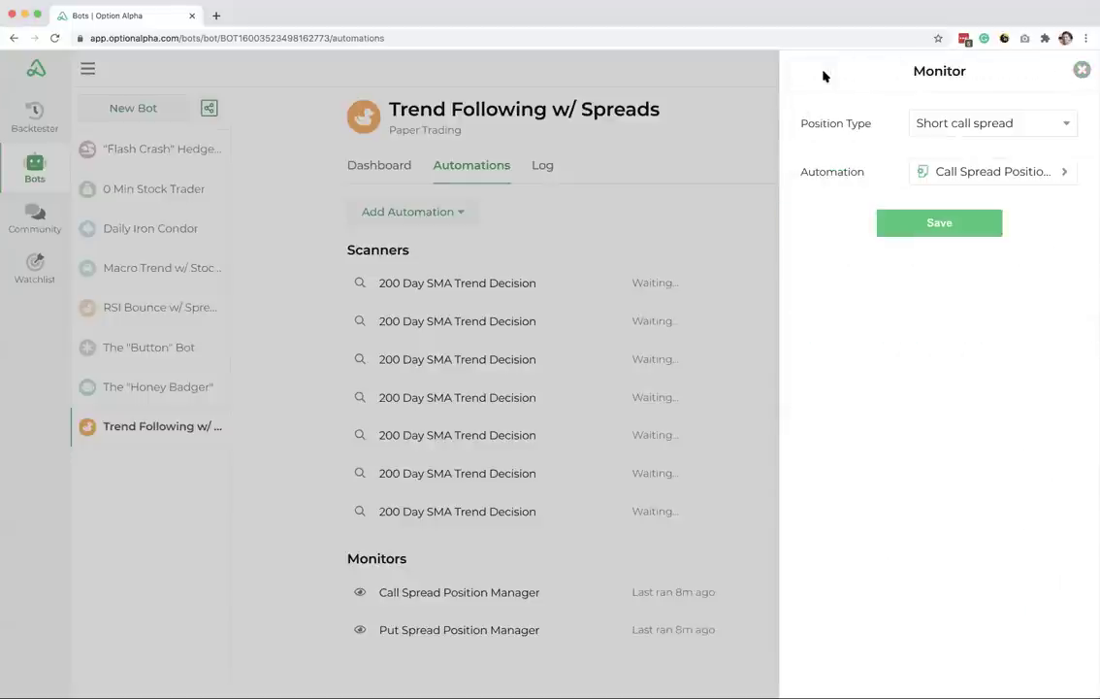
pyautogui.click(1081, 70)
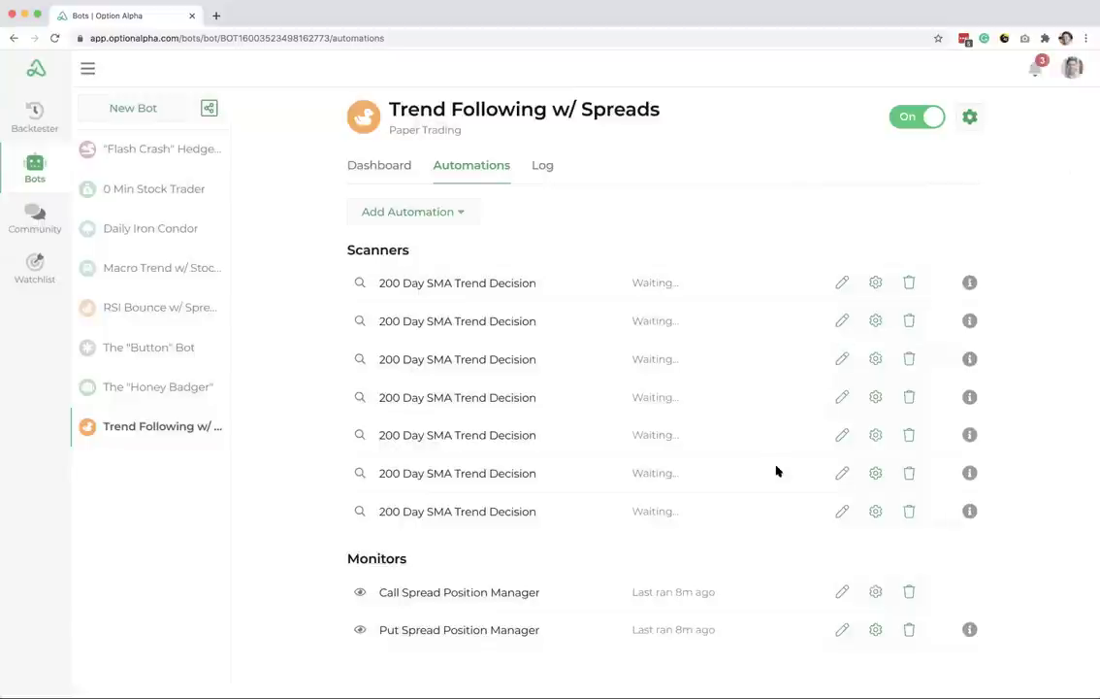
pyautogui.click(844, 631)
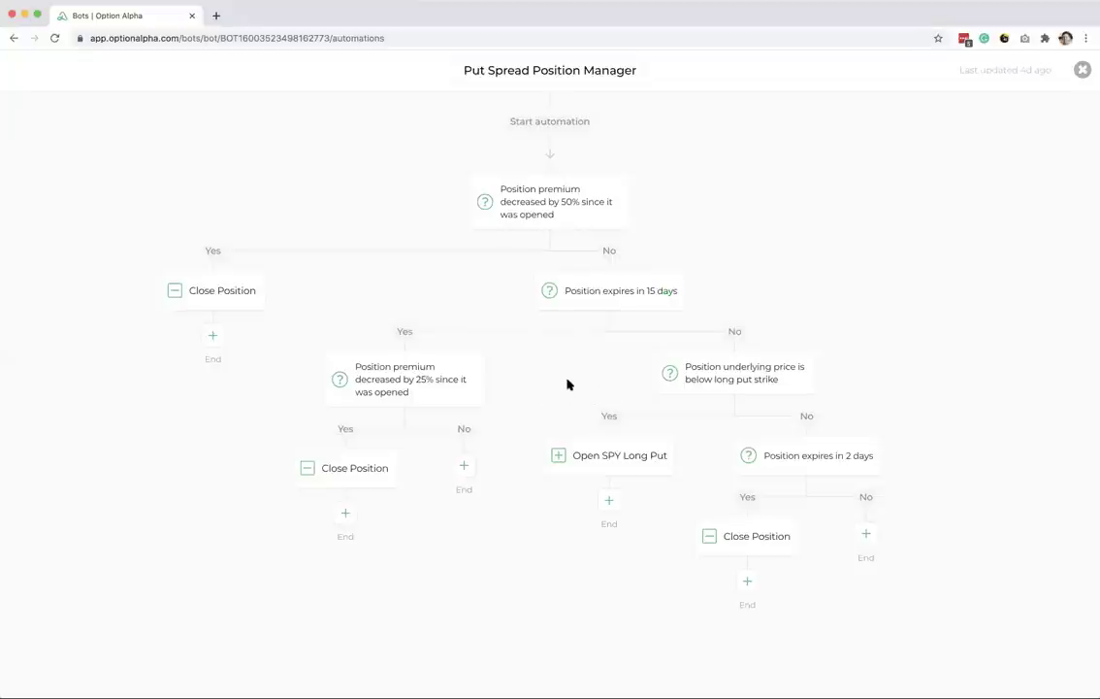
# Step: Examine the criteria of the 50% premium-decrease decision and the underlying-price decision in the Put Spread Position Manager
pyautogui.click(550, 236)
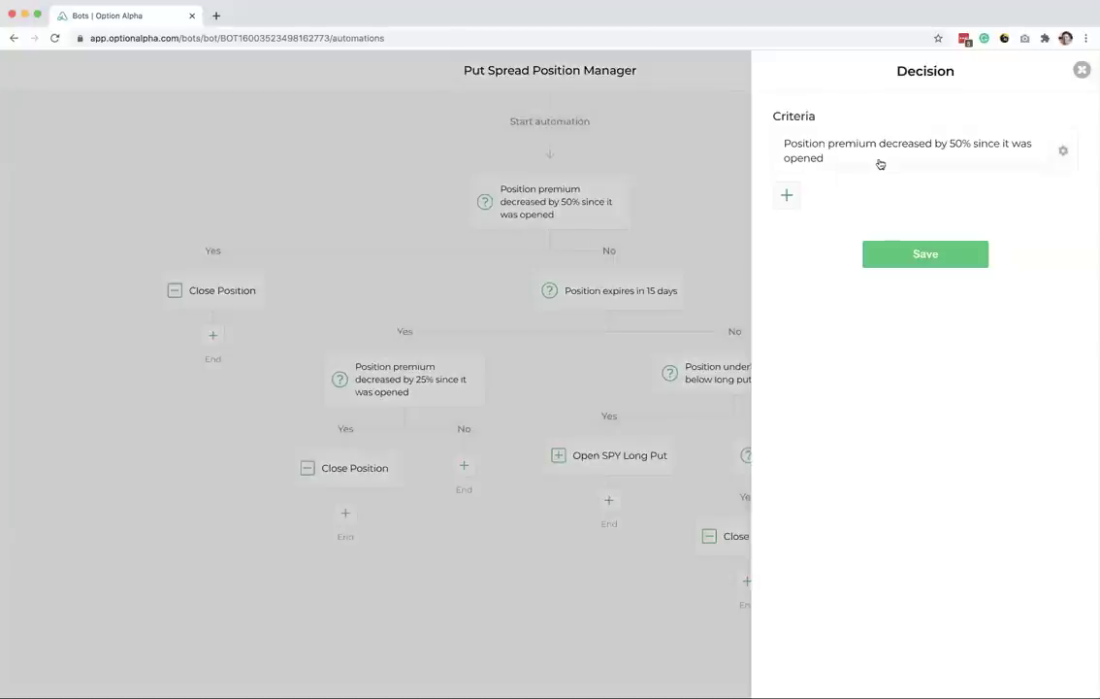
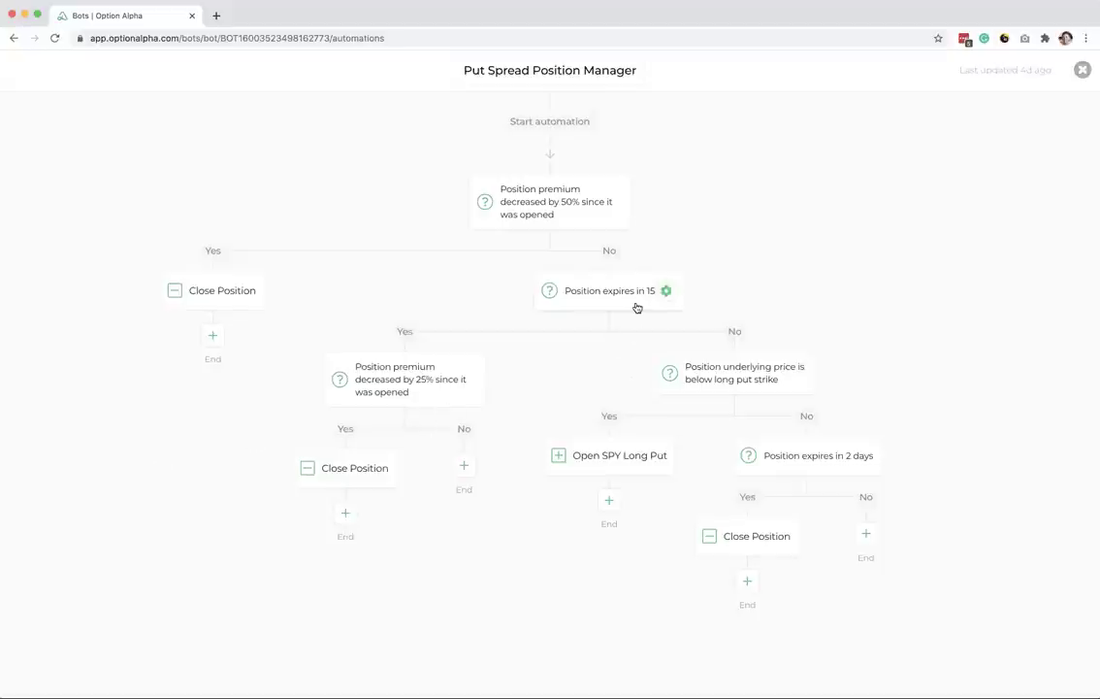
pyautogui.click(754, 381)
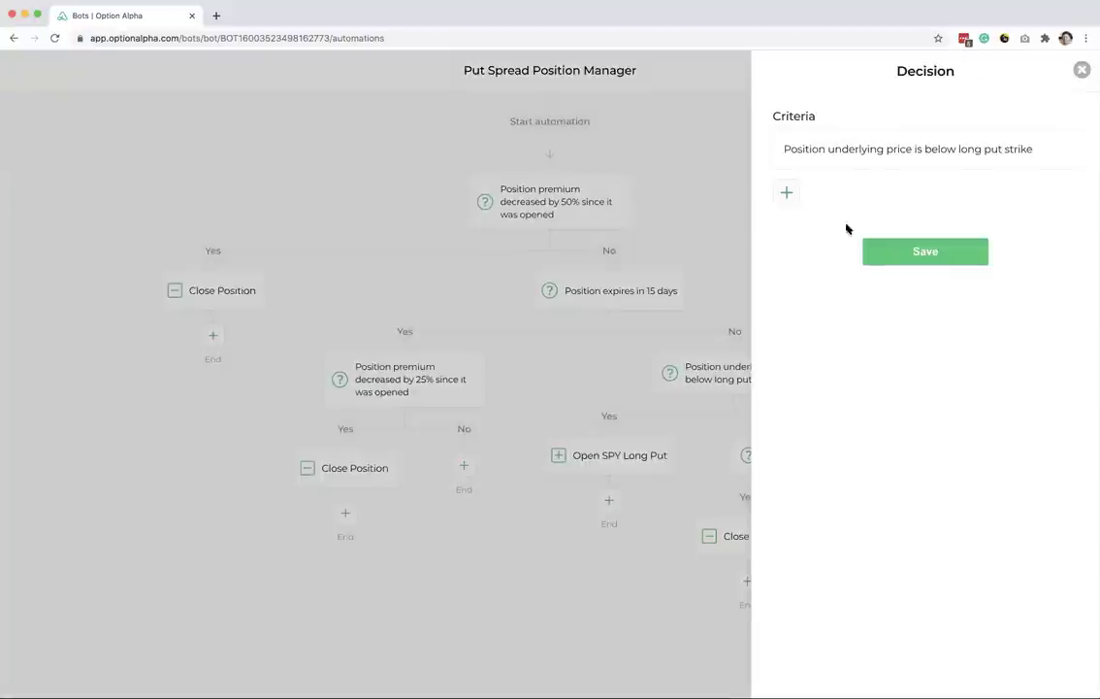
pyautogui.click(879, 149)
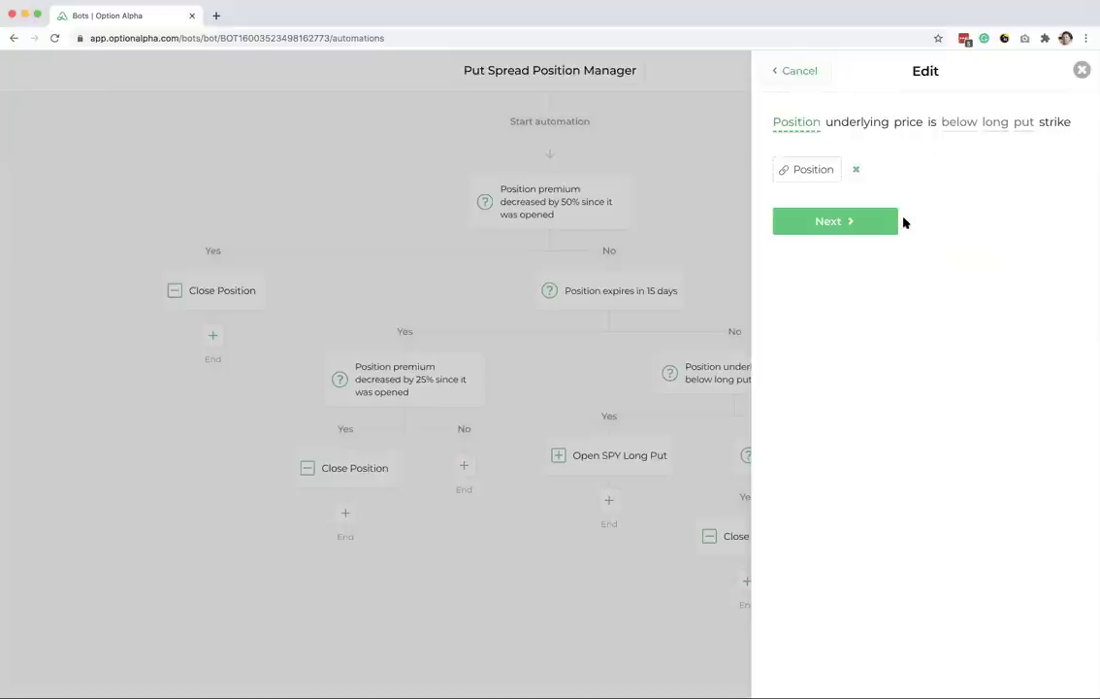
pyautogui.click(1081, 70)
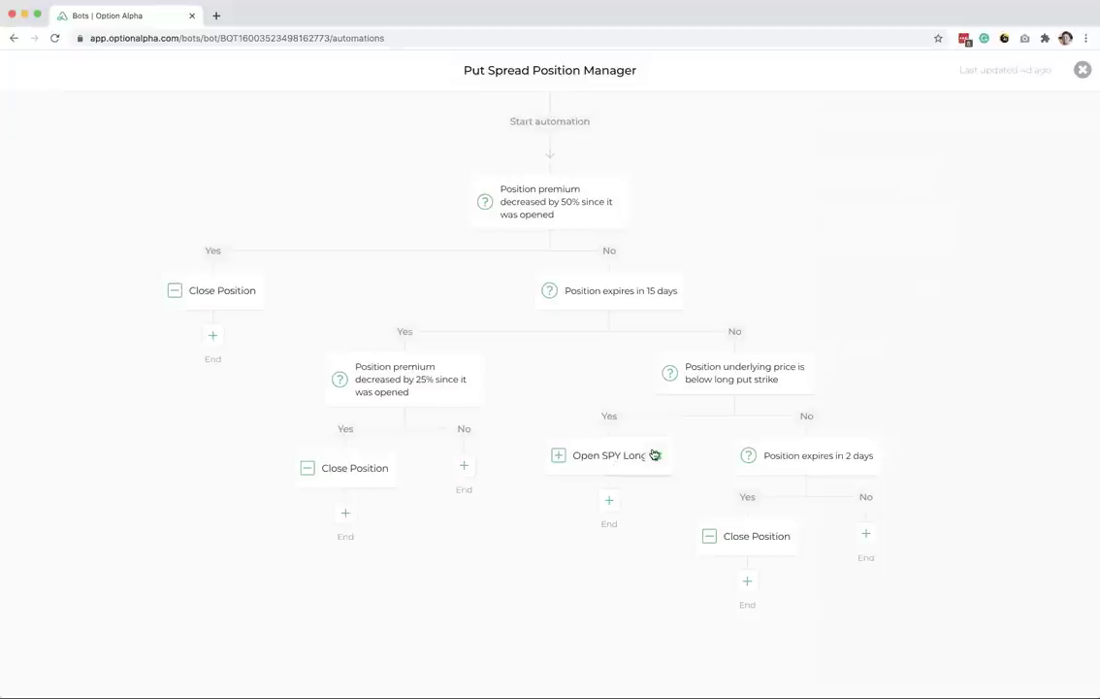
# Step: Replace the Open SPY Long Put action on the underlying-price decision's Yes branch with a Close Position action for the Position input
pyautogui.click(655, 455)
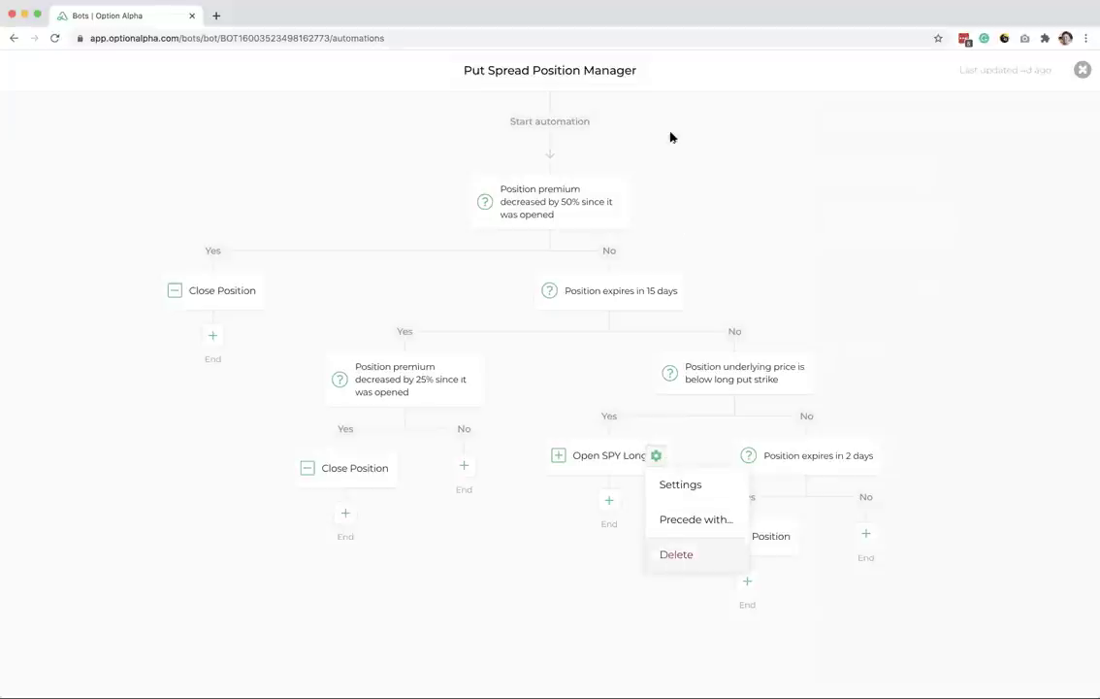
pyautogui.click(676, 554)
pyautogui.click(609, 452)
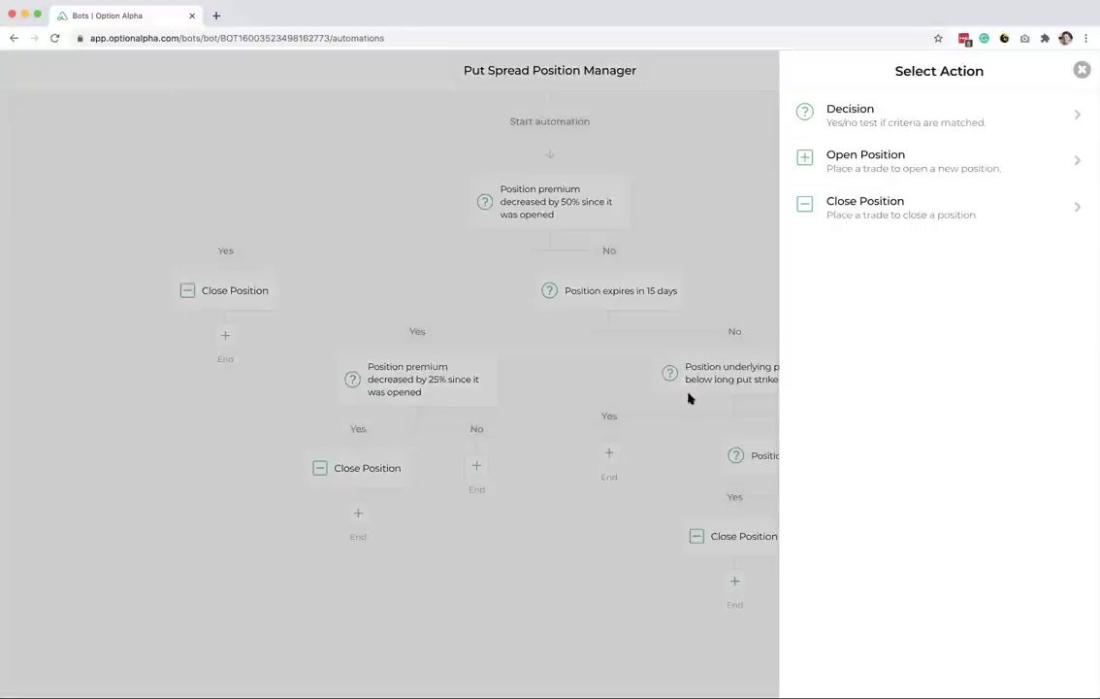
pyautogui.click(864, 215)
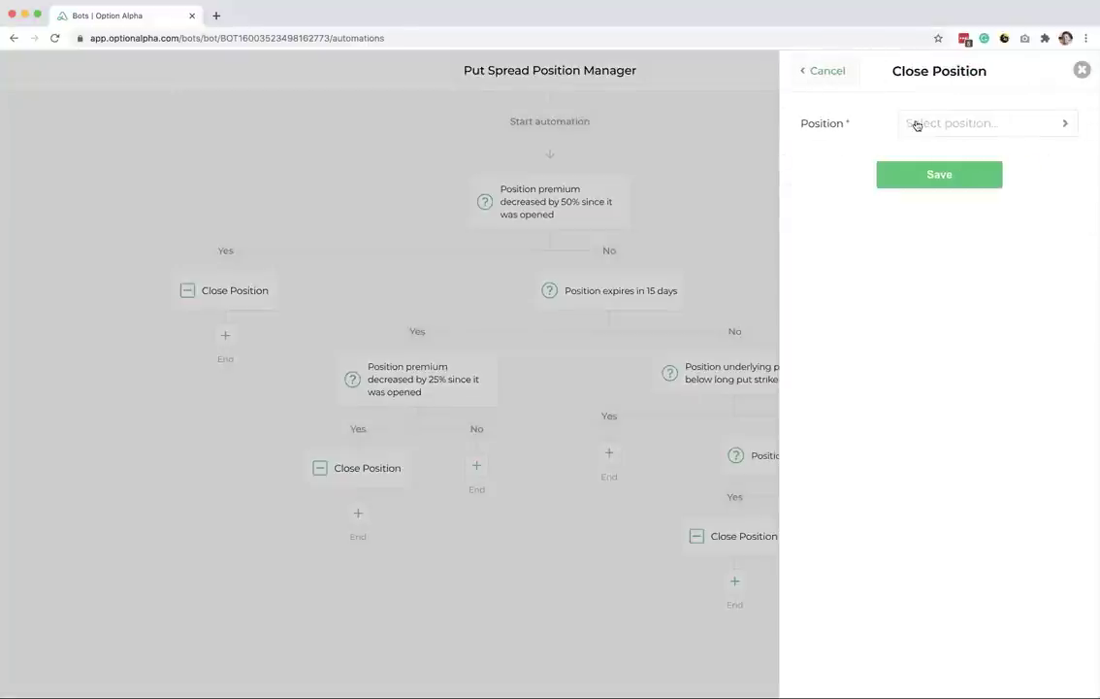
pyautogui.click(917, 125)
pyautogui.click(864, 198)
pyautogui.click(903, 184)
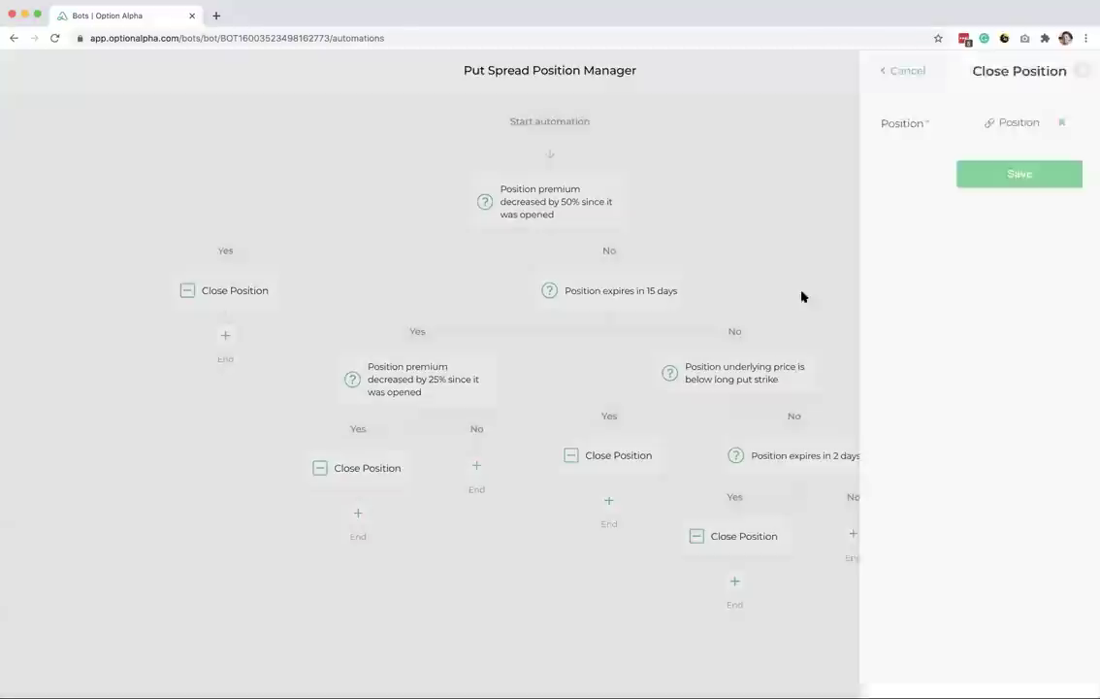
# Step: Add an Open Short Put Spread action for SPY after the Close Position action on the underlying-price decision's Yes branch
pyautogui.click(610, 500)
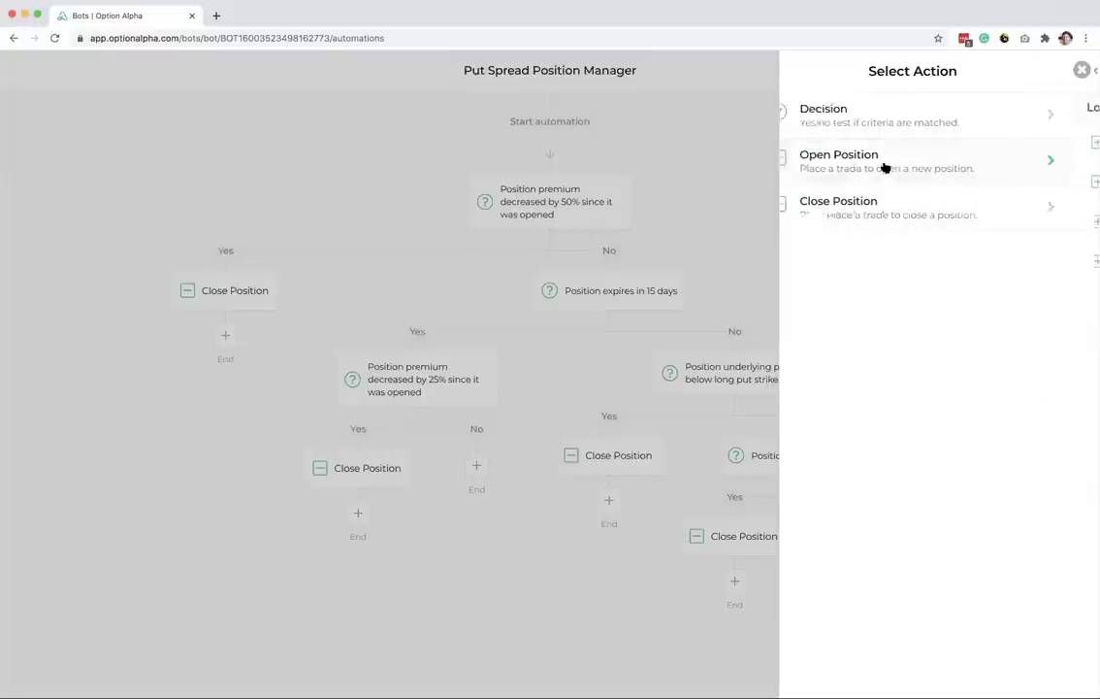
pyautogui.click(885, 166)
pyautogui.click(887, 457)
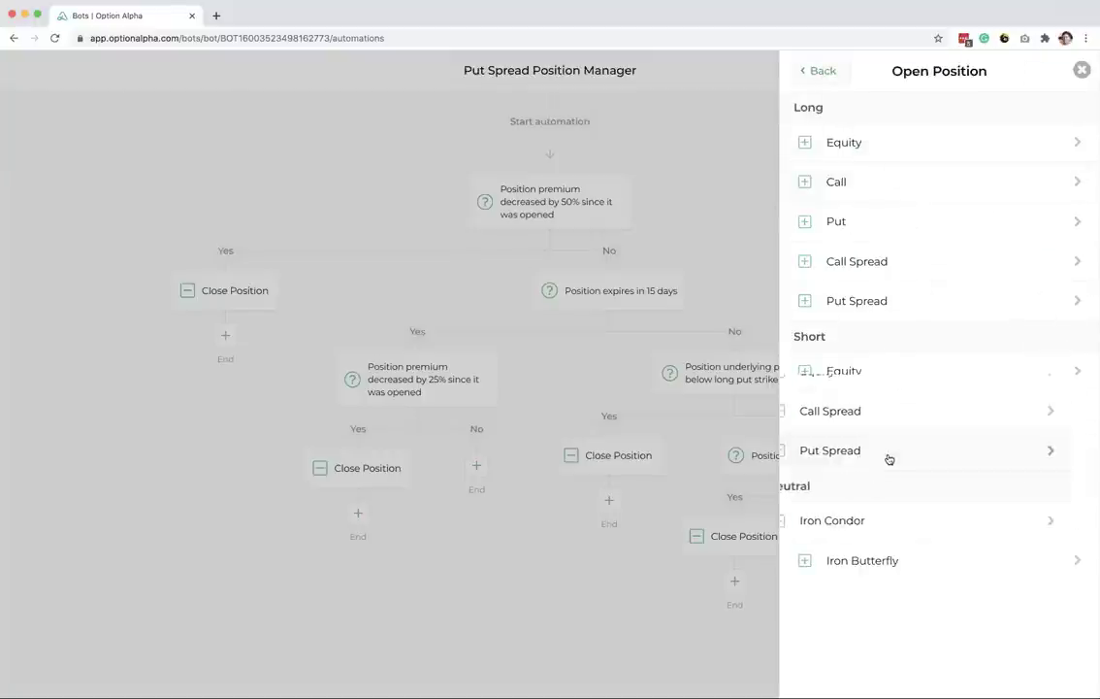
pyautogui.click(949, 120)
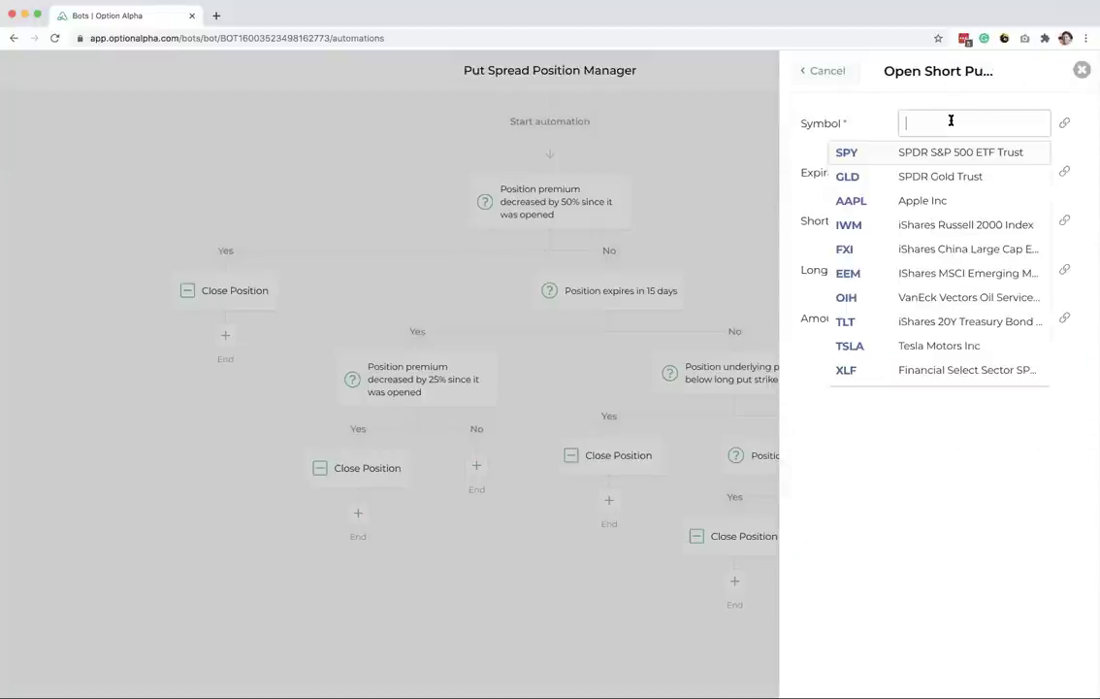
pyautogui.click(940, 153)
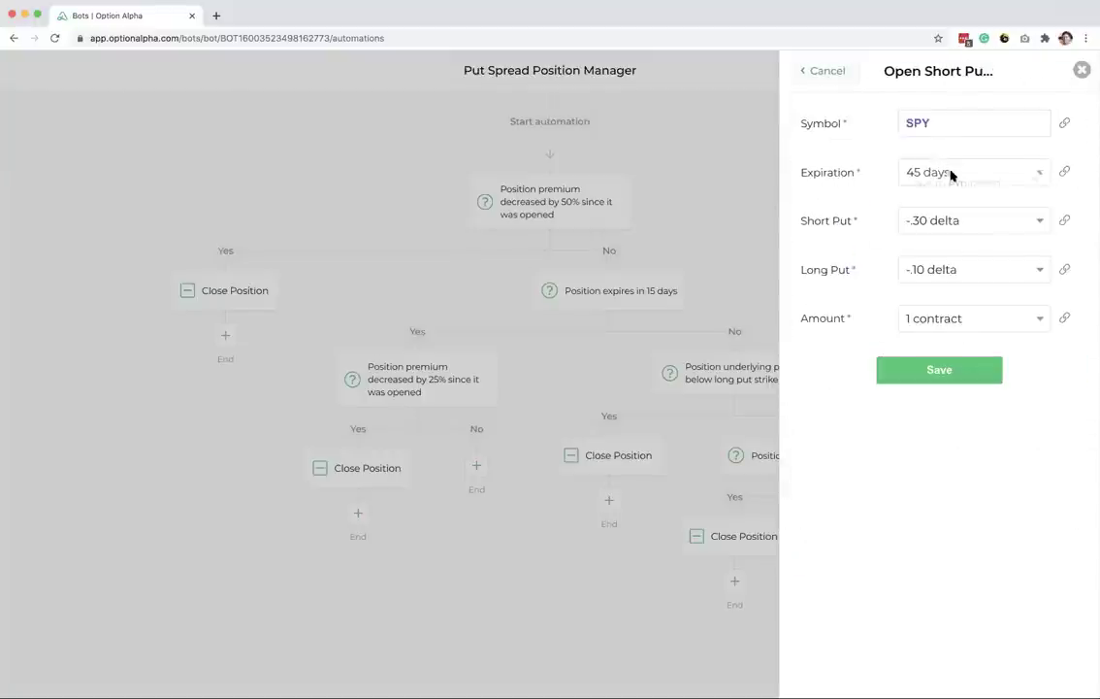
# Step: Set the short put spread's expiration to 60 days, monthlys only, and save the action
pyautogui.click(951, 174)
pyautogui.click(874, 181)
pyautogui.click(874, 182)
pyautogui.click(874, 181)
pyautogui.click(874, 182)
pyautogui.click(874, 181)
pyautogui.click(874, 181)
pyautogui.click(874, 182)
pyautogui.click(874, 182)
pyautogui.click(874, 182)
pyautogui.click(875, 181)
pyautogui.click(874, 181)
pyautogui.click(874, 181)
pyautogui.click(874, 182)
pyautogui.click(874, 182)
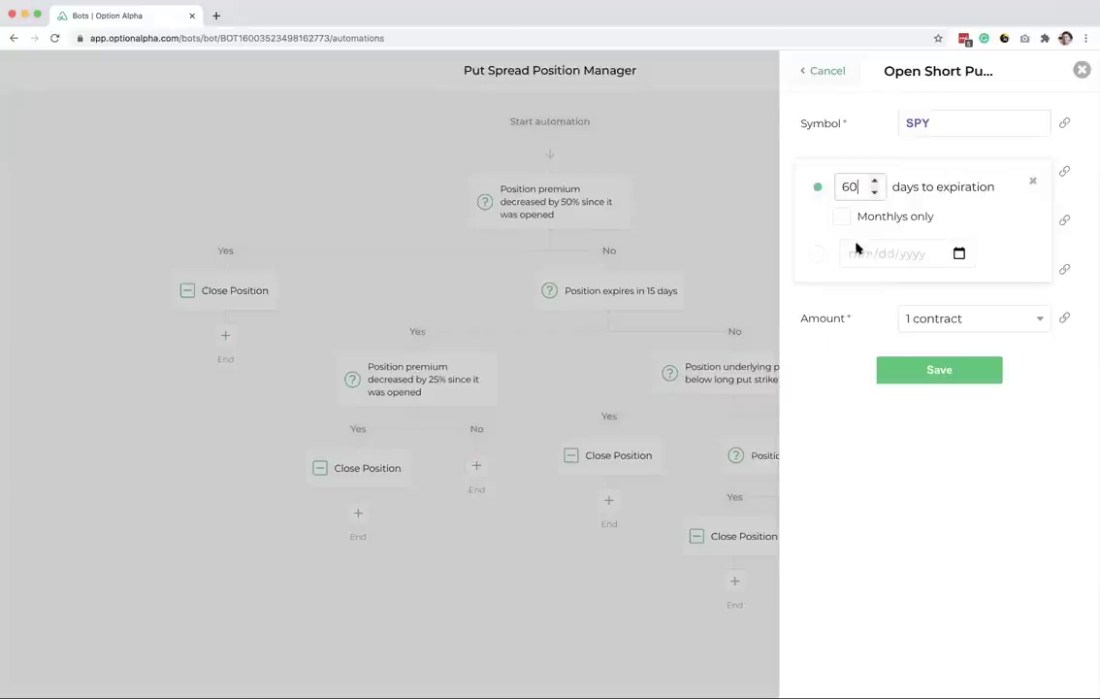
pyautogui.click(841, 216)
pyautogui.click(841, 385)
pyautogui.click(926, 373)
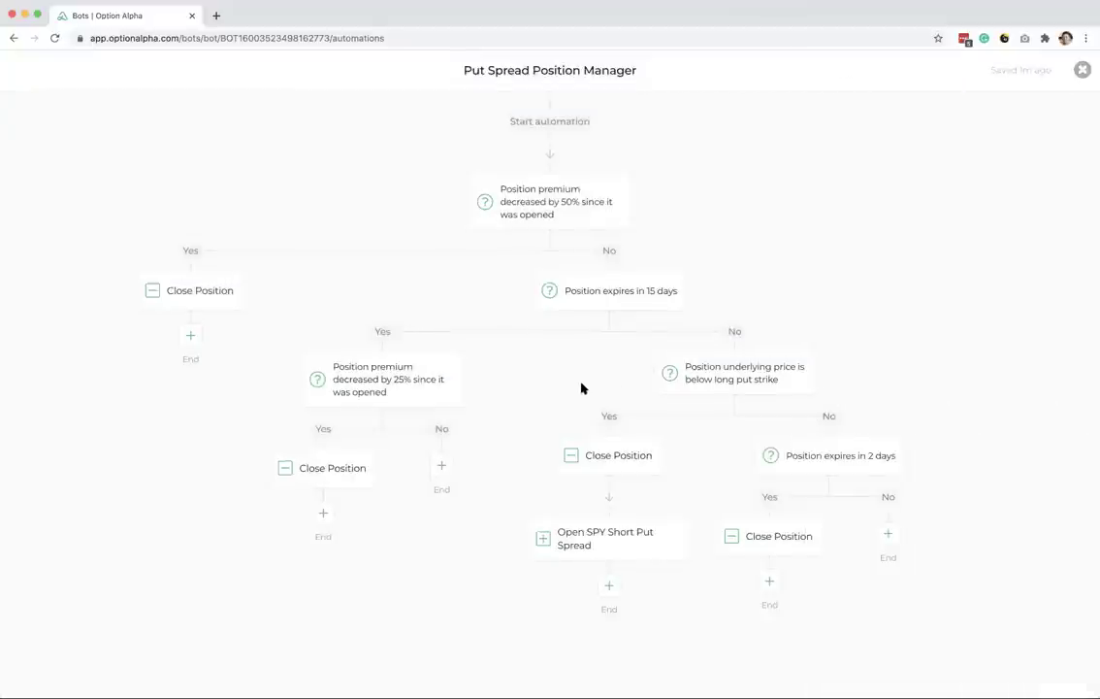
# Step: Delete the Open SPY Short Put Spread action from the Put Spread Position Manager
pyautogui.moveTo(632, 455)
pyautogui.moveTo(608, 533)
pyautogui.moveTo(663, 545)
pyautogui.click(672, 536)
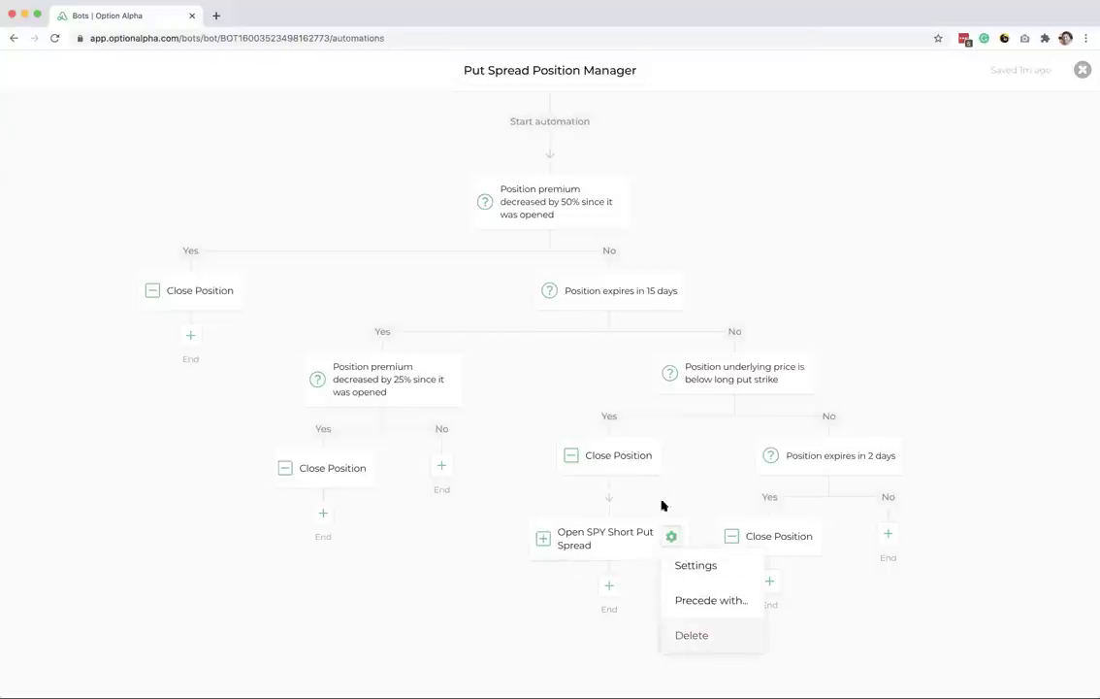
pyautogui.click(692, 635)
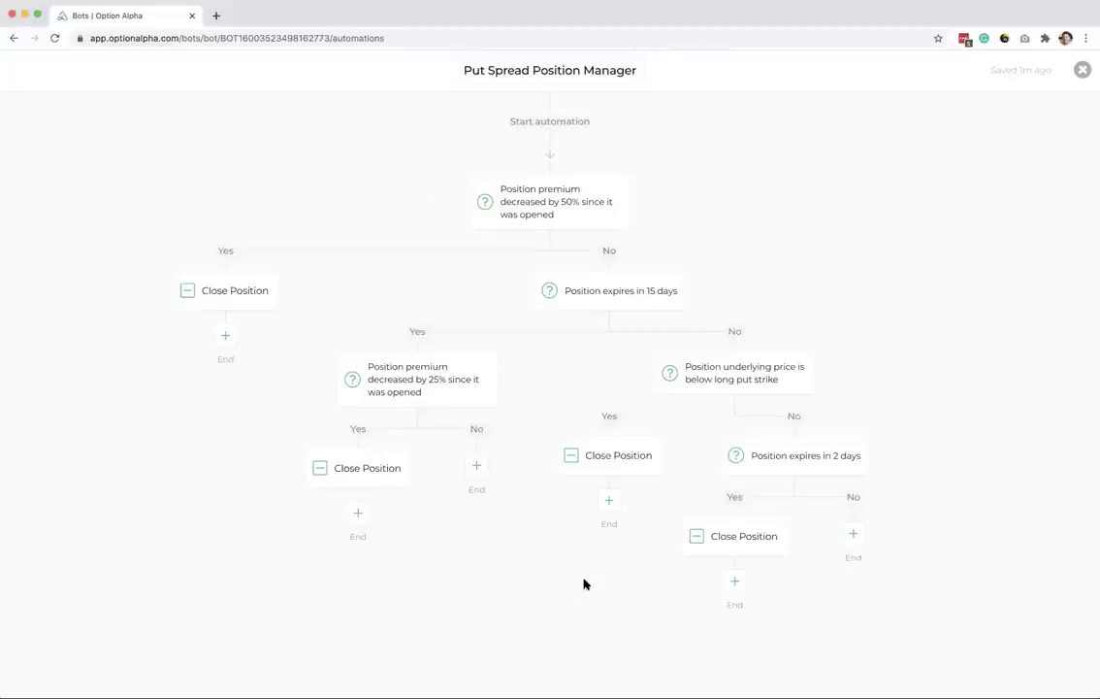
# Step: Close the Put Spread Position Manager and review the bot's performance, activity, capital and positions
pyautogui.click(1083, 70)
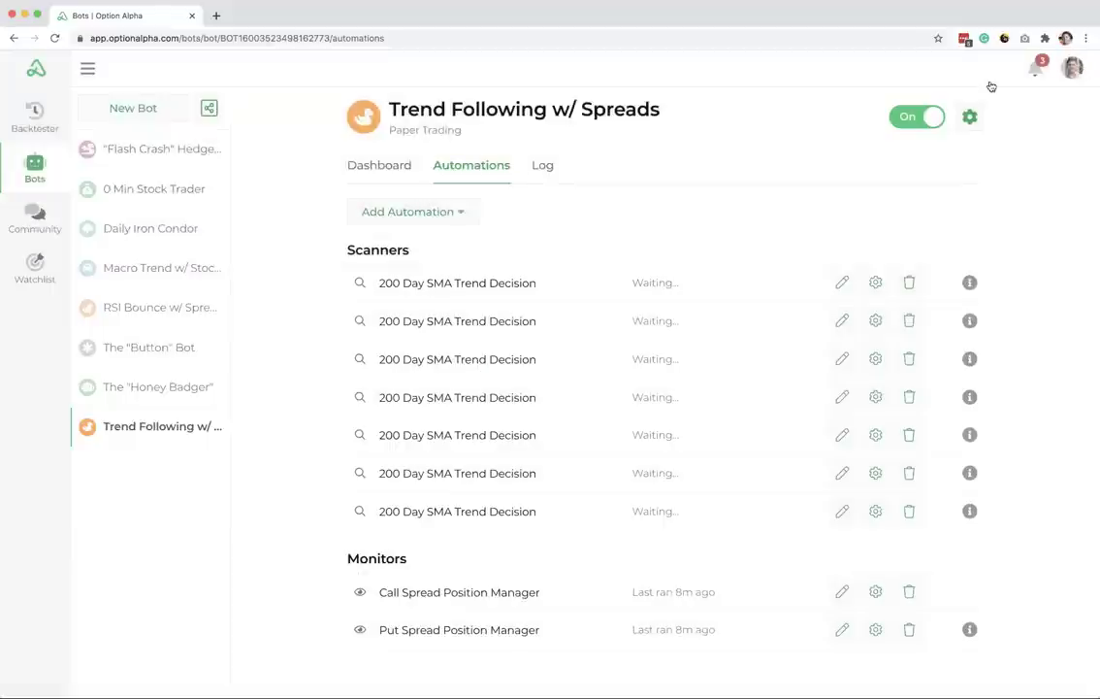
pyautogui.click(387, 169)
pyautogui.scroll(-5, 317, 311)
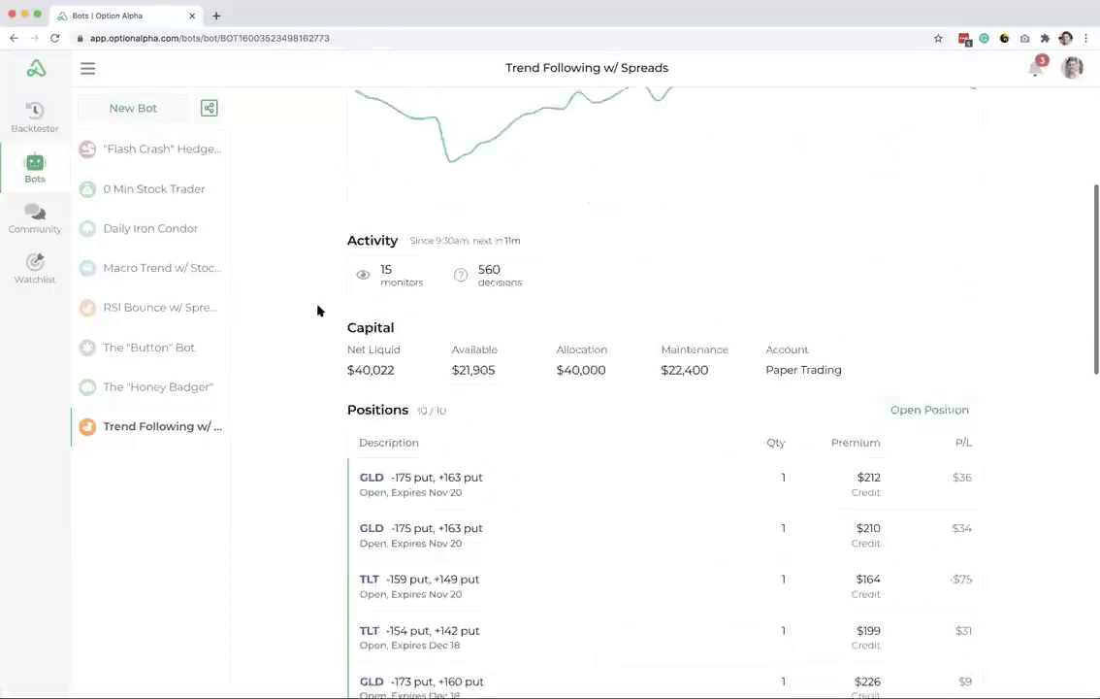
pyautogui.scroll(5, 327, 353)
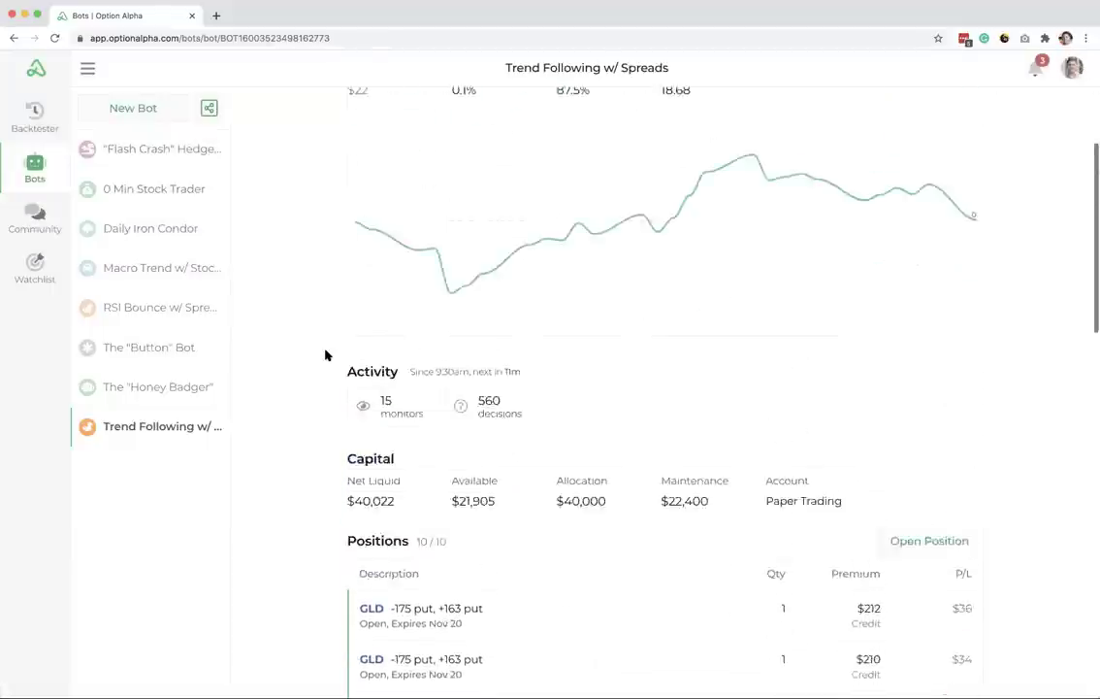
# Step: Review the bot's automations and examine the decision path of the latest Put Spread Position Manager run in its log
pyautogui.click(475, 184)
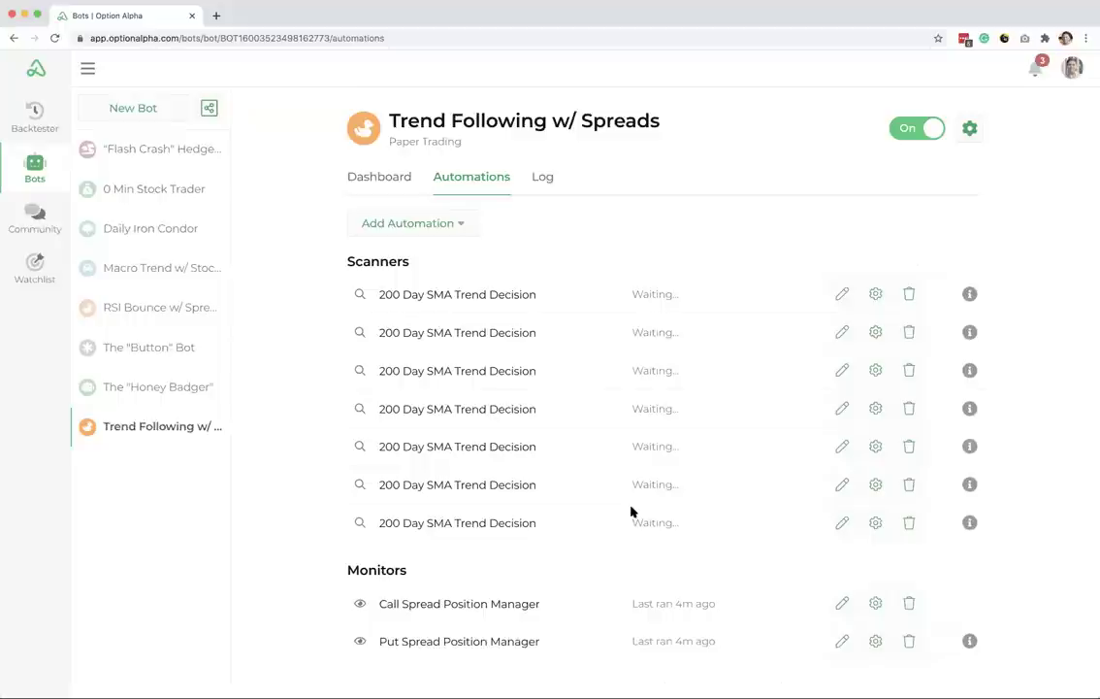
pyautogui.click(542, 178)
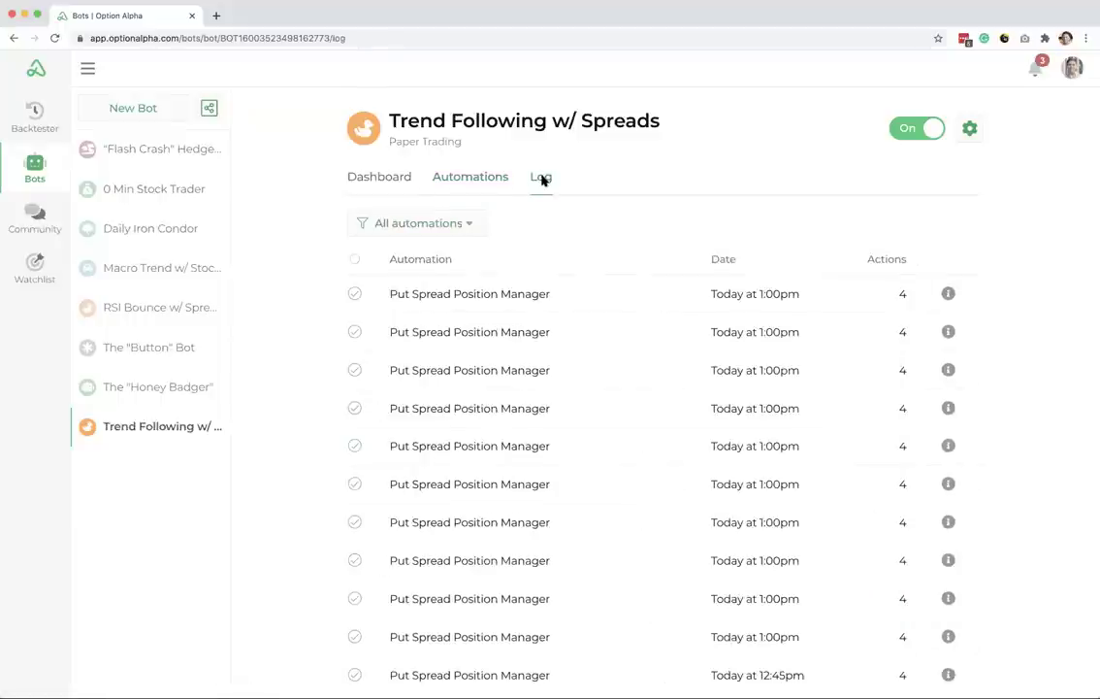
pyautogui.click(619, 302)
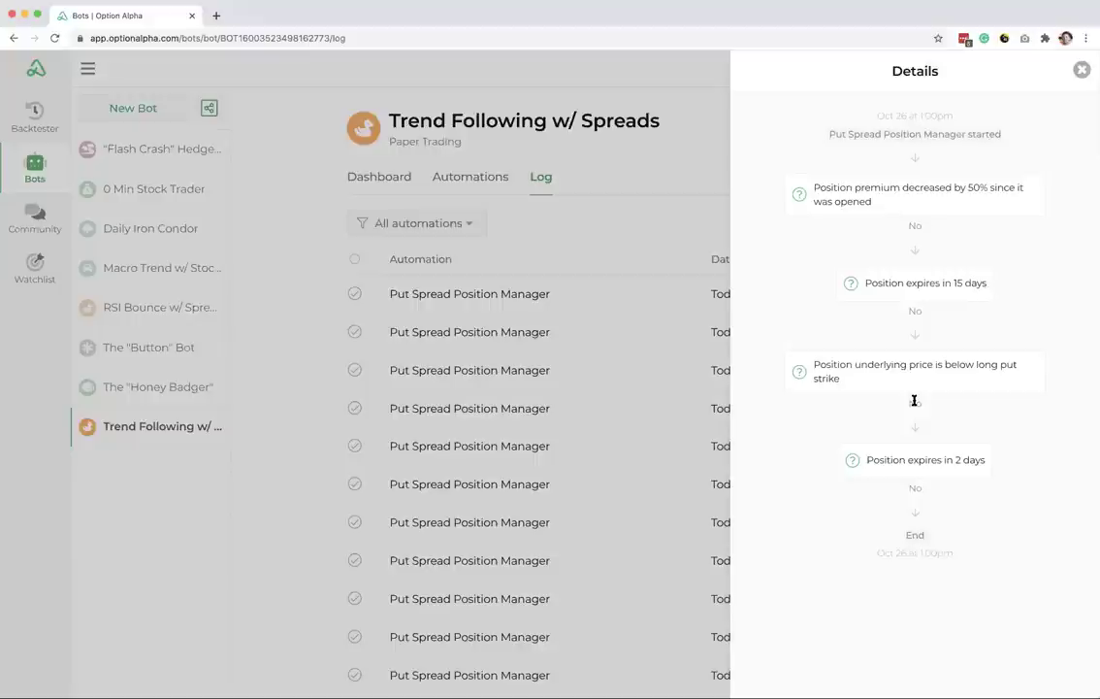
pyautogui.click(1078, 72)
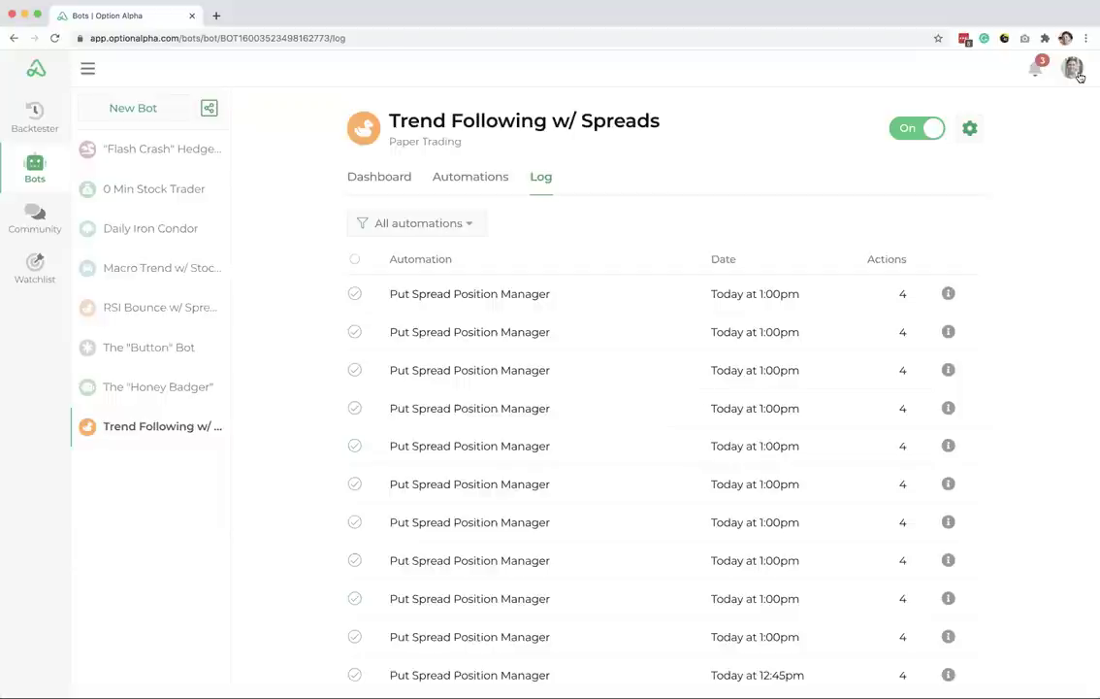
# Step: Return to the bot's dashboard, switch to the RSI Bounce w/ Spreads bot and look over its dashboard
pyautogui.click(381, 179)
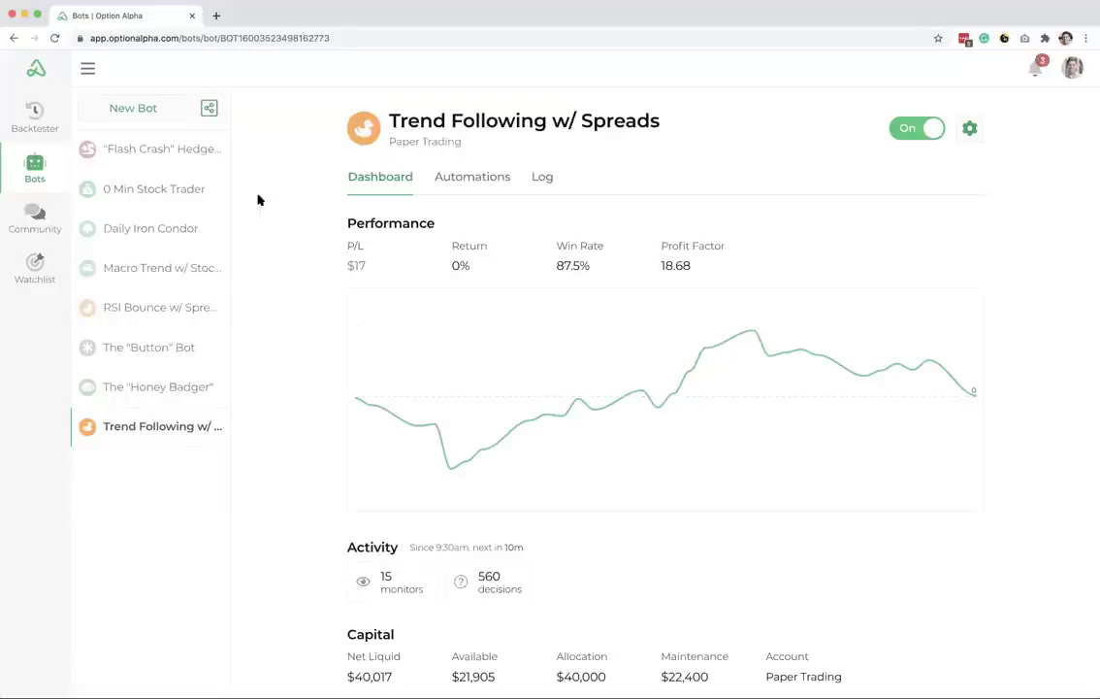
pyautogui.click(152, 306)
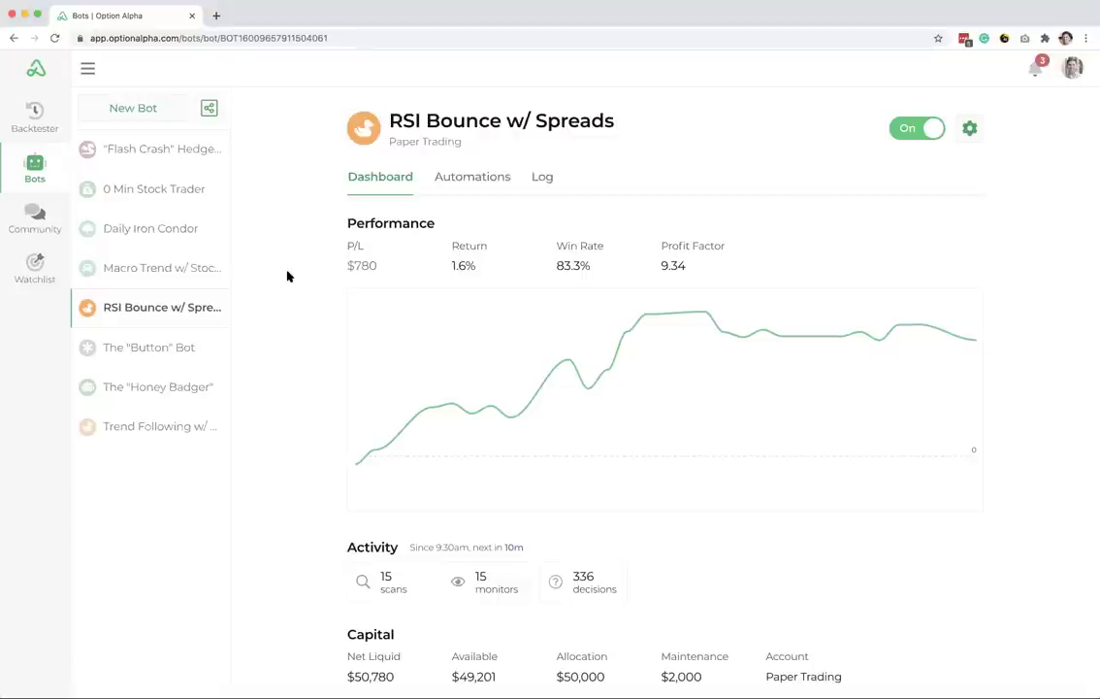
pyautogui.scroll(-5, 287, 276)
pyautogui.scroll(5, 288, 275)
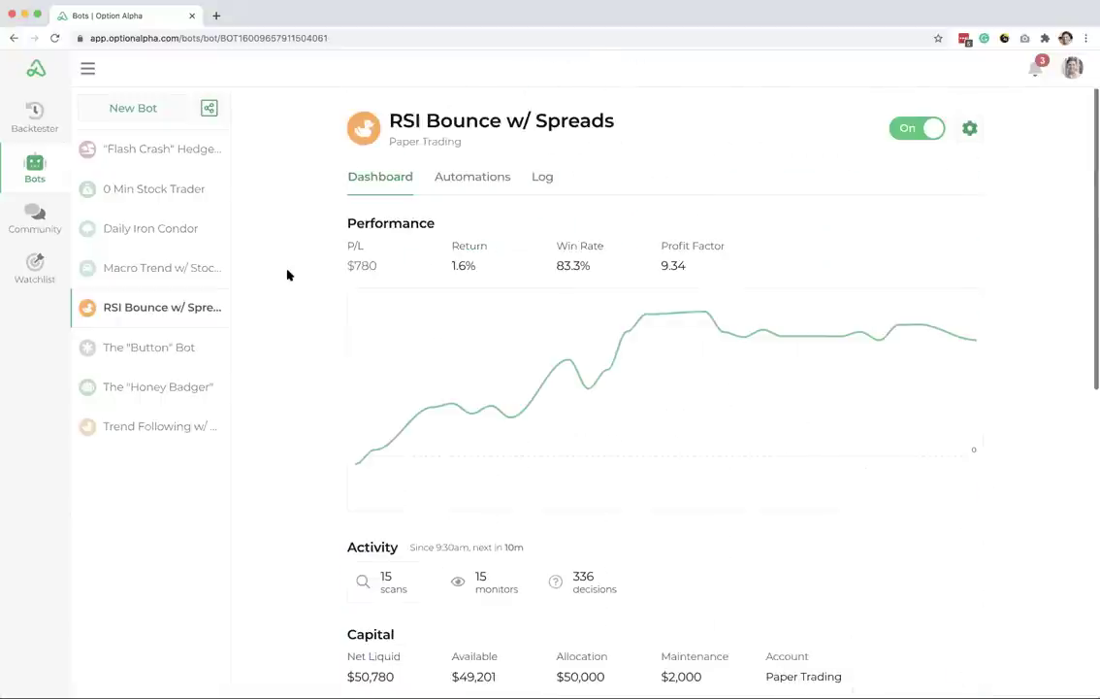
# Step: Check the RSI Bounce w/ Spreads bot's allocation and position limits in its settings, and look through its positions
pyautogui.click(972, 130)
pyautogui.click(929, 159)
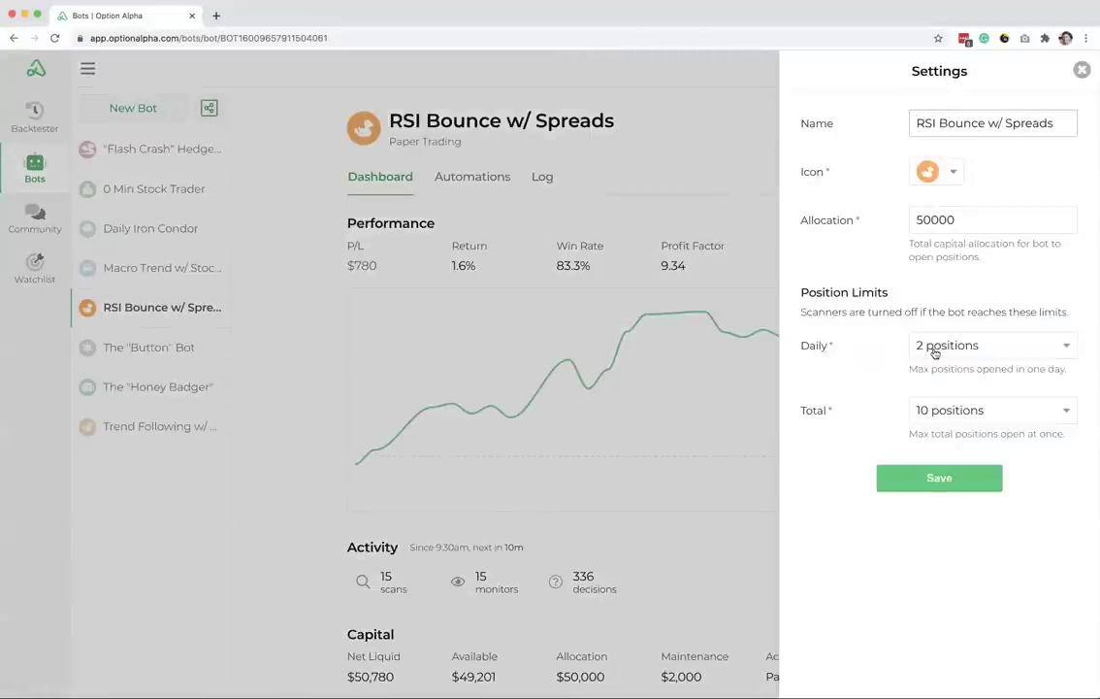
pyautogui.click(1082, 70)
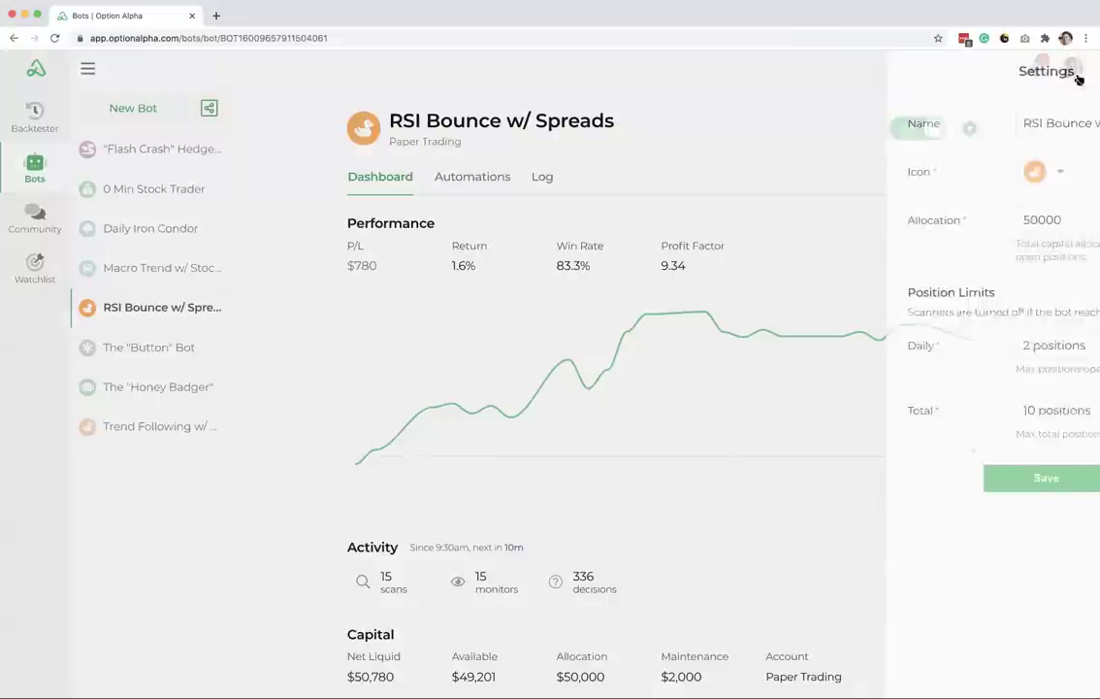
pyautogui.scroll(-5, 281, 266)
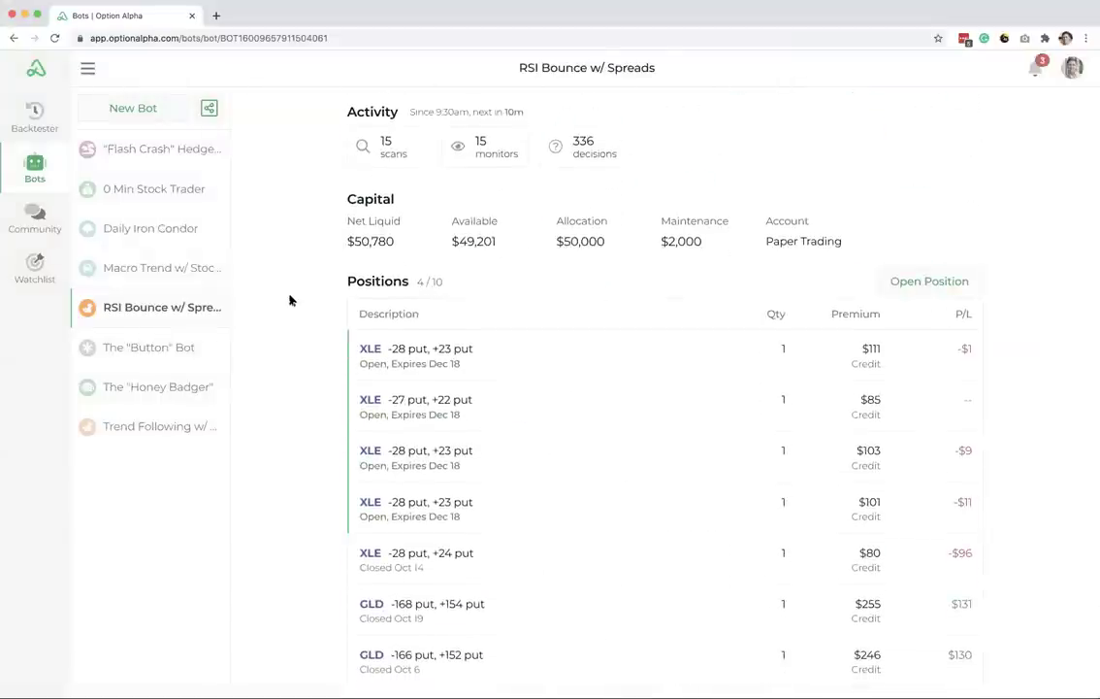
pyautogui.scroll(5, 289, 300)
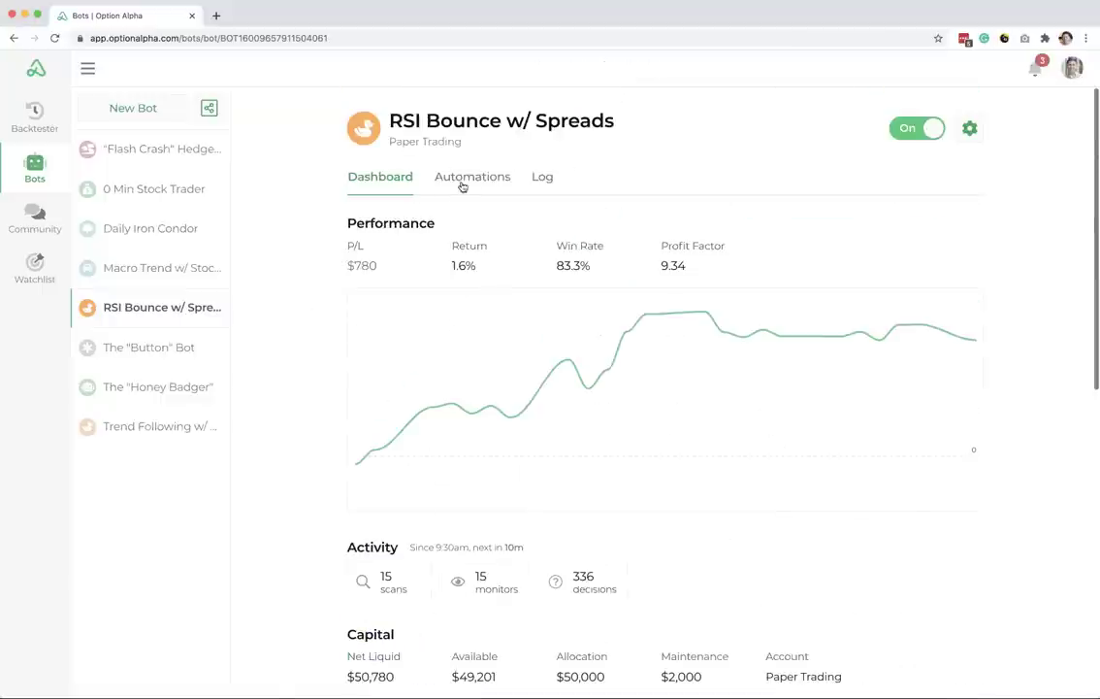
# Step: Open the first RSI Swing Credit Spread scanner for editing and open the 7 day RSI criterion of its first decision
pyautogui.click(474, 176)
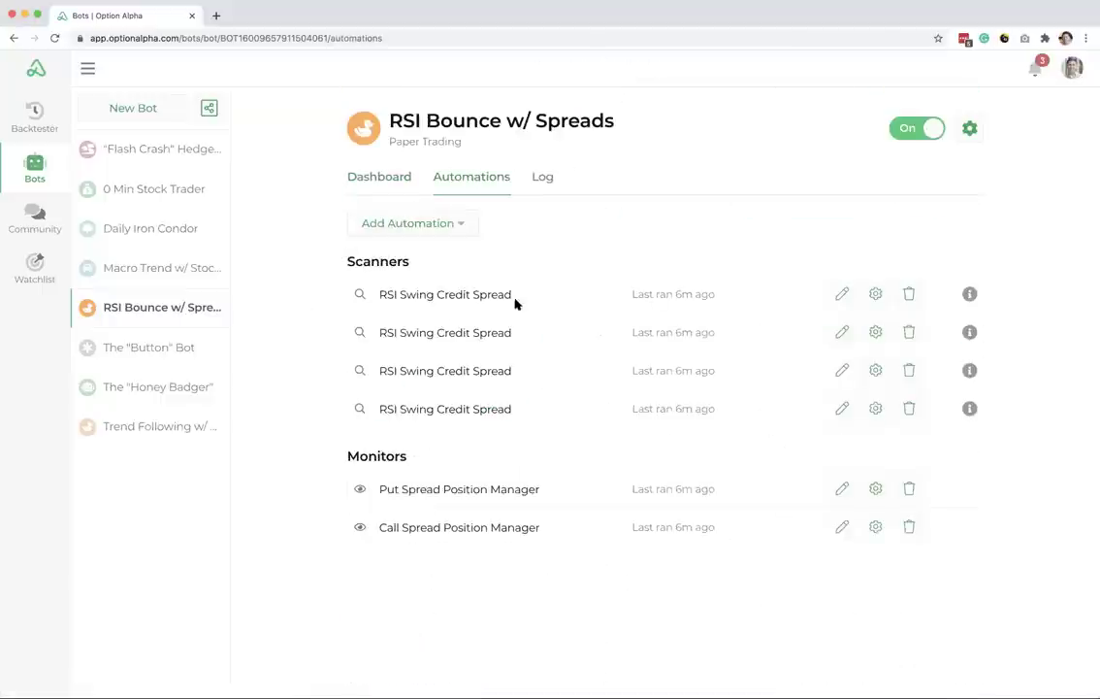
pyautogui.click(841, 294)
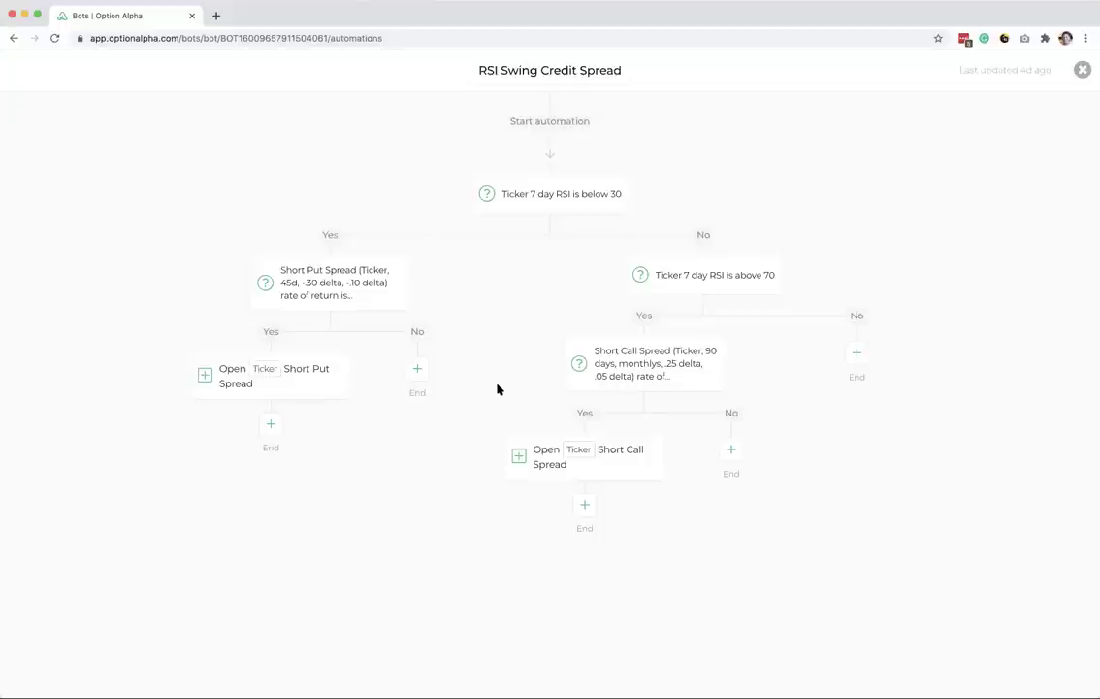
pyautogui.moveTo(554, 204)
pyautogui.click(553, 192)
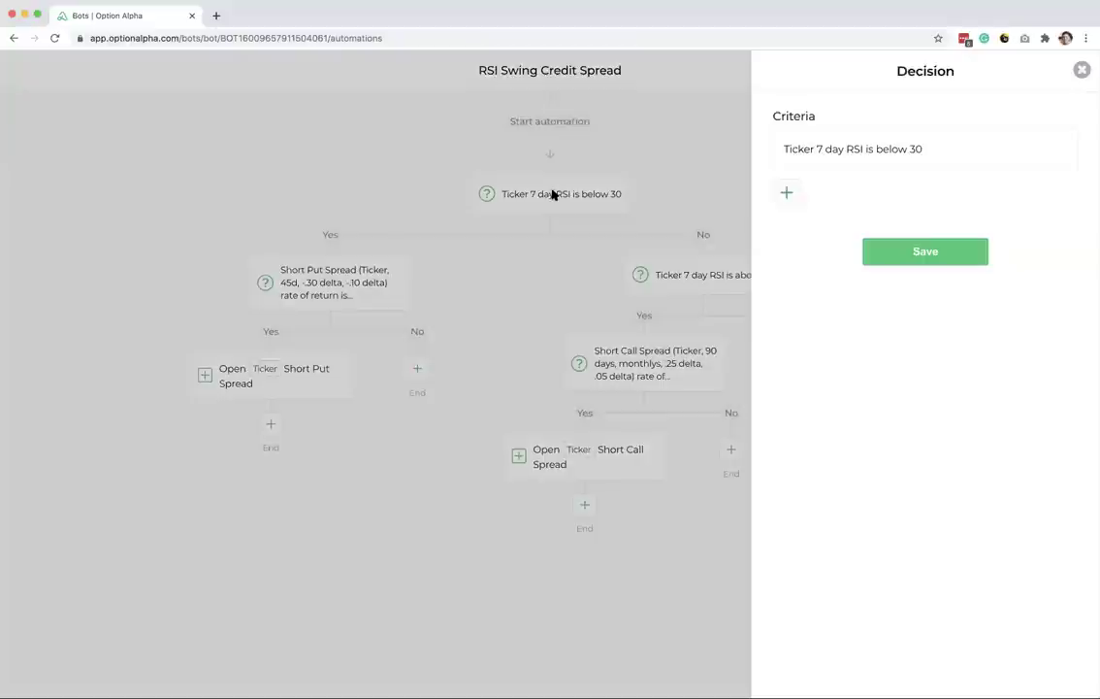
pyautogui.click(855, 156)
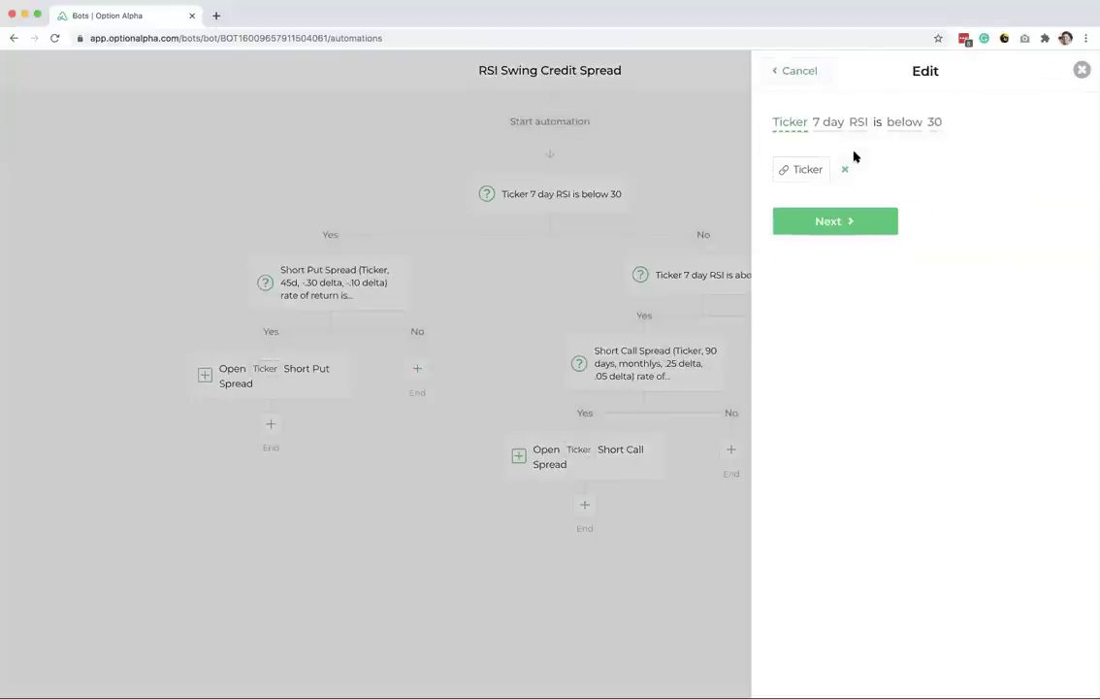
# Step: Try 14 day as the RSI criterion's period and set it back to 7 day
pyautogui.click(828, 122)
pyautogui.click(827, 167)
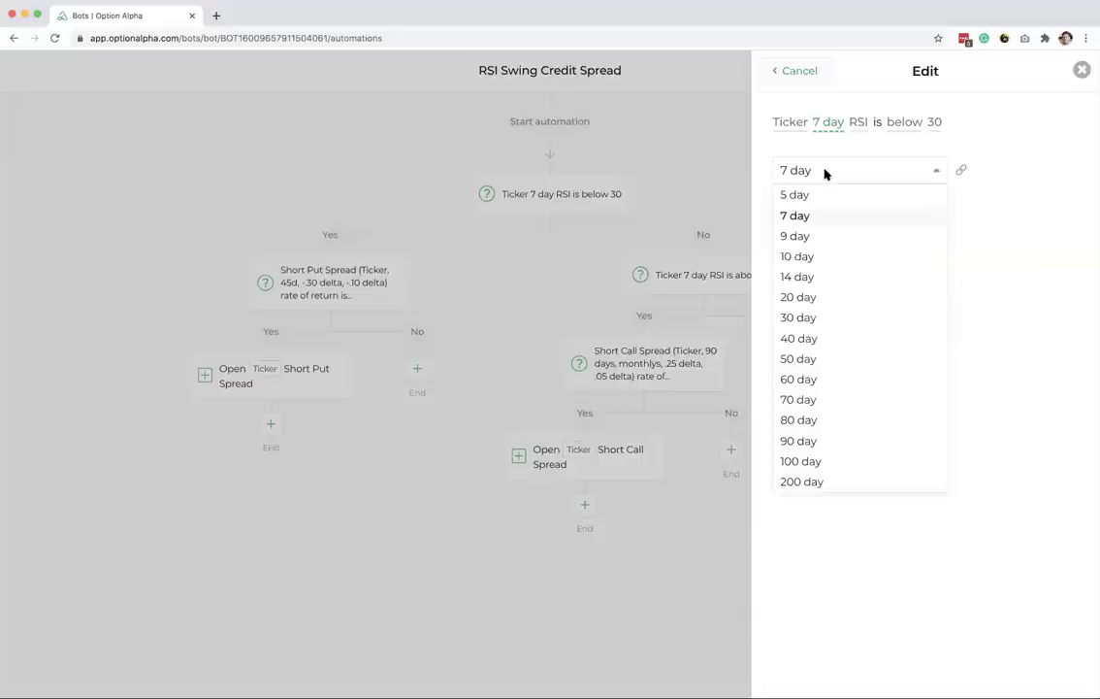
pyautogui.click(809, 275)
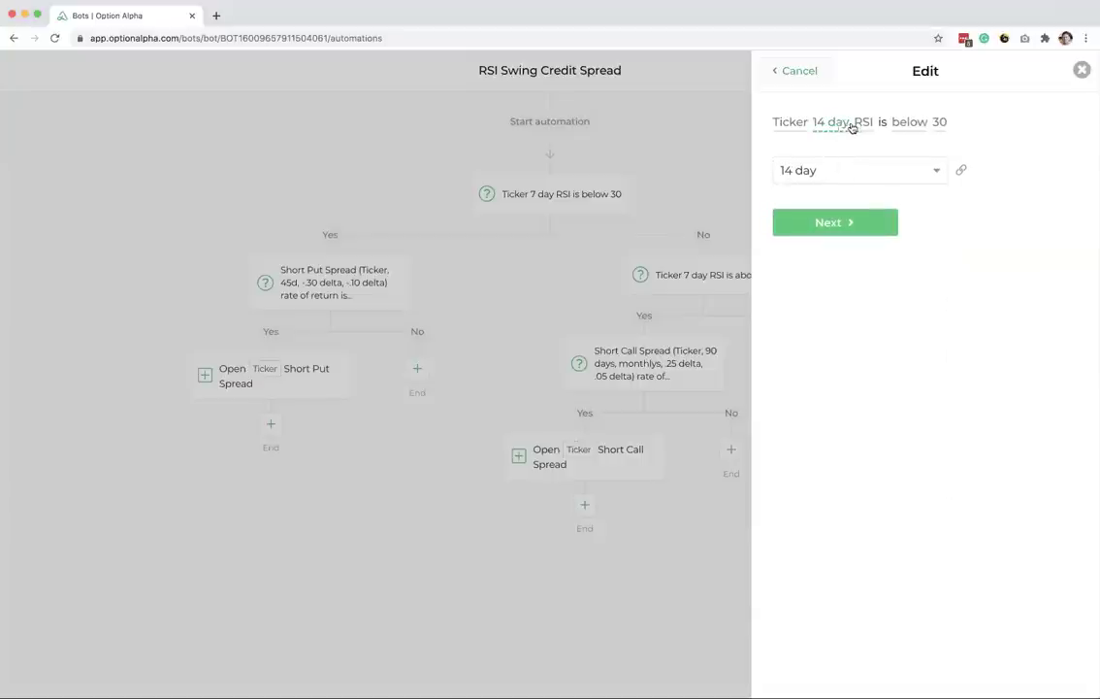
pyautogui.click(845, 171)
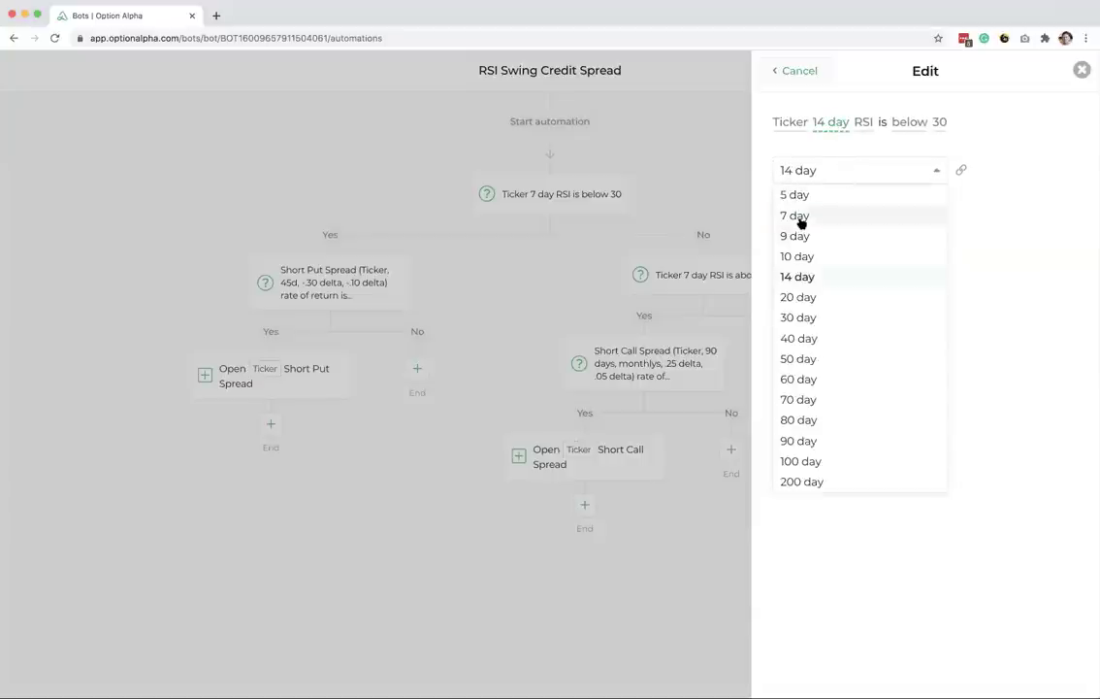
pyautogui.click(801, 217)
# Step: Examine the technical indicators available for the criterion and leave the decision without saving
pyautogui.click(858, 122)
pyautogui.click(851, 175)
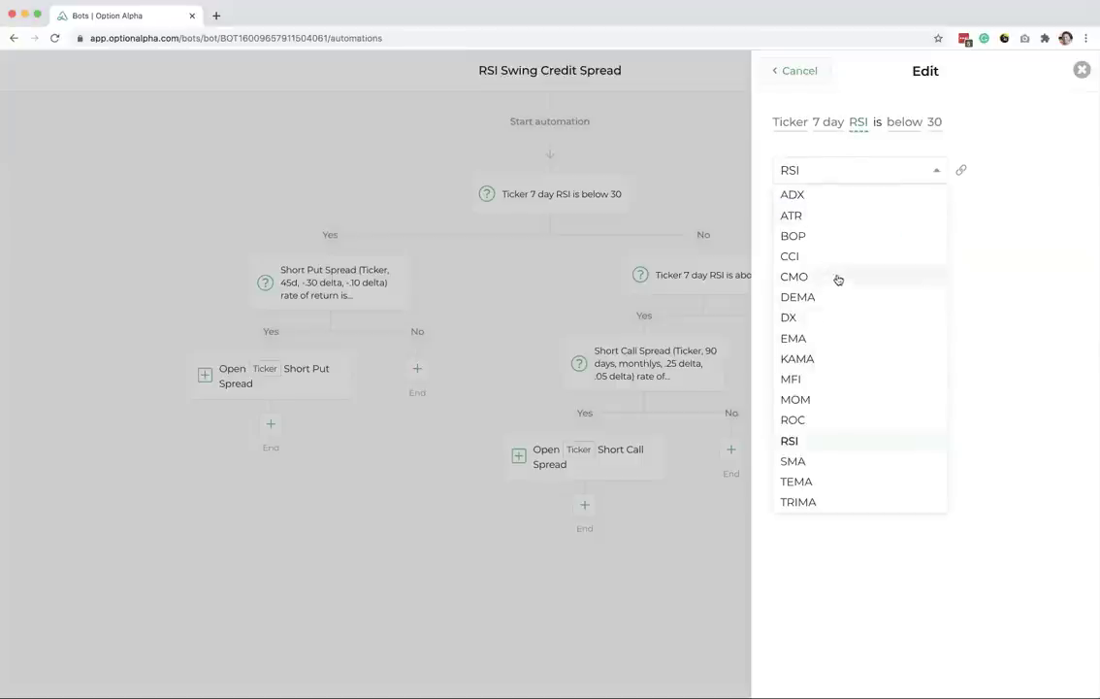
pyautogui.click(841, 150)
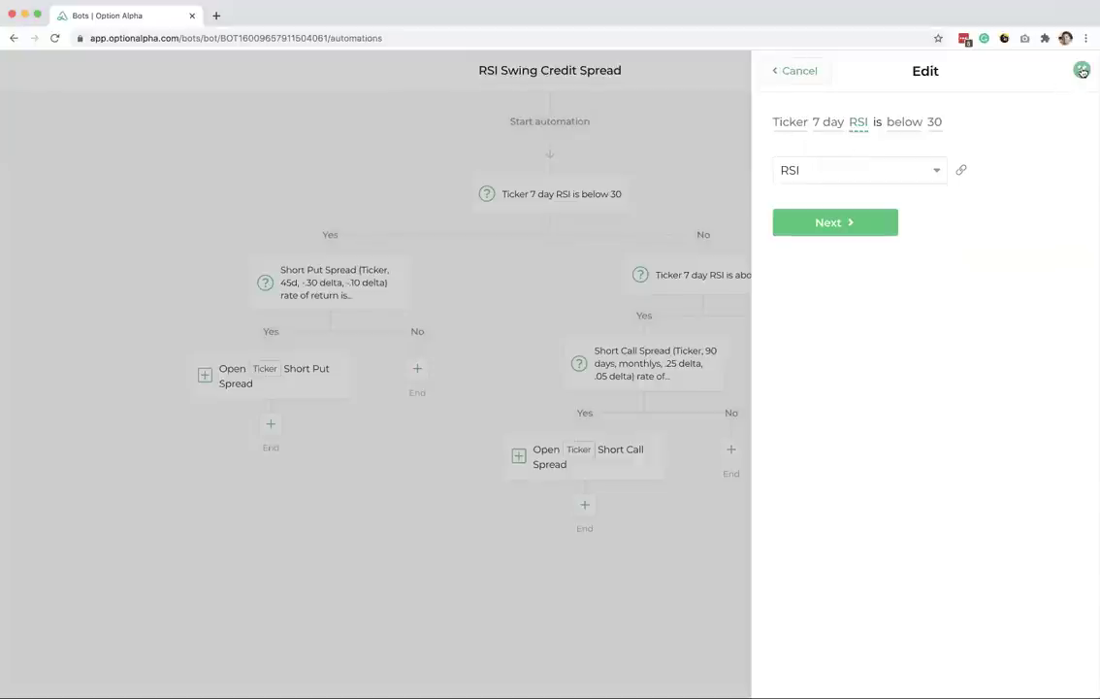
pyautogui.click(1082, 70)
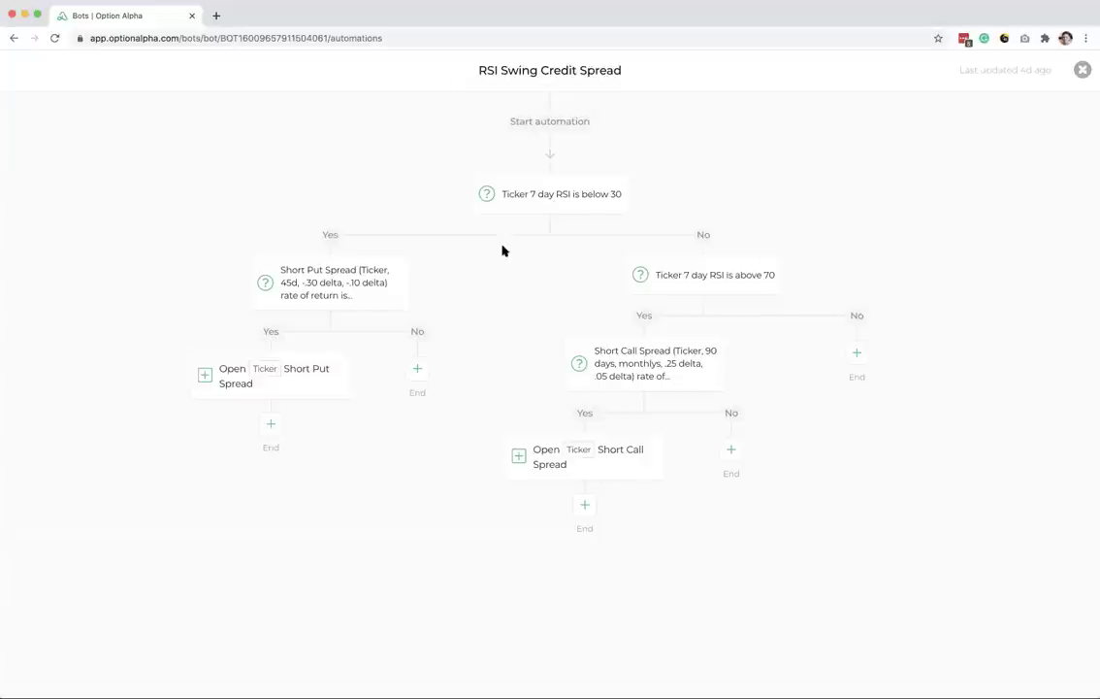
# Step: Review and save the Open Ticker Short Put Spread action, and open the criteria of the Short Put Spread rate-of-return decision
pyautogui.click(290, 369)
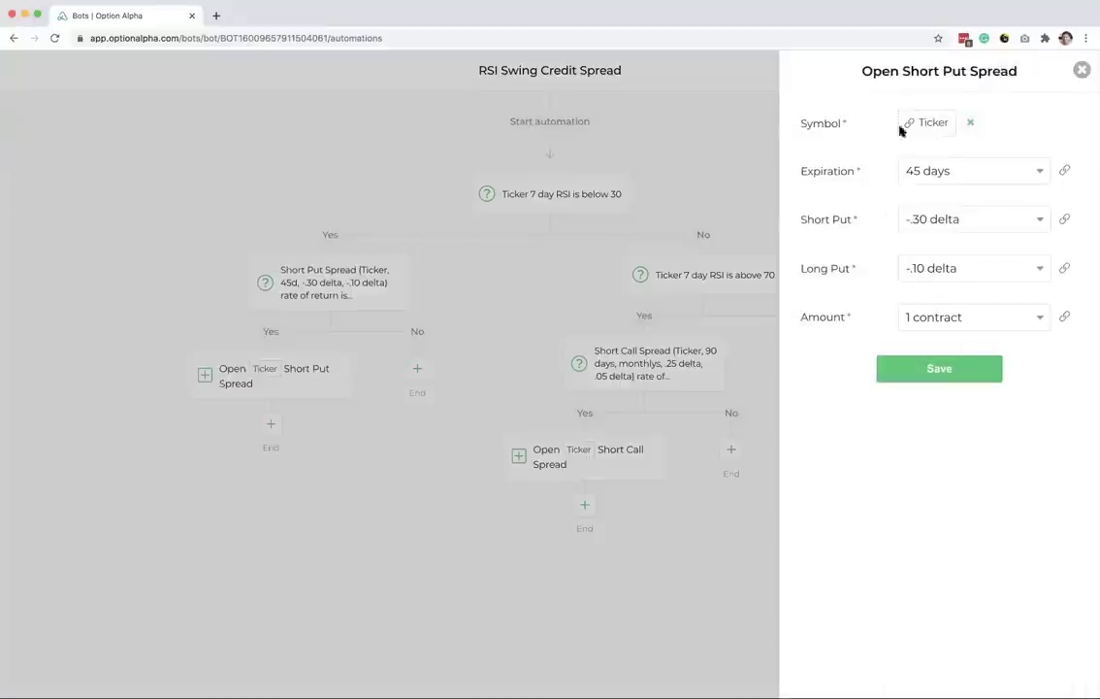
pyautogui.click(897, 365)
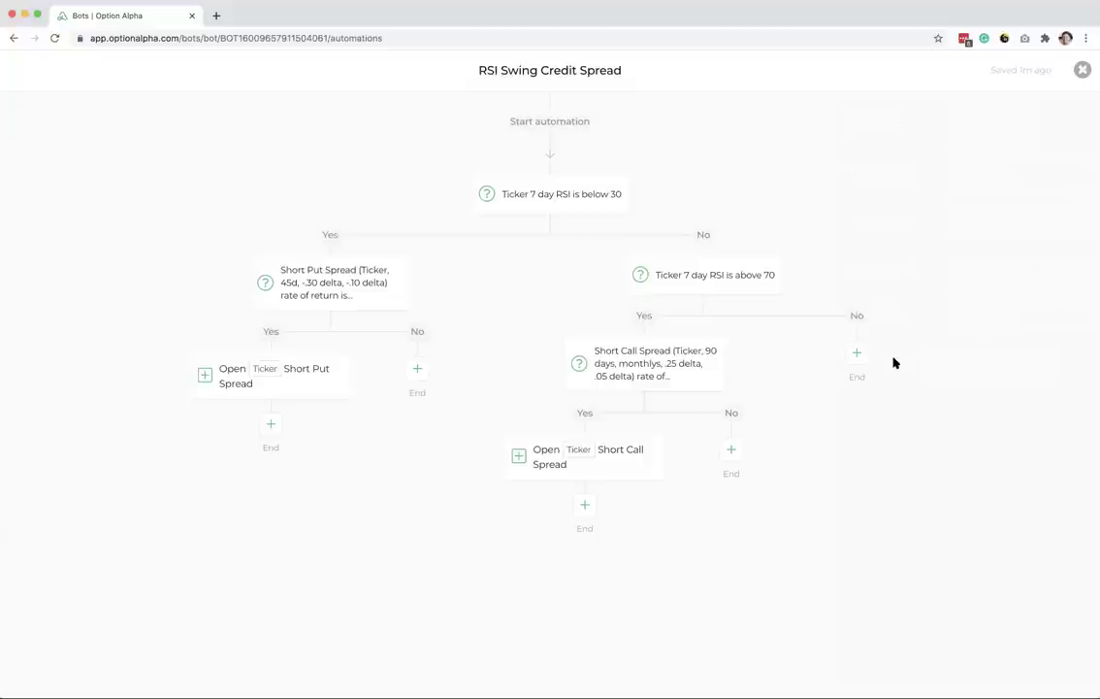
pyautogui.click(361, 278)
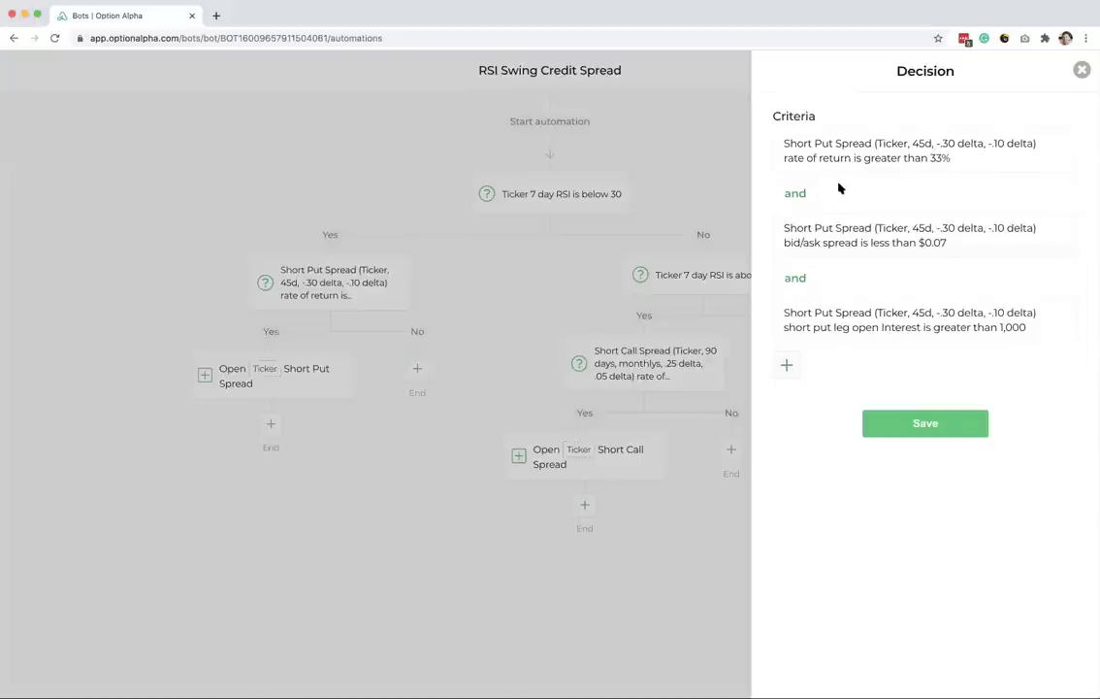
# Step: Examine the Opportunities criteria available for another condition in the Short Put Spread decision, and leave the list without adding one
pyautogui.click(791, 363)
pyautogui.scroll(-5, 838, 307)
pyautogui.scroll(-1, 839, 307)
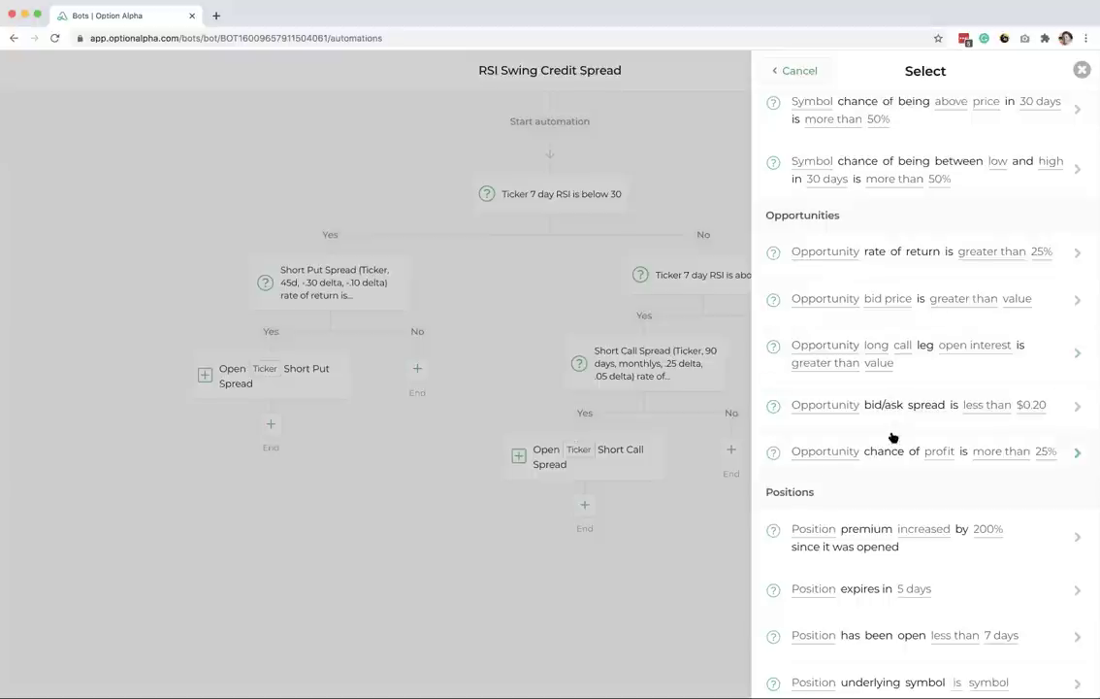
pyautogui.click(827, 82)
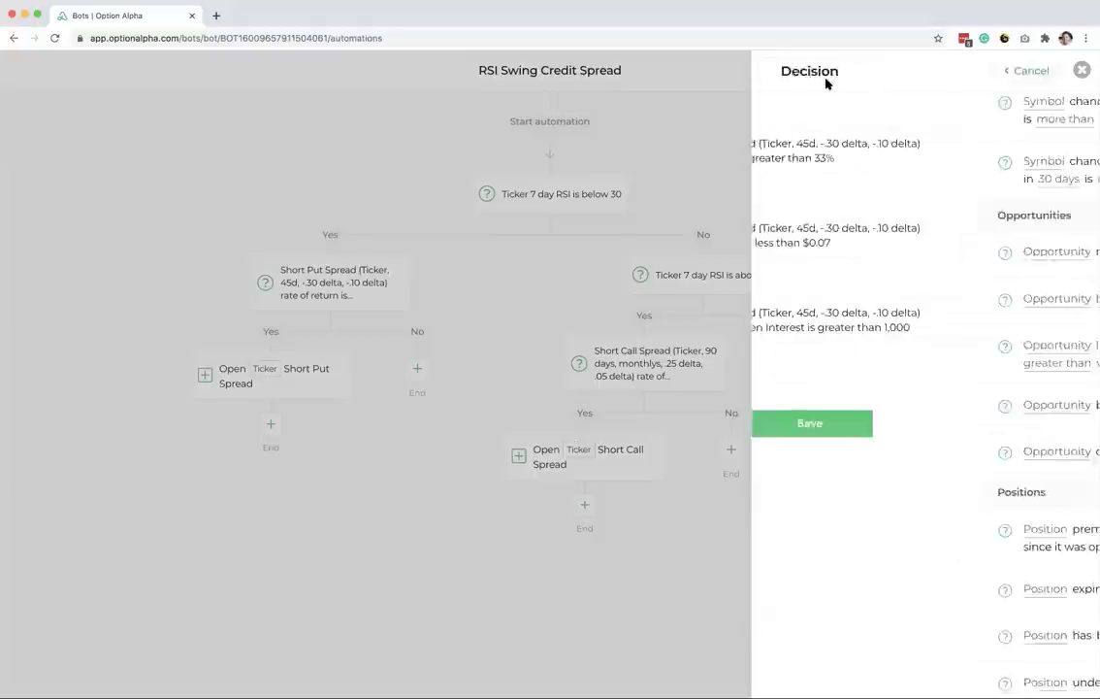
# Step: Review the Short Put Spread's symbol, expiration and delta settings in the rate of return criterion, and save the spread definition
pyautogui.click(858, 165)
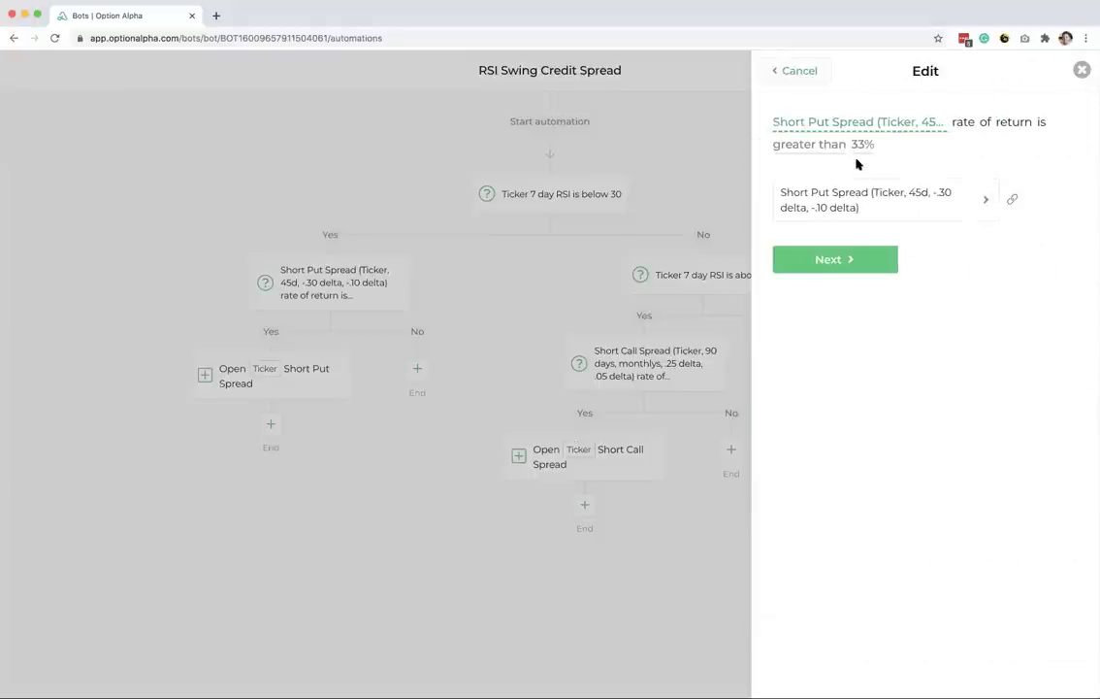
pyautogui.click(855, 206)
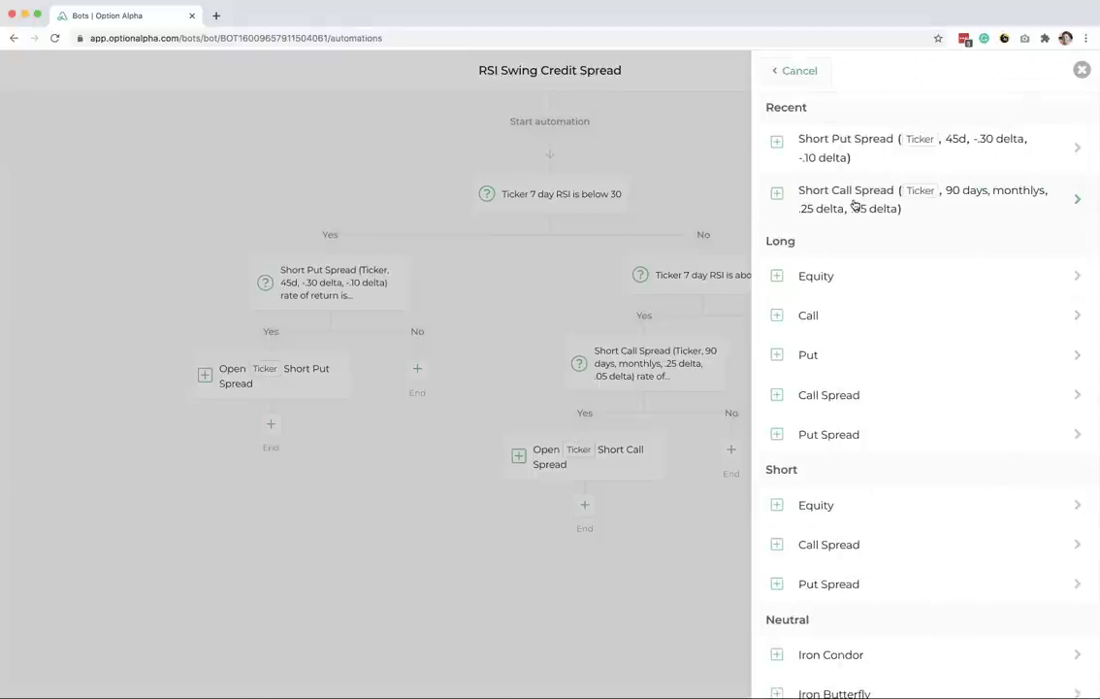
pyautogui.click(847, 154)
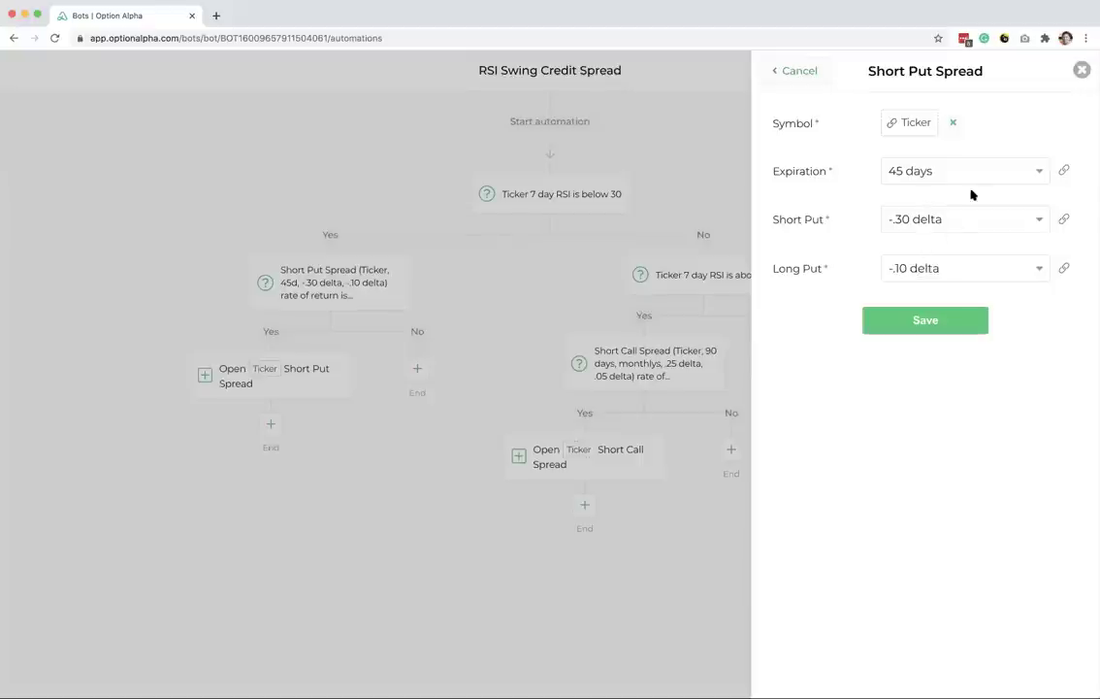
pyautogui.click(904, 321)
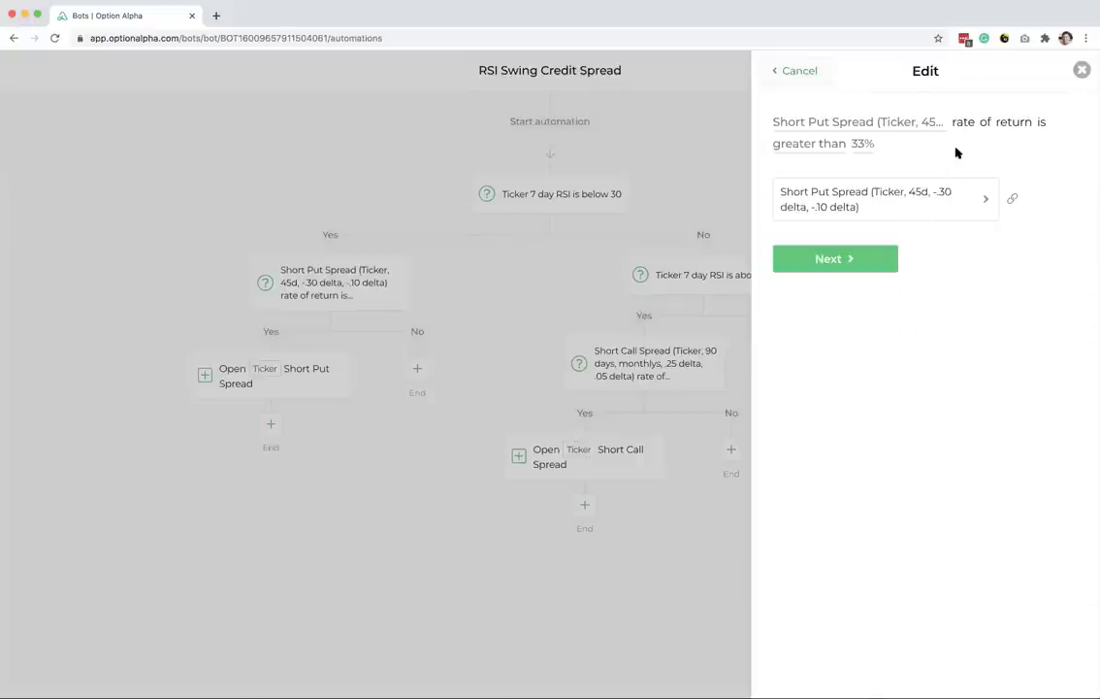
# Step: Try 25% as the rate of return threshold, set it back to 33% and save the criterion
pyautogui.click(868, 145)
pyautogui.doubleClick(845, 185)
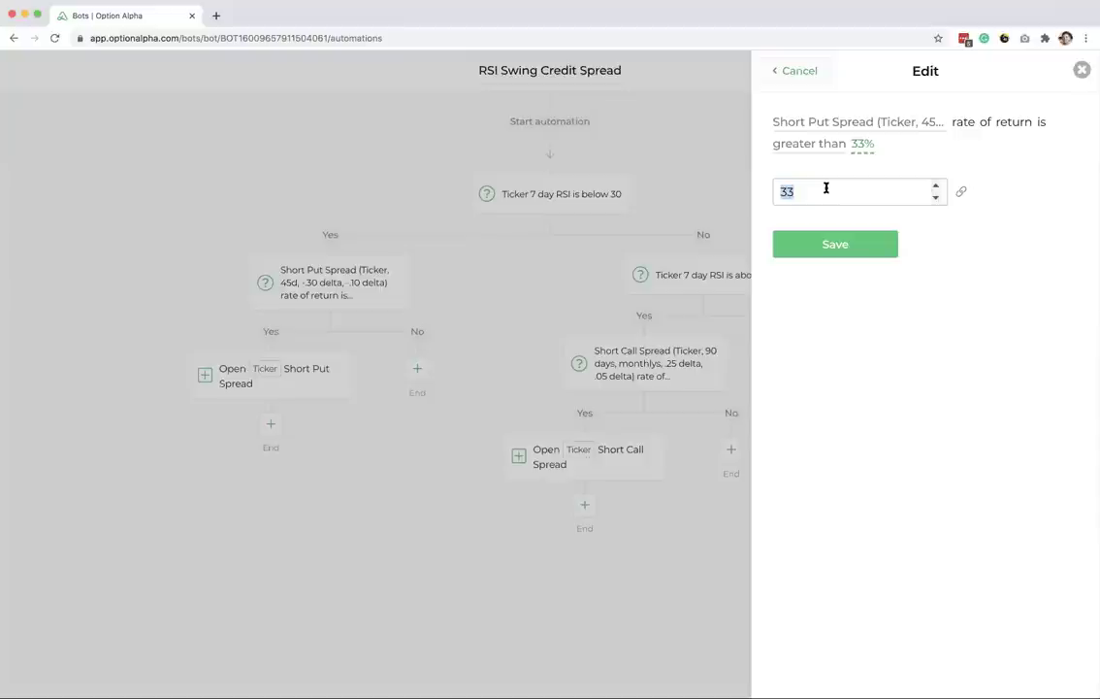
pyautogui.write('25')
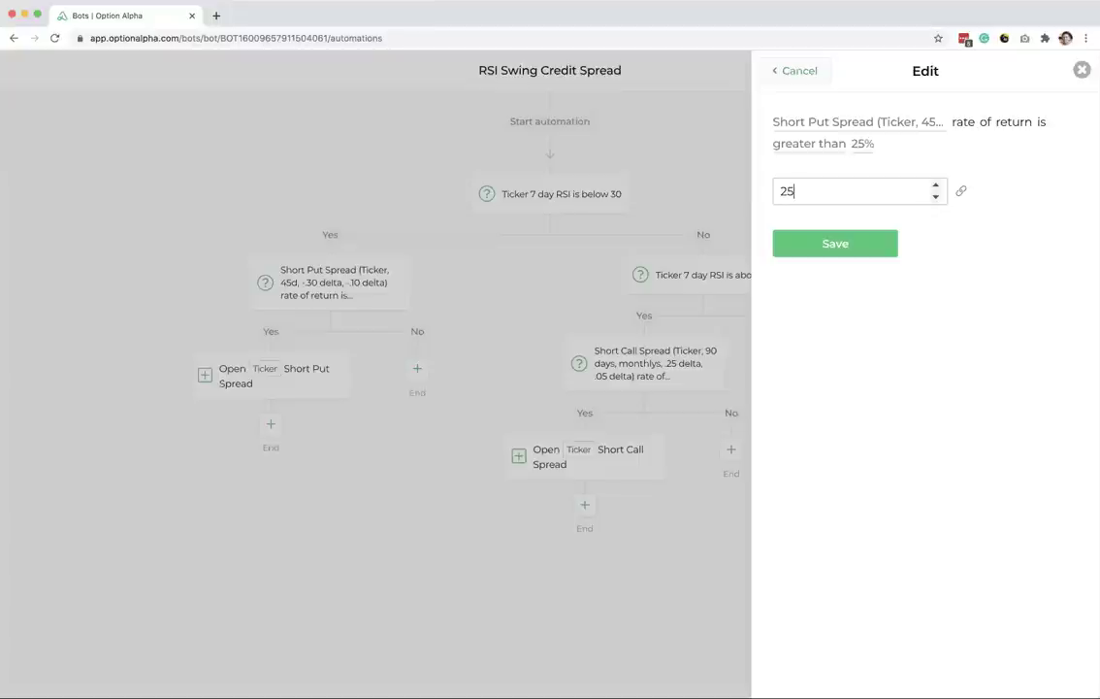
pyautogui.press('BackSpace')
pyautogui.press('BackSpace')
pyautogui.write('33')
pyautogui.click(828, 248)
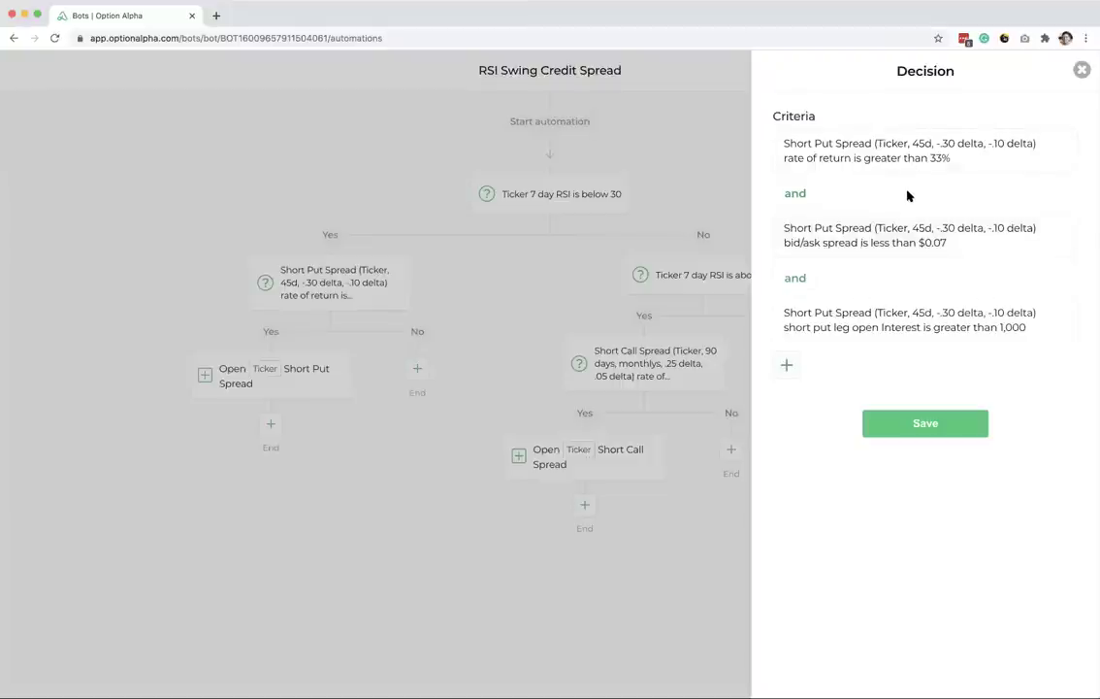
# Step: Try other limits for the Short Put Spread's bid/ask spread criterion, set it back to $0.07 and save
pyautogui.click(890, 241)
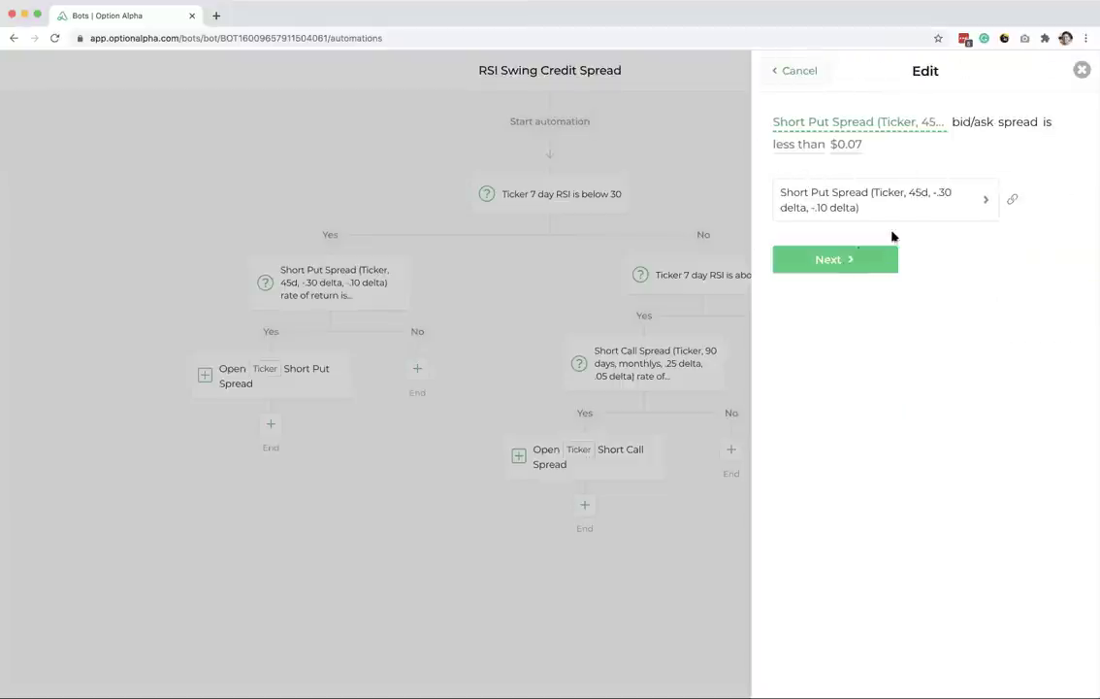
pyautogui.click(848, 145)
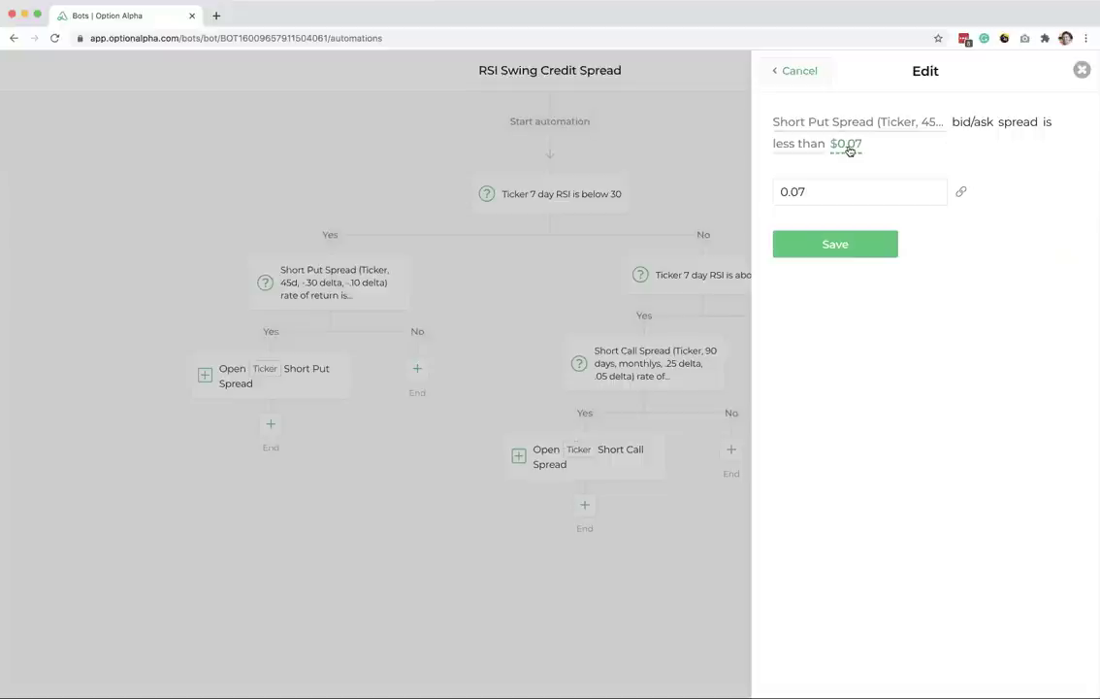
pyautogui.doubleClick(840, 189)
pyautogui.click(840, 189)
pyautogui.press('BackSpace')
pyautogui.write('6')
pyautogui.press('BackSpace')
pyautogui.write('8')
pyautogui.press('BackSpace')
pyautogui.write('7')
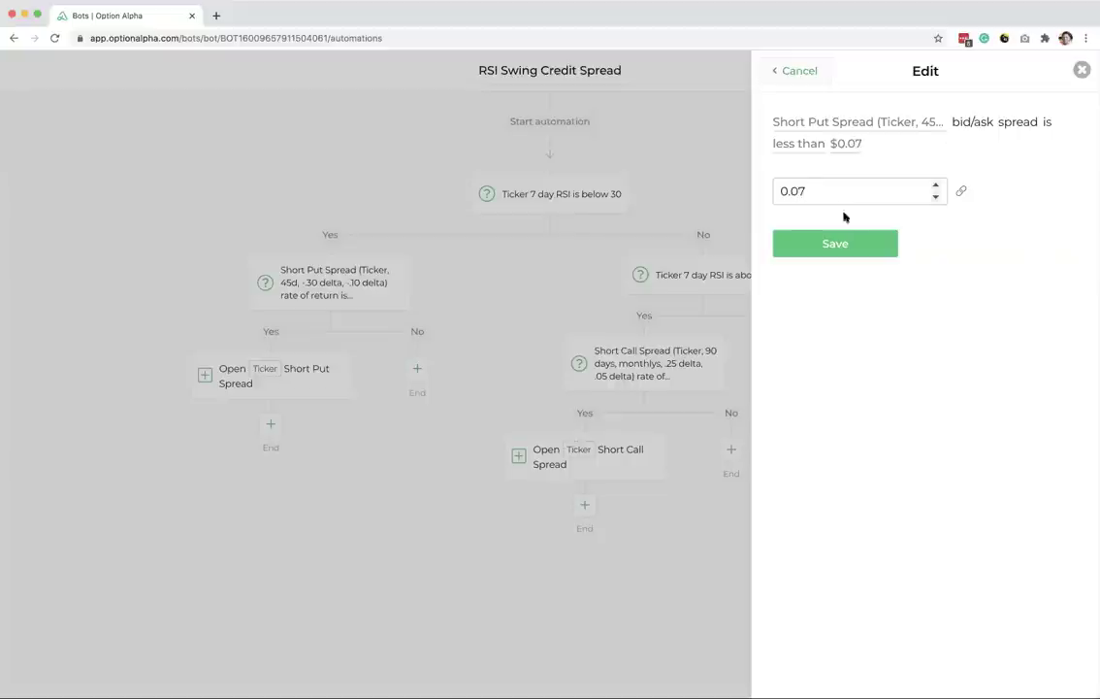
pyautogui.click(835, 243)
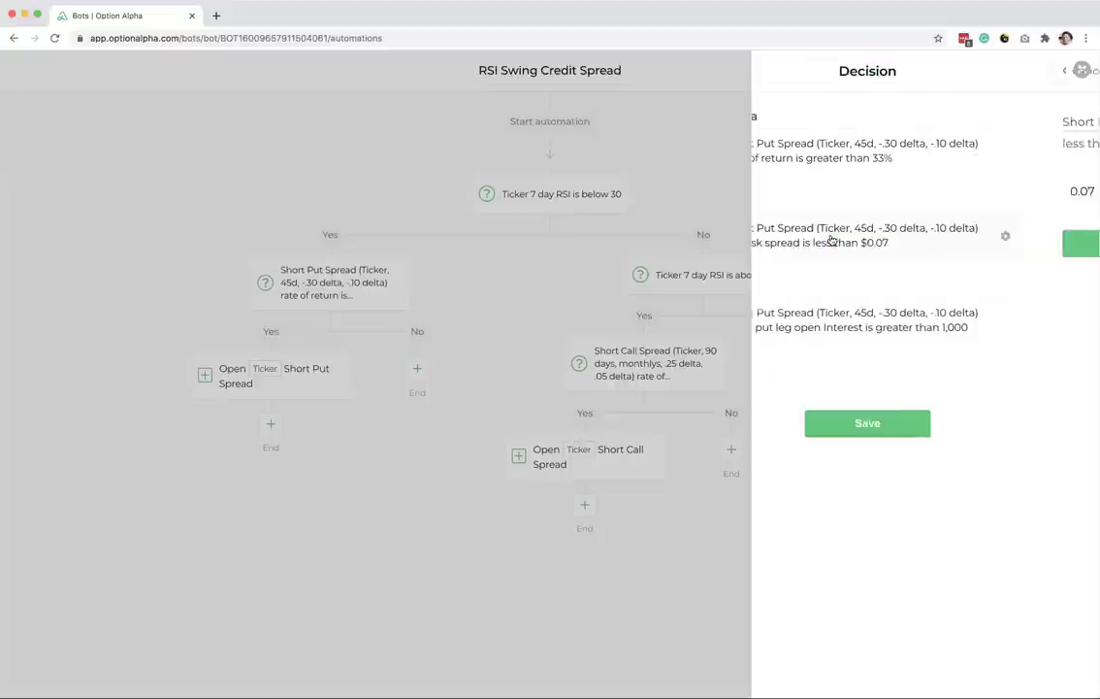
# Step: Examine the leg type, metric and threshold options of the short put leg open interest criterion, and save the decision
pyautogui.click(849, 329)
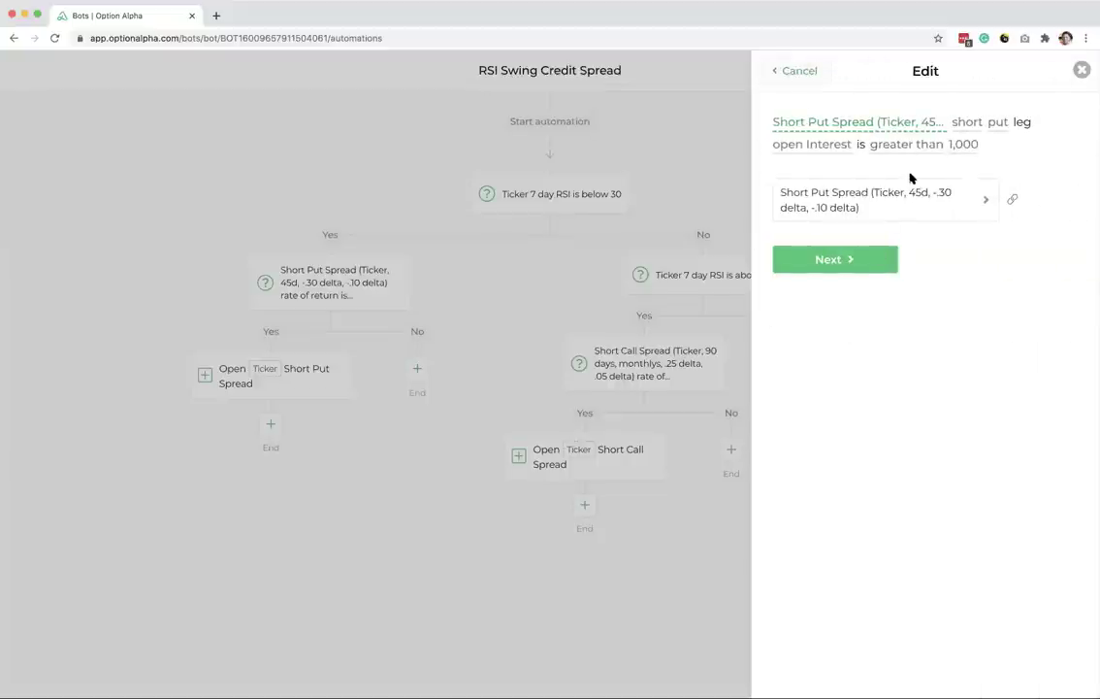
pyautogui.click(965, 123)
pyautogui.click(994, 129)
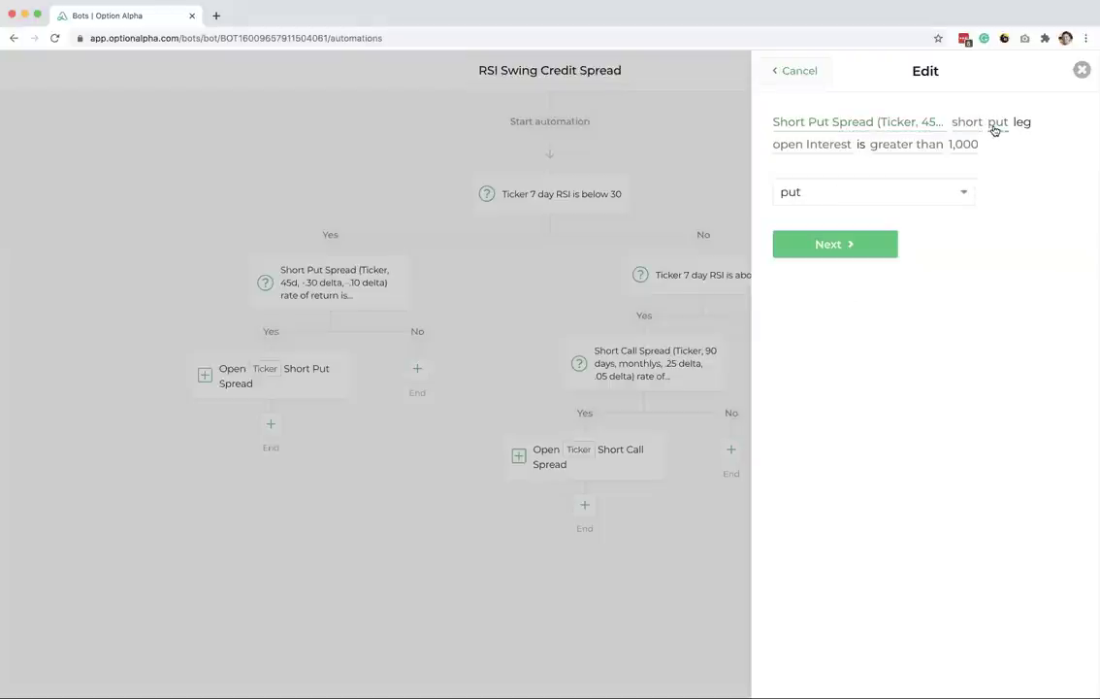
pyautogui.click(924, 188)
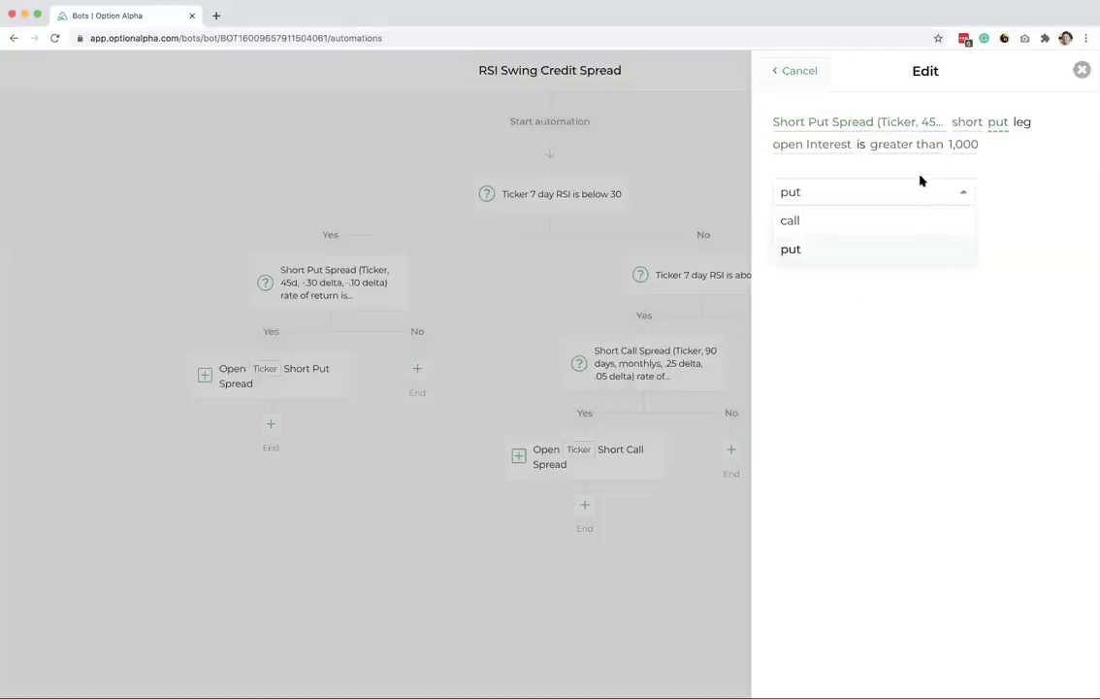
pyautogui.click(921, 163)
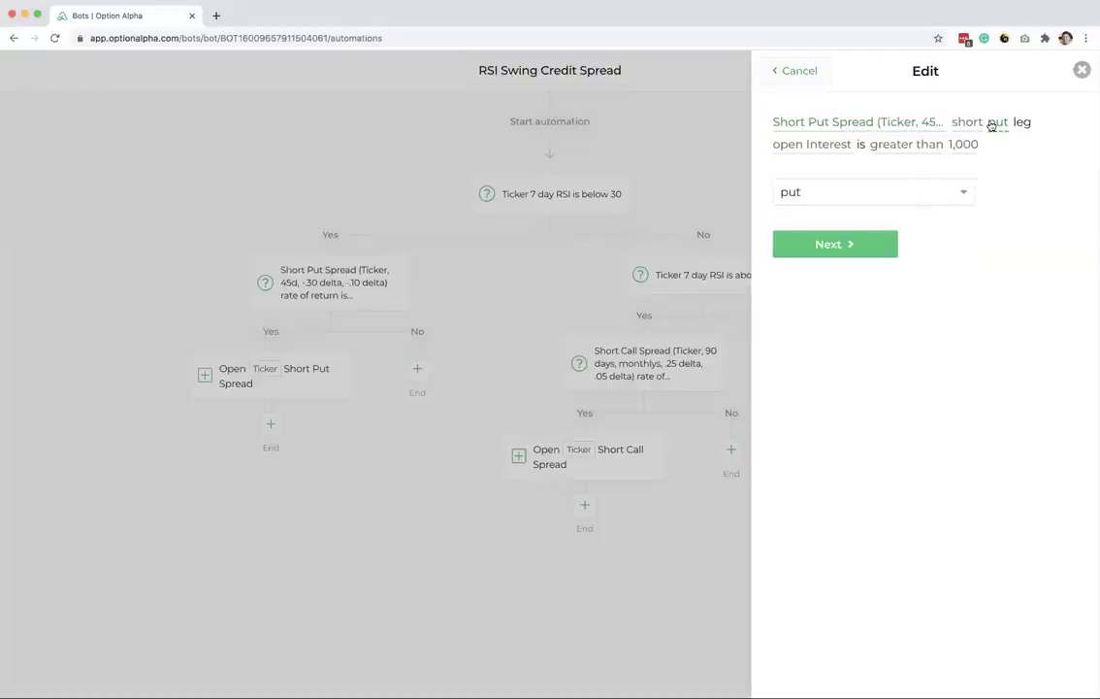
pyautogui.click(828, 145)
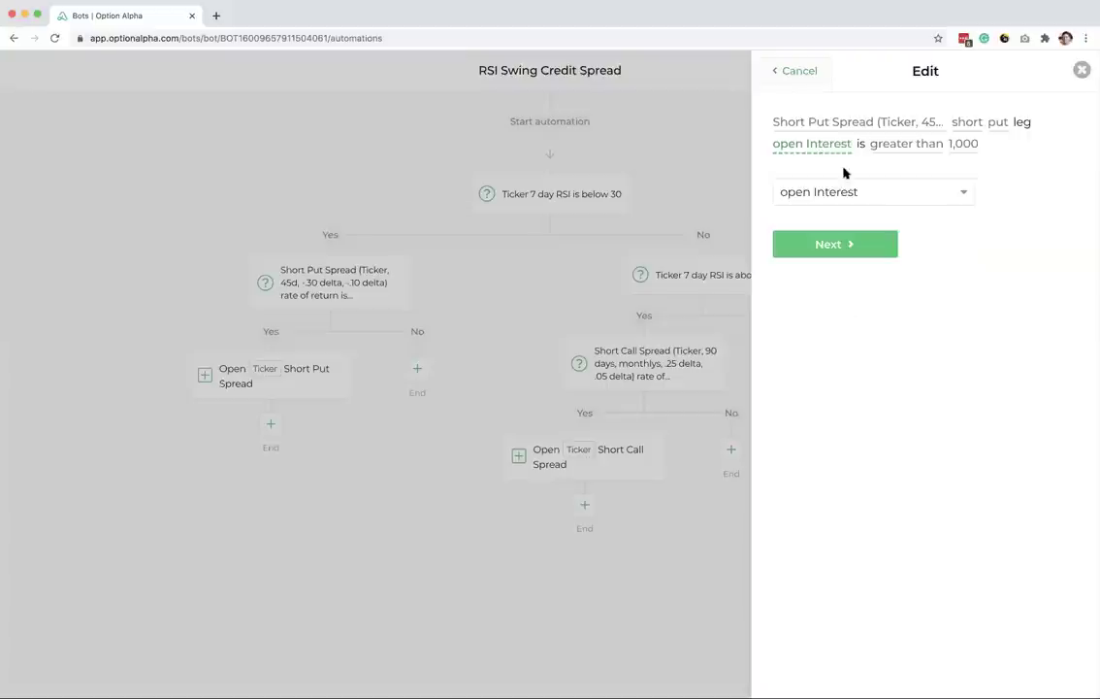
pyautogui.click(857, 194)
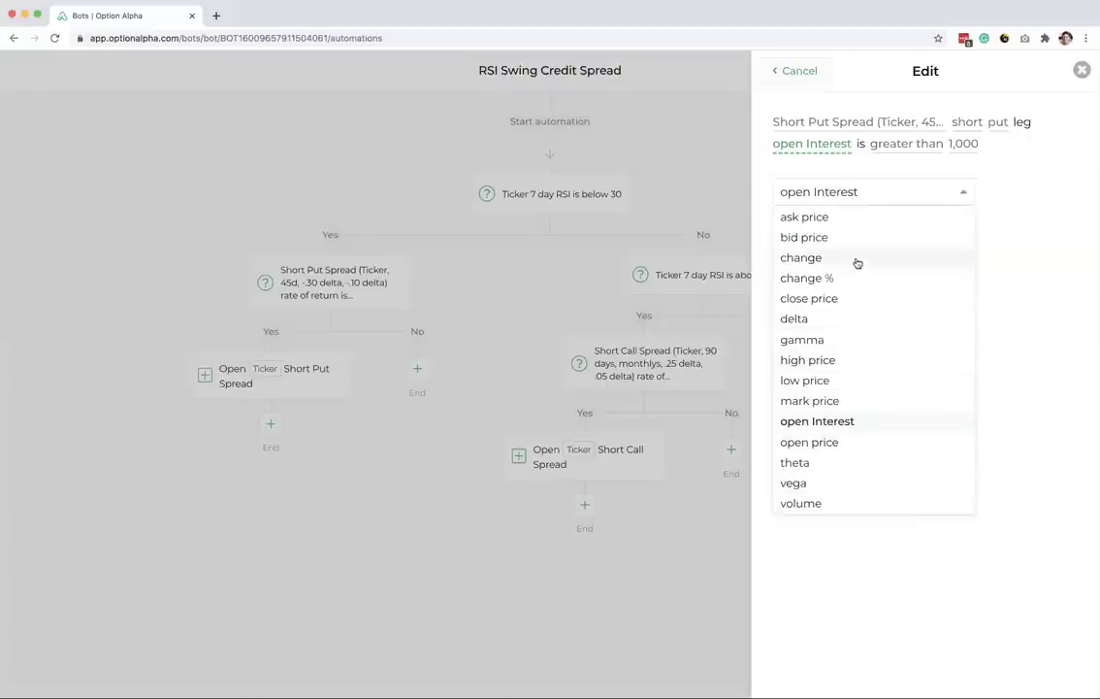
pyautogui.click(861, 173)
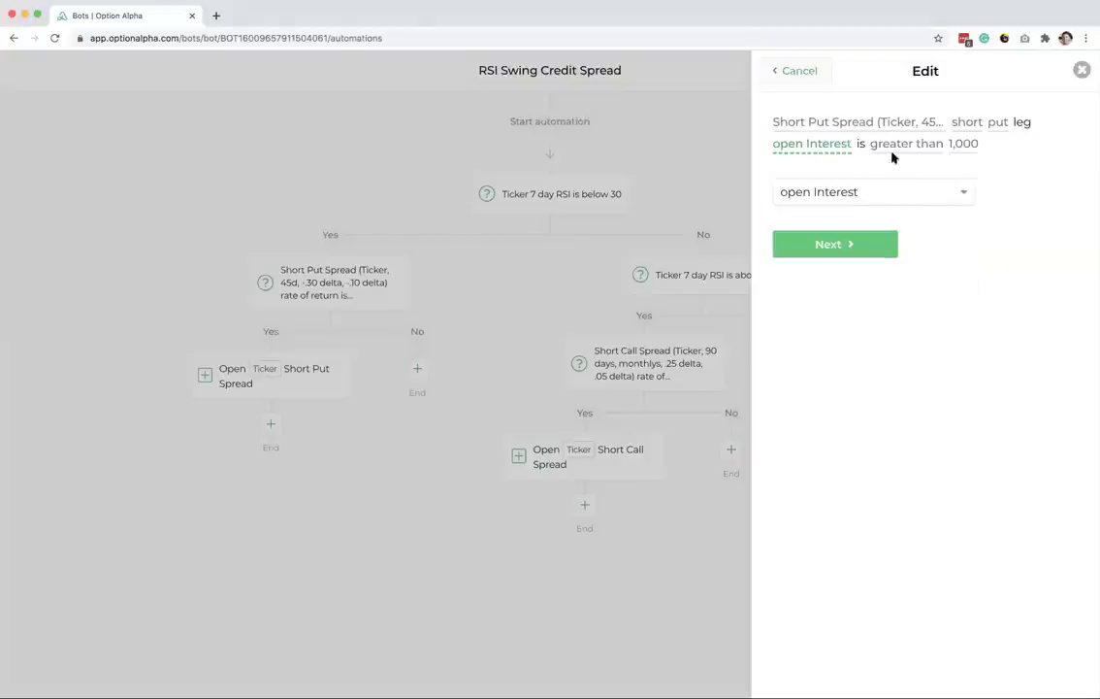
pyautogui.click(964, 146)
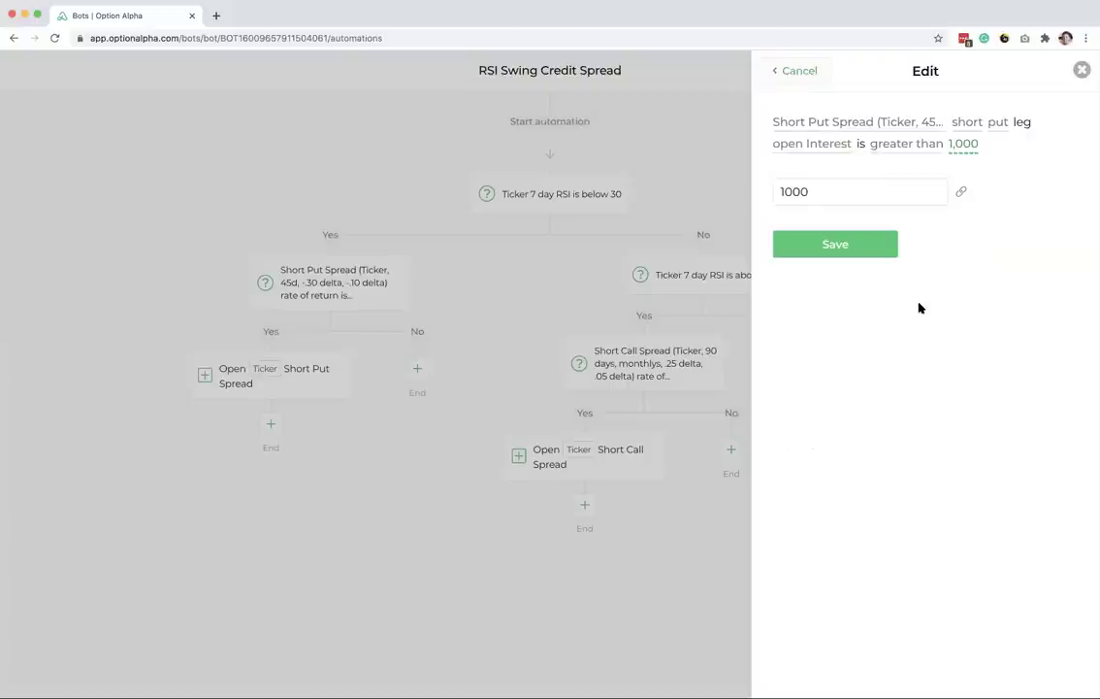
pyautogui.click(840, 243)
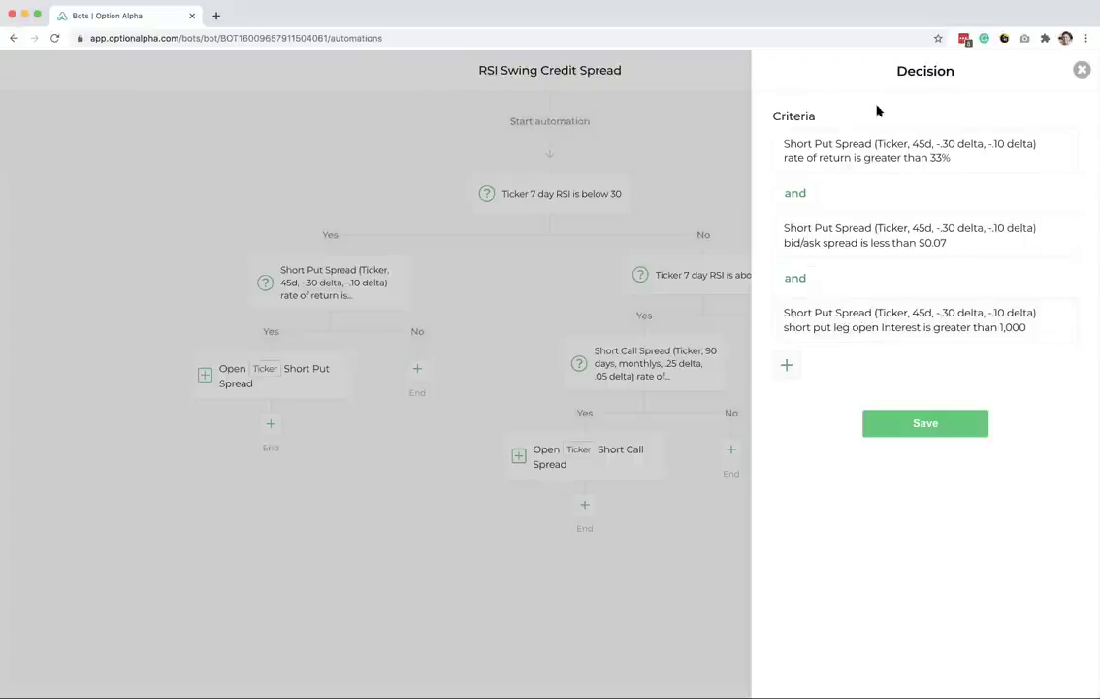
pyautogui.click(913, 423)
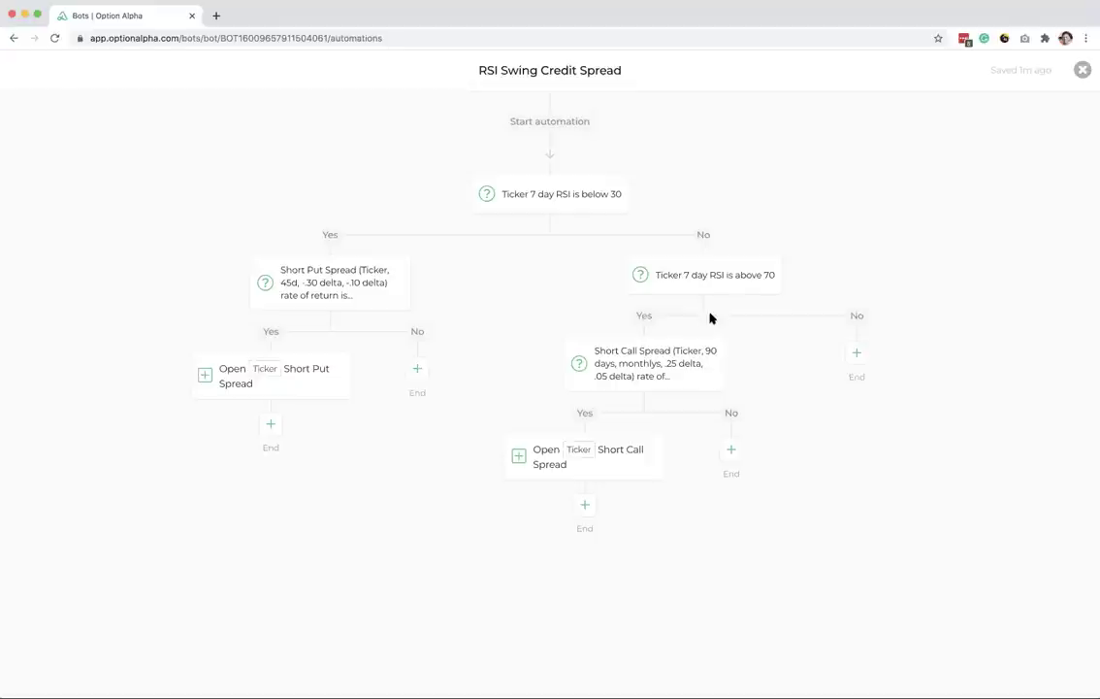
# Step: Review the Open Ticker Short Call Spread action and its decision's rate of return criterion, and leave the automation editor
pyautogui.click(592, 462)
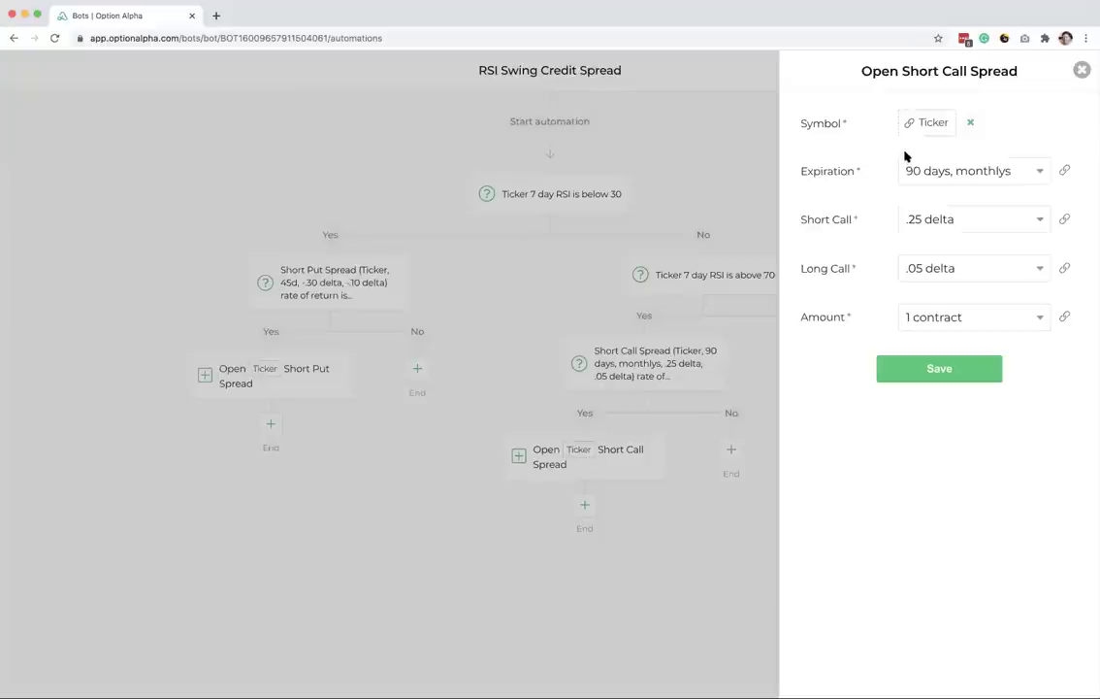
pyautogui.click(1079, 70)
pyautogui.click(662, 366)
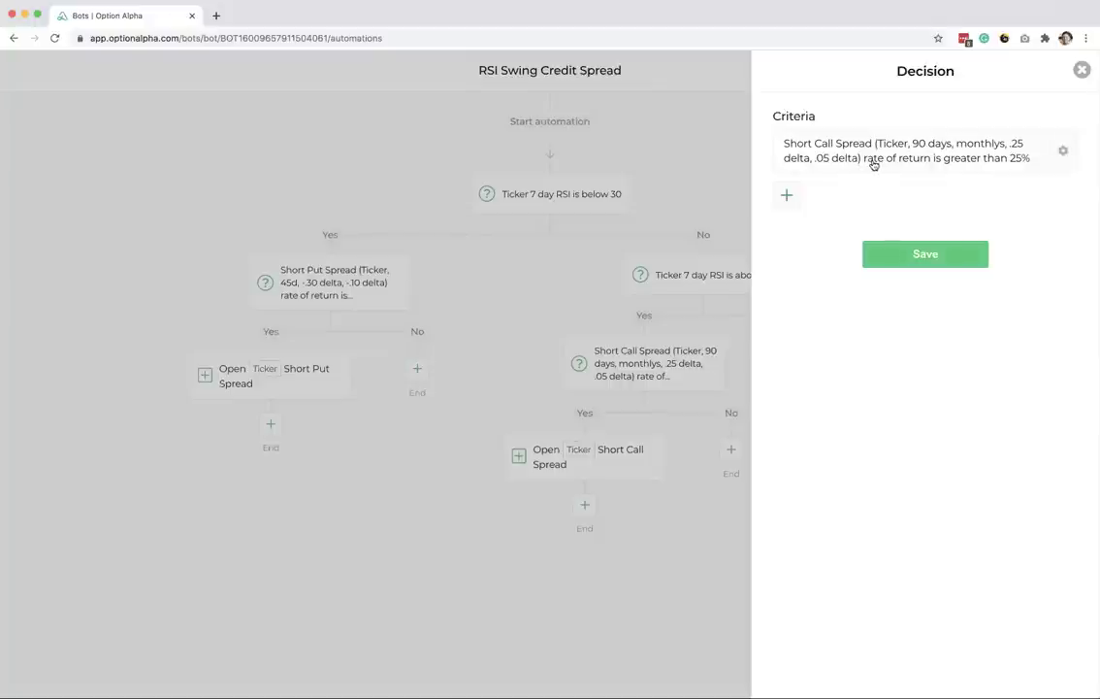
pyautogui.click(873, 163)
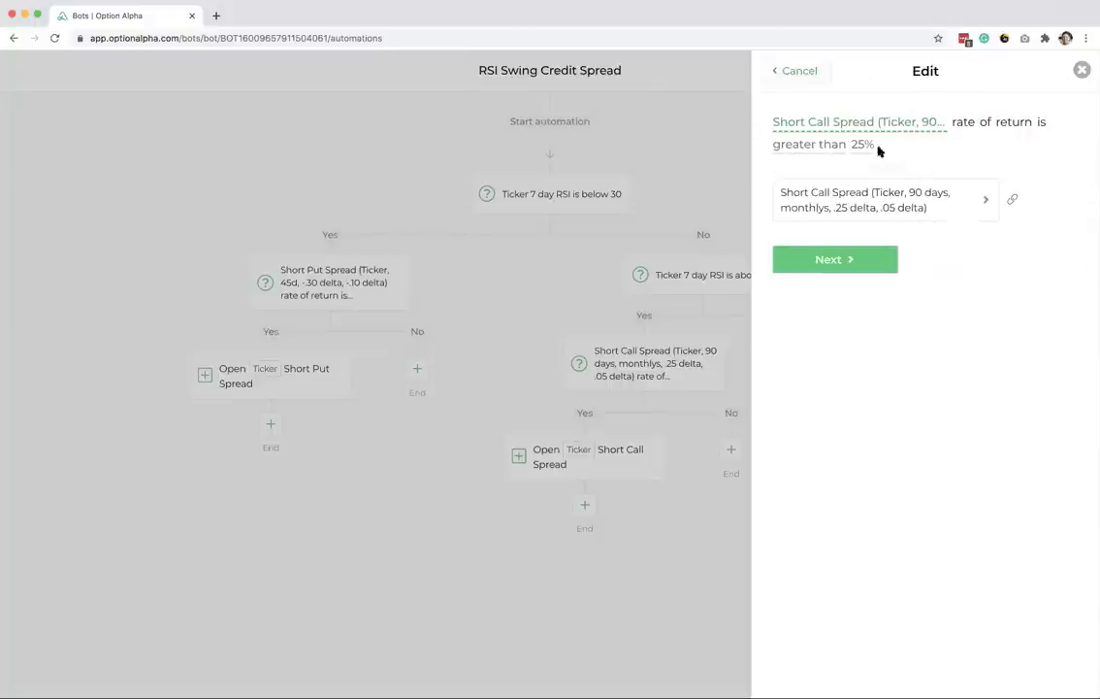
pyautogui.click(861, 145)
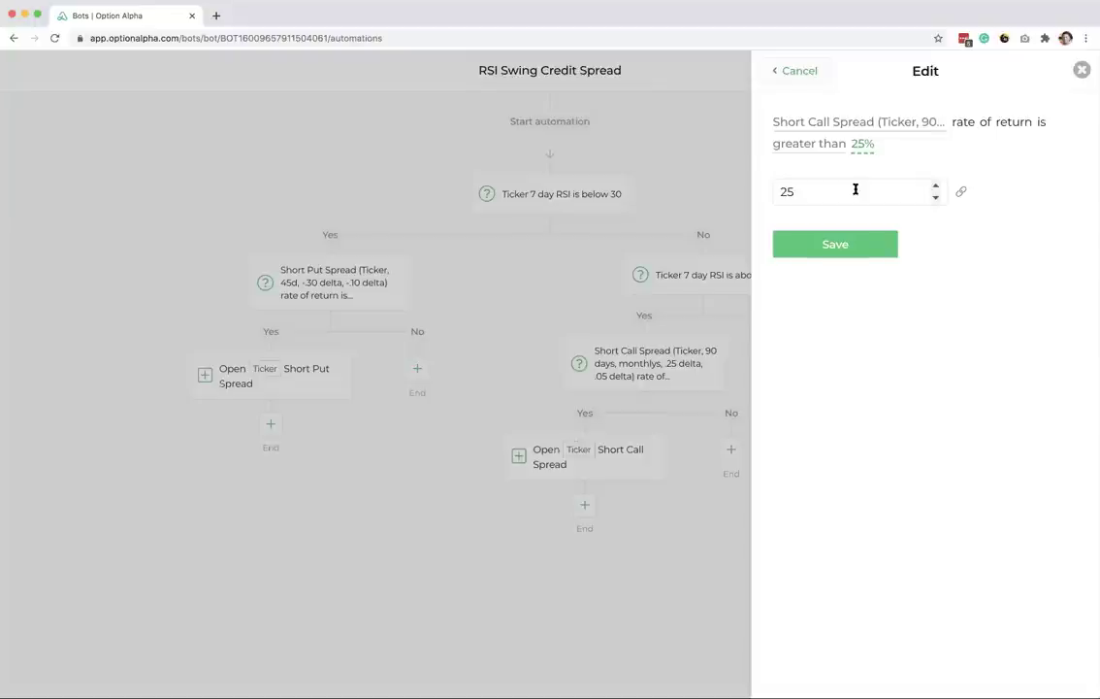
pyautogui.click(837, 243)
pyautogui.click(899, 254)
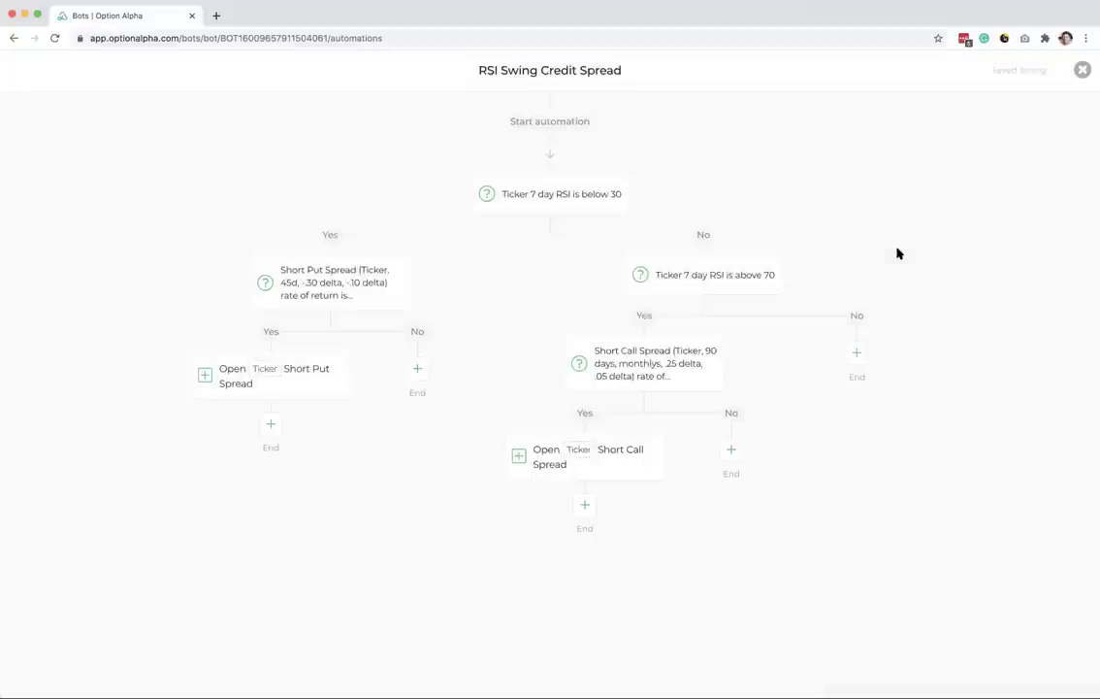
pyautogui.moveTo(593, 482)
pyautogui.moveTo(646, 388)
pyautogui.click(1082, 71)
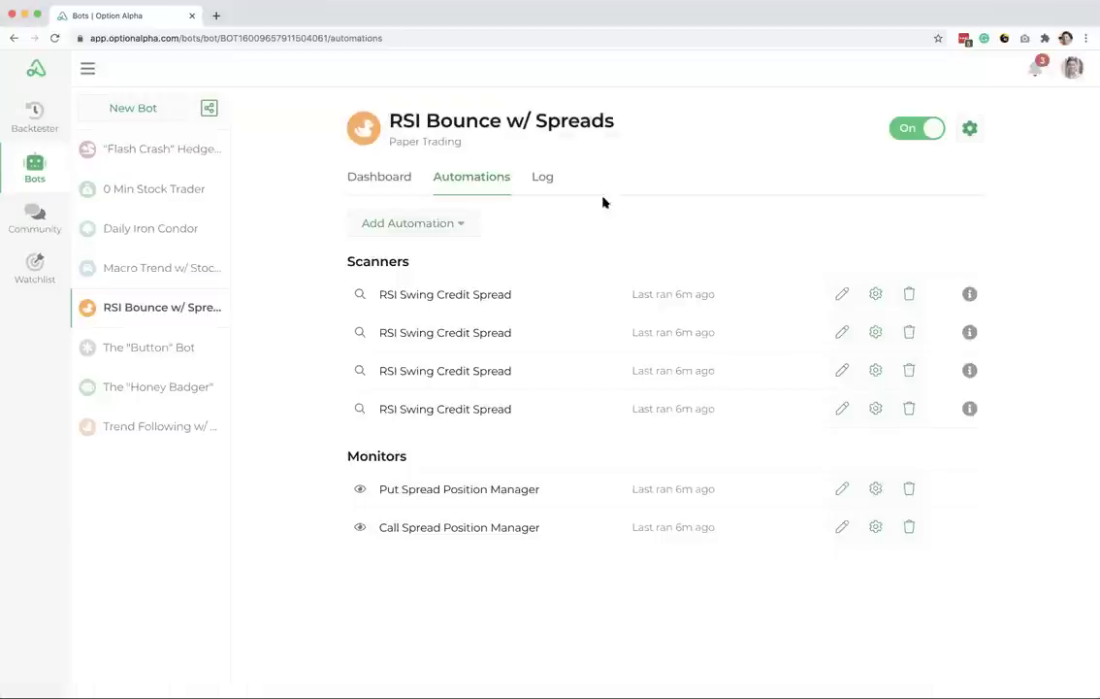
# Step: Examine the details of the 1:00pm and 12:30pm RSI Swing Credit Spread runs in the bot's log, and return to its automations
pyautogui.click(541, 180)
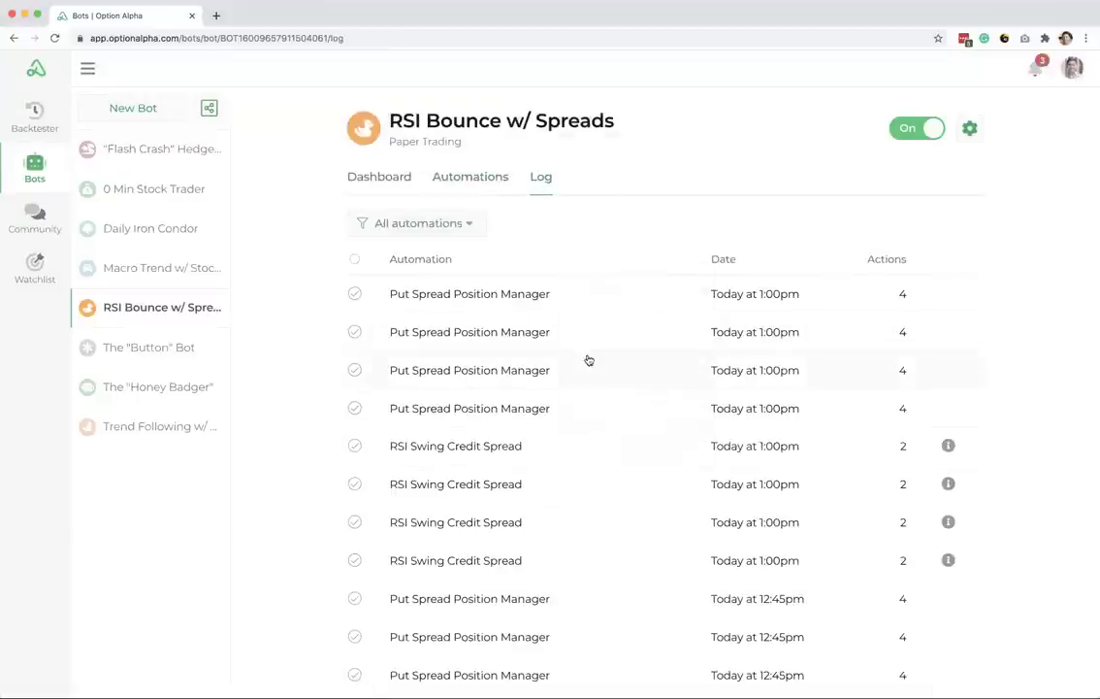
pyautogui.click(656, 454)
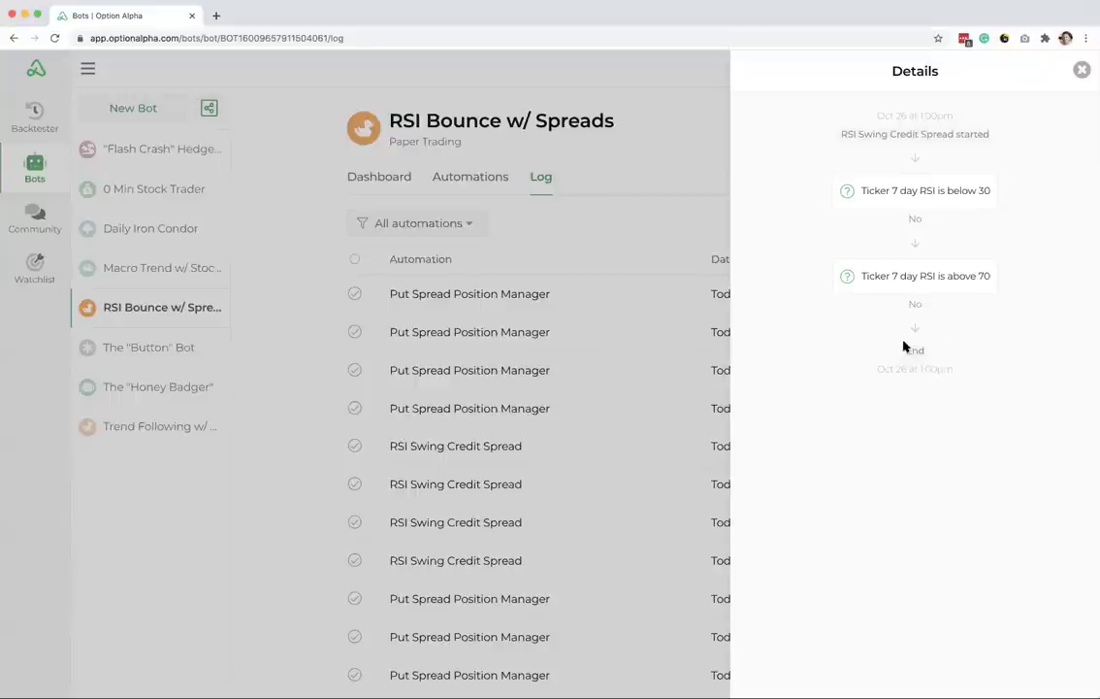
pyautogui.click(1082, 70)
pyautogui.scroll(-10, 679, 390)
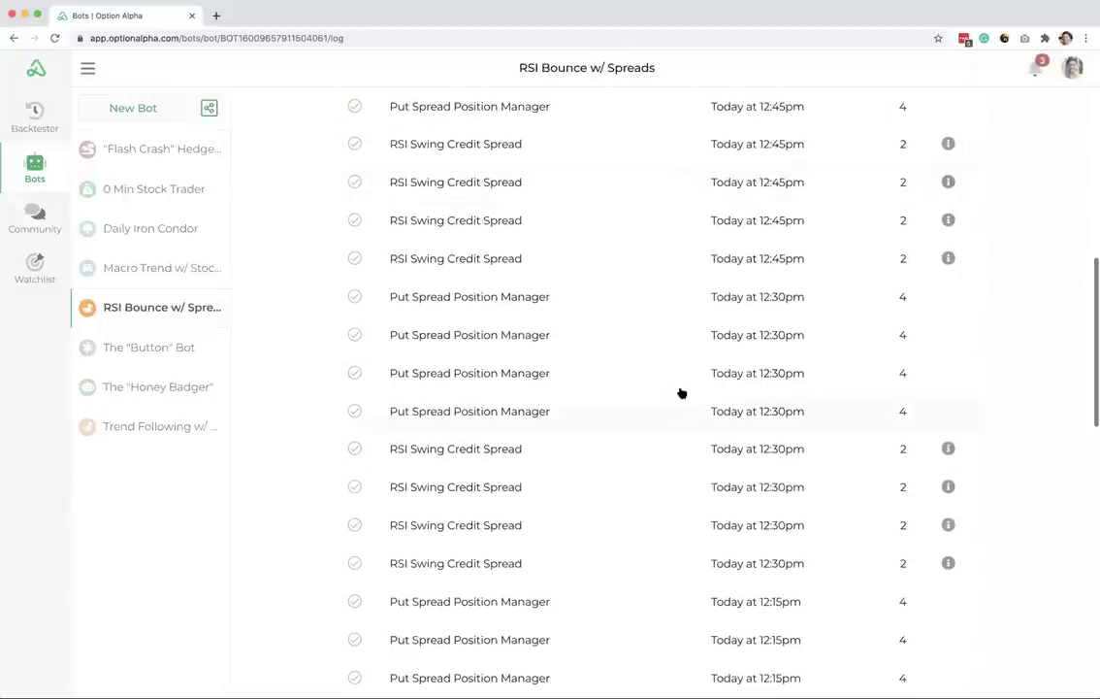
pyautogui.click(664, 486)
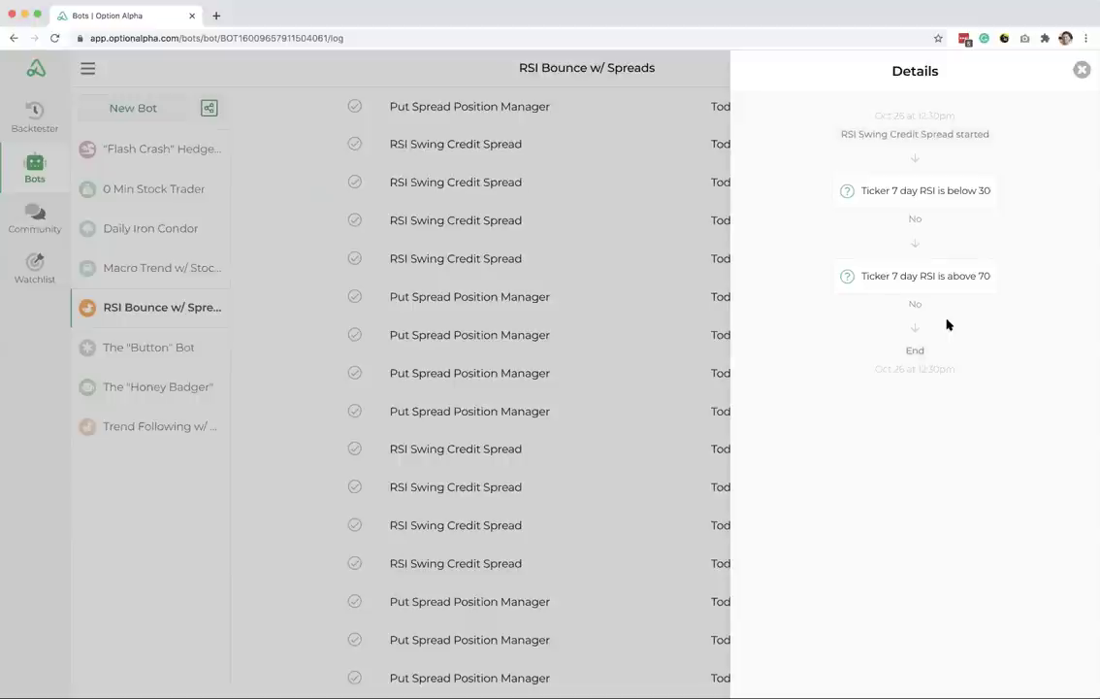
pyautogui.click(1083, 74)
pyautogui.scroll(10, 707, 314)
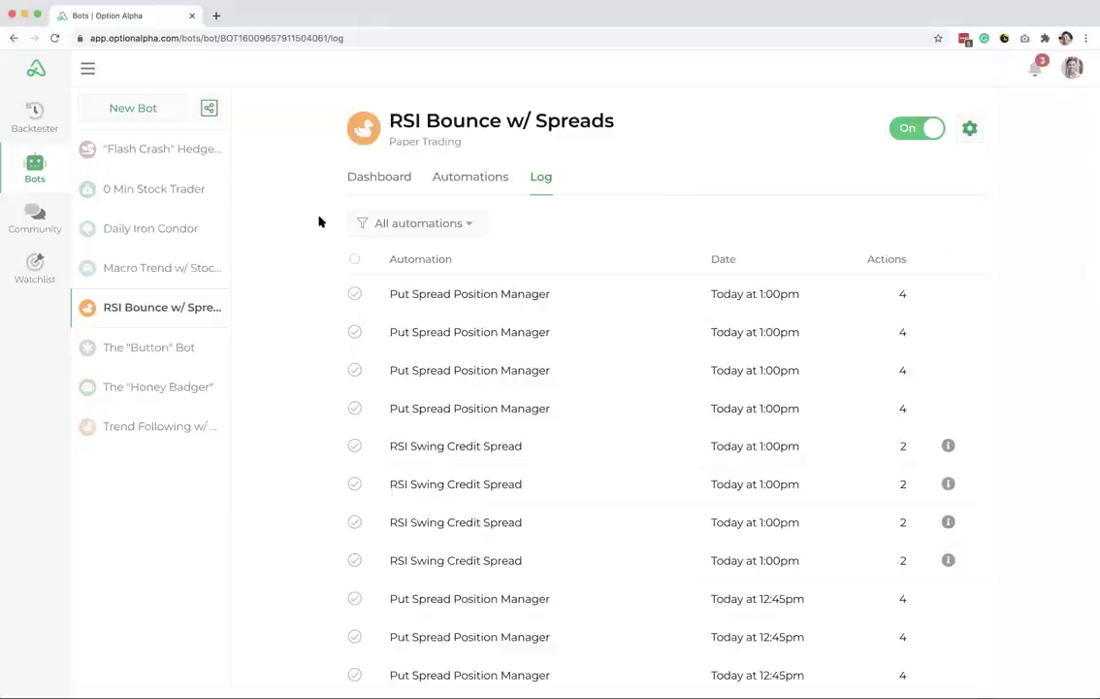
pyautogui.click(463, 181)
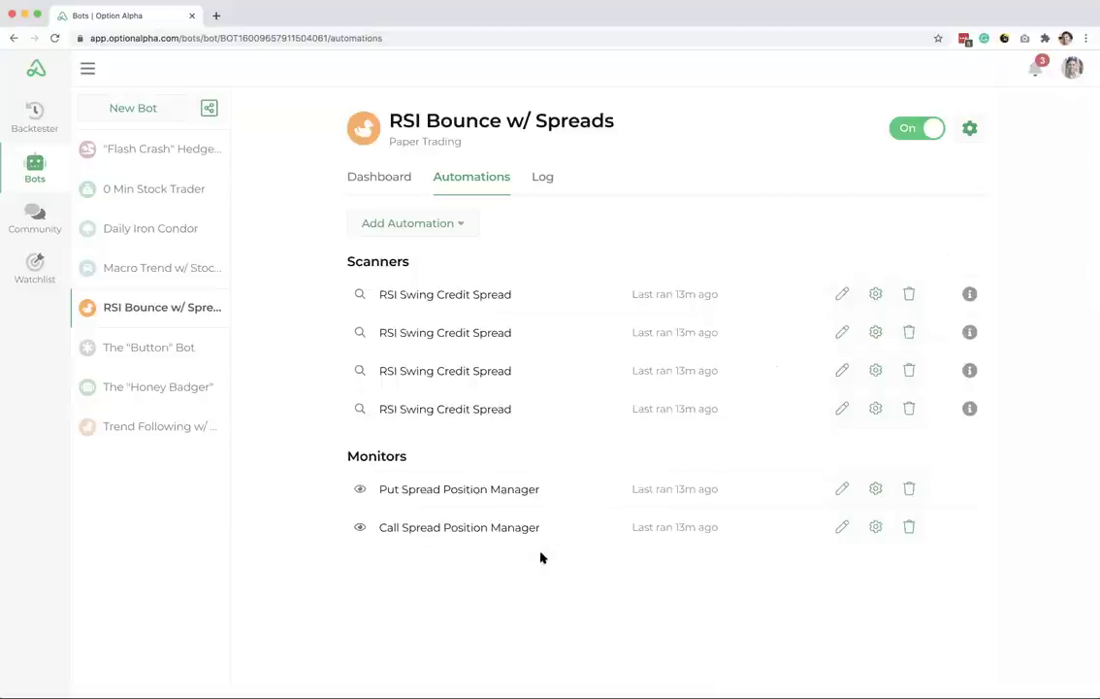
# Step: Review the decision tree of the Put Spread Position Manager monitor and leave the automation editor
pyautogui.click(842, 489)
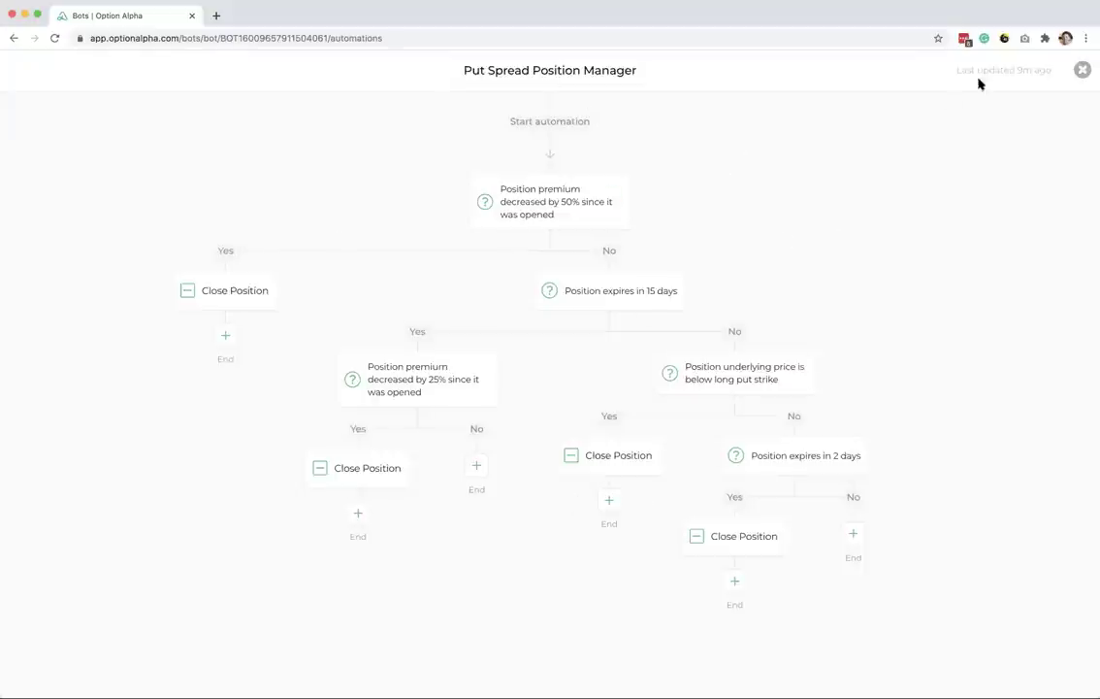
pyautogui.click(1081, 70)
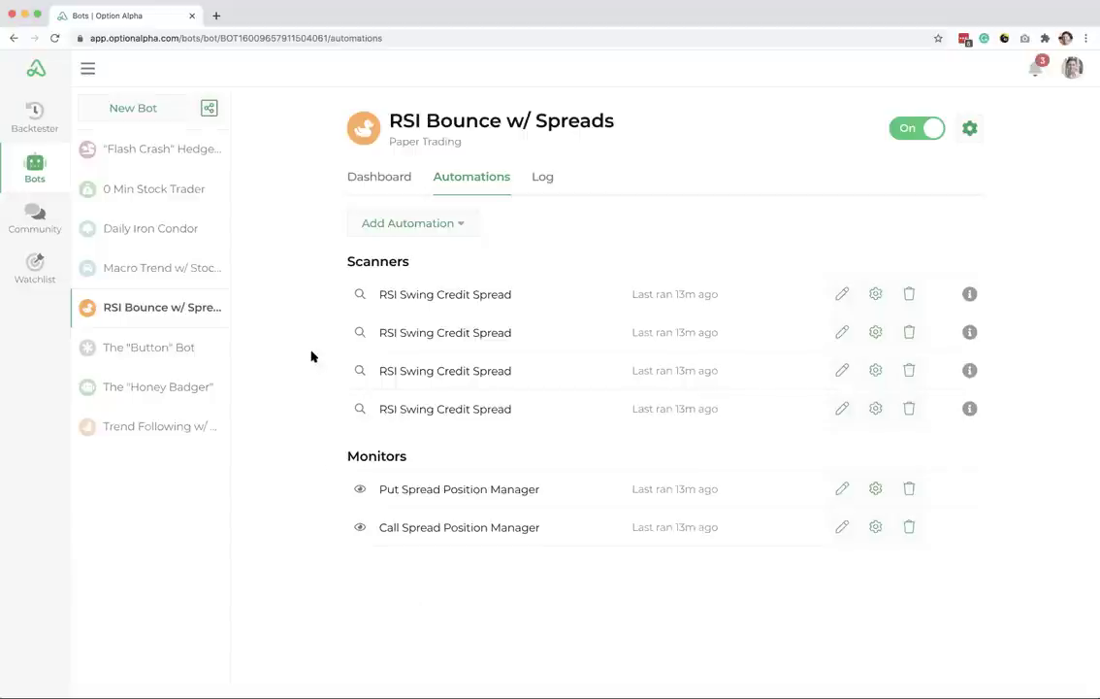
# Step: Review the Classic Iron Condor automation of the Daily Iron Condor bot and open its repeating event settings
pyautogui.click(187, 239)
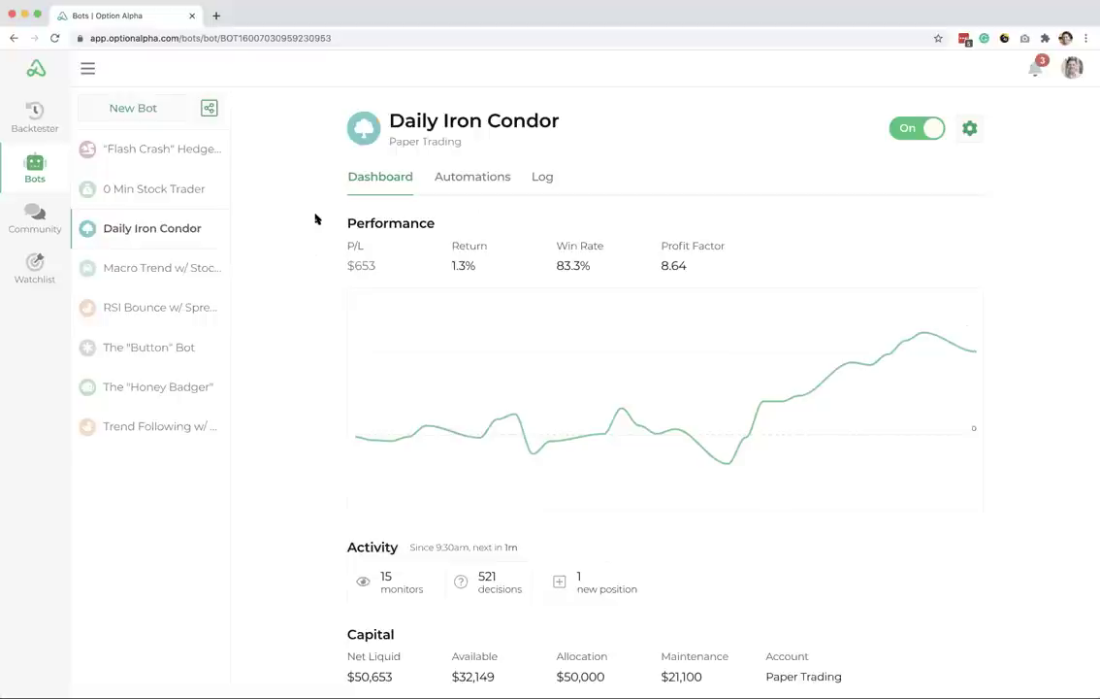
pyautogui.click(470, 179)
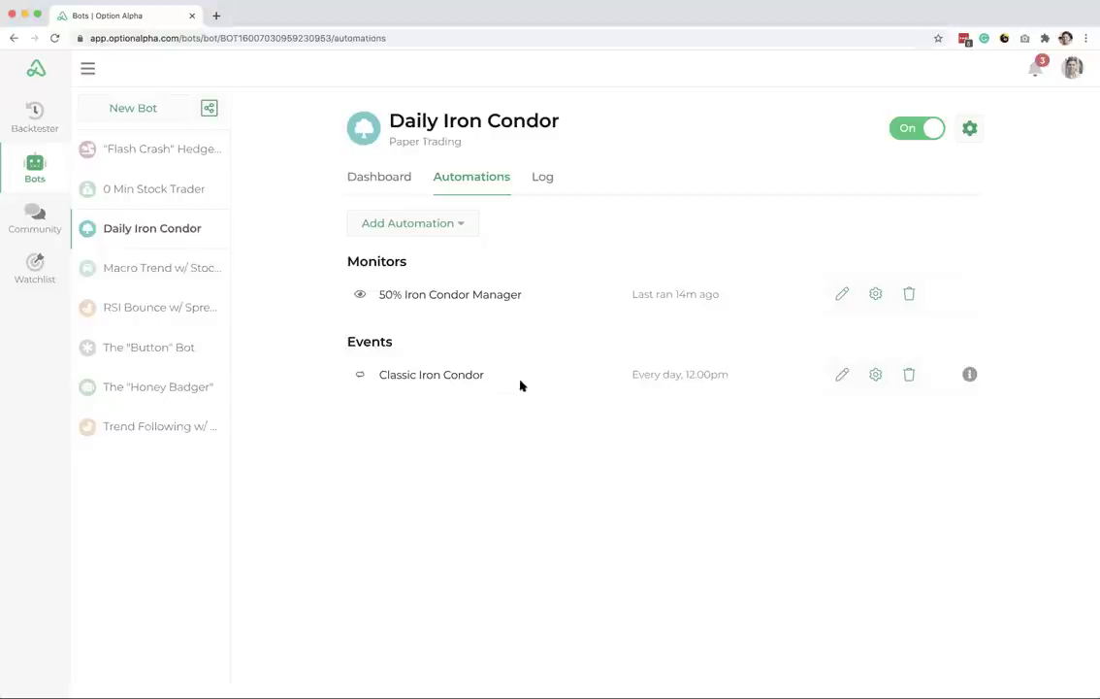
pyautogui.click(842, 376)
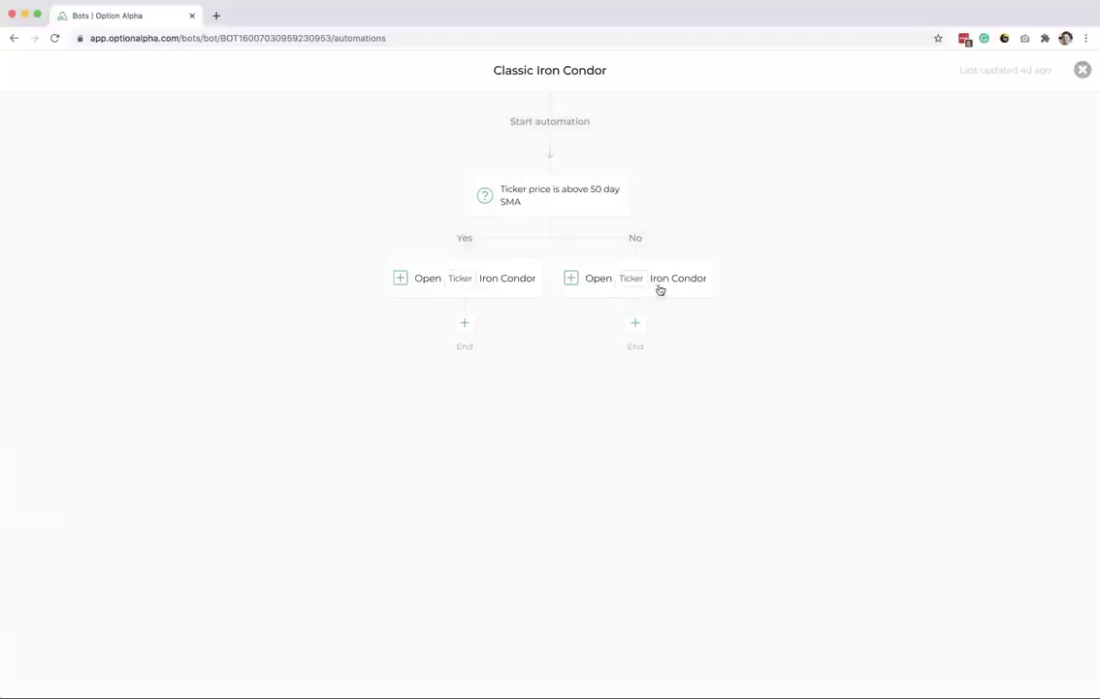
pyautogui.click(1078, 72)
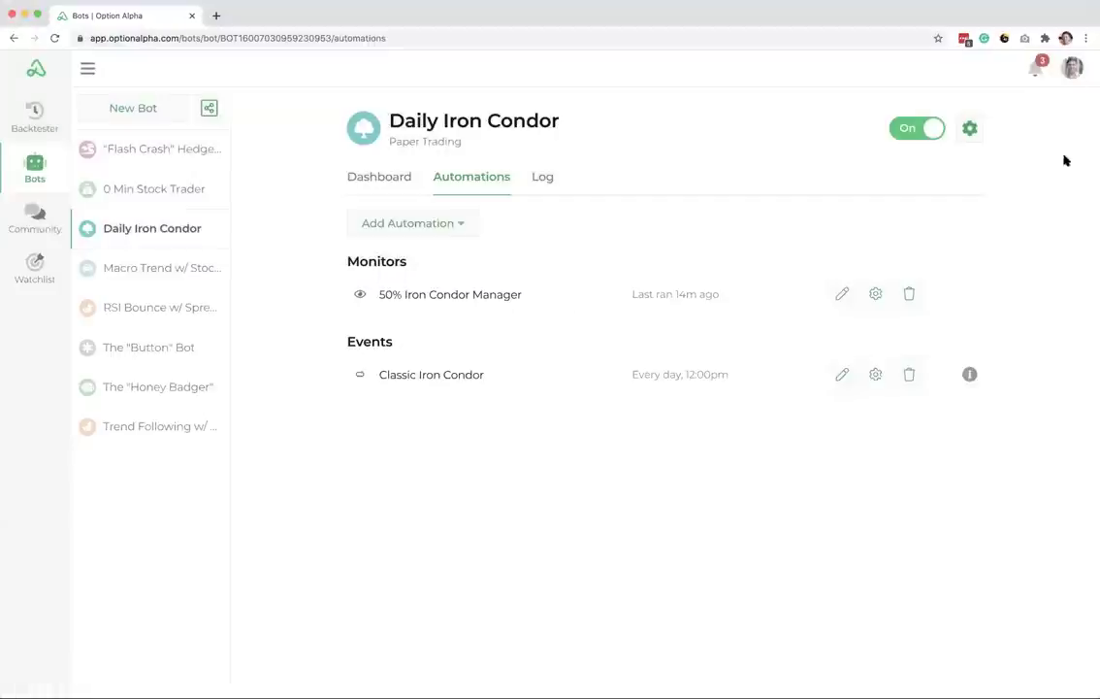
pyautogui.click(871, 378)
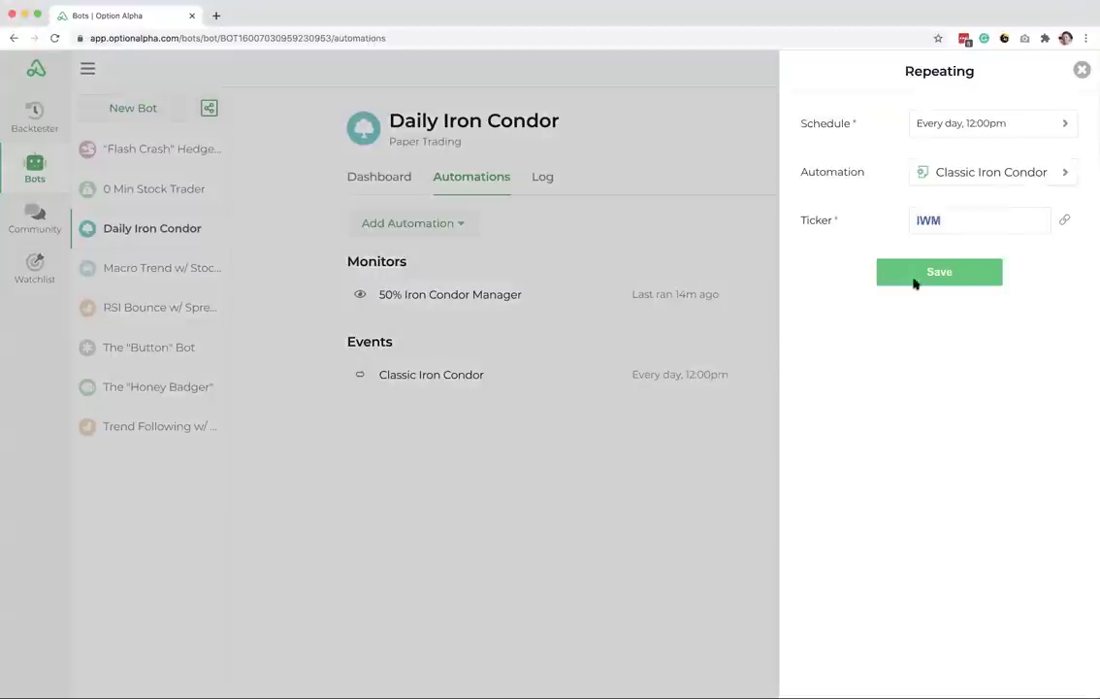
# Step: Set the Classic Iron Condor event's schedule to repeat every week on Monday, Tuesday and Thursday at 1:15pm
pyautogui.click(956, 130)
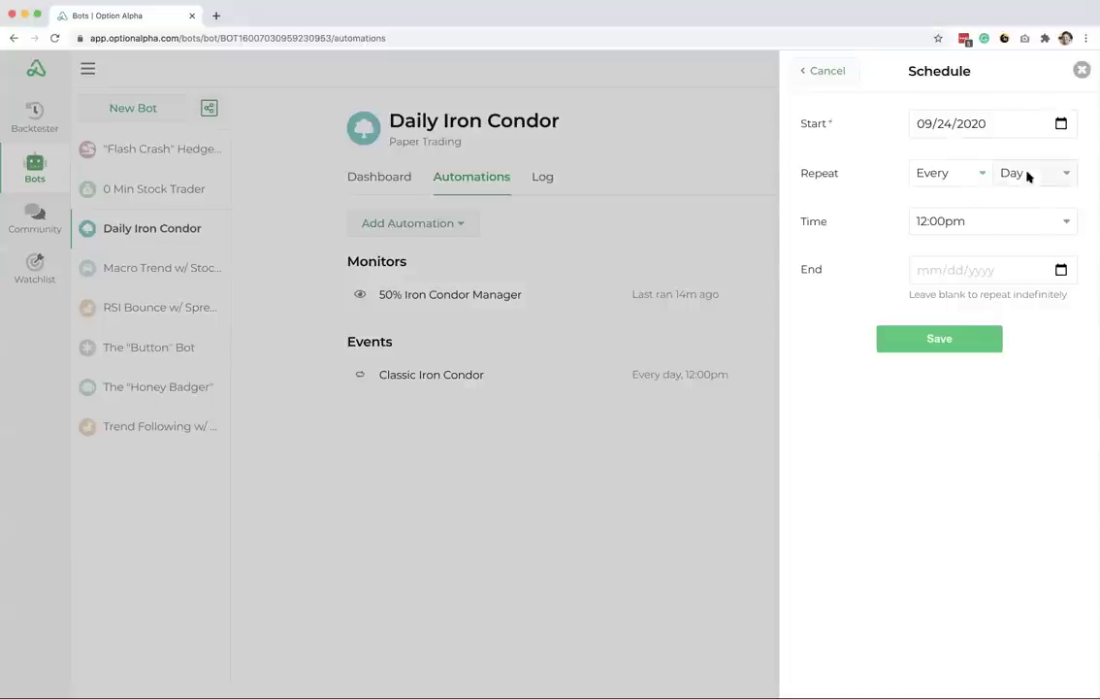
pyautogui.click(1026, 177)
pyautogui.click(1026, 225)
pyautogui.click(1028, 225)
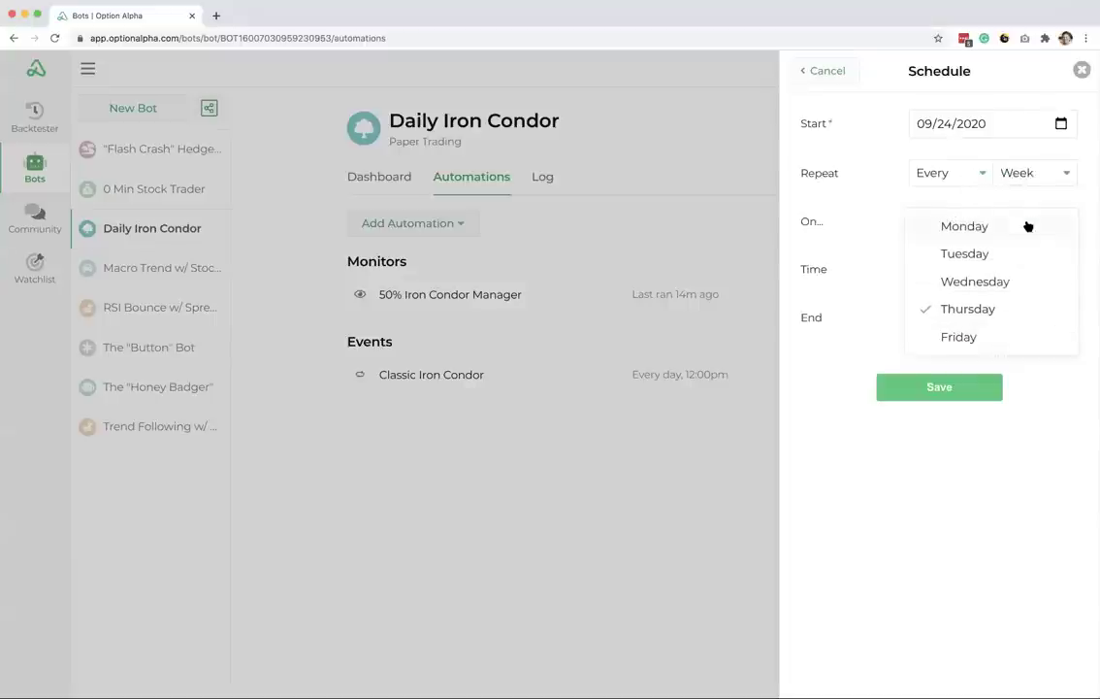
pyautogui.click(1002, 229)
pyautogui.click(989, 254)
pyautogui.click(876, 313)
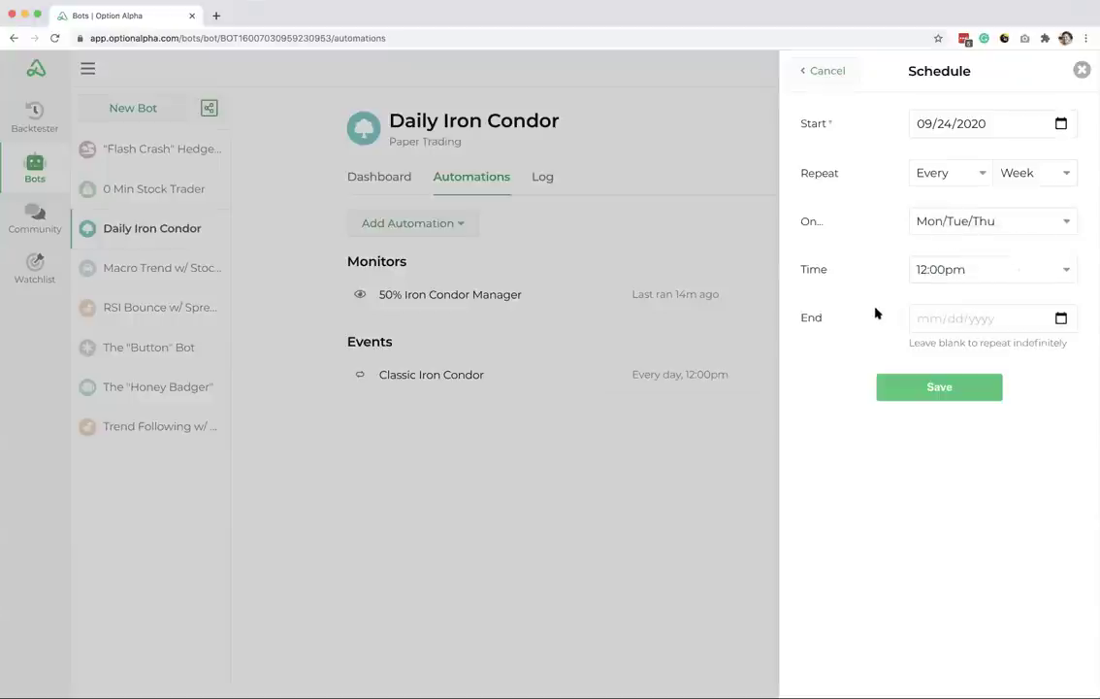
pyautogui.click(984, 273)
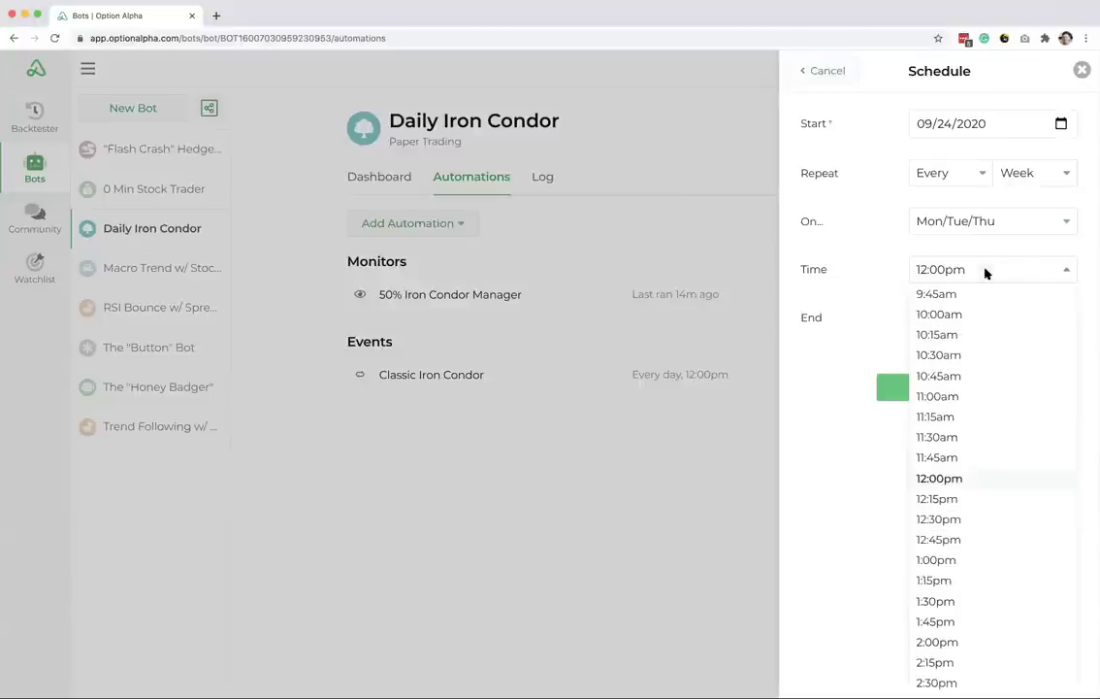
pyautogui.click(948, 582)
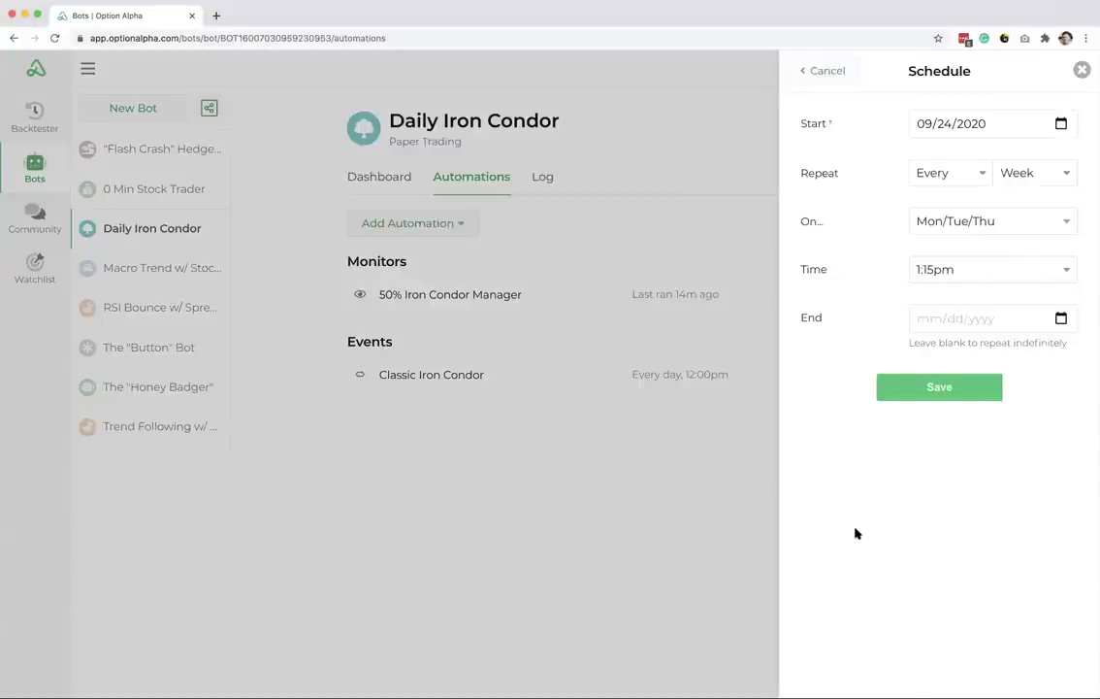
# Step: Change the event schedule's repeat interval to every 2 days
pyautogui.click(980, 174)
pyautogui.click(973, 206)
pyautogui.click(1018, 177)
pyautogui.click(1009, 205)
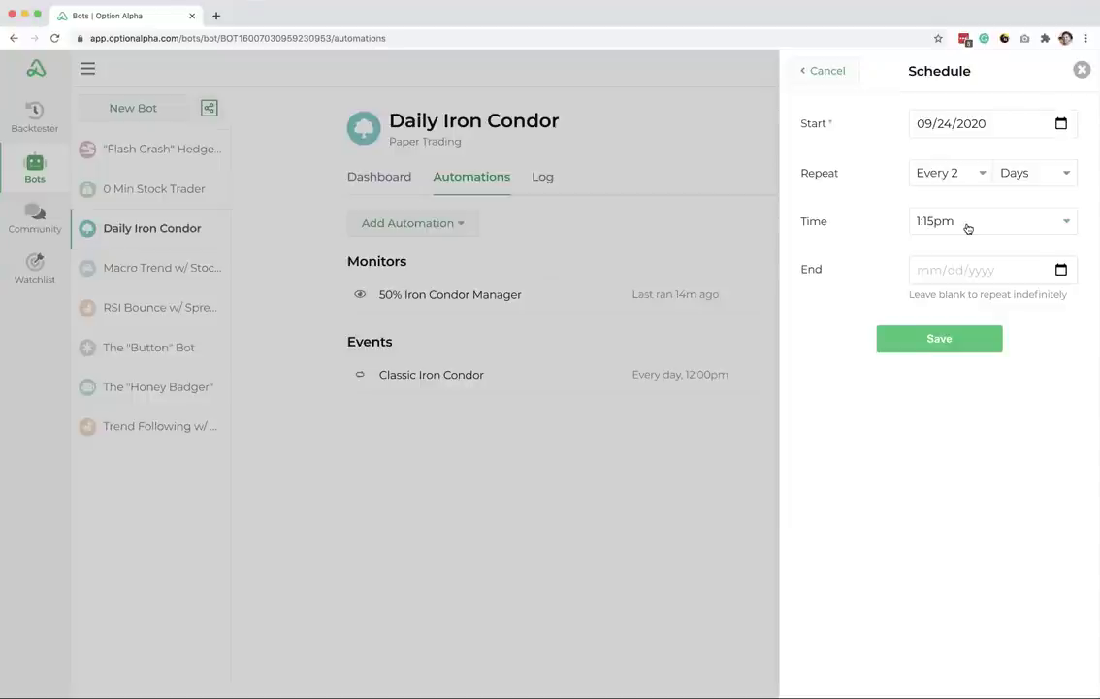
# Step: Change the event schedule's repeat interval back to every single period, counted in weeks
pyautogui.click(970, 182)
pyautogui.click(965, 195)
pyautogui.click(1028, 184)
pyautogui.click(1031, 233)
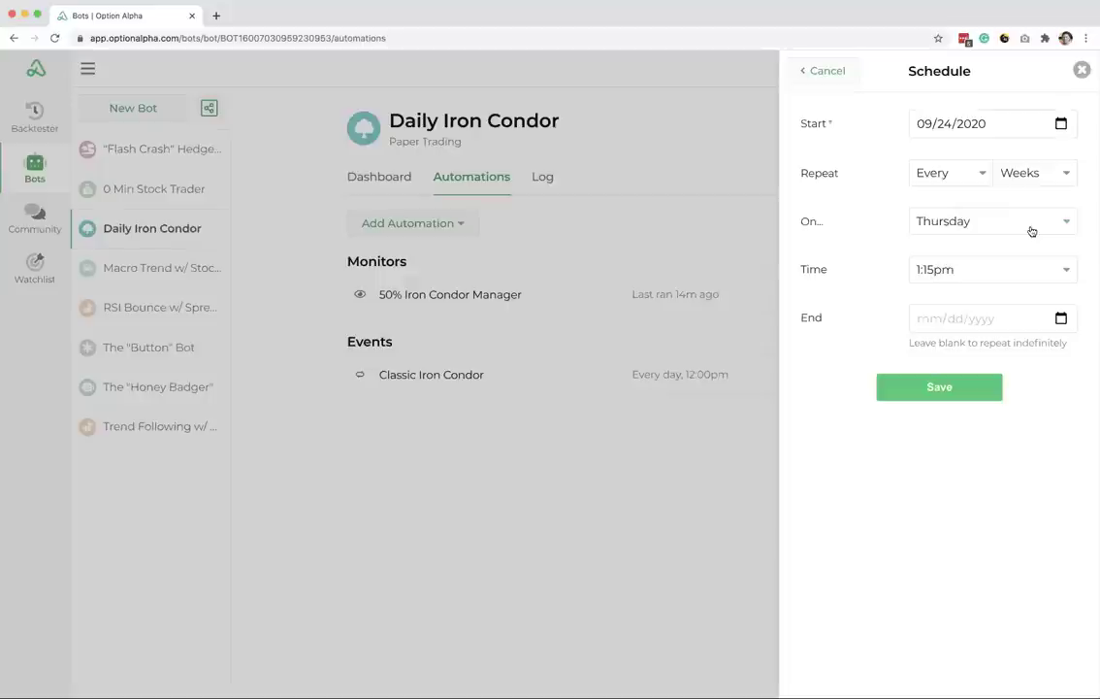
# Step: Switch the schedule's repeat period to months, try the day-of-month options, and discard the schedule changes
pyautogui.click(1035, 180)
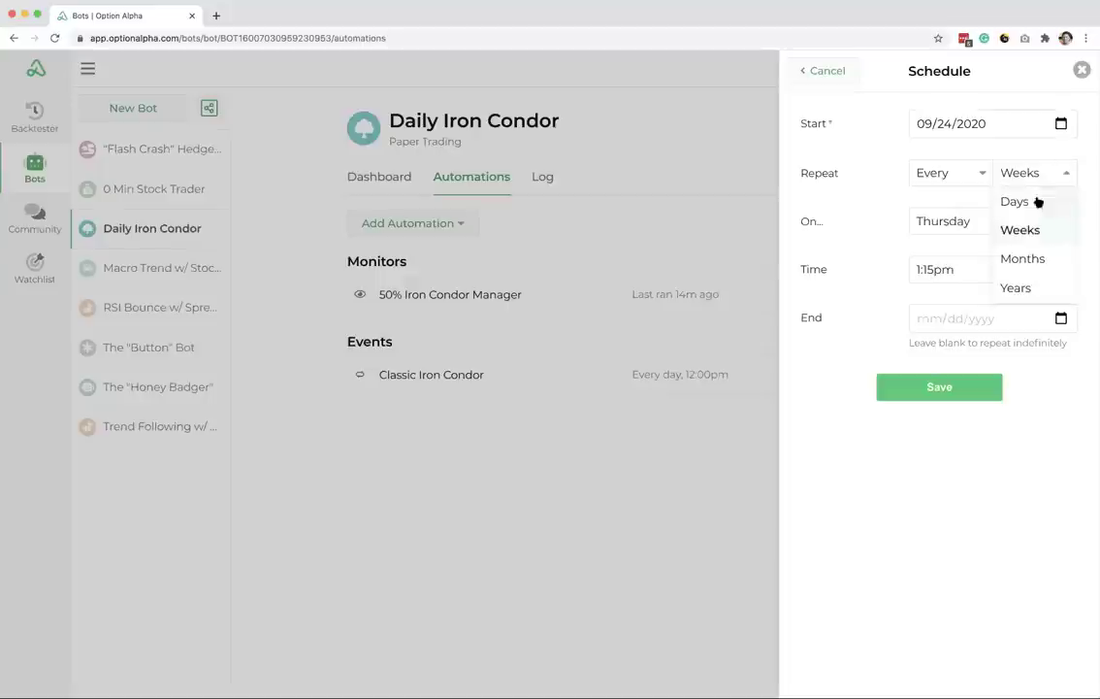
pyautogui.click(1030, 257)
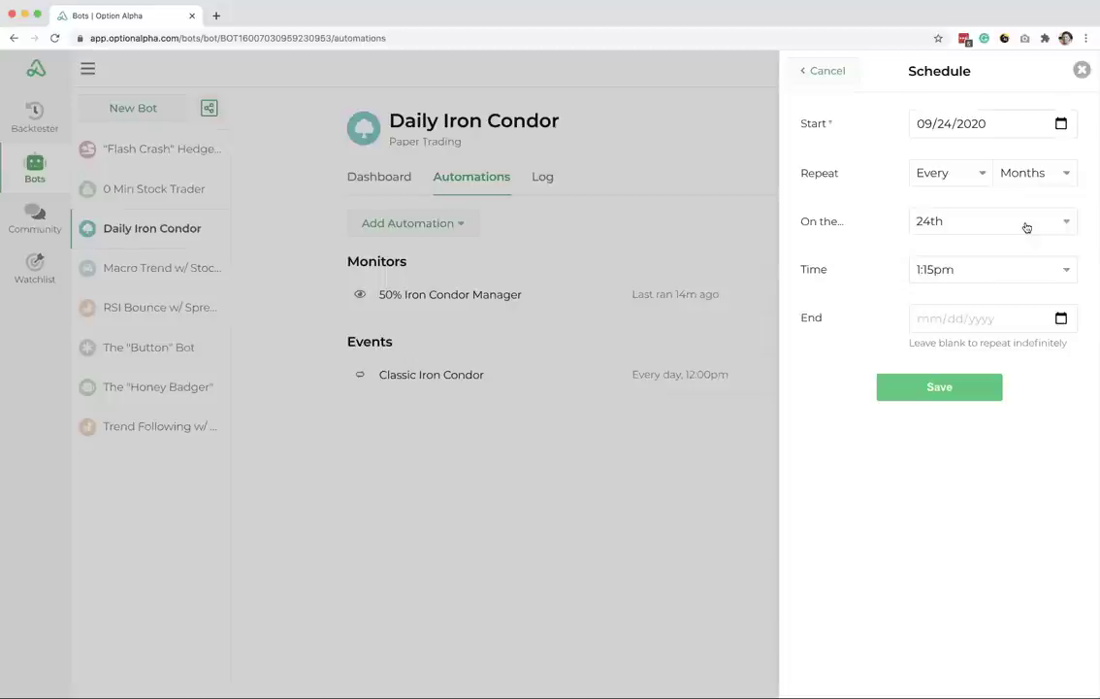
pyautogui.click(1025, 226)
pyautogui.click(1014, 277)
pyautogui.click(1082, 71)
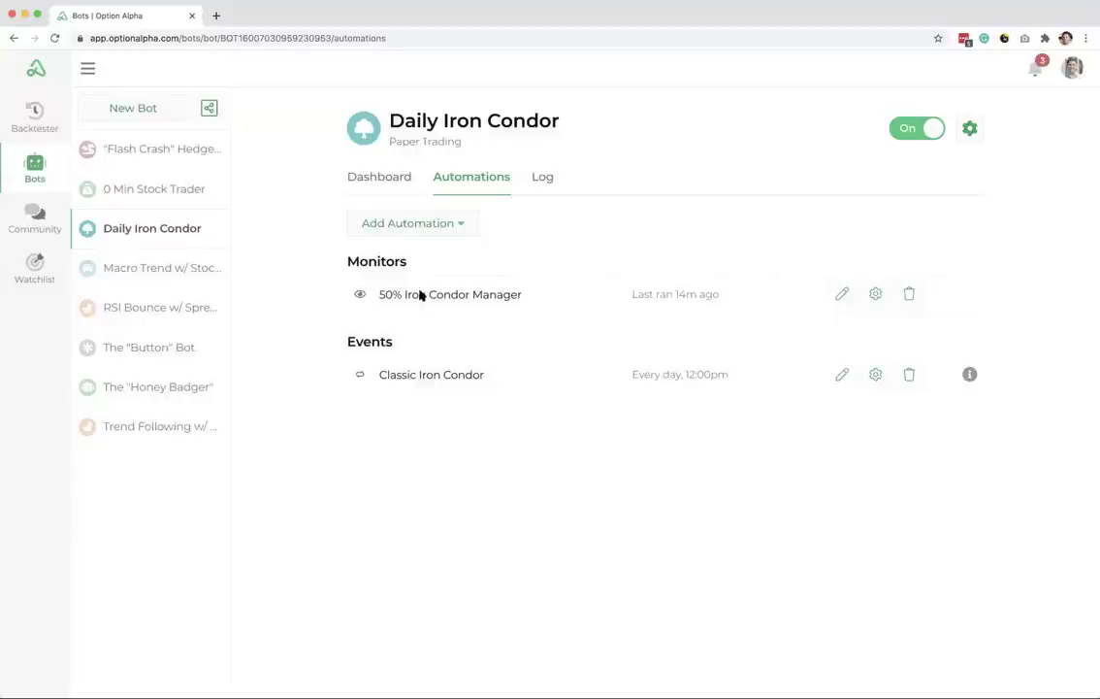
# Step: Examine the iron condor monitor's decision tree and its criteria comparing the underlying price with the short call and short put strikes
pyautogui.click(841, 292)
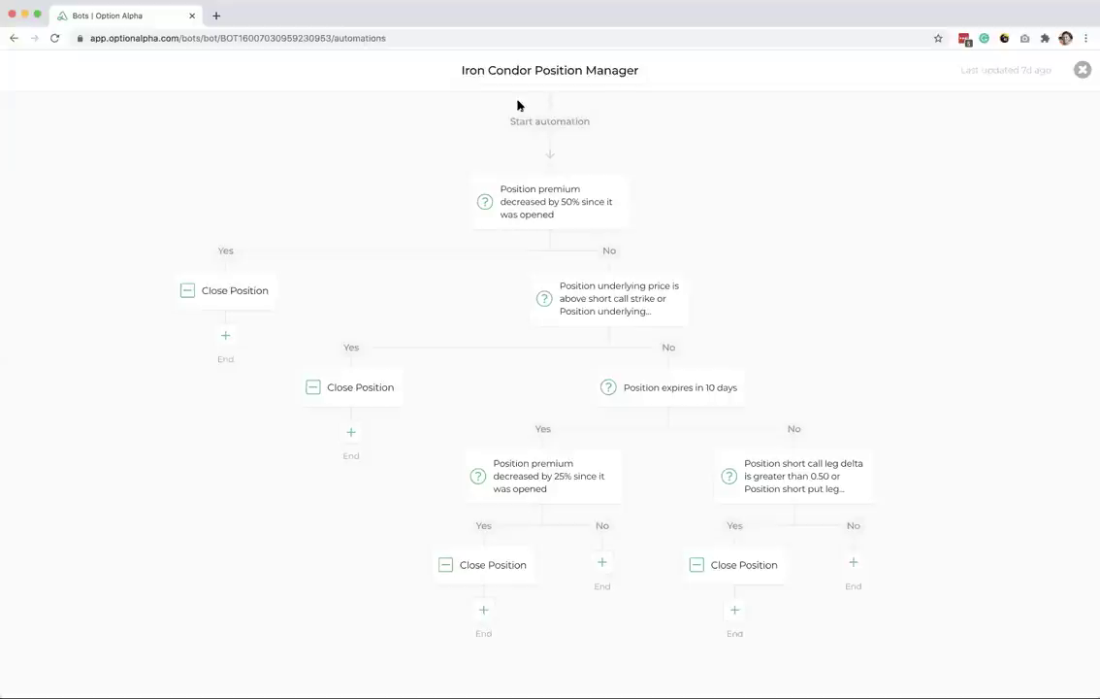
pyautogui.moveTo(527, 192)
pyautogui.moveTo(566, 222)
pyautogui.moveTo(250, 305)
pyautogui.click(634, 305)
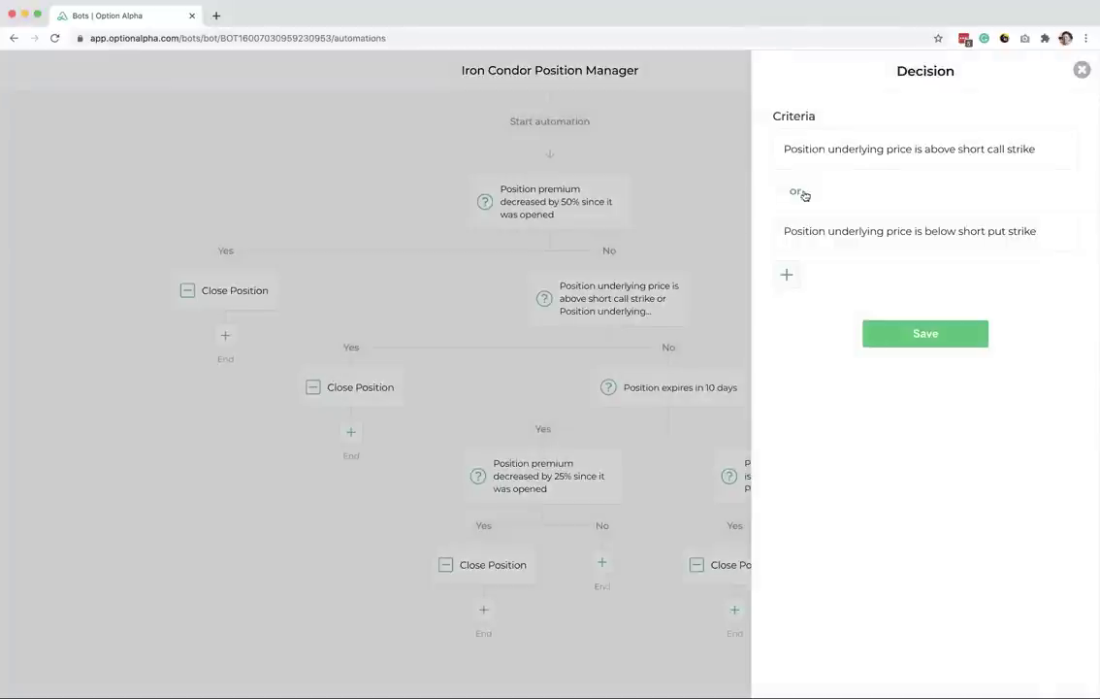
pyautogui.moveTo(852, 161)
pyautogui.click(952, 236)
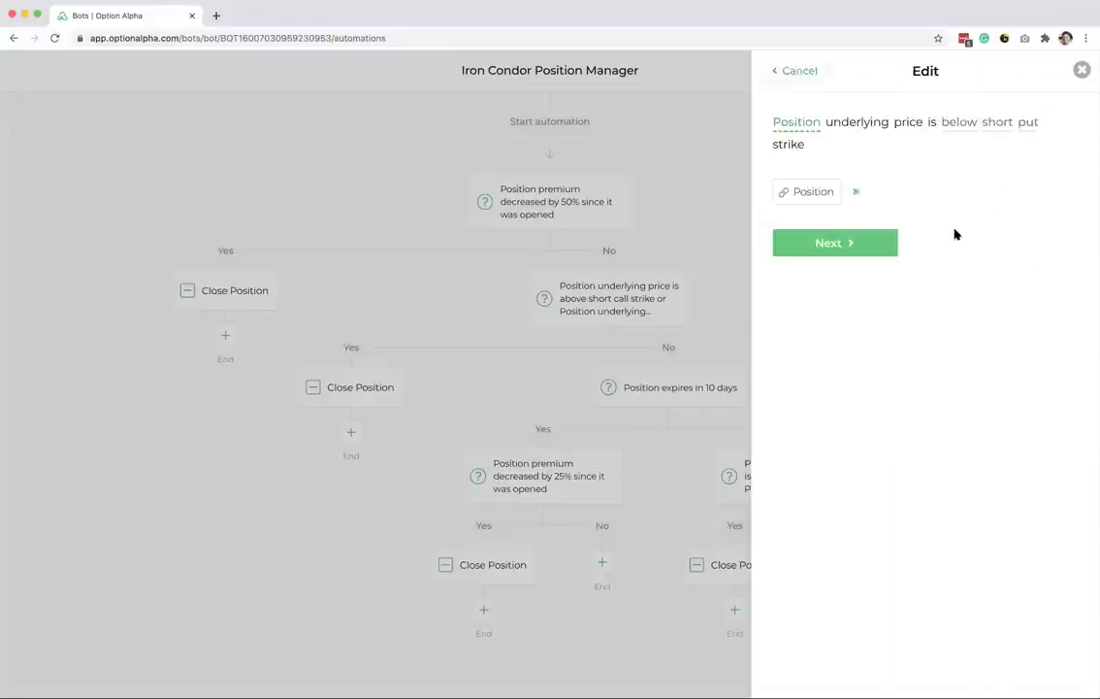
pyautogui.click(802, 76)
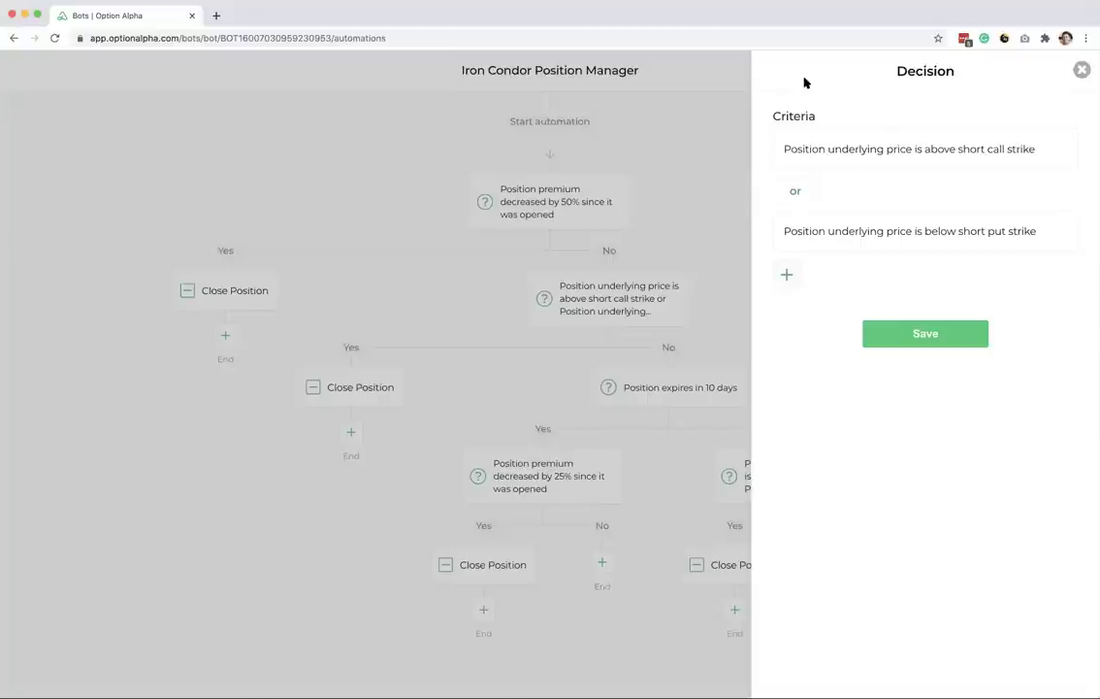
pyautogui.click(1082, 70)
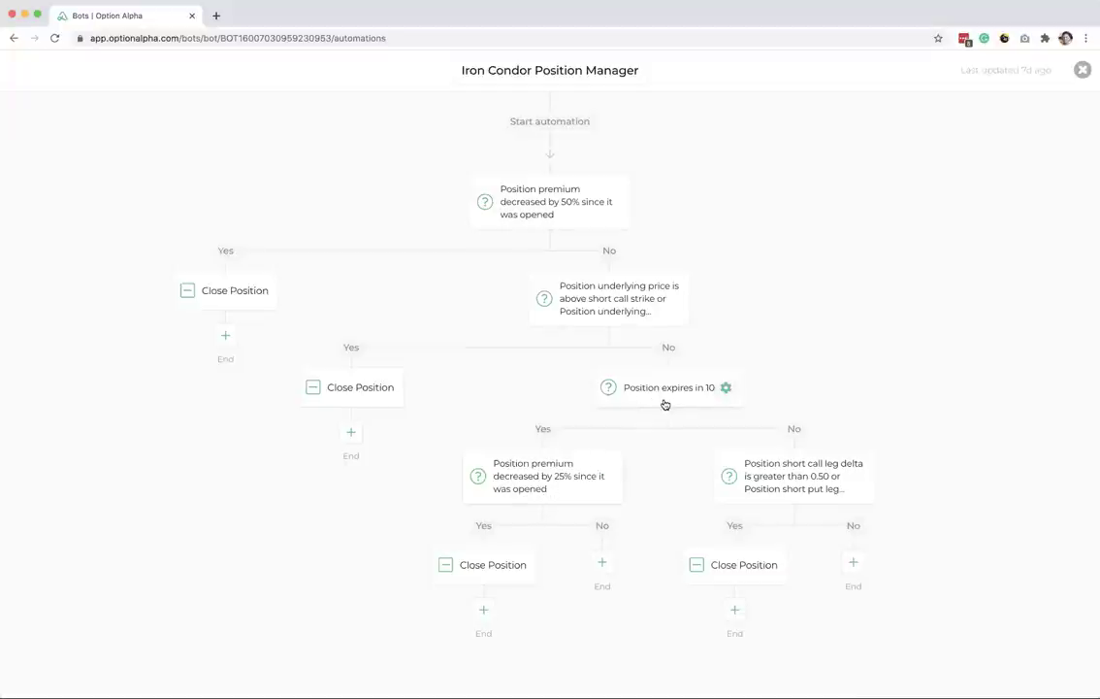
# Step: Review the monitor's decision criteria for the short call and short put leg deltas, and leave the automation editor
pyautogui.click(783, 467)
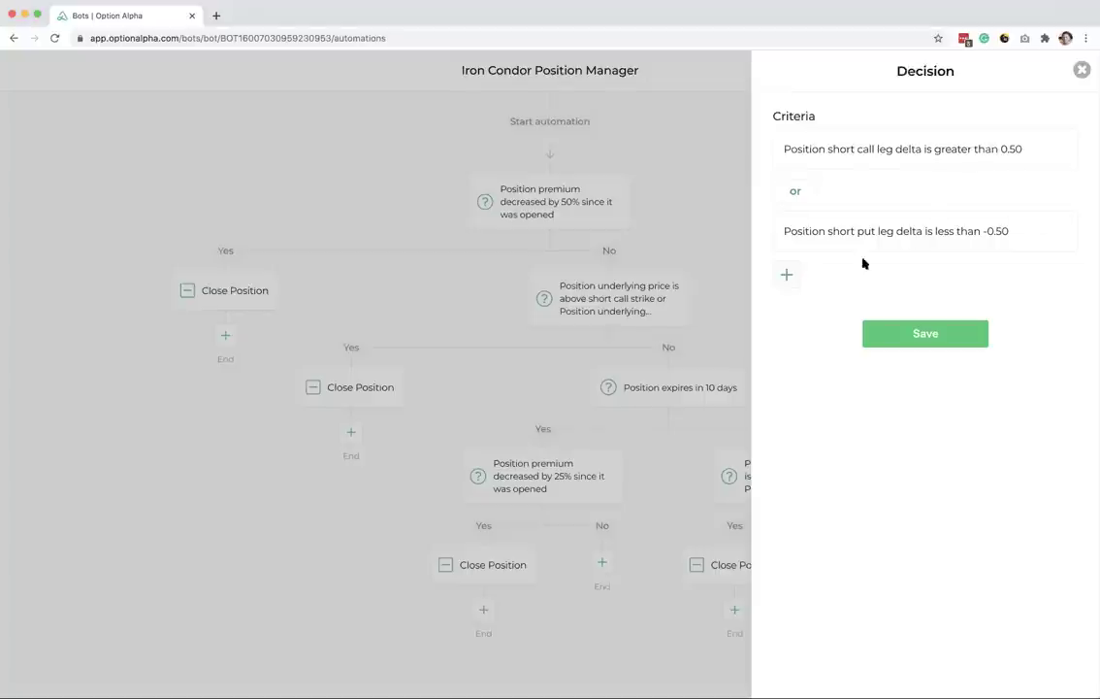
pyautogui.click(1082, 69)
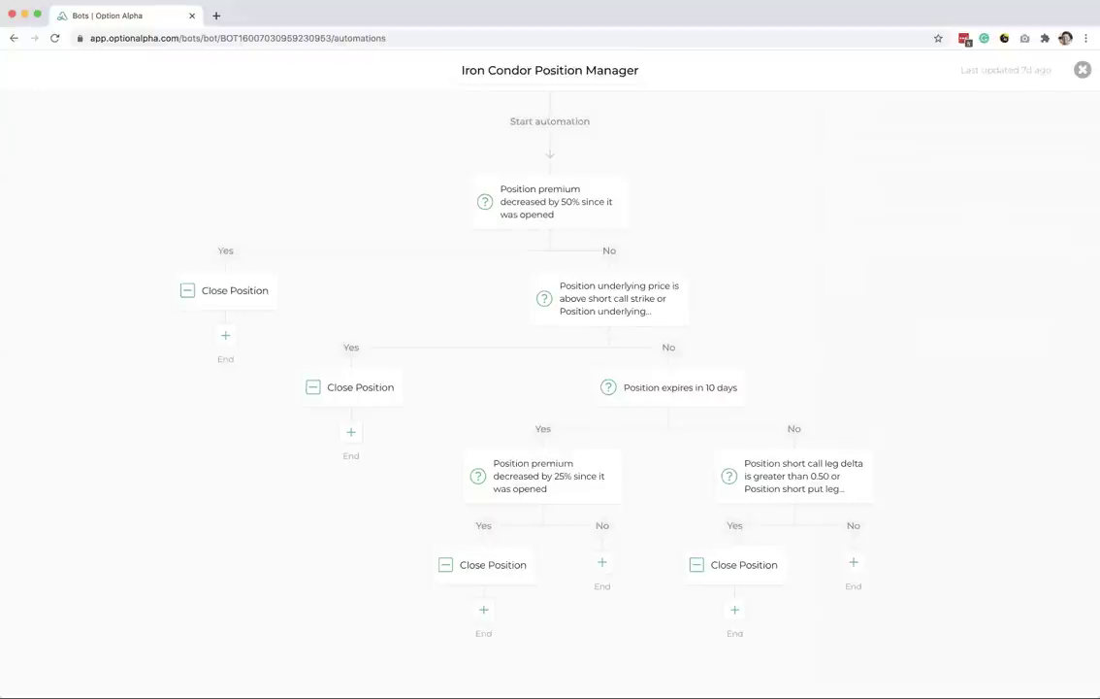
pyautogui.press('Escape')
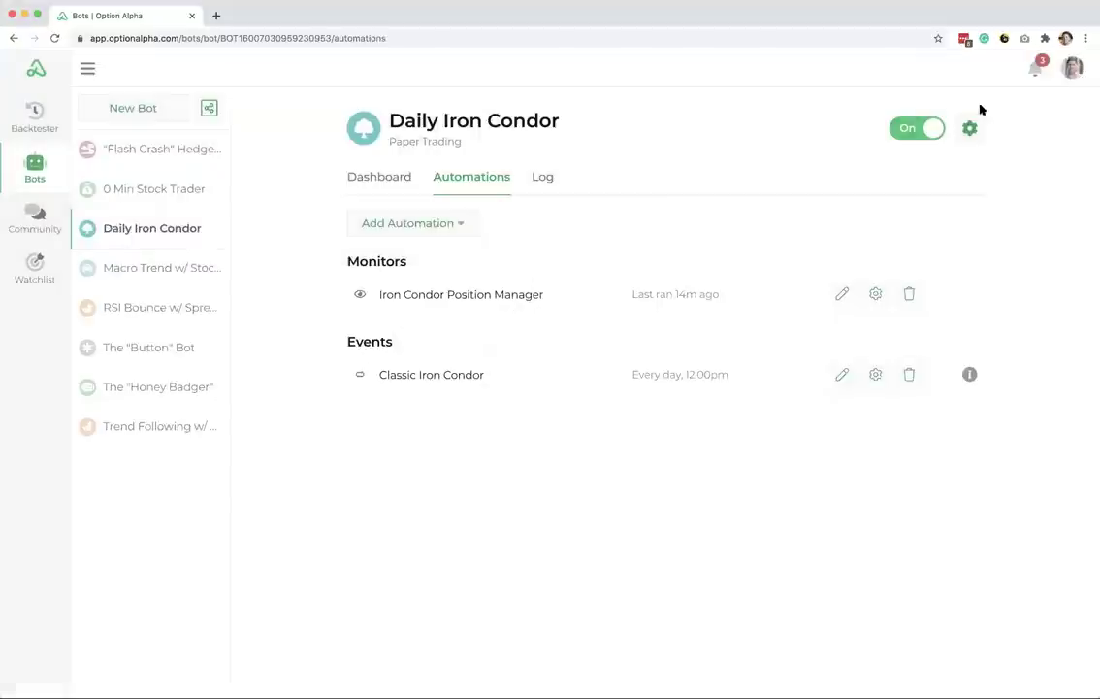
# Step: Load more entries in the Daily Iron Condor bot's log and inspect the Classic Iron Condor run's details and position inputs
pyautogui.click(386, 180)
pyautogui.click(536, 177)
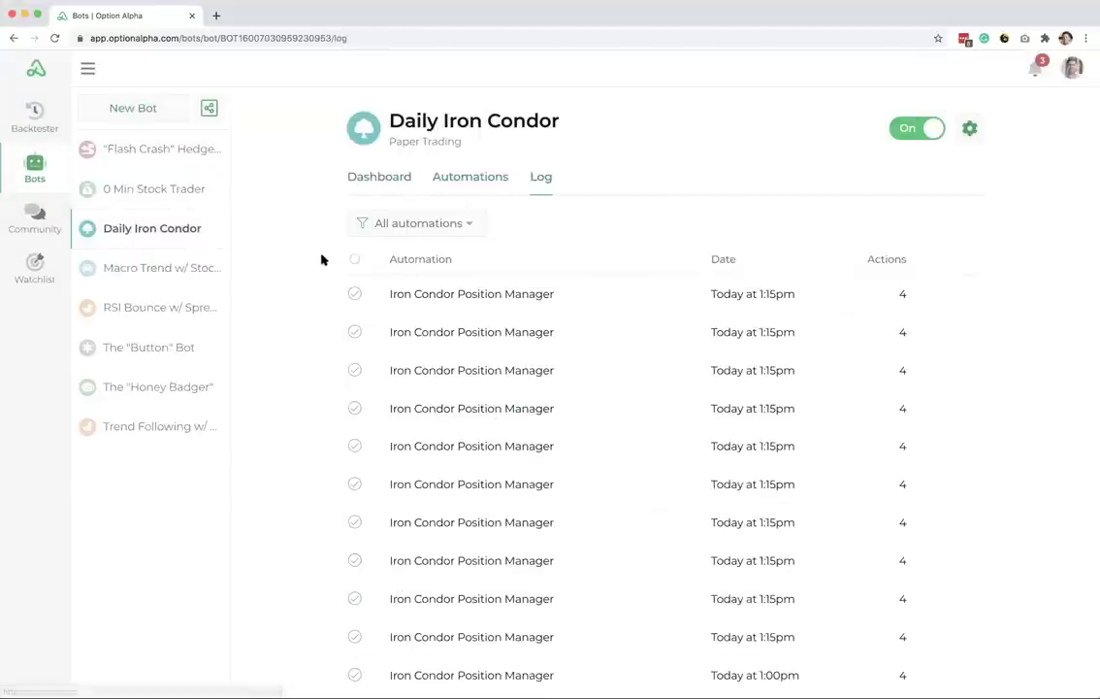
pyautogui.scroll(-10, 323, 260)
pyautogui.scroll(-10, 321, 259)
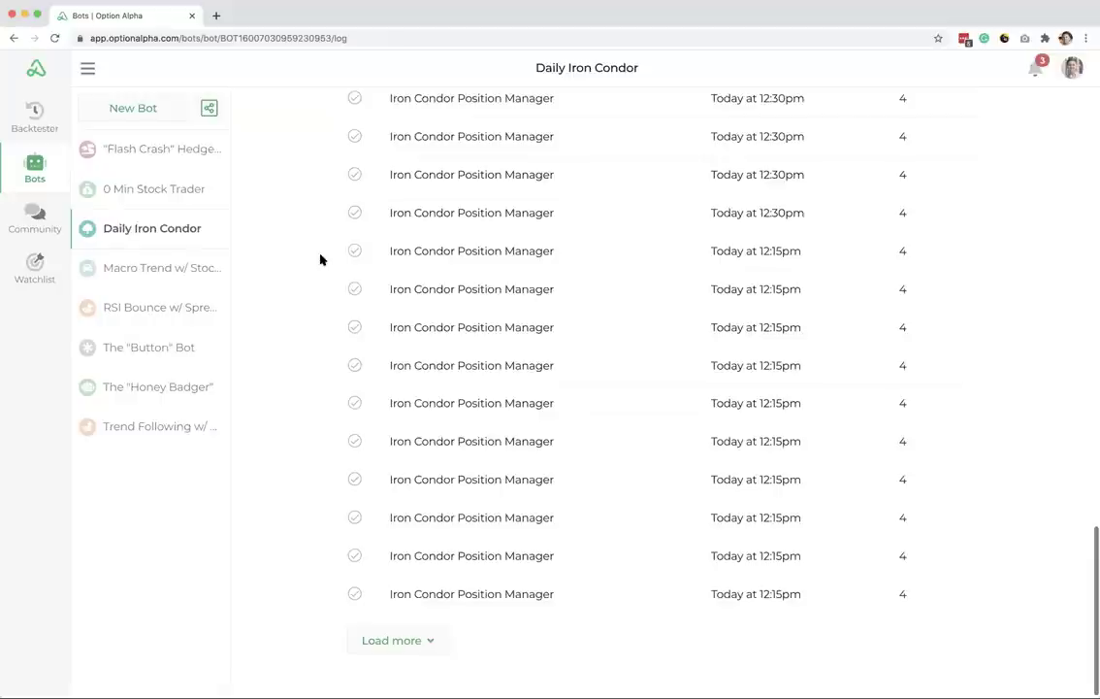
pyautogui.click(398, 640)
pyautogui.scroll(-8, 305, 441)
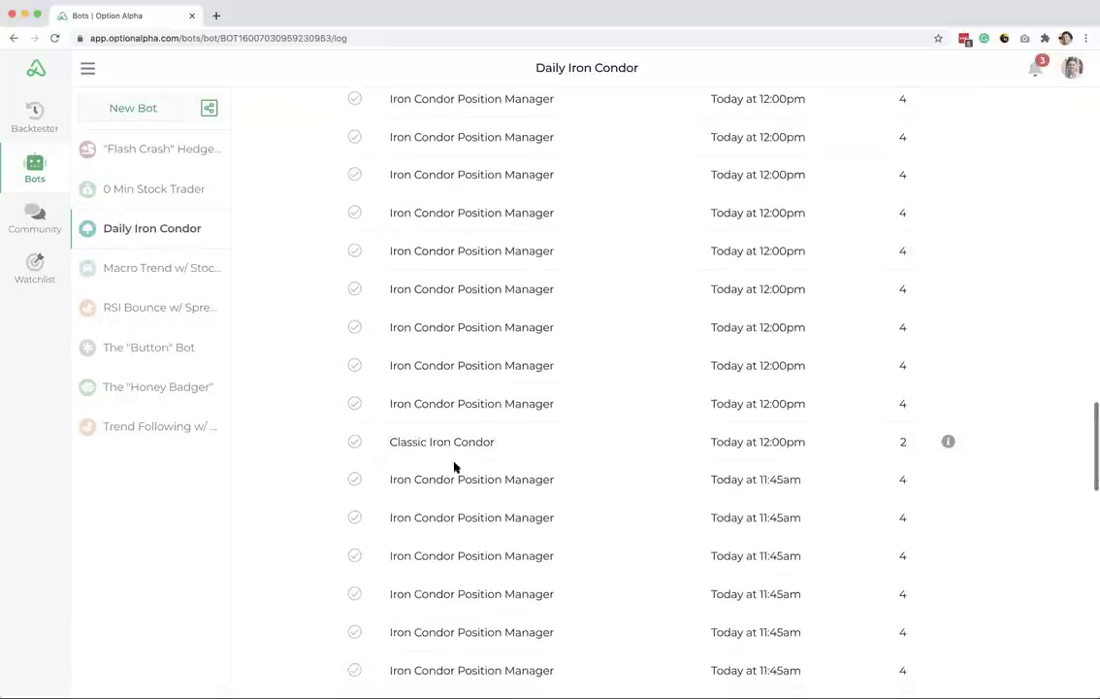
pyautogui.click(642, 448)
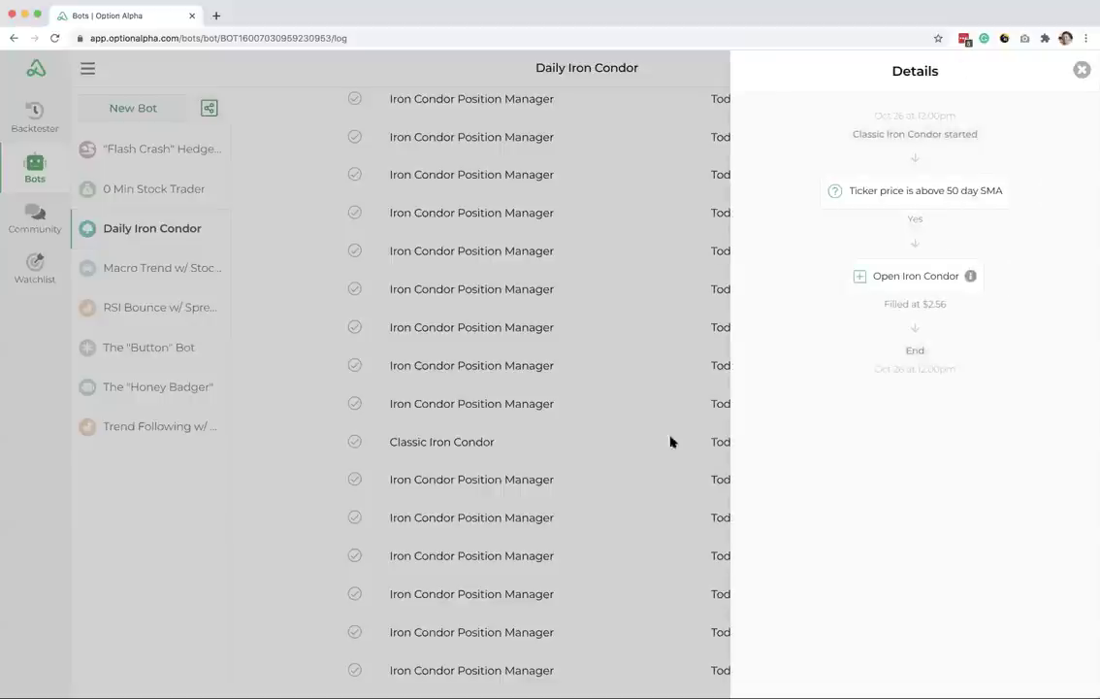
pyautogui.moveTo(969, 276)
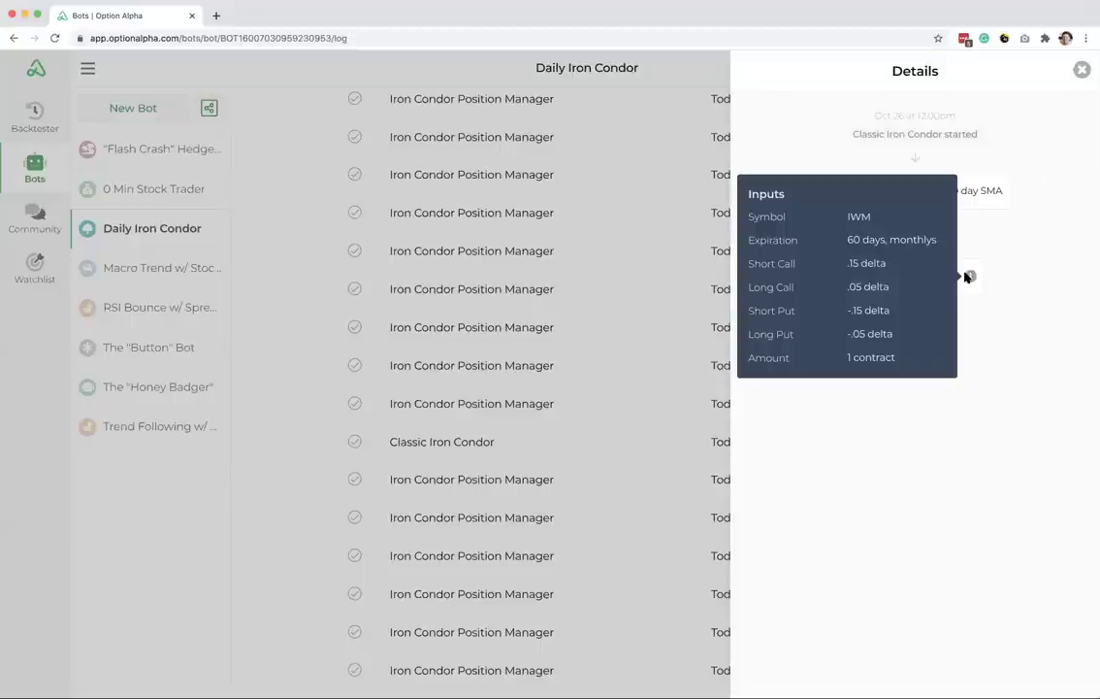
pyautogui.click(1079, 71)
pyautogui.scroll(10, 305, 335)
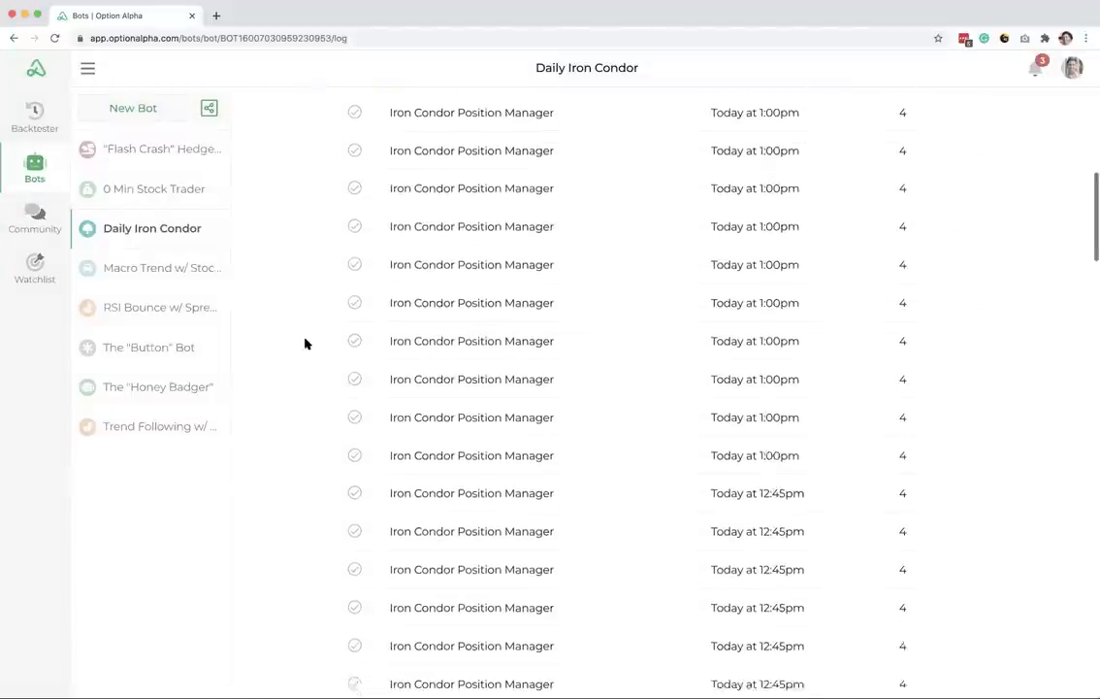
pyautogui.scroll(5, 304, 343)
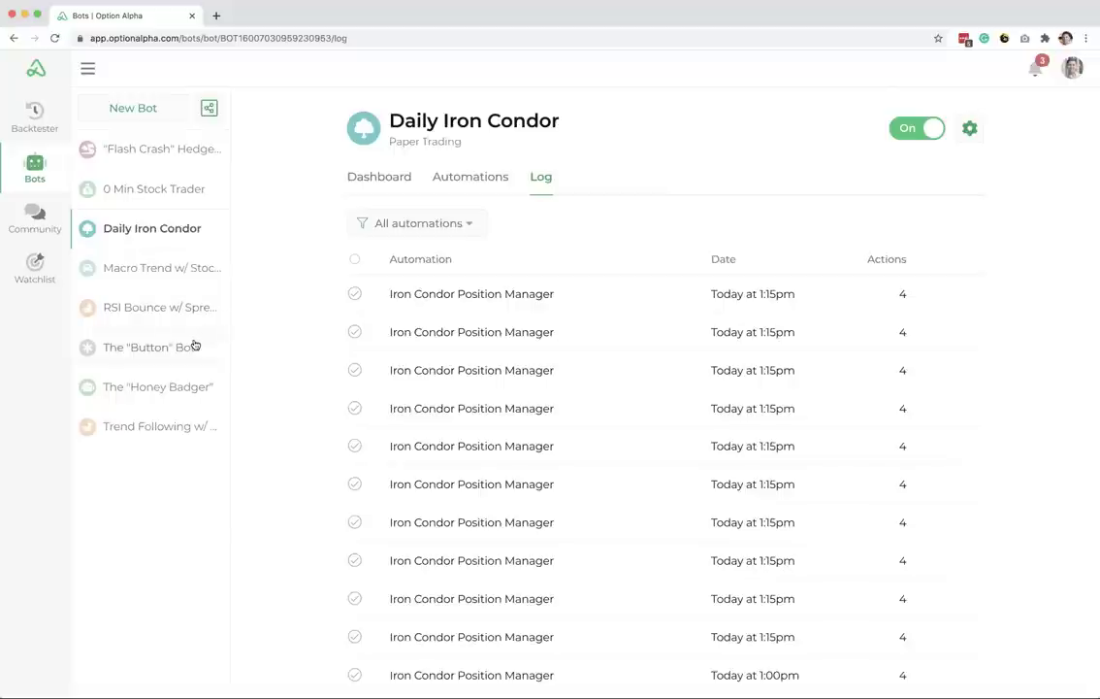
# Step: Review the "Flash Crash" Hedge Bot's settings for capital allocation and position limits
pyautogui.click(165, 151)
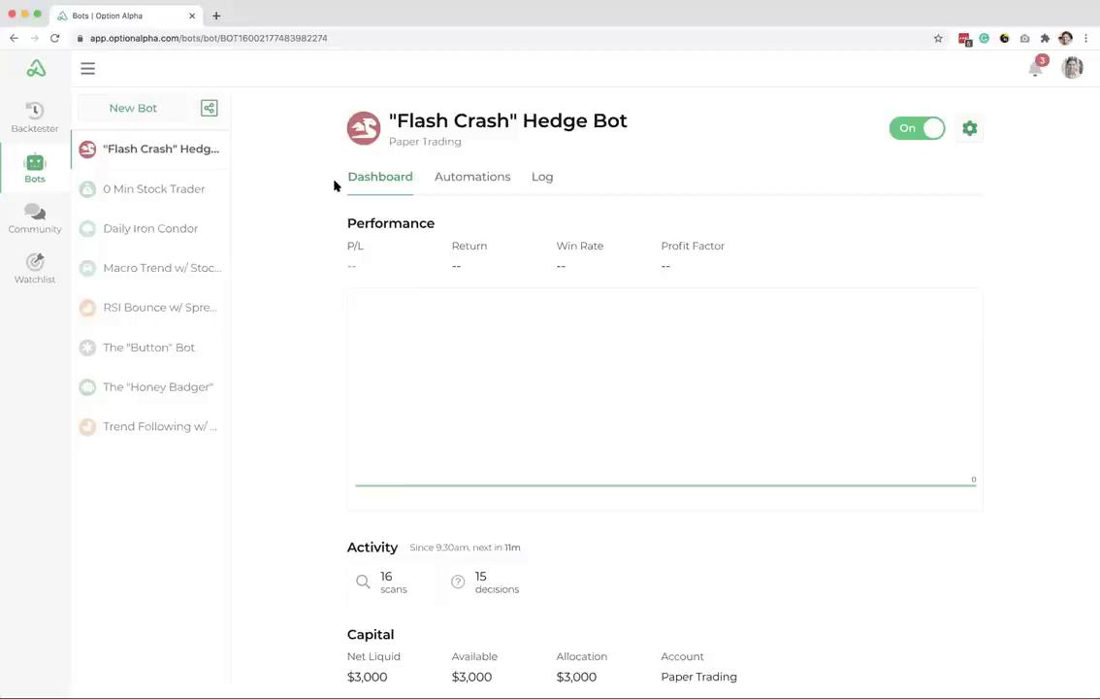
pyautogui.click(969, 129)
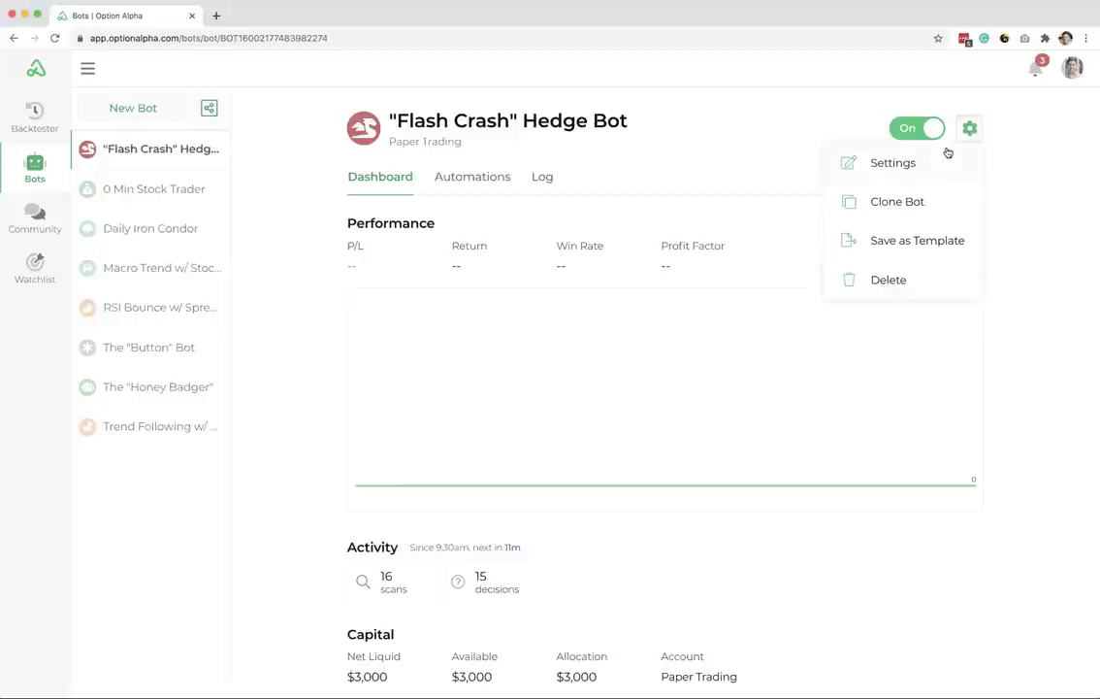
pyautogui.click(932, 160)
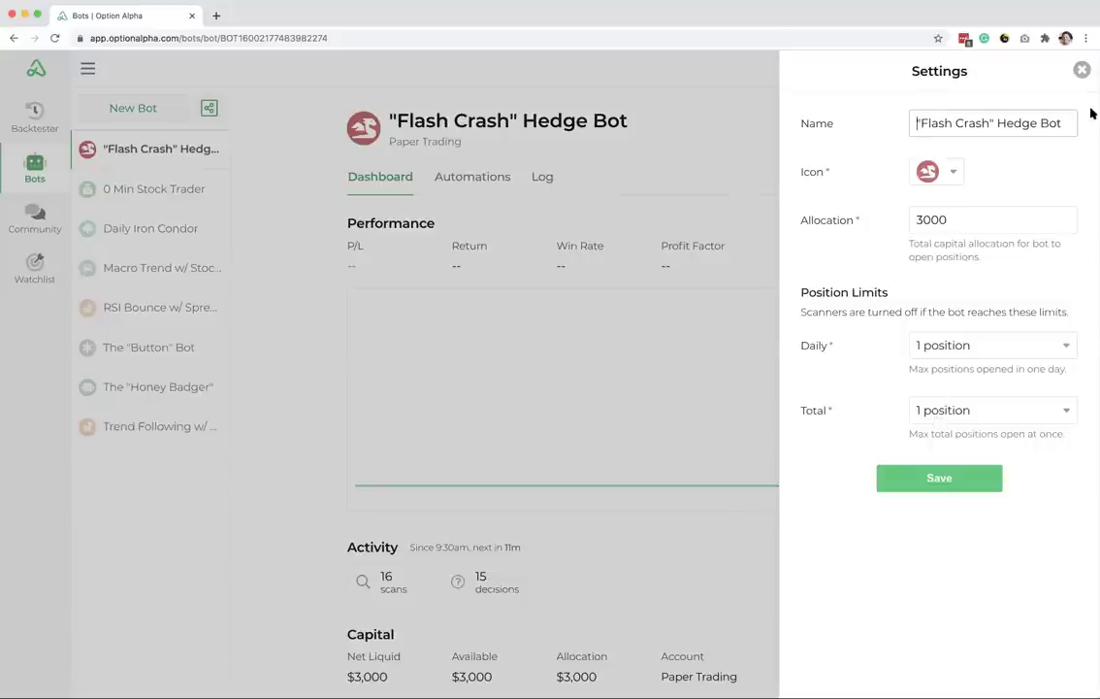
pyautogui.click(1082, 70)
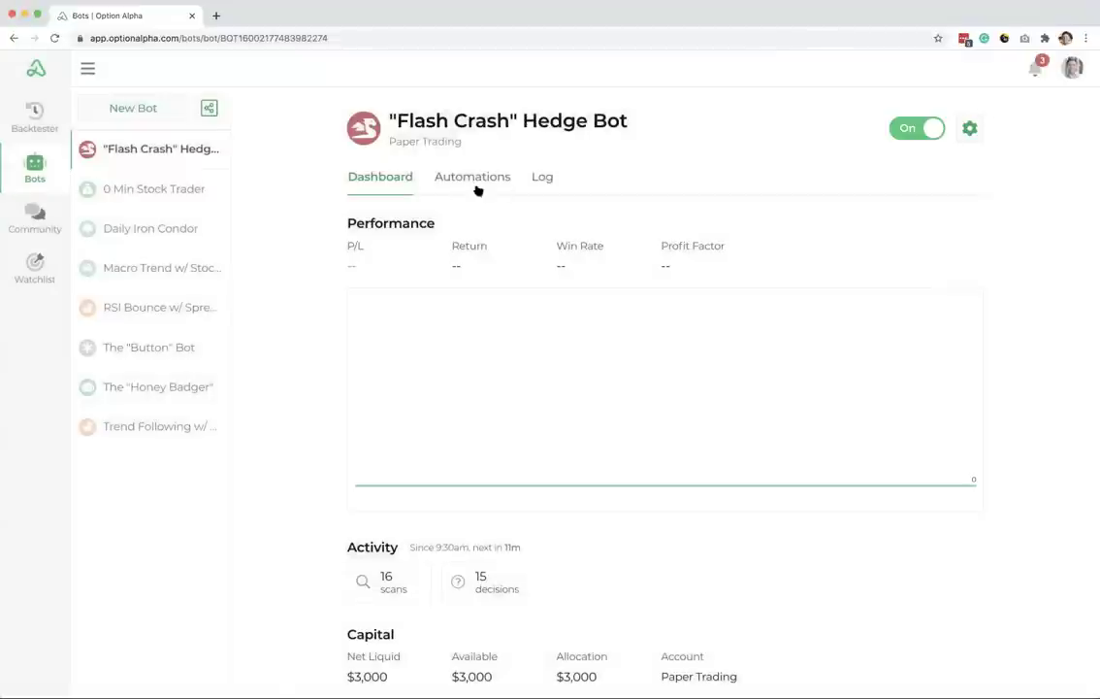
# Step: Examine the "Is The Market Crashing?" scanner's decision criteria and the settings of its SPY long put action
pyautogui.click(474, 178)
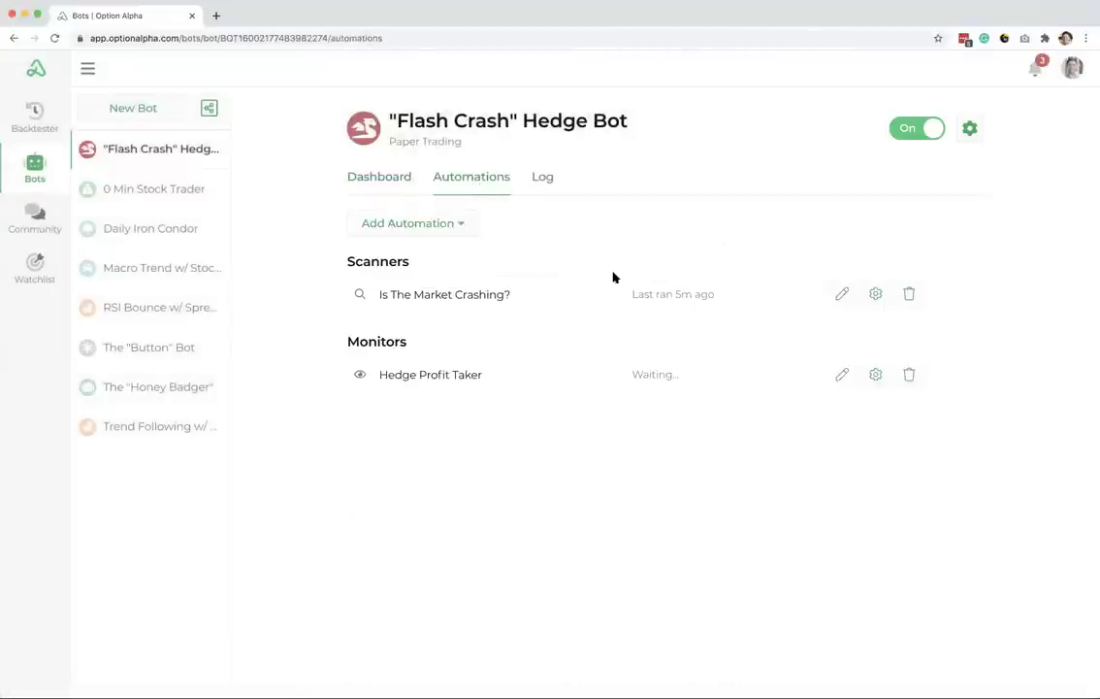
pyautogui.click(843, 295)
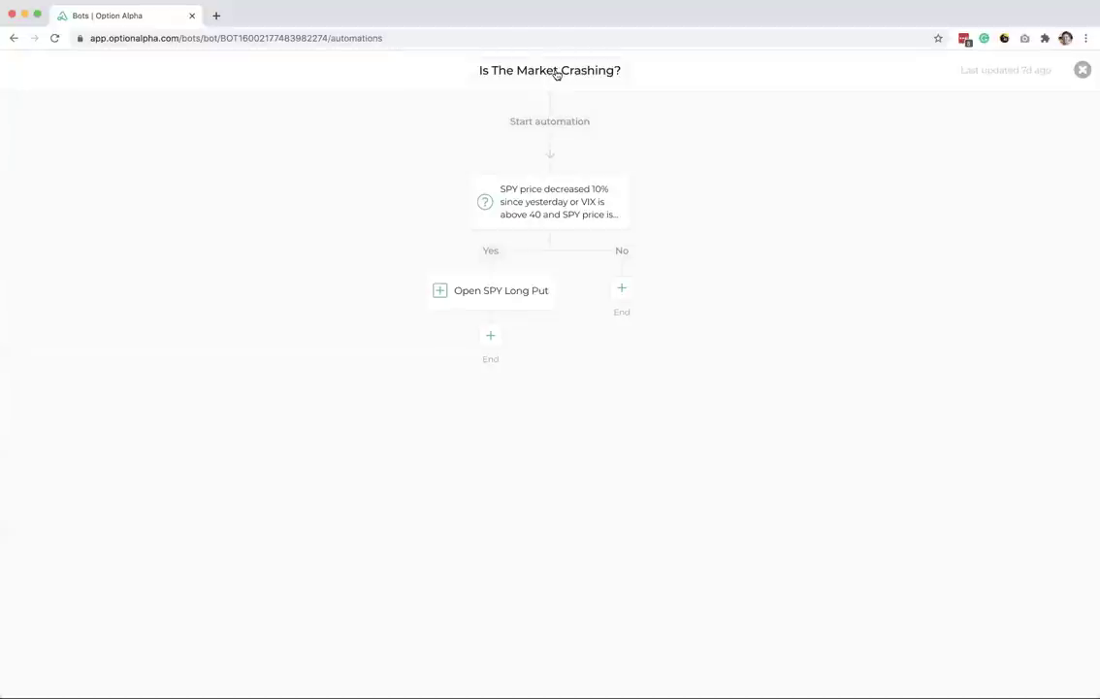
pyautogui.click(559, 199)
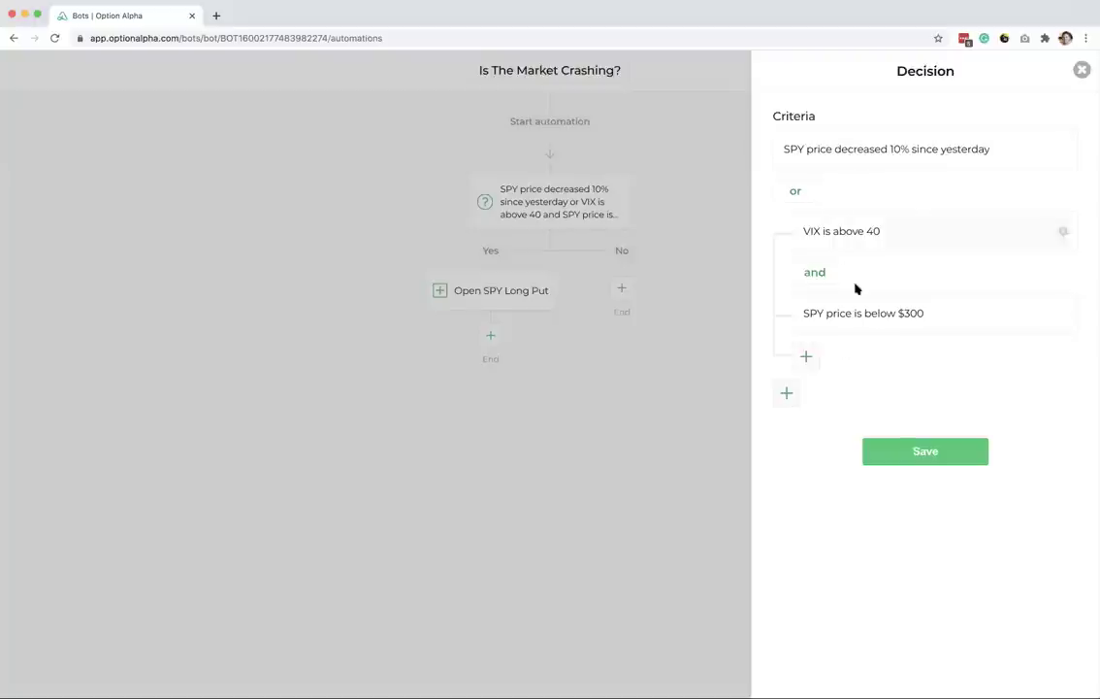
pyautogui.click(915, 450)
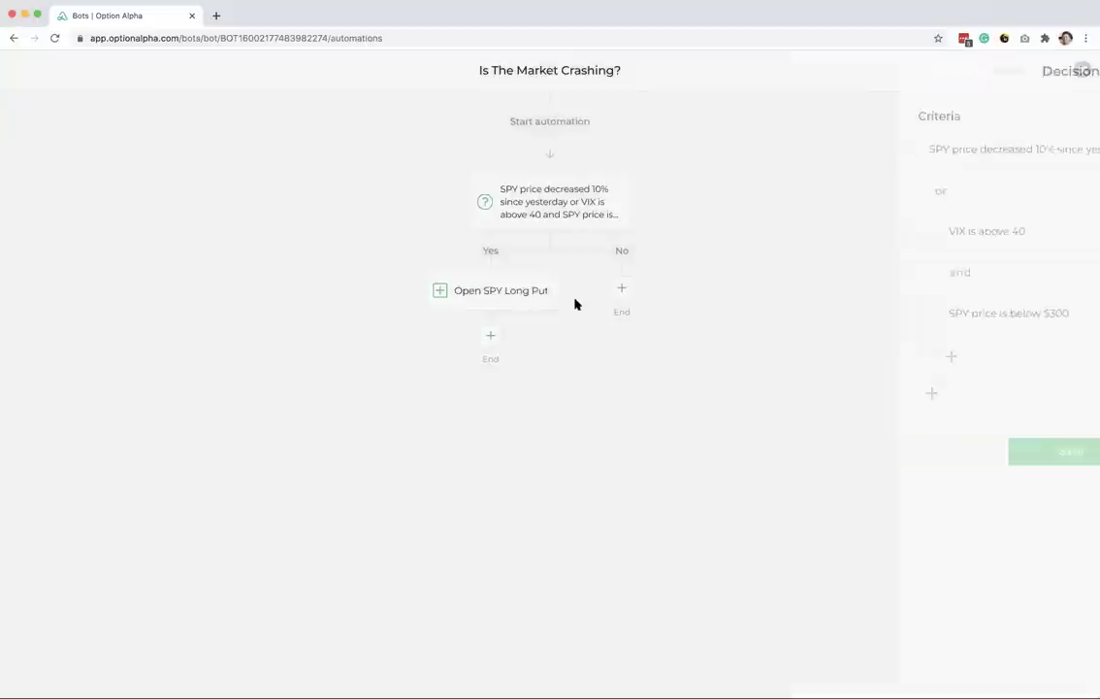
pyautogui.click(503, 291)
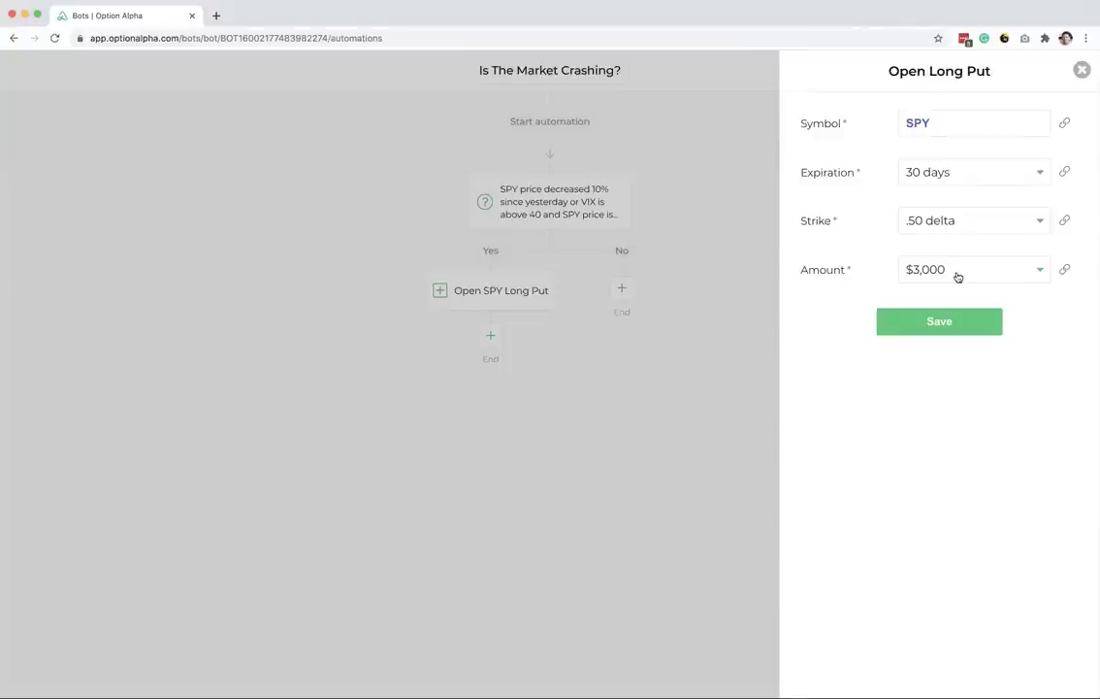
pyautogui.click(1082, 69)
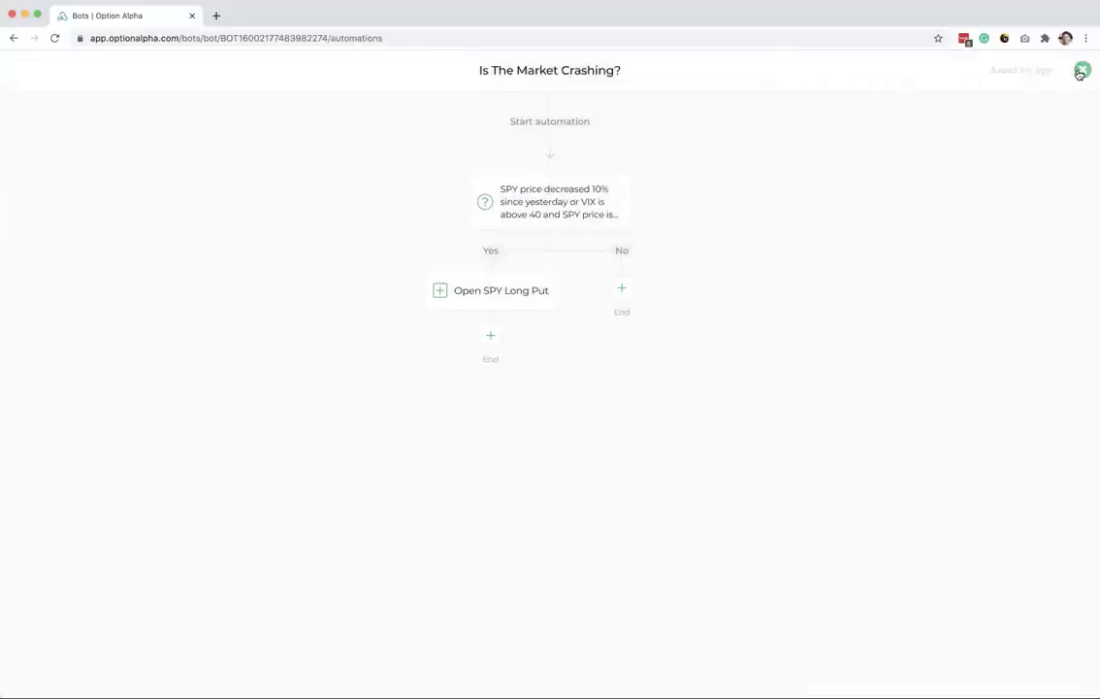
# Step: Review the decision flow of the "Hedge Profit Taker" monitor in the "Flash Crash" Hedge Bot and leave its editor
pyautogui.click(1081, 71)
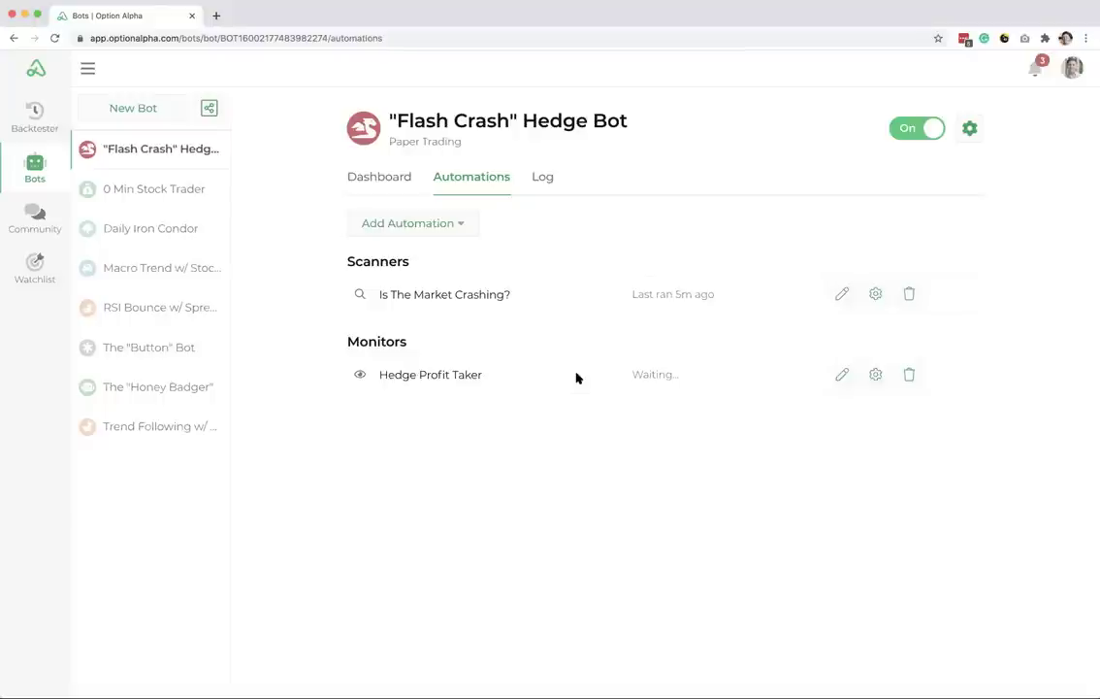
pyautogui.click(841, 374)
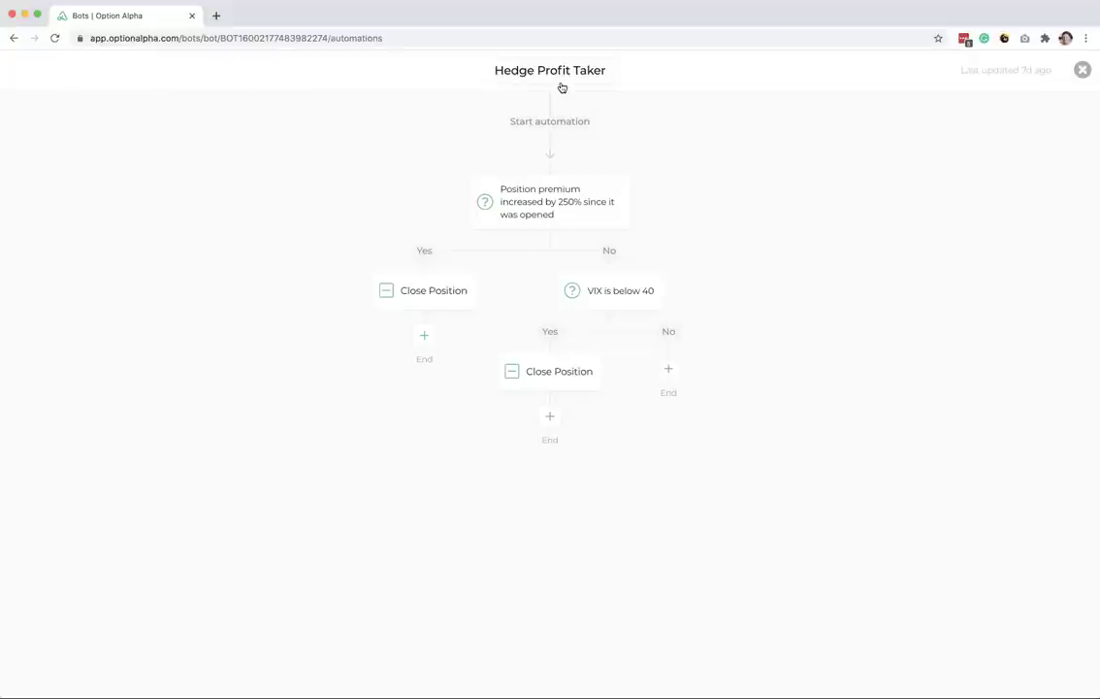
pyautogui.moveTo(567, 212)
pyautogui.moveTo(452, 309)
pyautogui.click(1080, 69)
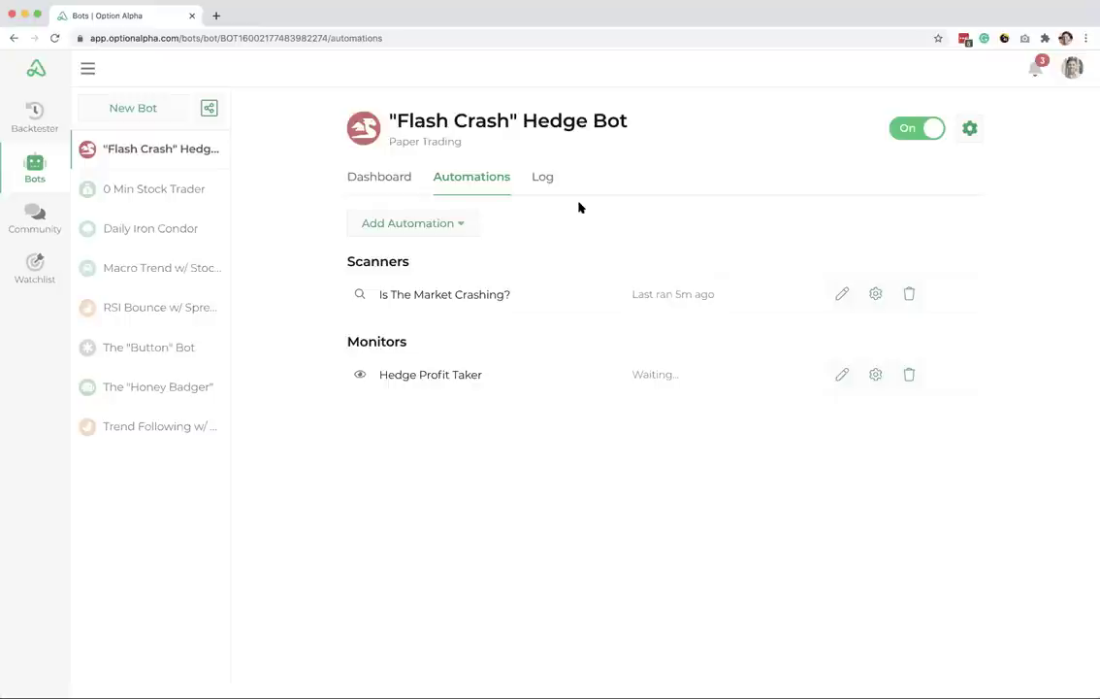
# Step: Clone the "Flash Crash" Hedge Bot under the name "Flash Crash" Hedge Bot 5%
pyautogui.click(391, 178)
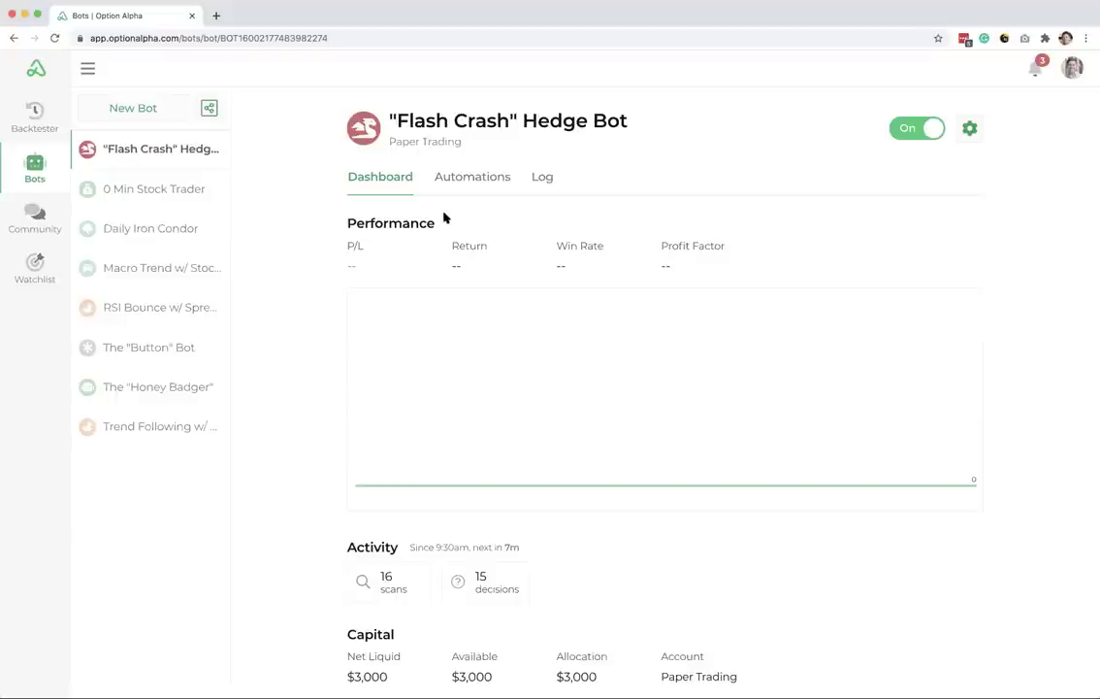
pyautogui.click(972, 129)
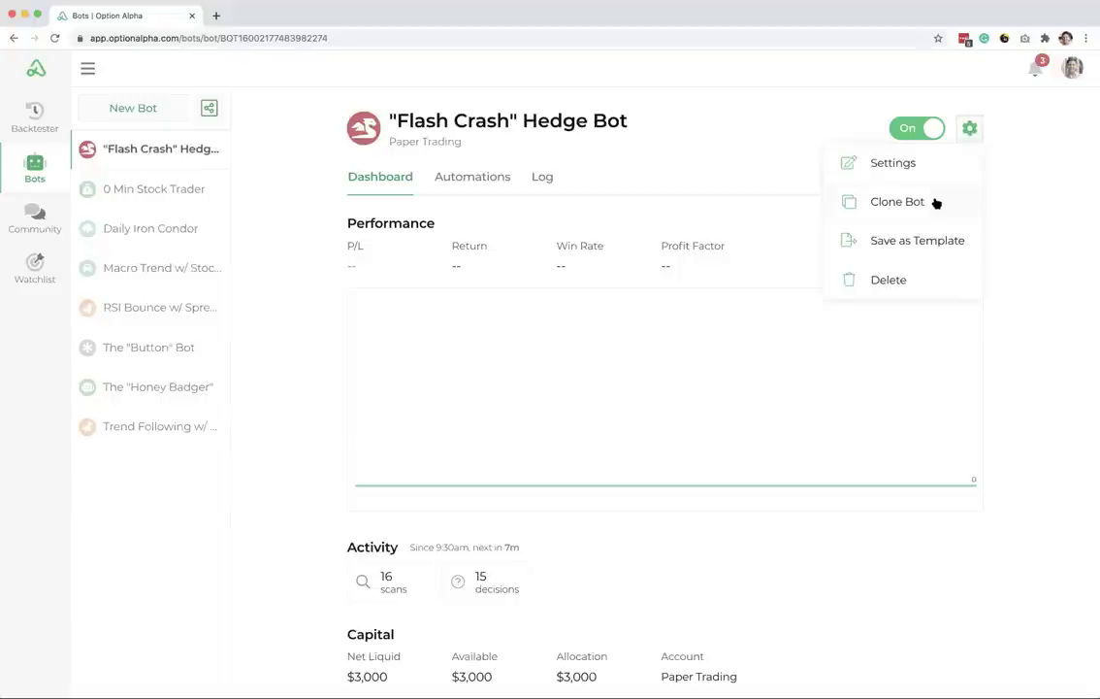
pyautogui.click(936, 202)
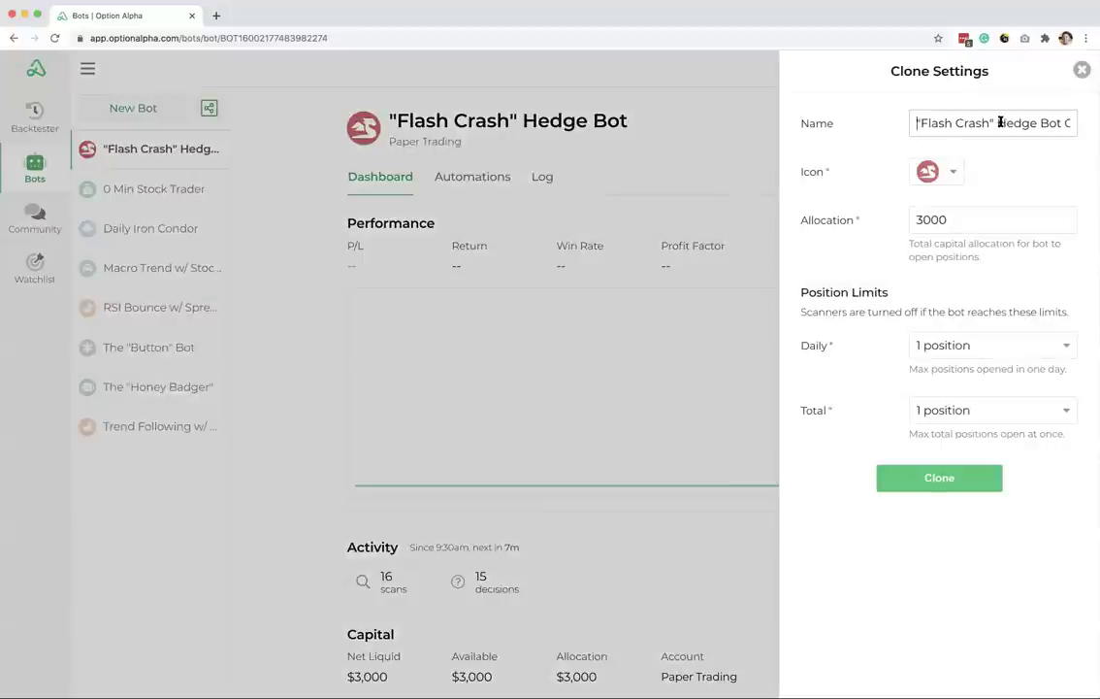
pyautogui.moveTo(999, 124); pyautogui.dragTo(1073, 123)
pyautogui.doubleClick(1058, 123)
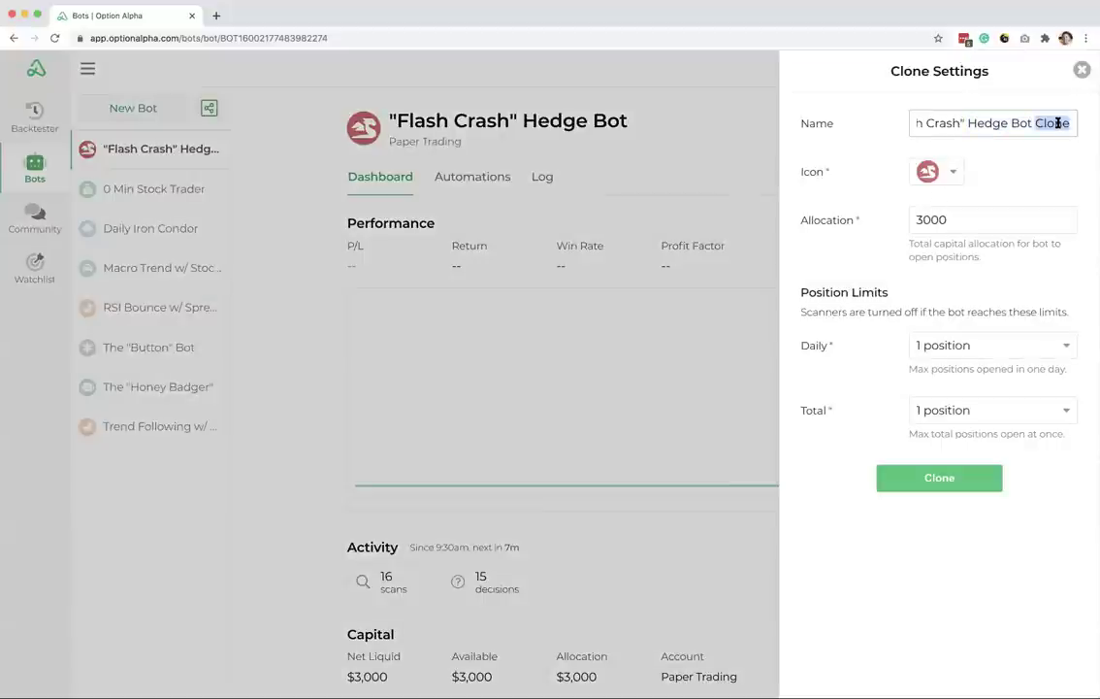
pyautogui.write('5%')
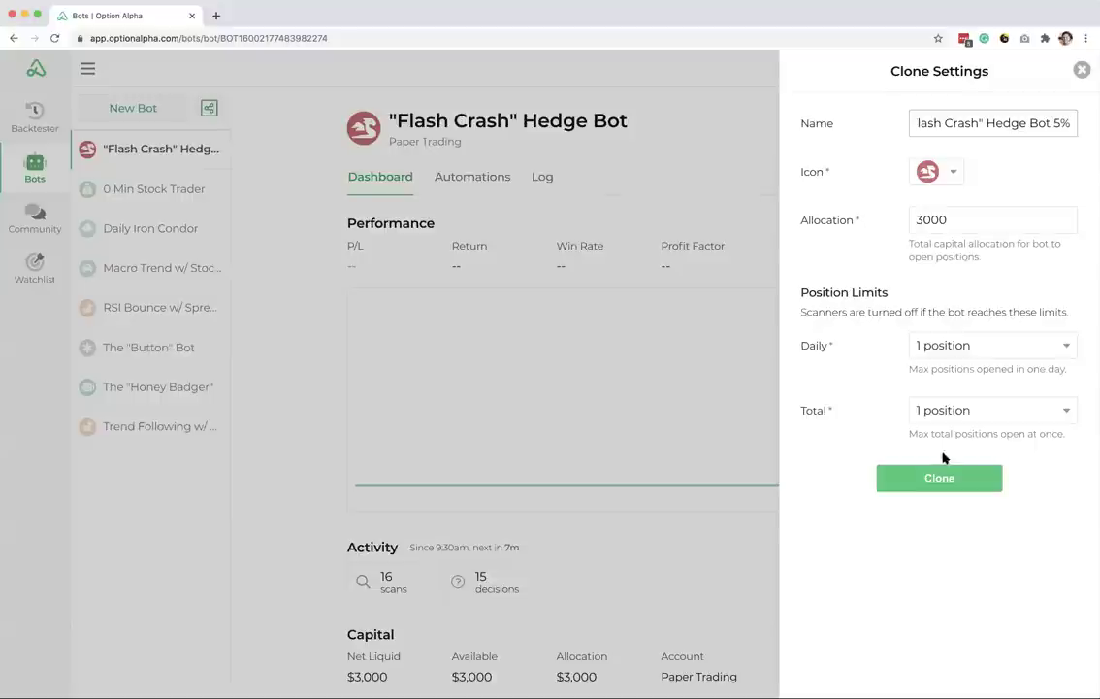
pyautogui.click(941, 476)
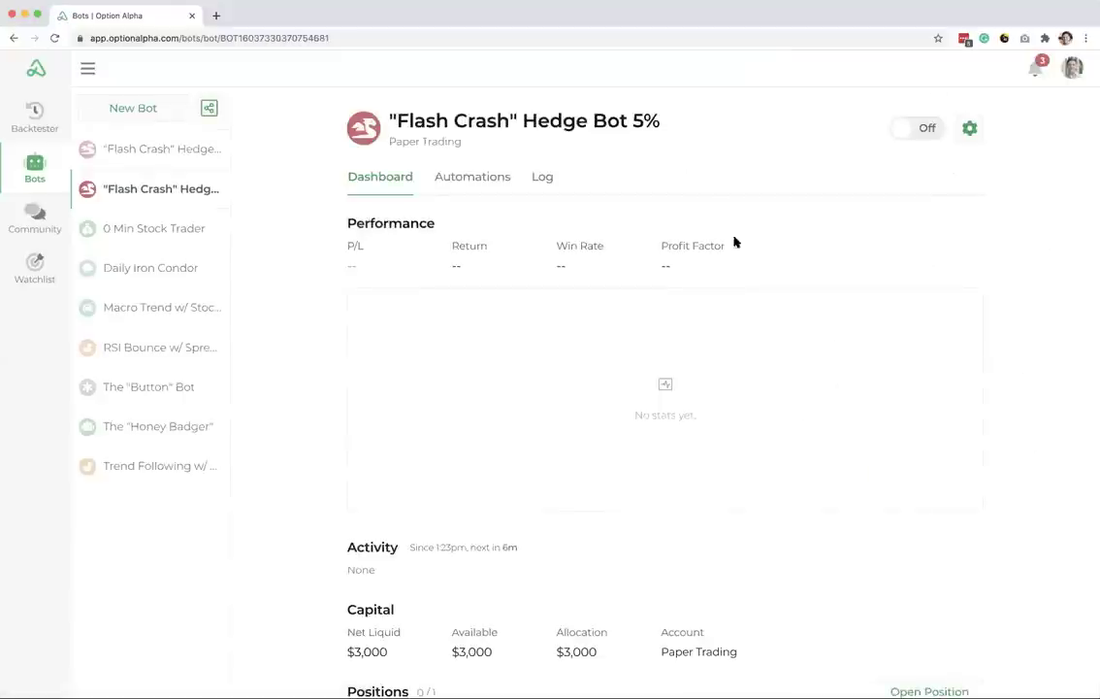
# Step: Check the cloned 5% bot's automations and set its capital allocation to 5000
pyautogui.click(482, 180)
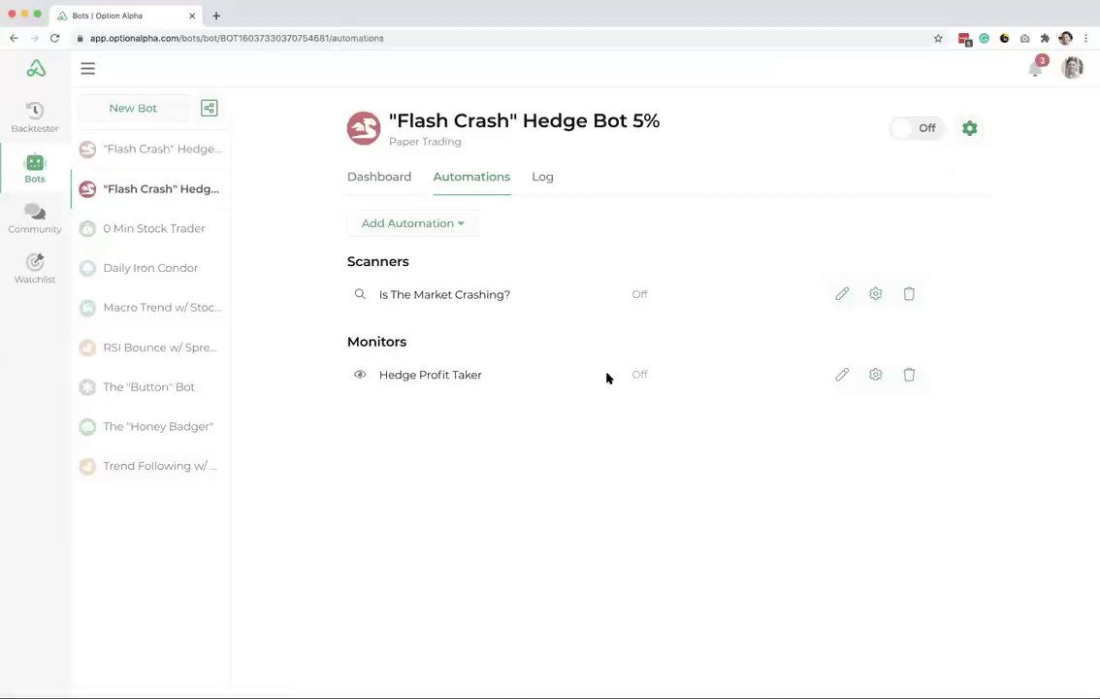
pyautogui.click(393, 178)
pyautogui.click(970, 128)
pyautogui.click(954, 169)
pyautogui.doubleClick(961, 224)
pyautogui.write('5000')
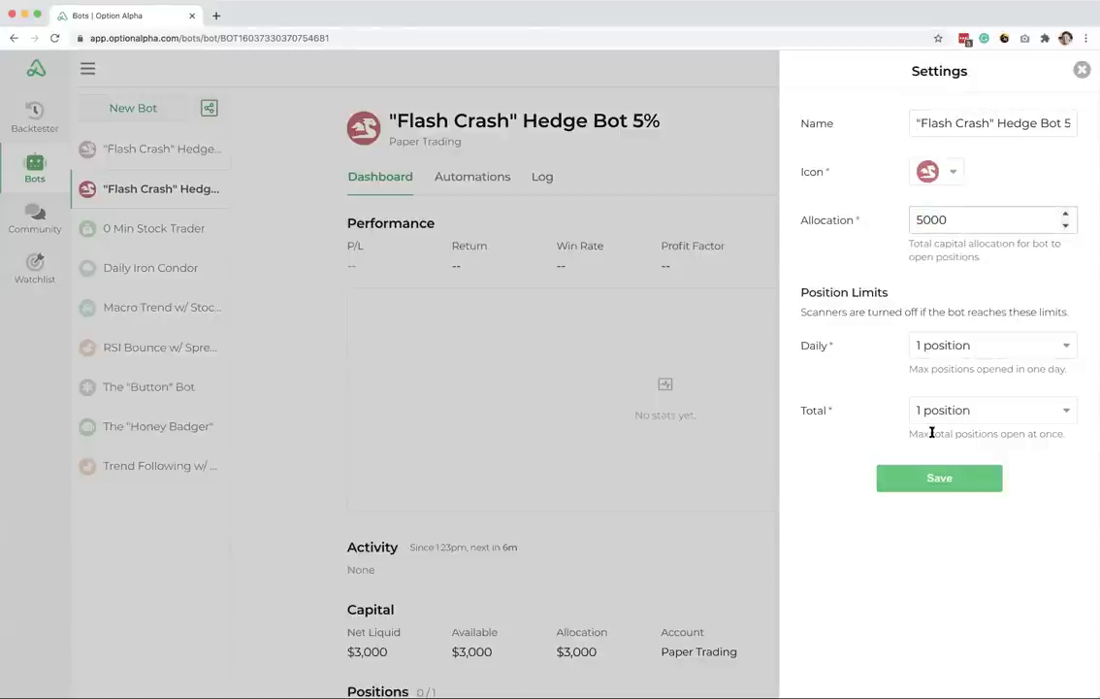
pyautogui.click(914, 482)
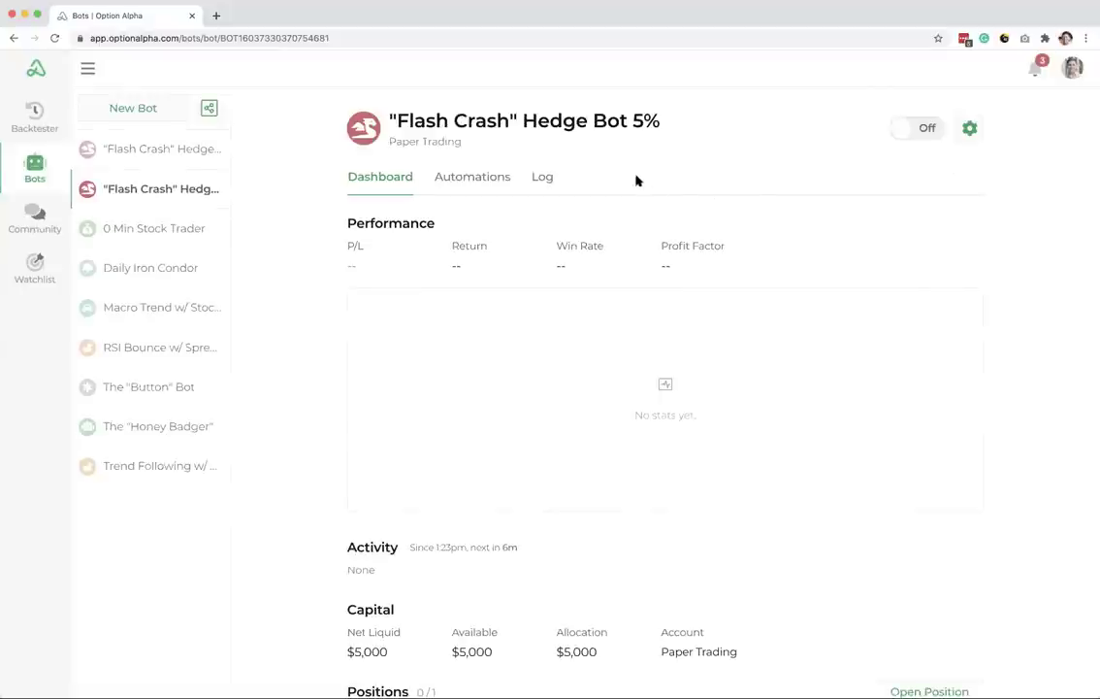
# Step: Look over the cloned 5% bot's automations and dashboard, and delete the clone
pyautogui.click(491, 176)
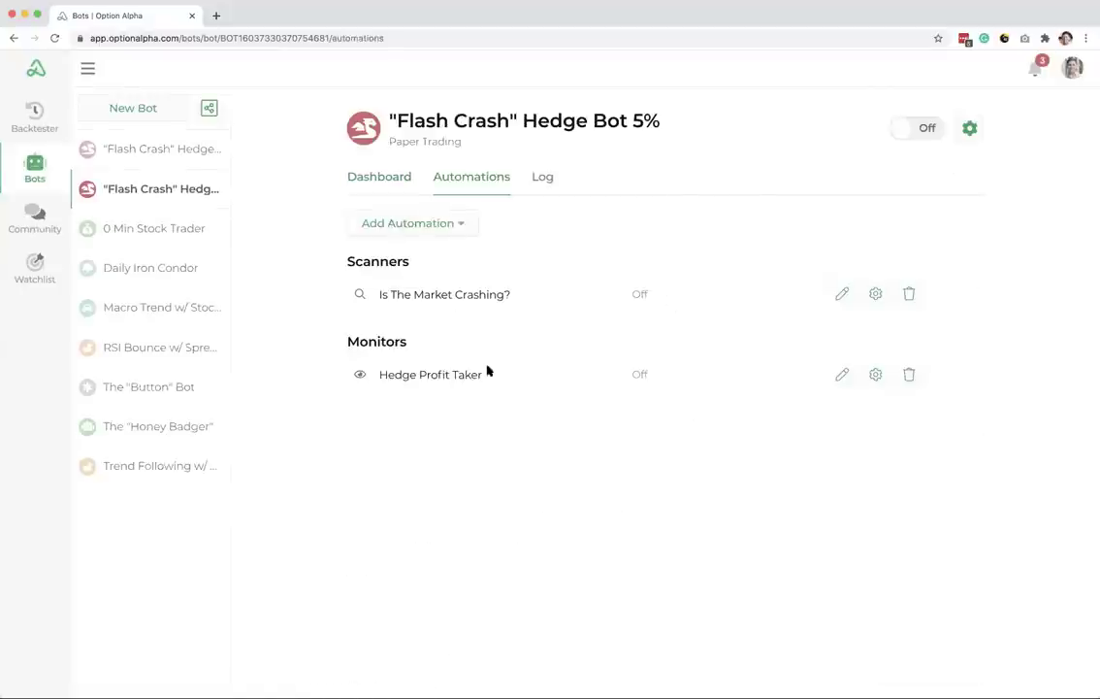
pyautogui.click(365, 177)
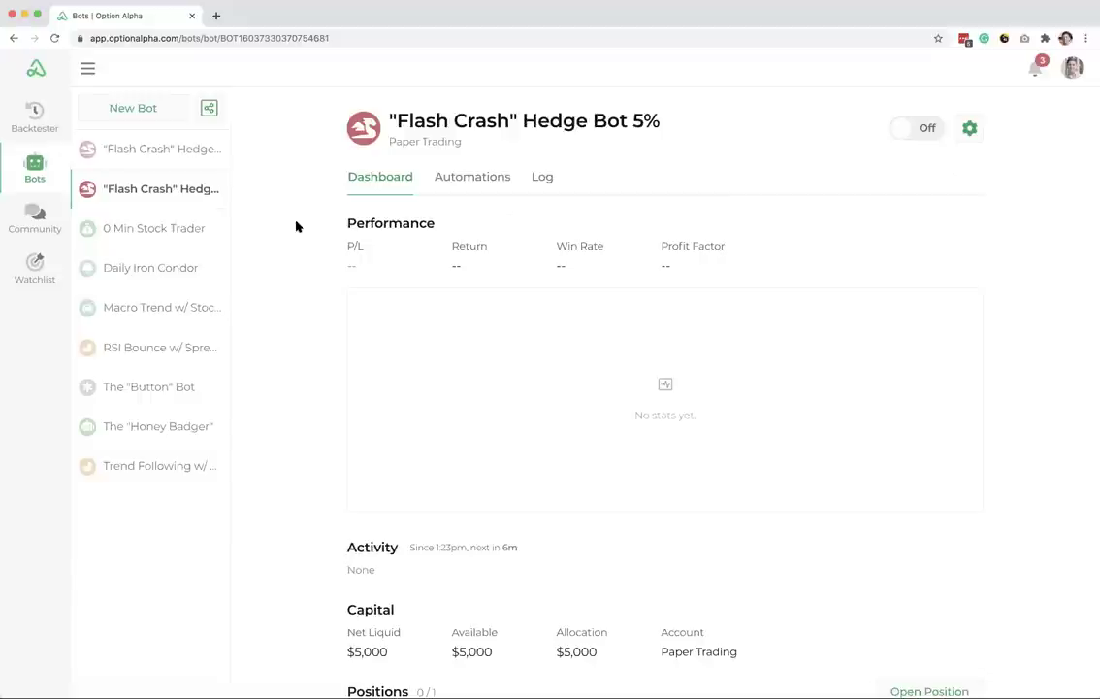
pyautogui.click(459, 179)
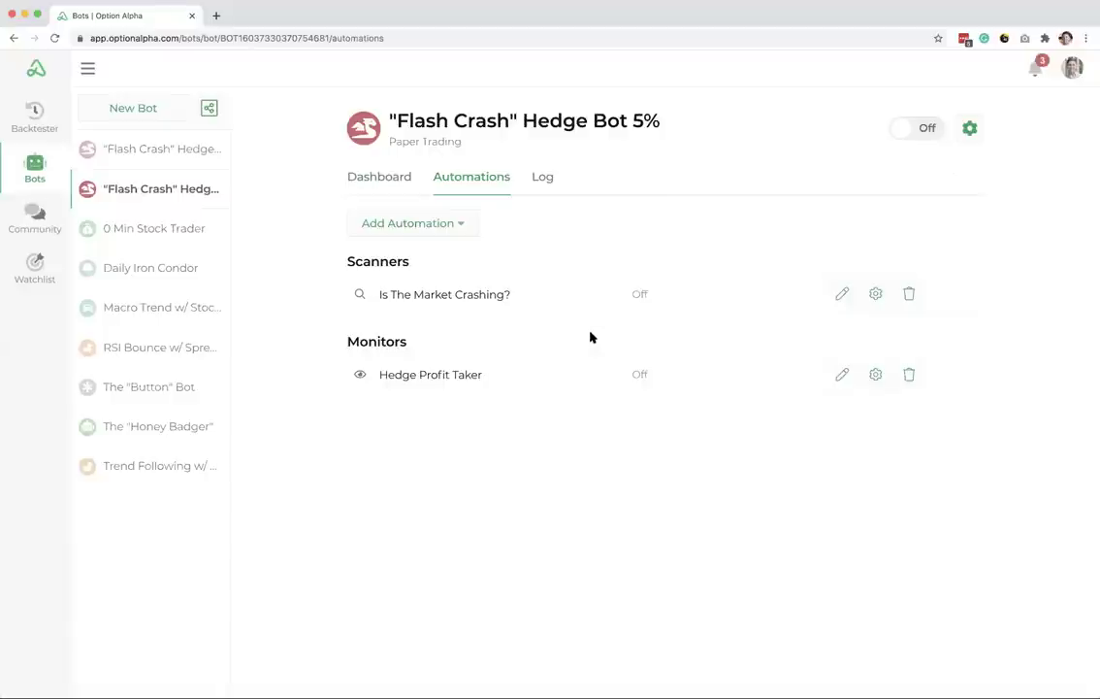
pyautogui.click(968, 129)
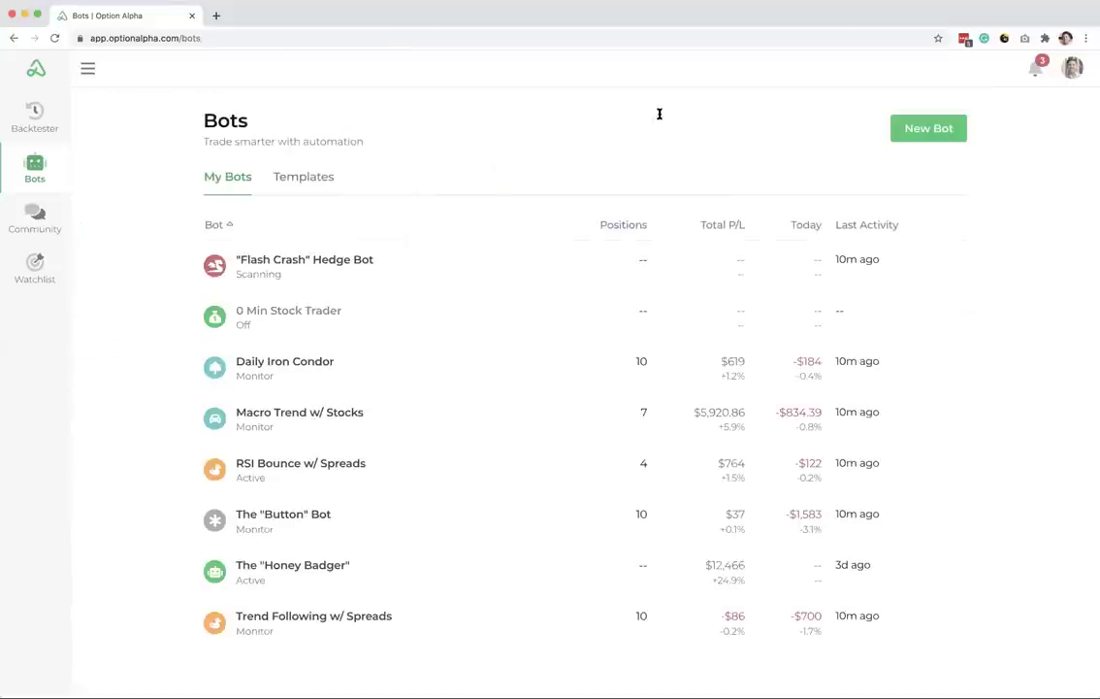
# Step: Save the "Flash Crash" Hedge Bot as a new template, prefixing the owner's first name and adding the description "Put something here for you."
pyautogui.click(601, 272)
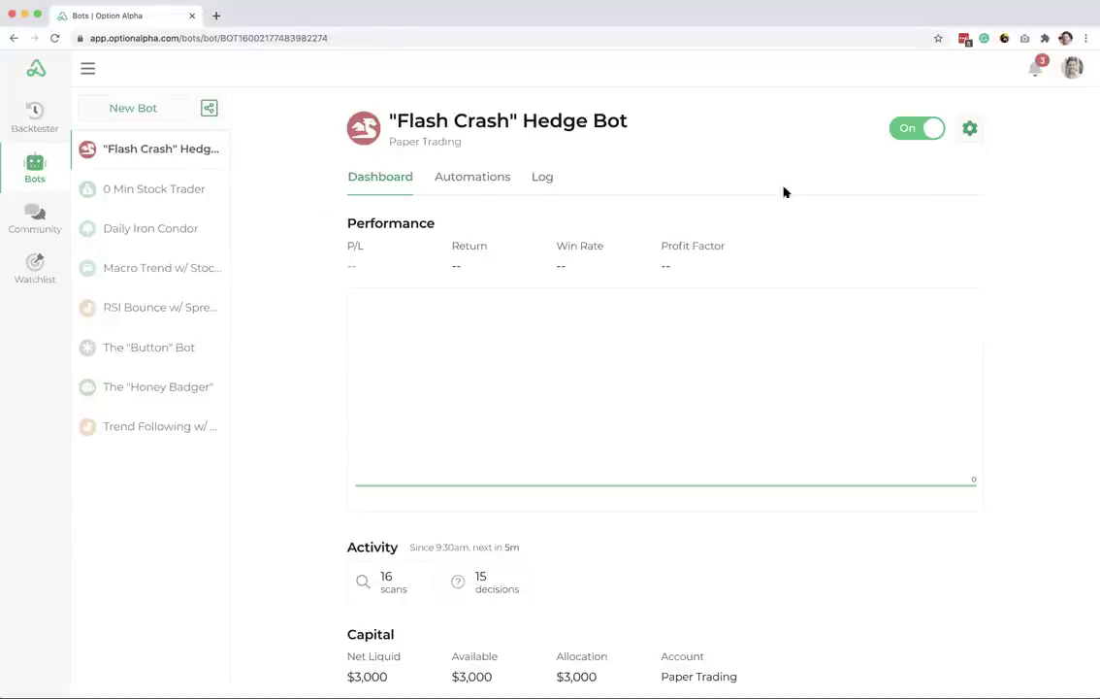
pyautogui.click(969, 132)
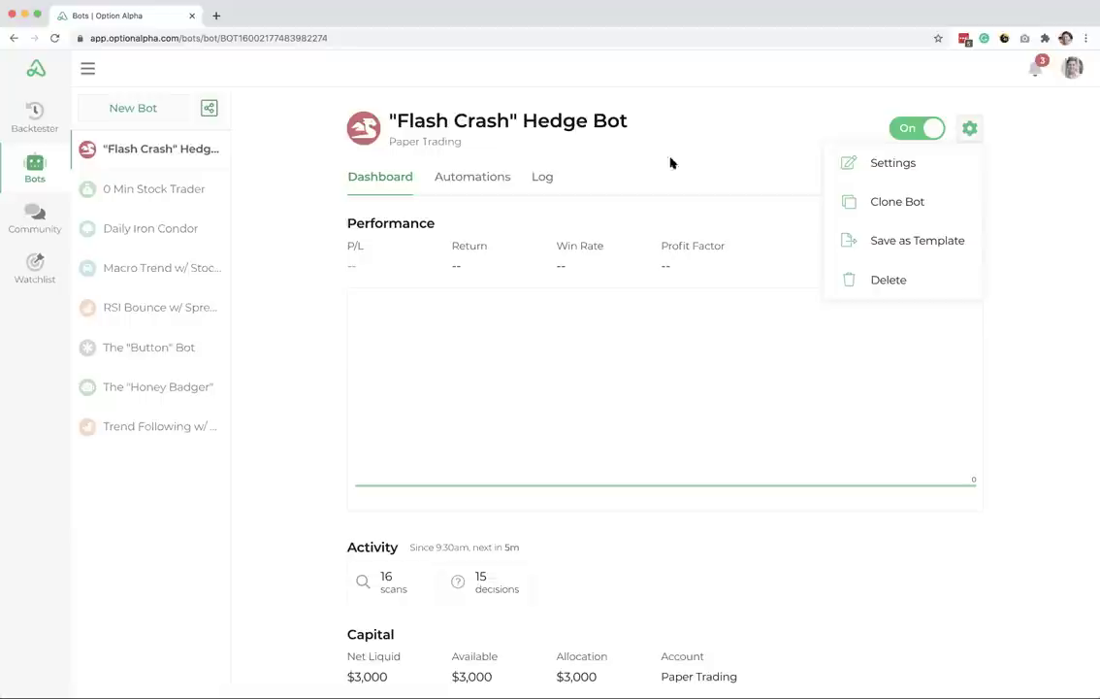
pyautogui.click(903, 243)
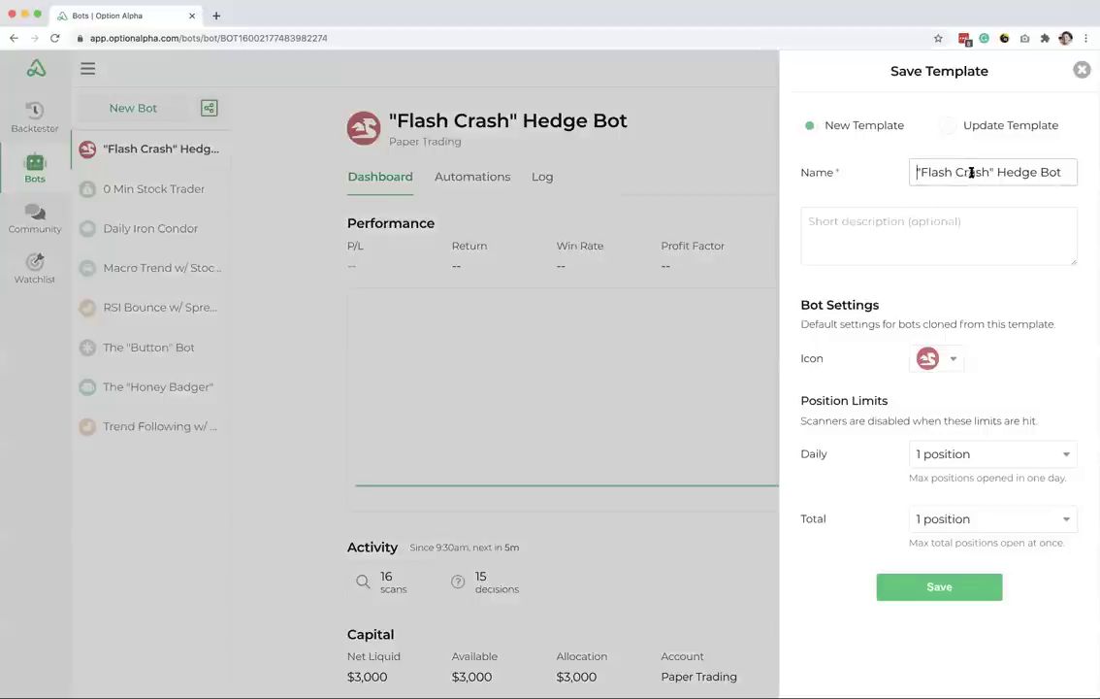
pyautogui.write("Kirk's")
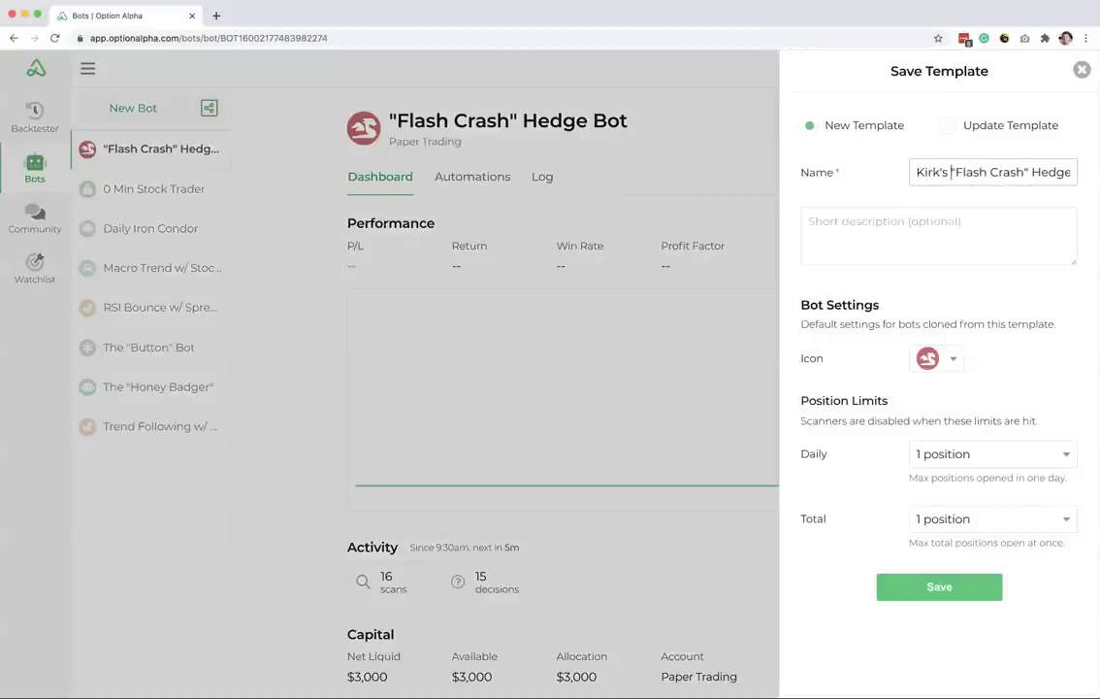
pyautogui.moveTo(1039, 172); pyautogui.dragTo(1073, 172)
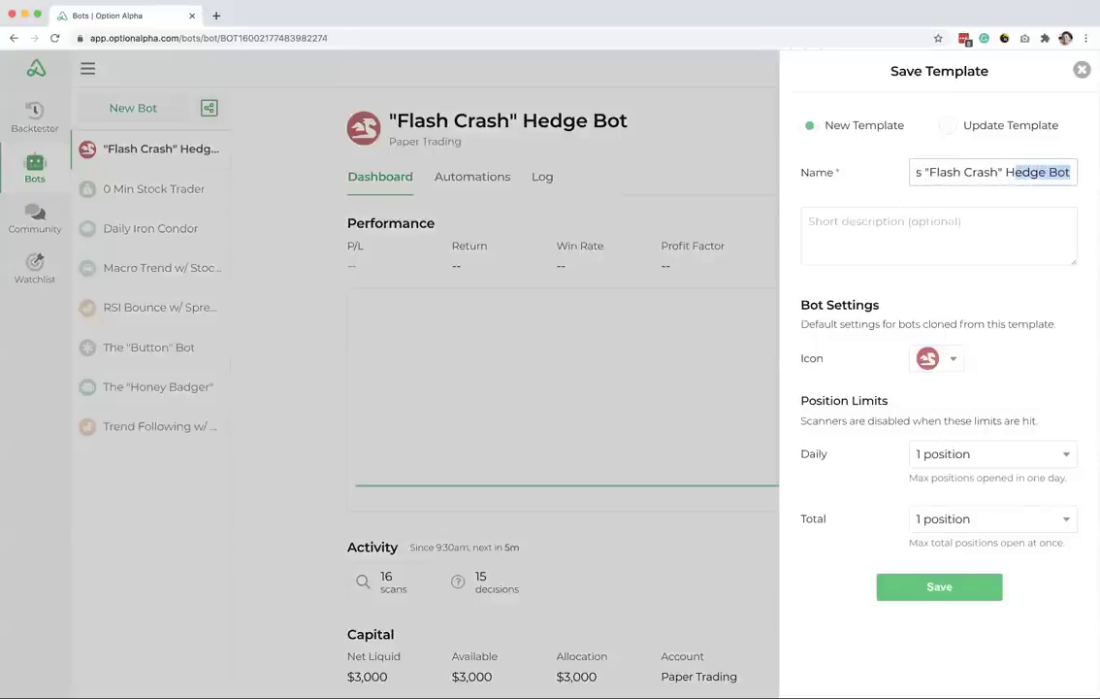
pyautogui.click(898, 238)
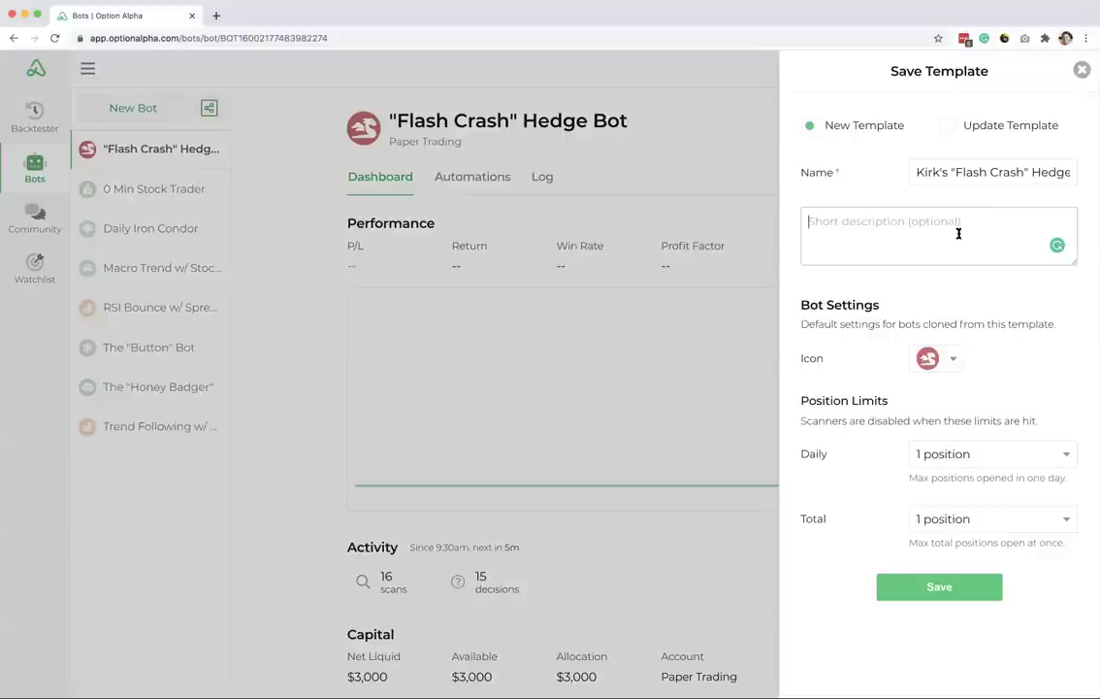
pyautogui.write('Put some')
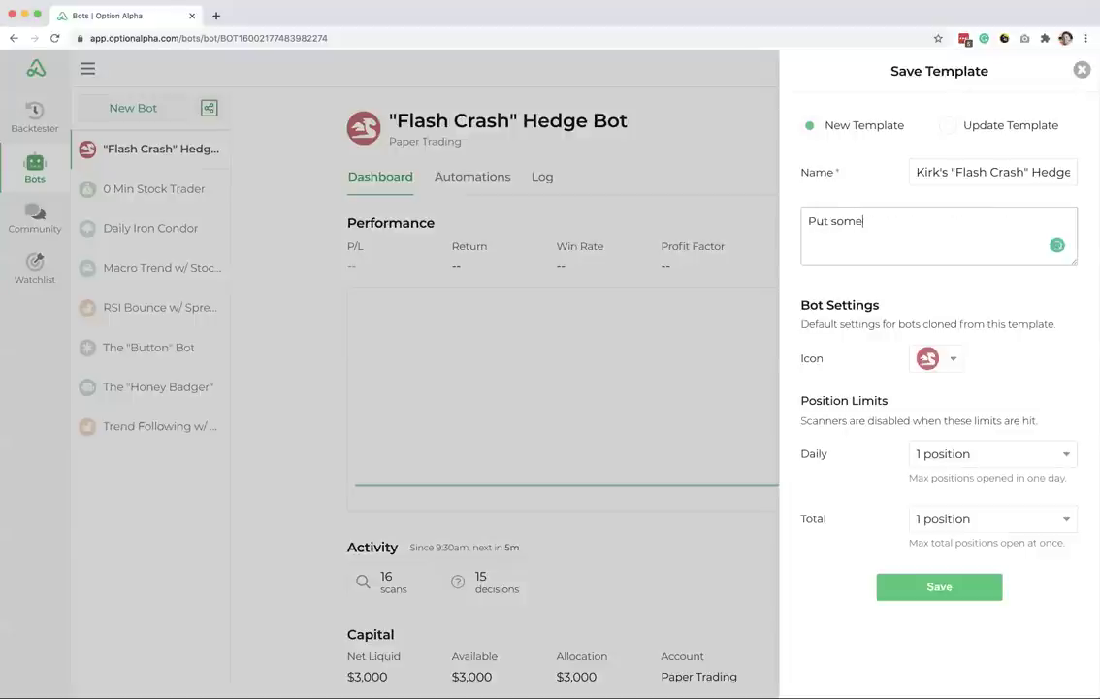
pyautogui.write('thing here for you.')
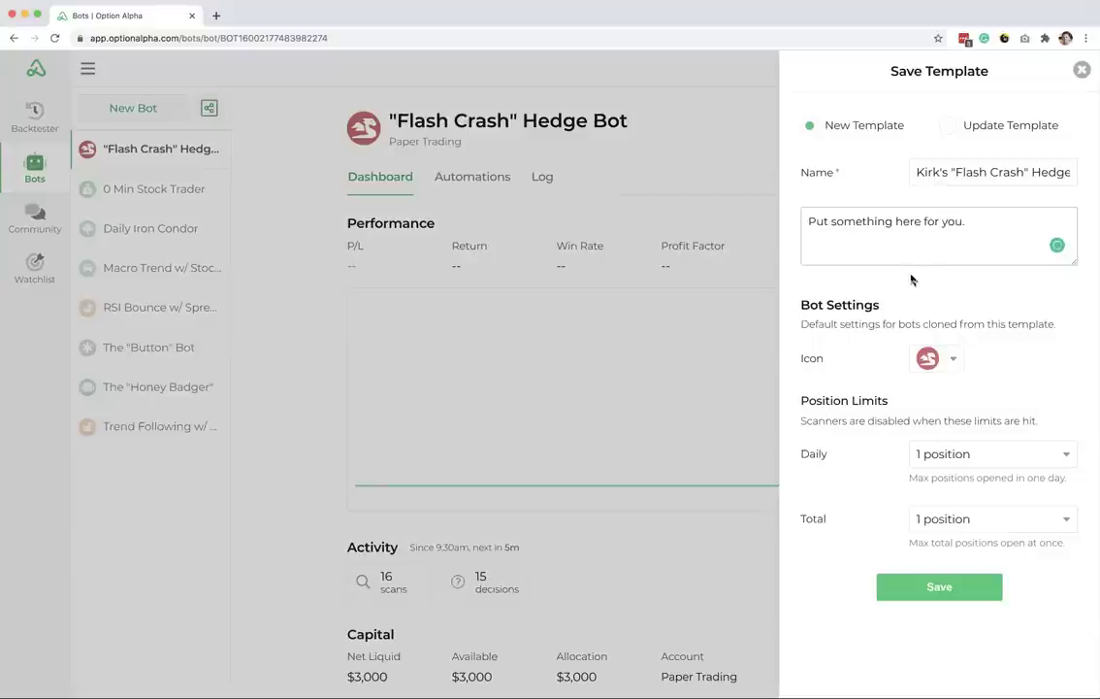
pyautogui.click(933, 586)
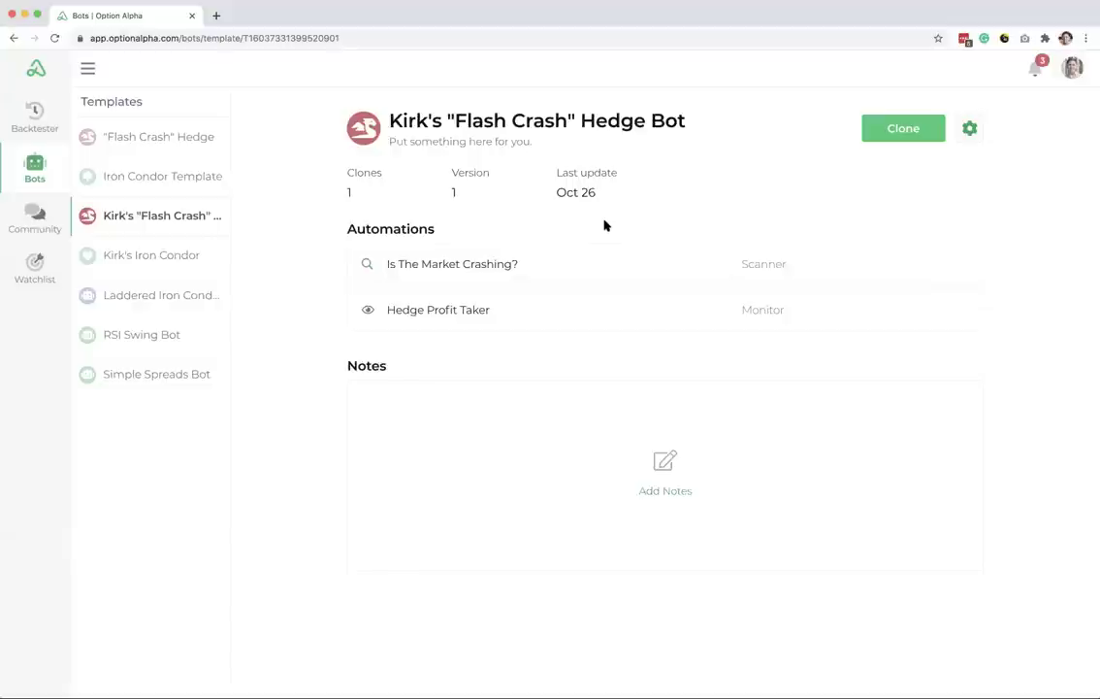
# Step: Inspect the decision criteria and long put action of the new template's "Is The Market Crashing?" scanner
pyautogui.click(602, 263)
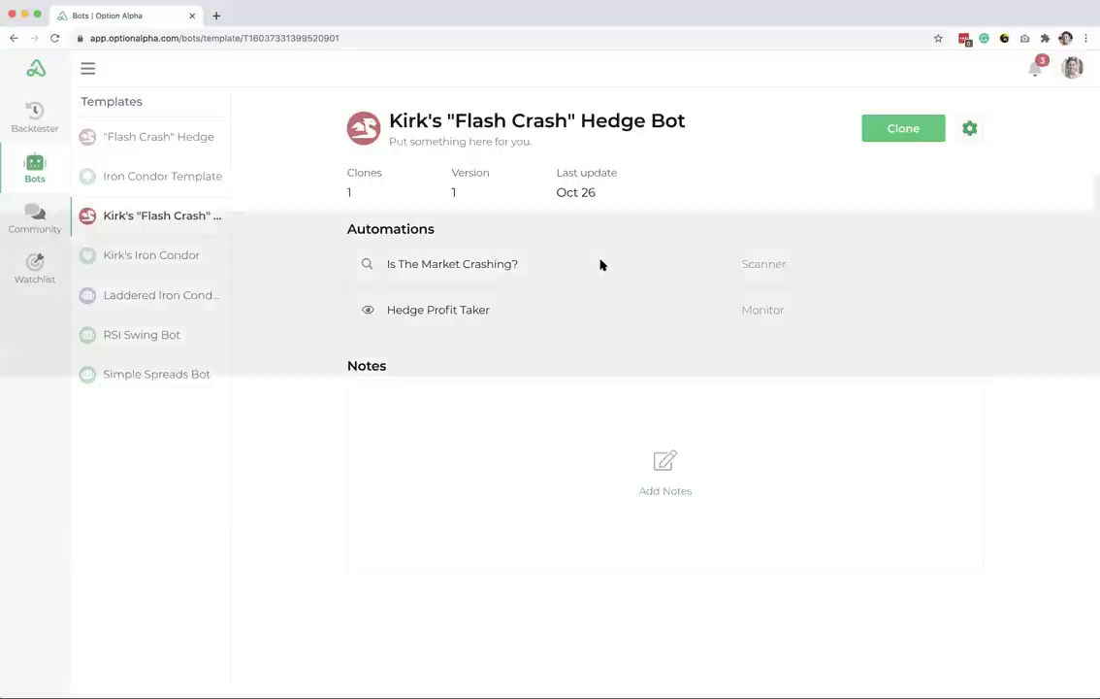
pyautogui.click(580, 213)
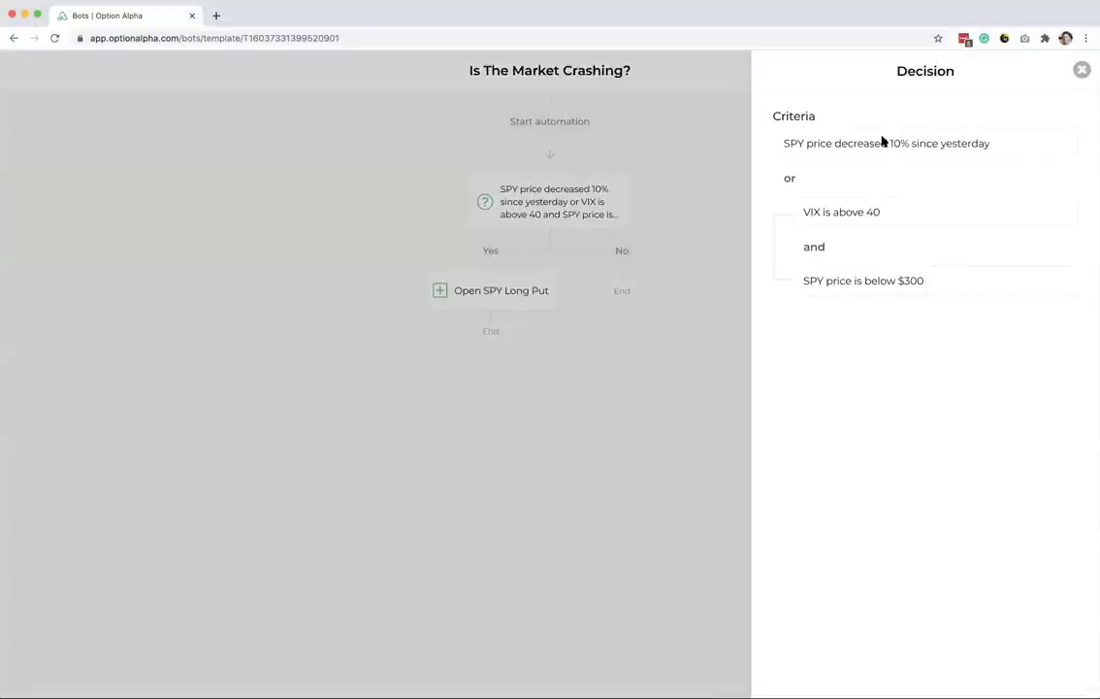
pyautogui.doubleClick(991, 154)
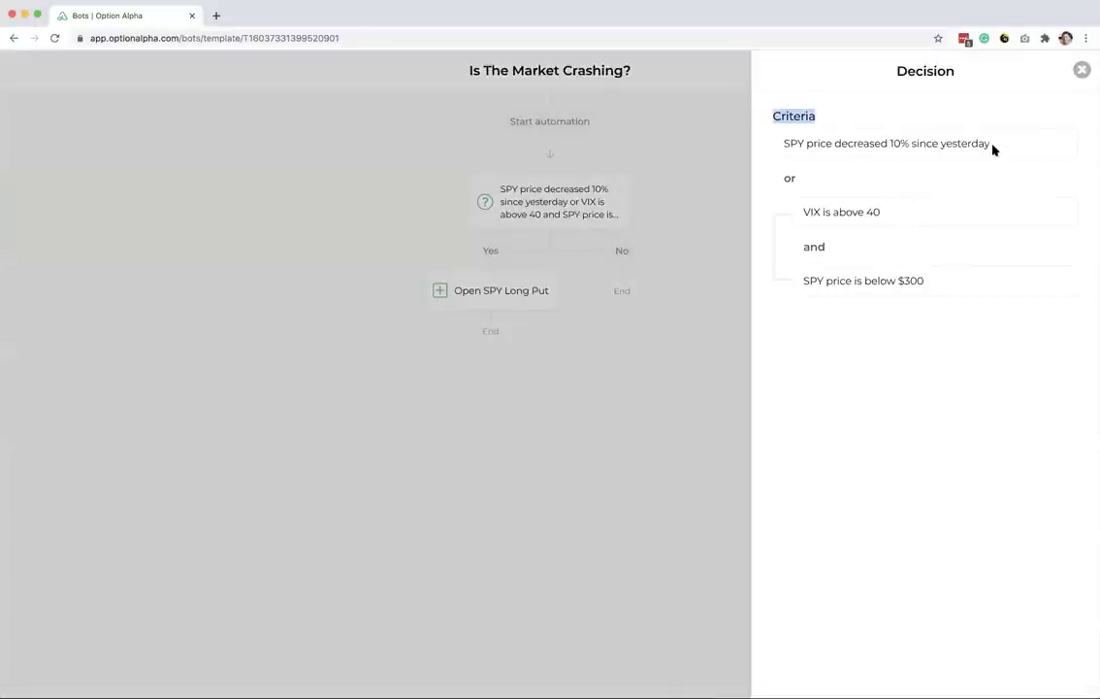
pyautogui.click(1081, 71)
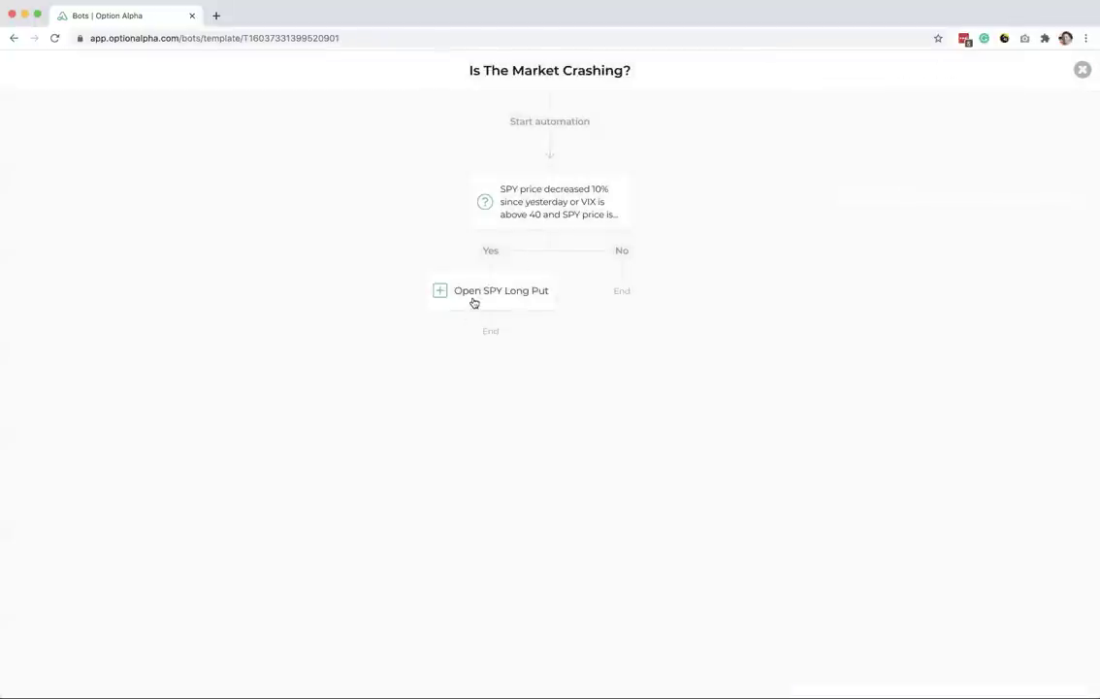
pyautogui.click(533, 282)
pyautogui.click(1082, 68)
pyautogui.click(1083, 71)
# Step: Inspect the position premium decision in the template's "Hedge Profit Taker" monitor and return to the template page
pyautogui.click(663, 314)
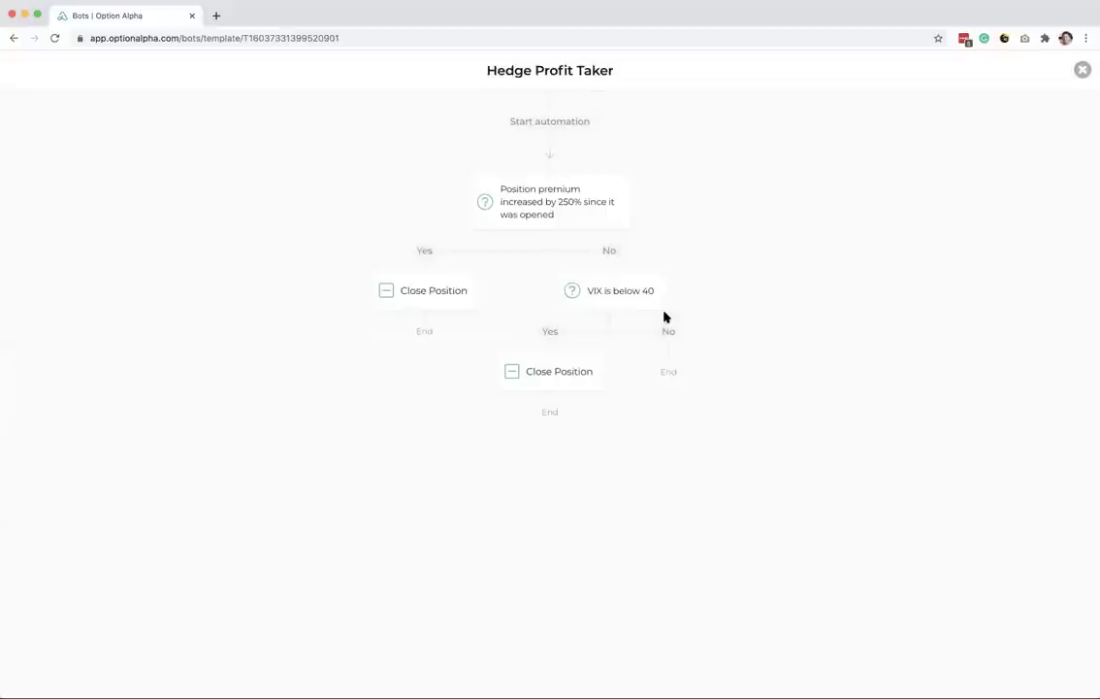
pyautogui.click(548, 206)
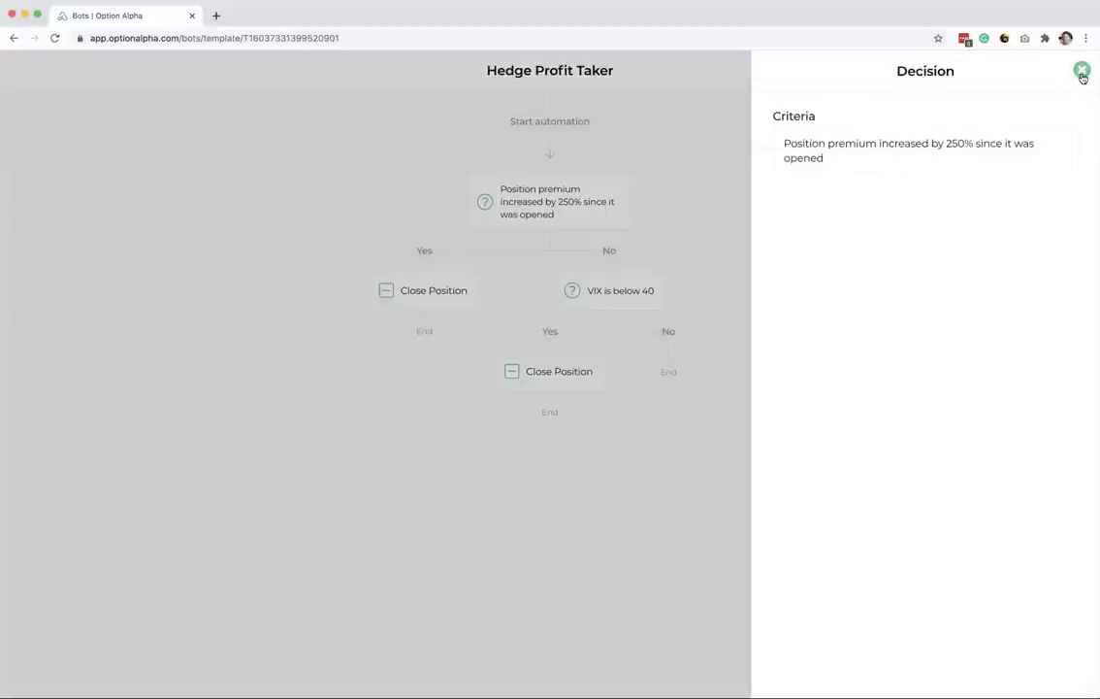
pyautogui.click(1082, 71)
pyautogui.click(1082, 70)
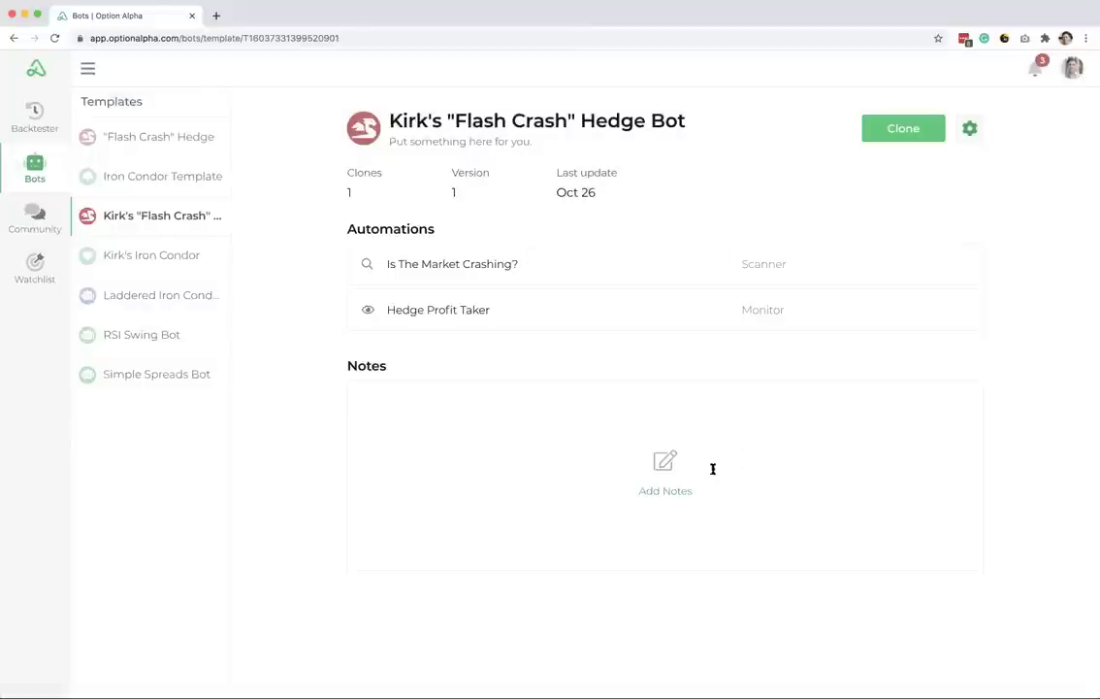
# Step: Add the note "Tell you how it works." to the new hedge bot template and save it
pyautogui.click(650, 490)
pyautogui.write('T')
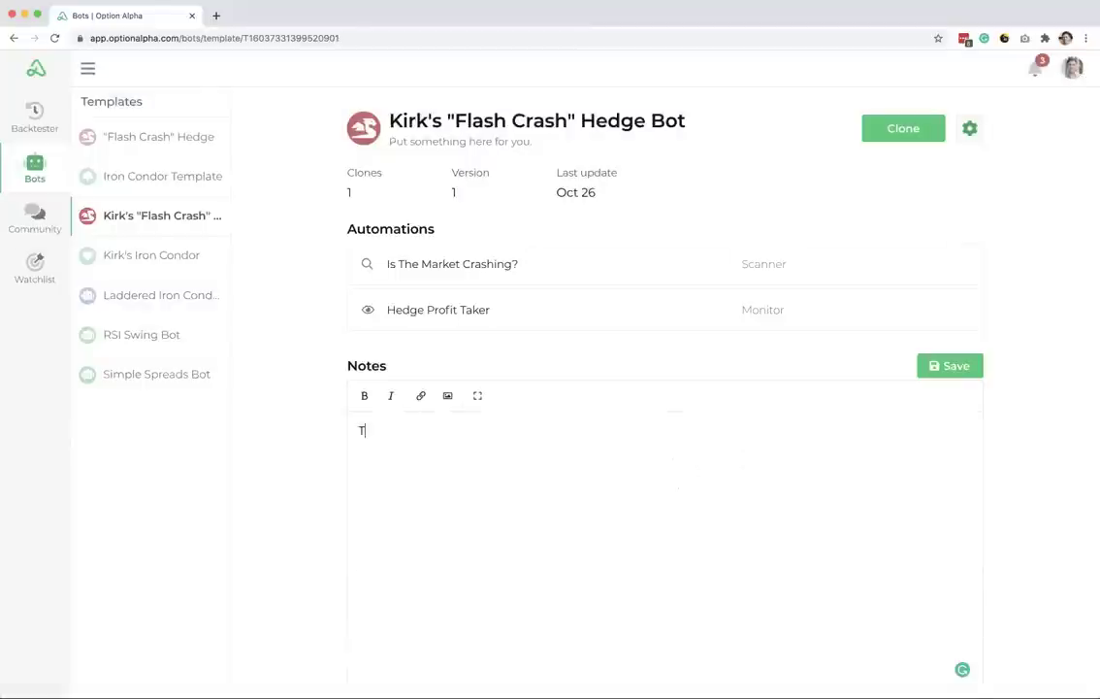
pyautogui.write('ell you how it works.')
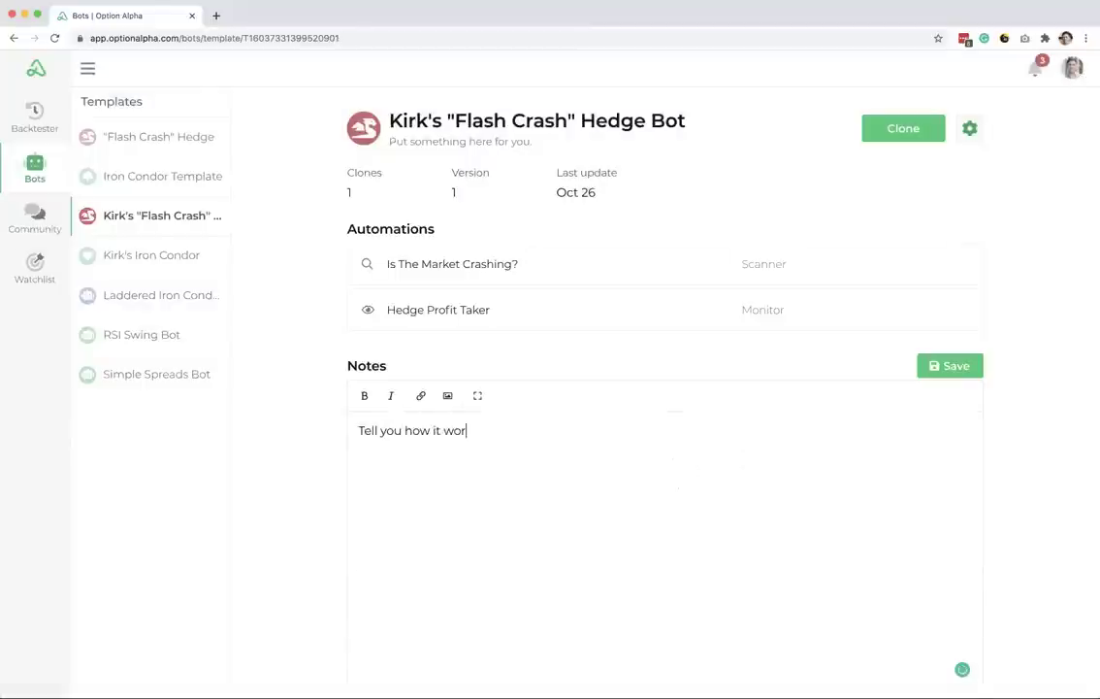
pyautogui.click(936, 367)
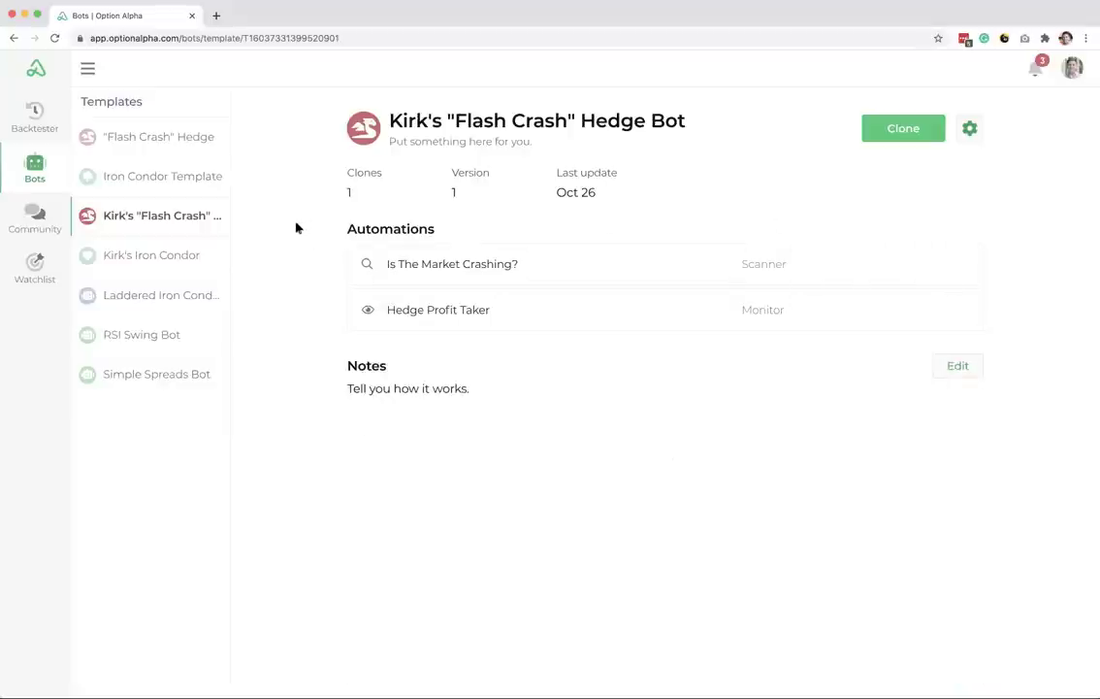
# Step: Return to the template list and review the notes of the original "Flash Crash" Hedge template
pyautogui.click(114, 97)
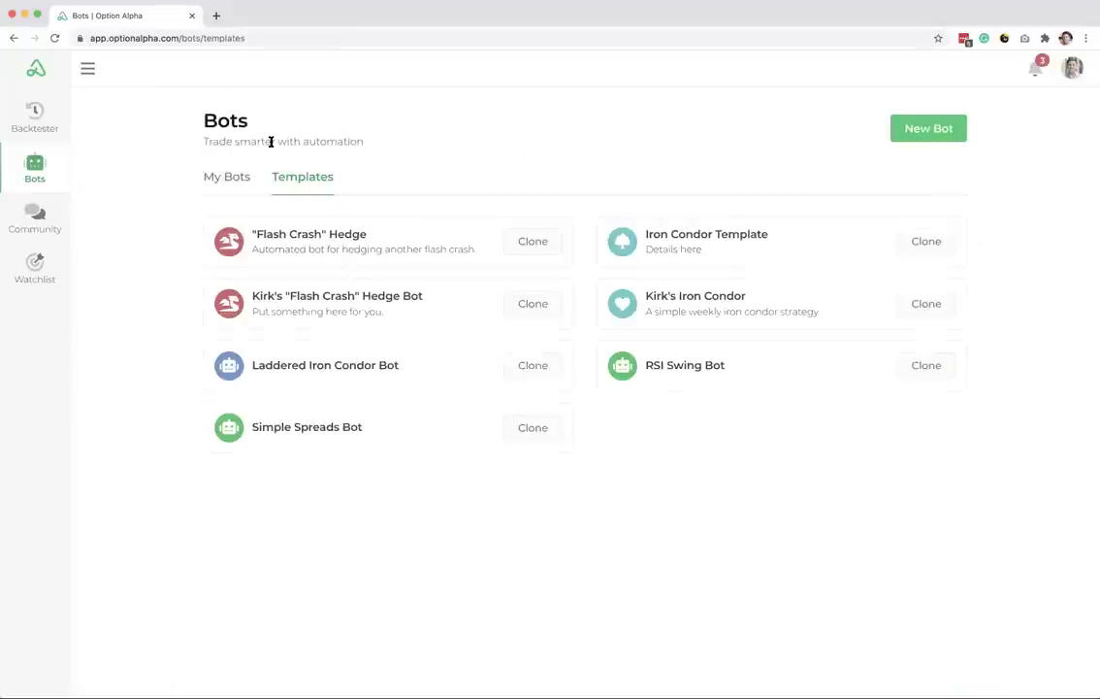
pyautogui.click(354, 242)
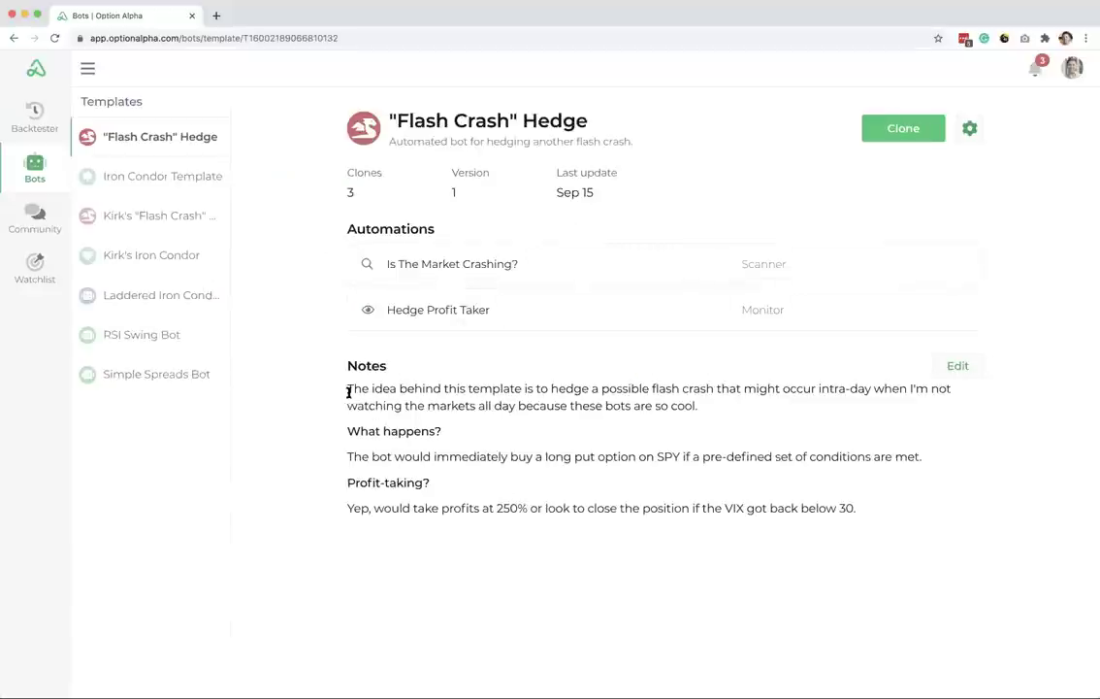
pyautogui.moveTo(349, 388); pyautogui.dragTo(891, 507)
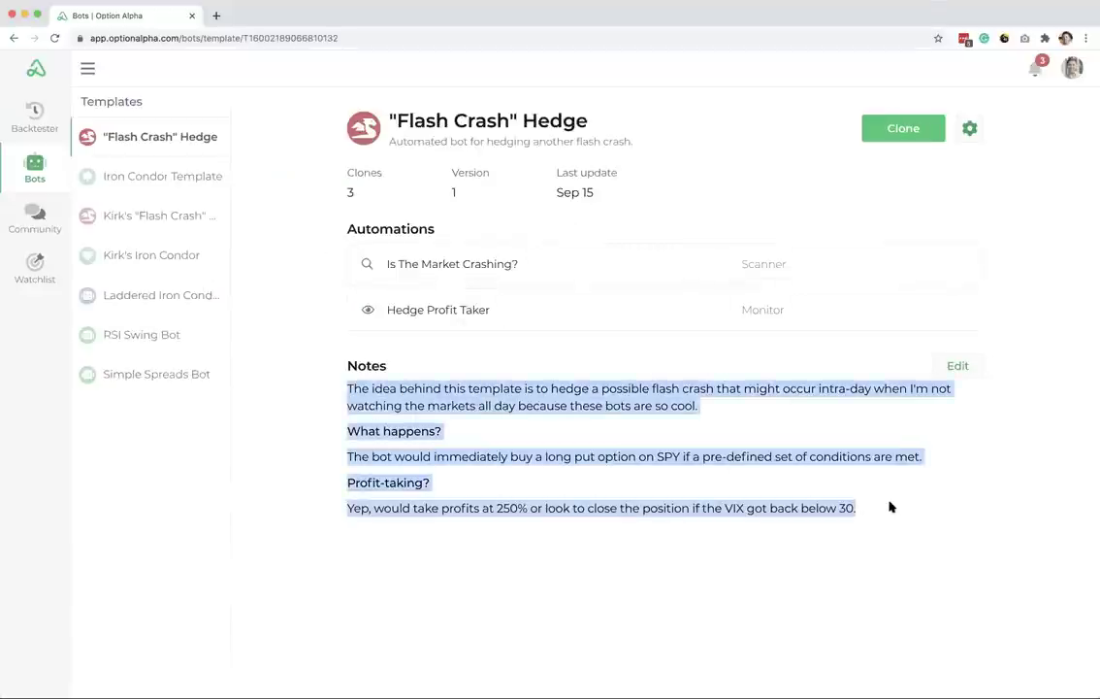
pyautogui.click(592, 490)
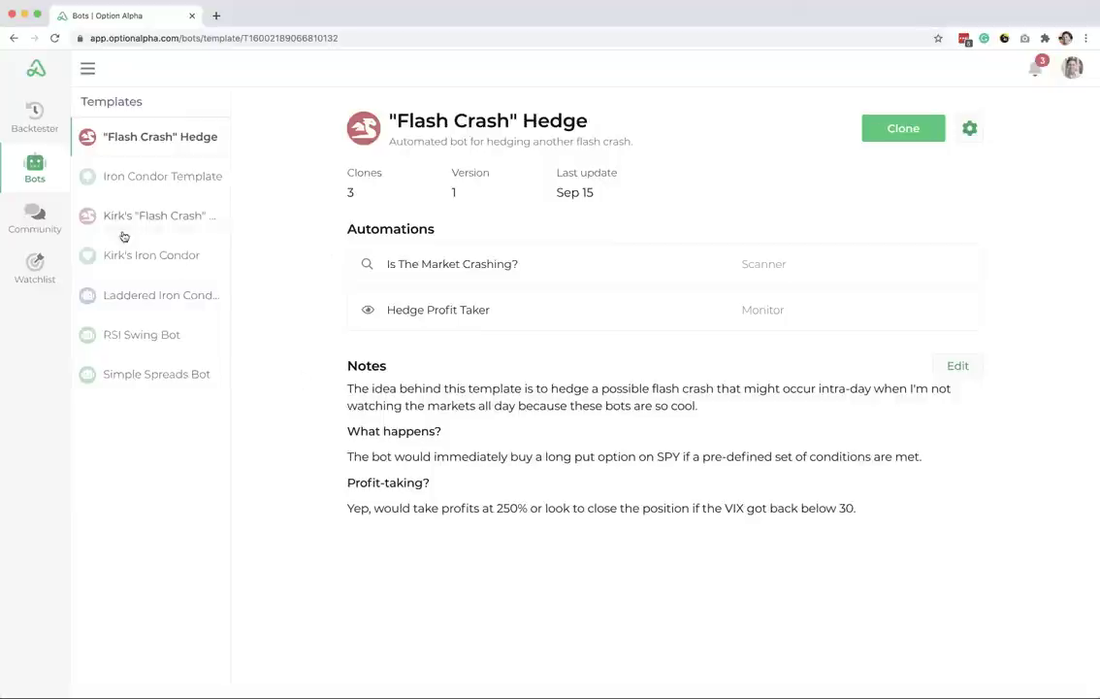
# Step: Draft a post in the community's Bots channel titled with the owner's first name and "Flash Crash Hedge Bot", with the body "Here it is."
pyautogui.click(40, 220)
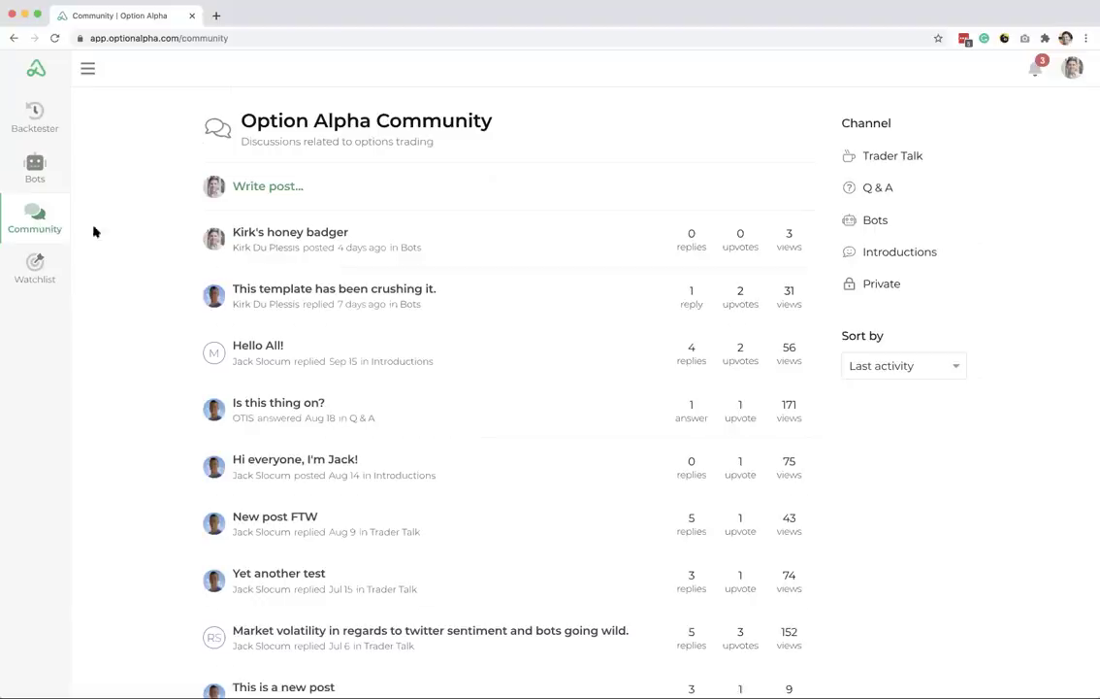
pyautogui.click(874, 221)
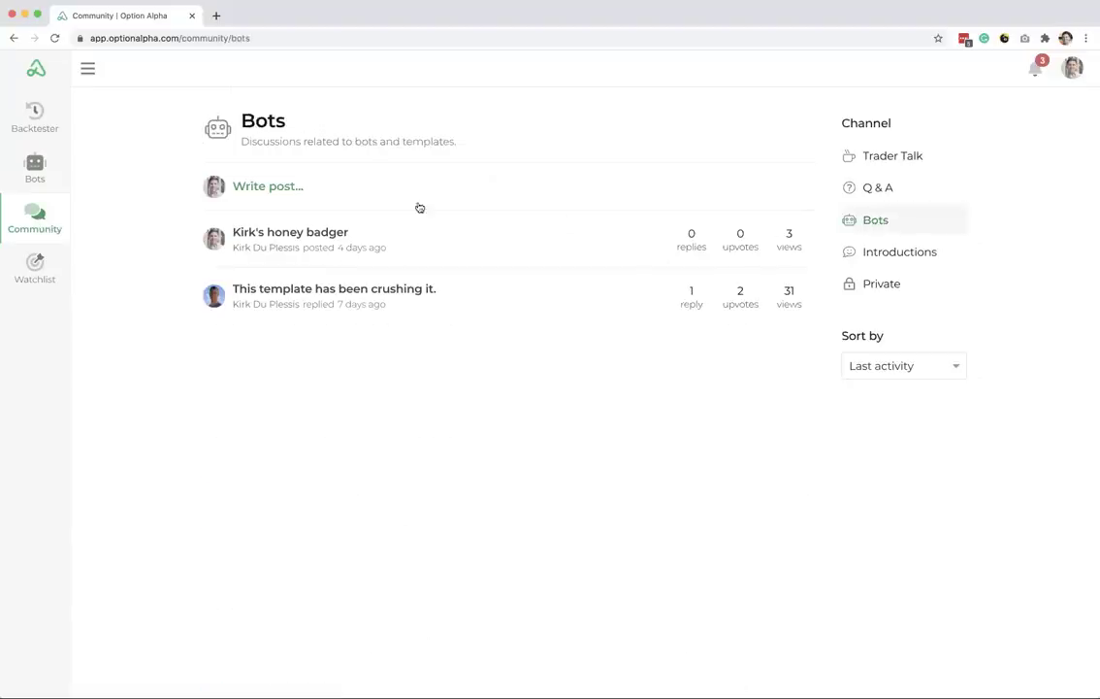
pyautogui.click(265, 187)
pyautogui.write("Kirk's Flash Crash Hedge Bot")
pyautogui.press('Tab')
pyautogui.write('Here it is.')
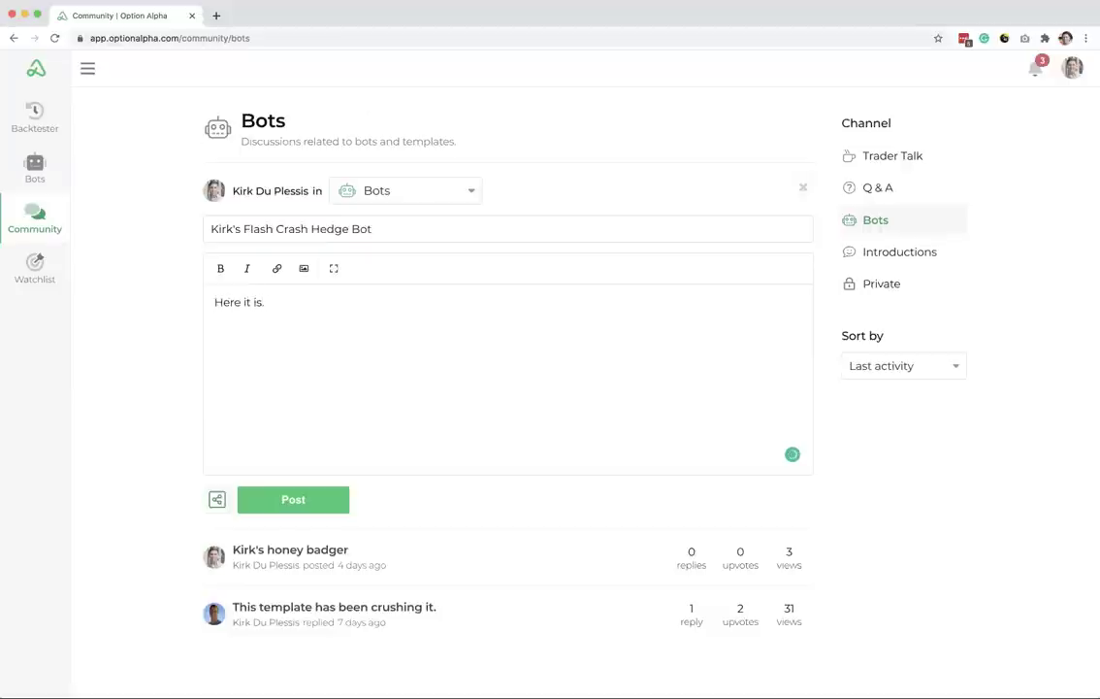
# Step: Attach the owner's "Flash Crash" Hedge Bot template to the draft and publish the post
pyautogui.click(217, 499)
pyautogui.click(281, 496)
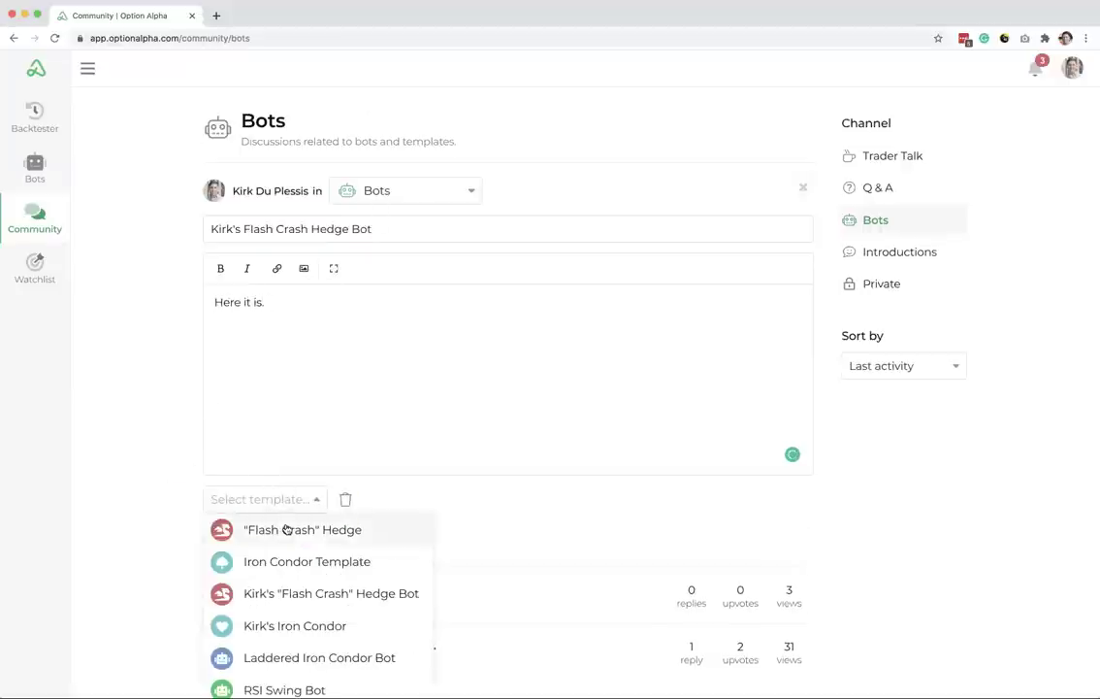
pyautogui.click(297, 592)
pyautogui.click(313, 539)
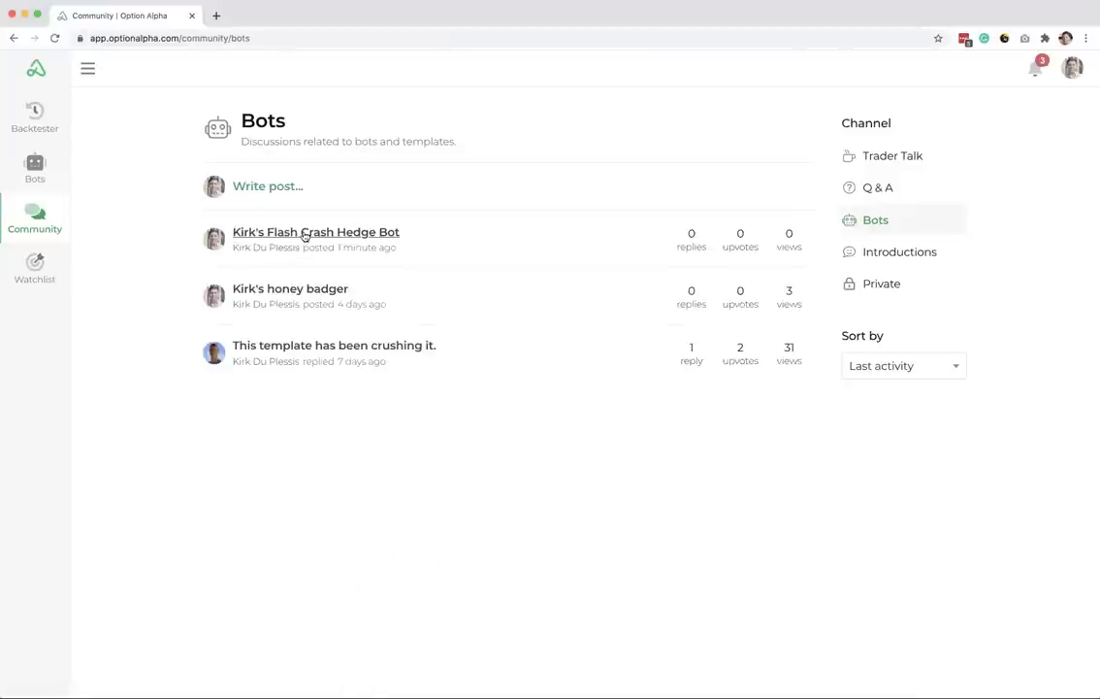
# Step: View the published hedge bot post, check the template it links to, and return to the post
pyautogui.click(305, 236)
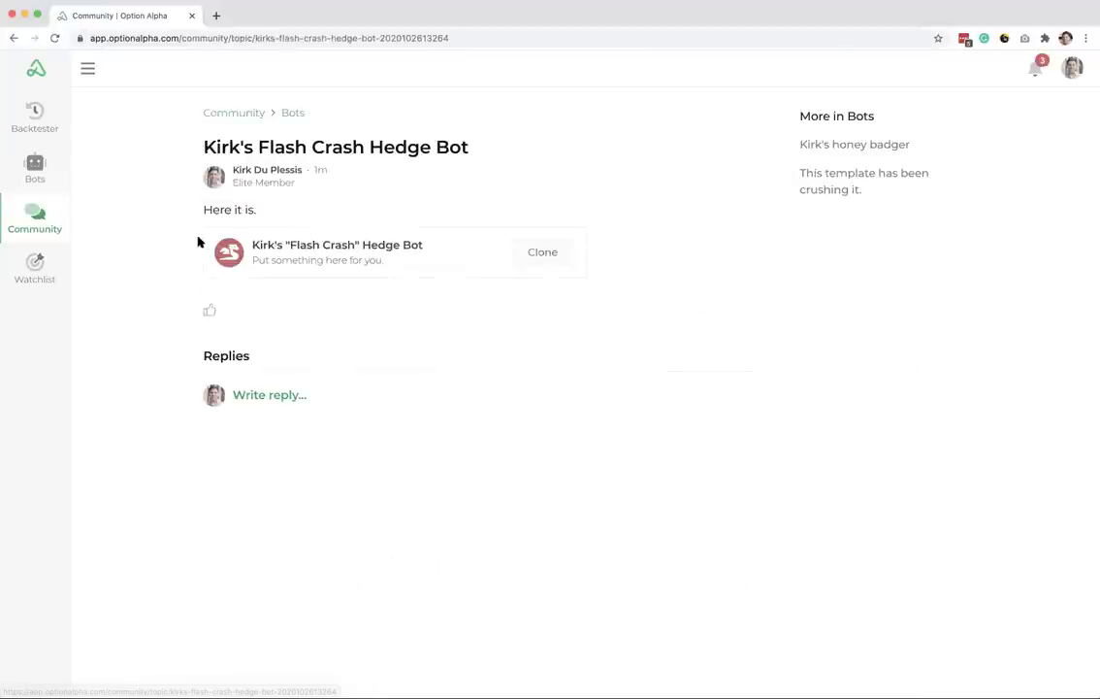
pyautogui.click(347, 253)
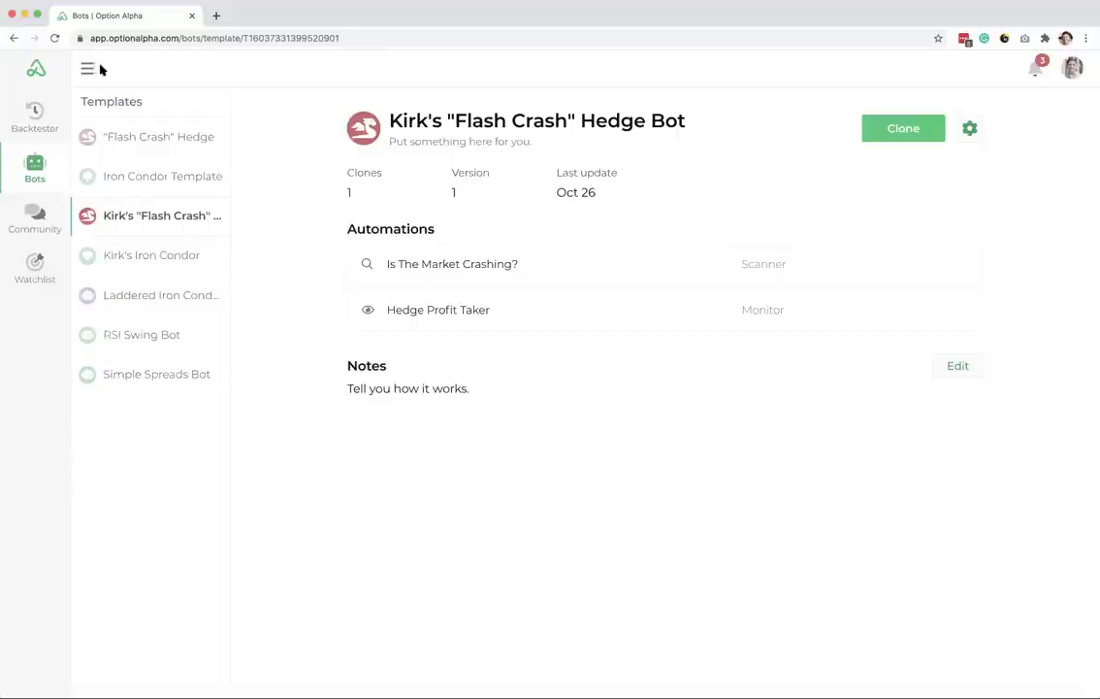
pyautogui.click(13, 38)
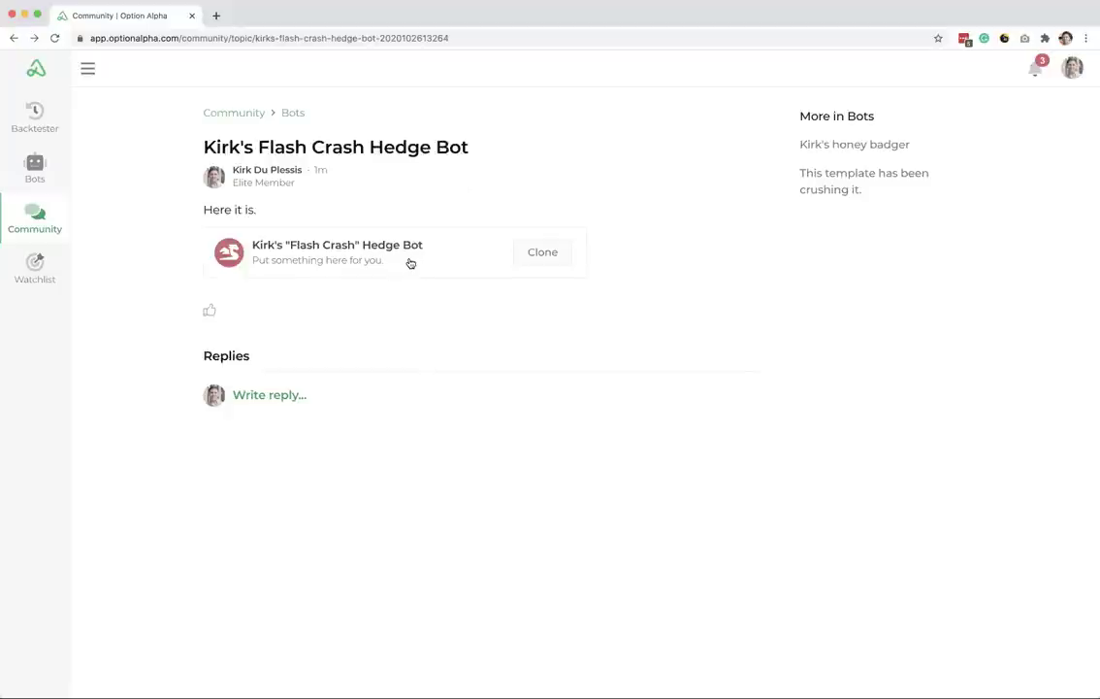
# Step: Read the "Iron Condor bot feedback" discussion and its replies in the community's Private channel, and return to the channel
pyautogui.click(230, 113)
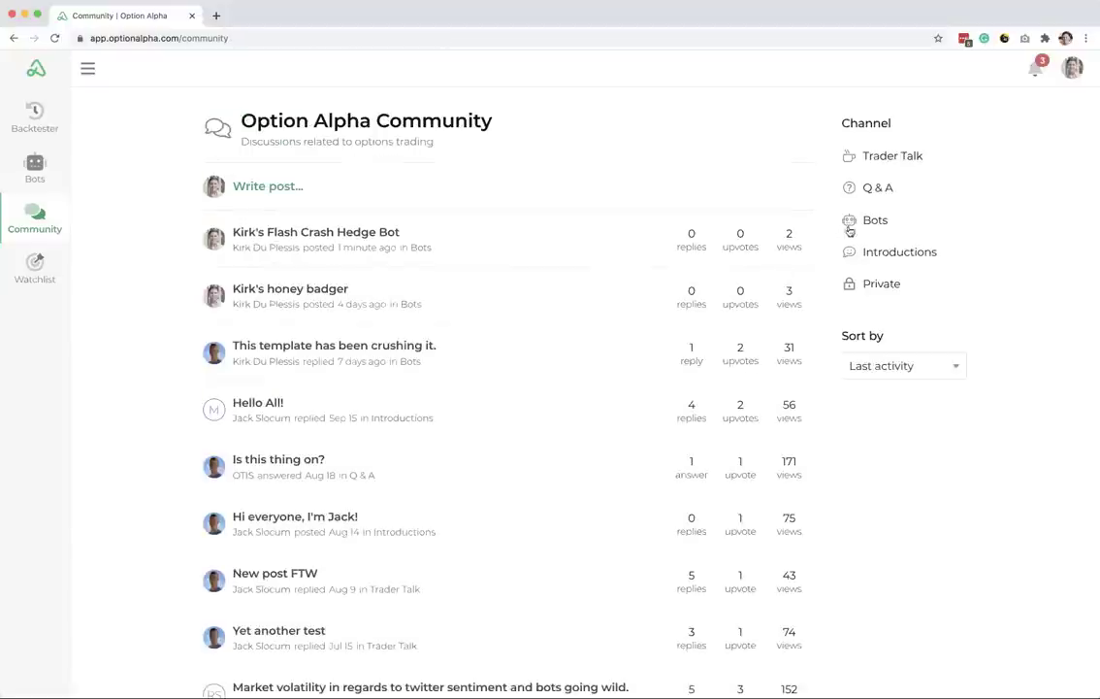
pyautogui.click(878, 287)
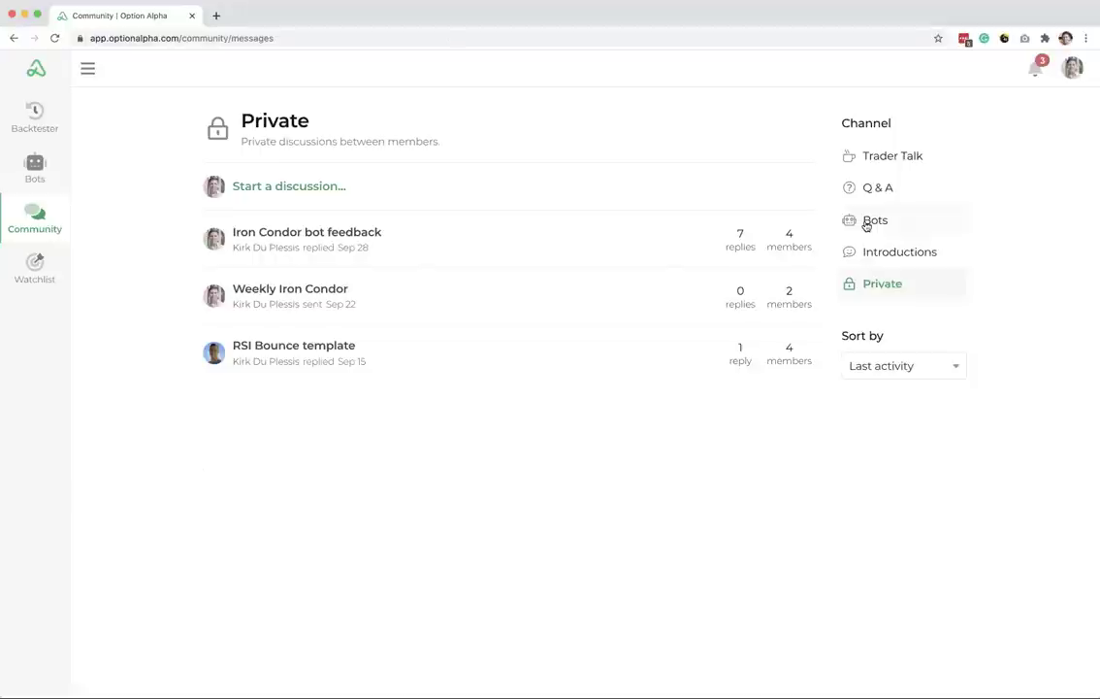
pyautogui.click(354, 234)
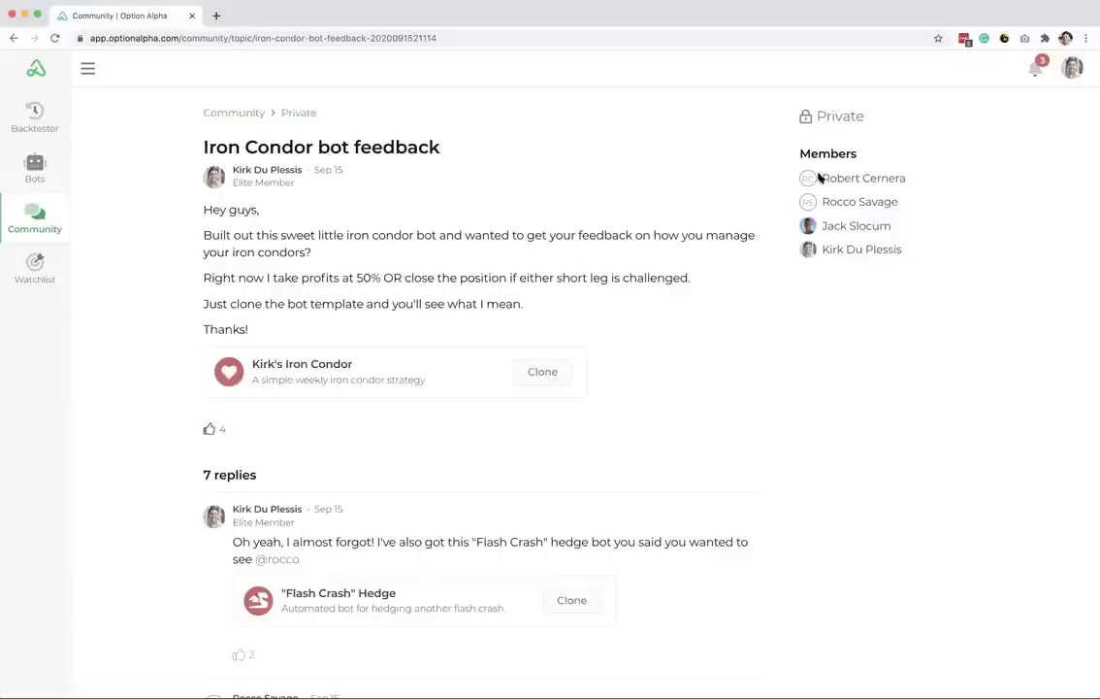
pyautogui.scroll(-5, 519, 293)
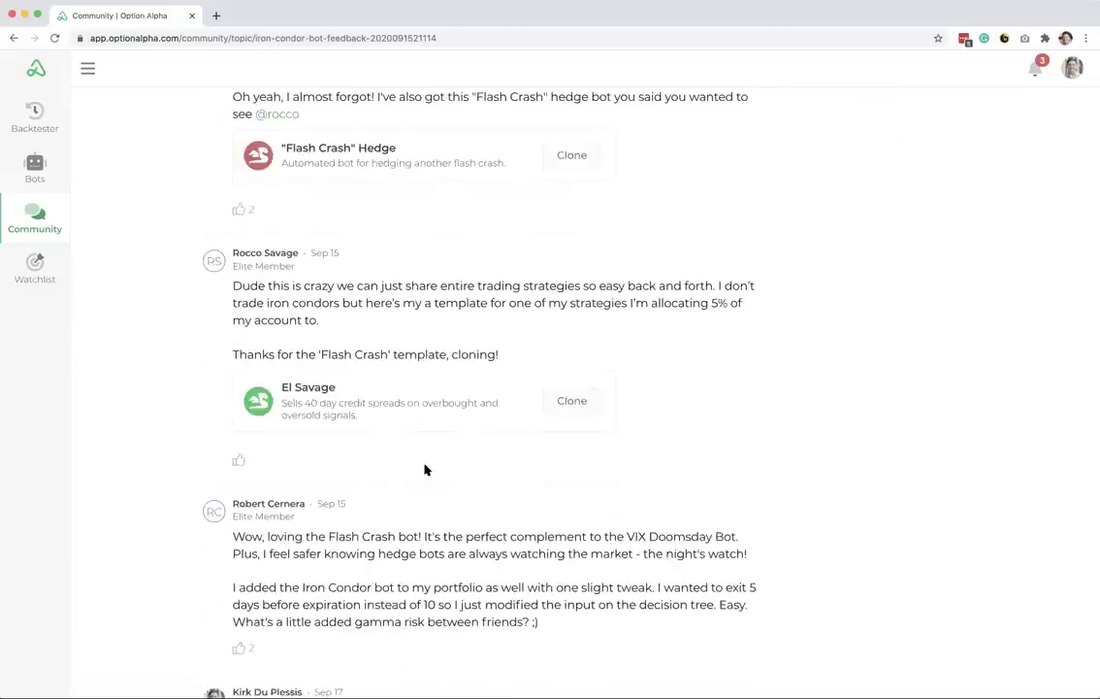
pyautogui.scroll(-1, 425, 466)
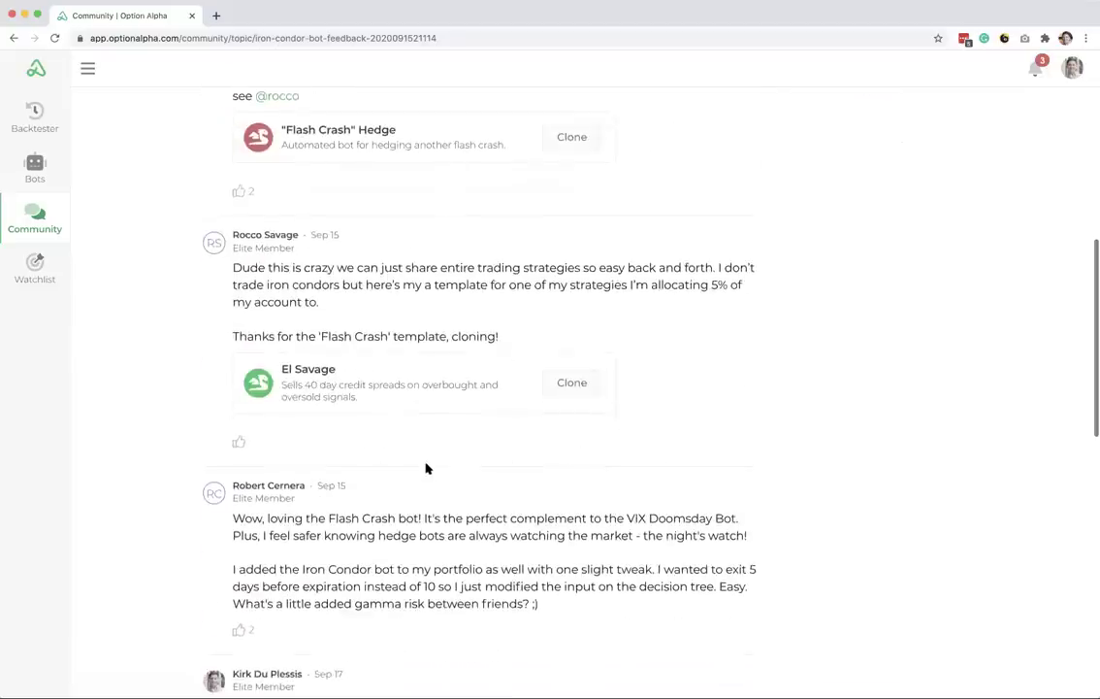
pyautogui.click(16, 38)
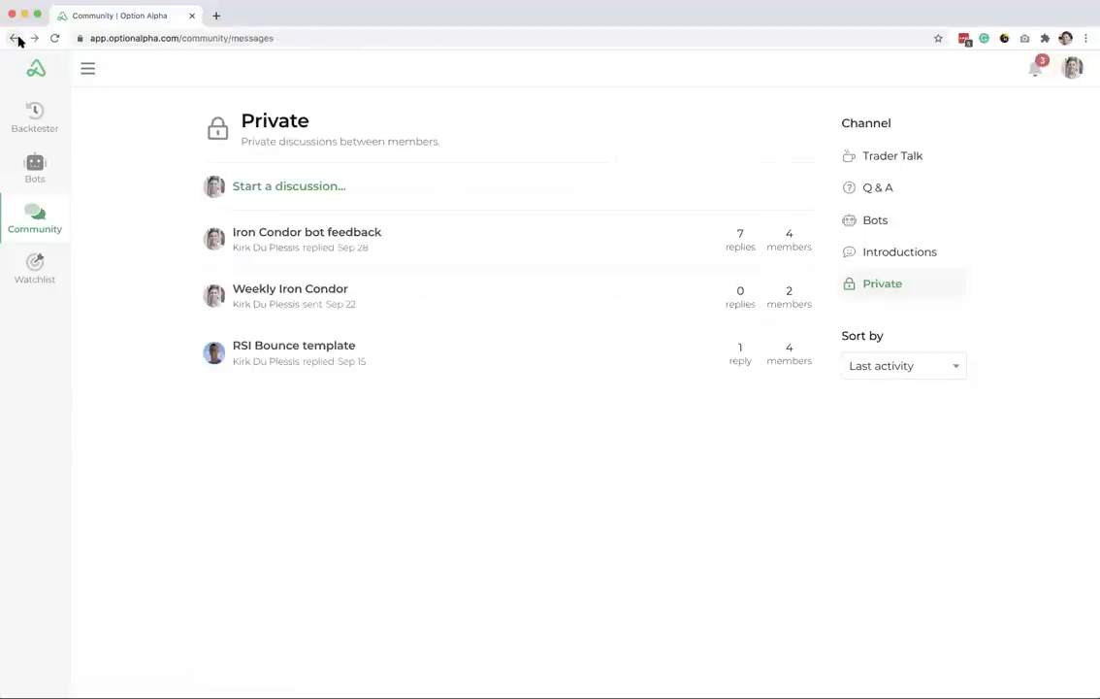
# Step: Open the "This template has been crushing it." post in the Bots channel and review the shared RSI Bounce template's details
pyautogui.click(866, 223)
pyautogui.click(302, 347)
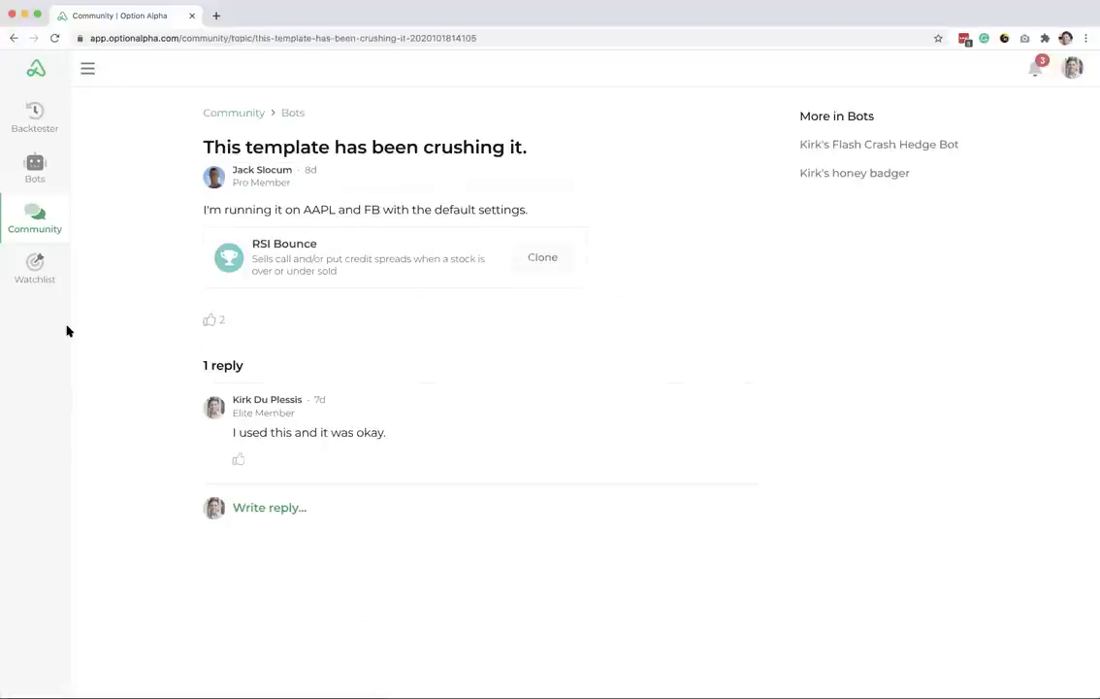
pyautogui.click(290, 260)
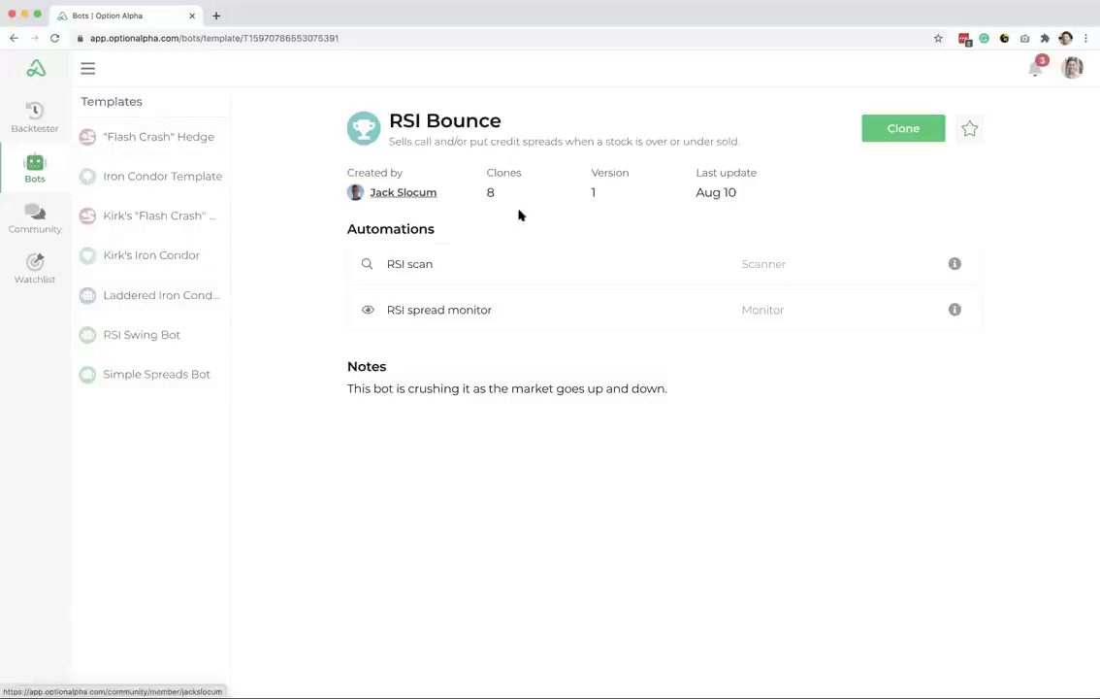
pyautogui.moveTo(727, 194)
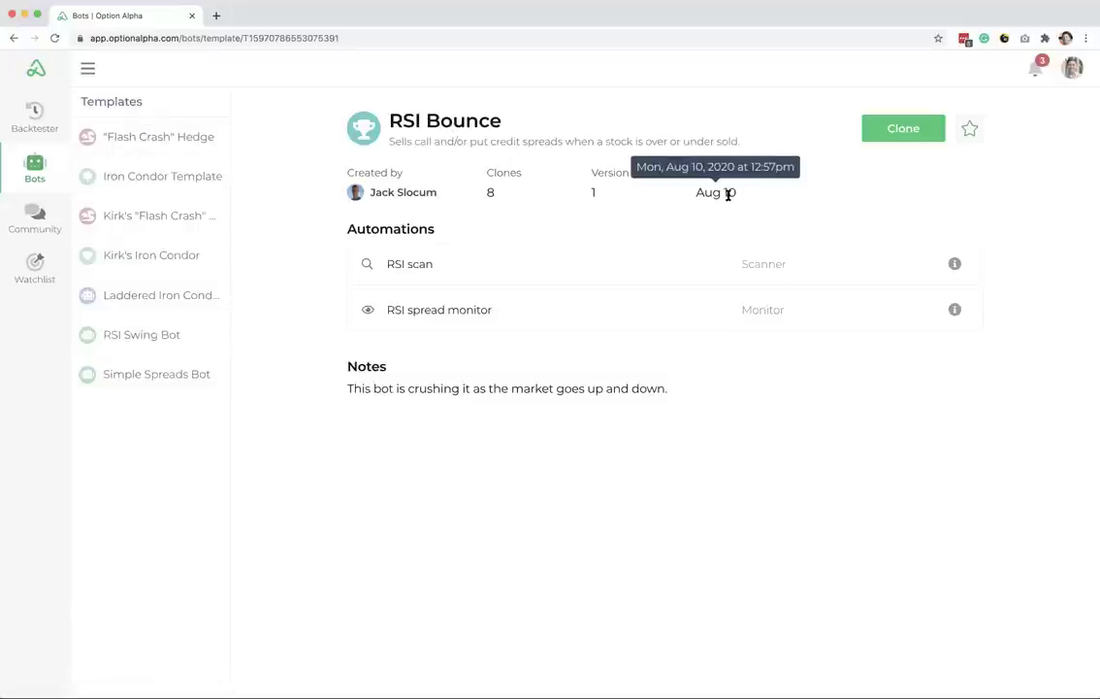
pyautogui.doubleClick(495, 173)
pyautogui.click(286, 214)
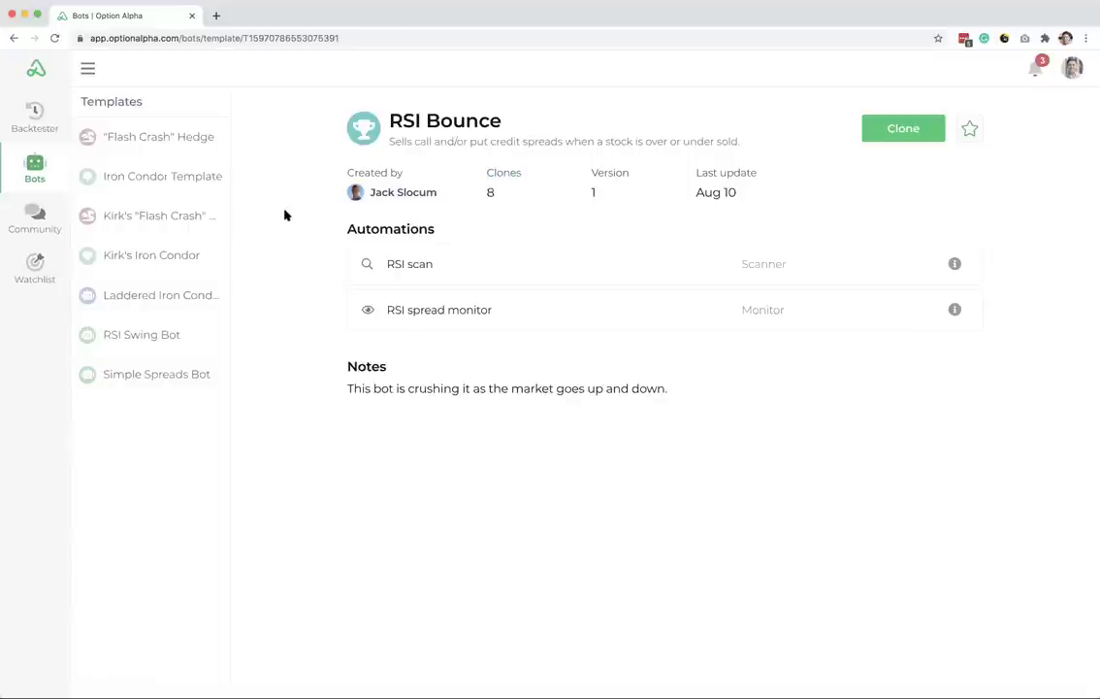
# Step: Inspect the criteria of both decisions in the RSI Bounce template's "RSI scan" scanner and return to the template page
pyautogui.click(528, 268)
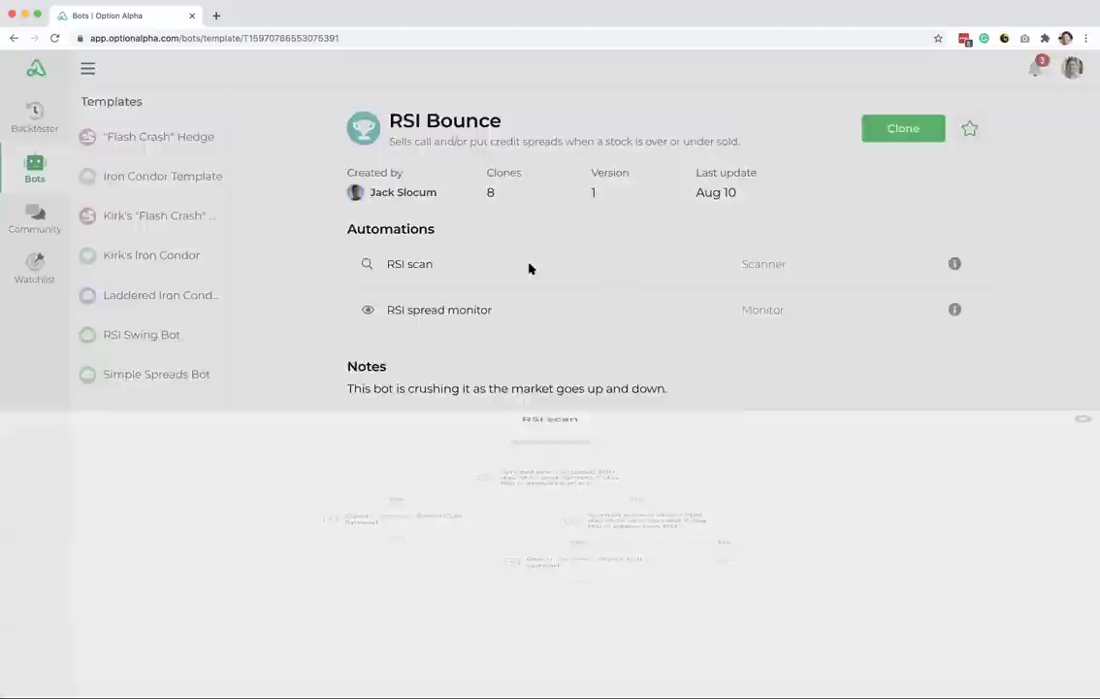
pyautogui.click(548, 215)
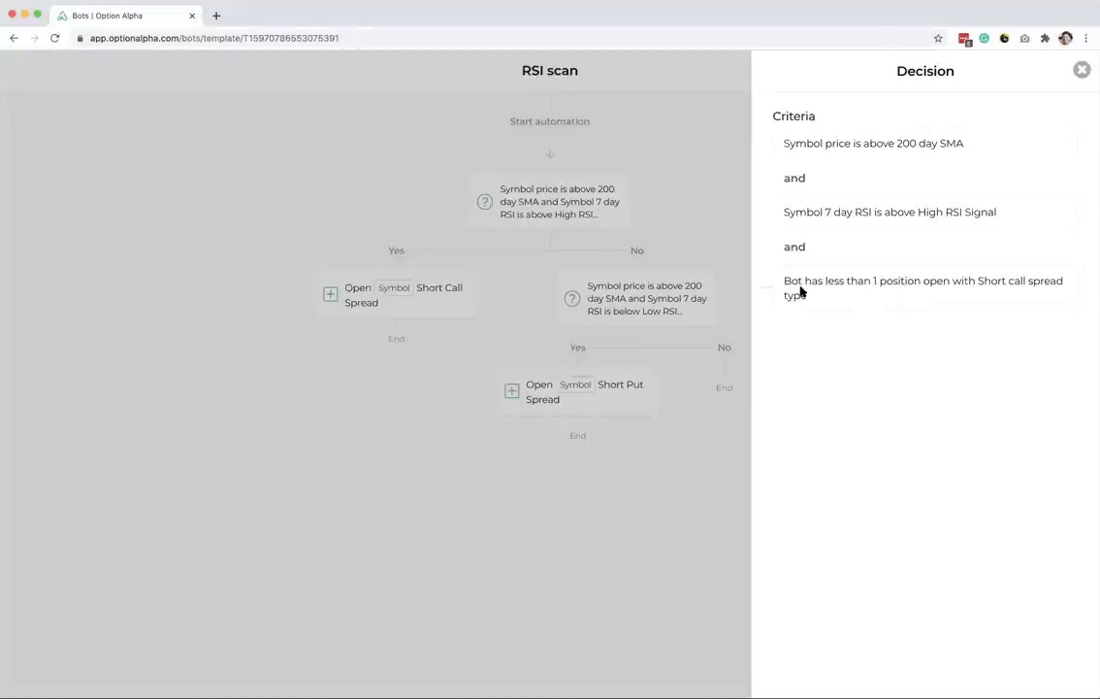
pyautogui.click(1082, 70)
pyautogui.click(658, 290)
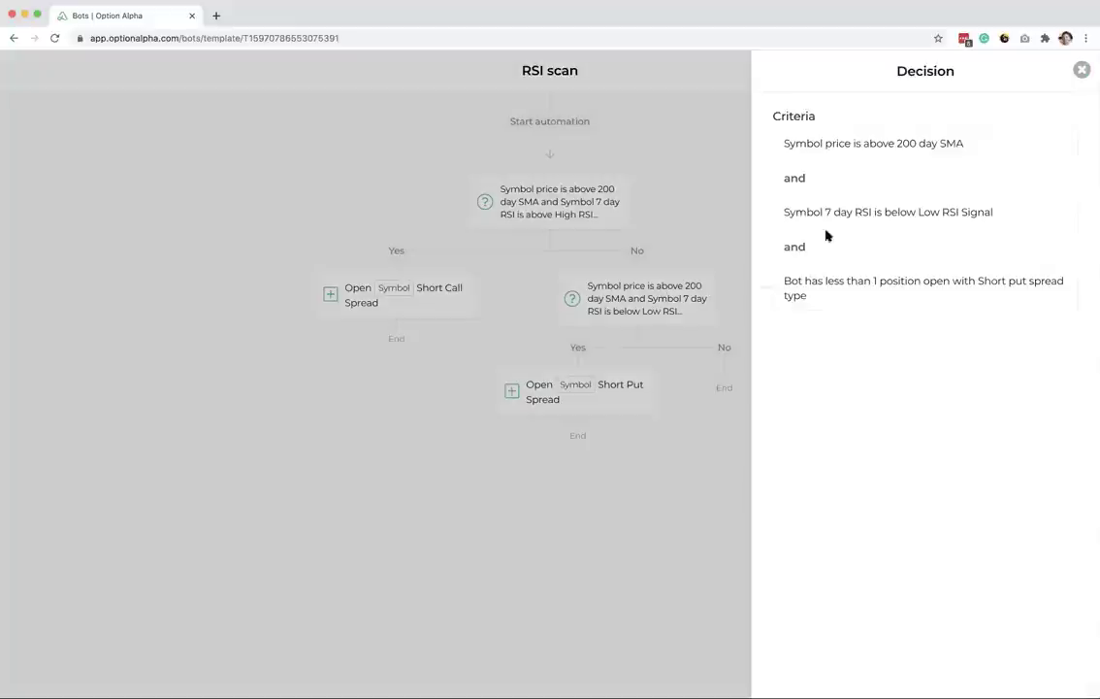
pyautogui.click(1083, 69)
pyautogui.click(1083, 70)
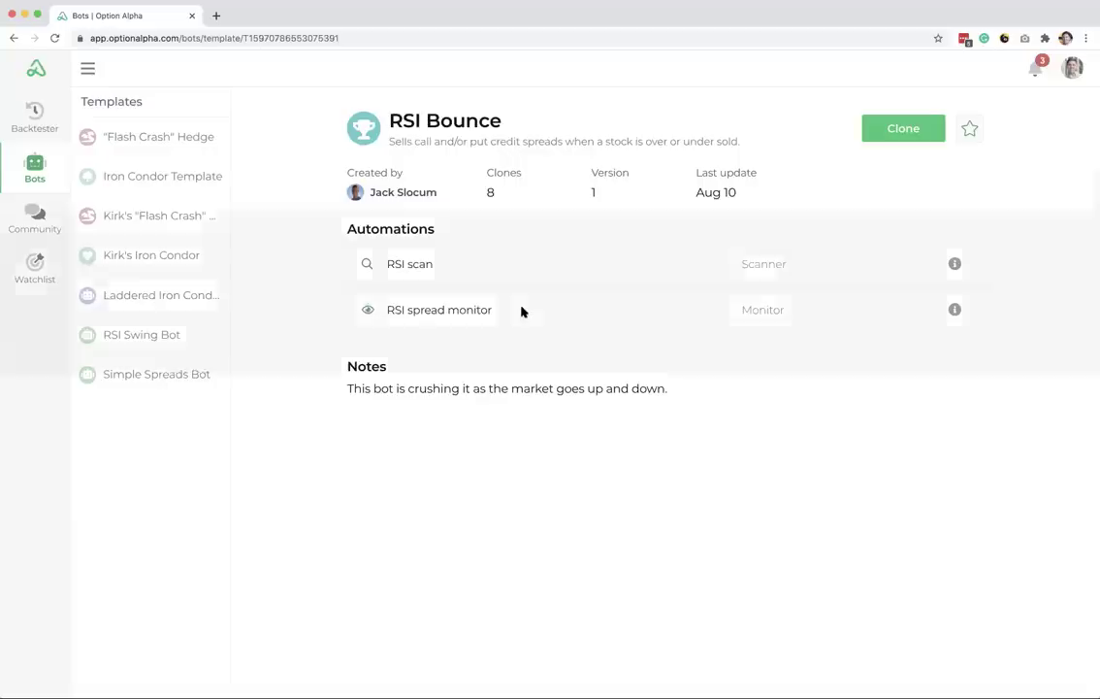
# Step: Inspect the decision criteria in the "RSI spread monitor" and return to the RSI Bounce template page
pyautogui.click(521, 311)
pyautogui.click(548, 212)
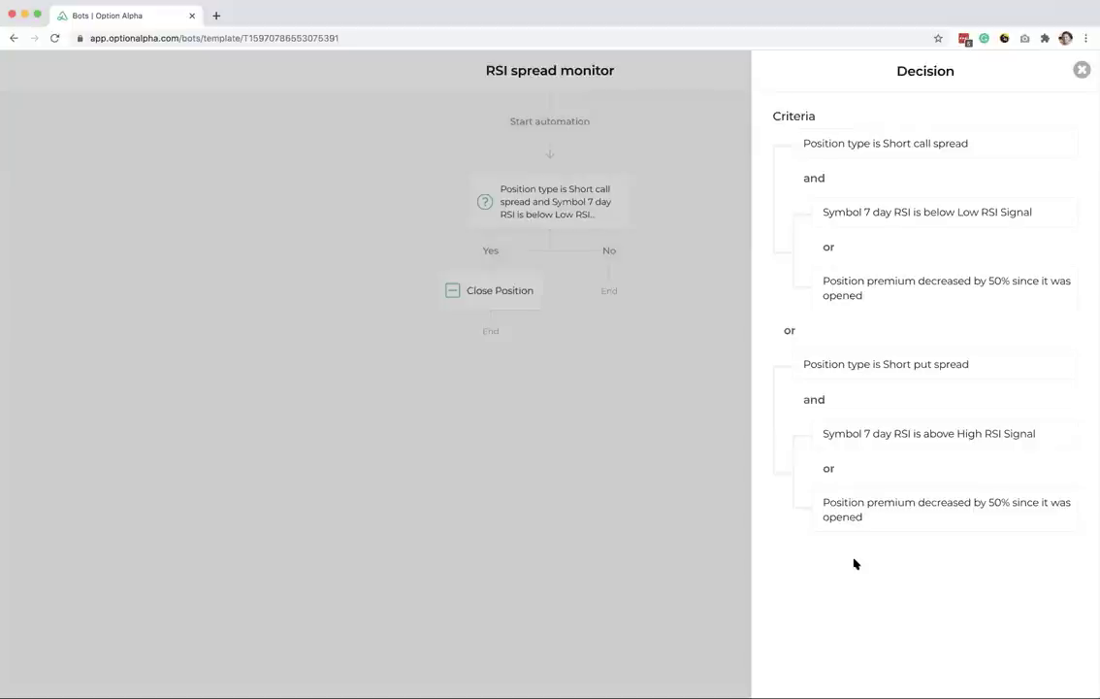
pyautogui.click(1082, 72)
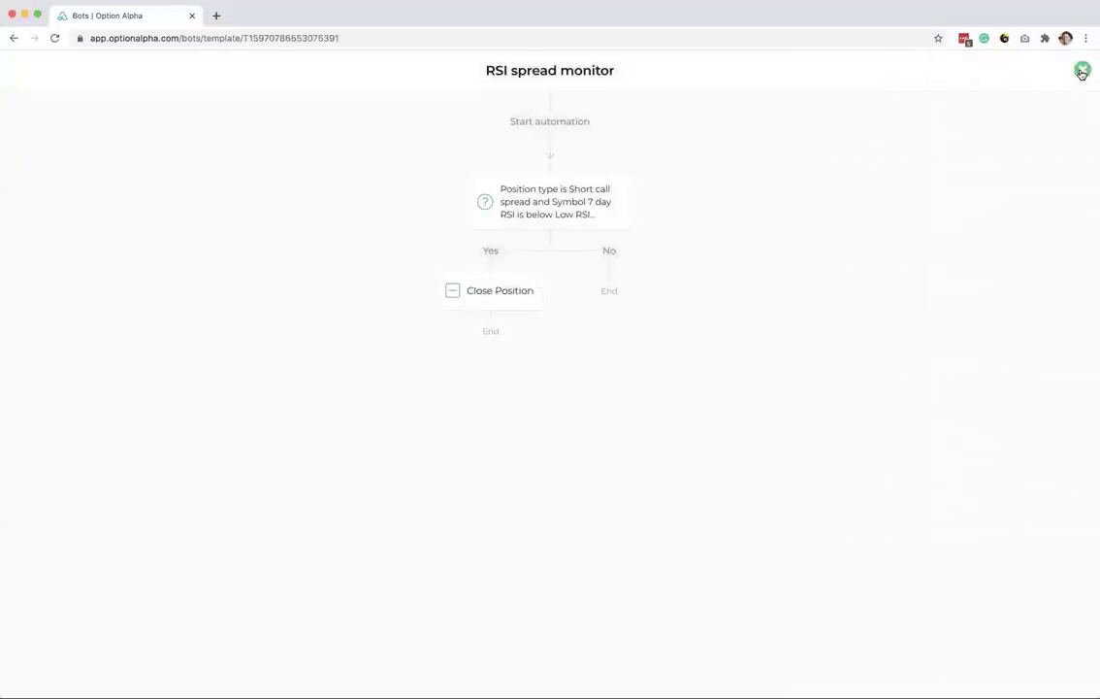
pyautogui.click(1082, 72)
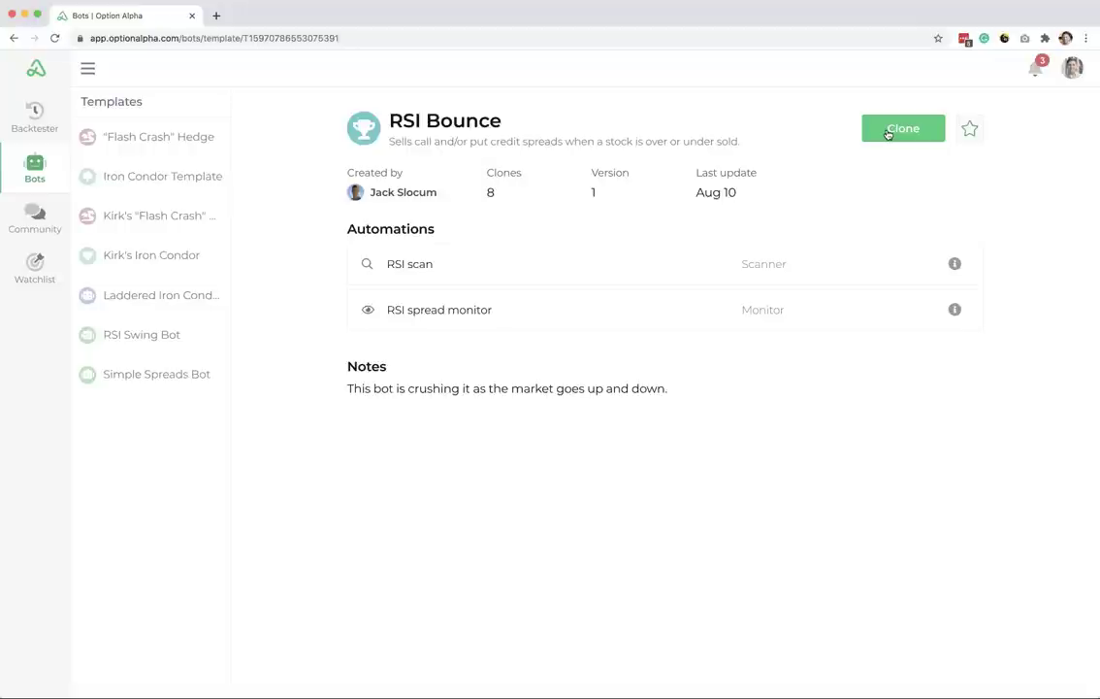
# Step: Clone the RSI Bounce template with its default settings, prefixing the bot name "RSI Bounce" with the owner's first name
pyautogui.click(887, 133)
pyautogui.tripleClick(939, 123)
pyautogui.write('Kirk')
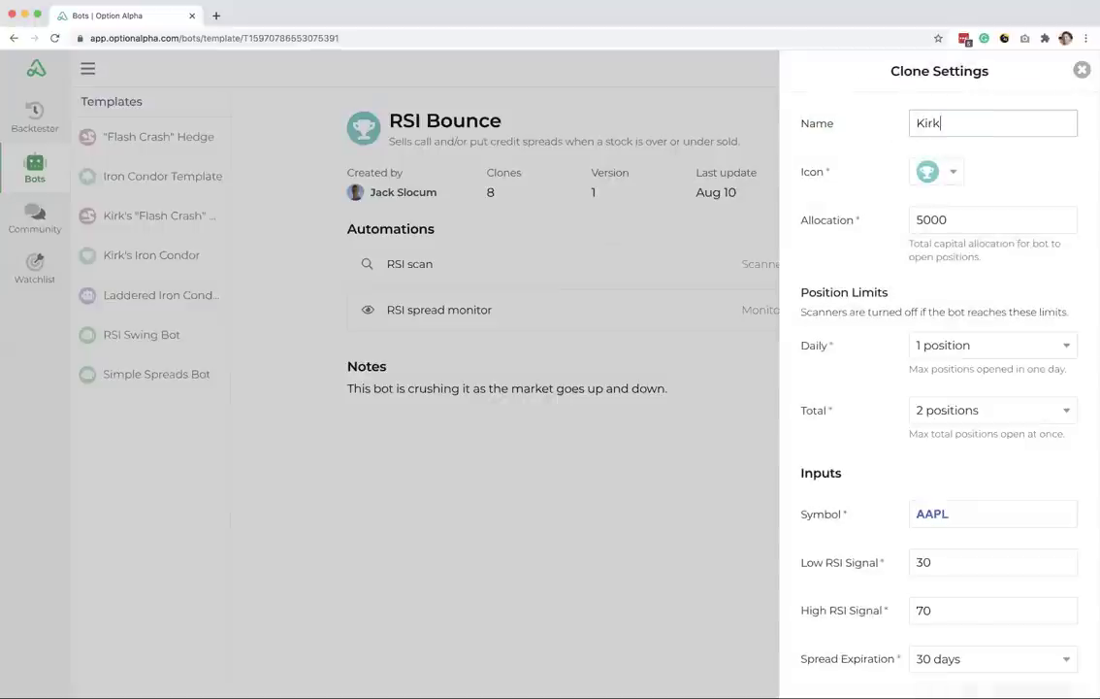
pyautogui.write("'s RSI Bounce")
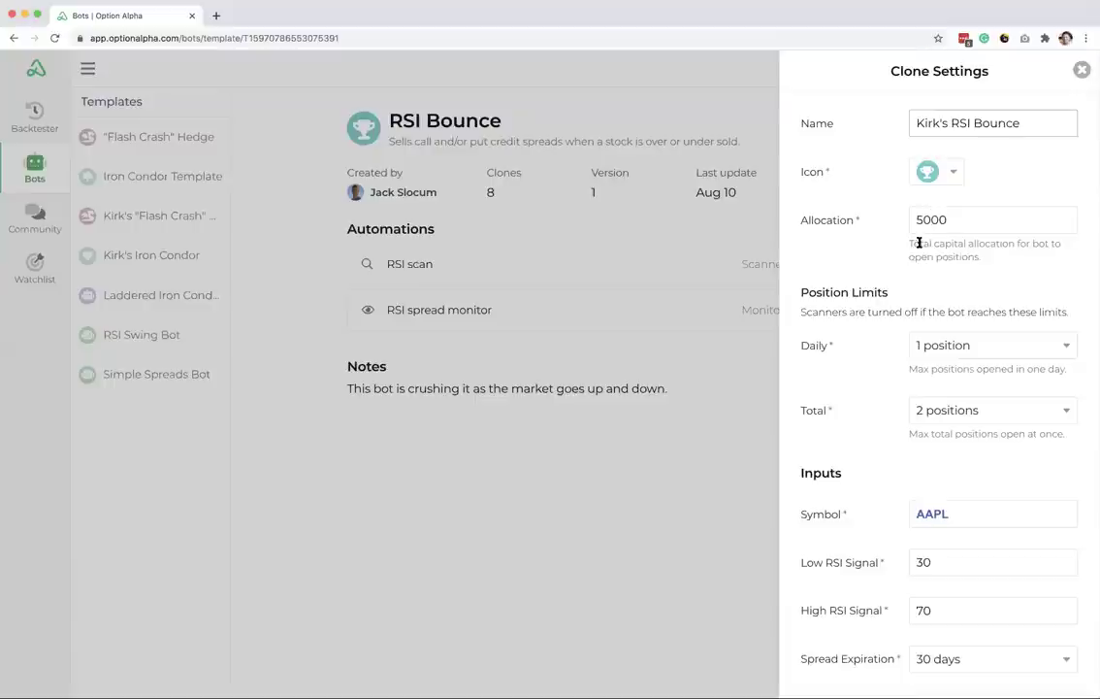
pyautogui.scroll(-1, 900, 437)
pyautogui.scroll(-3, 901, 437)
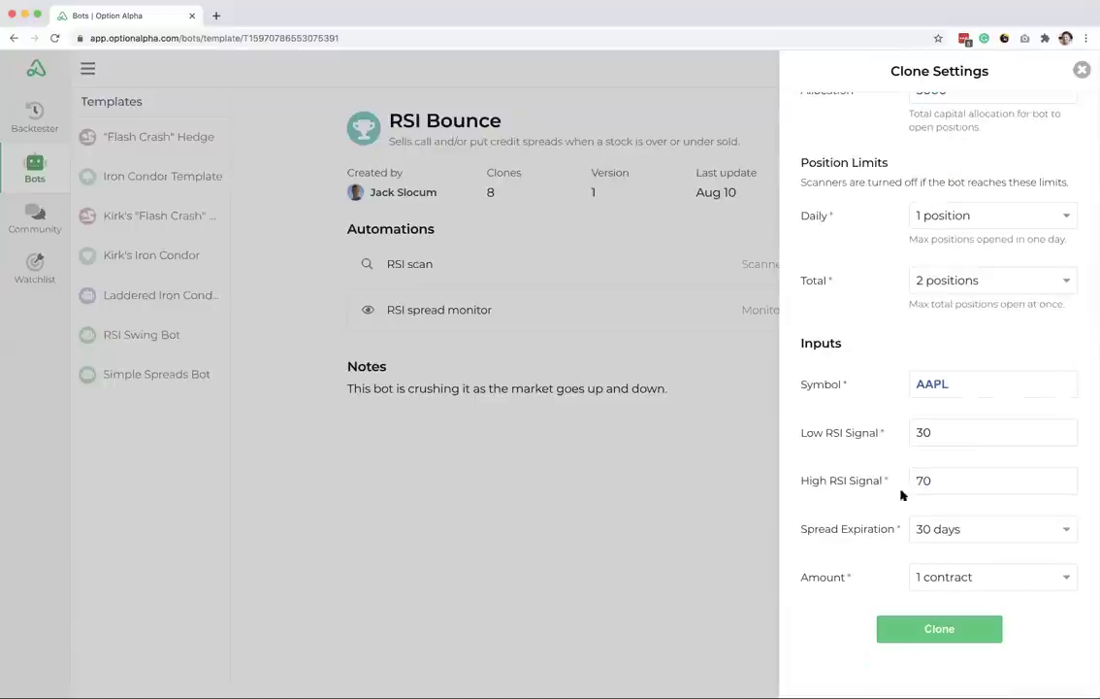
pyautogui.click(920, 631)
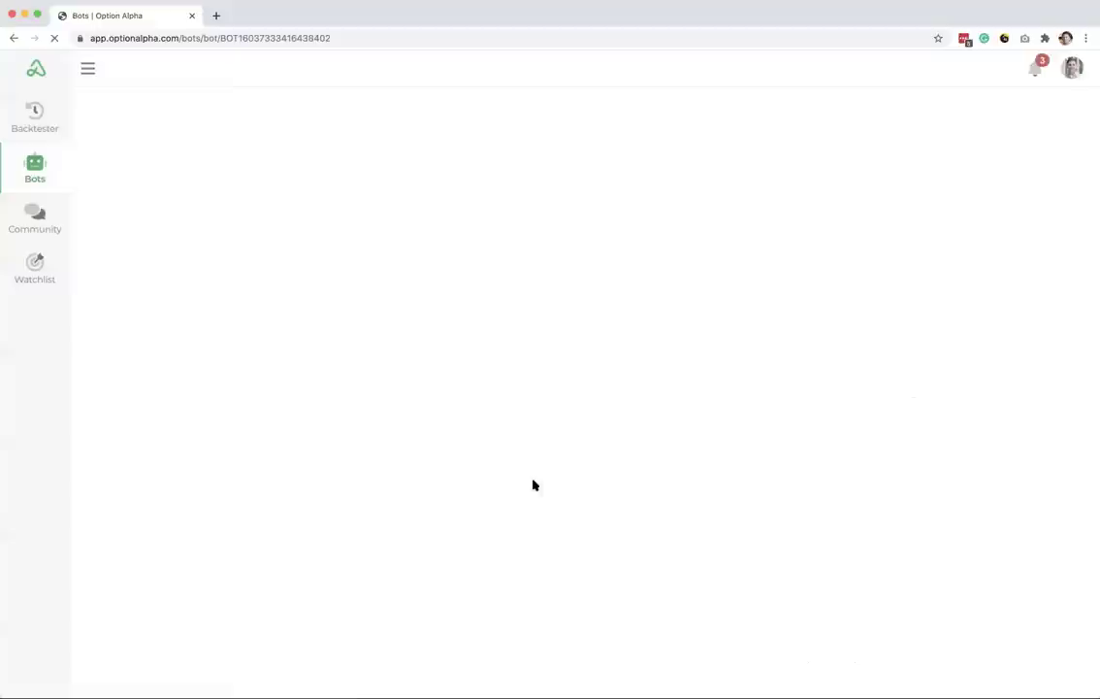
# Step: Set the SMA length to 100 day in the first decision of the cloned RSI Bounce bot's "RSI scan" scanner, save and close it
pyautogui.click(491, 176)
pyautogui.click(841, 293)
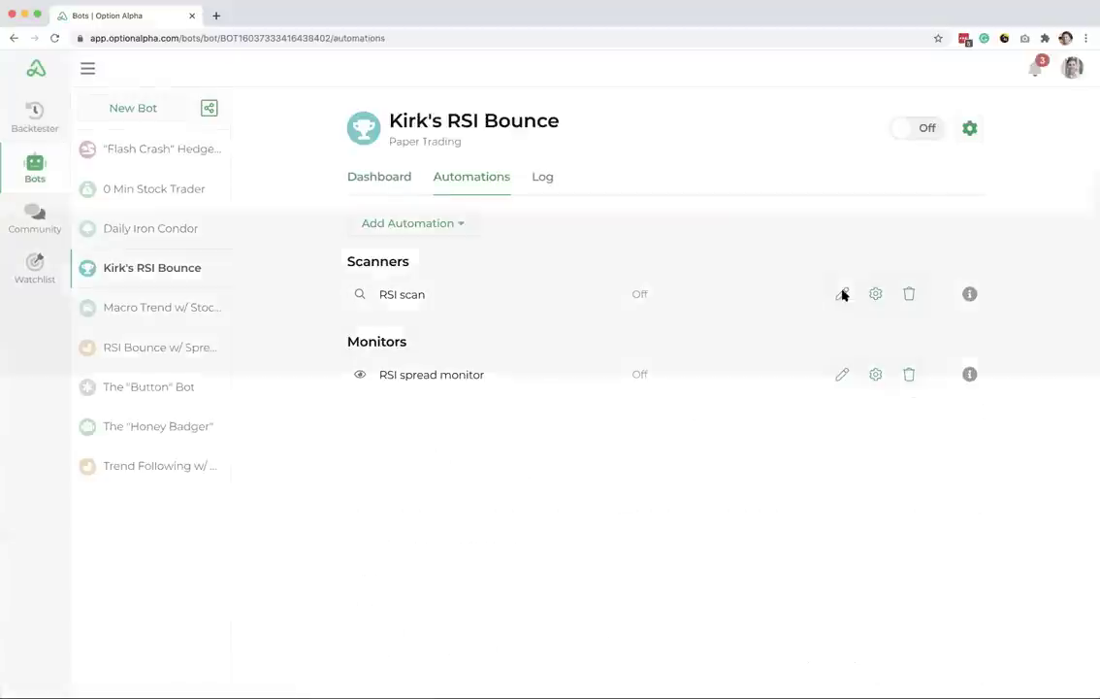
pyautogui.click(558, 209)
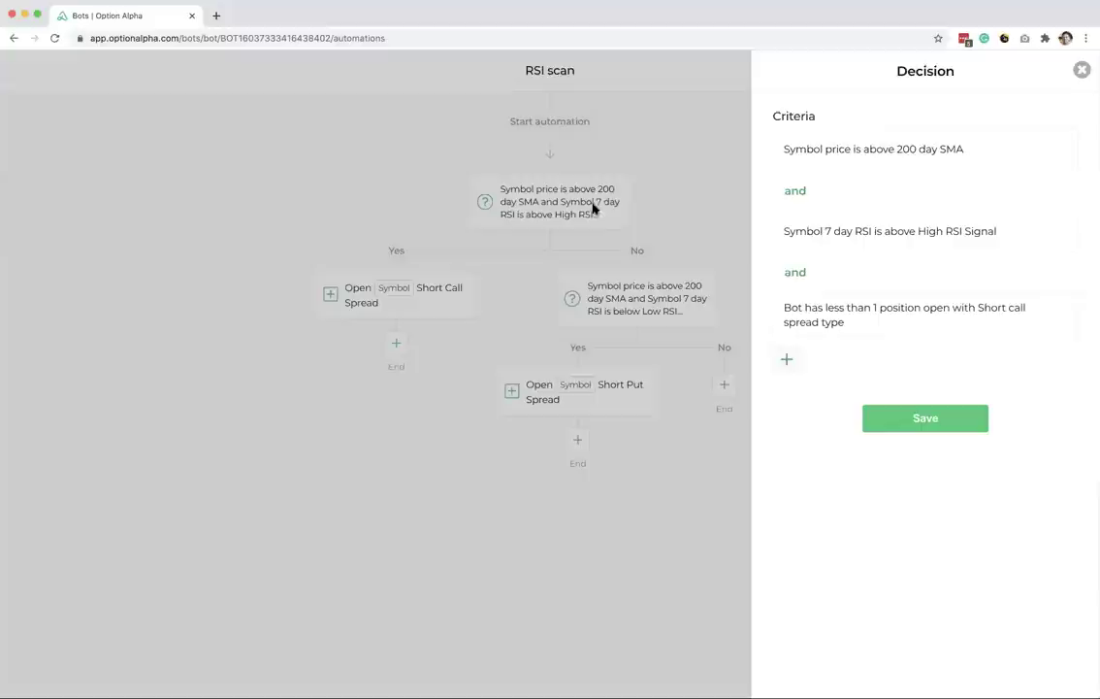
pyautogui.click(877, 153)
pyautogui.click(919, 127)
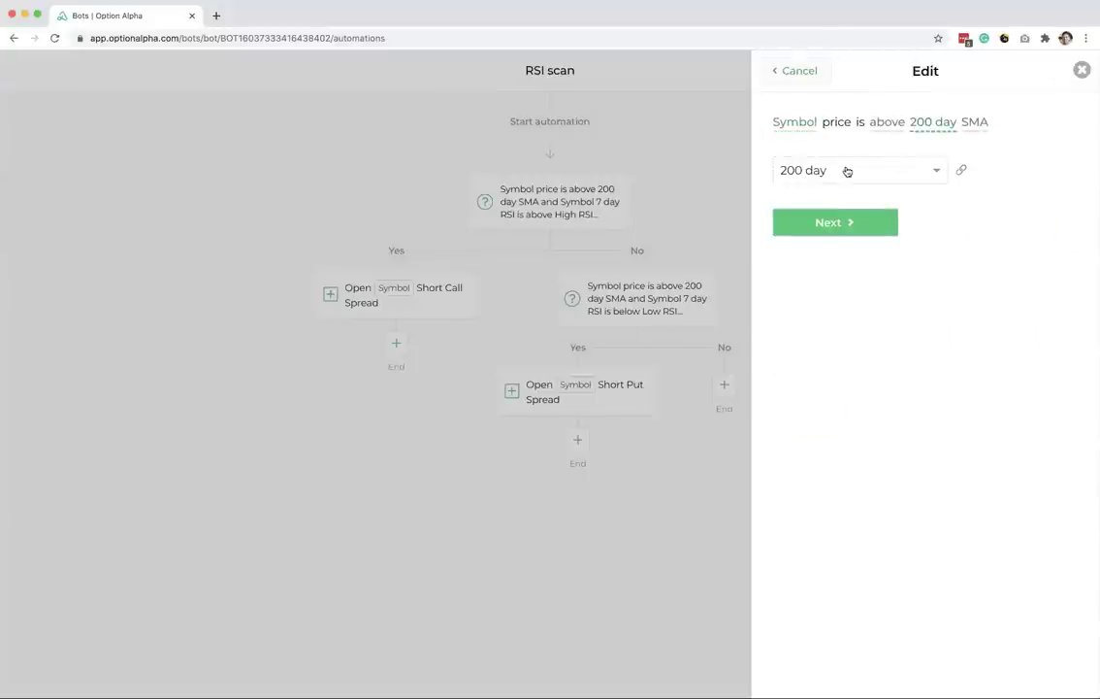
pyautogui.click(847, 170)
pyautogui.click(801, 460)
pyautogui.click(830, 229)
pyautogui.click(829, 229)
pyautogui.click(907, 419)
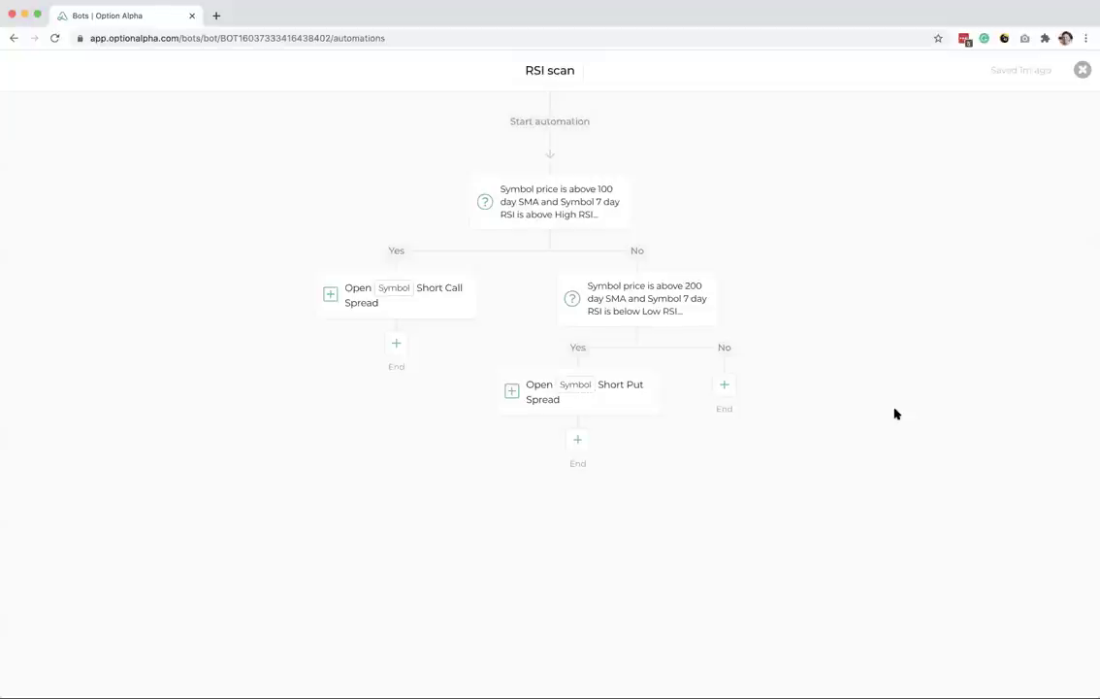
pyautogui.click(1082, 73)
# Step: Switch the cloned RSI Bounce bot on and back off
pyautogui.click(936, 128)
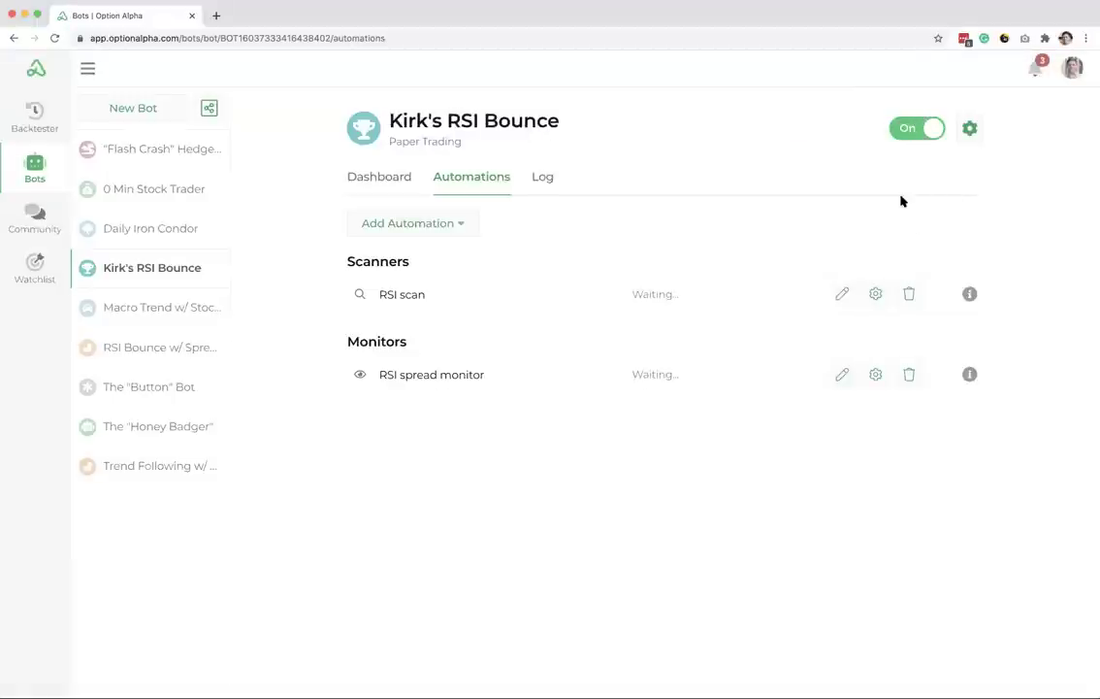
pyautogui.click(920, 128)
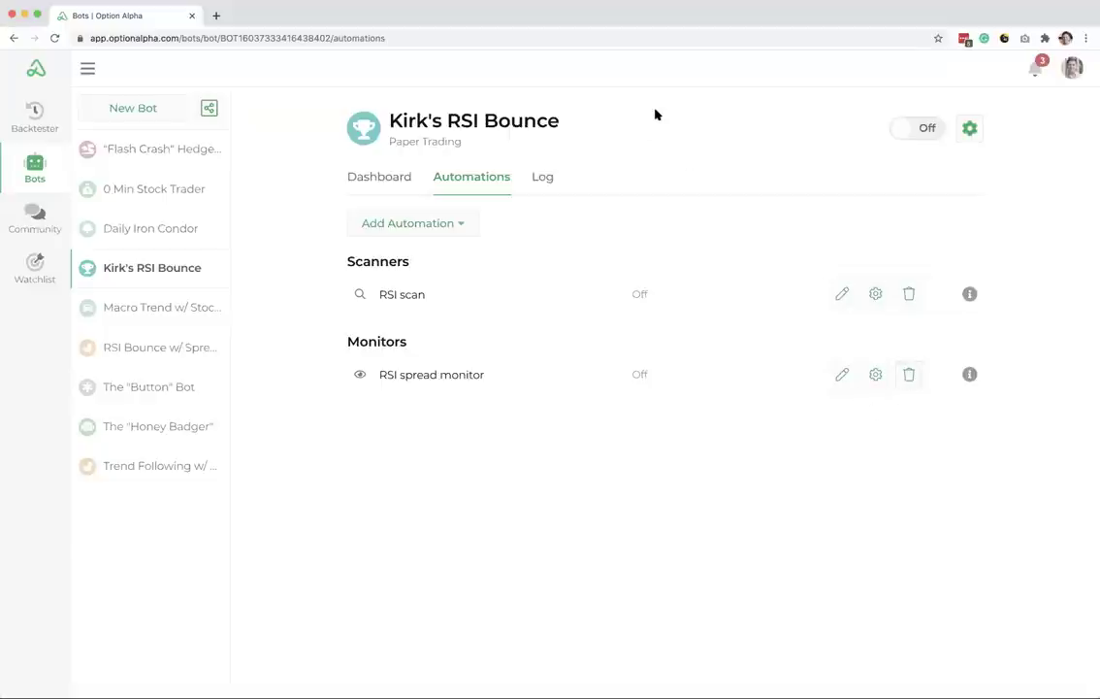
# Step: Replace the bot's "RSI spread monitor" with a Short put spread monitor that uses the "Put Spread Position Manager" automation
pyautogui.click(428, 222)
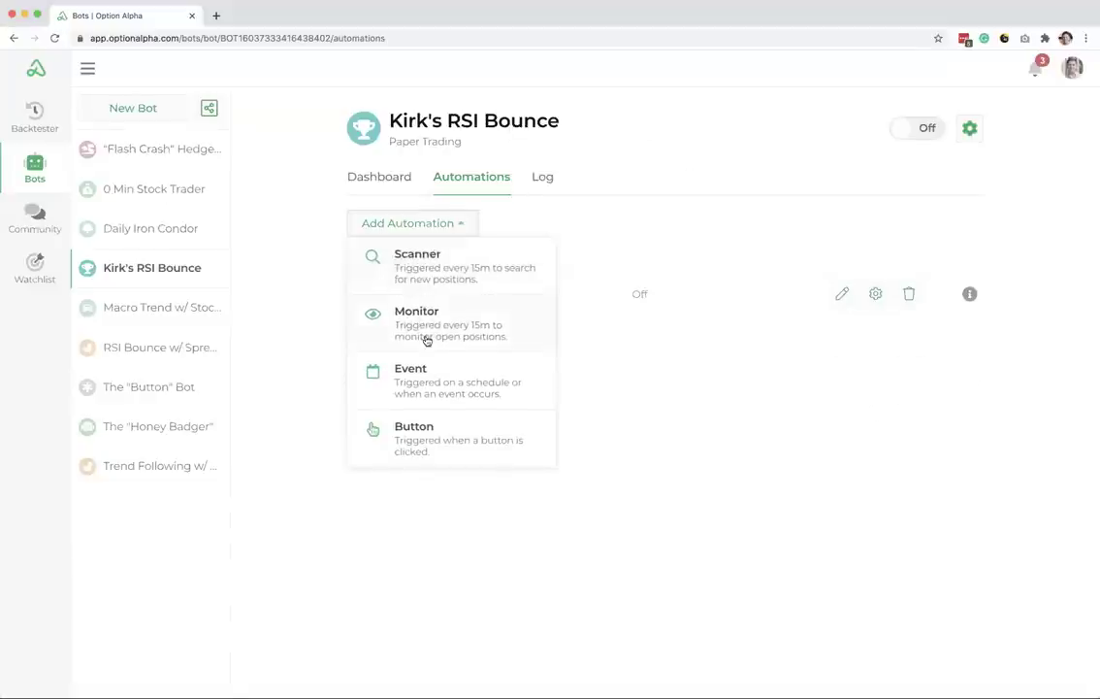
pyautogui.click(427, 320)
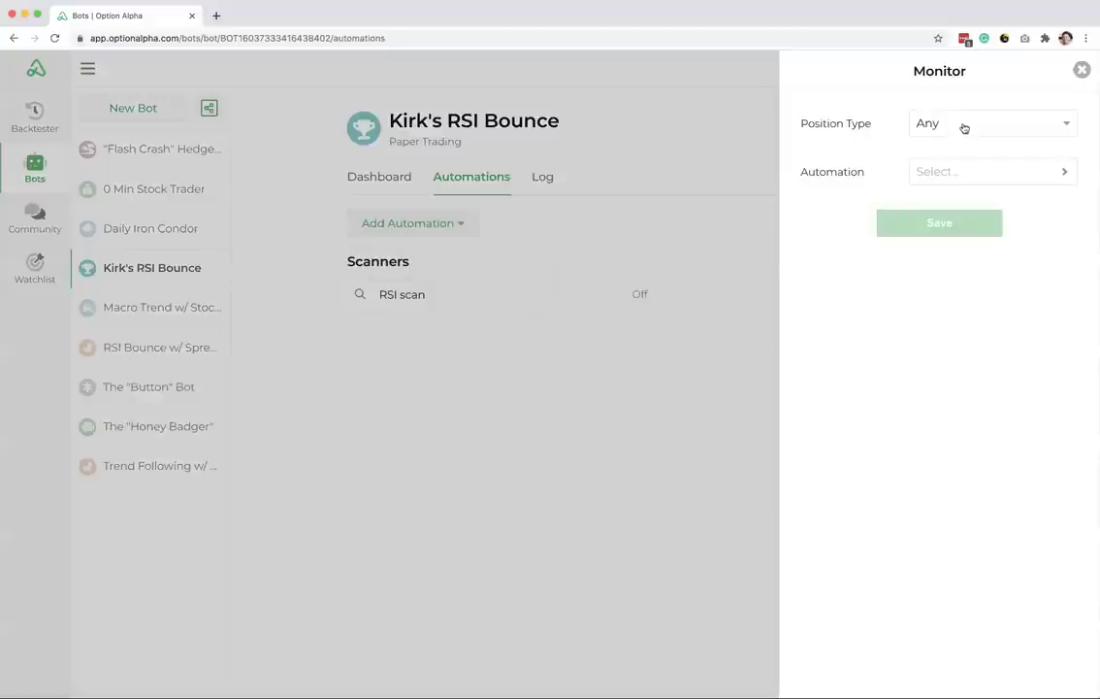
pyautogui.click(961, 124)
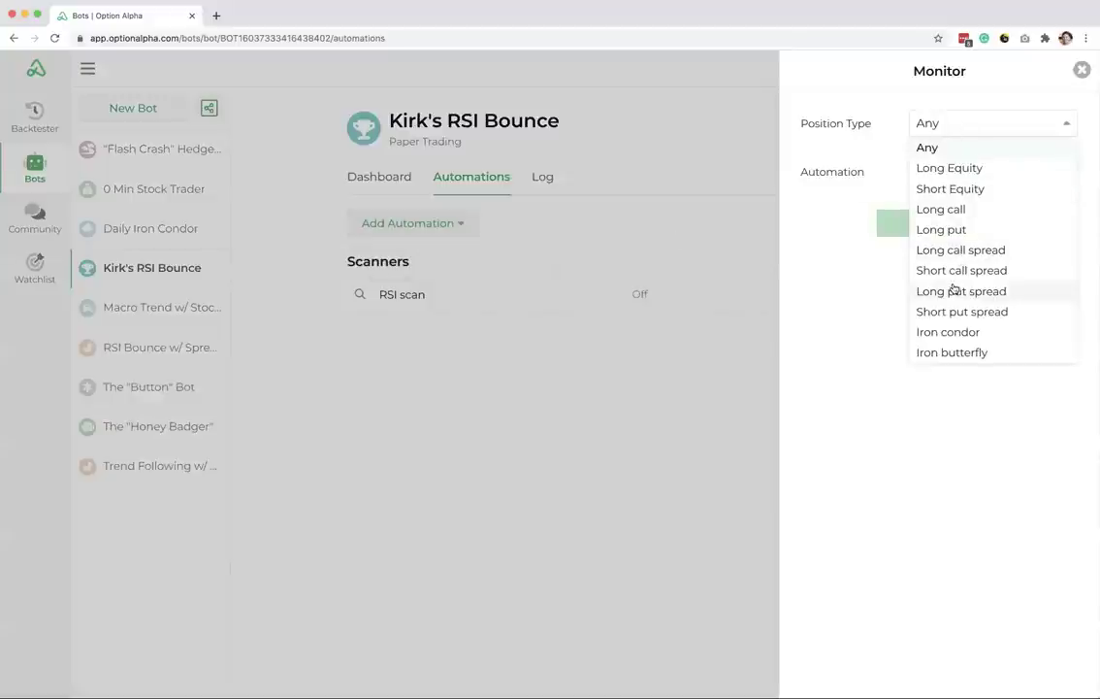
pyautogui.click(950, 314)
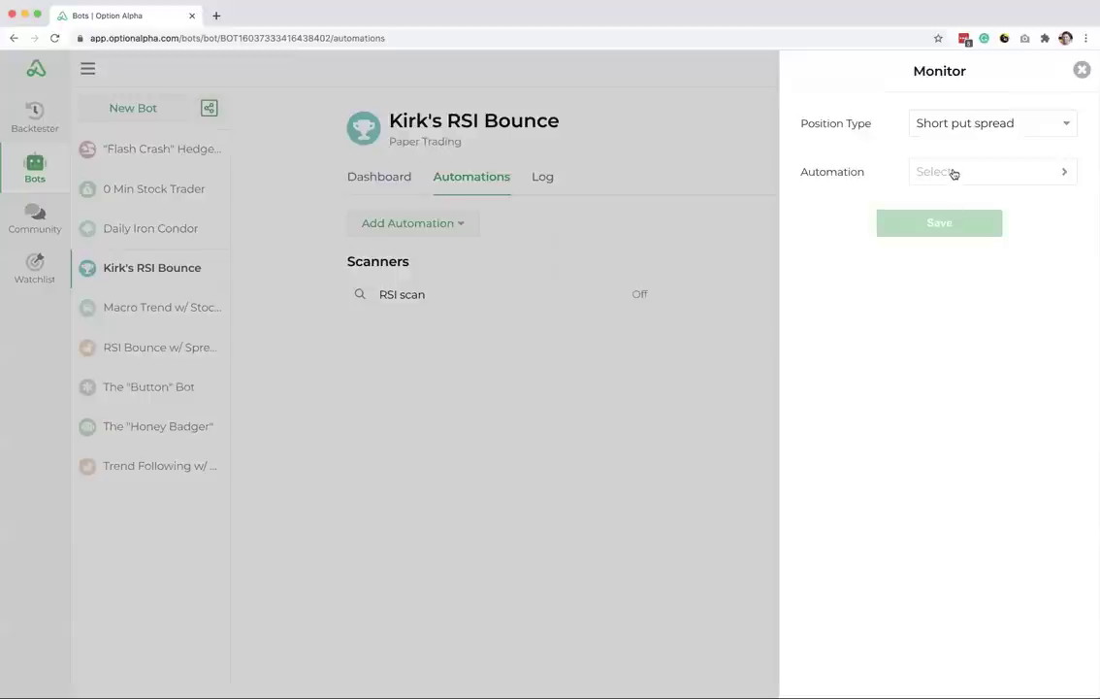
pyautogui.click(954, 175)
pyautogui.click(929, 382)
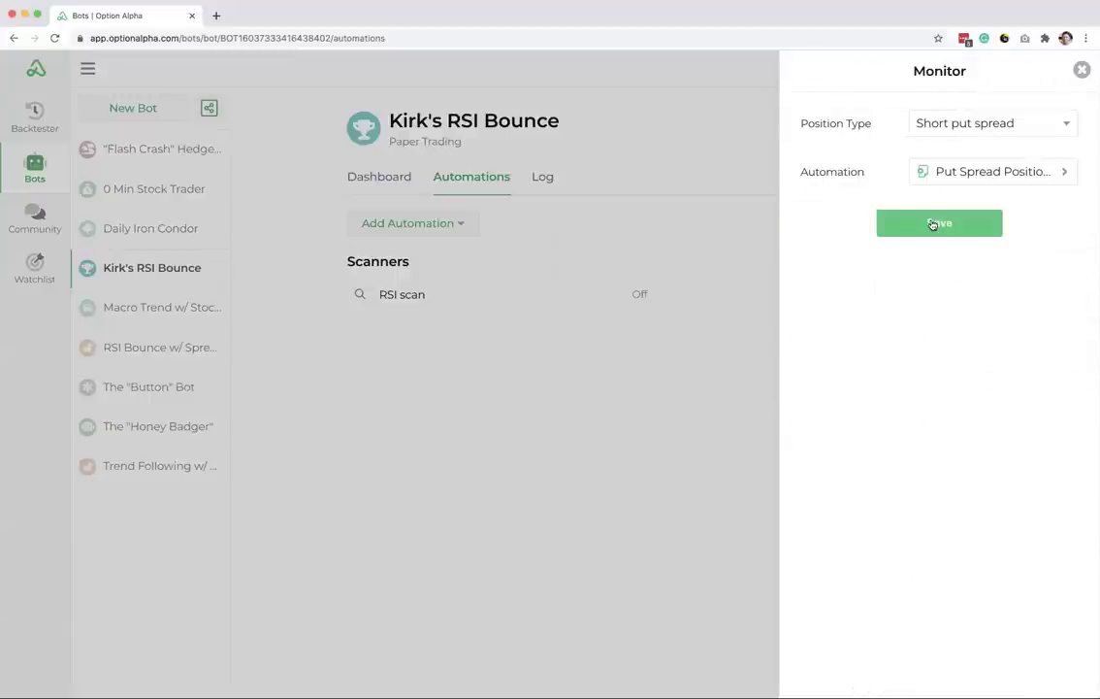
pyautogui.click(930, 238)
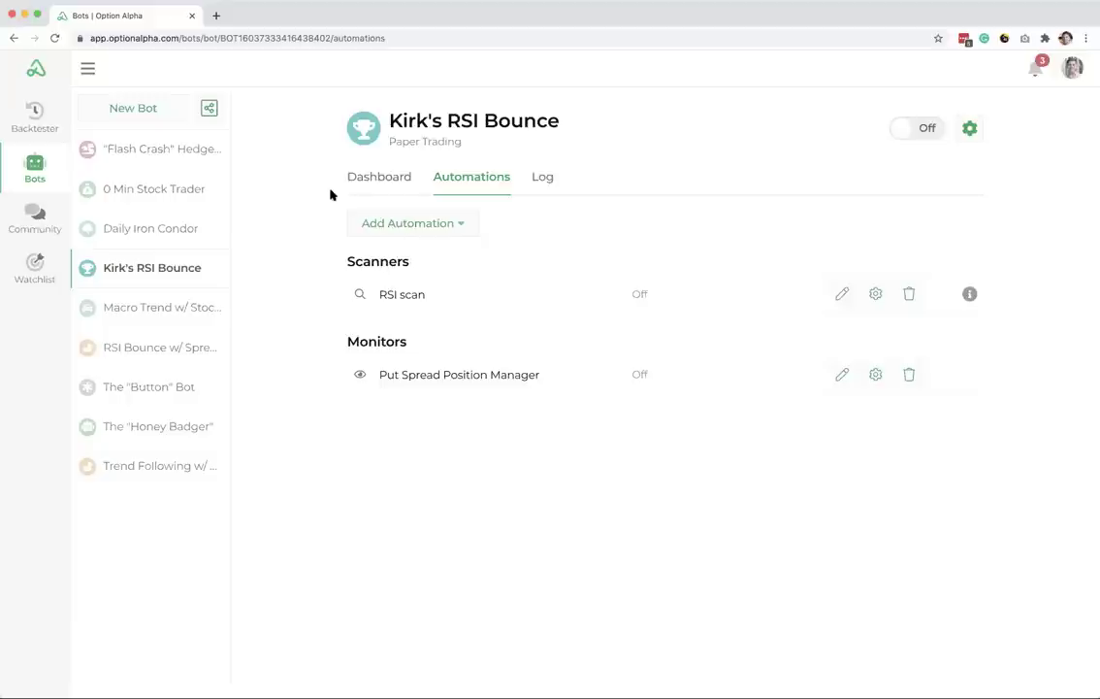
# Step: Favorite the RSI Bounce template from the "This template has been crushing it." post in the community's Bots channel and view the template list
pyautogui.click(34, 213)
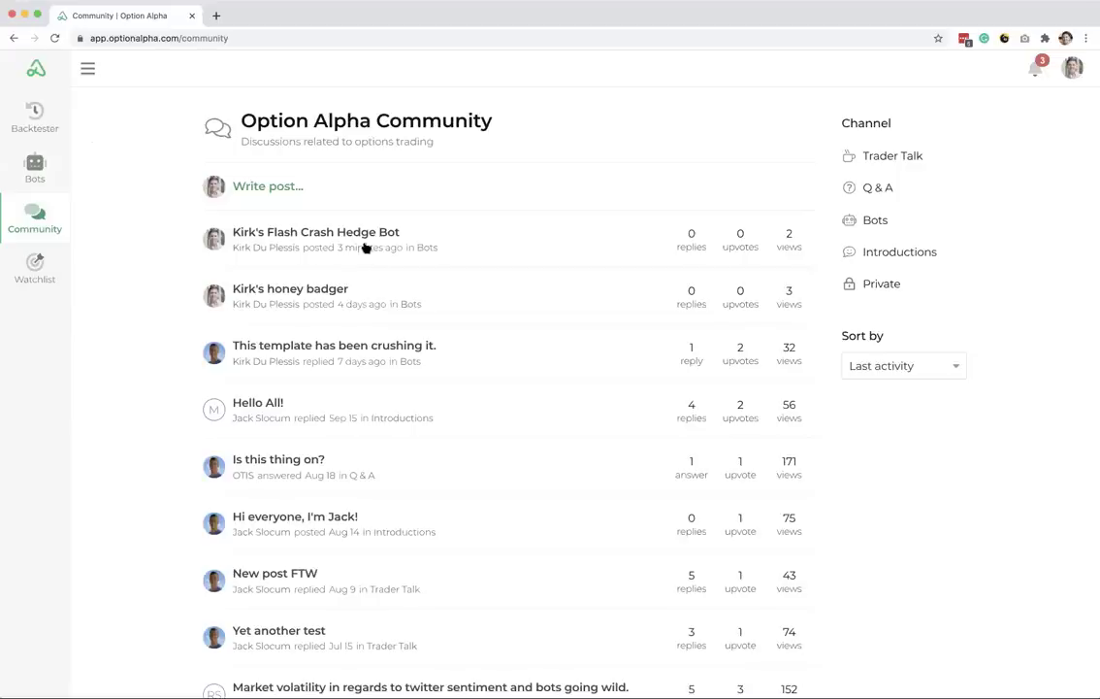
pyautogui.click(881, 220)
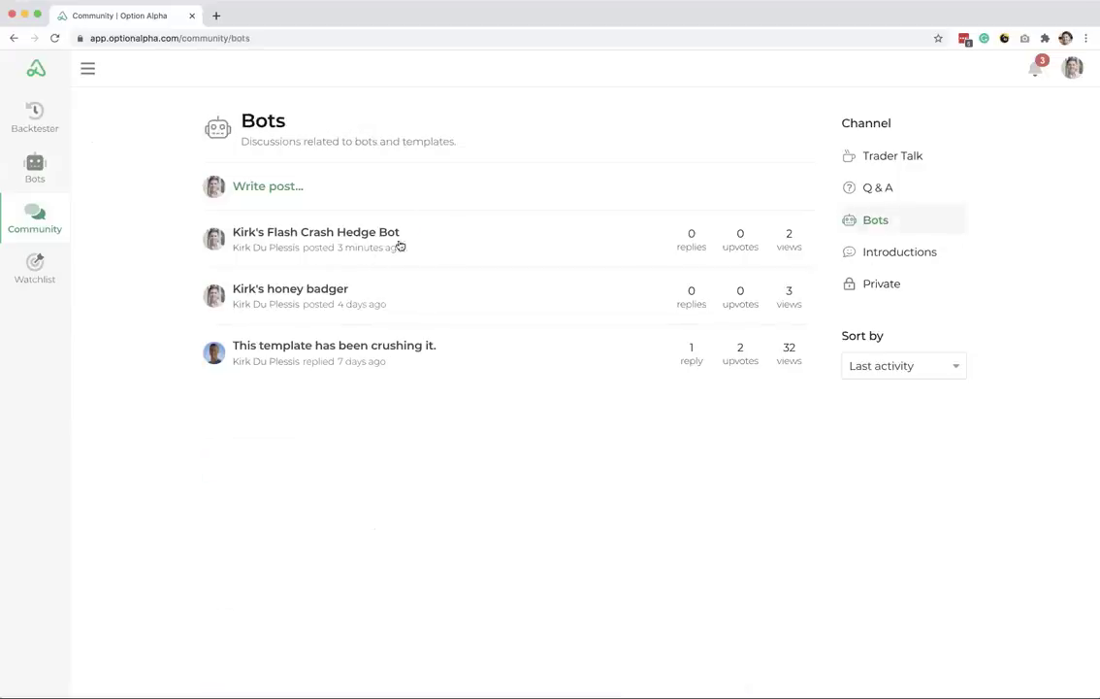
pyautogui.click(295, 345)
pyautogui.click(311, 267)
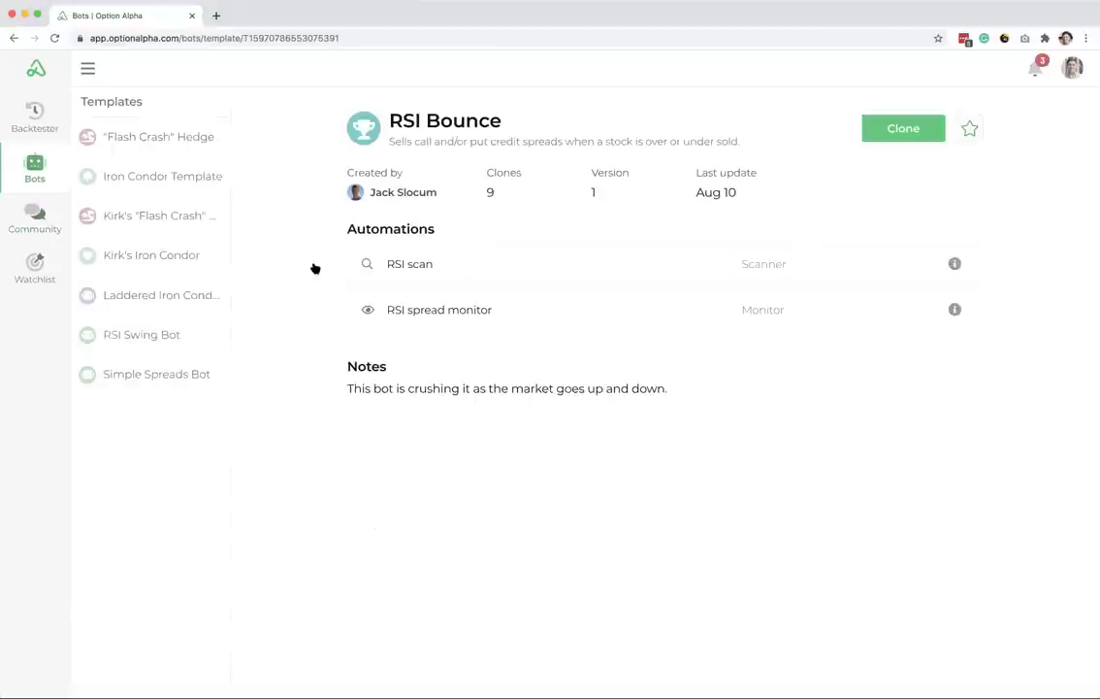
pyautogui.click(970, 132)
pyautogui.click(113, 97)
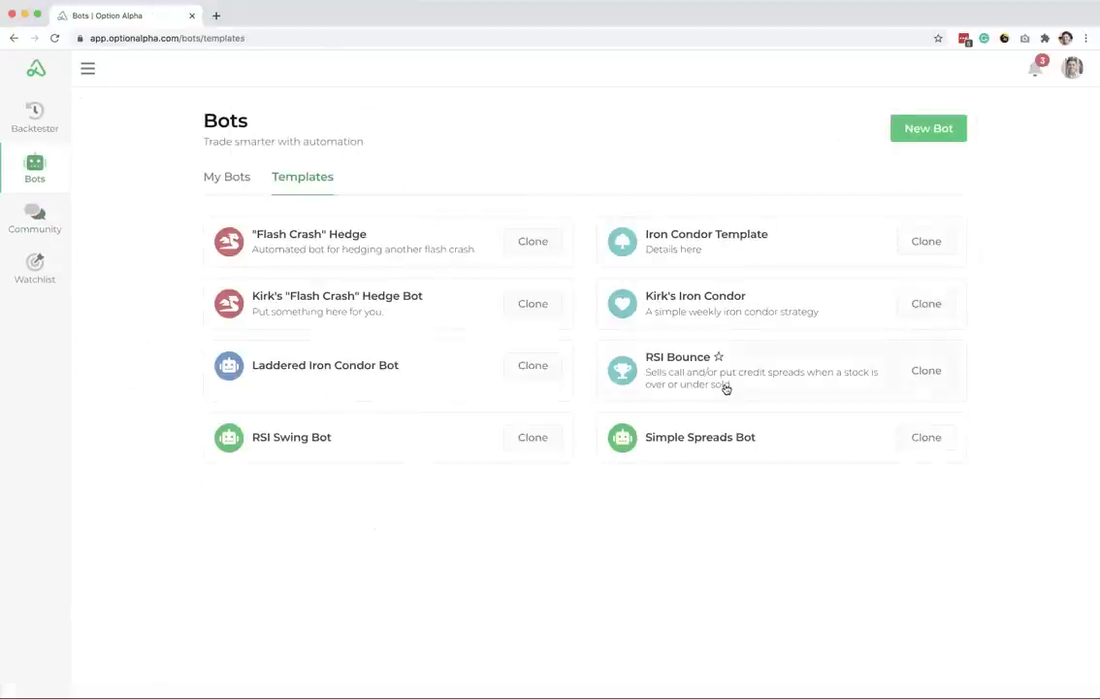
# Step: Look over the RSI Bounce and RSI Swing Bot template pages, returning to the template list after each
pyautogui.click(773, 375)
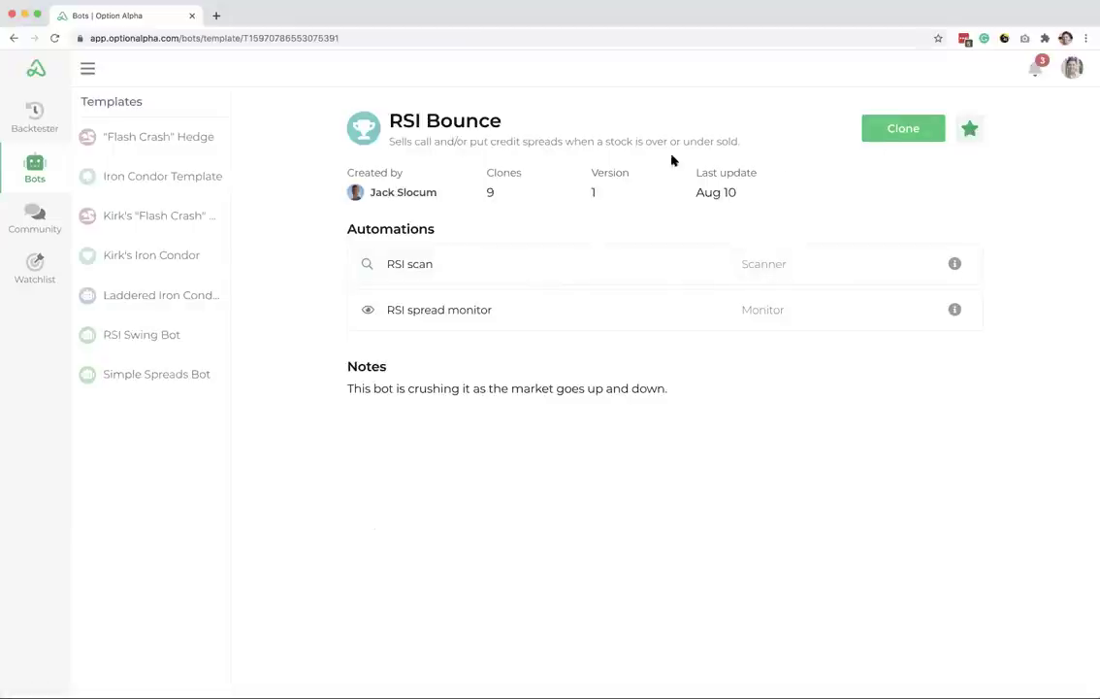
pyautogui.click(111, 103)
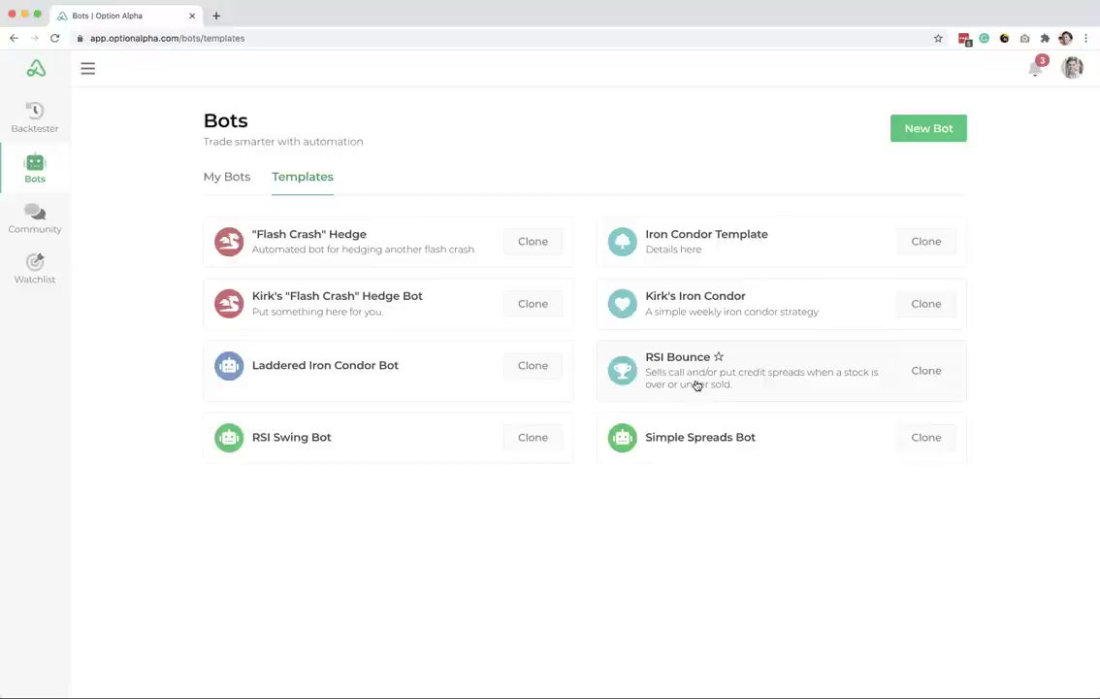
pyautogui.click(406, 431)
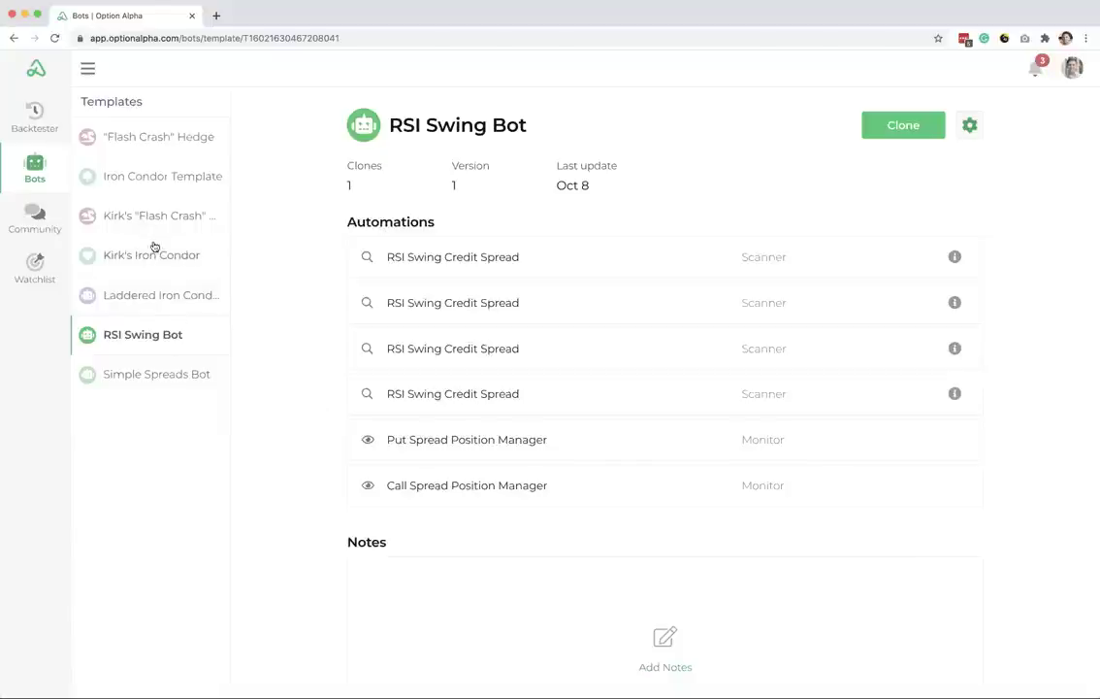
pyautogui.click(124, 112)
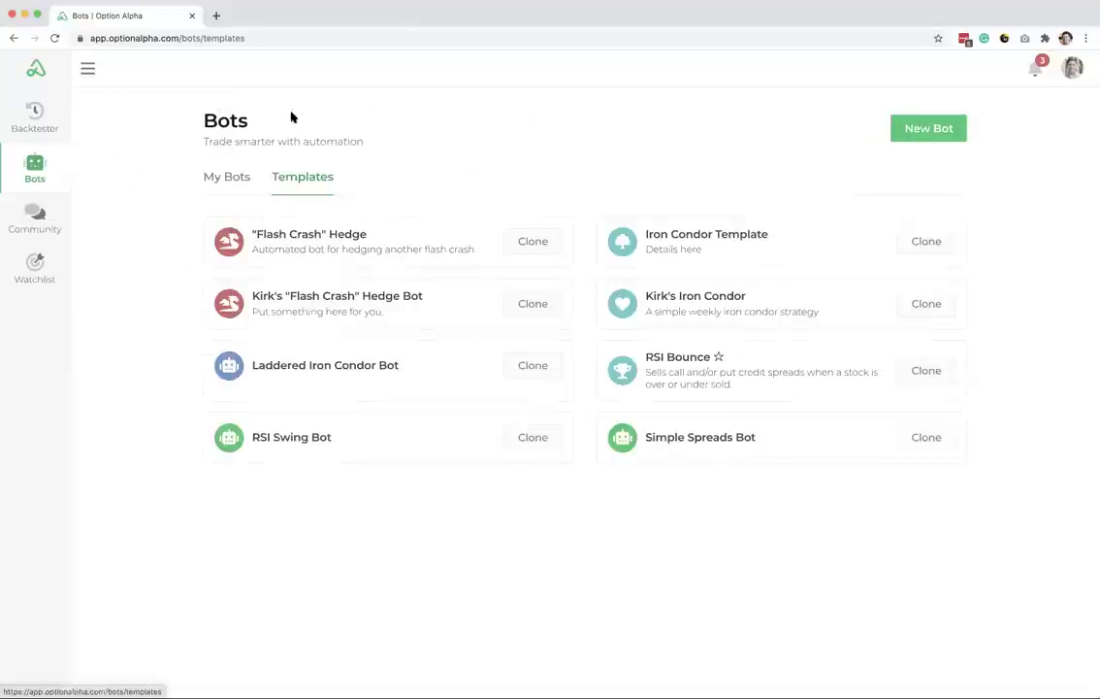
# Step: Remove the RSI Bounce template from the favorites and return to the template list
pyautogui.click(683, 374)
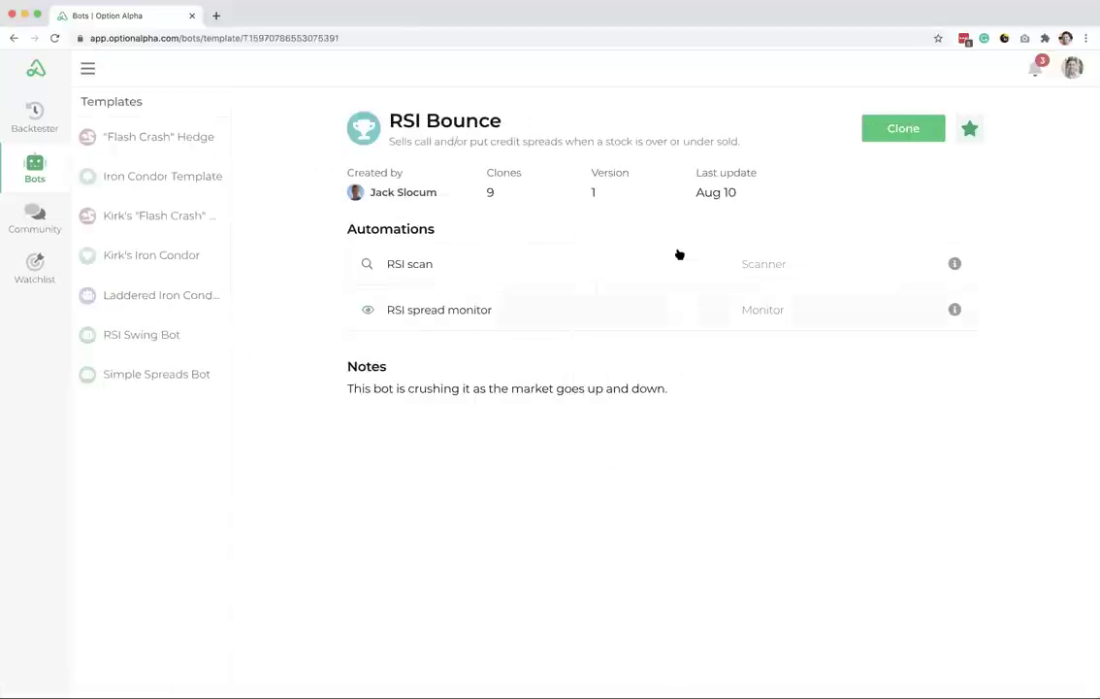
pyautogui.click(971, 133)
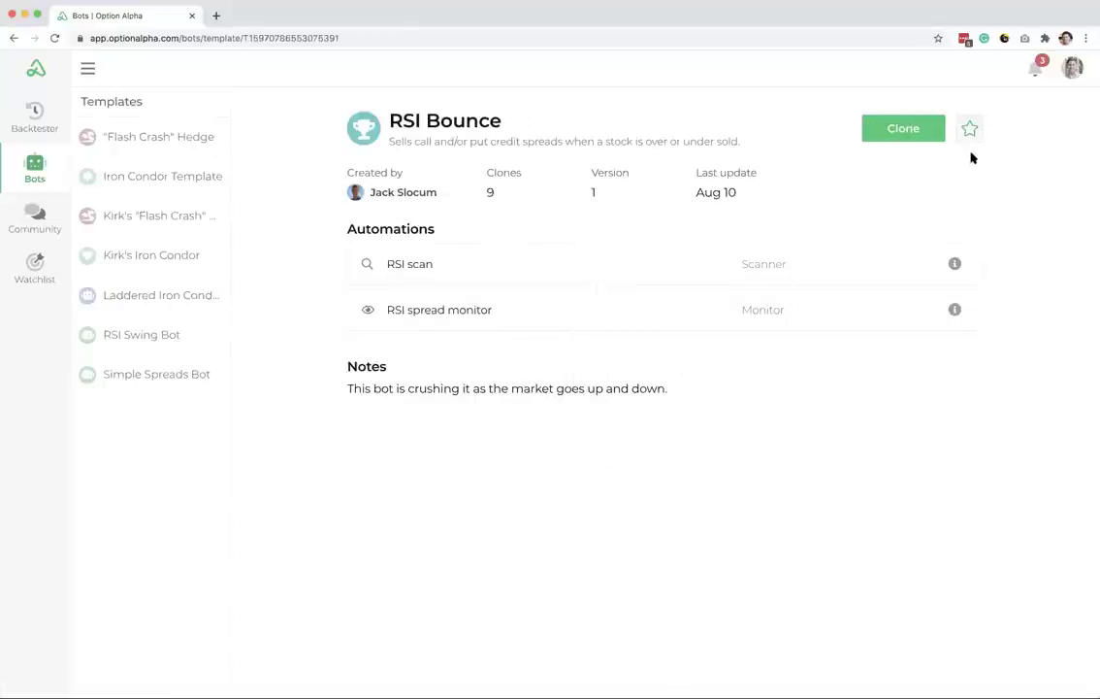
pyautogui.click(124, 103)
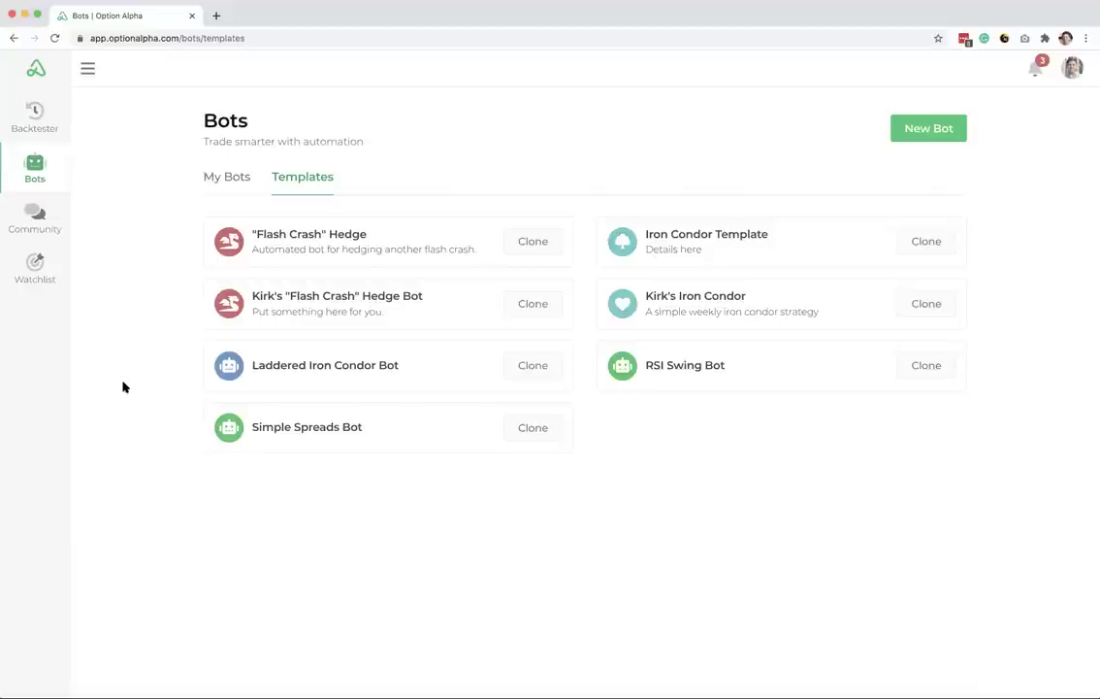
# Step: Delete the "Flash Crash" Hedge Bot template whose title carries the owner's first name
pyautogui.click(405, 298)
pyautogui.click(967, 132)
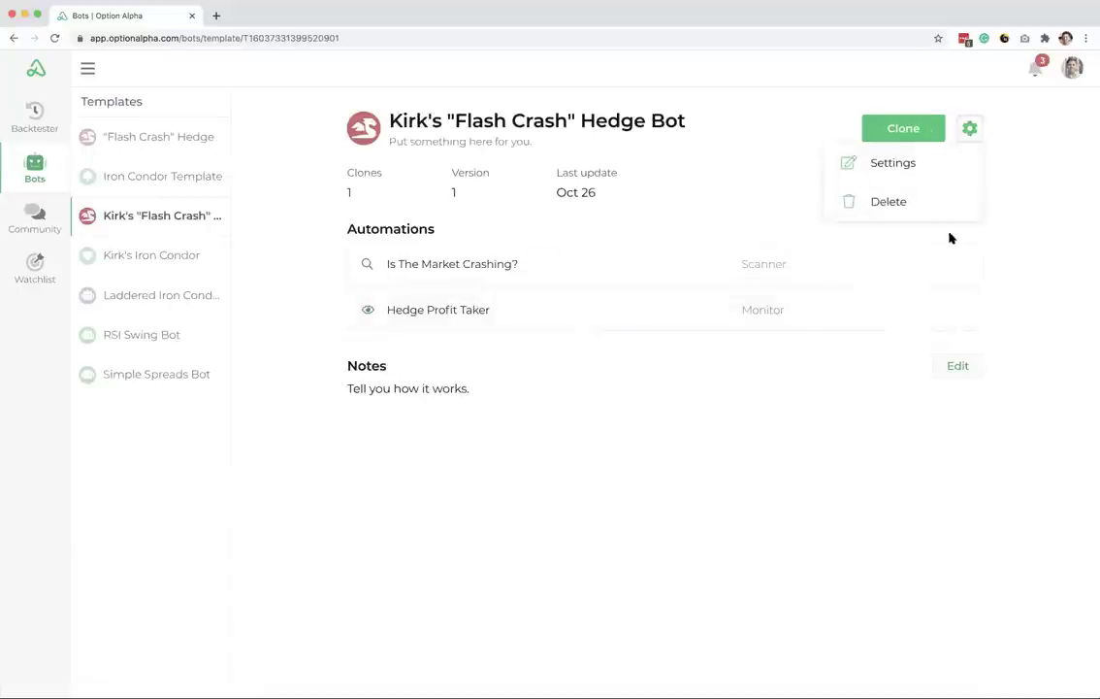
pyautogui.press('super+bracketleft')
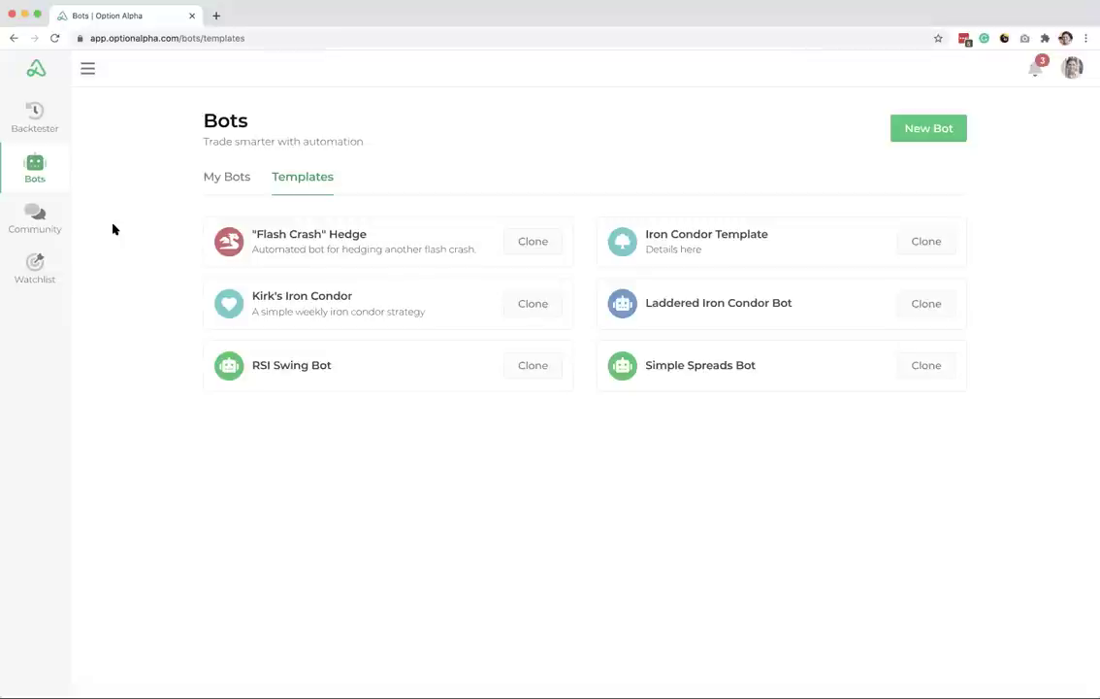
# Step: Delete the cloned RSI Bounce bot that is prefixed with the owner's first name from My Bots
pyautogui.click(39, 169)
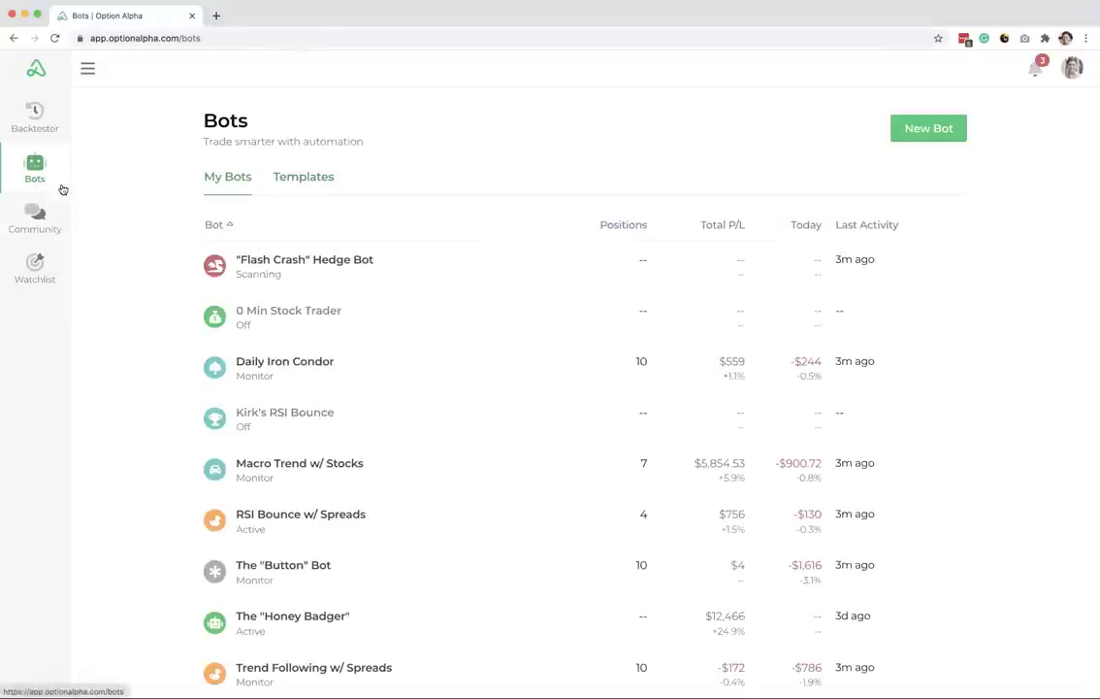
pyautogui.click(505, 402)
pyautogui.click(969, 127)
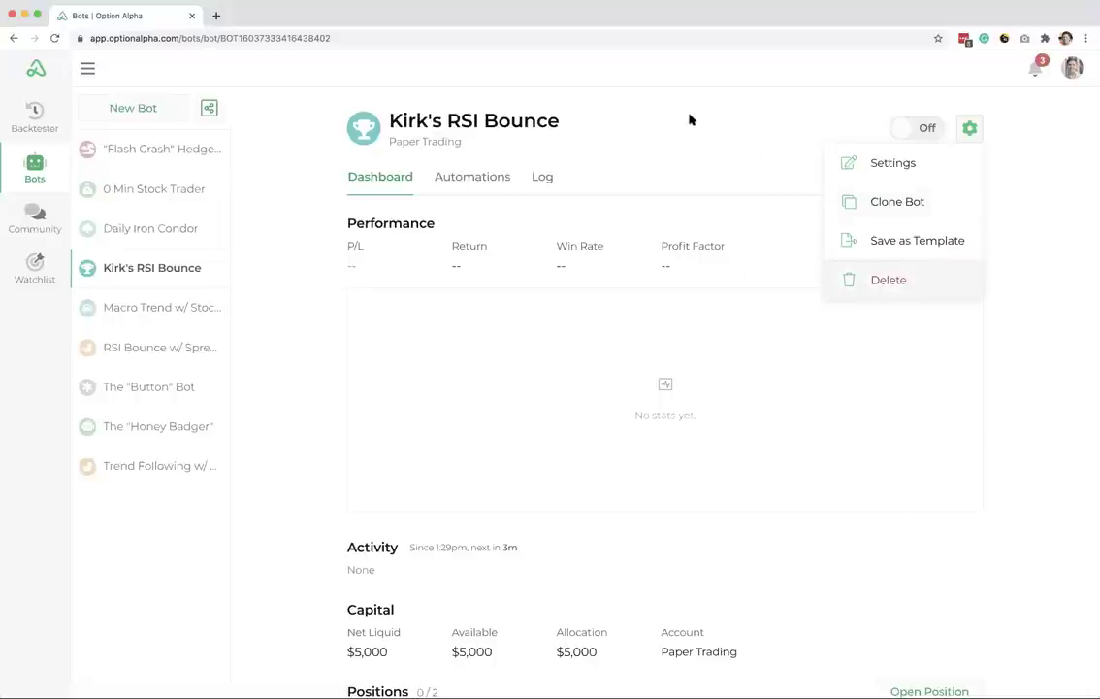
pyautogui.click(889, 280)
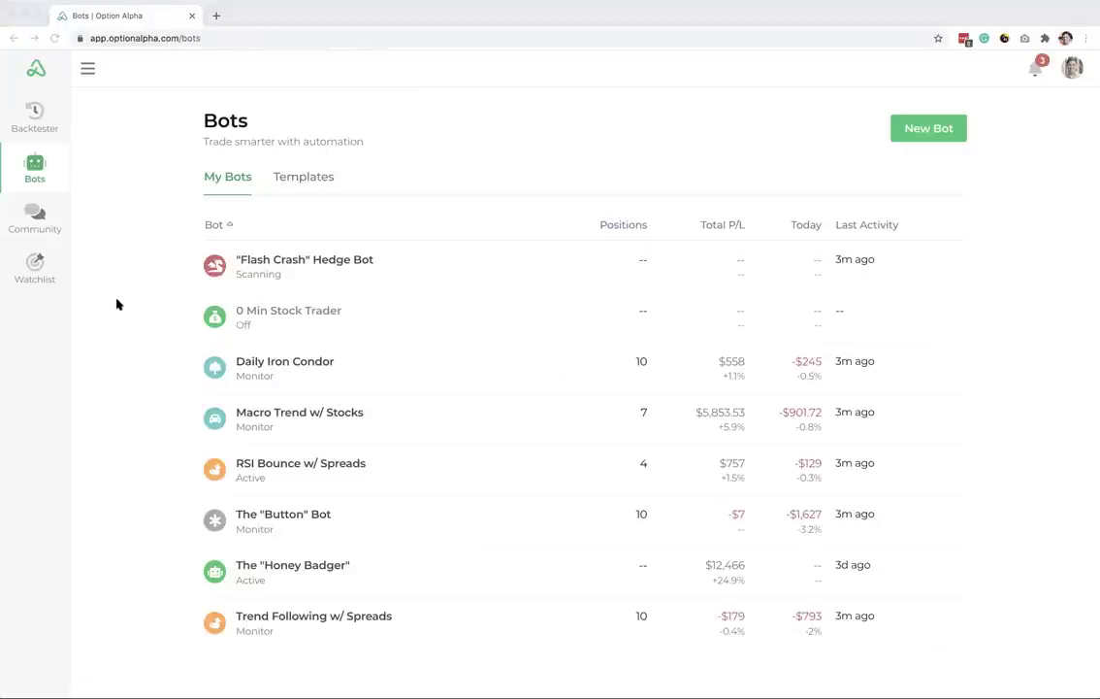
# Step: Open The "Honey Badger" bot's automations and create a new custom automation for a scanner
pyautogui.click(430, 569)
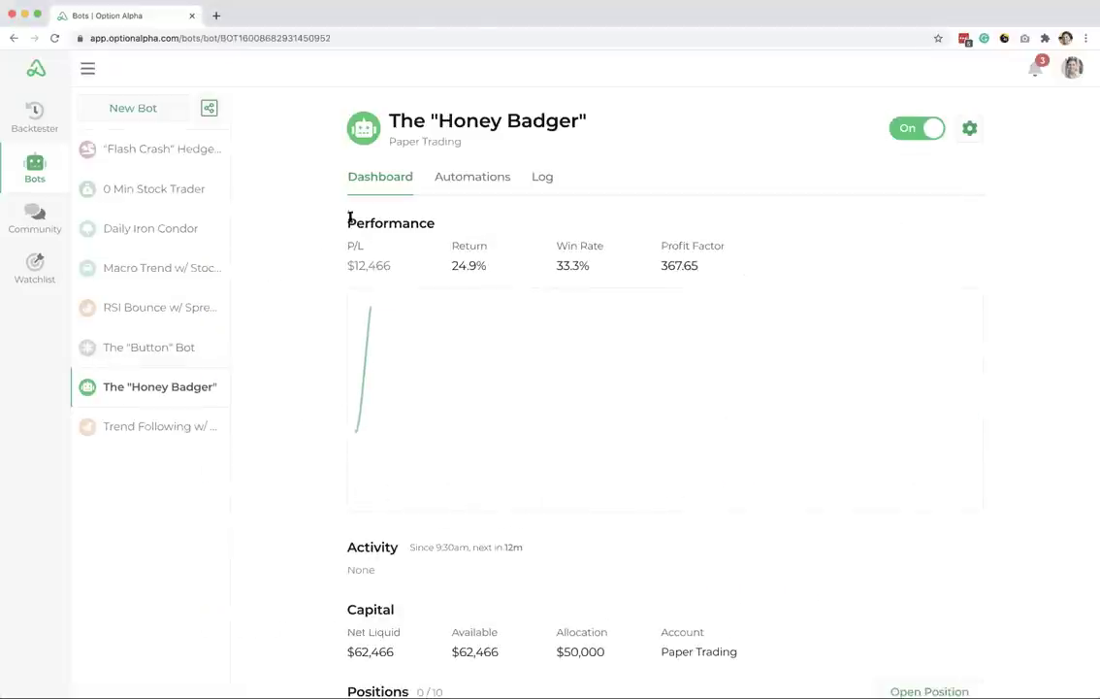
pyautogui.click(466, 180)
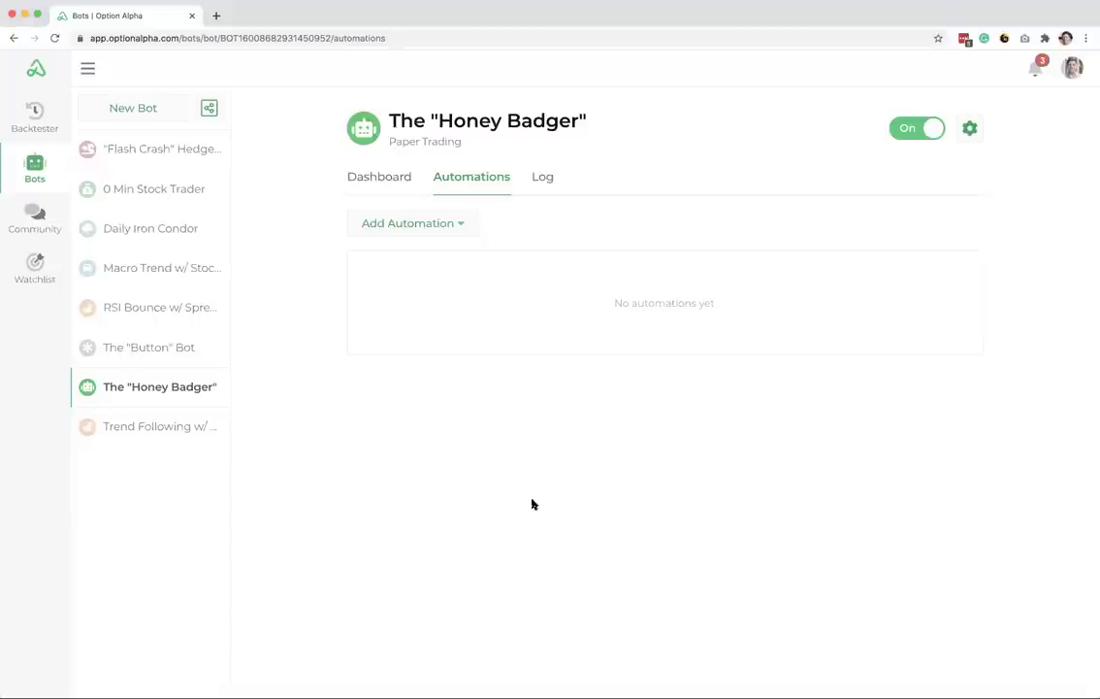
pyautogui.click(451, 230)
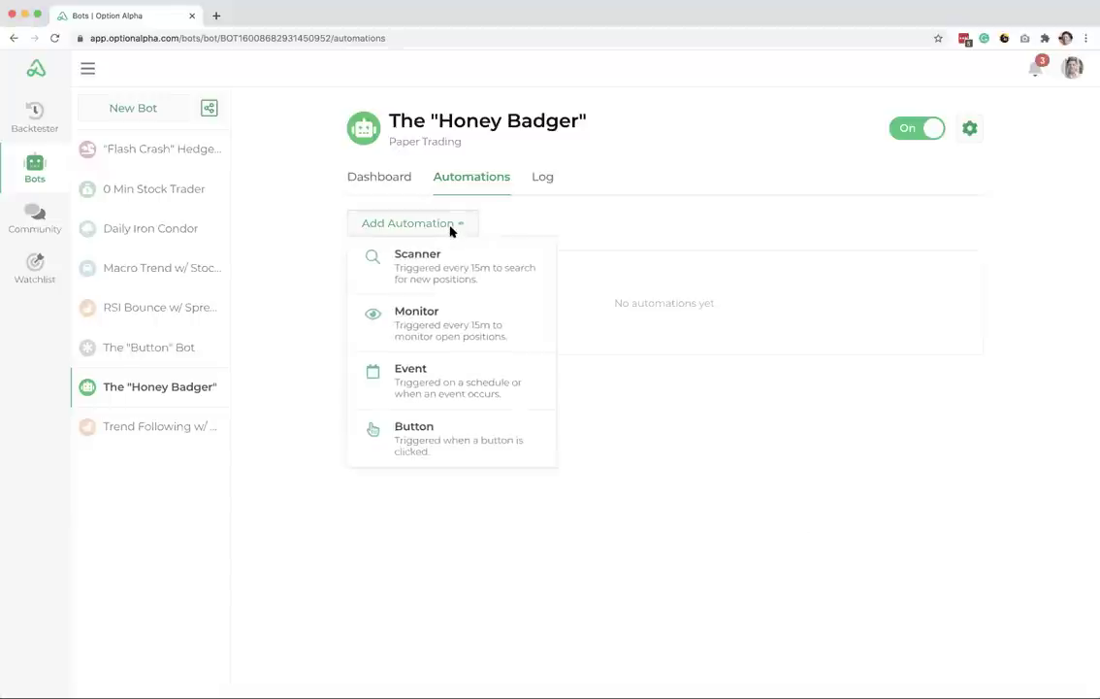
pyautogui.click(446, 253)
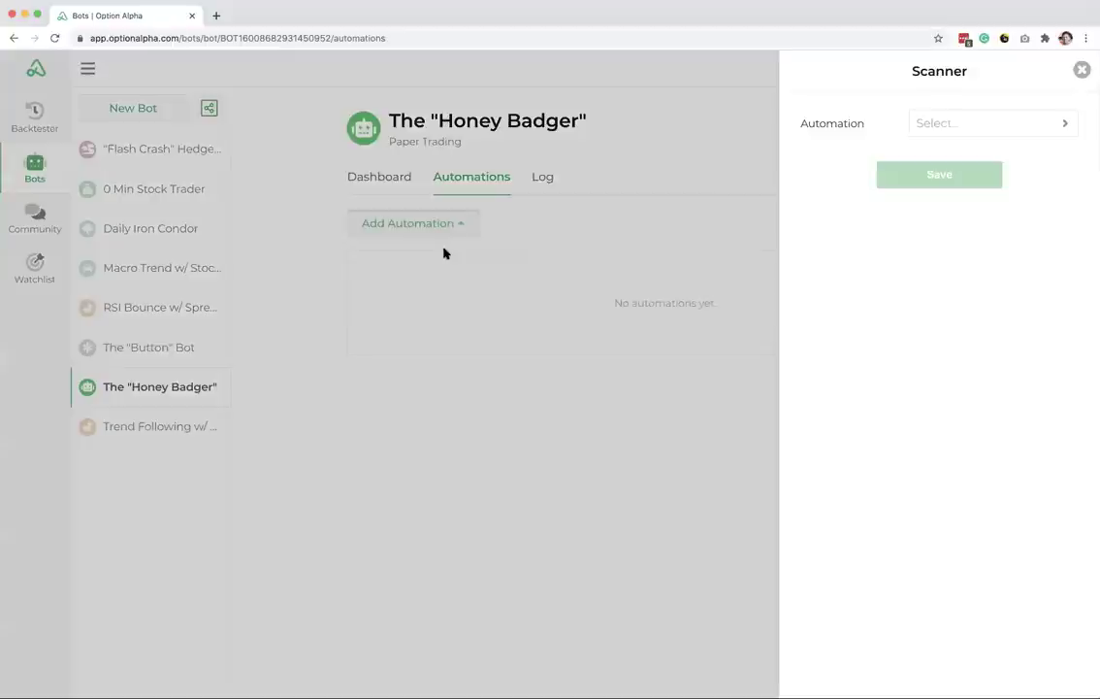
pyautogui.click(953, 128)
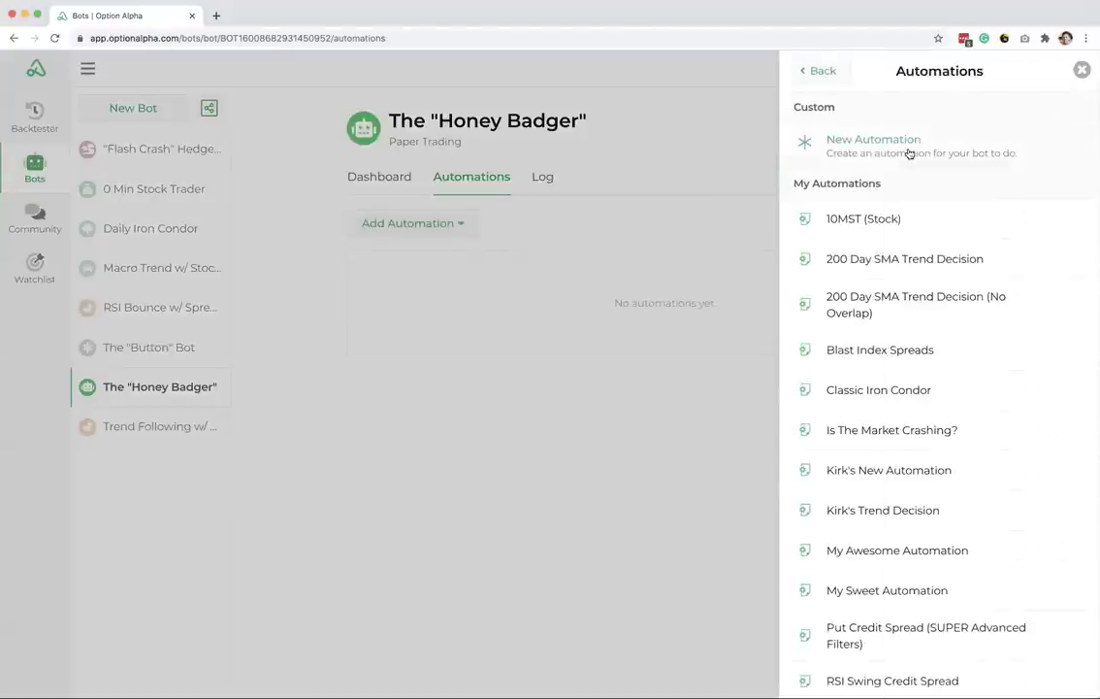
pyautogui.click(909, 154)
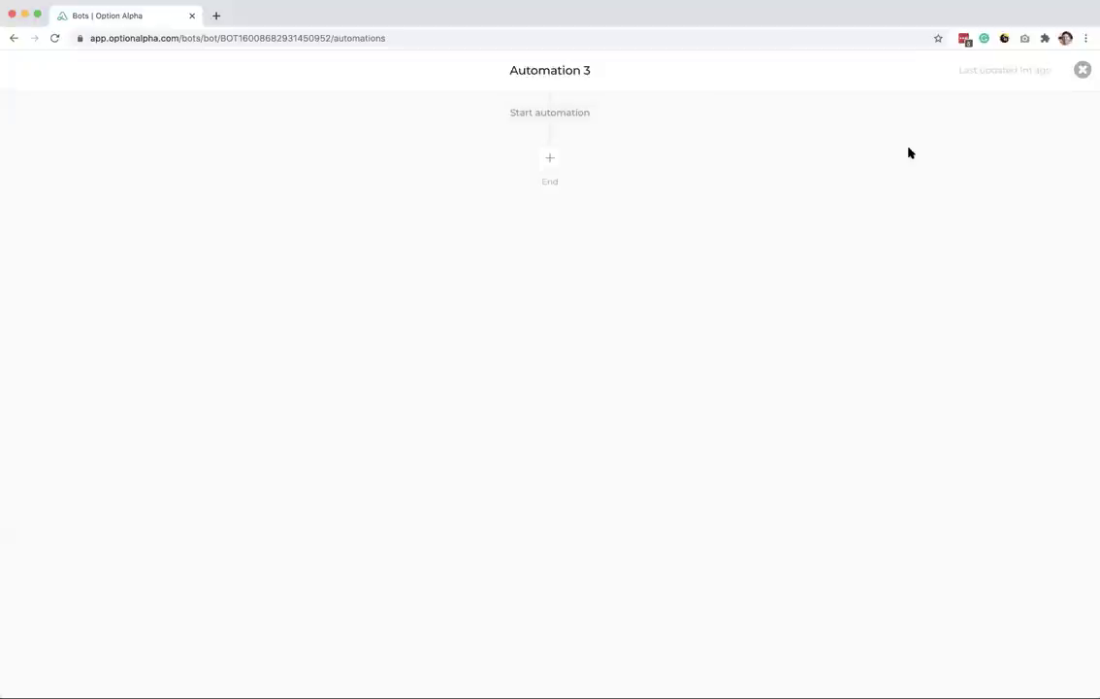
# Step: Rename the automation as Honey Badger Scan, add it to My Automations and save its settings
pyautogui.click(577, 70)
pyautogui.tripleClick(818, 124)
pyautogui.write('H')
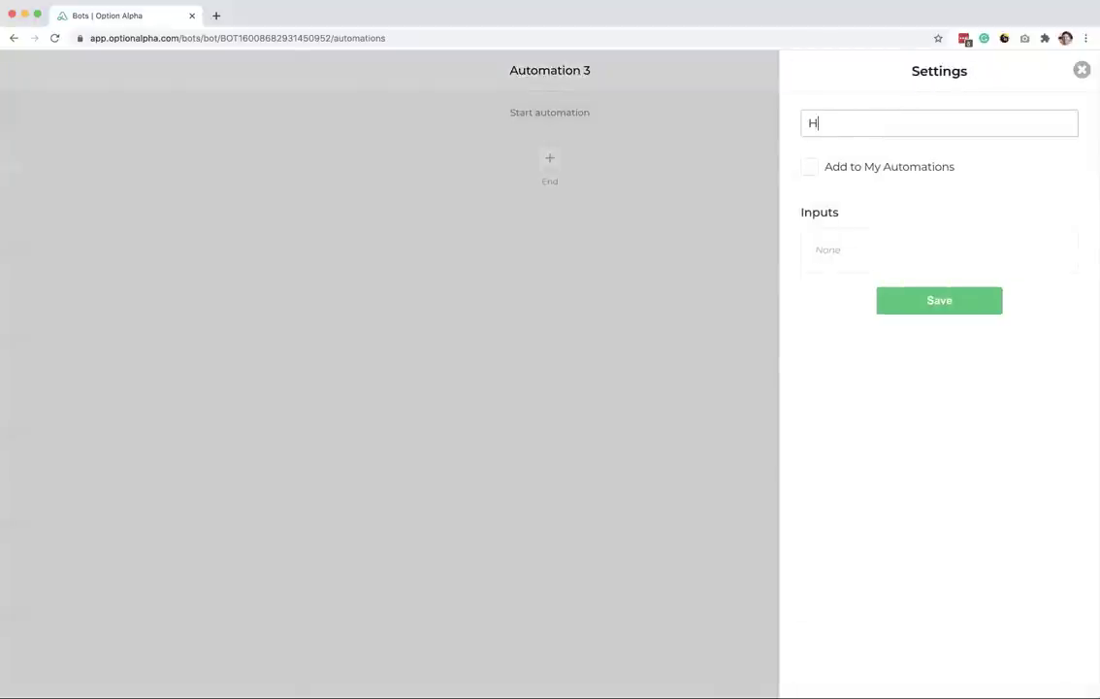
pyautogui.write('oney Badger  Scan')
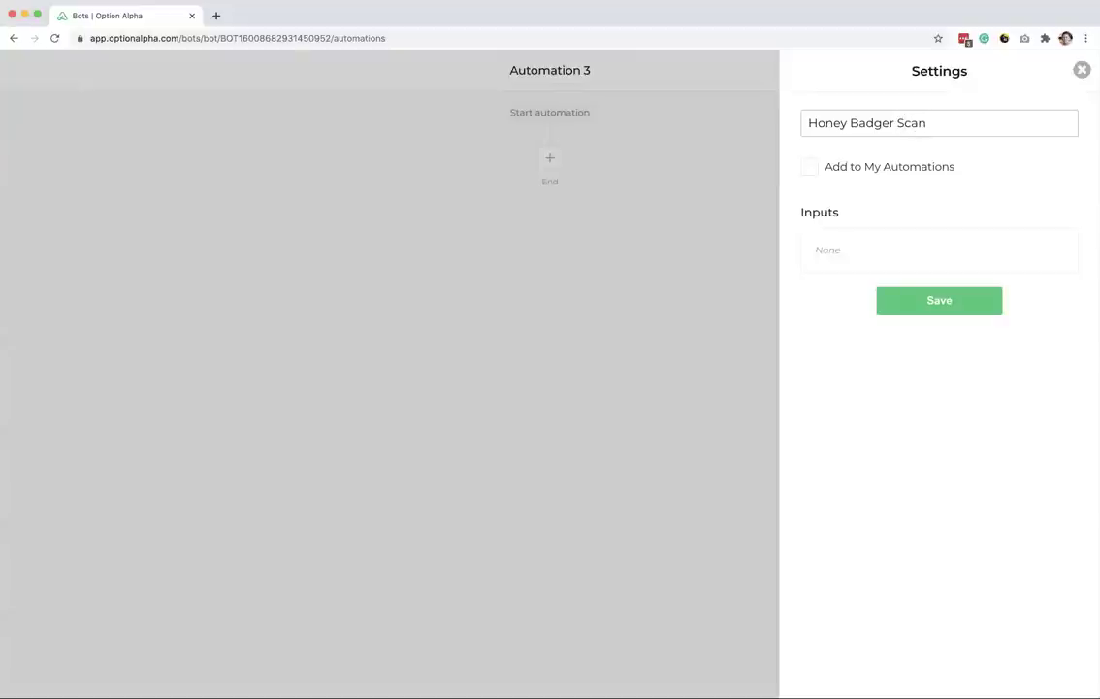
pyautogui.click(809, 167)
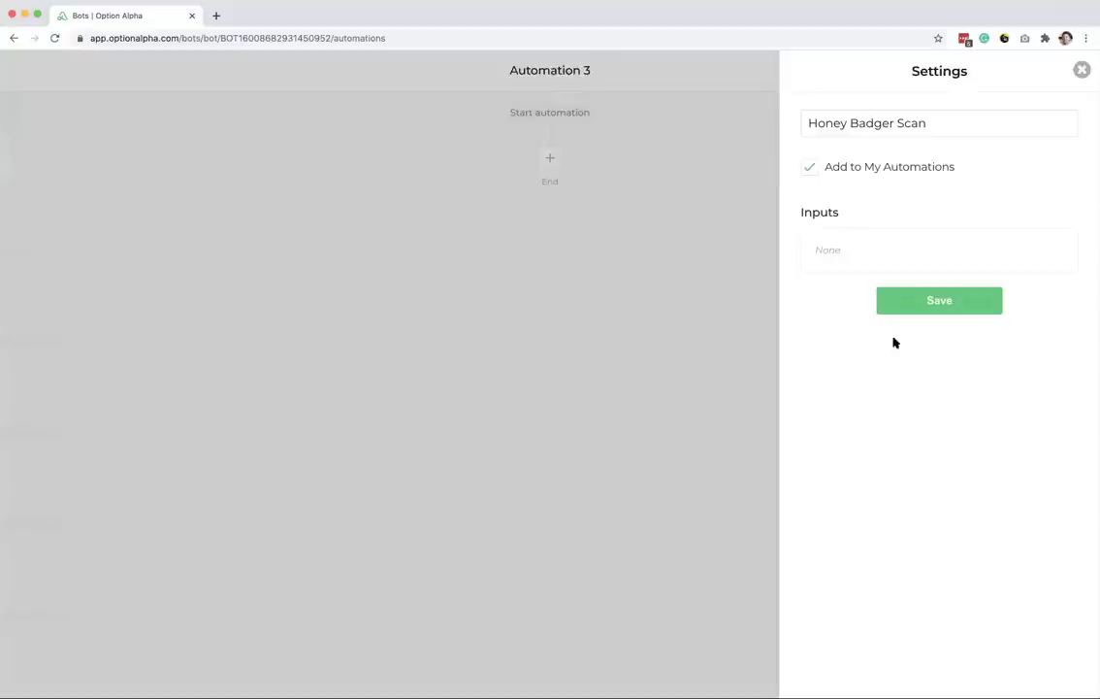
pyautogui.click(936, 301)
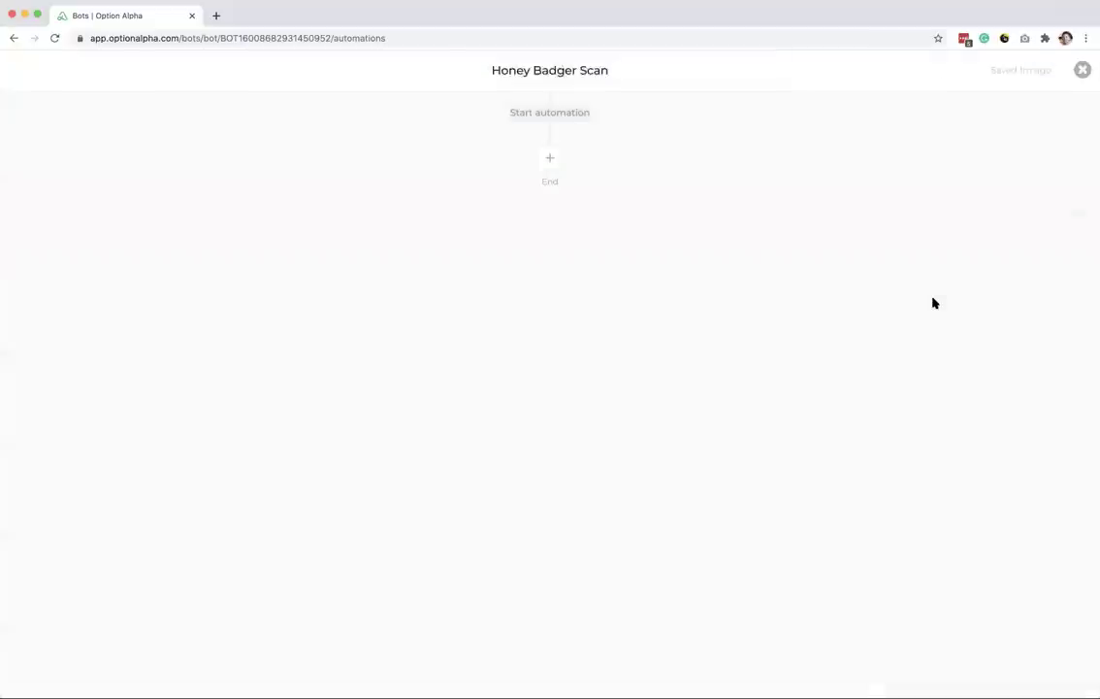
# Step: Start a decision with the criterion that the 14 day RSI is above 65, linking its symbol to a Ticker input
pyautogui.click(551, 160)
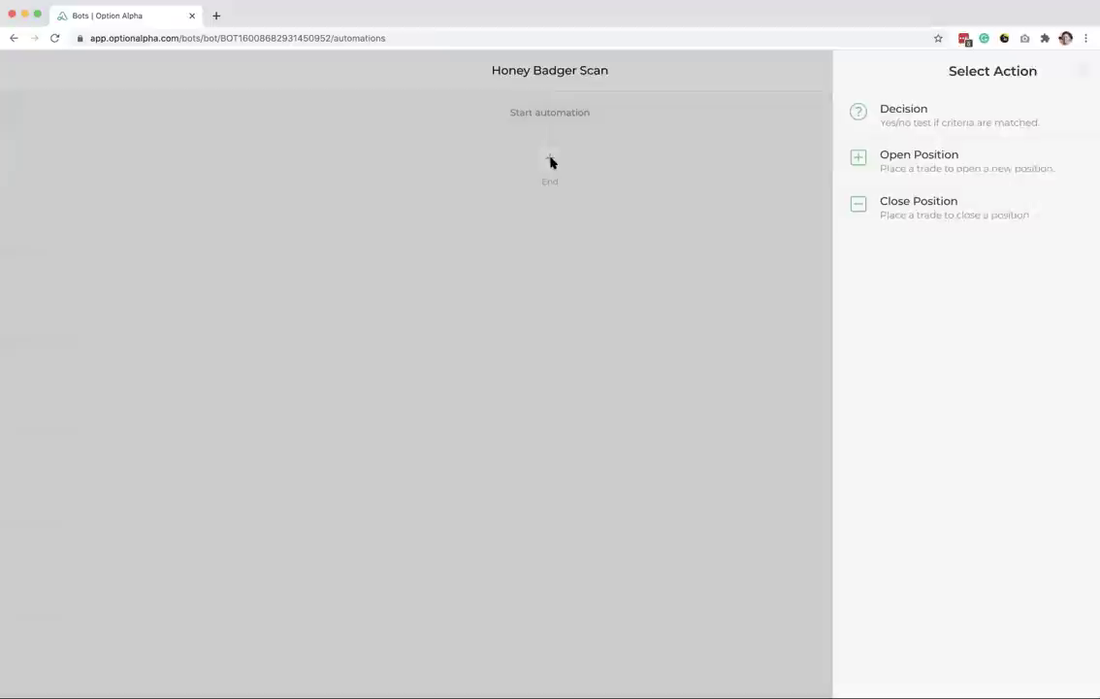
pyautogui.click(850, 117)
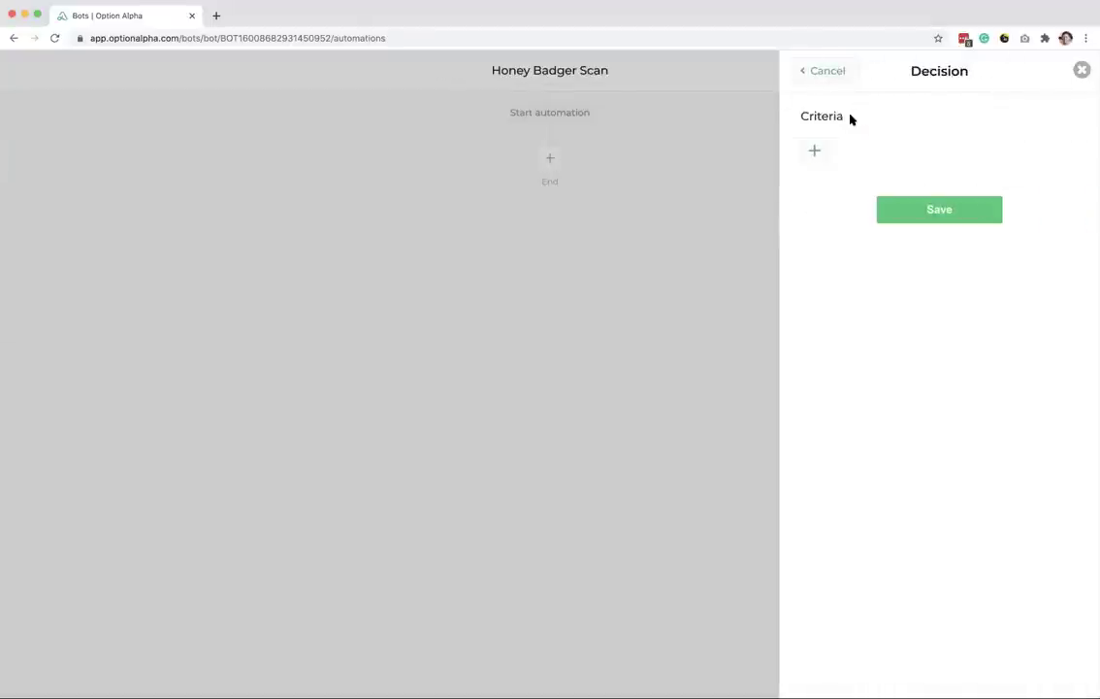
pyautogui.click(814, 151)
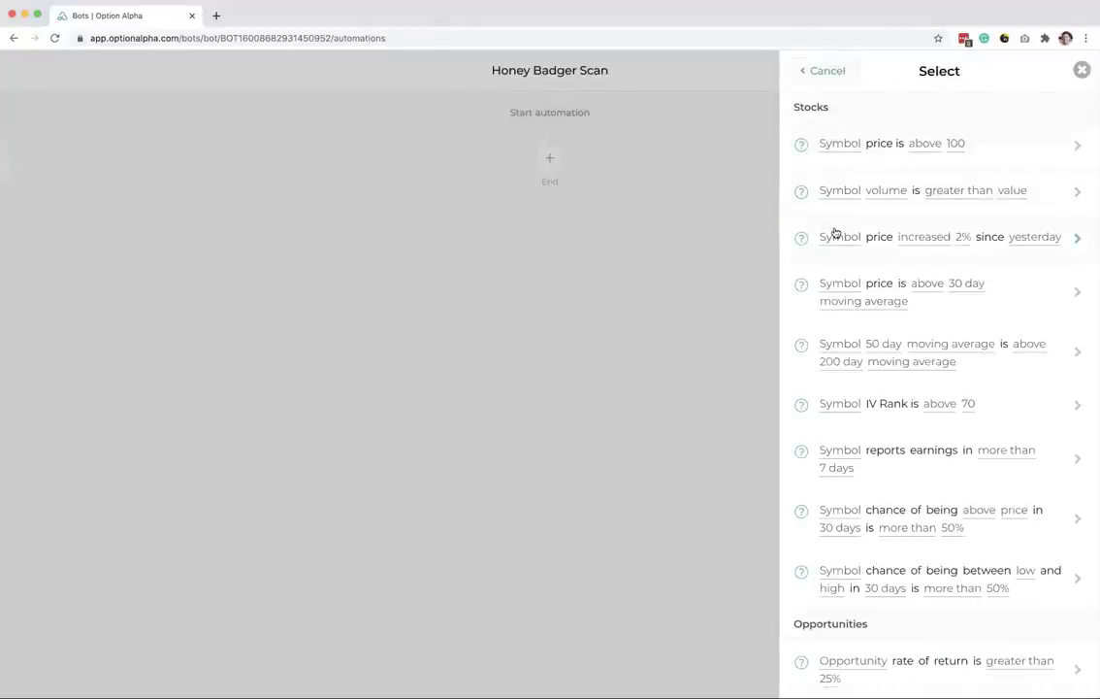
pyautogui.scroll(-12, 837, 232)
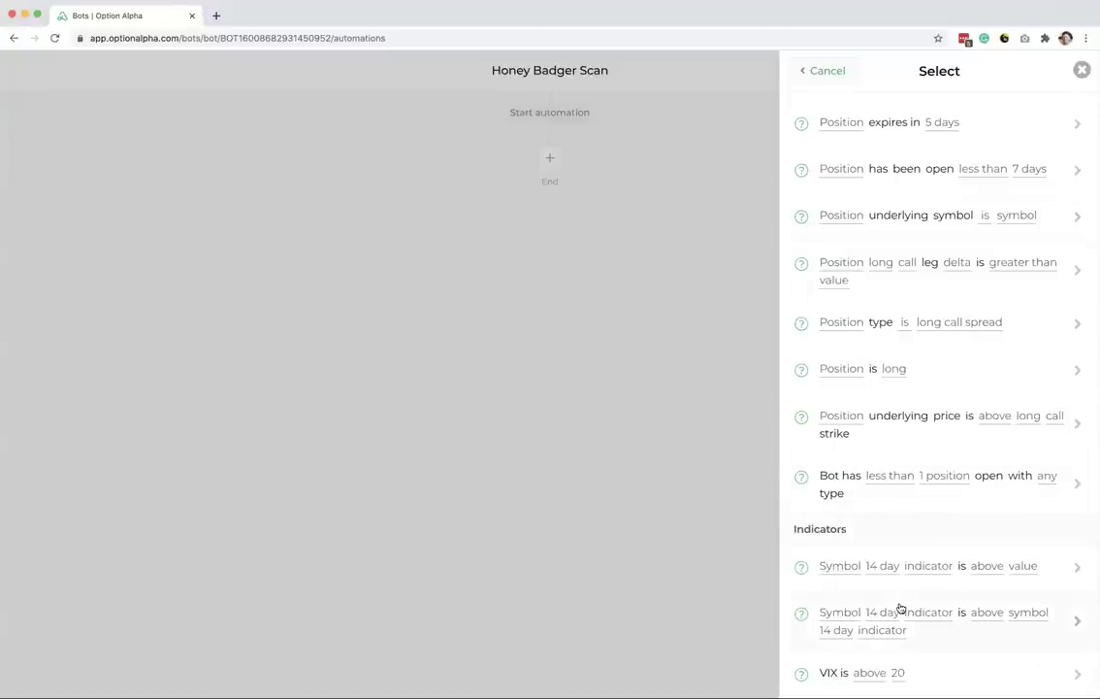
pyautogui.click(903, 582)
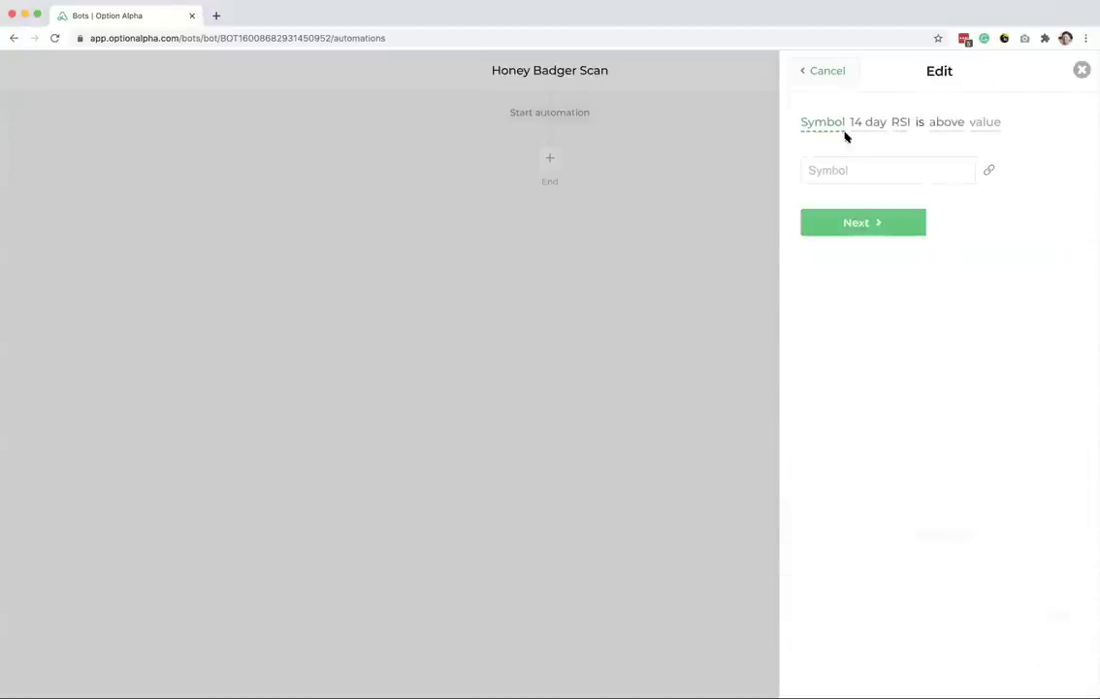
pyautogui.click(989, 170)
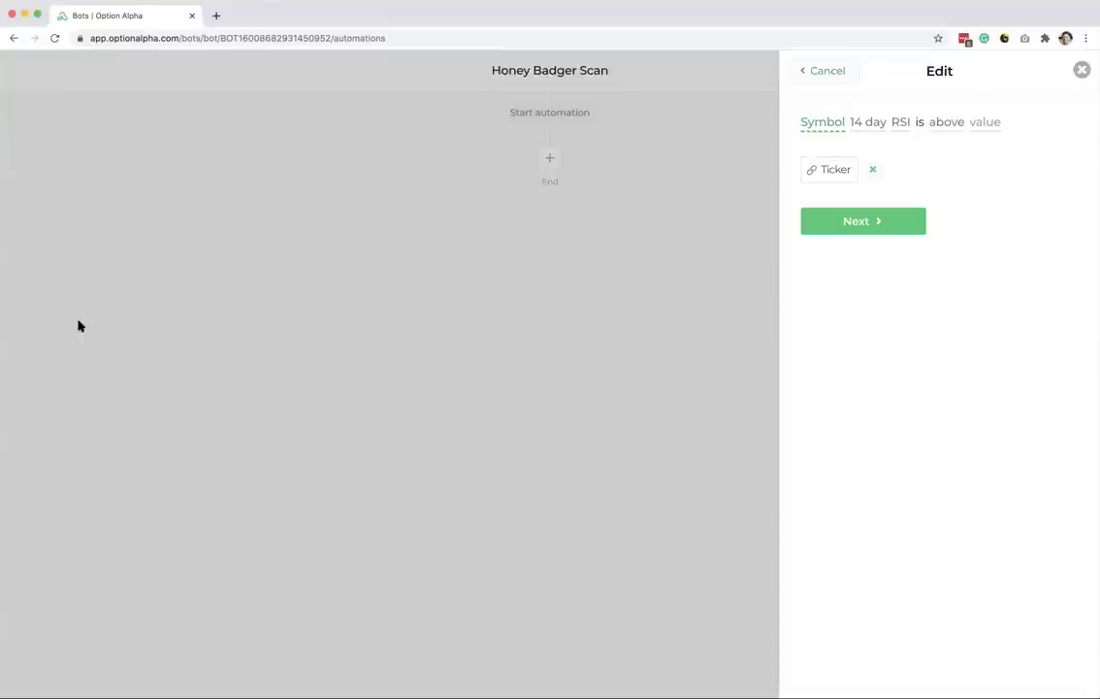
pyautogui.click(903, 123)
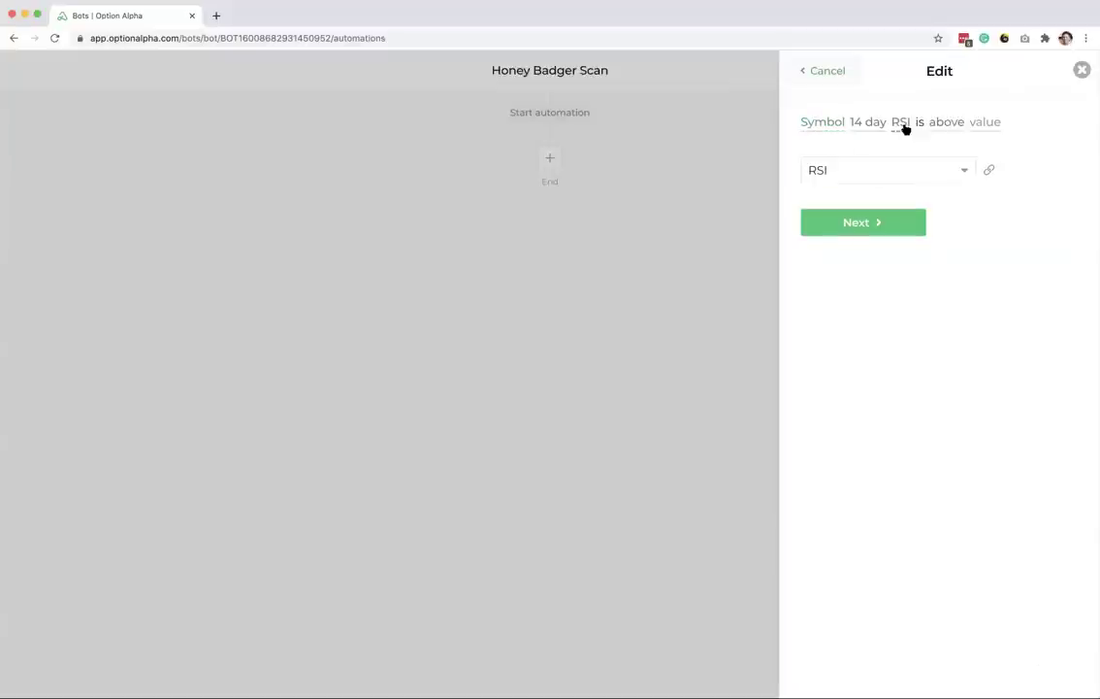
pyautogui.click(946, 124)
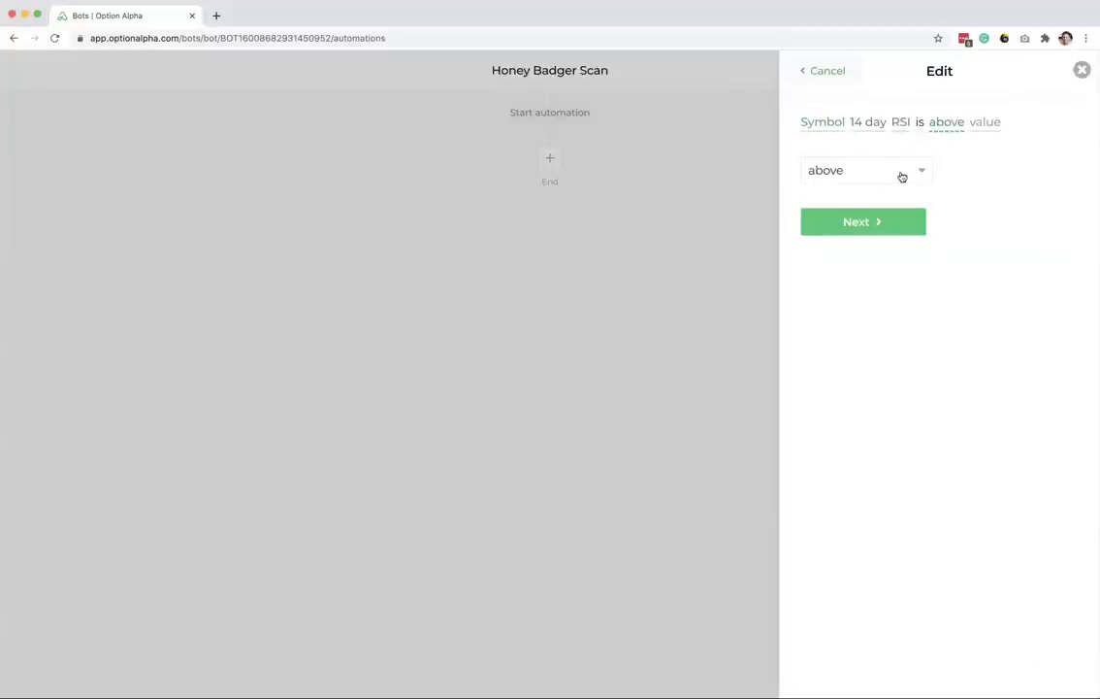
pyautogui.click(980, 124)
pyautogui.click(918, 162)
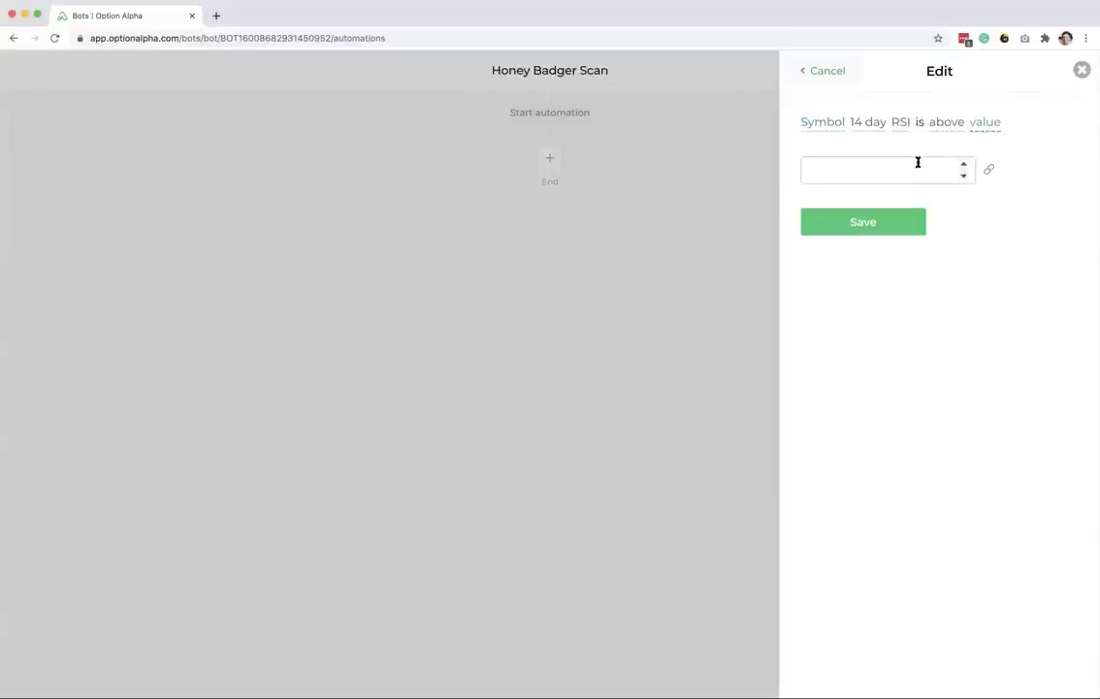
pyautogui.write('65')
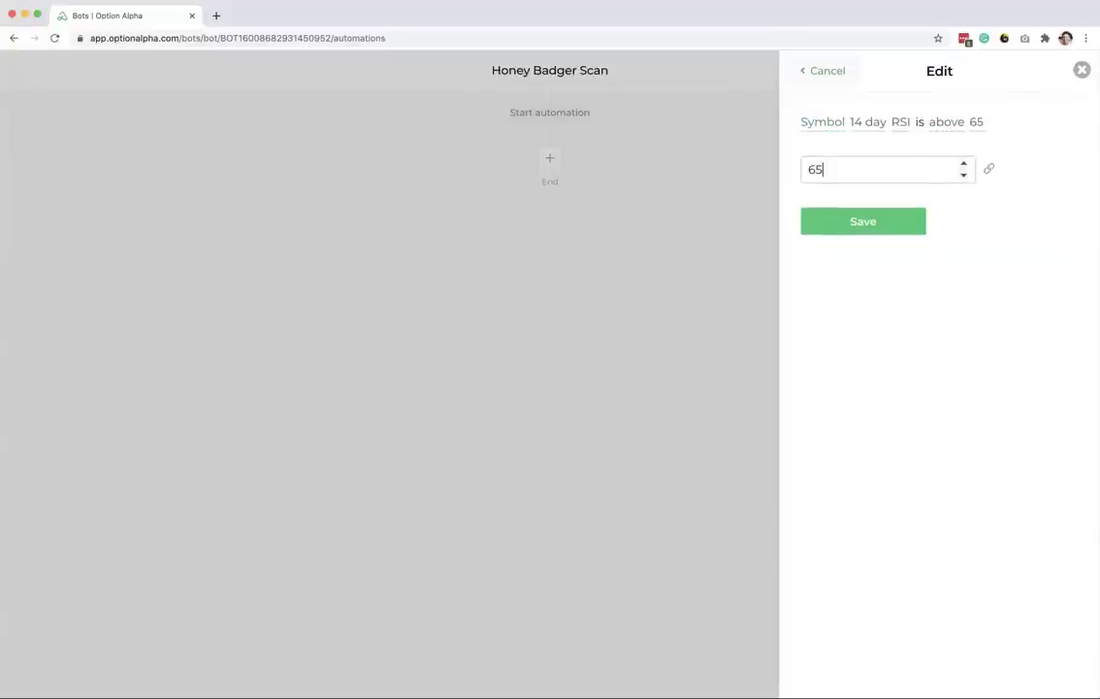
pyautogui.click(864, 222)
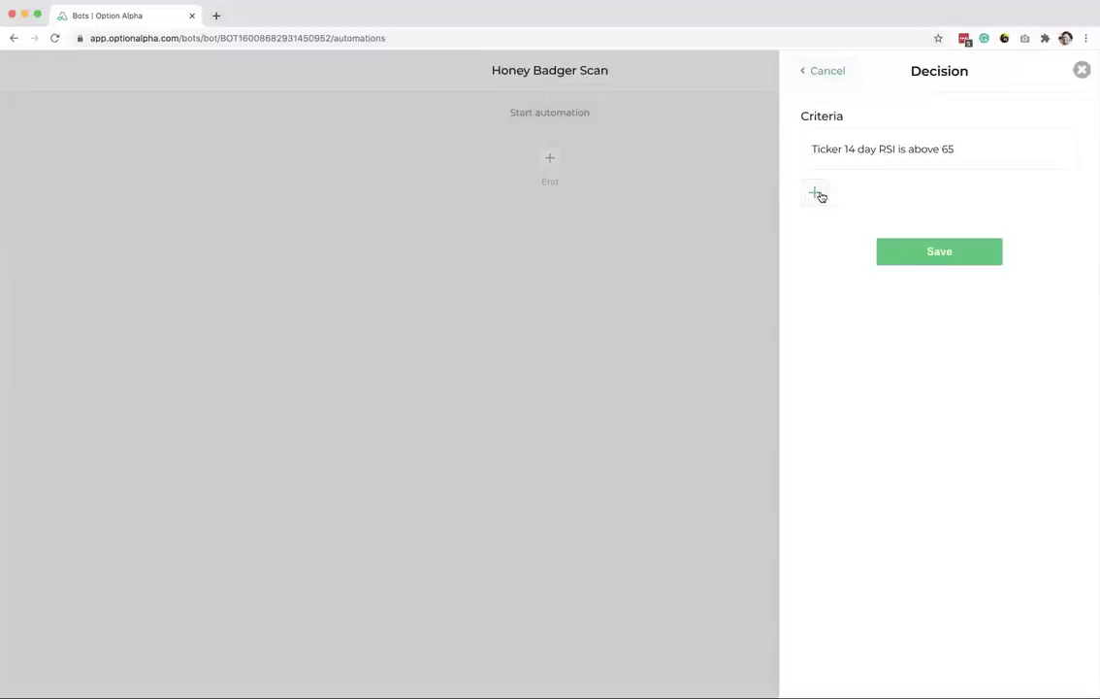
# Step: Add a second criterion that the Ticker's 14 day CCI is above 150, and save the decision
pyautogui.click(820, 195)
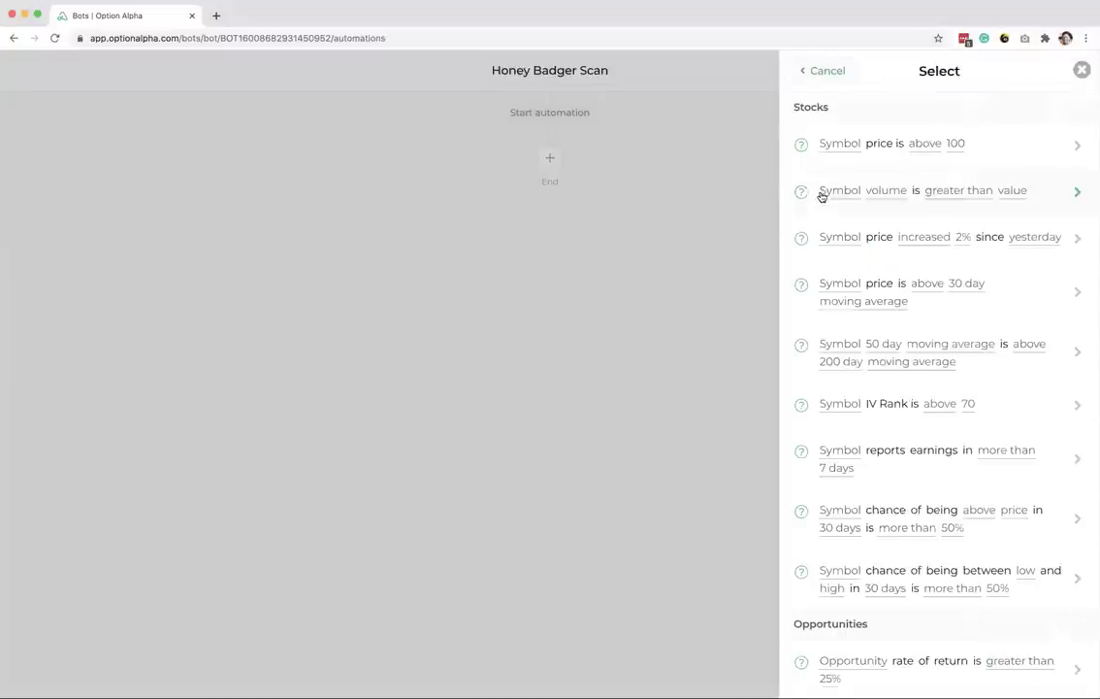
pyautogui.scroll(-10, 893, 405)
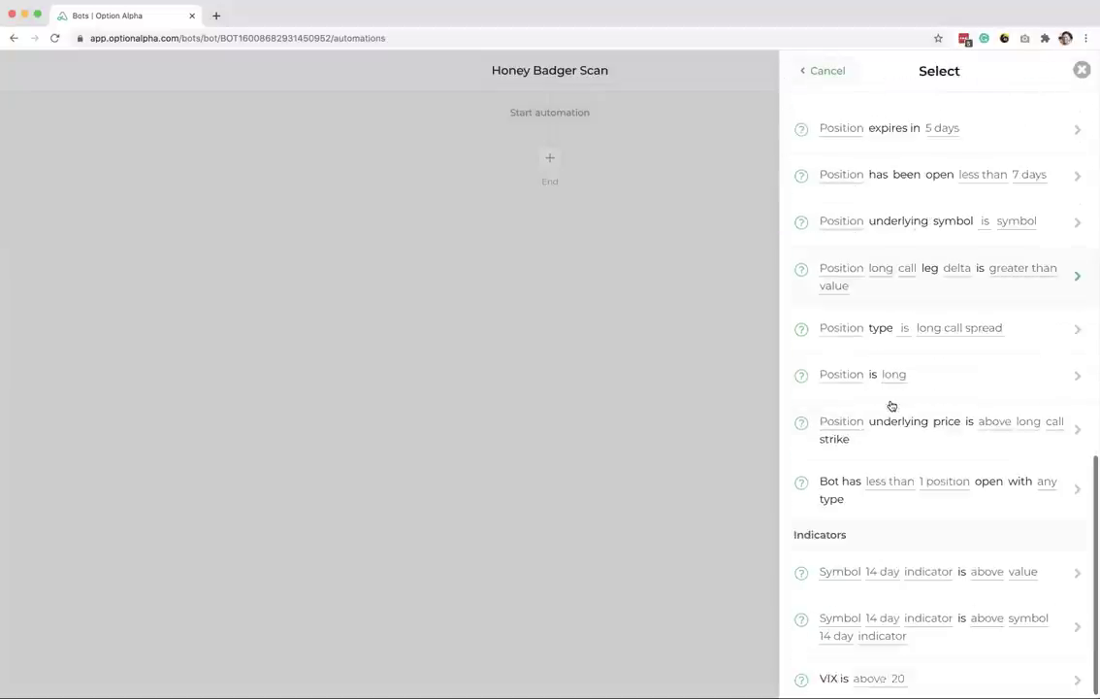
pyautogui.click(896, 569)
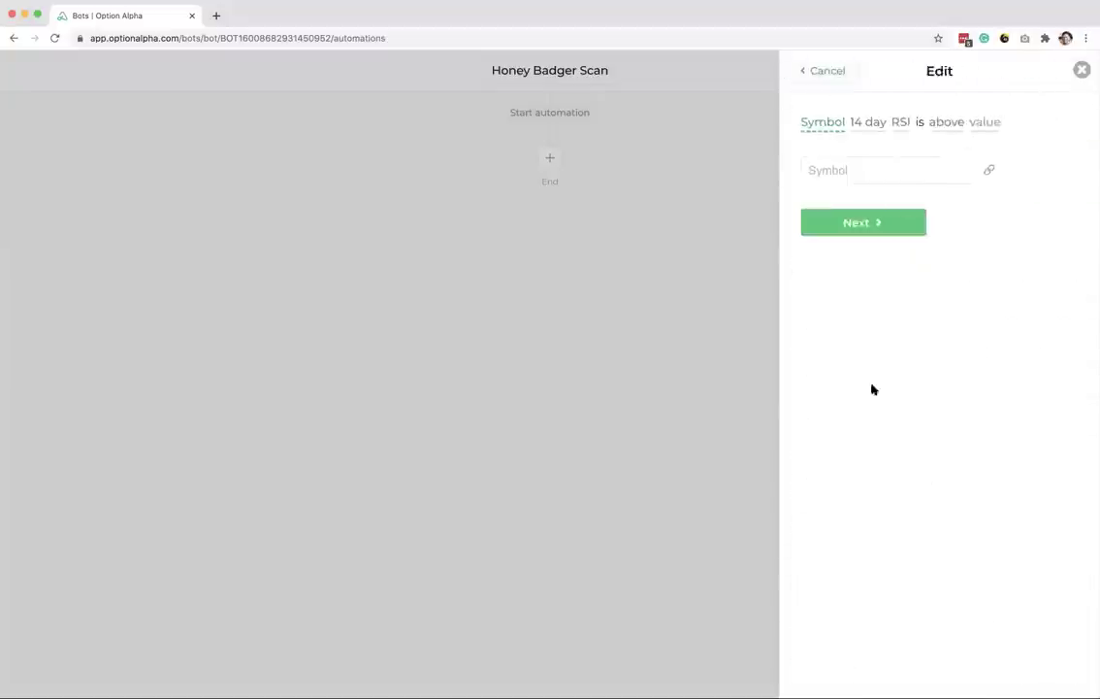
pyautogui.click(989, 171)
pyautogui.click(850, 193)
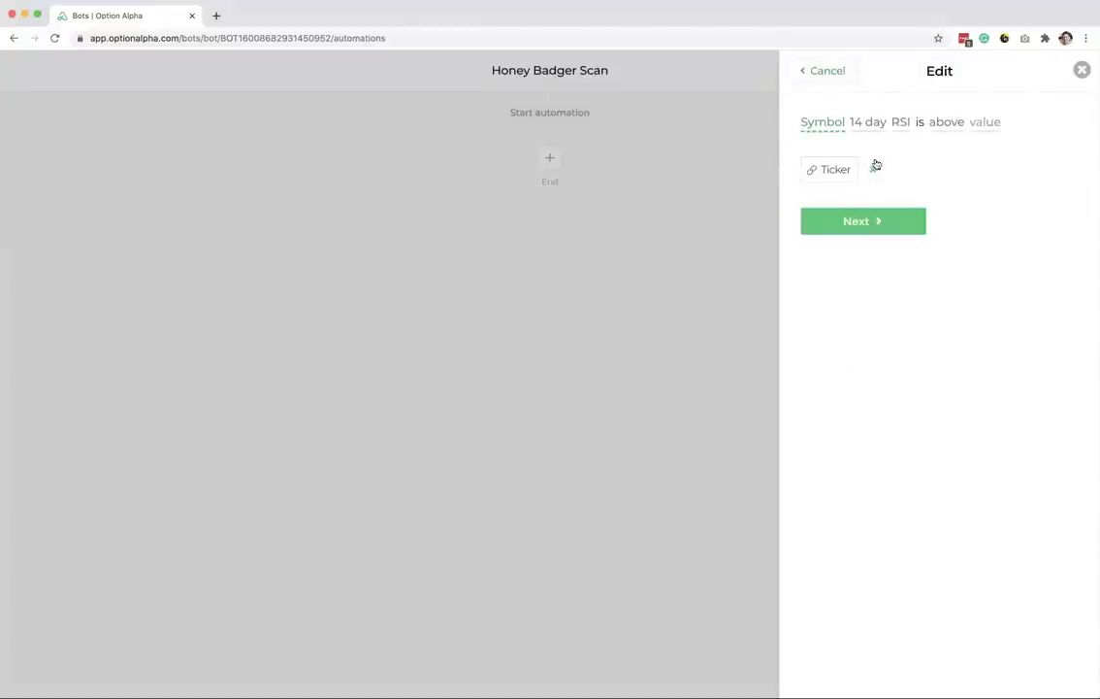
pyautogui.click(898, 123)
pyautogui.click(878, 173)
pyautogui.click(832, 274)
pyautogui.click(848, 176)
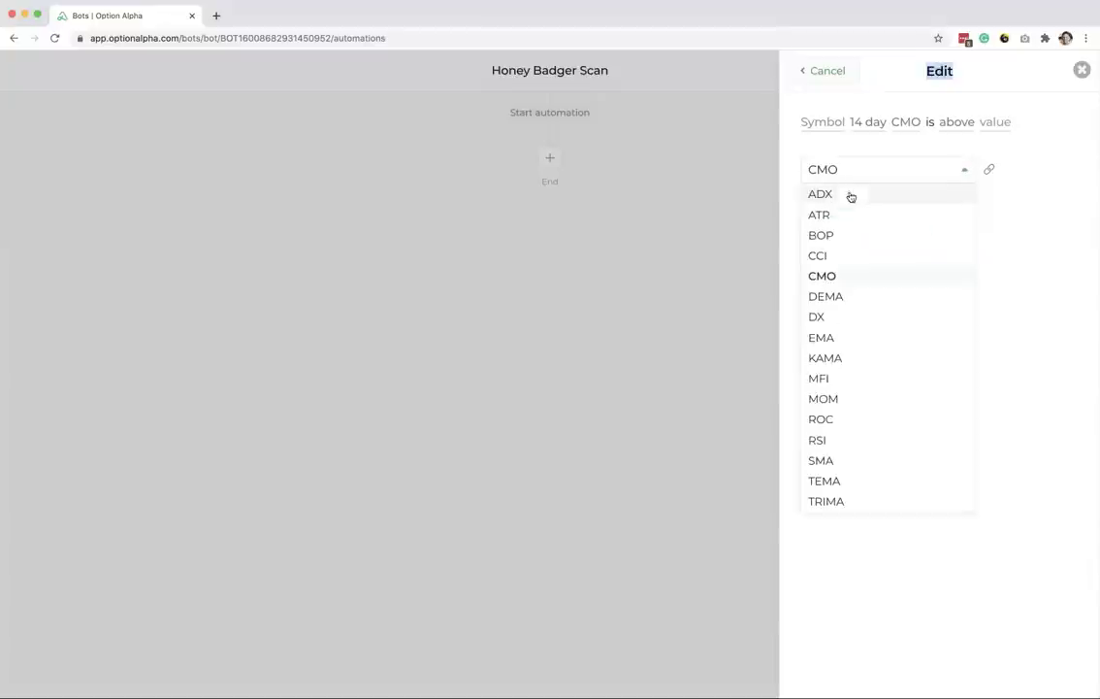
pyautogui.click(837, 252)
pyautogui.click(982, 123)
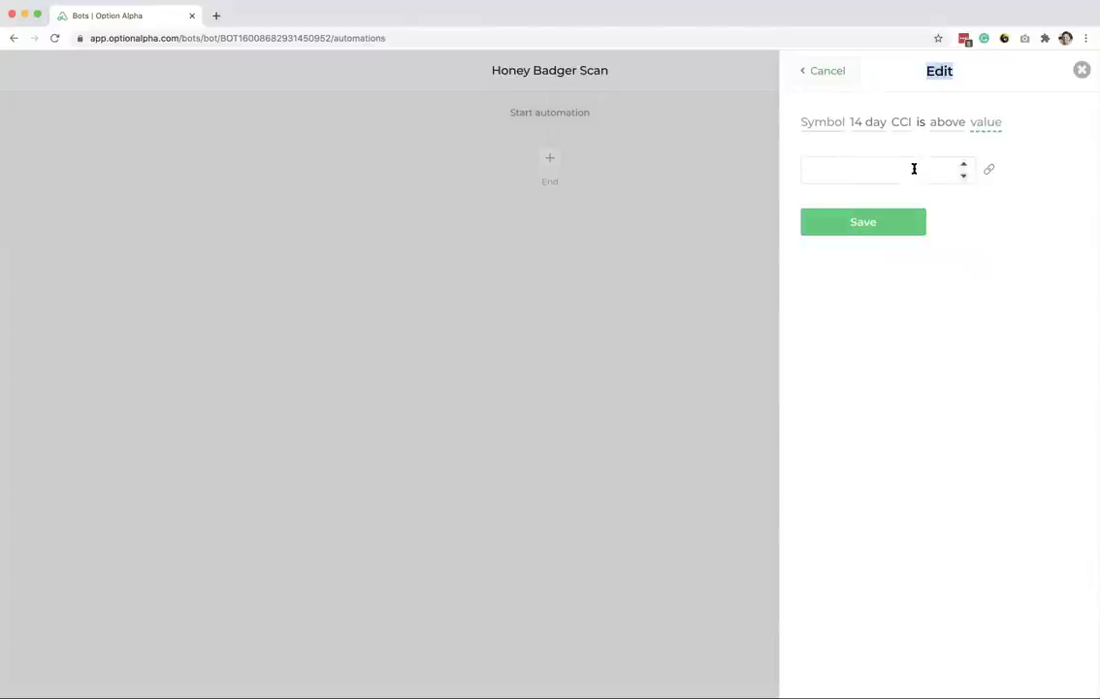
pyautogui.write('150')
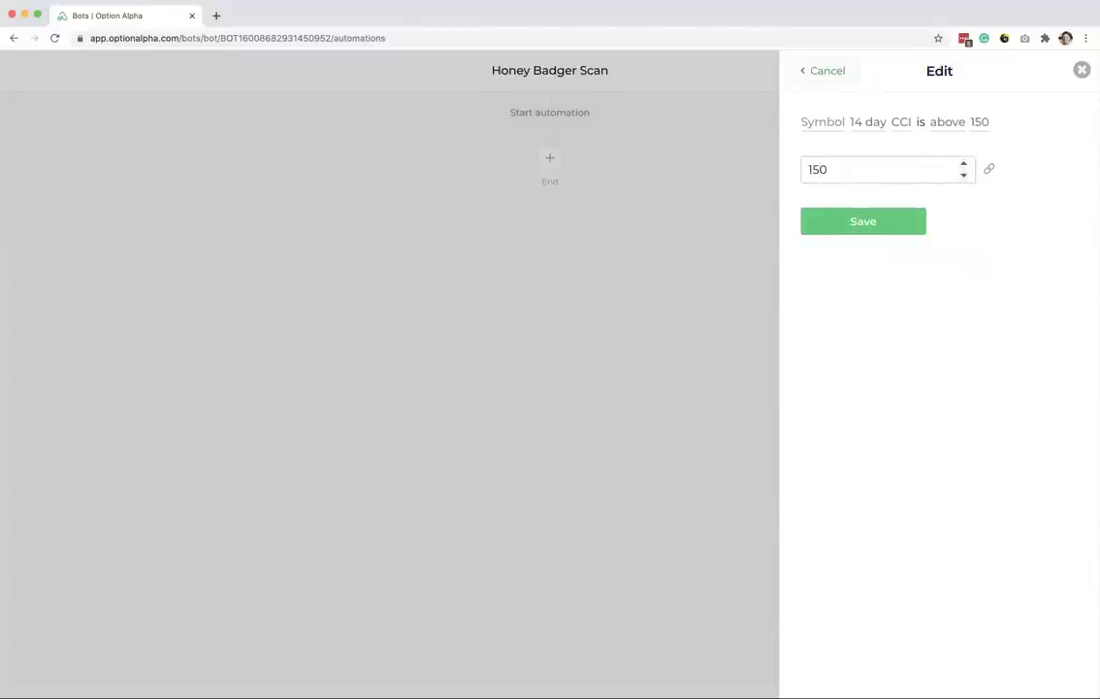
pyautogui.click(873, 224)
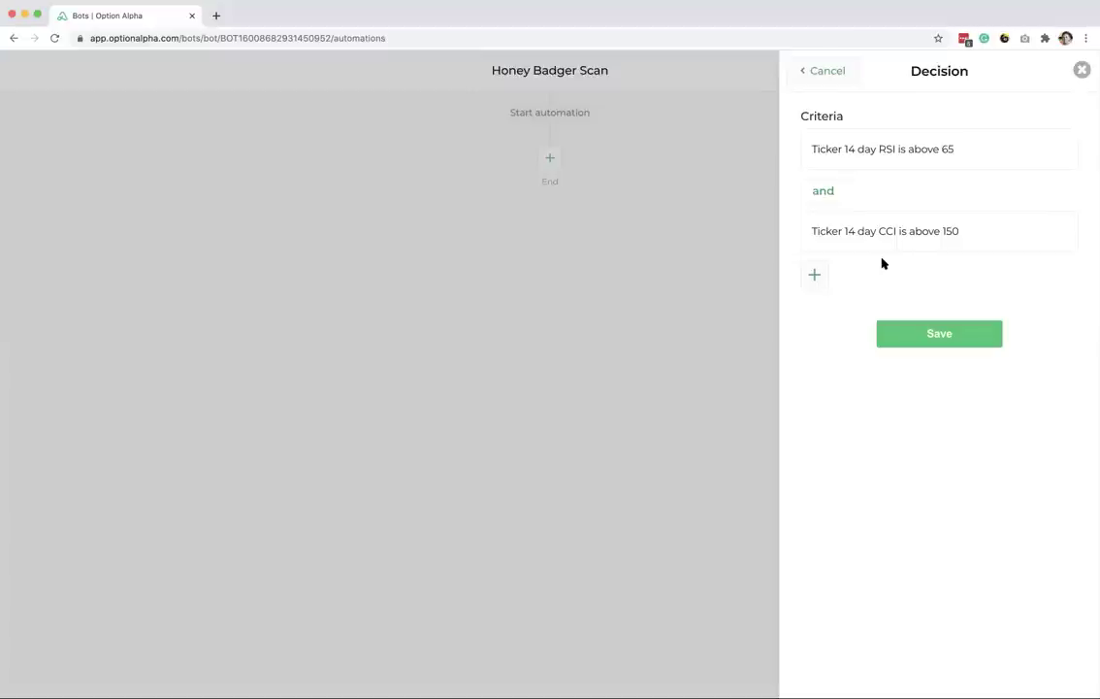
pyautogui.click(908, 334)
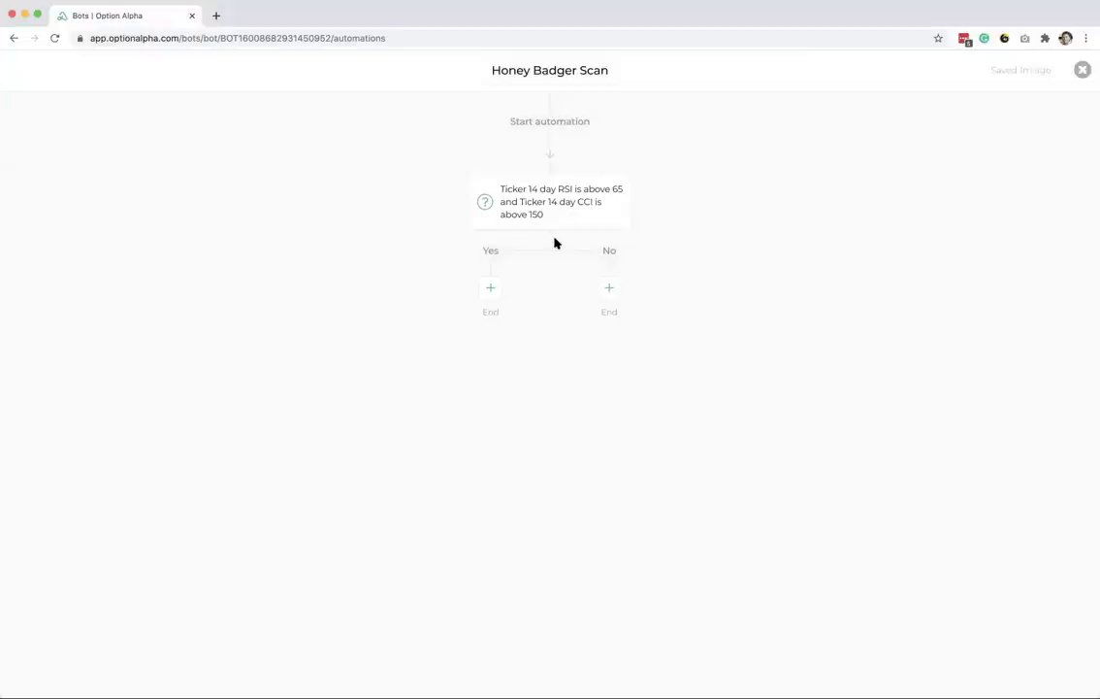
# Step: Add an open position action for a Short Call Spread on the Yes branch, linking its symbol to the Ticker input
pyautogui.click(492, 289)
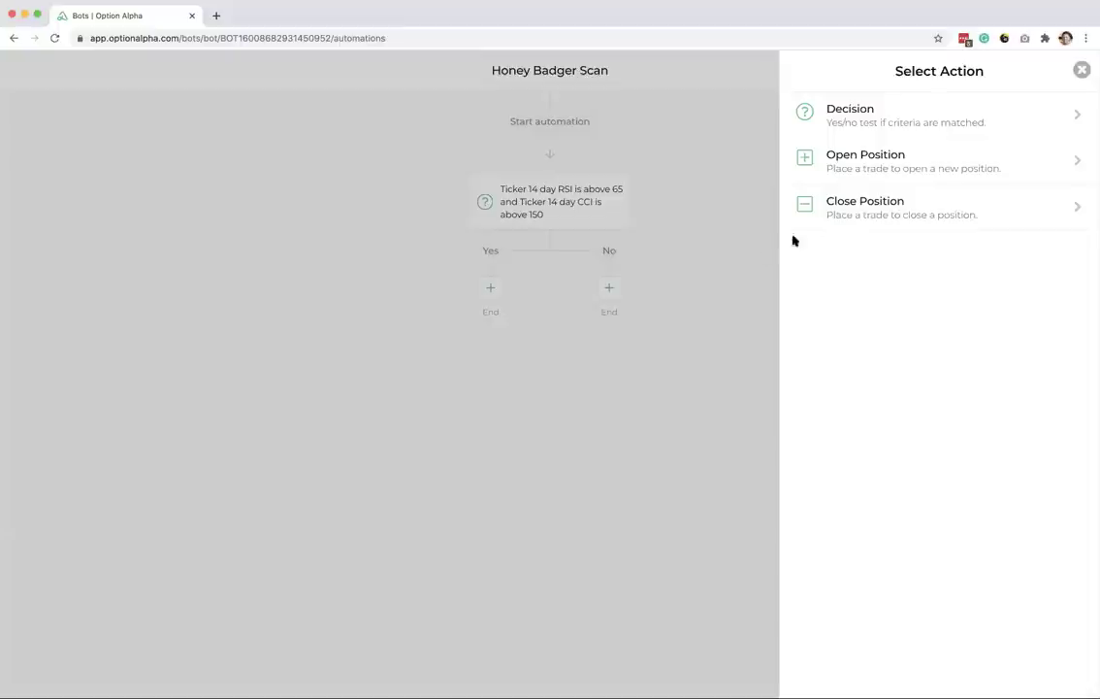
pyautogui.click(879, 172)
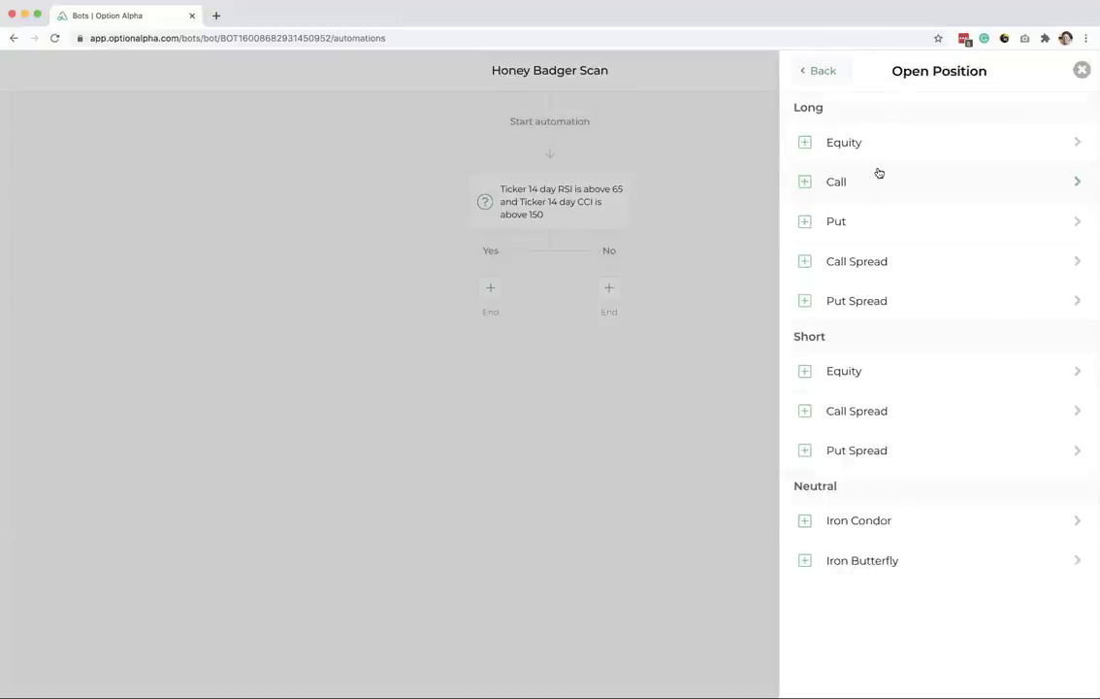
pyautogui.click(899, 420)
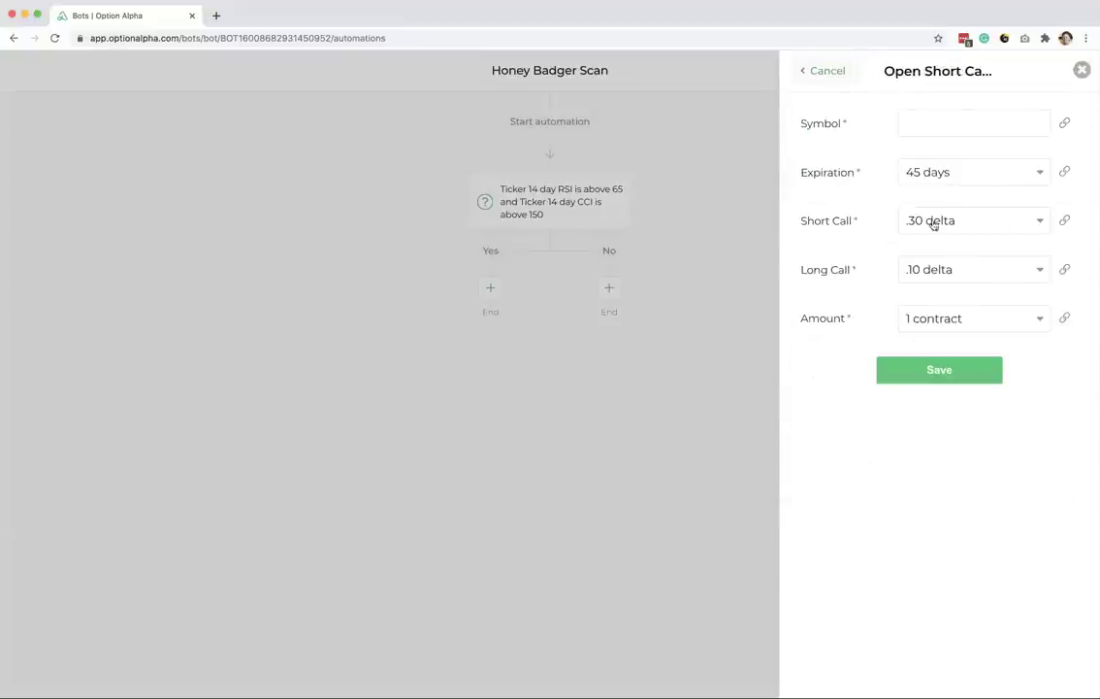
pyautogui.click(1063, 122)
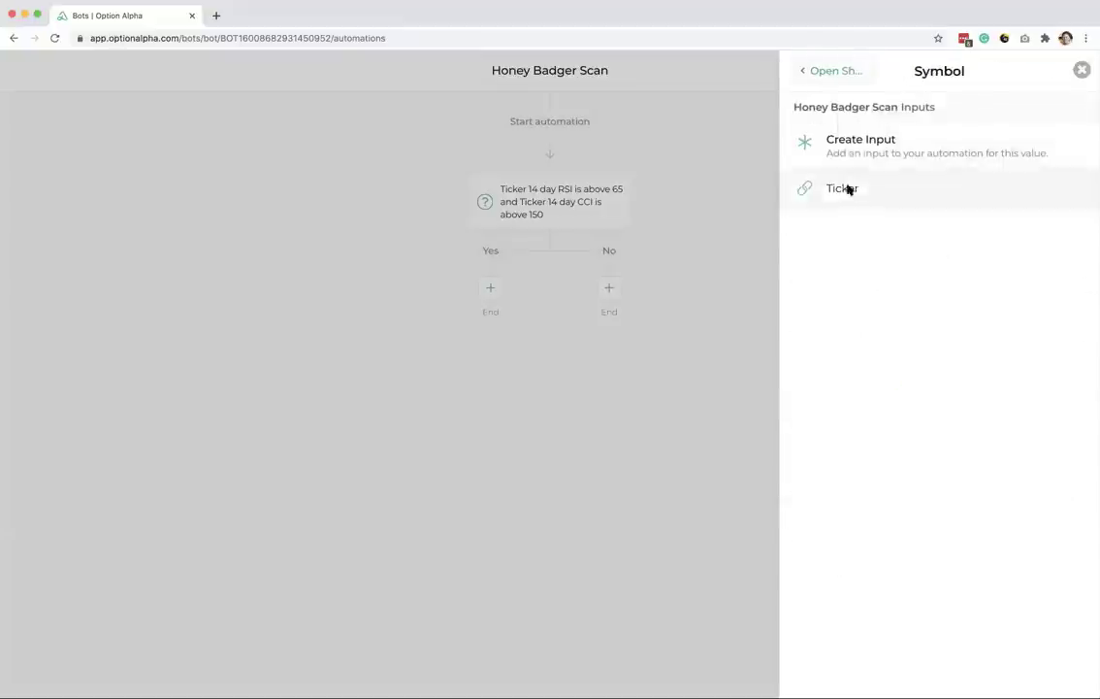
pyautogui.click(848, 188)
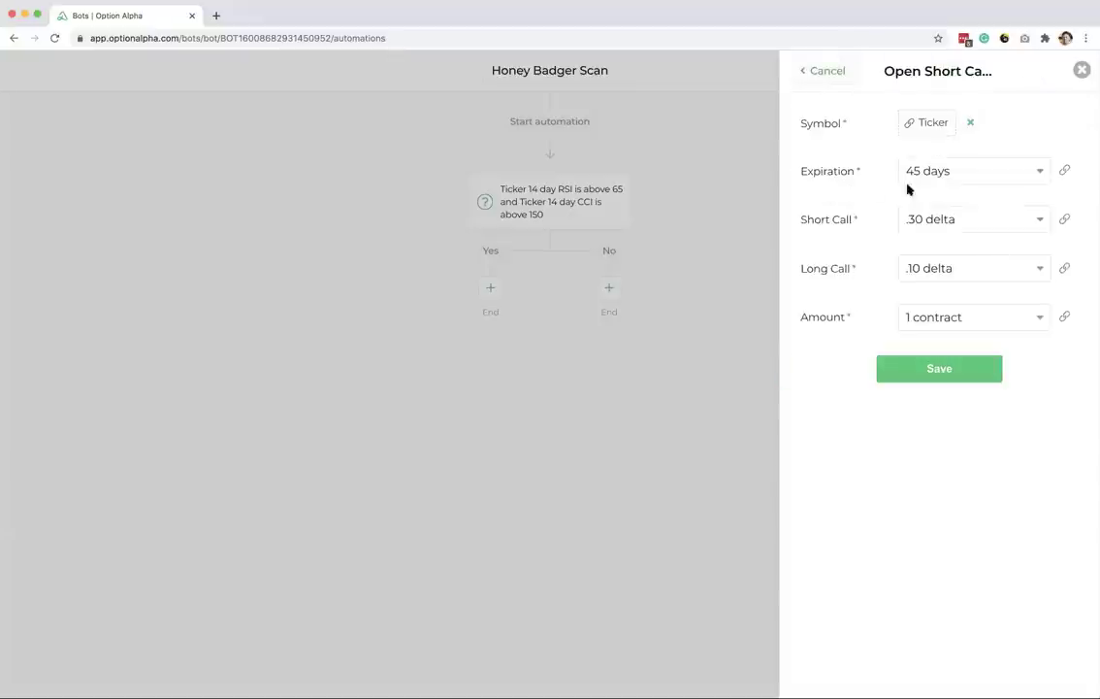
pyautogui.click(914, 372)
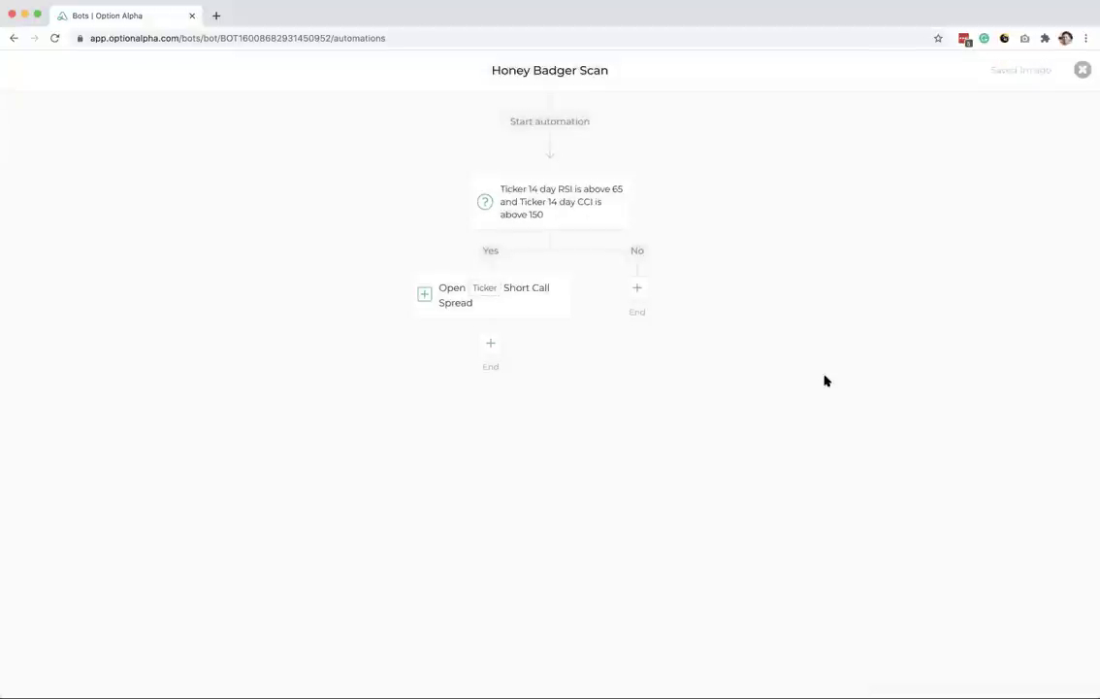
# Step: Precede the short call spread action with a decision that the Ticker Short Call Spread's rate of return is greater than 33%
pyautogui.click(549, 291)
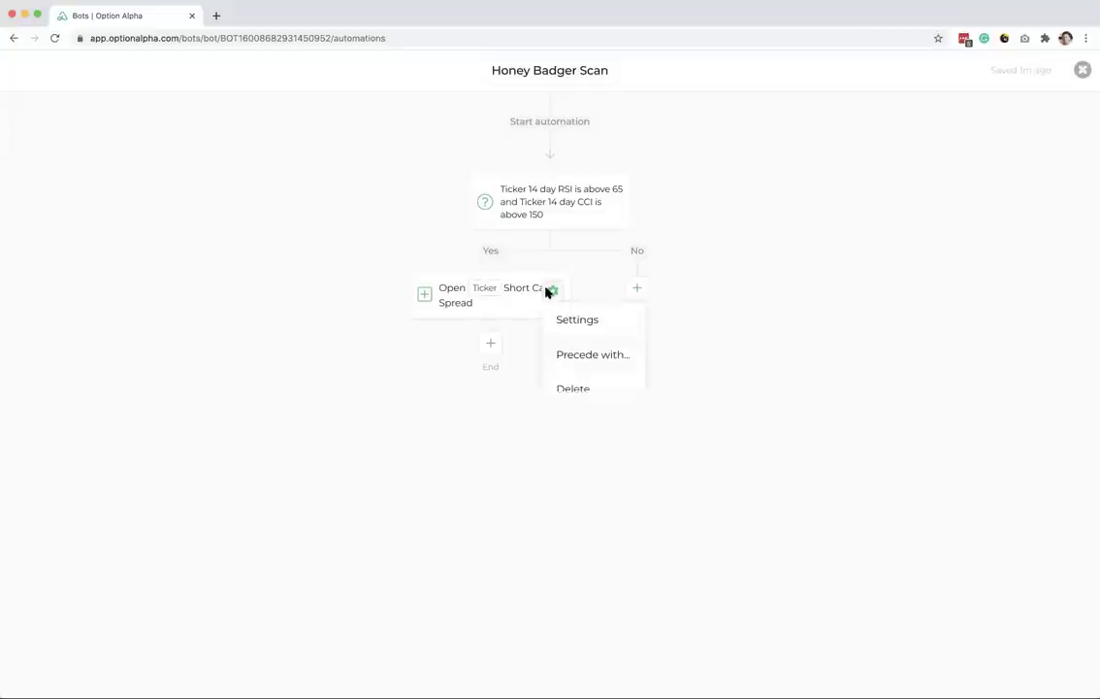
pyautogui.click(582, 357)
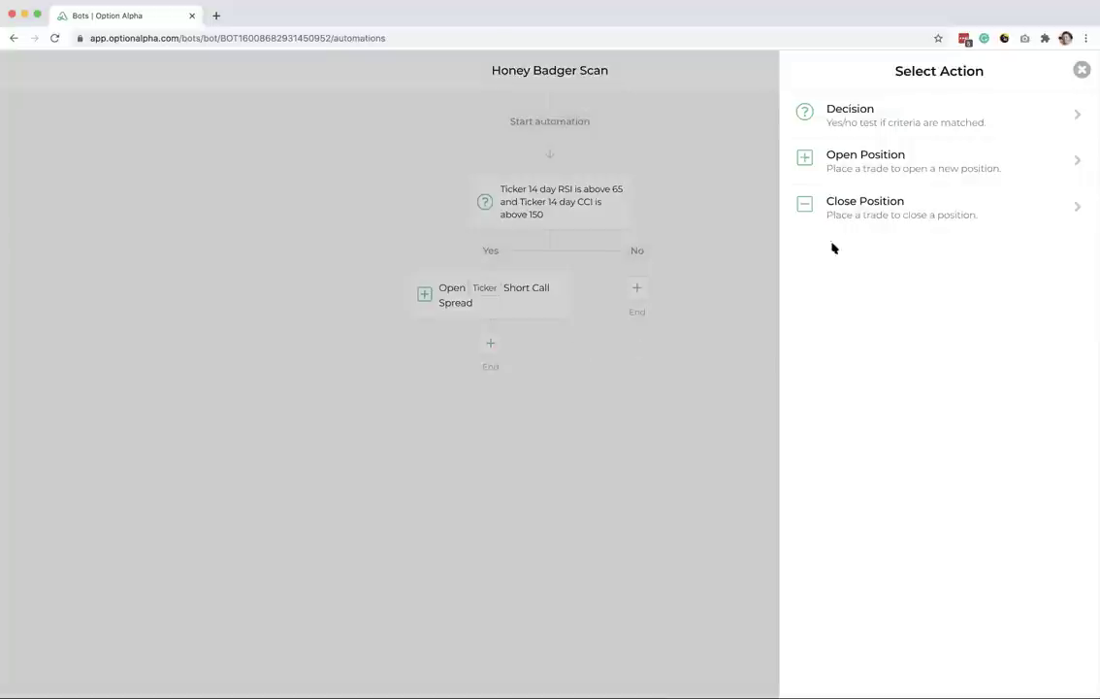
pyautogui.click(919, 123)
pyautogui.click(816, 152)
pyautogui.scroll(-5, 858, 432)
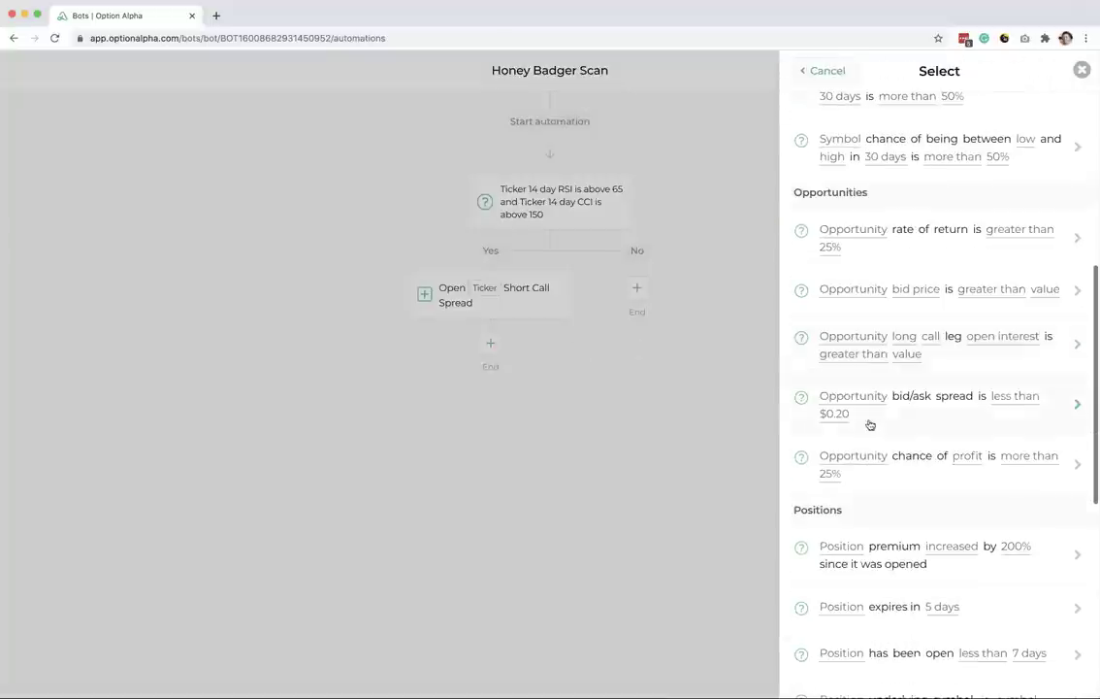
pyautogui.click(904, 250)
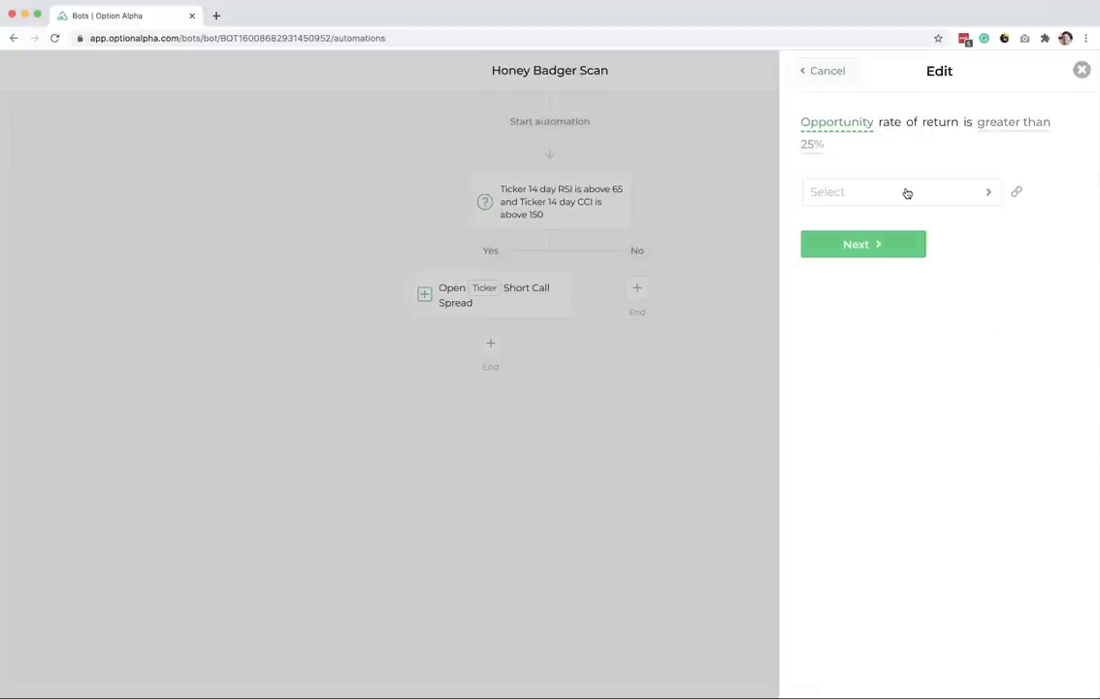
pyautogui.click(906, 191)
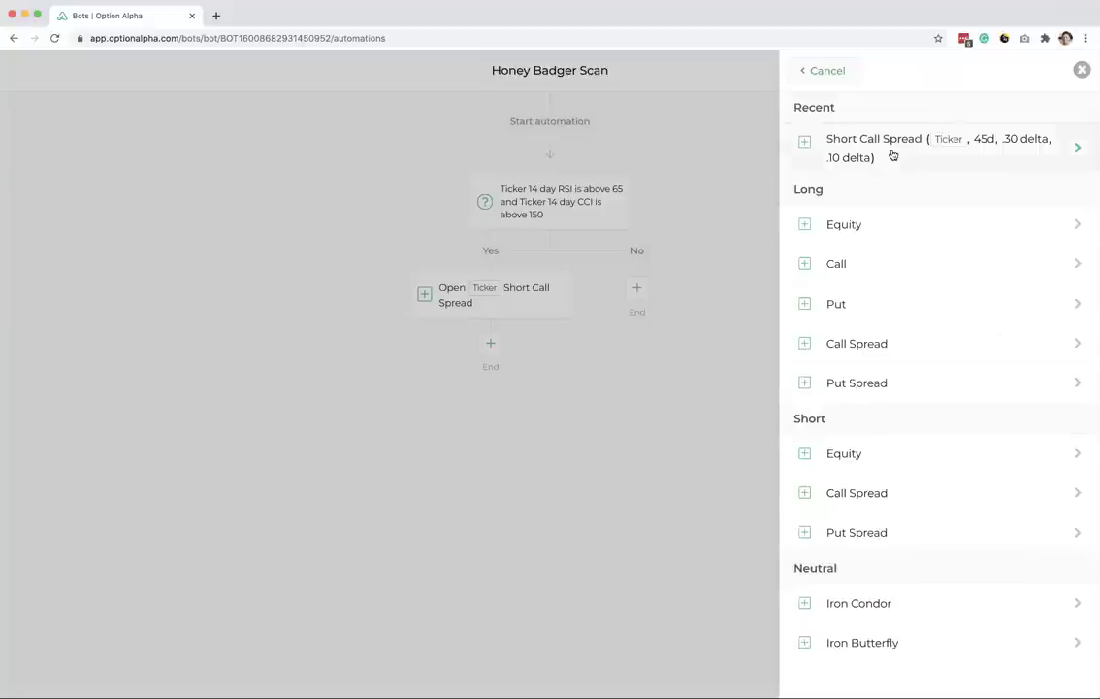
pyautogui.click(892, 155)
pyautogui.click(916, 320)
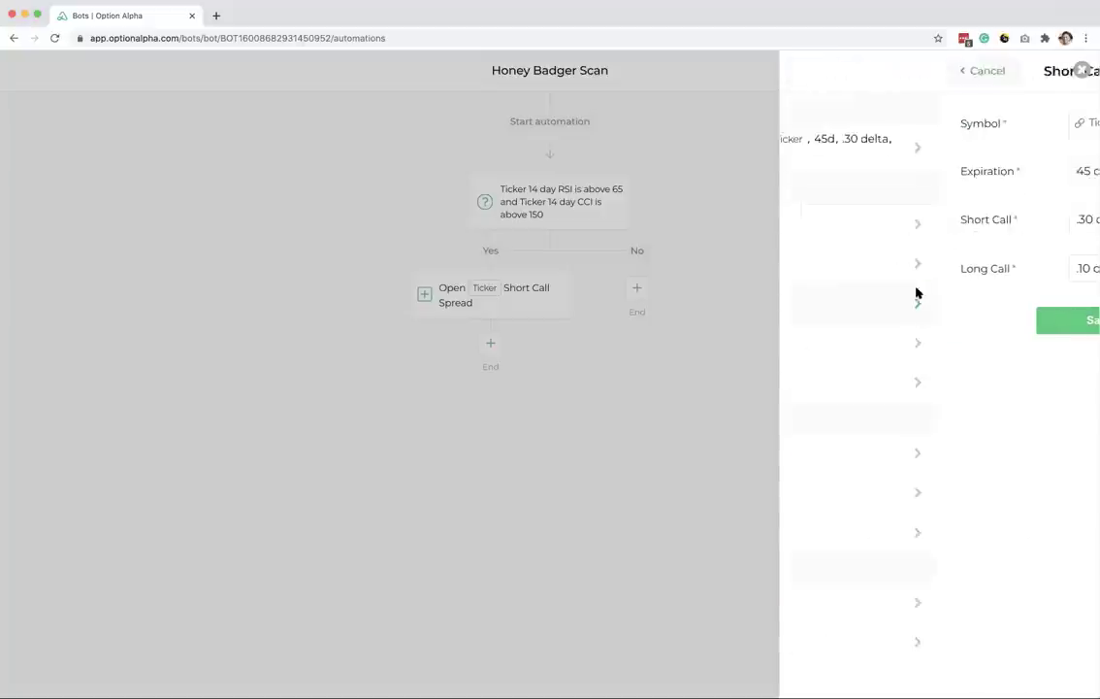
pyautogui.click(898, 153)
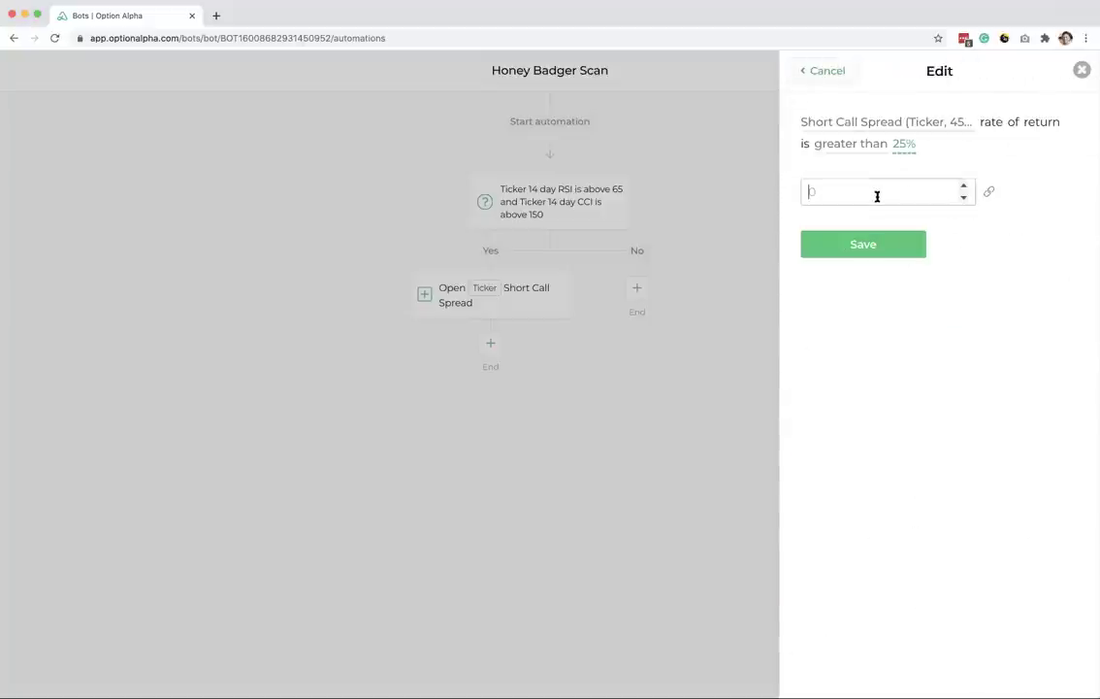
pyautogui.write('33')
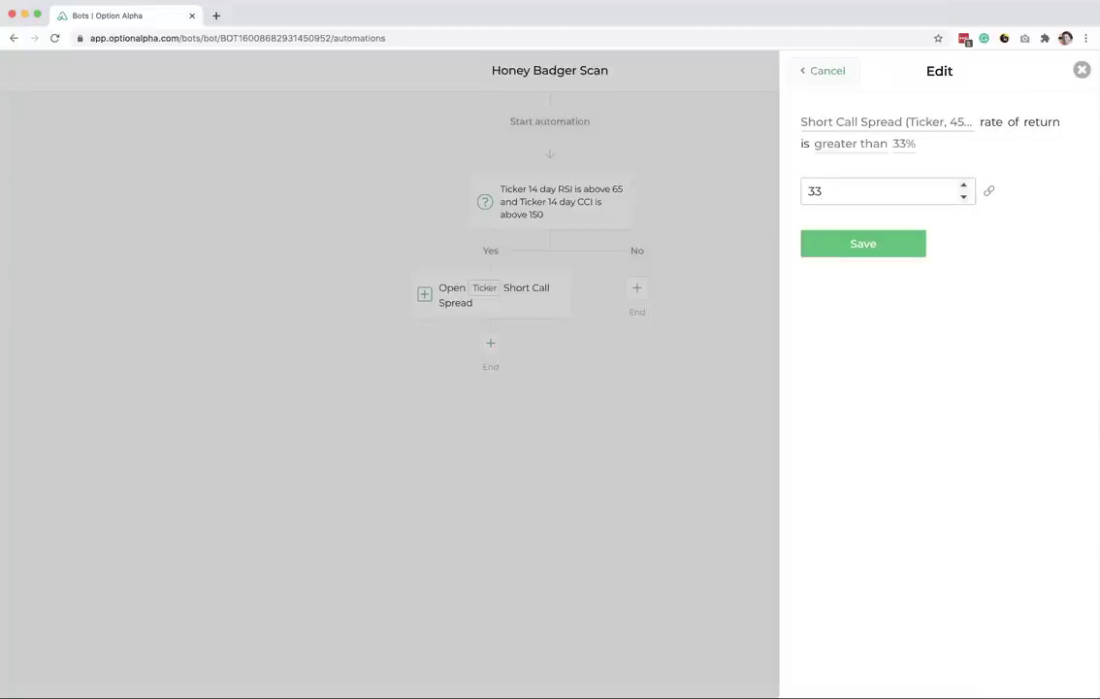
pyautogui.click(861, 246)
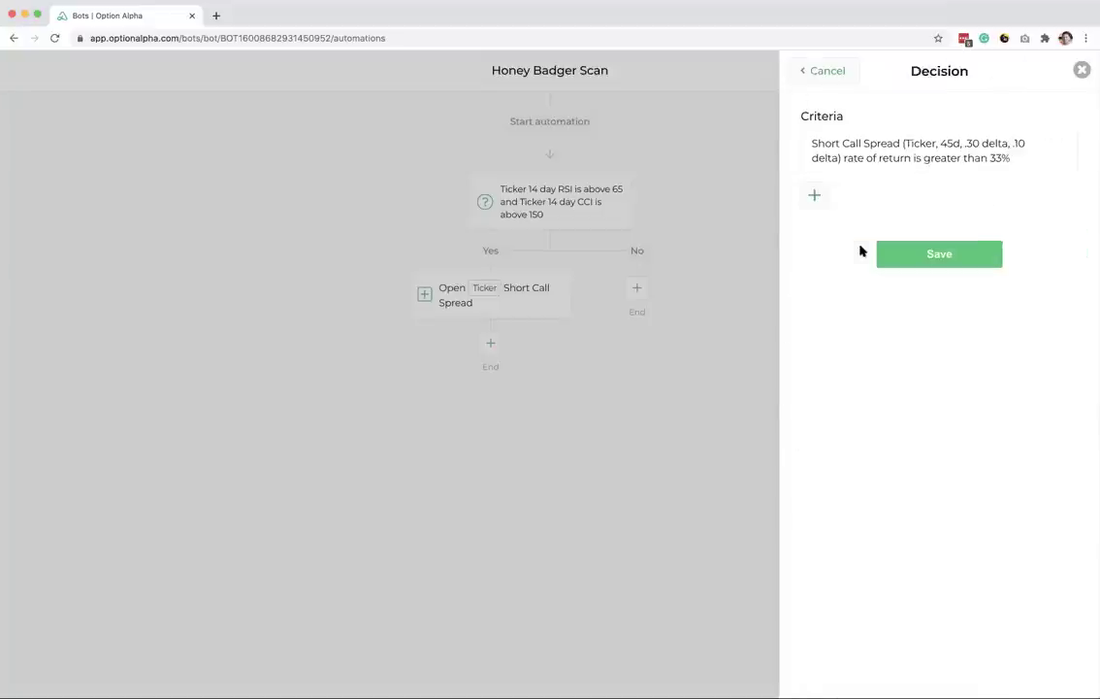
# Step: Add a second criterion that the Ticker Short Call Spread's bid/ask spread is less than $0.08, and save the decision
pyautogui.click(816, 195)
pyautogui.scroll(-5, 879, 321)
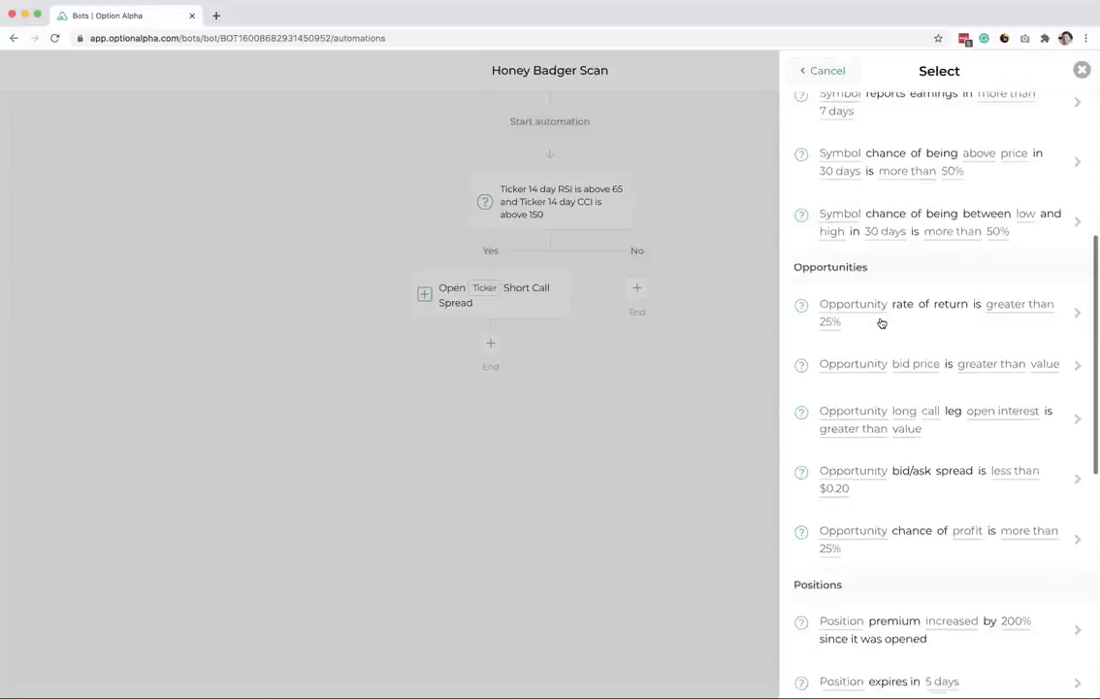
pyautogui.click(898, 423)
pyautogui.click(895, 172)
pyautogui.click(889, 158)
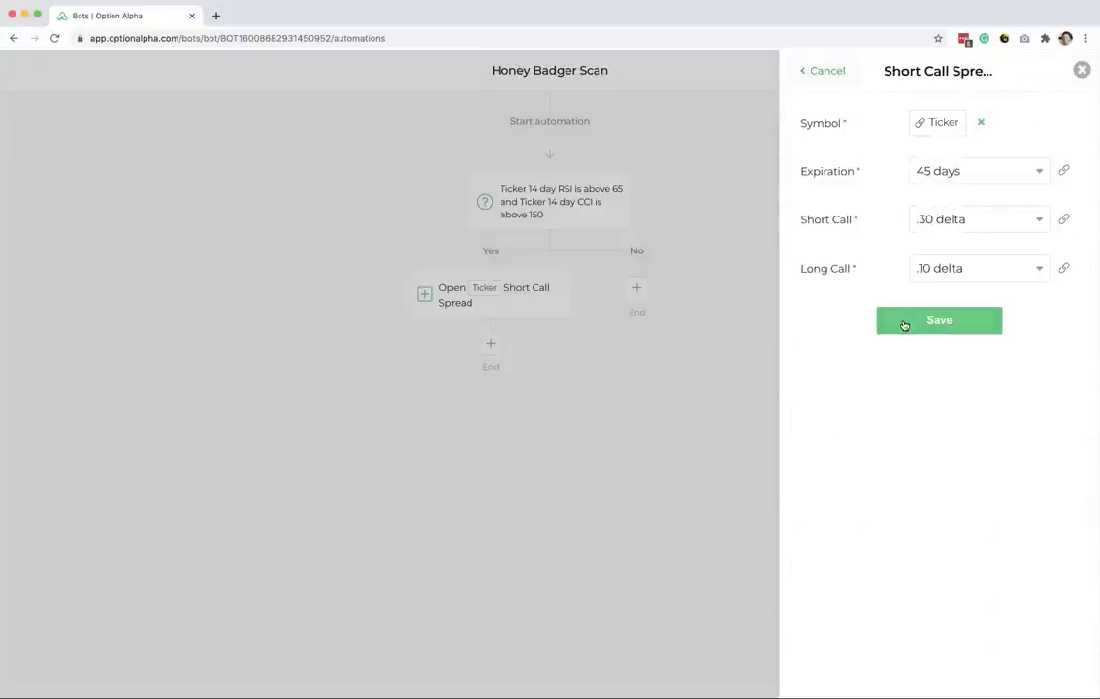
pyautogui.click(904, 322)
pyautogui.click(878, 255)
pyautogui.click(885, 189)
pyautogui.write('.08')
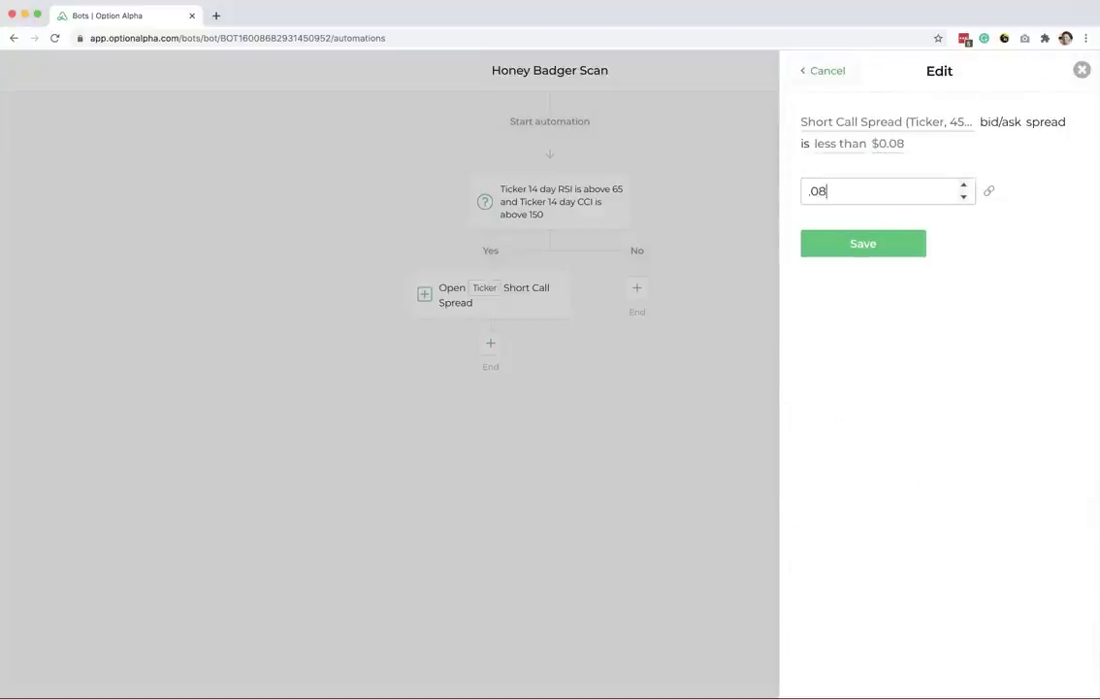
pyautogui.click(872, 244)
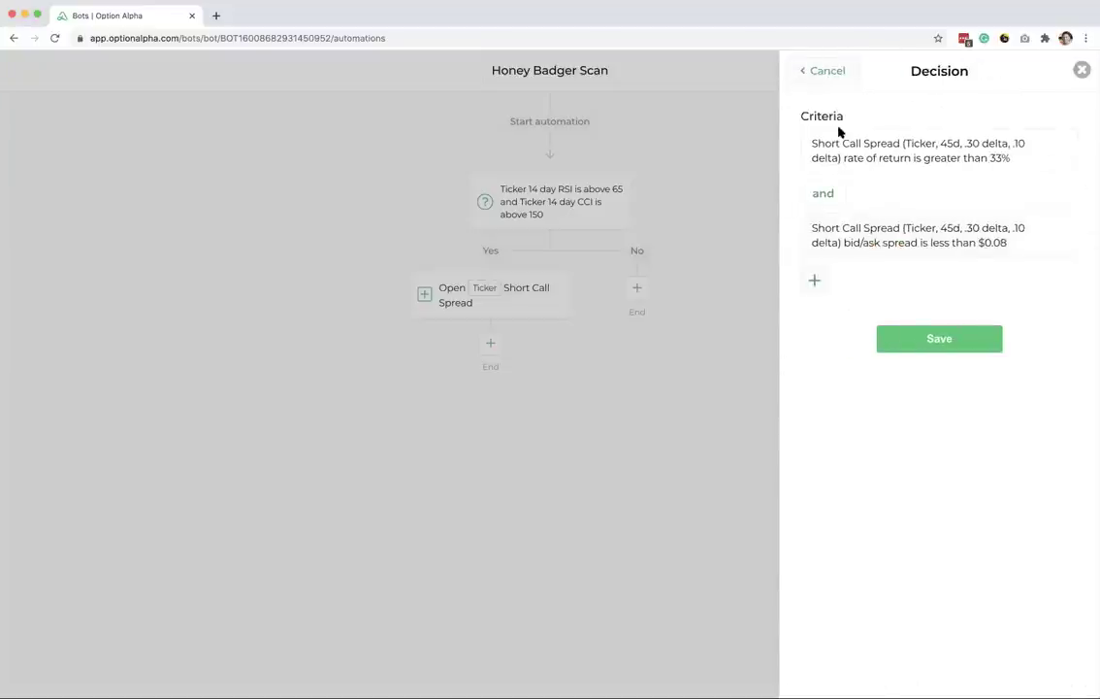
pyautogui.click(888, 337)
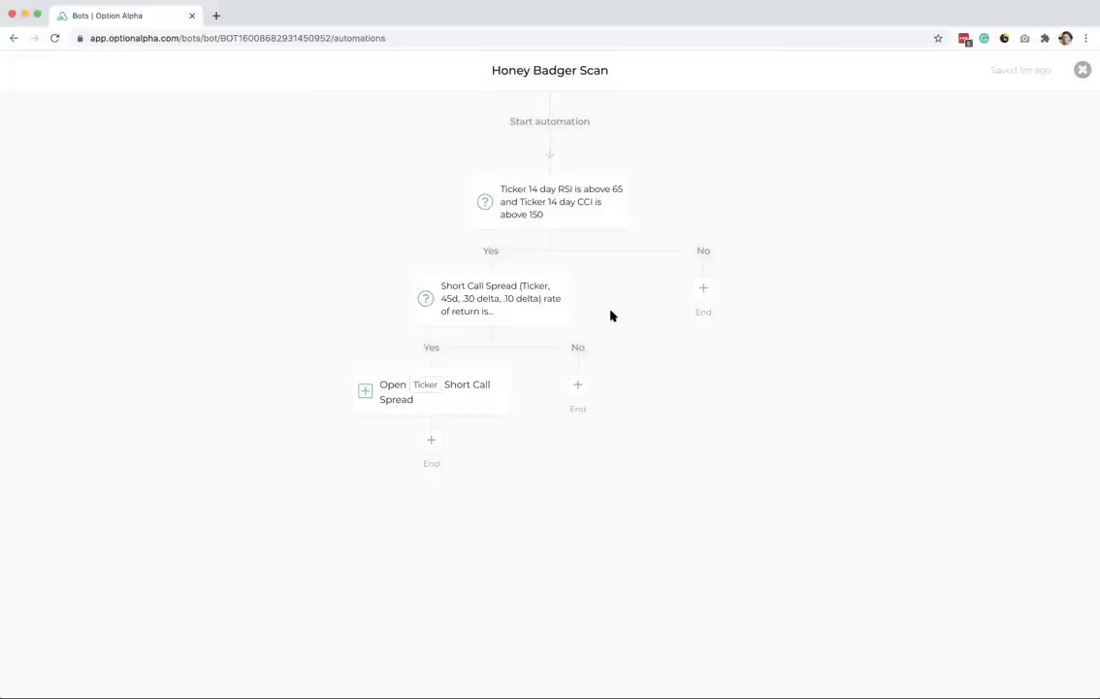
# Step: Review the automation's Yes path and the criteria of the short call spread decision, leaving its settings as they are
pyautogui.moveTo(415, 413)
pyautogui.moveTo(543, 222)
pyautogui.moveTo(489, 386)
pyautogui.moveTo(489, 309)
pyautogui.click(498, 310)
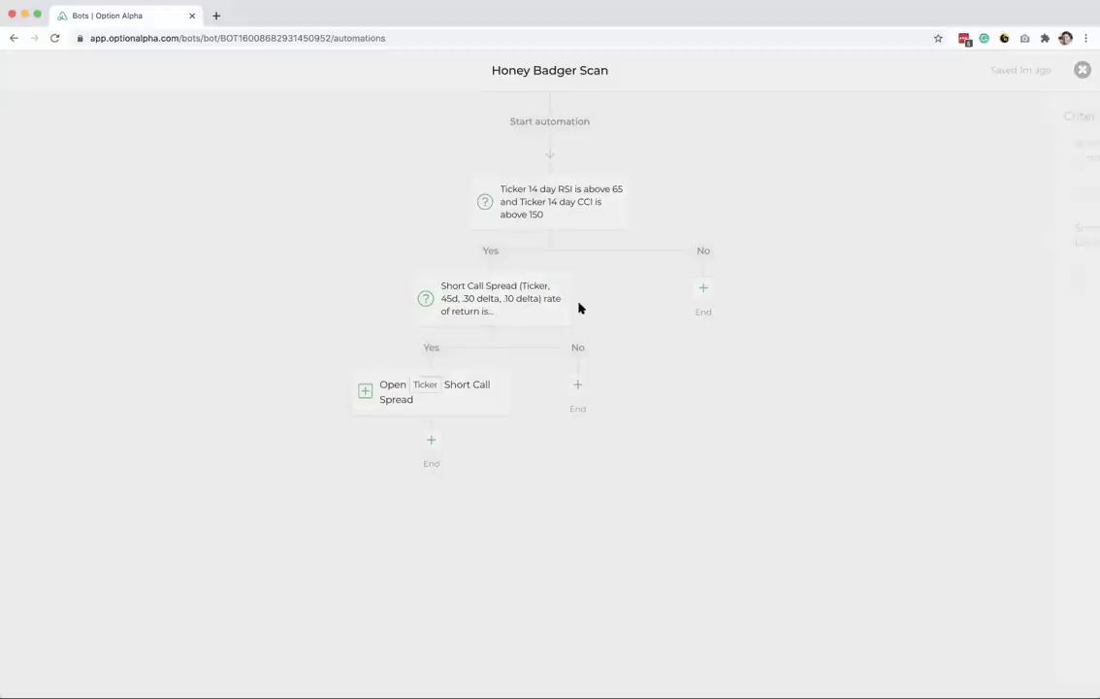
pyautogui.click(1083, 71)
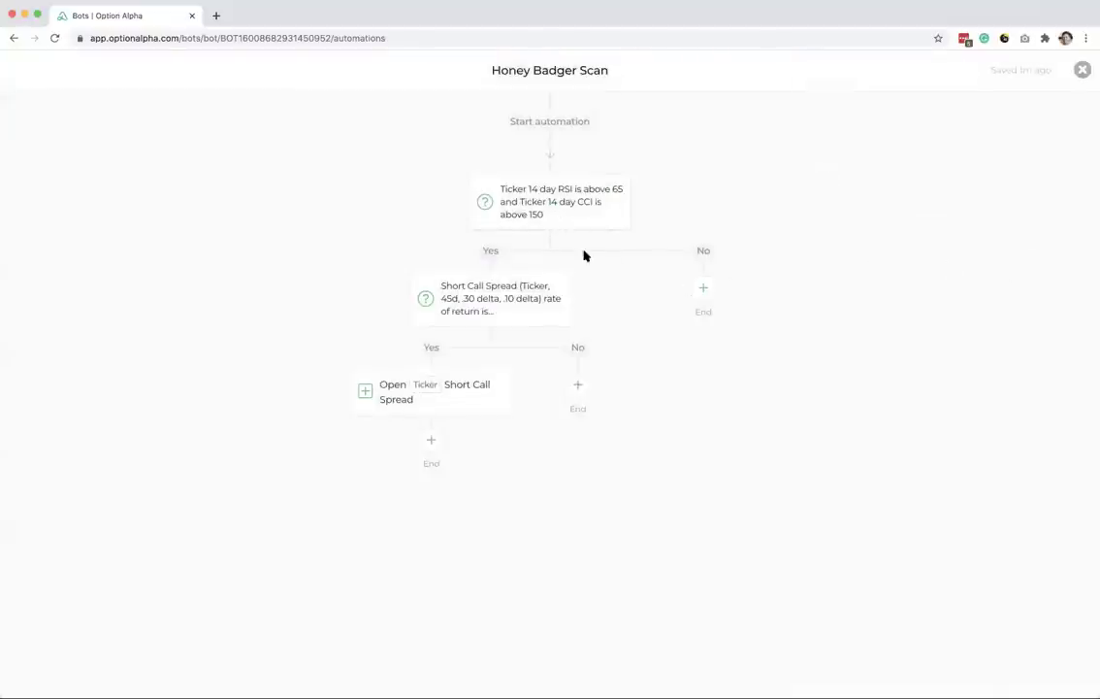
# Step: Start a decision on the first decision's No branch with a 14 day RSI criterion, linking its symbol to the Ticker input
pyautogui.click(704, 290)
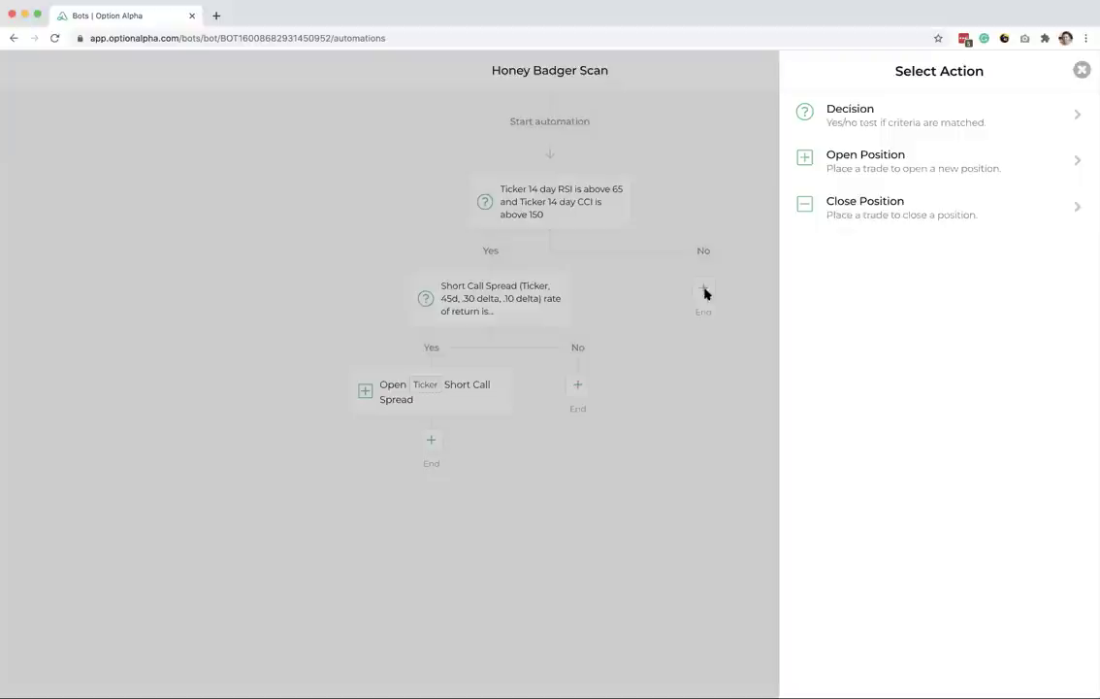
pyautogui.click(860, 124)
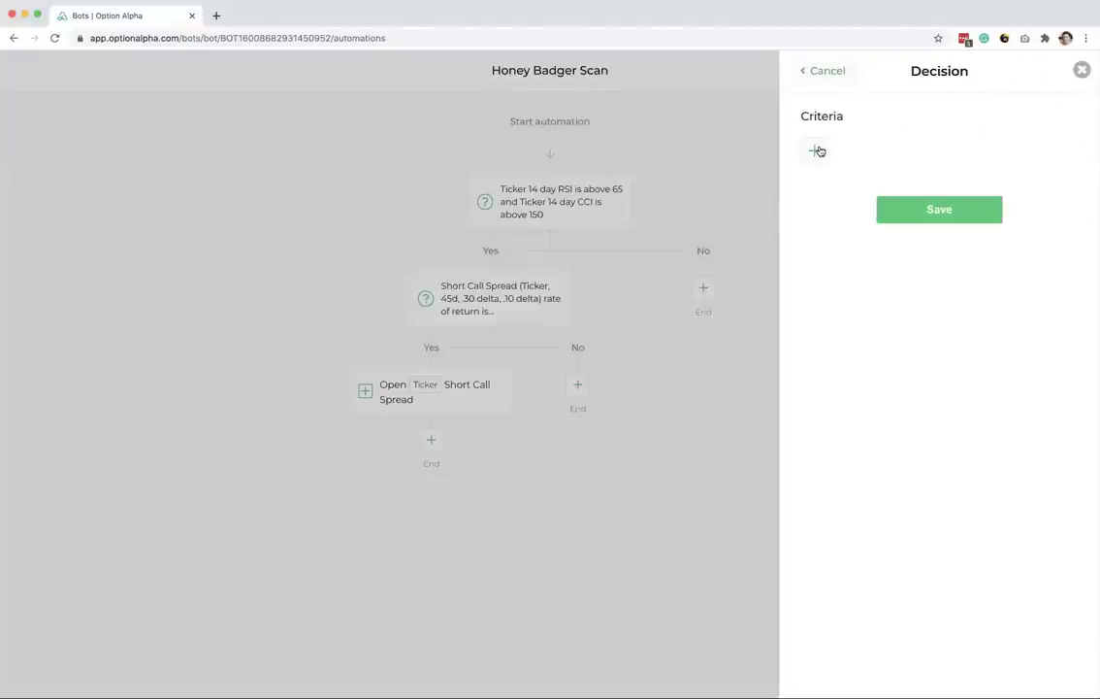
pyautogui.click(817, 150)
pyautogui.scroll(-12, 873, 388)
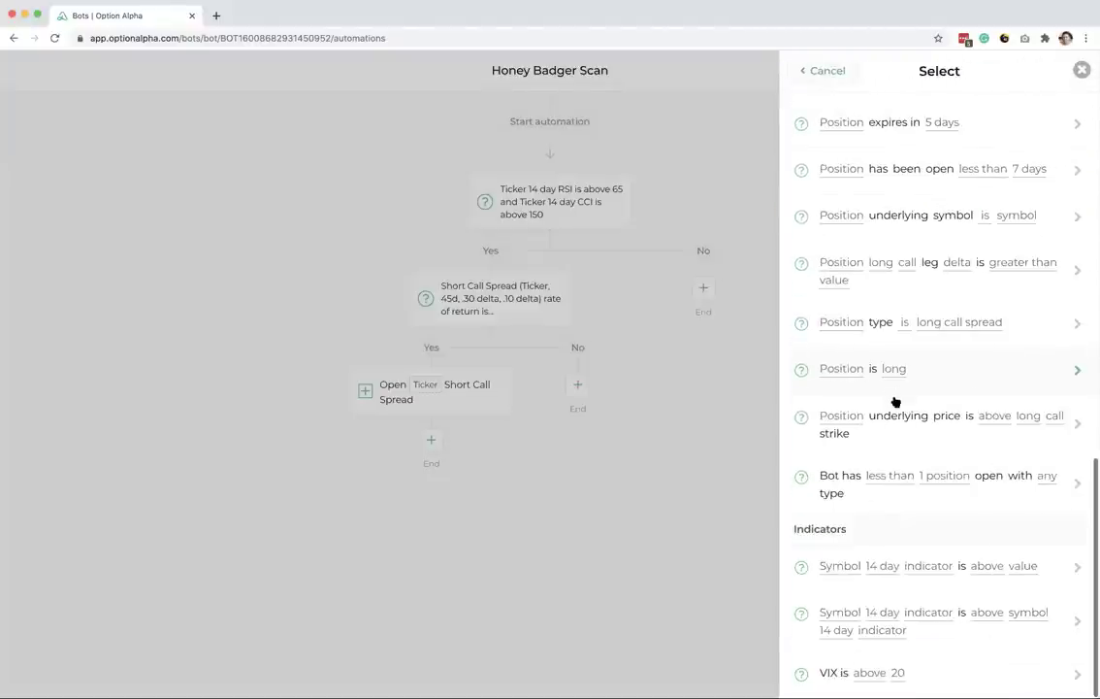
pyautogui.click(913, 562)
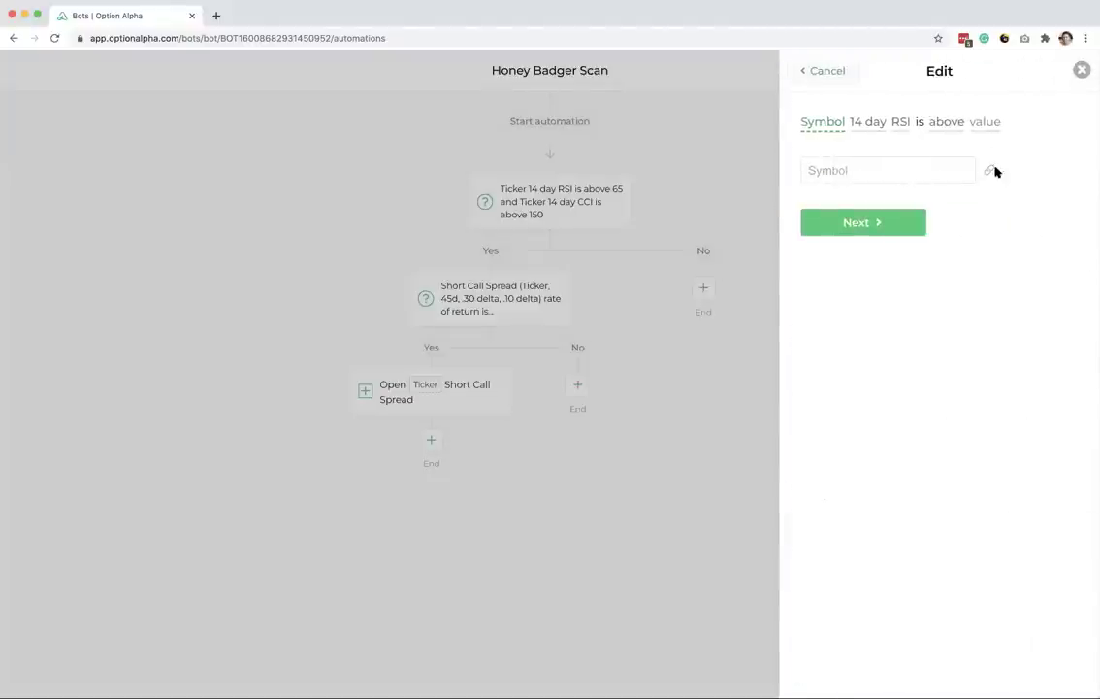
pyautogui.click(990, 171)
pyautogui.click(902, 191)
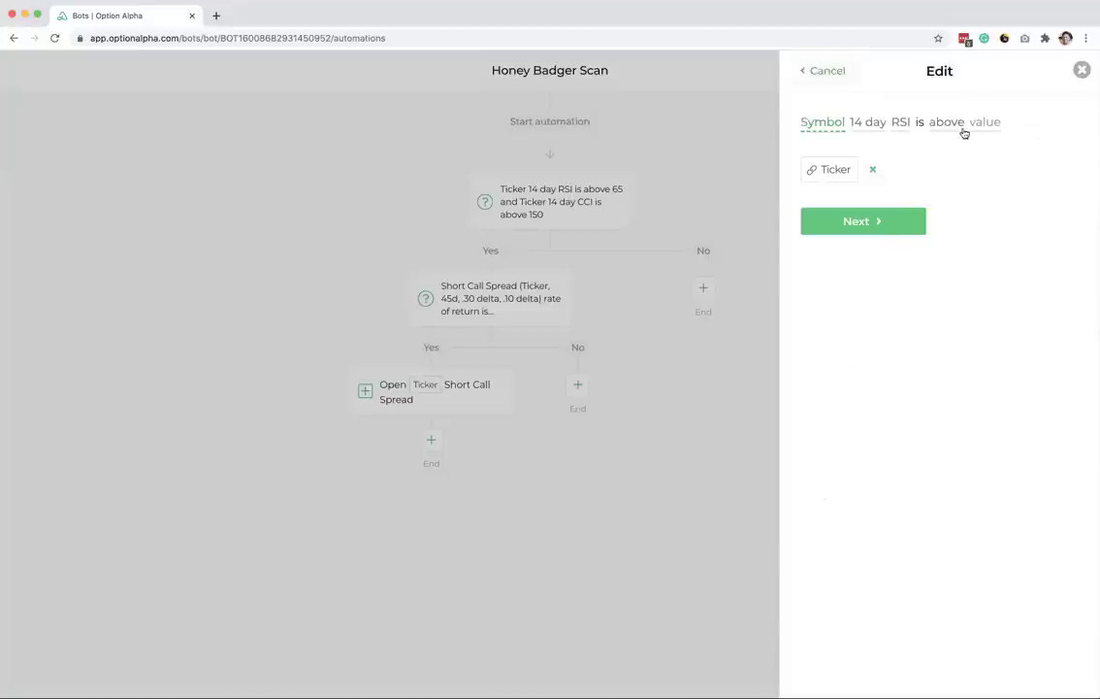
# Step: Set the RSI criterion's condition to below 35 and save the criterion
pyautogui.click(983, 123)
pyautogui.click(946, 122)
pyautogui.click(881, 176)
pyautogui.click(856, 217)
pyautogui.click(988, 122)
pyautogui.click(904, 168)
pyautogui.write('35')
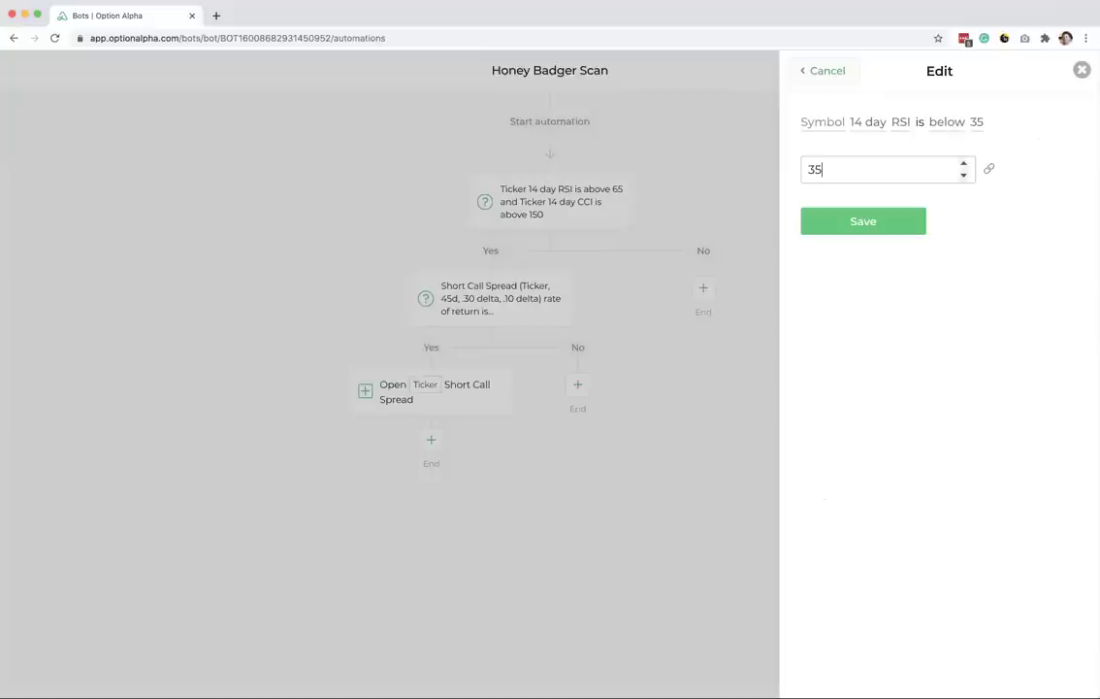
pyautogui.click(865, 222)
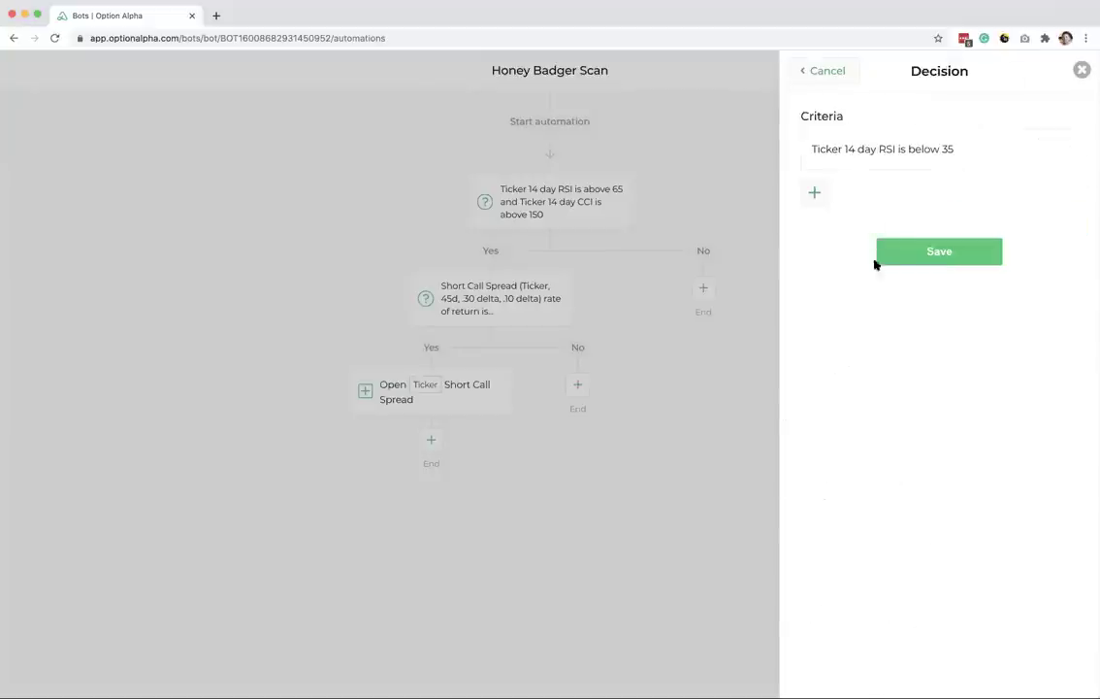
# Step: Add a second 14 day indicator criterion linked to the Ticker input, with CCI as the indicator
pyautogui.click(811, 191)
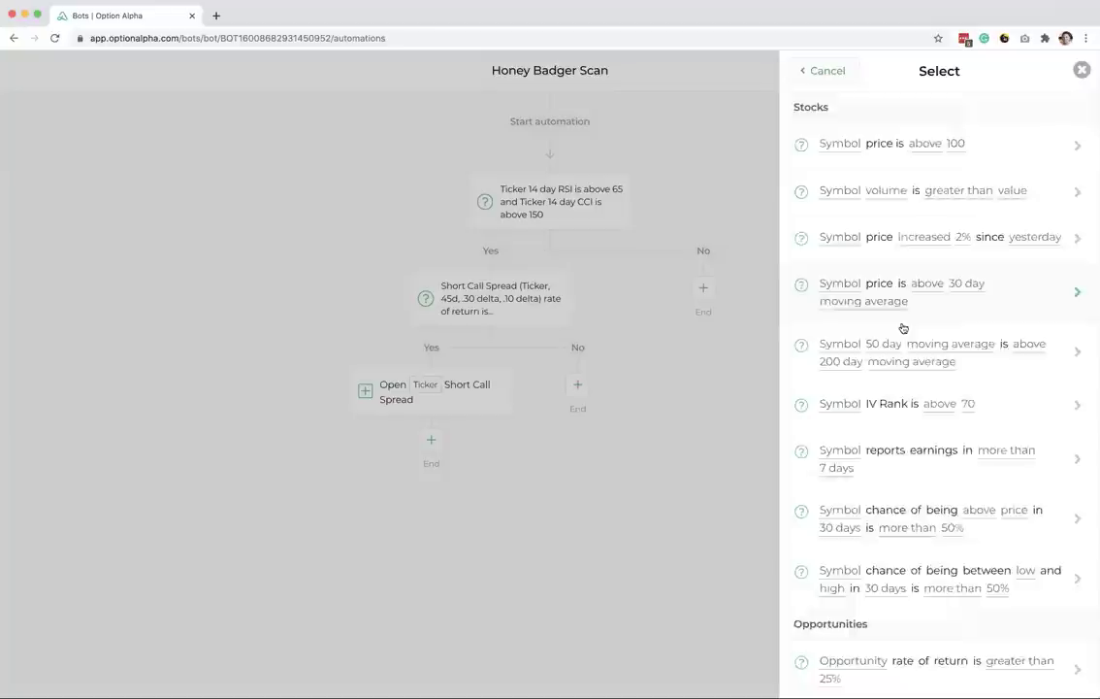
pyautogui.scroll(-10, 902, 329)
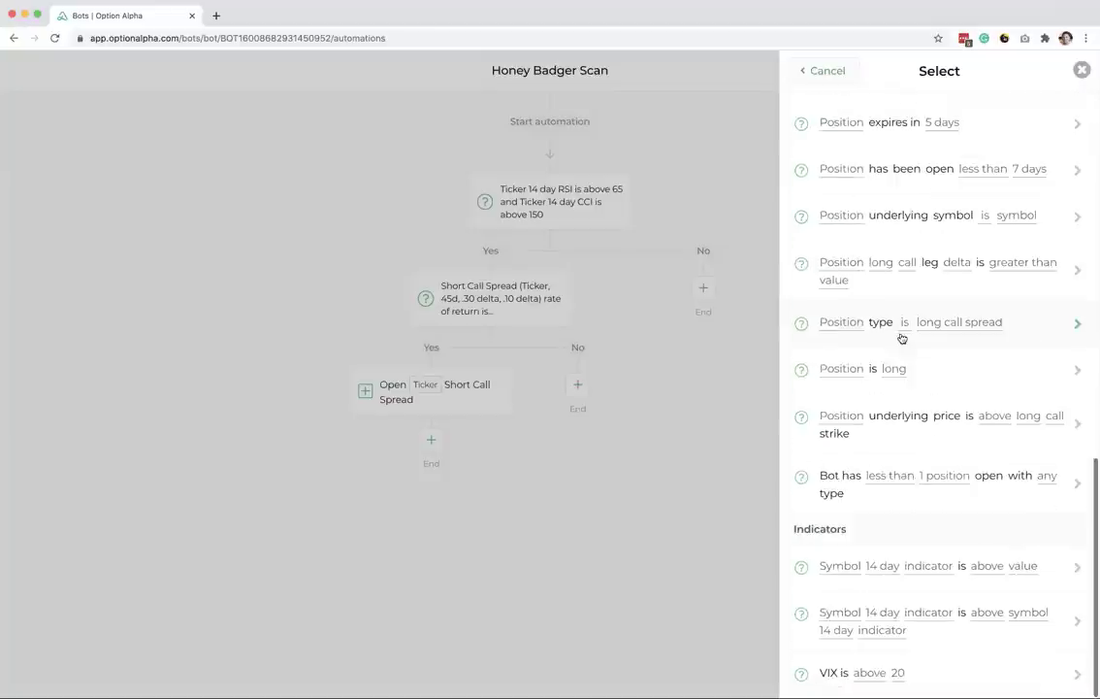
pyautogui.click(886, 571)
pyautogui.click(984, 171)
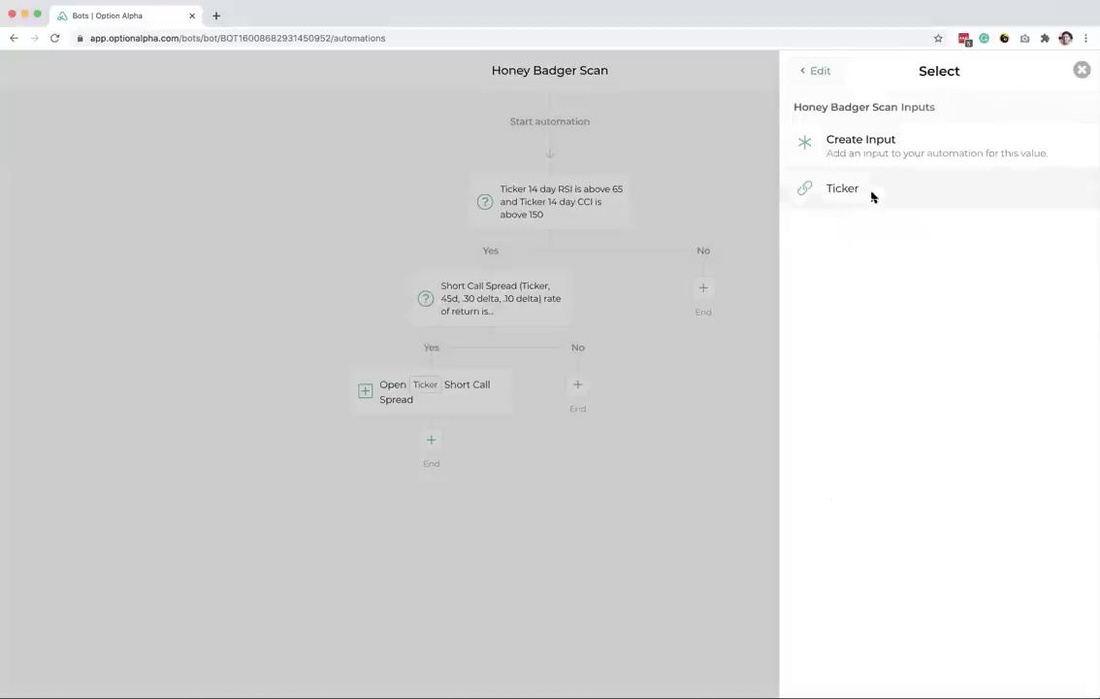
pyautogui.click(872, 192)
pyautogui.click(896, 127)
pyautogui.click(867, 170)
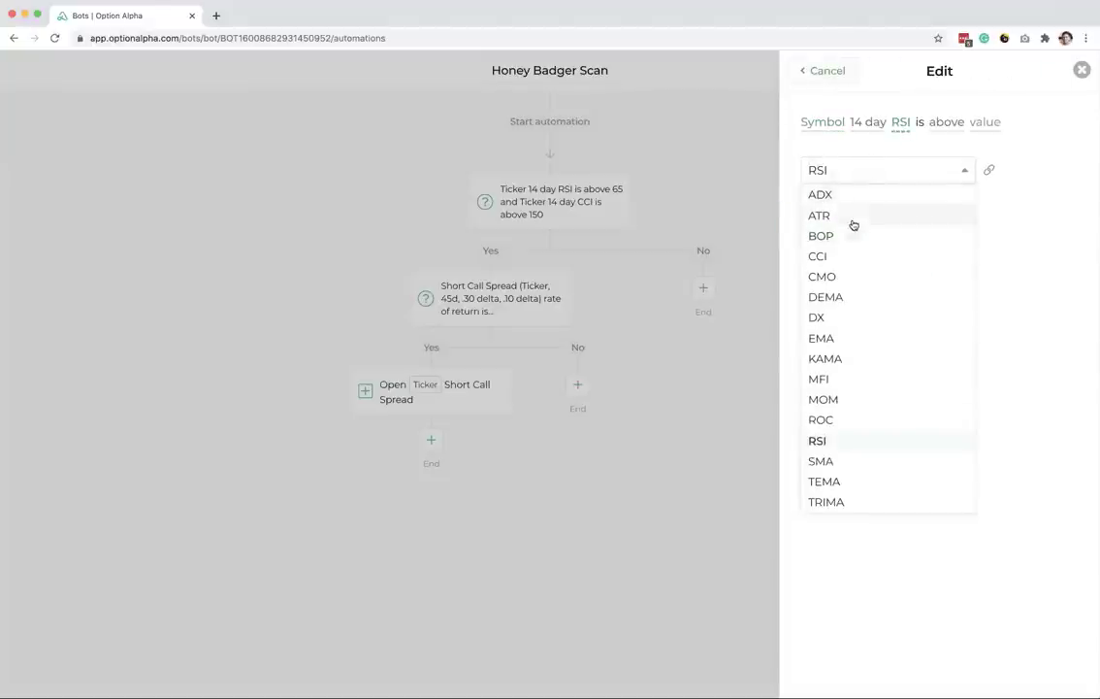
pyautogui.click(837, 253)
# Step: Set the CCI criterion's condition to below -150, and save the criterion and the decision
pyautogui.click(949, 124)
pyautogui.click(911, 177)
pyautogui.click(884, 228)
pyautogui.click(992, 127)
pyautogui.click(889, 171)
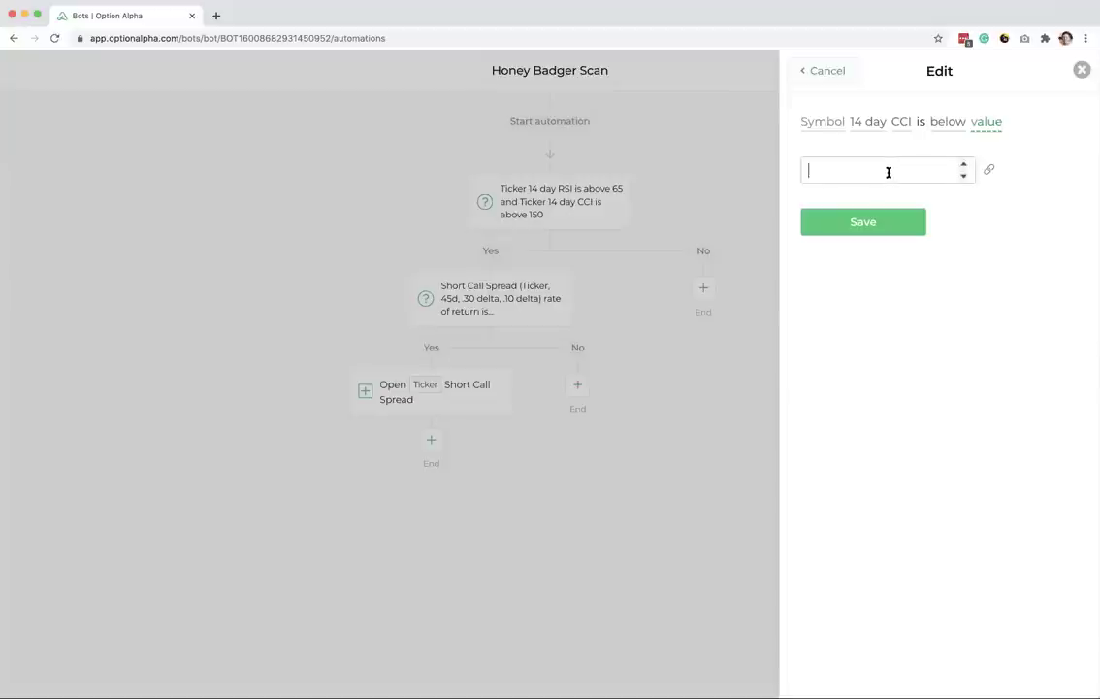
pyautogui.write('-150')
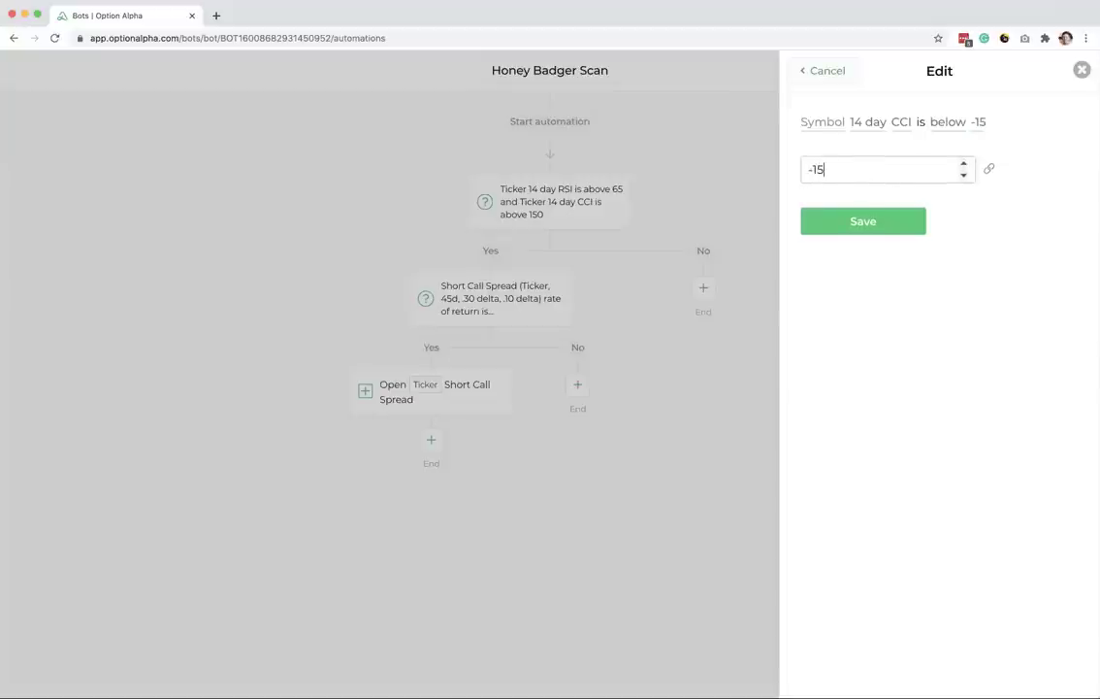
pyautogui.click(859, 229)
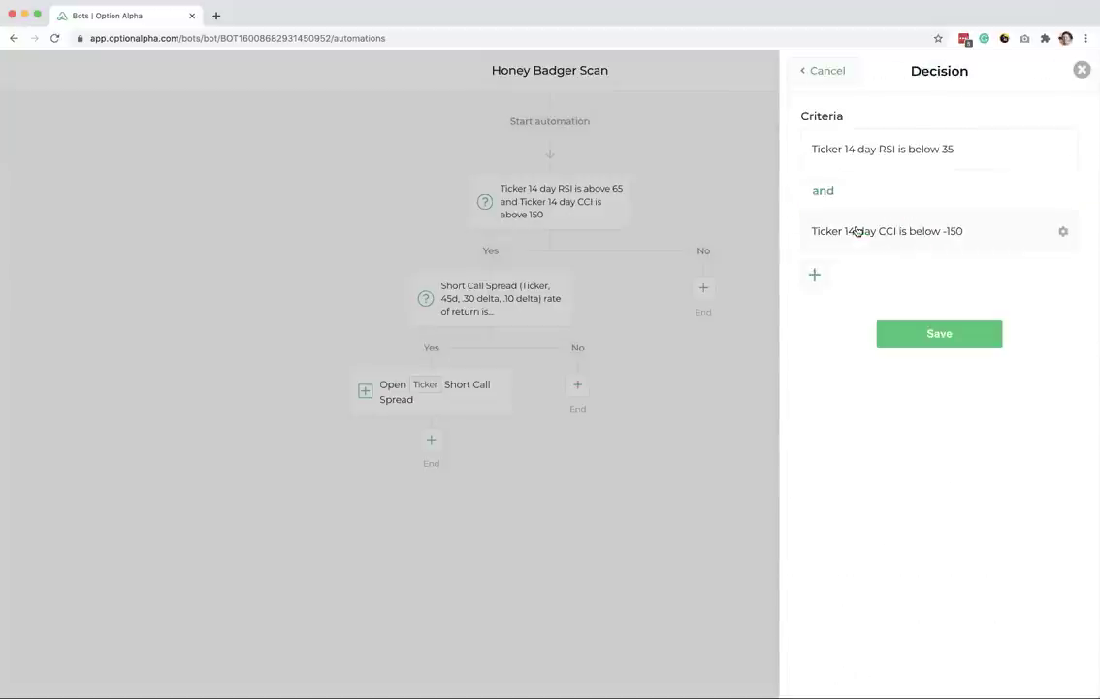
pyautogui.click(899, 345)
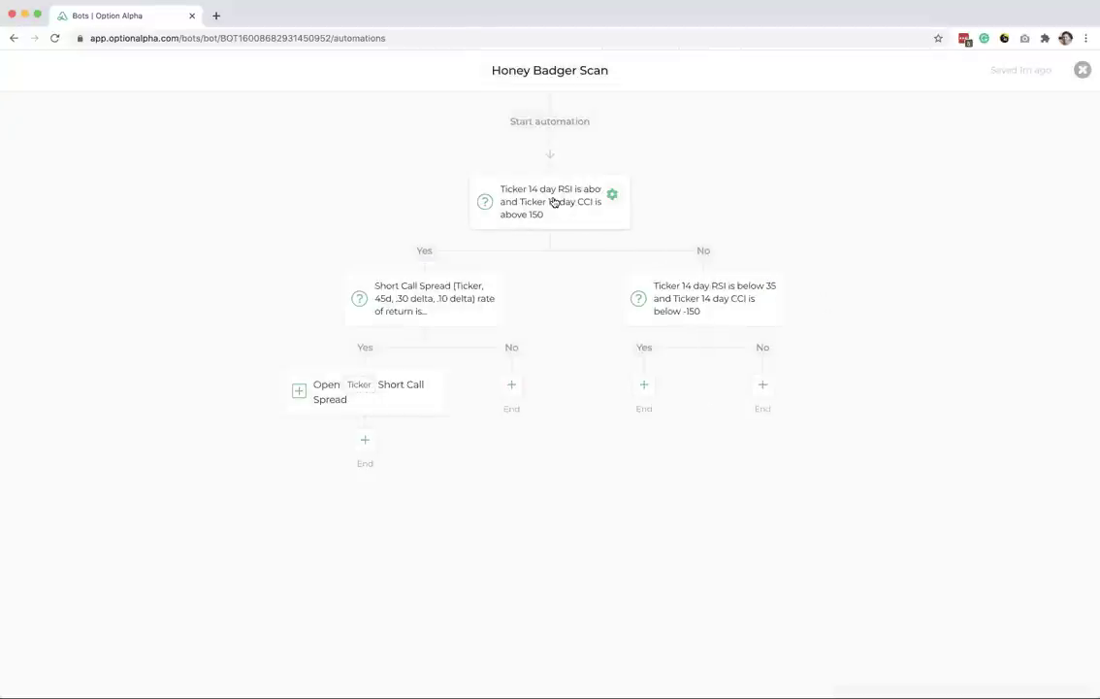
# Step: Add an open position action for a Short Put Spread on the RSI below 35 decision's Yes branch, linking its symbol to Ticker
pyautogui.click(643, 392)
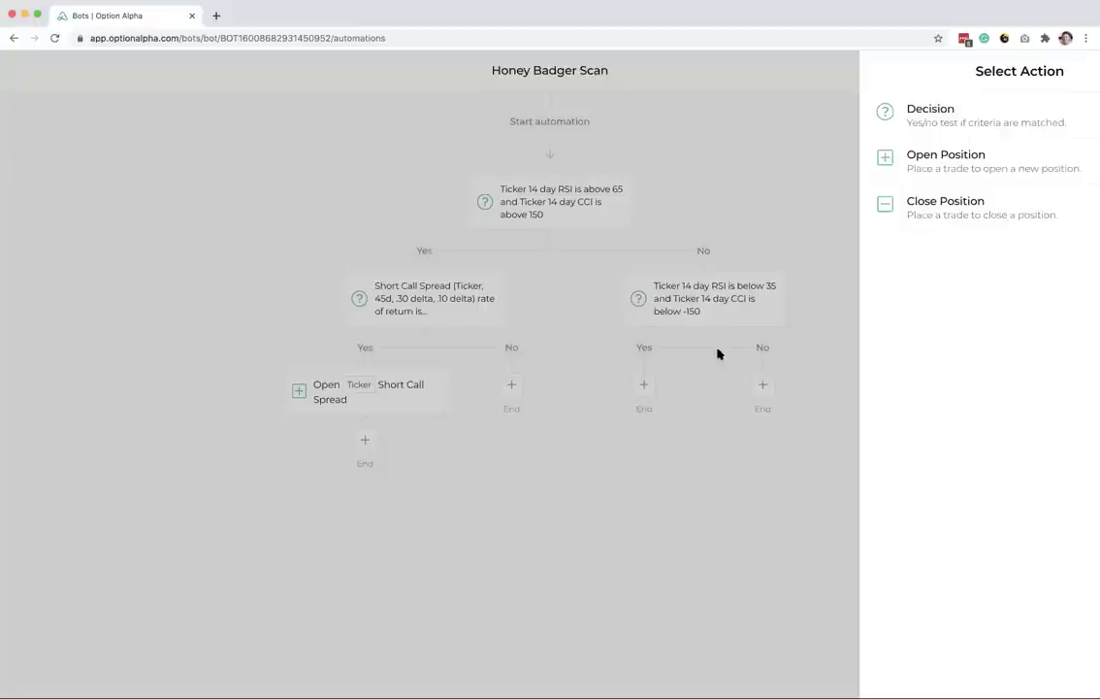
pyautogui.click(856, 171)
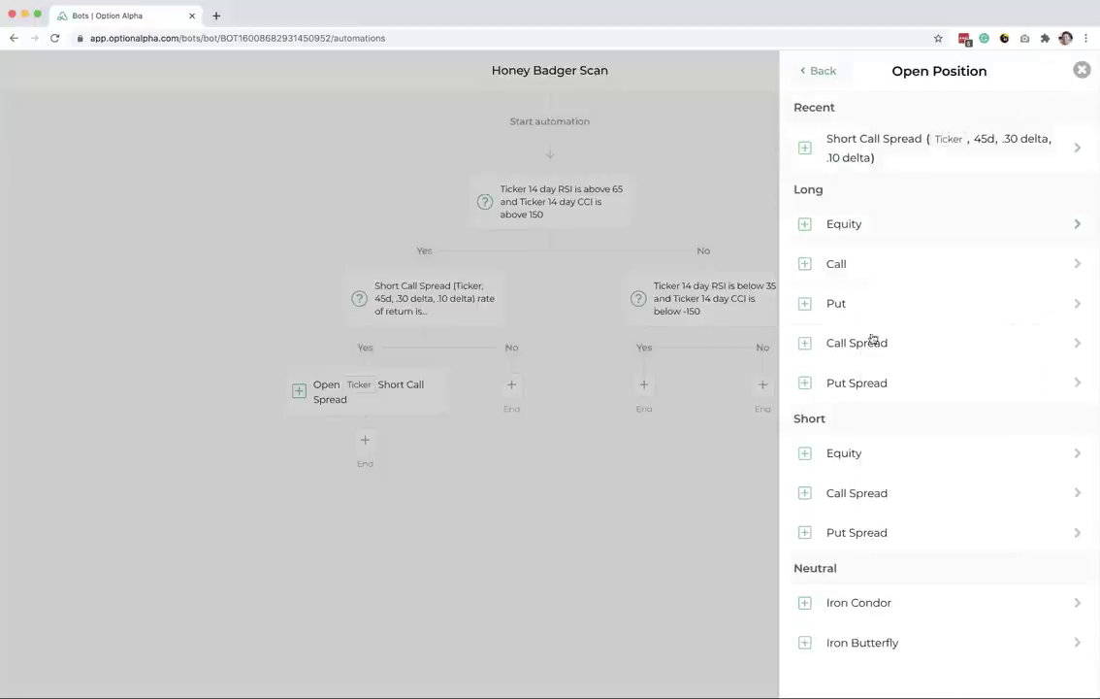
pyautogui.click(875, 531)
pyautogui.click(1064, 128)
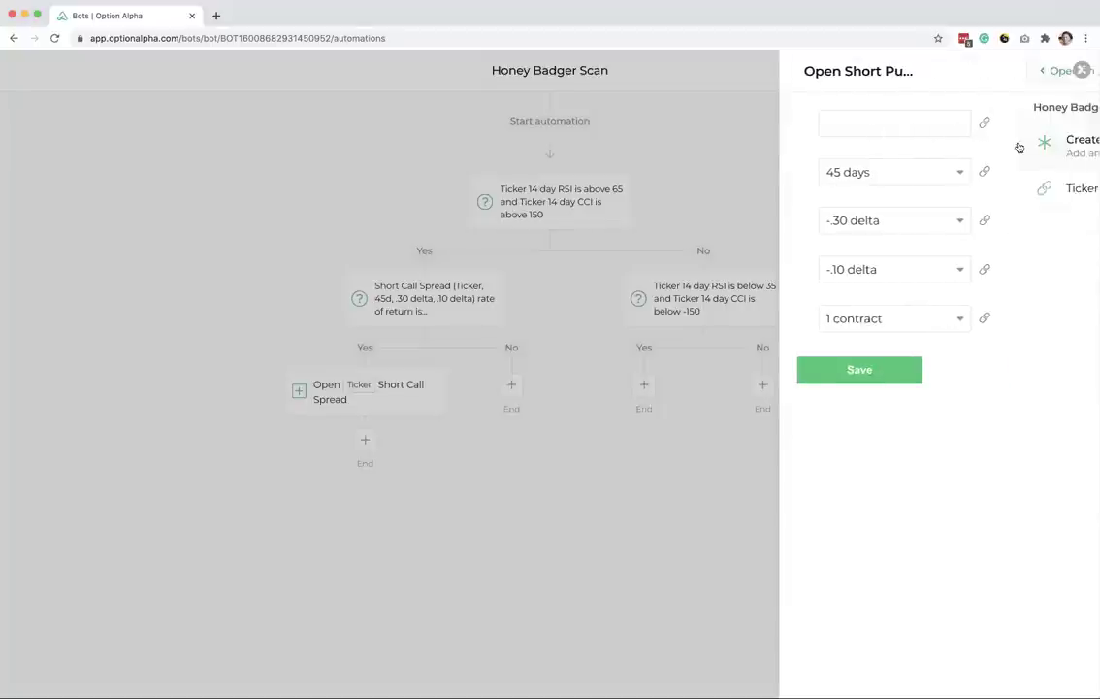
pyautogui.click(879, 191)
pyautogui.click(898, 373)
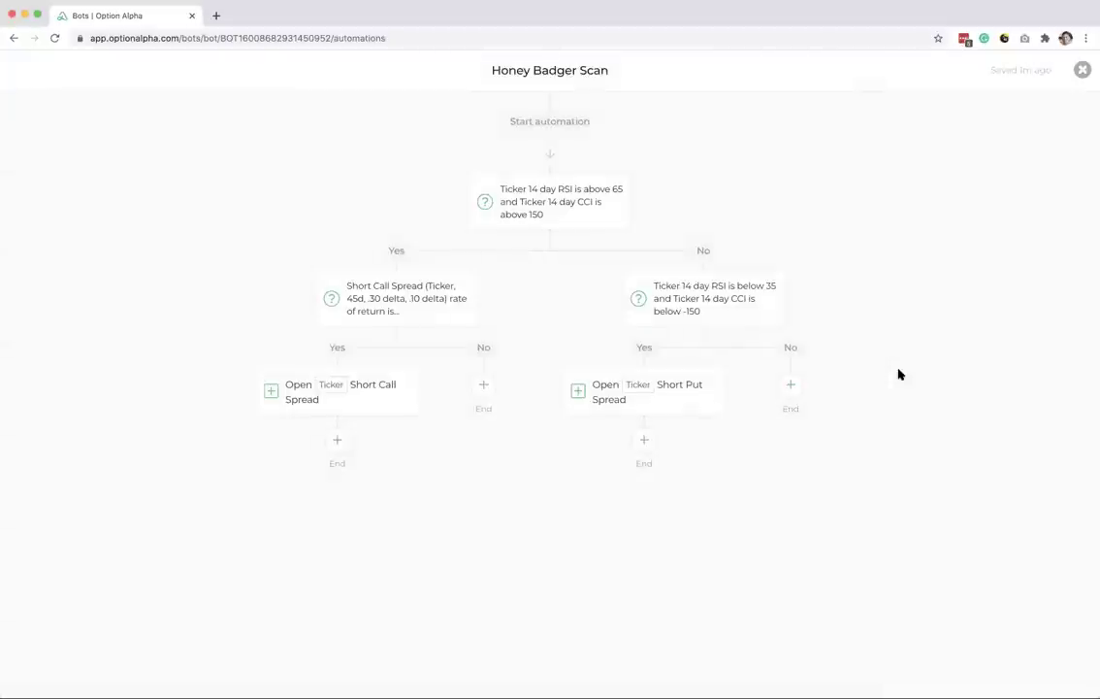
# Step: Precede the open Short Put Spread action with a decision using the opportunity leg open interest criterion
pyautogui.click(706, 387)
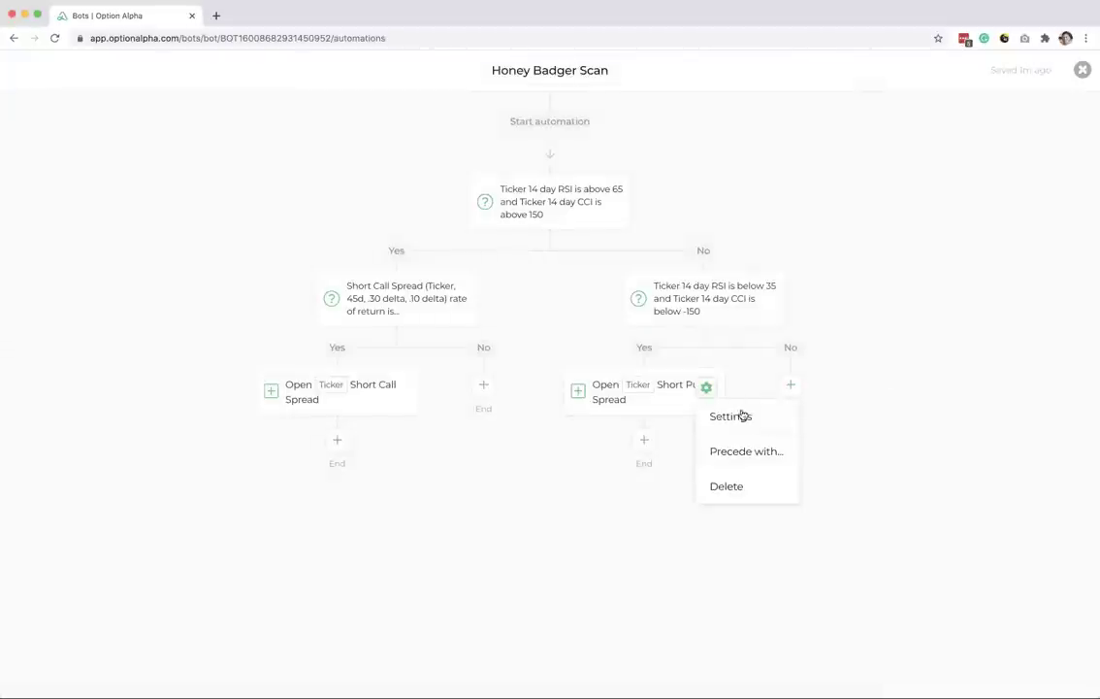
pyautogui.click(748, 453)
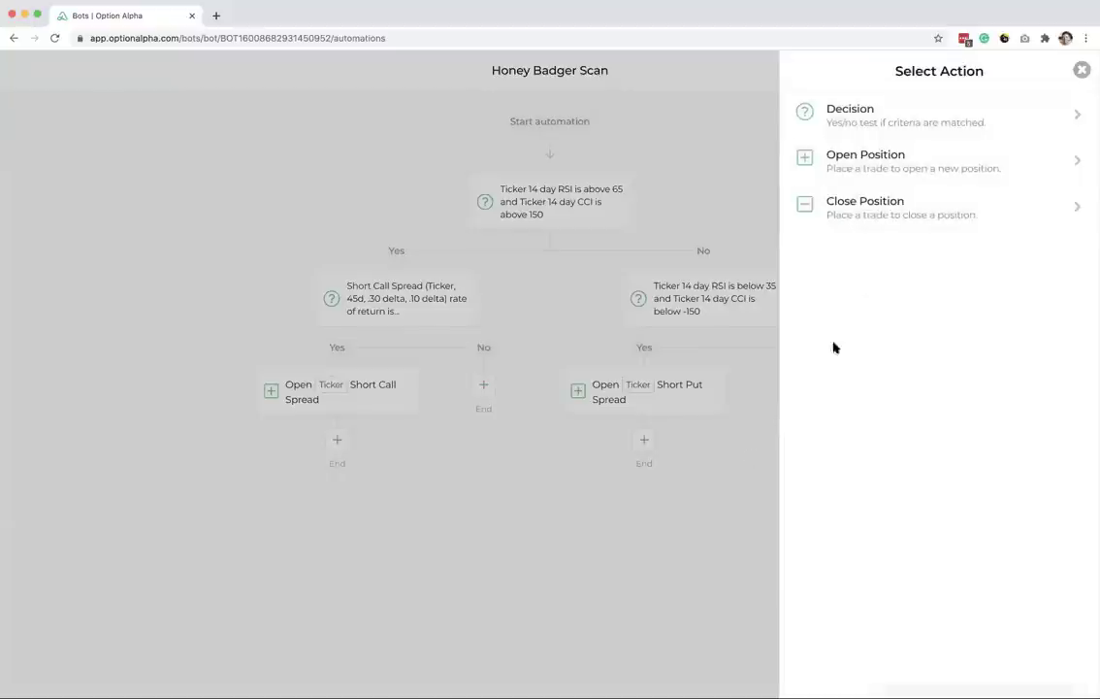
pyautogui.click(897, 124)
pyautogui.click(811, 151)
pyautogui.scroll(-5, 875, 267)
pyautogui.scroll(-1, 876, 267)
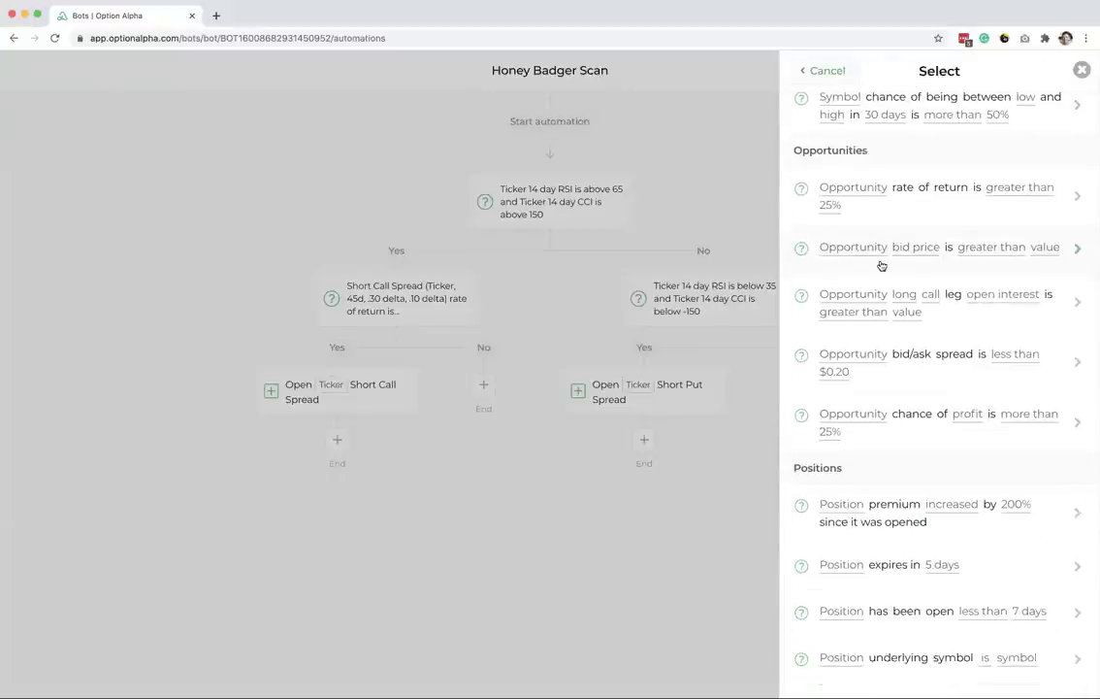
pyautogui.click(941, 315)
# Step: Set the criterion's opportunity to the recent Short Put Spread with Ticker, 45 days, -.30 delta and -.10 delta
pyautogui.click(940, 202)
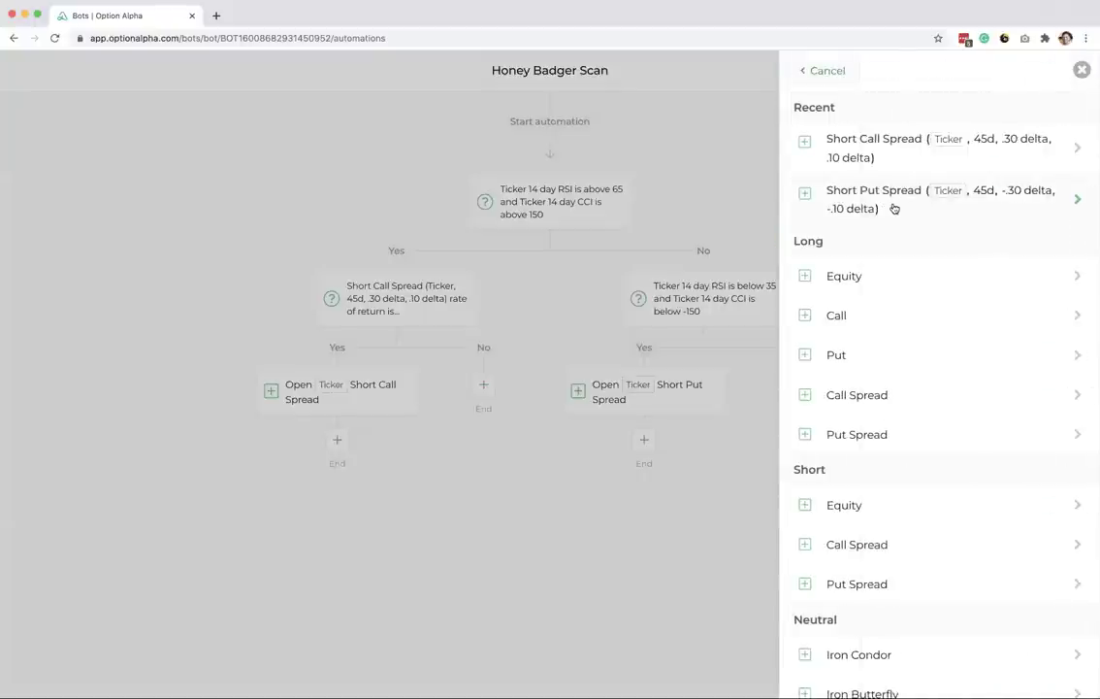
pyautogui.click(894, 204)
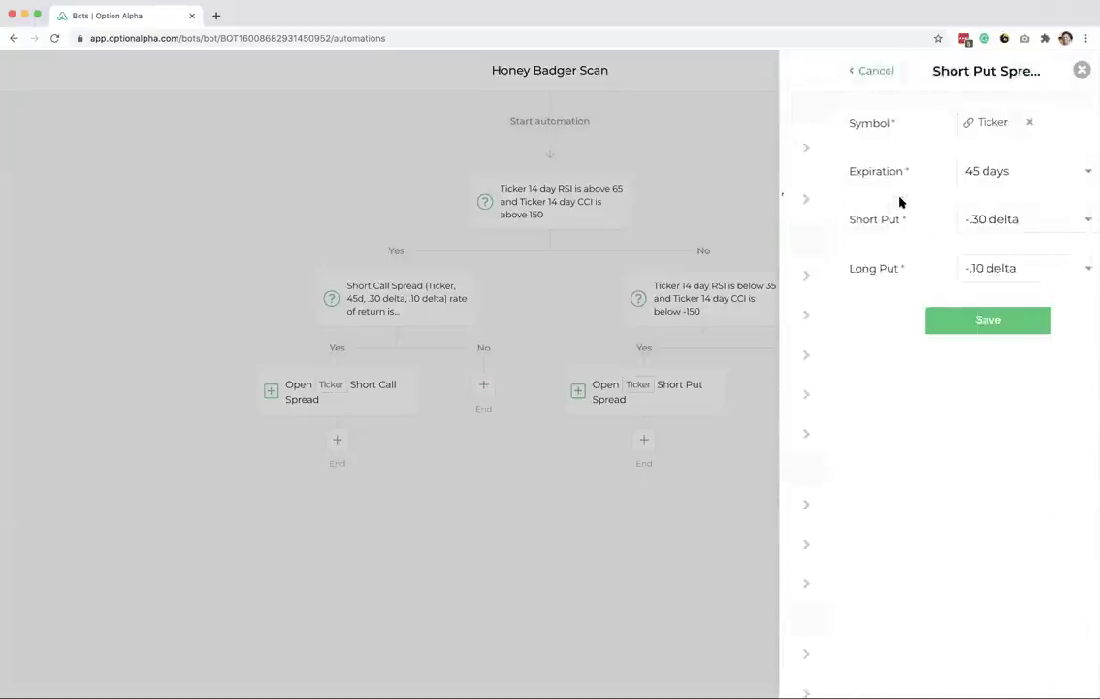
pyautogui.click(917, 321)
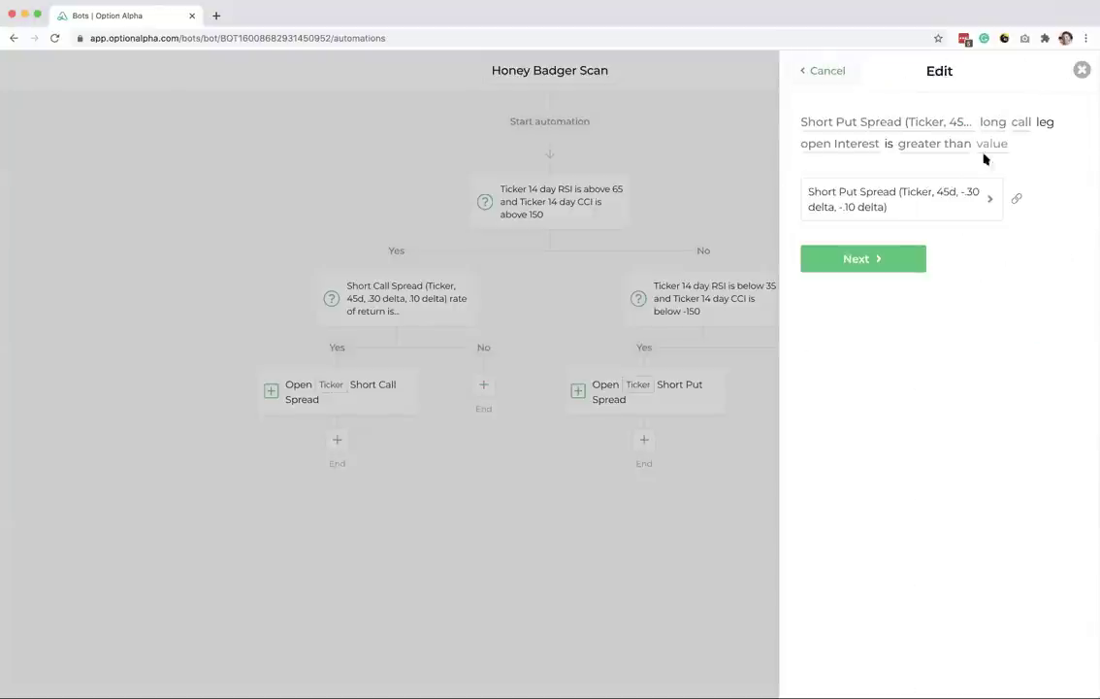
# Step: Change the open interest criterion's leg to the short put
pyautogui.click(1011, 126)
pyautogui.click(997, 123)
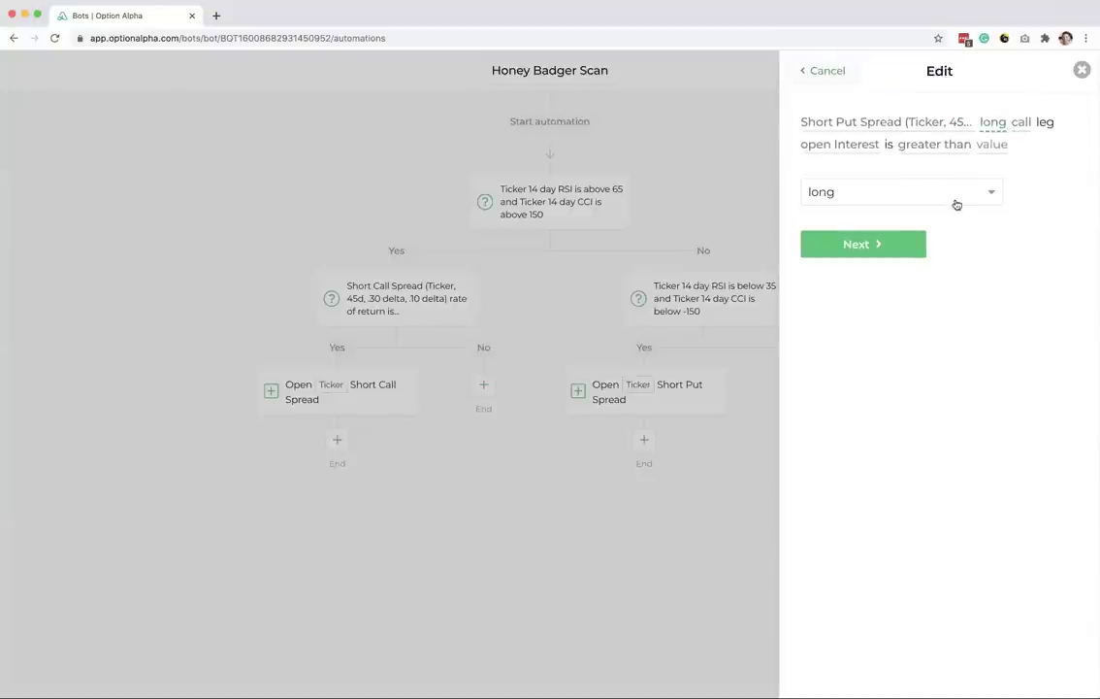
pyautogui.click(956, 197)
pyautogui.click(822, 250)
pyautogui.click(1026, 123)
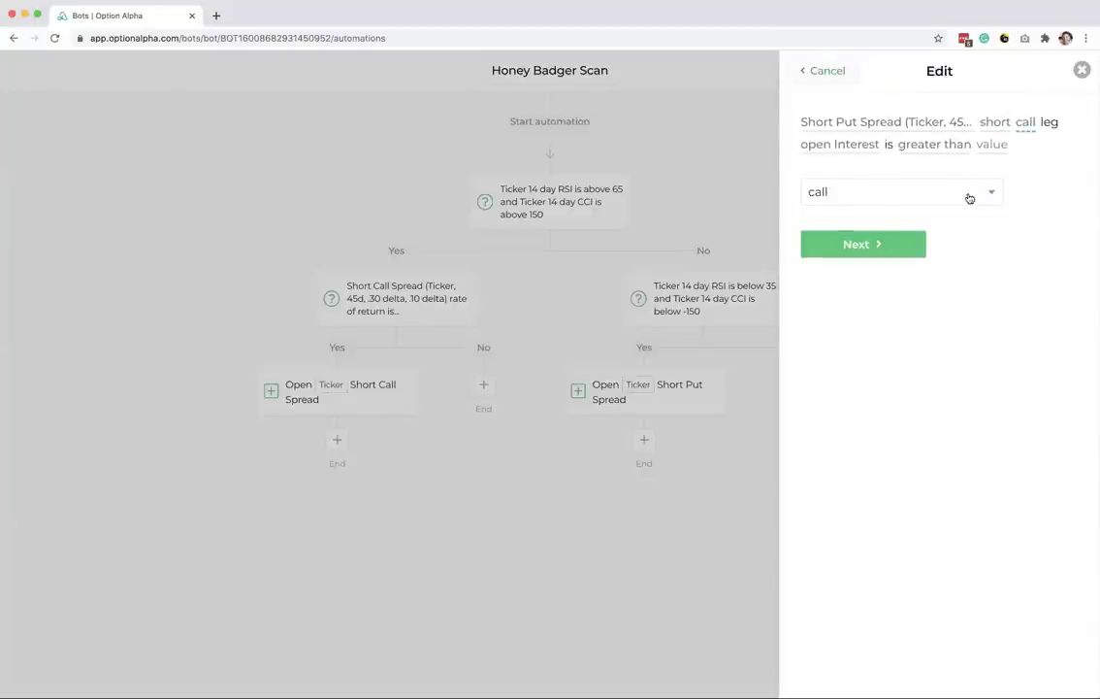
pyautogui.click(967, 196)
pyautogui.click(945, 245)
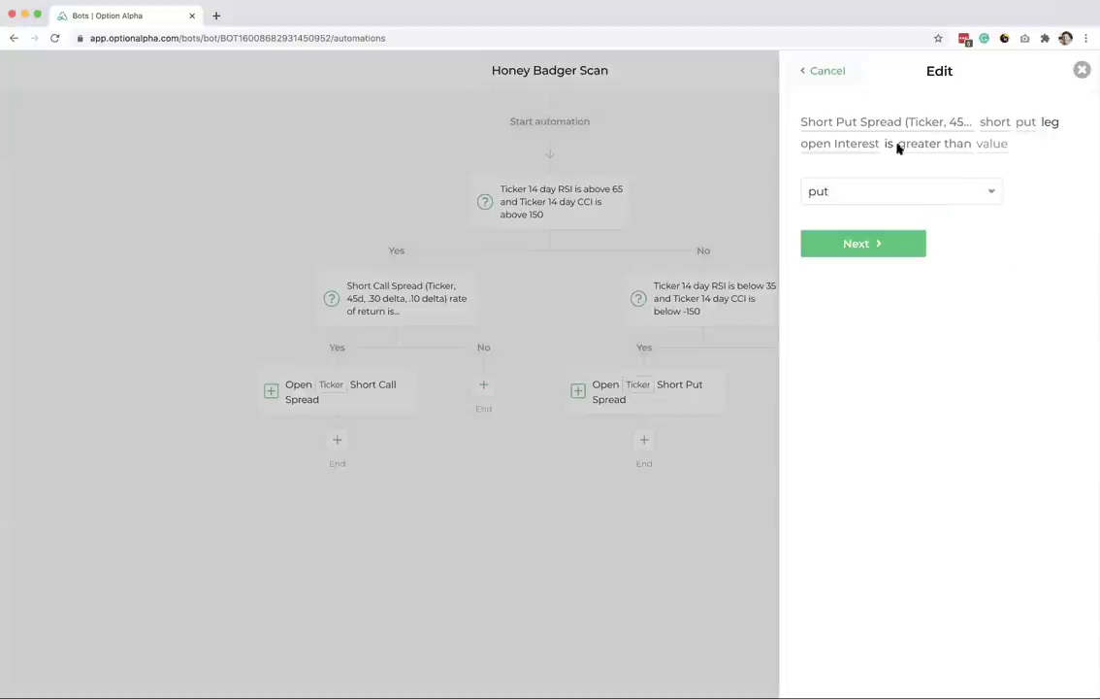
# Step: Require open interest greater than 500, and save the criterion and the decision
pyautogui.click(985, 144)
pyautogui.click(925, 183)
pyautogui.write('500')
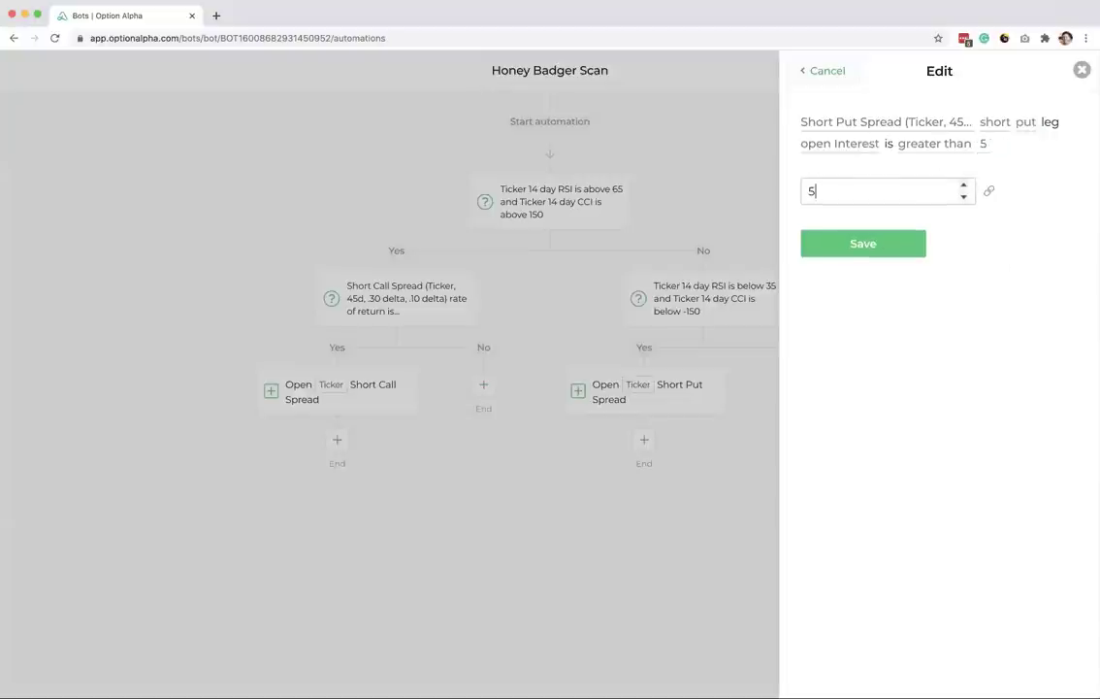
pyautogui.click(891, 236)
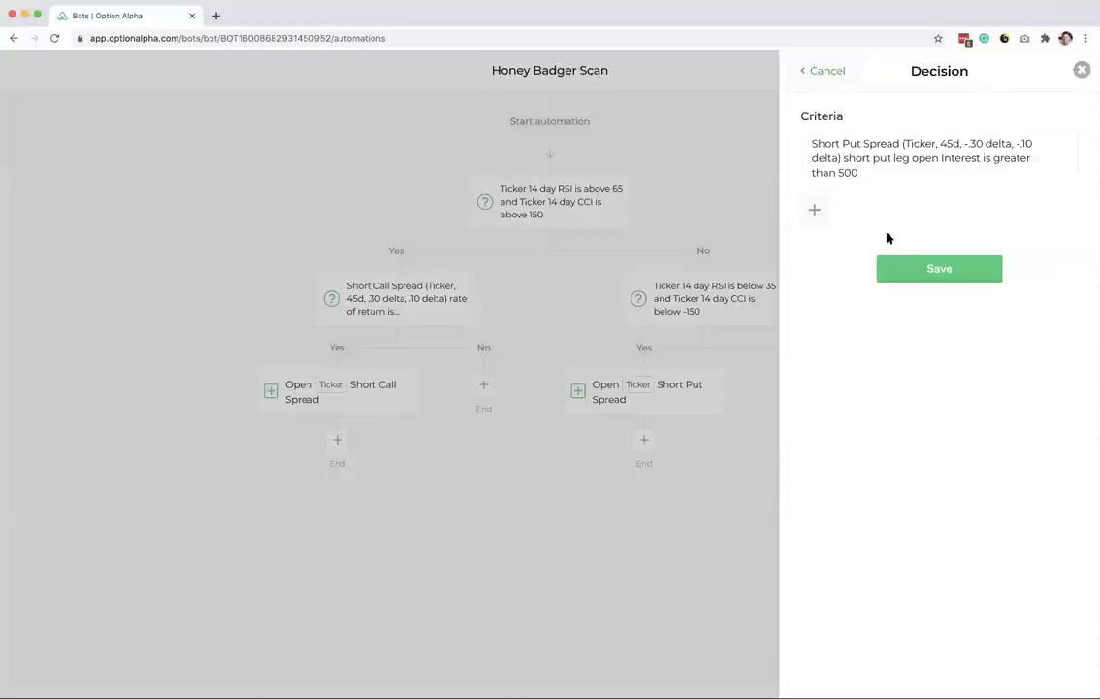
pyautogui.click(929, 271)
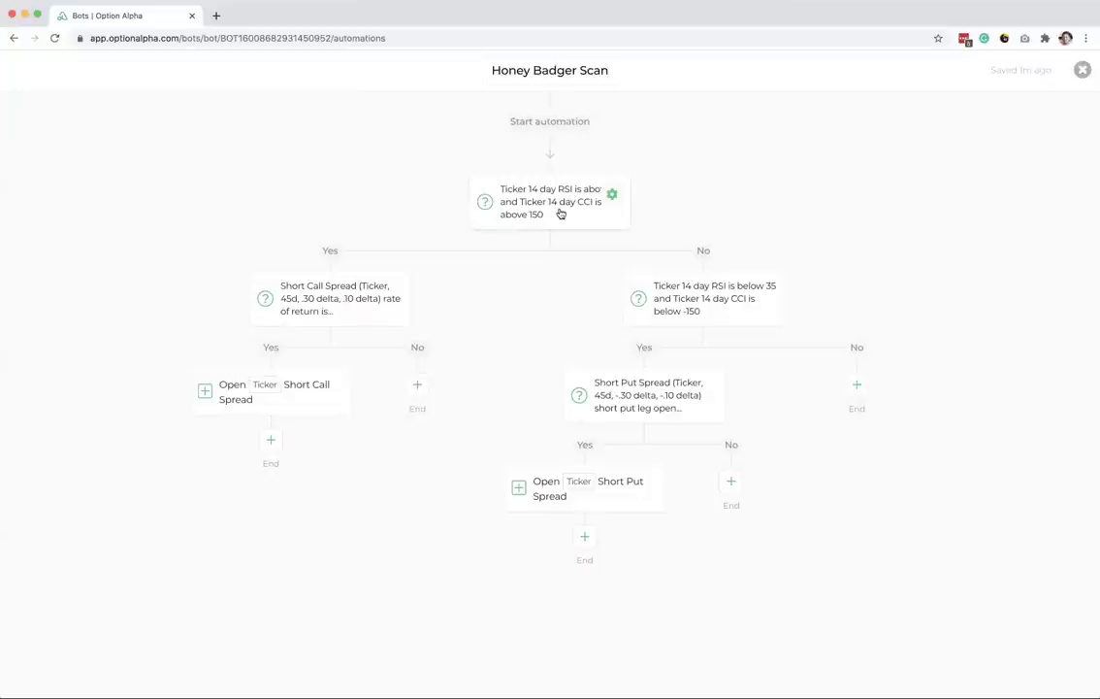
# Step: Add an open position action for an Iron Condor on the RSI below 35 decision's No branch, linking its symbol to Ticker
pyautogui.click(857, 385)
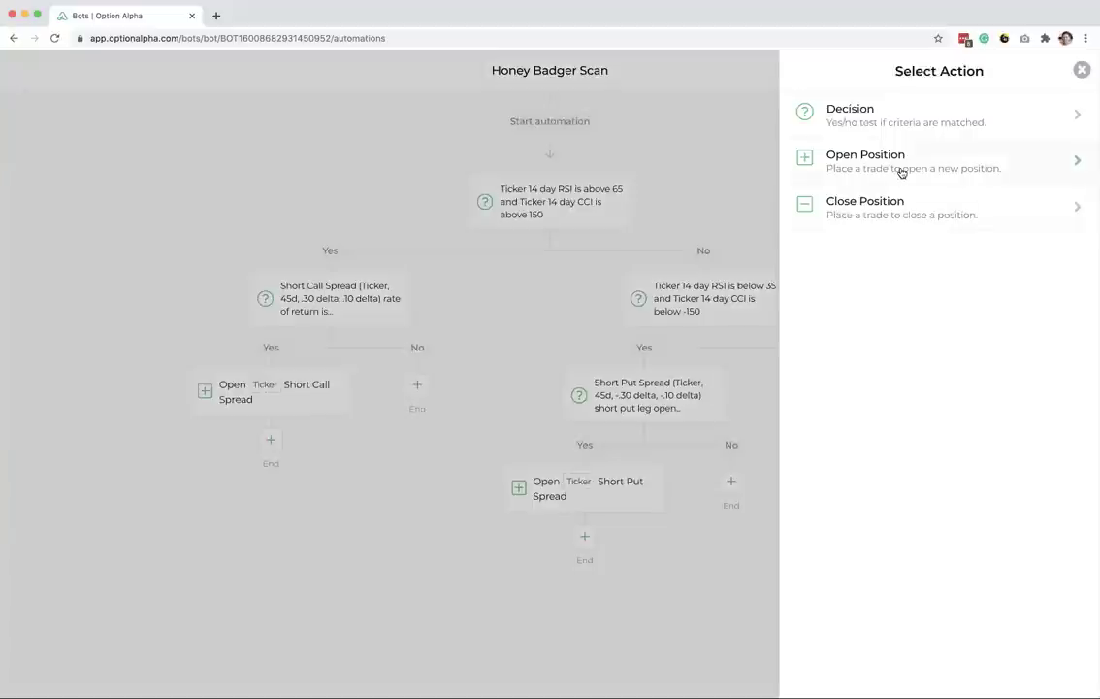
pyautogui.click(901, 171)
pyautogui.scroll(-1, 896, 583)
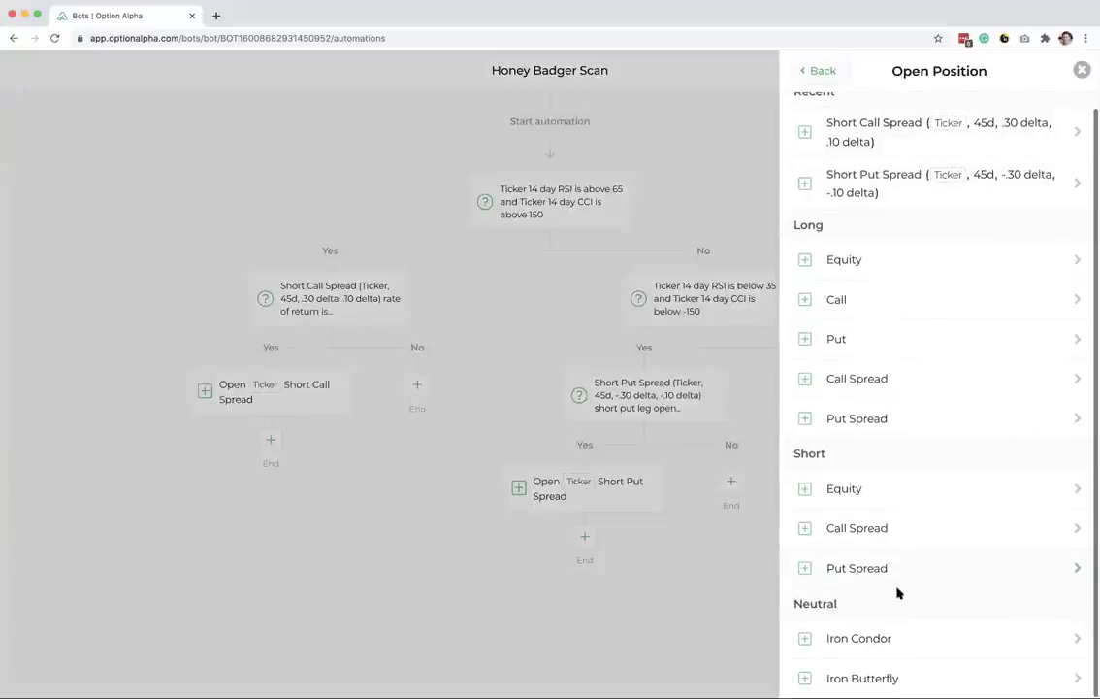
pyautogui.click(901, 632)
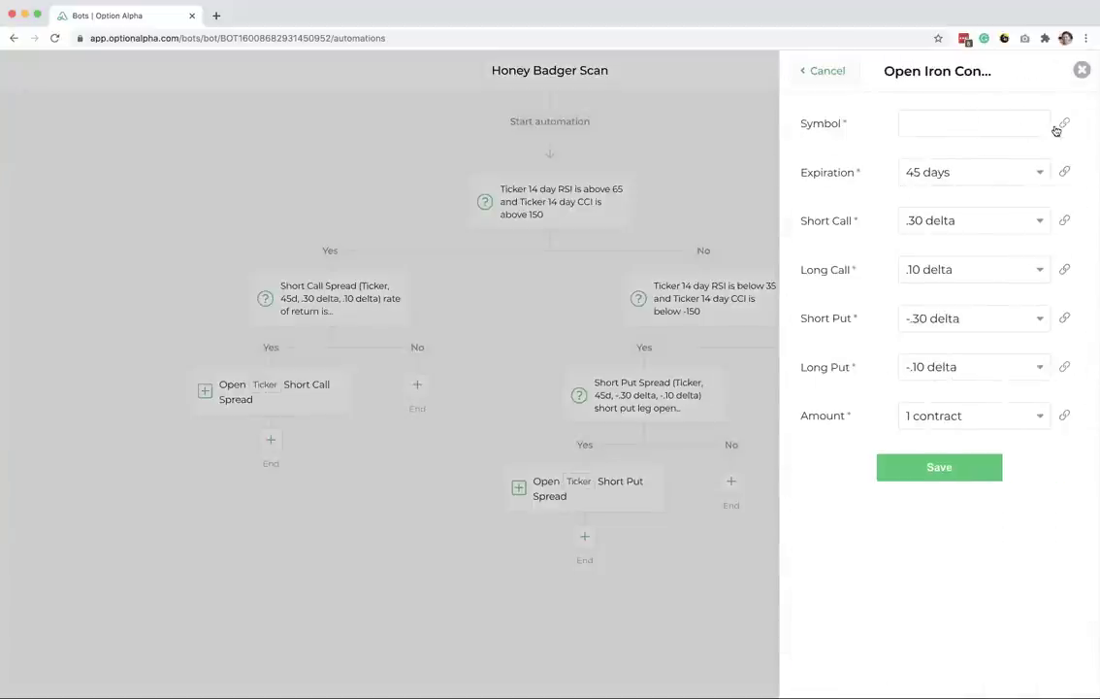
pyautogui.click(1061, 126)
pyautogui.click(866, 188)
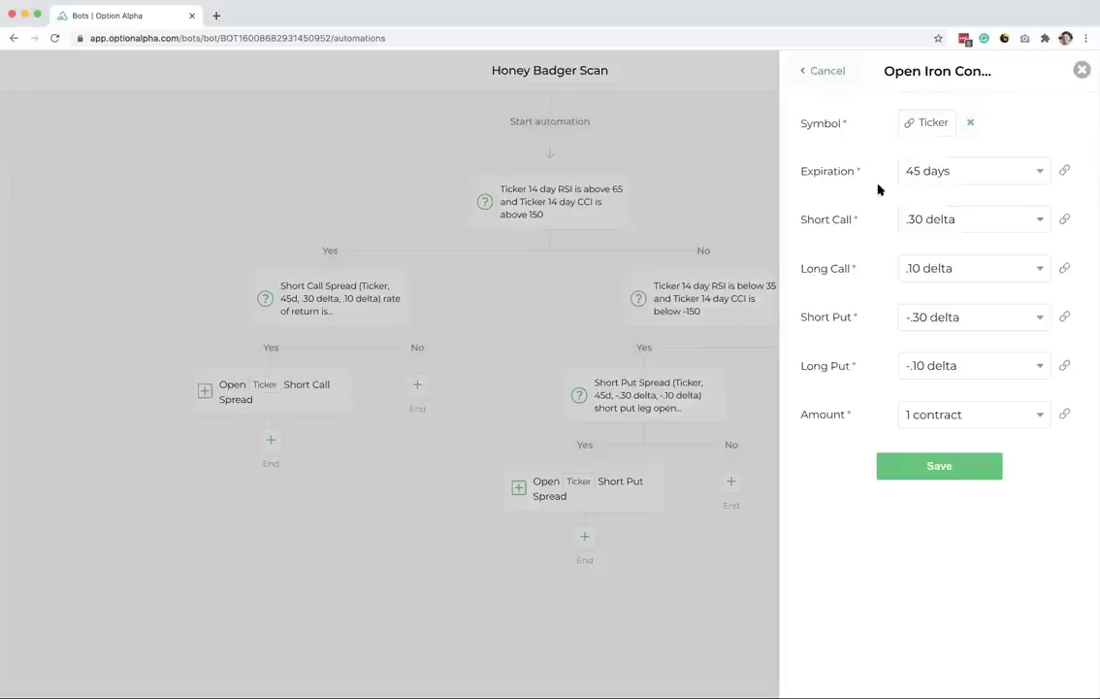
# Step: Set the Iron Condor's short call to .35 delta
pyautogui.click(978, 223)
pyautogui.click(887, 236)
pyautogui.press('BackSpace')
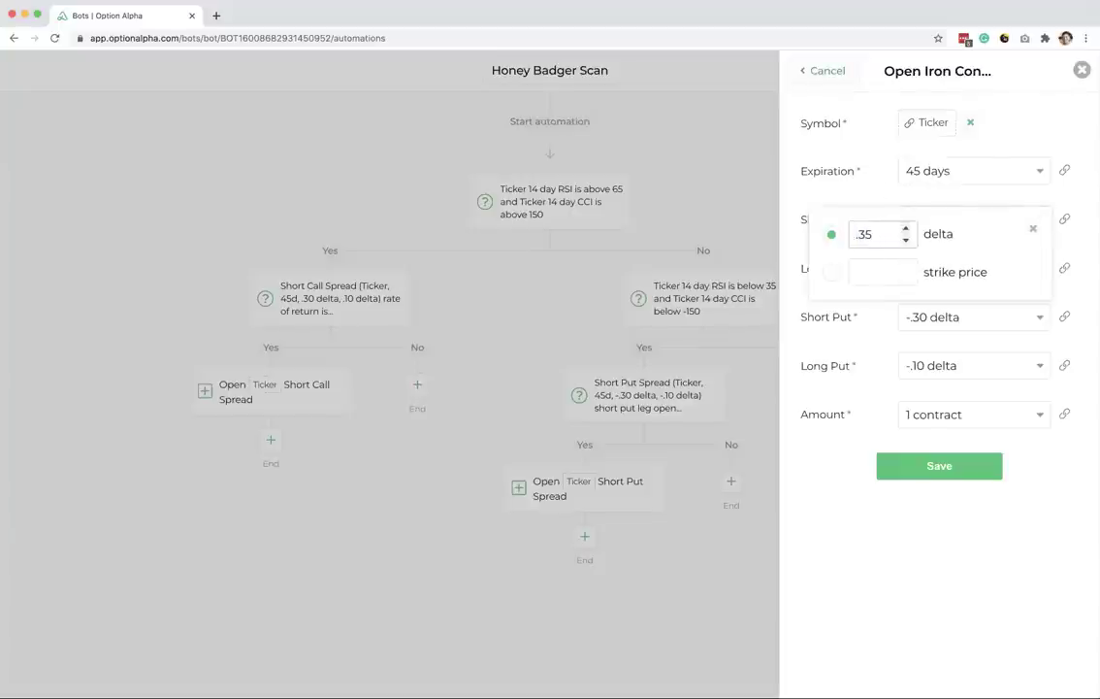
pyautogui.click(847, 436)
# Step: Set the Iron Condor's short put to -.25 delta and save the action
pyautogui.click(970, 315)
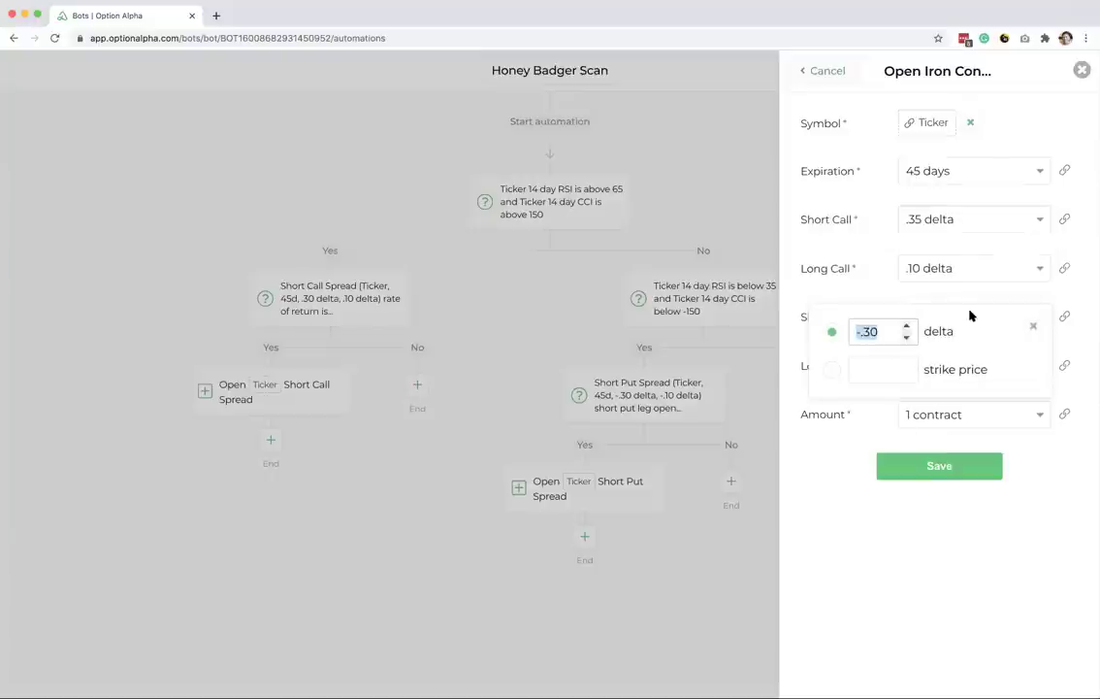
pyautogui.click(890, 331)
pyautogui.press('BackSpace')
pyautogui.press('BackSpace')
pyautogui.click(860, 466)
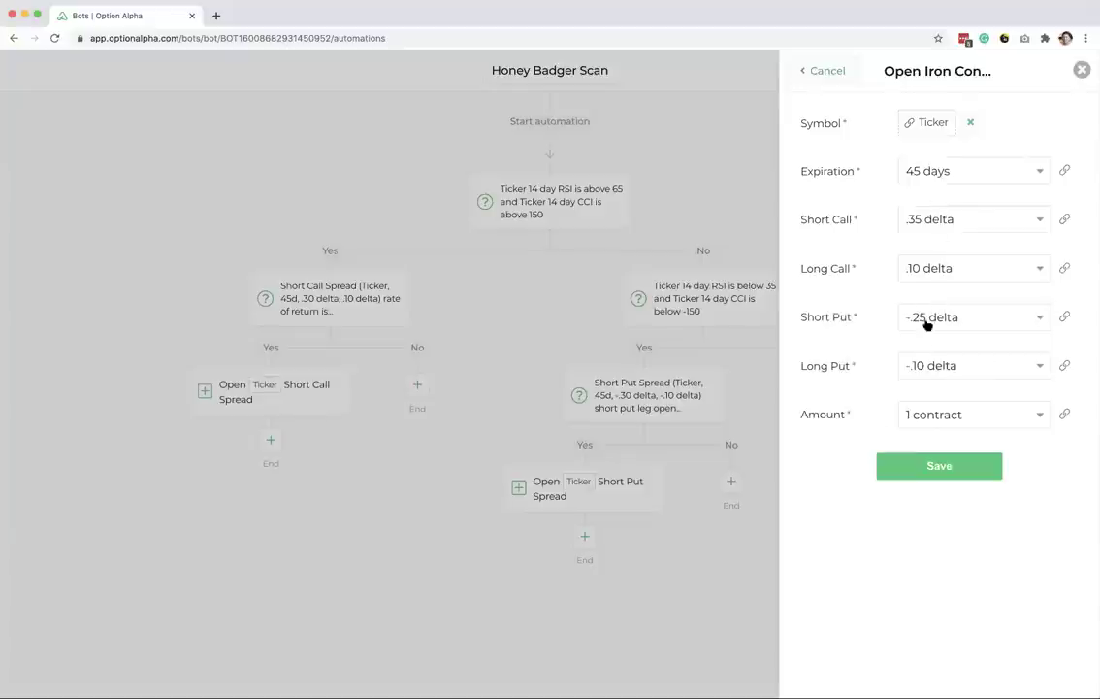
pyautogui.click(910, 467)
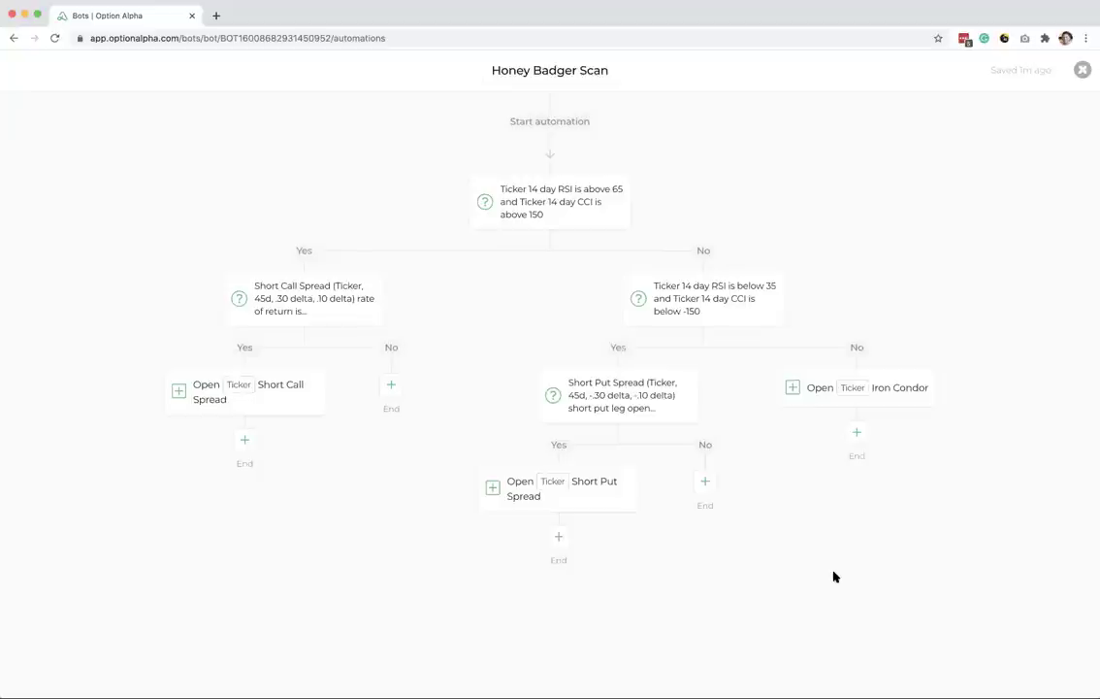
# Step: Close the Honey Badger Scan editor and save the scanner with GLD as its ticker
pyautogui.click(1082, 70)
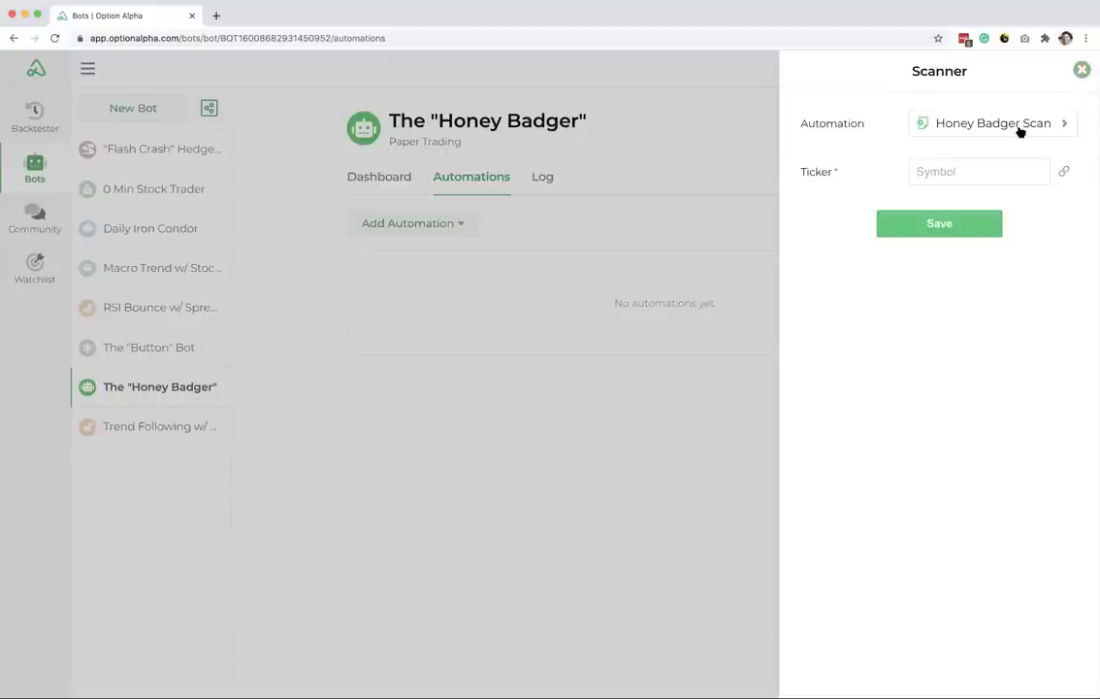
pyautogui.click(970, 174)
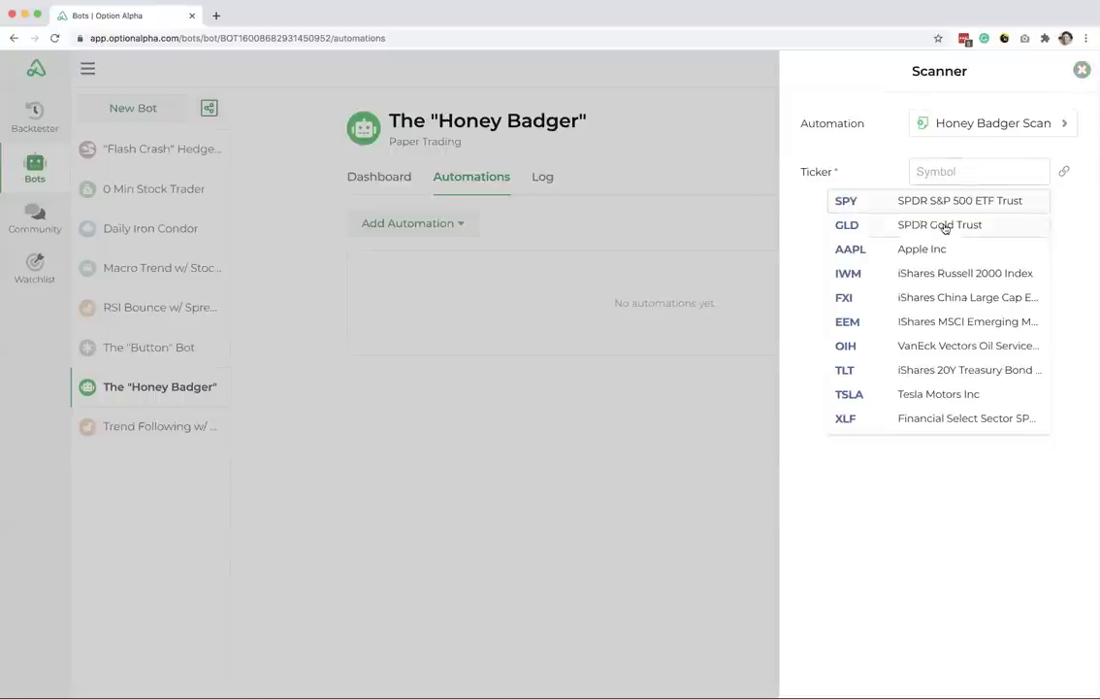
pyautogui.click(943, 223)
pyautogui.click(952, 233)
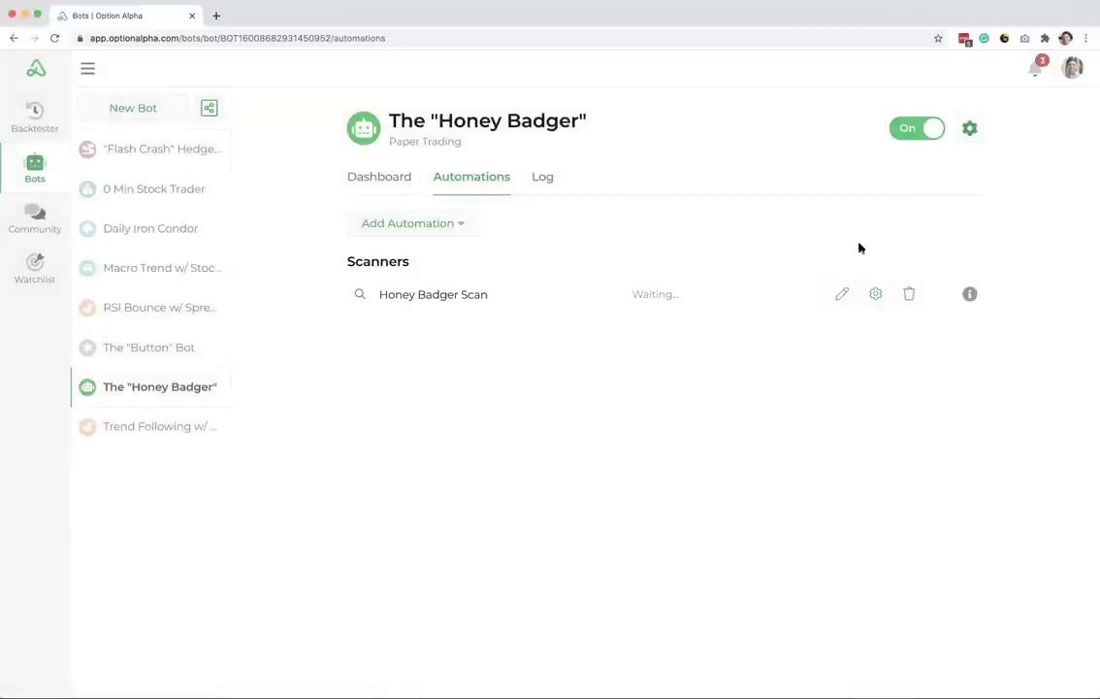
# Step: Add a monitor for short call spread positions that runs the Call Spread Position Manager automation
pyautogui.click(462, 225)
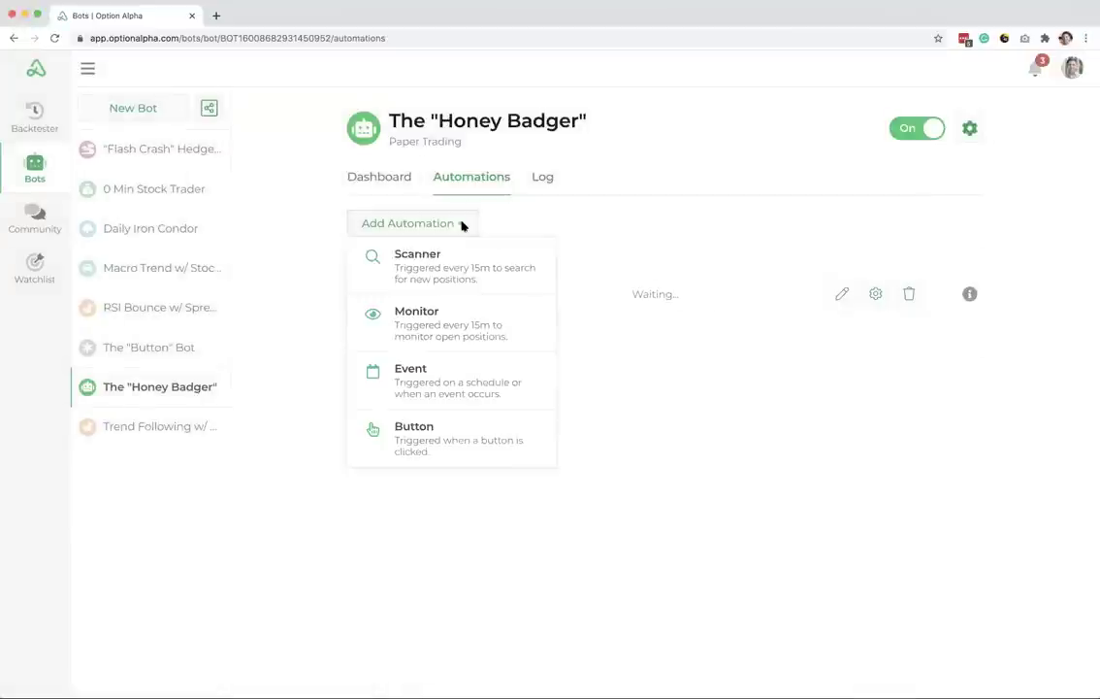
pyautogui.click(441, 322)
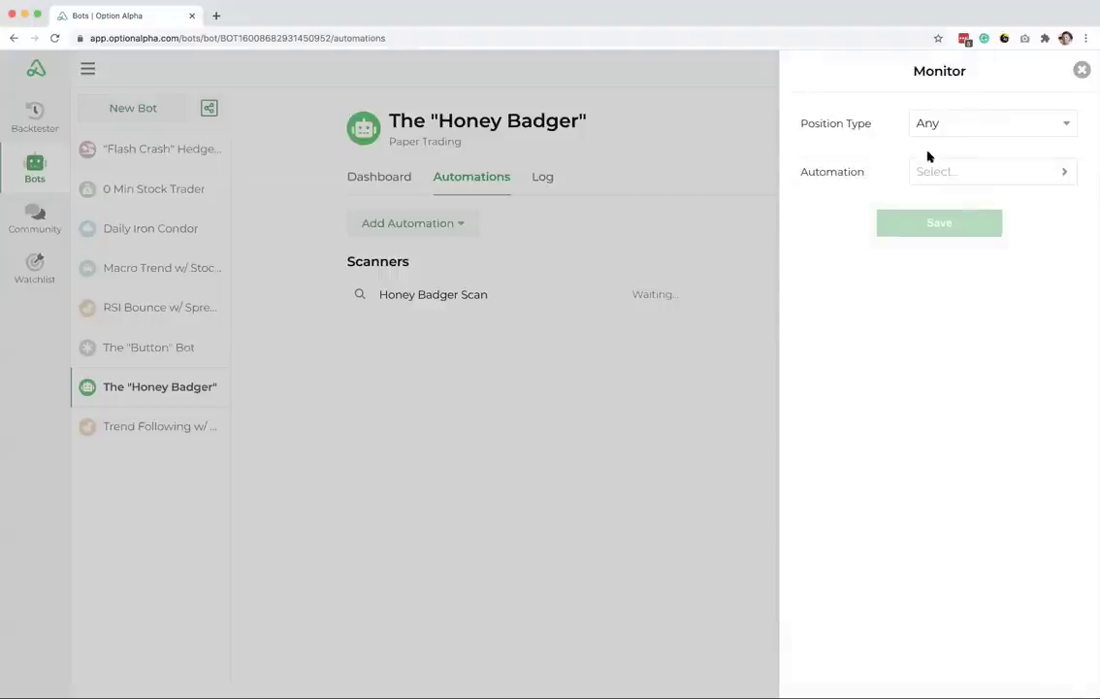
pyautogui.click(955, 131)
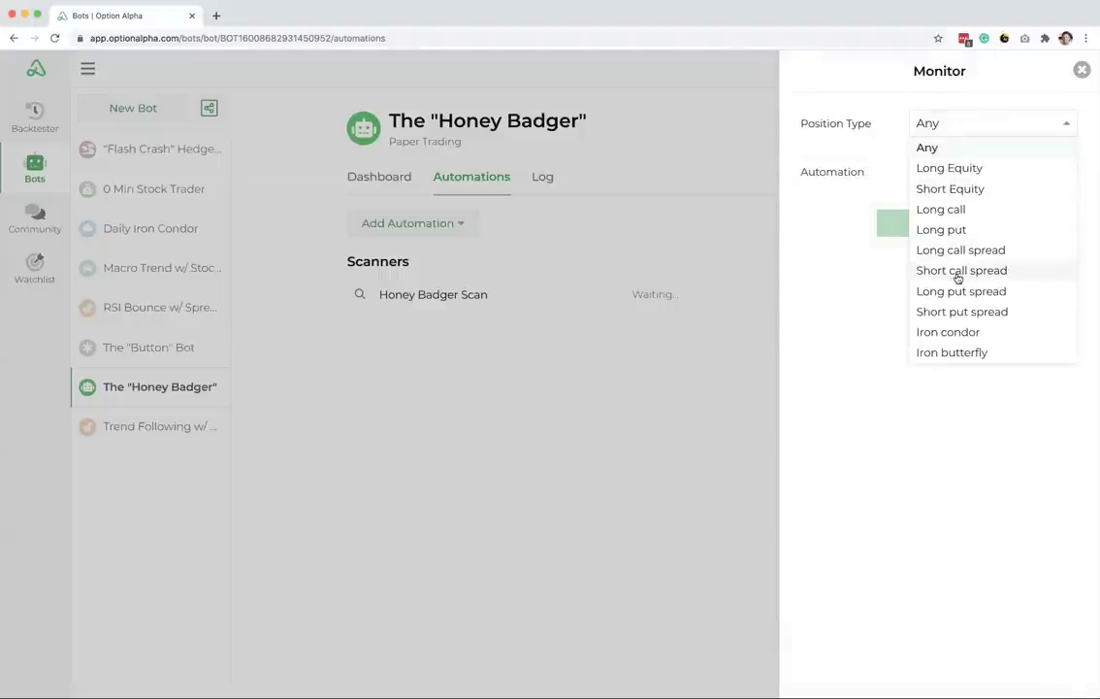
pyautogui.click(959, 272)
pyautogui.click(961, 172)
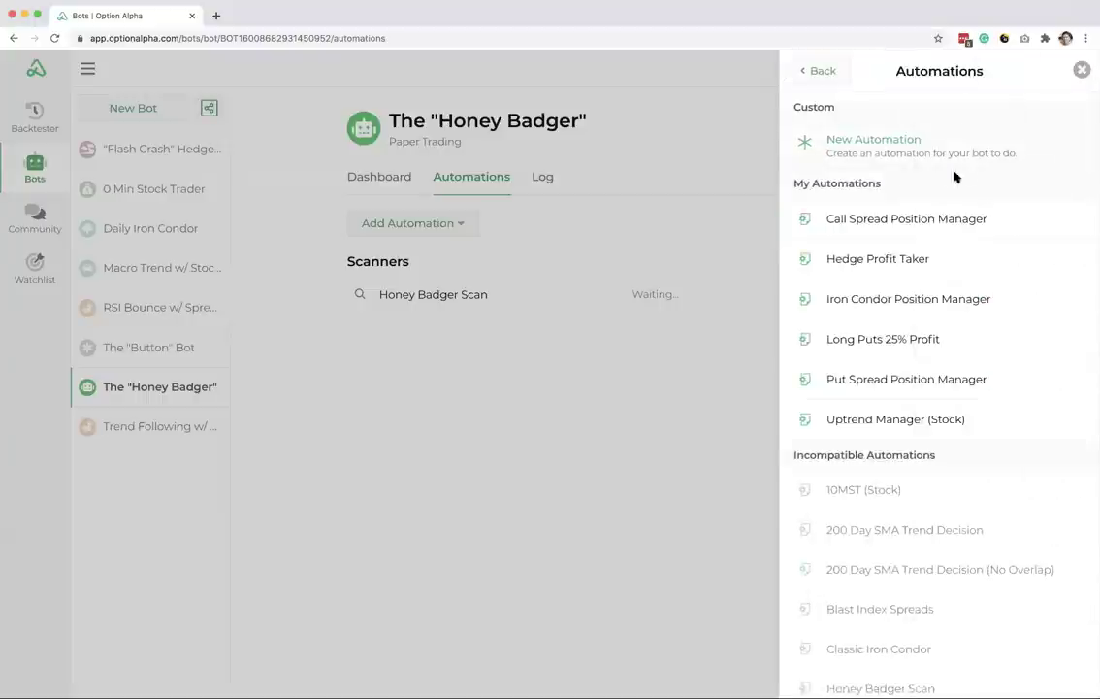
pyautogui.click(922, 219)
pyautogui.click(920, 222)
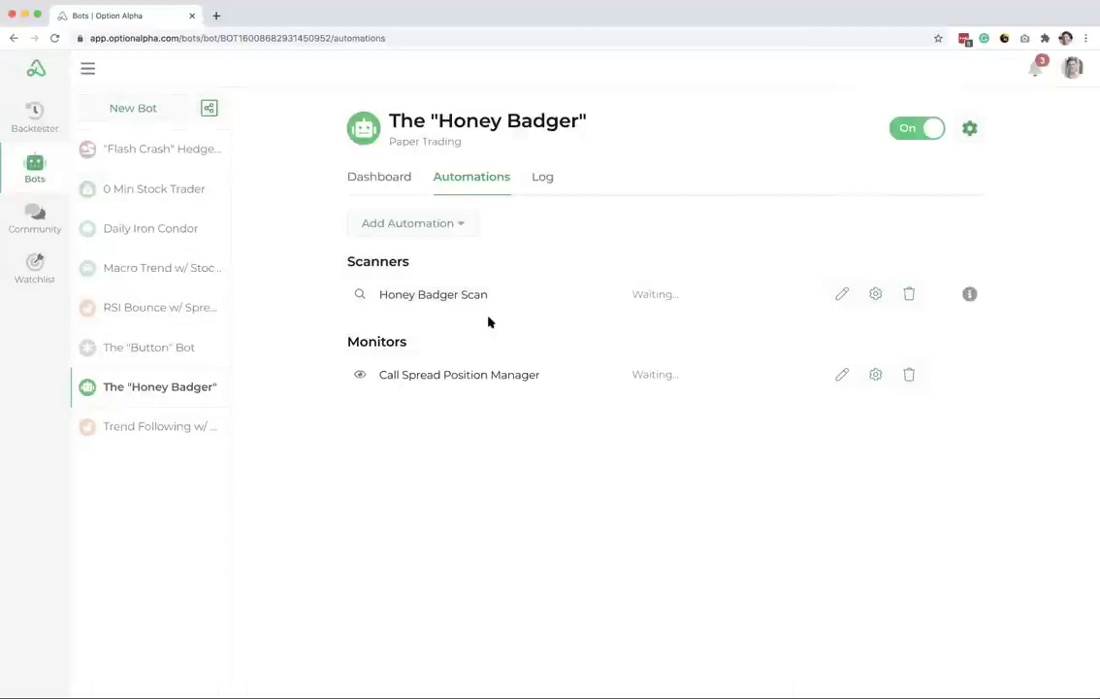
# Step: Add a monitor for short put spread positions that runs the Put Spread Position Manager automation
pyautogui.click(457, 222)
pyautogui.click(444, 330)
pyautogui.click(930, 128)
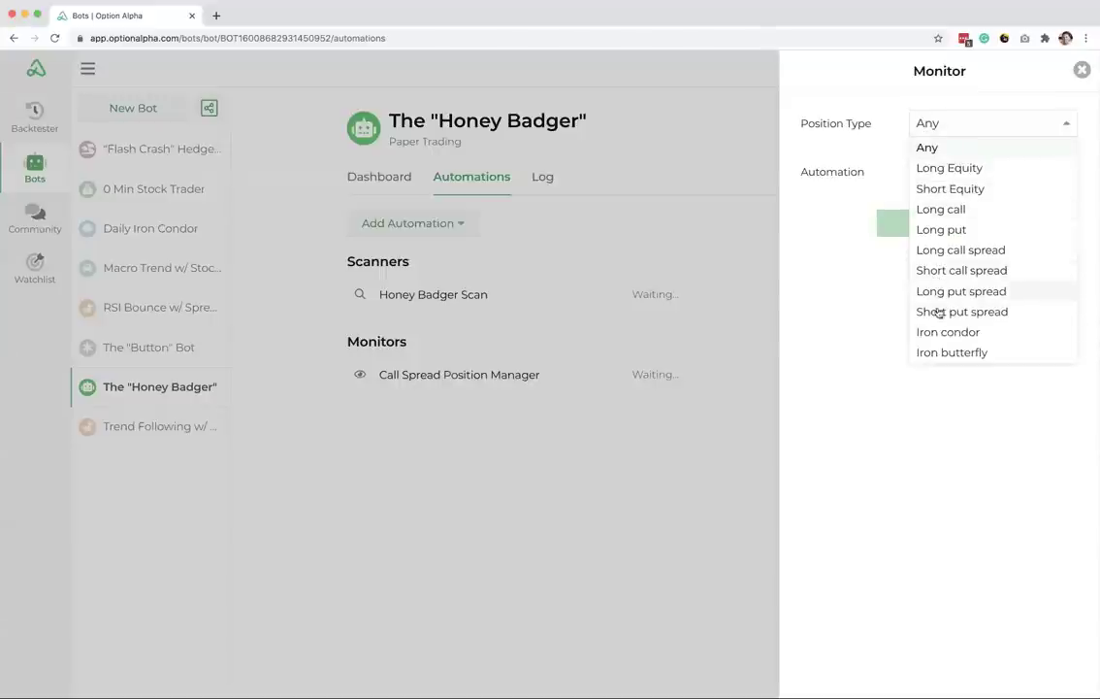
pyautogui.click(938, 312)
pyautogui.click(960, 178)
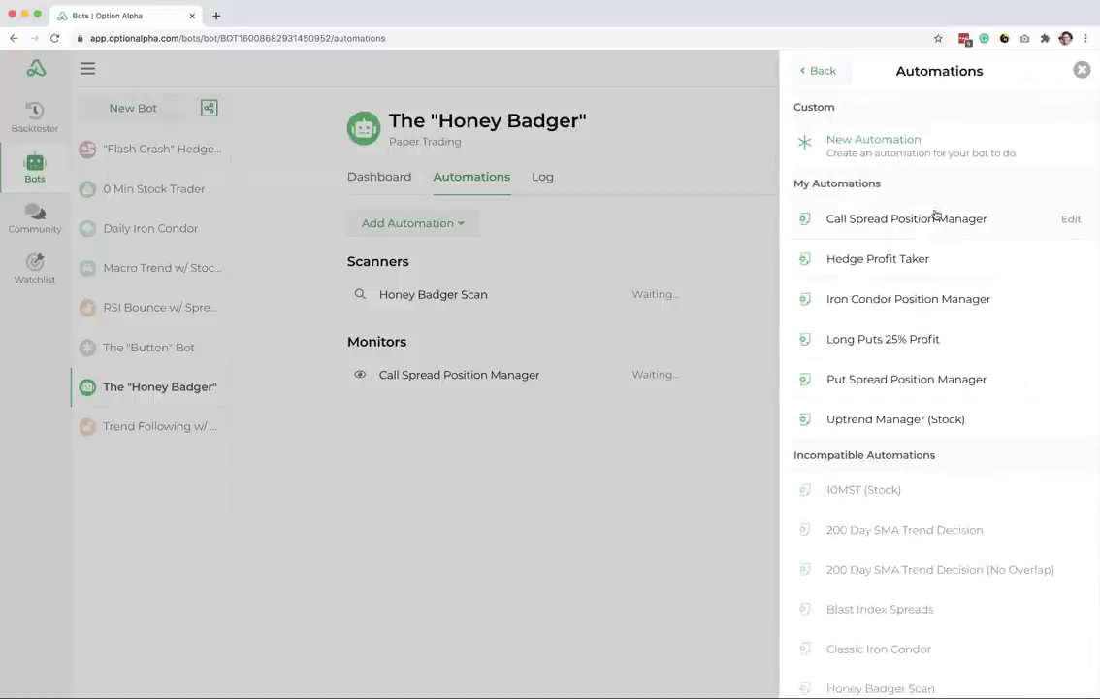
pyautogui.click(892, 379)
pyautogui.click(927, 215)
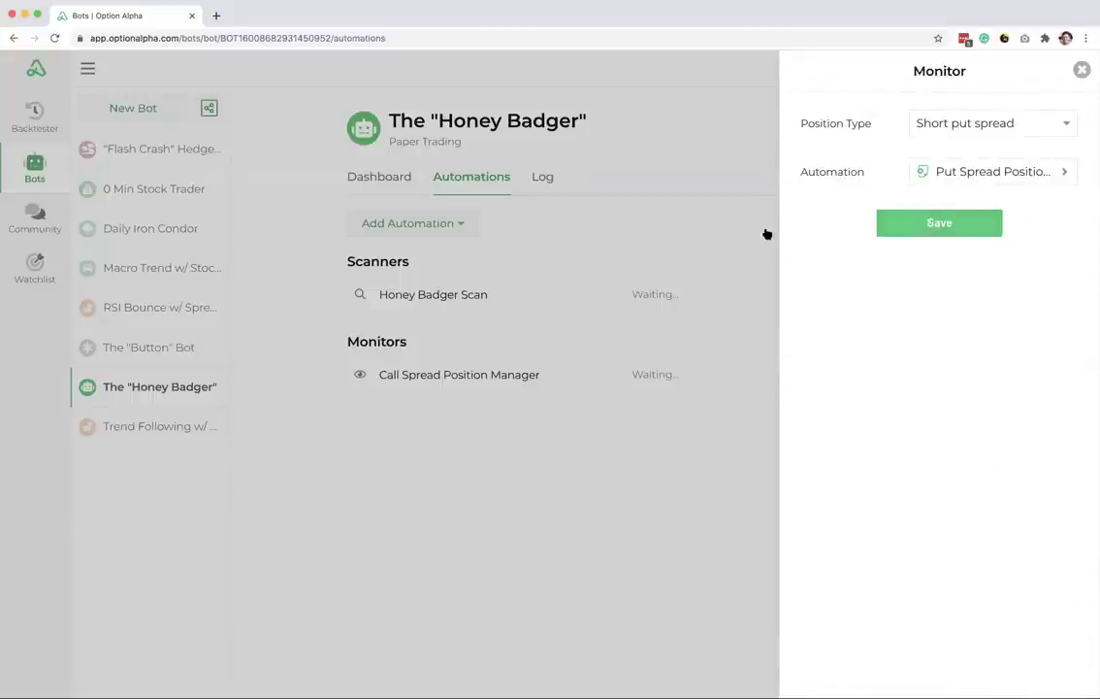
# Step: Add a monitor for iron condor positions that runs the Iron Condor Position Manager automation
pyautogui.click(463, 226)
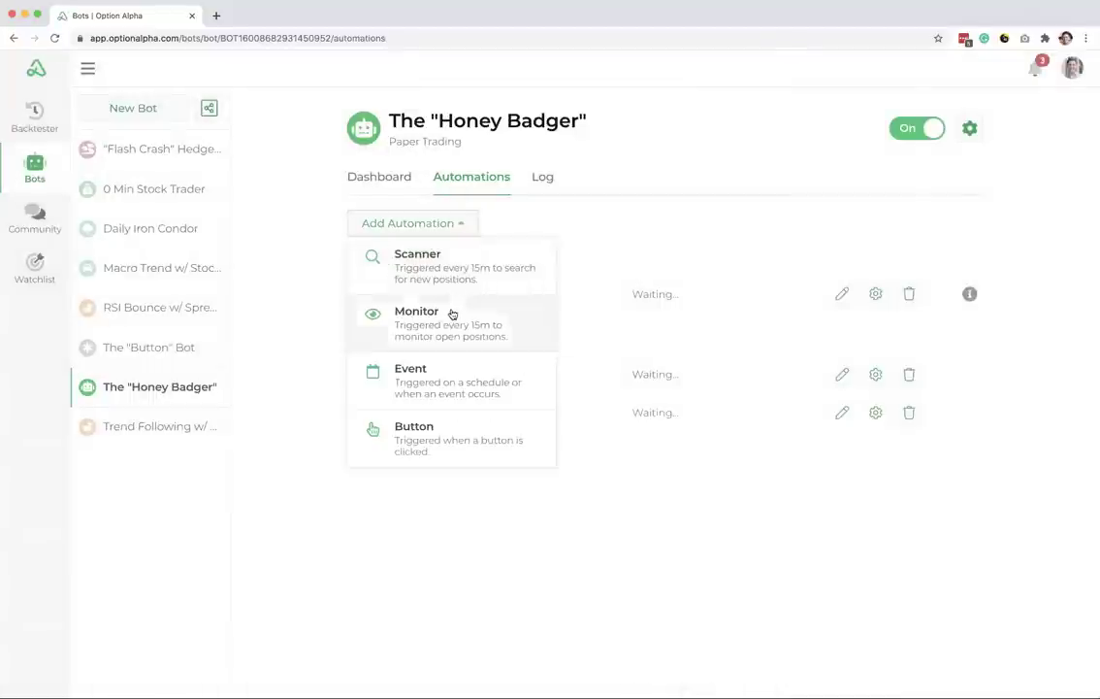
pyautogui.click(452, 314)
pyautogui.click(953, 126)
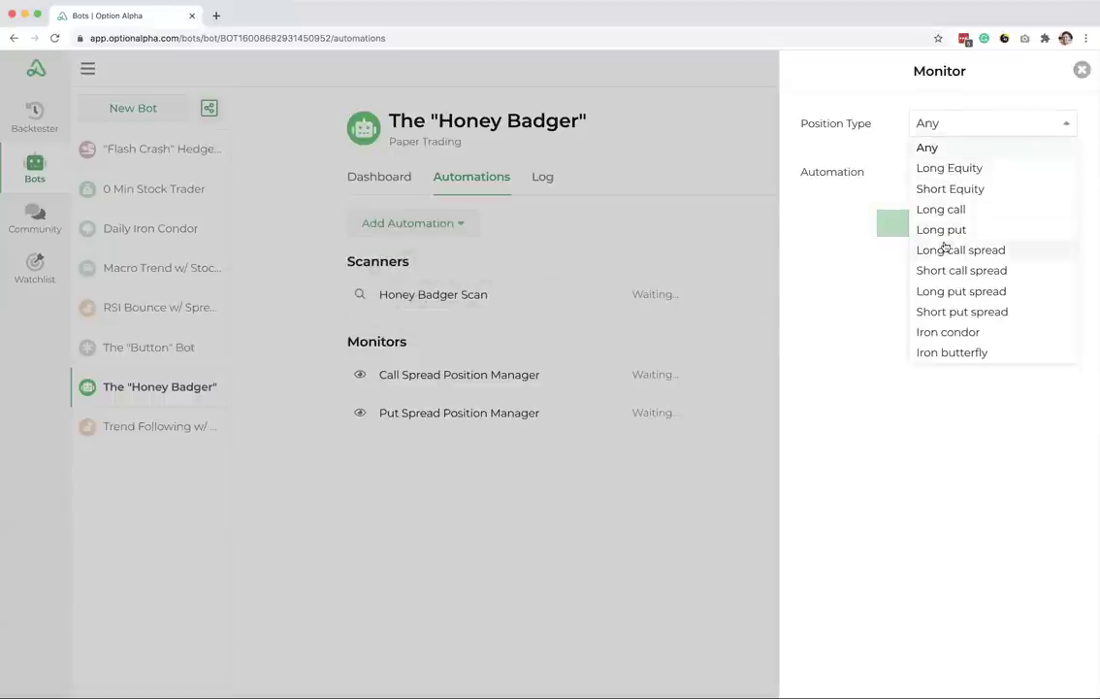
pyautogui.click(946, 332)
pyautogui.click(963, 171)
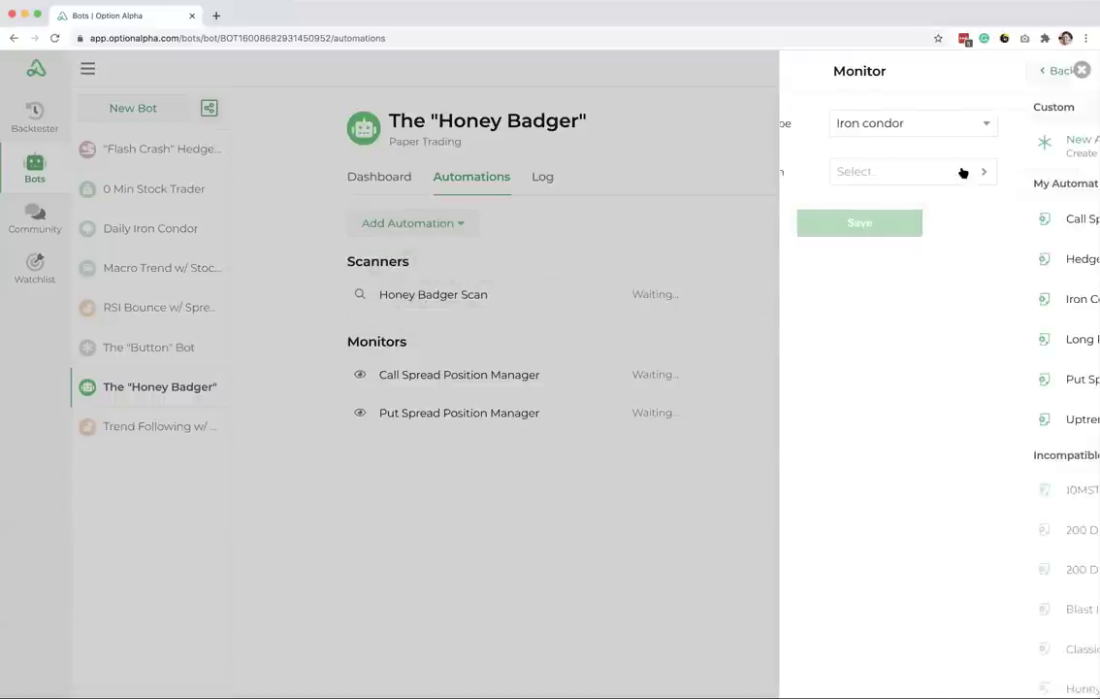
pyautogui.click(924, 300)
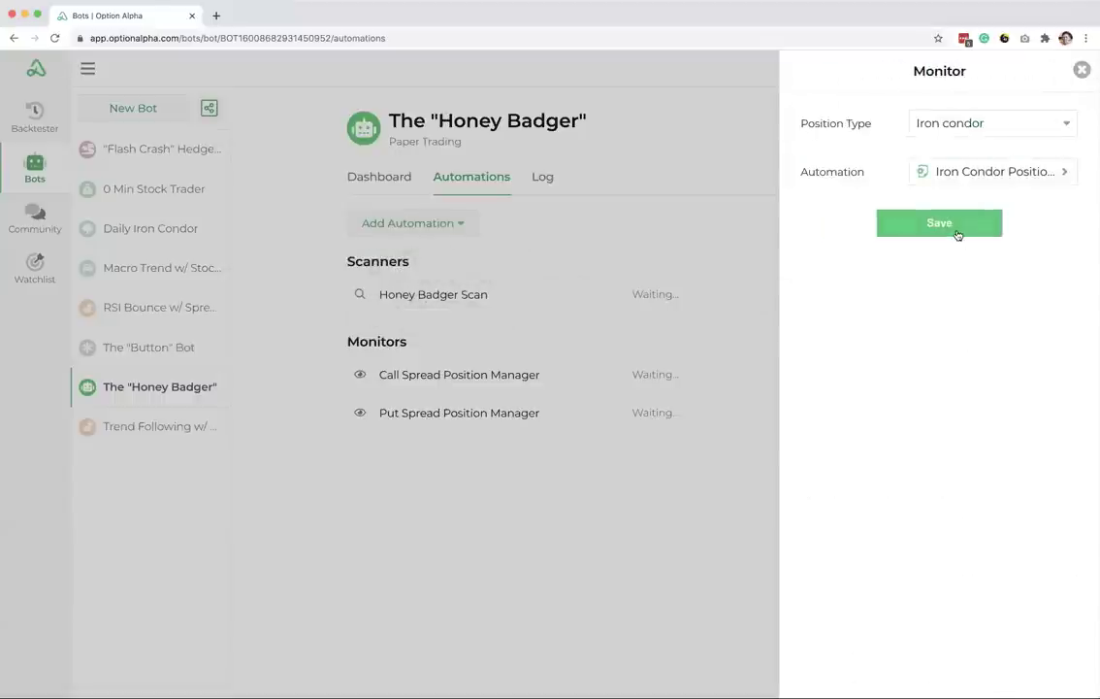
pyautogui.click(958, 234)
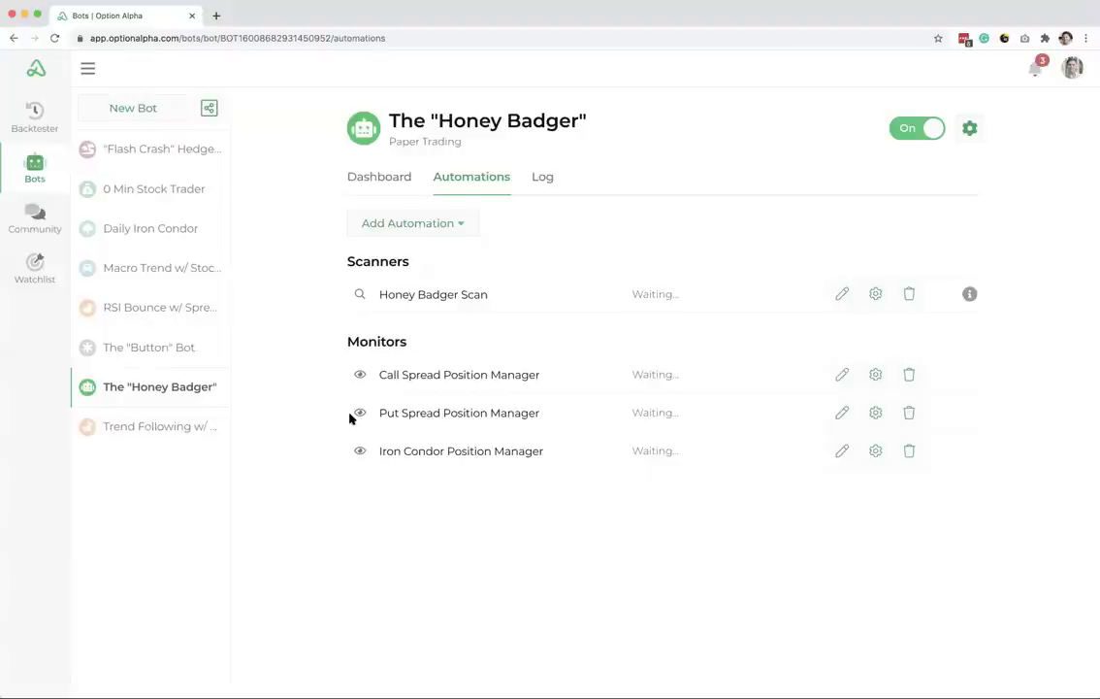
# Step: Save the Honey Badger bot as a new template, replacing "The" in its name with the owner's first name in possessive form
pyautogui.click(970, 128)
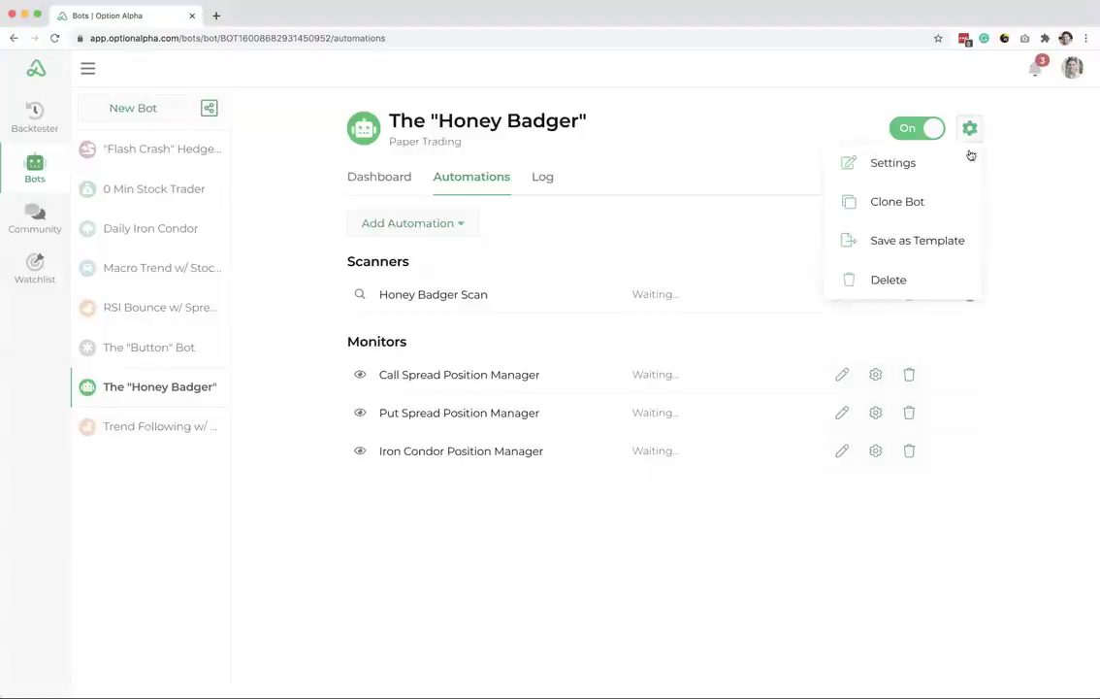
pyautogui.click(912, 237)
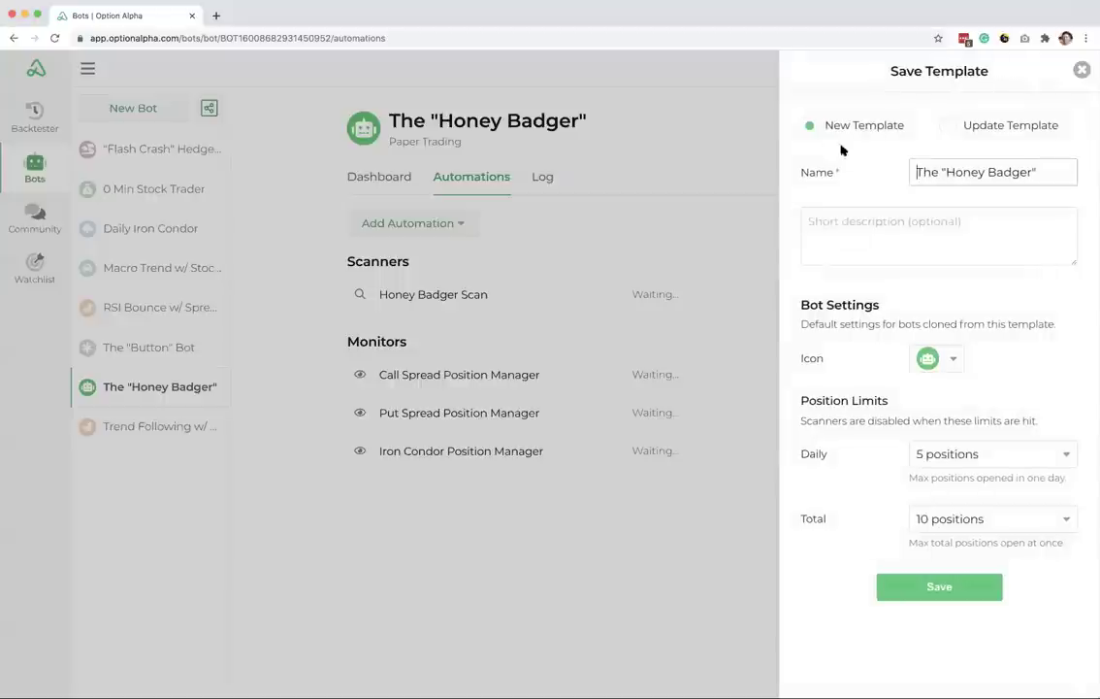
pyautogui.click(929, 172)
pyautogui.press('Delete')
pyautogui.press('Delete')
pyautogui.press('BackSpace')
pyautogui.press('BackSpace')
pyautogui.write("Kirk's")
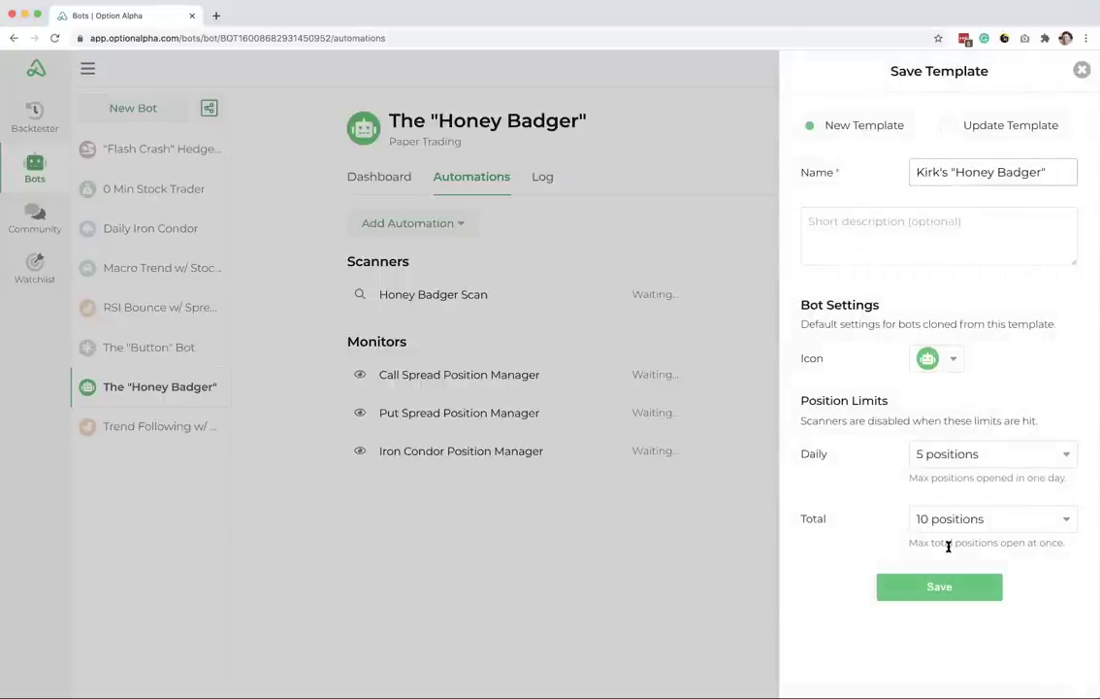
pyautogui.click(927, 587)
# Step: View the existing honey badger post in the community's Bots channel, open its attached template, and return to the bots overview
pyautogui.click(35, 218)
pyautogui.click(892, 221)
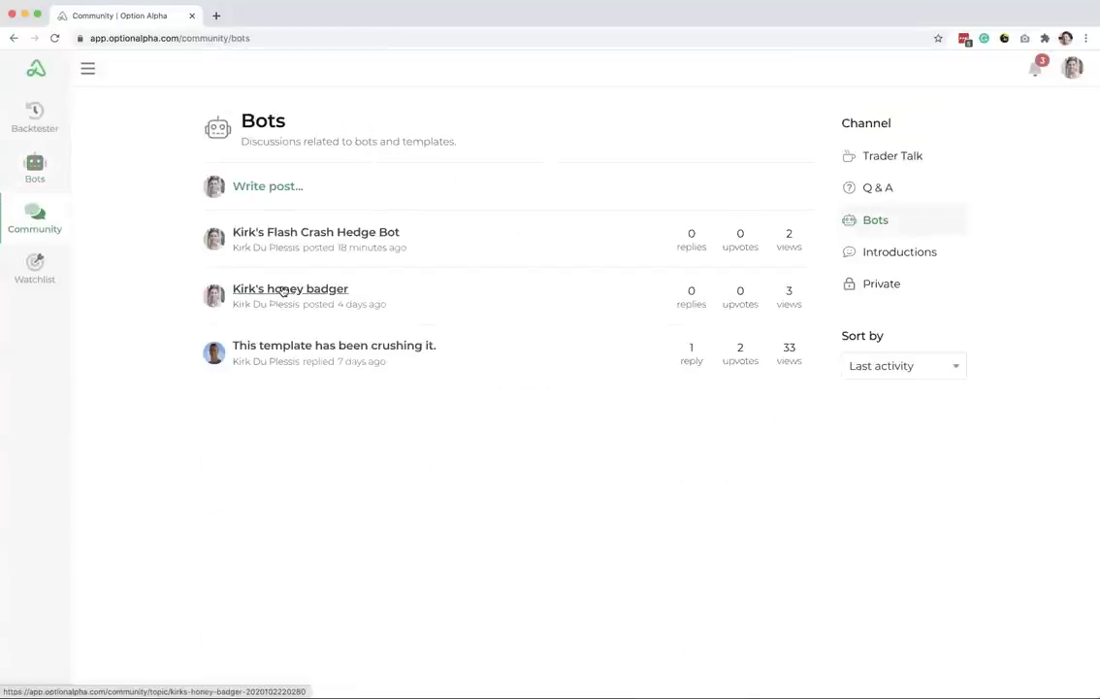
pyautogui.click(282, 289)
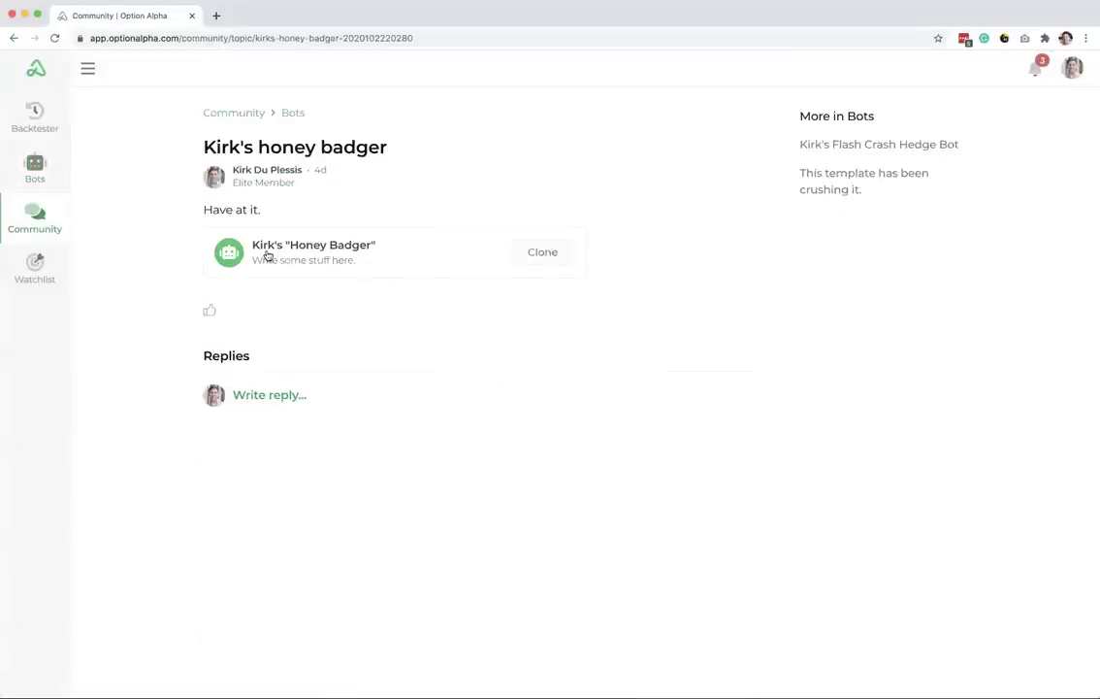
pyautogui.click(320, 259)
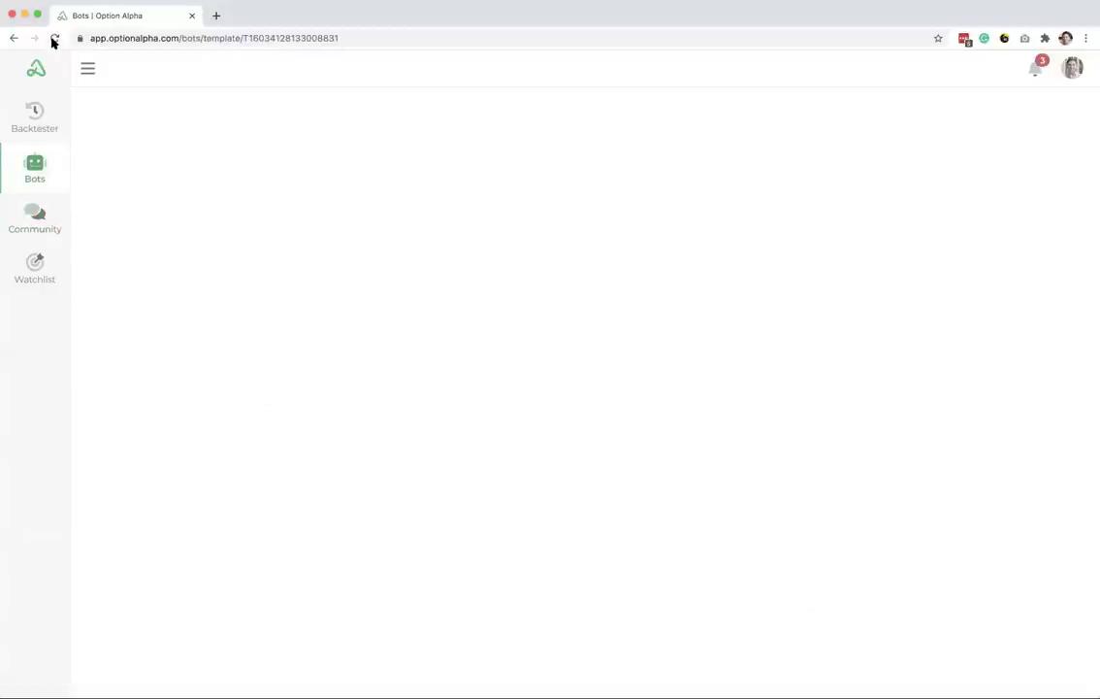
pyautogui.click(36, 175)
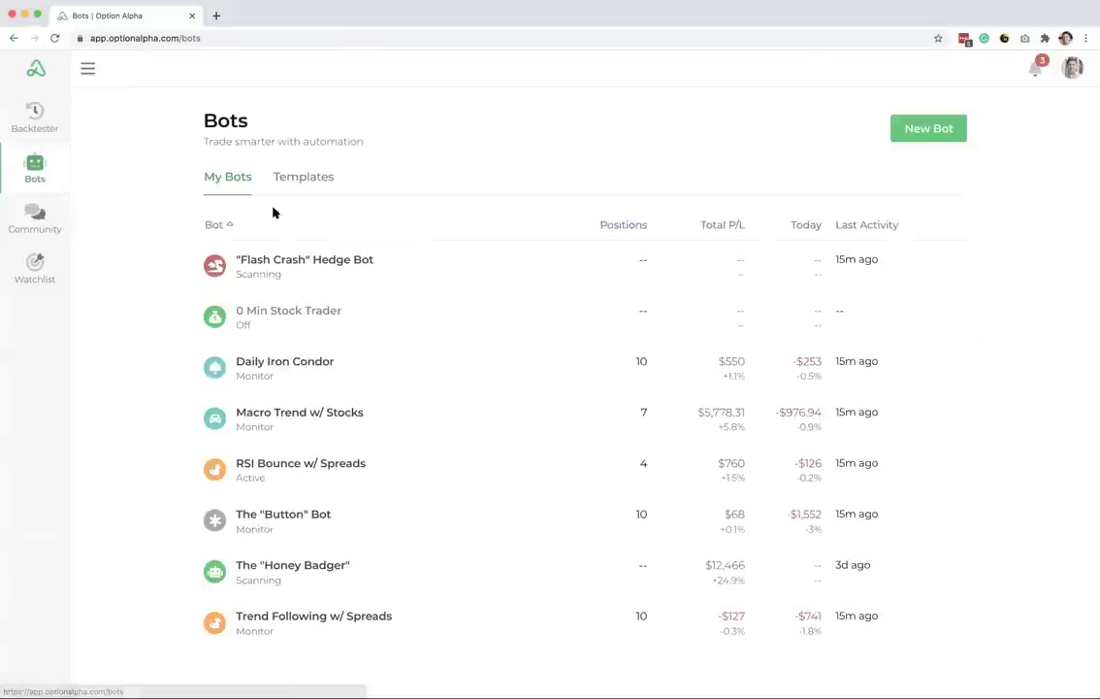
# Step: Publish a post titled "Here's my honey badger" in the community's Bots channel with the text "Here you go" and the Honey Badger template attached
pyautogui.click(46, 213)
pyautogui.click(893, 217)
pyautogui.click(308, 192)
pyautogui.write("Here's my honey badger")
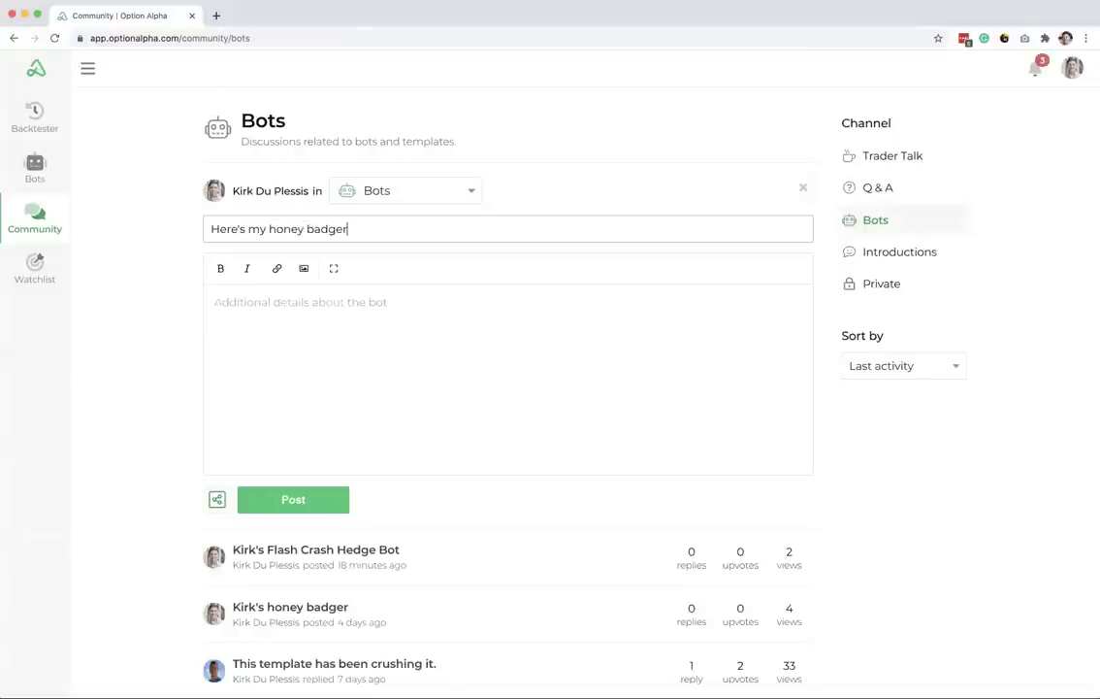
pyautogui.click(216, 499)
pyautogui.click(254, 498)
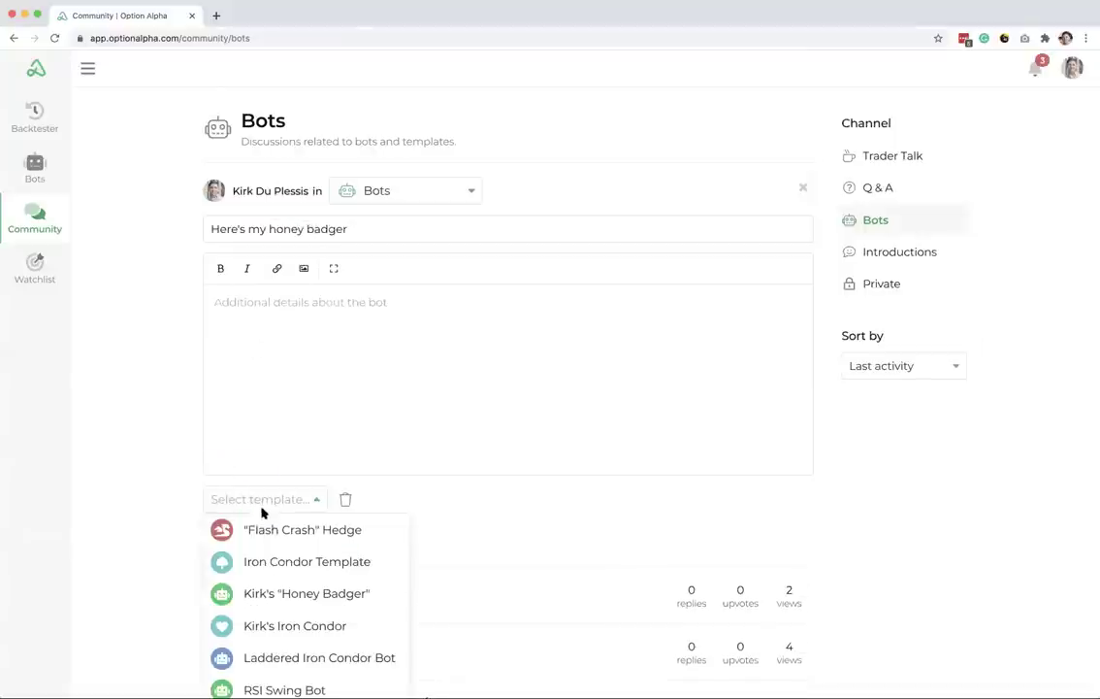
pyautogui.click(282, 593)
pyautogui.click(301, 380)
pyautogui.write('Here you go')
pyautogui.click(293, 537)
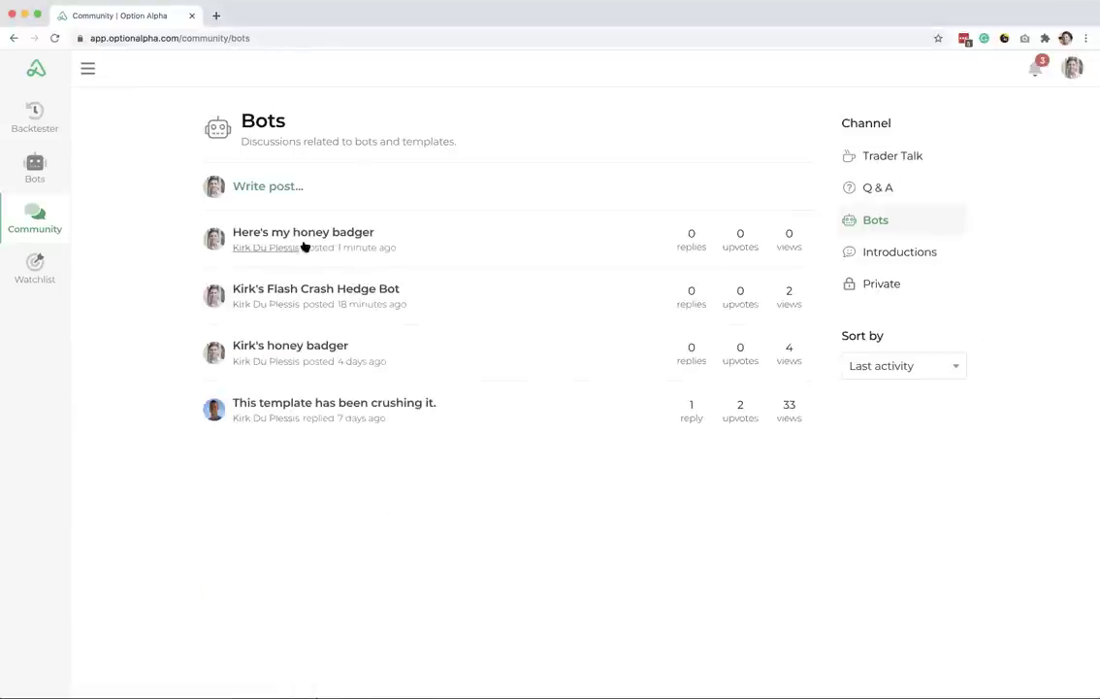
# Step: Open the new post's attached template and inspect the short put spread open interest decision in its Honey Badger Scan
pyautogui.click(295, 234)
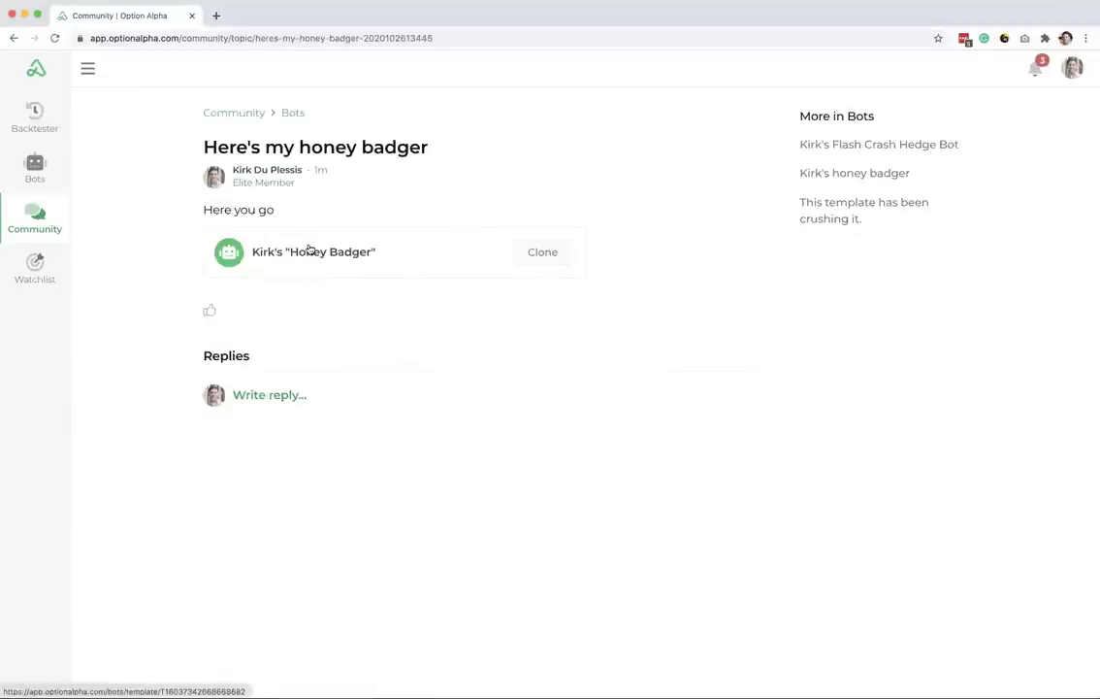
pyautogui.click(310, 250)
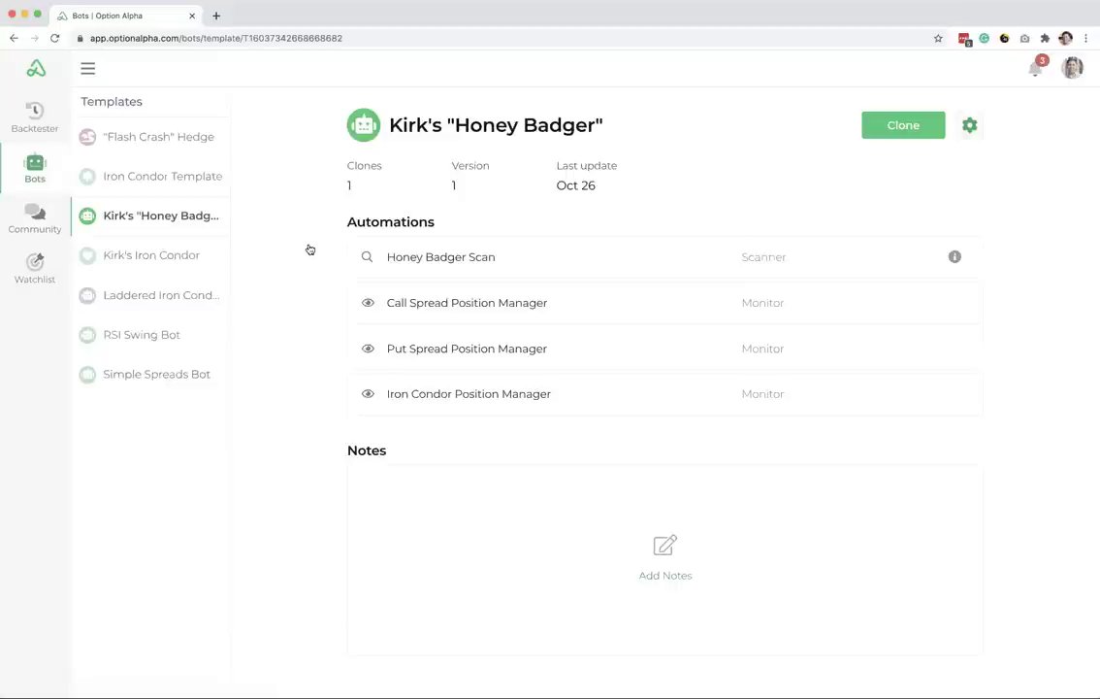
pyautogui.click(558, 248)
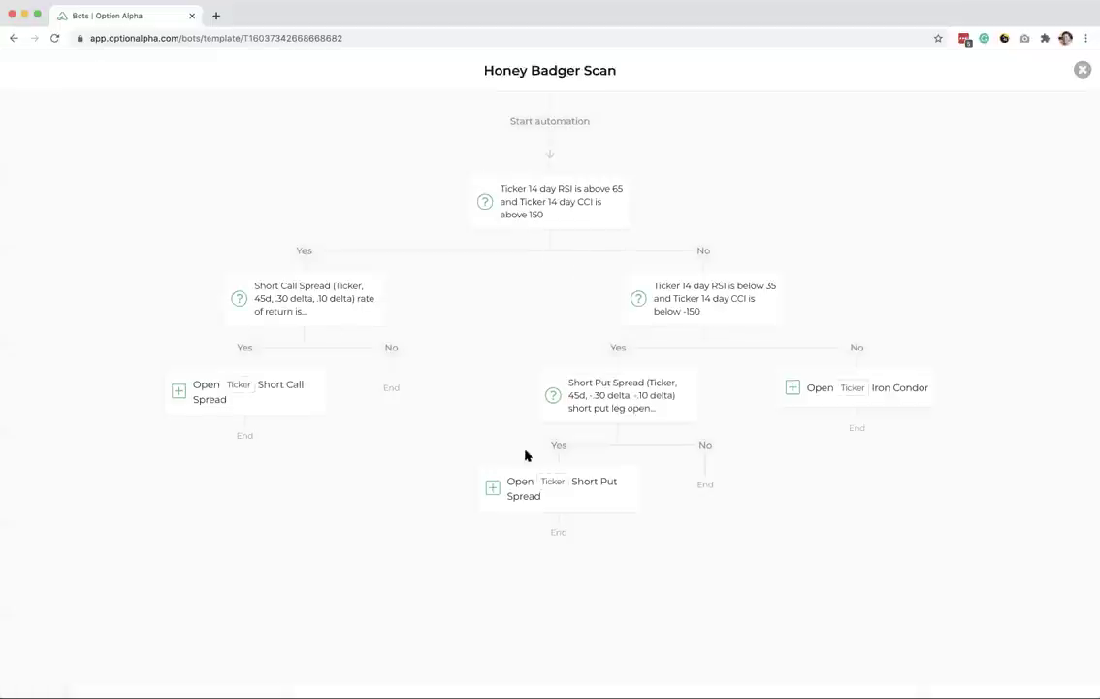
pyautogui.click(644, 394)
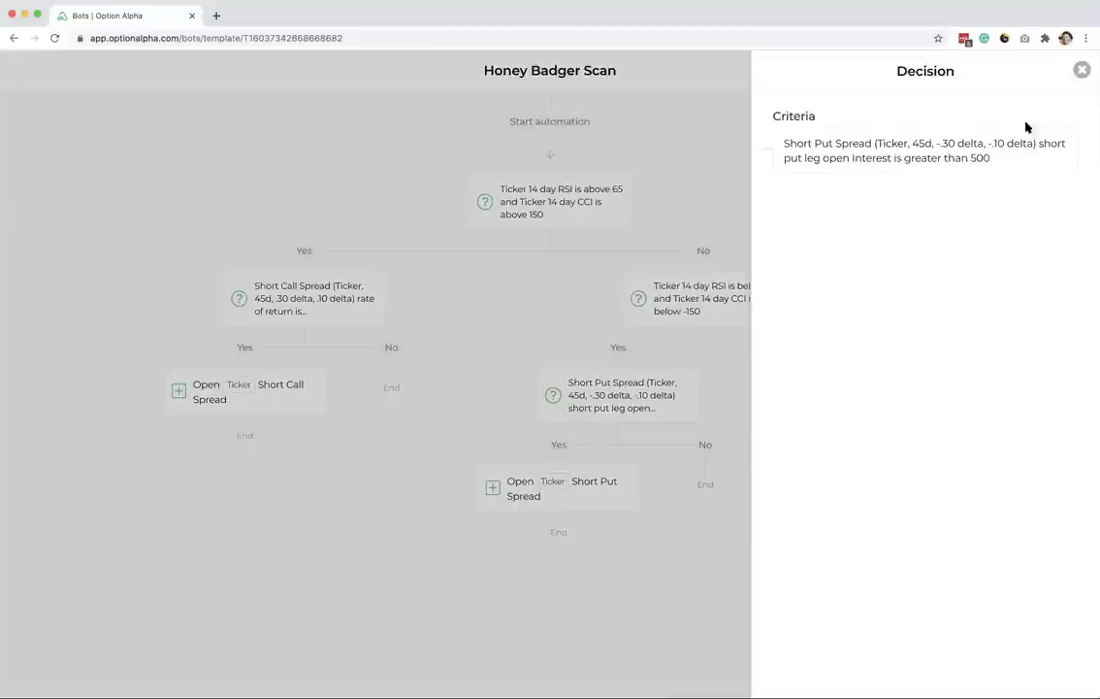
pyautogui.click(1082, 73)
pyautogui.click(1081, 69)
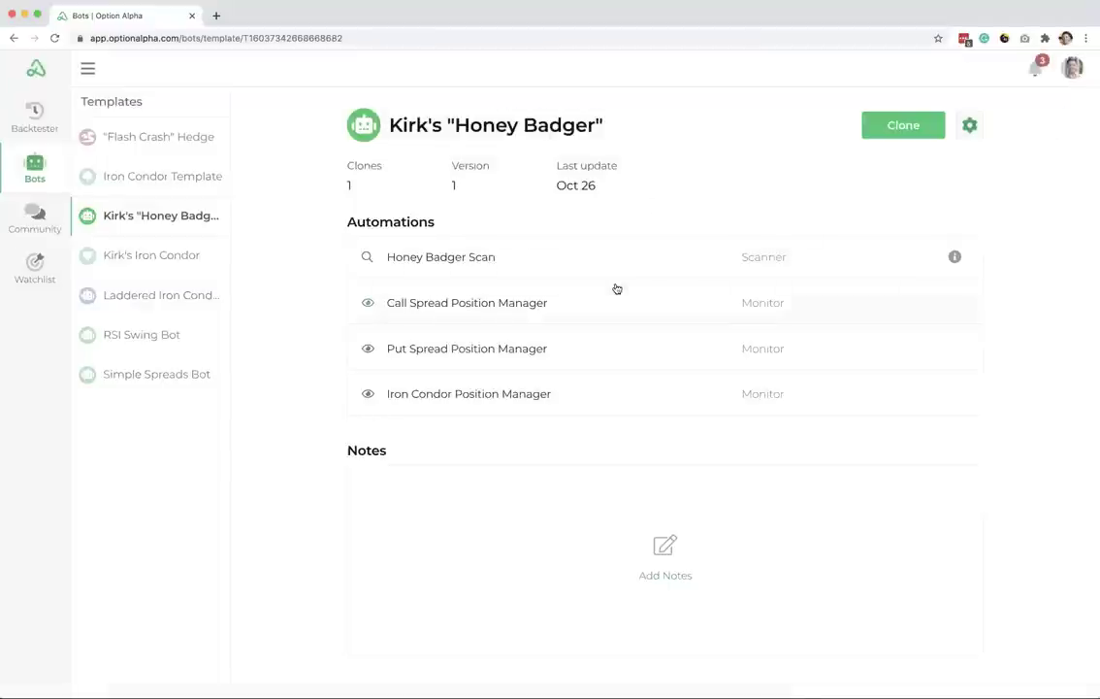
# Step: Return to the "Here's my honey badger" post, open its reply editor, and view the attached template again
pyautogui.moveTo(582, 185)
pyautogui.click(31, 213)
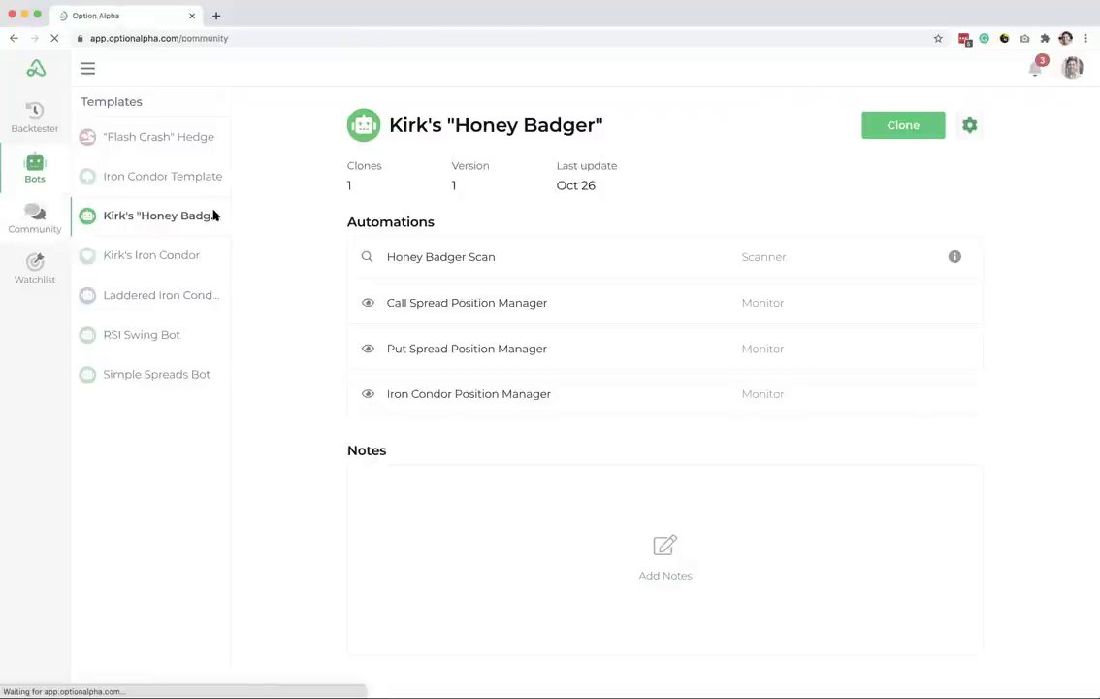
pyautogui.click(314, 233)
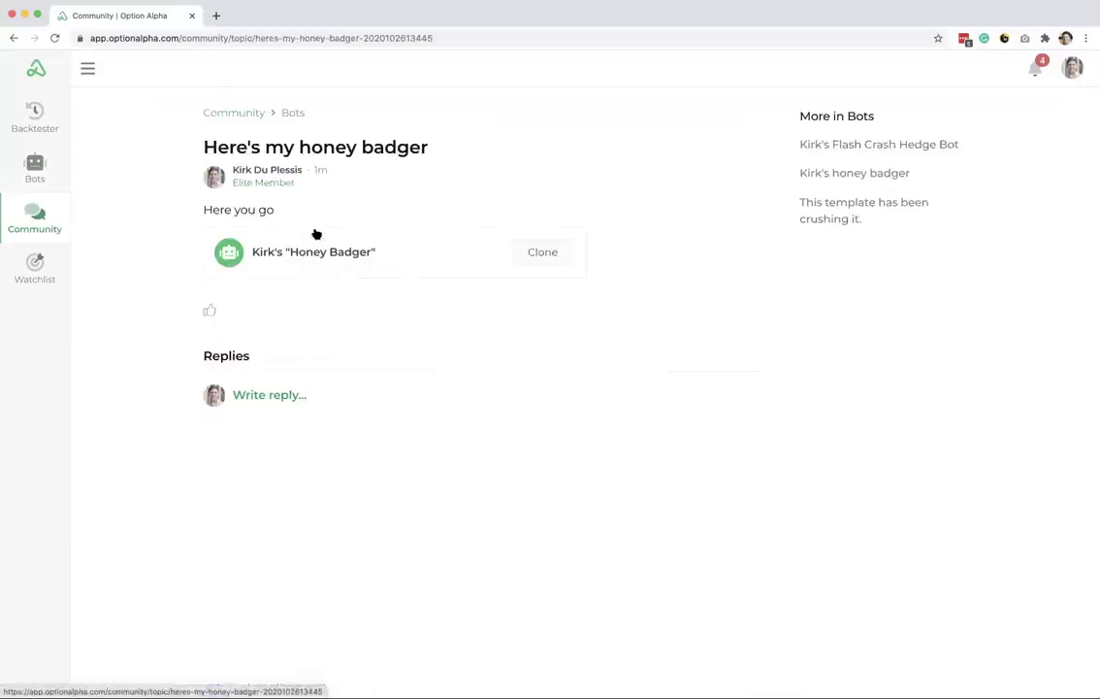
pyautogui.click(277, 396)
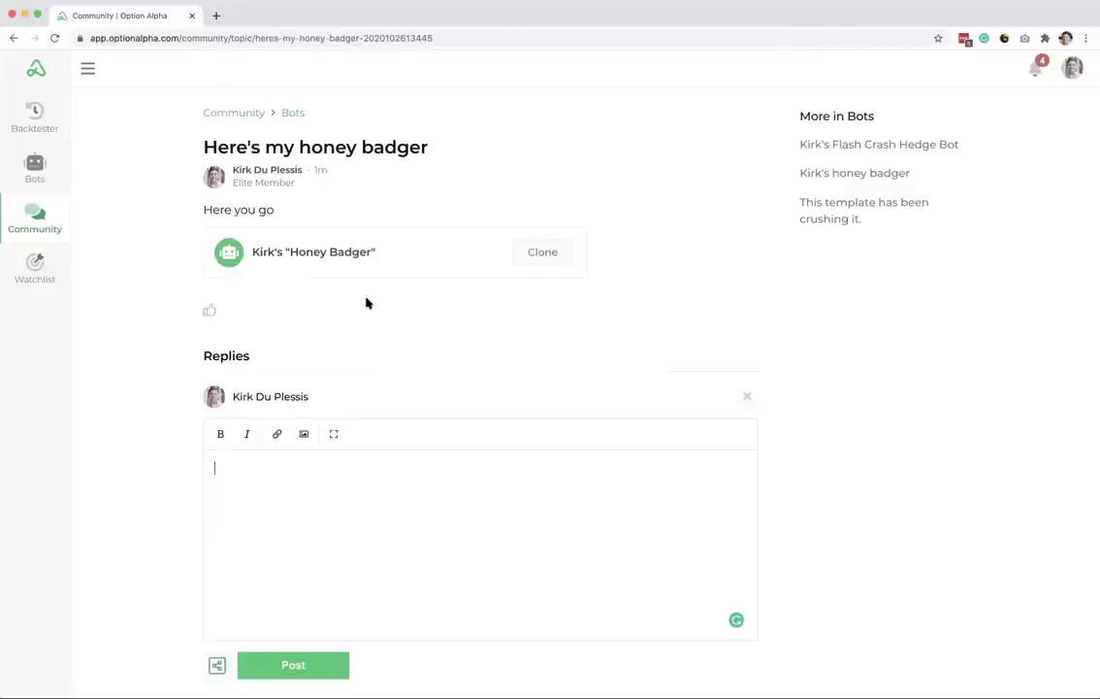
pyautogui.click(384, 262)
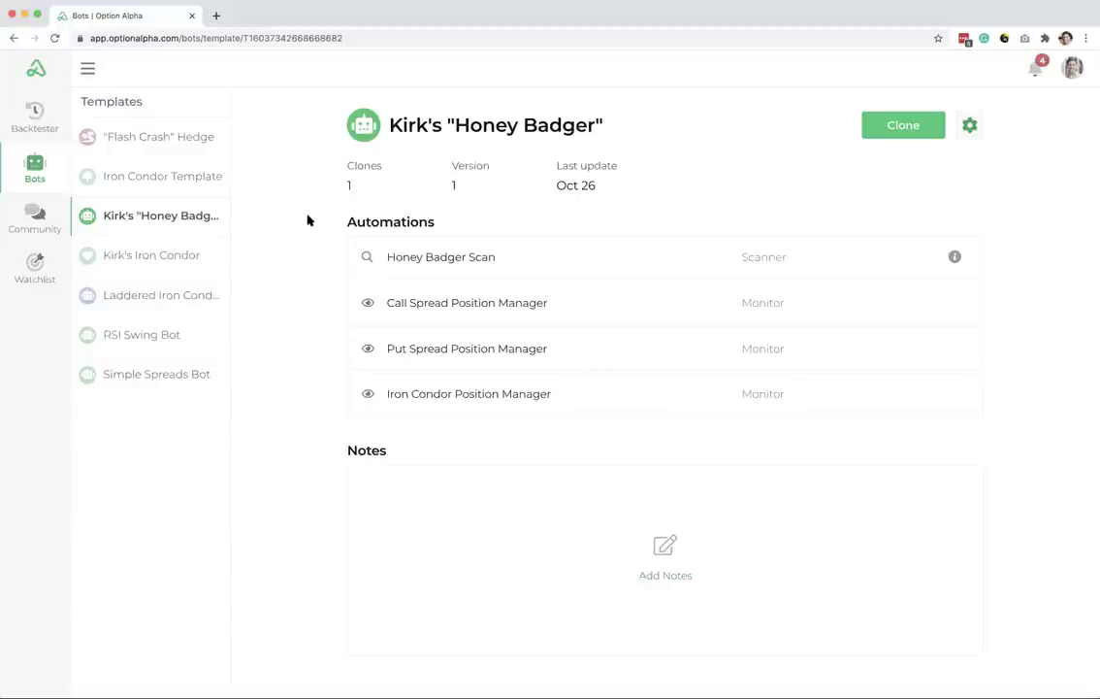
# Step: Open the EEM Weekly Iron Condor backtest in the Backtester and review its strategy settings, entry conditions and exit conditions
pyautogui.click(39, 122)
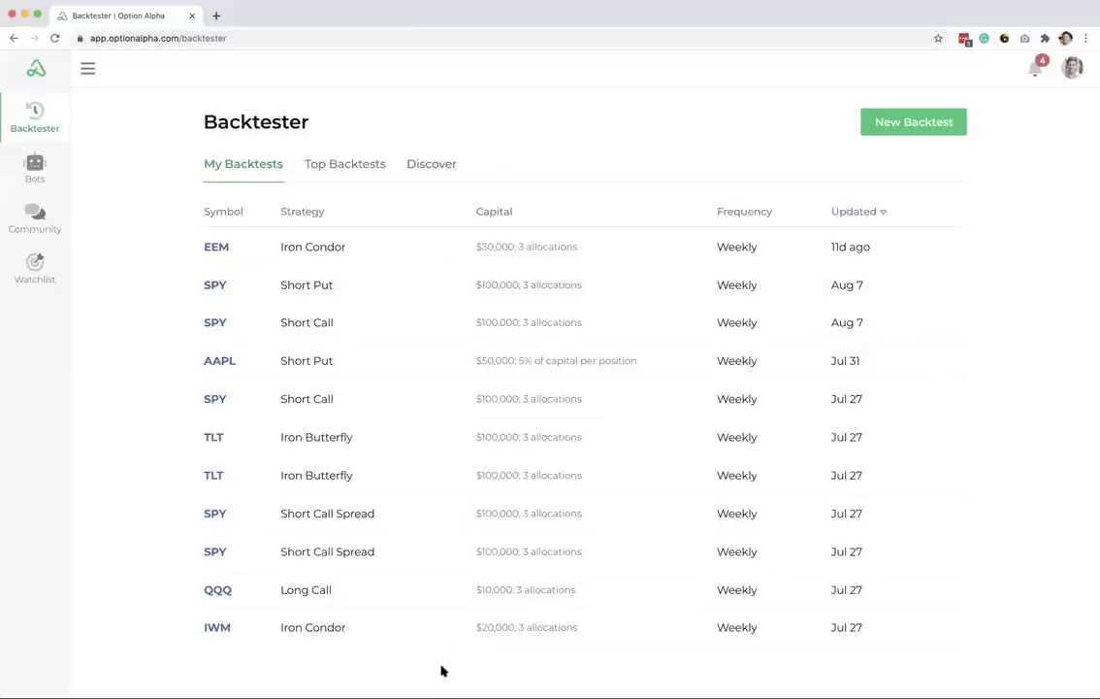
pyautogui.click(432, 253)
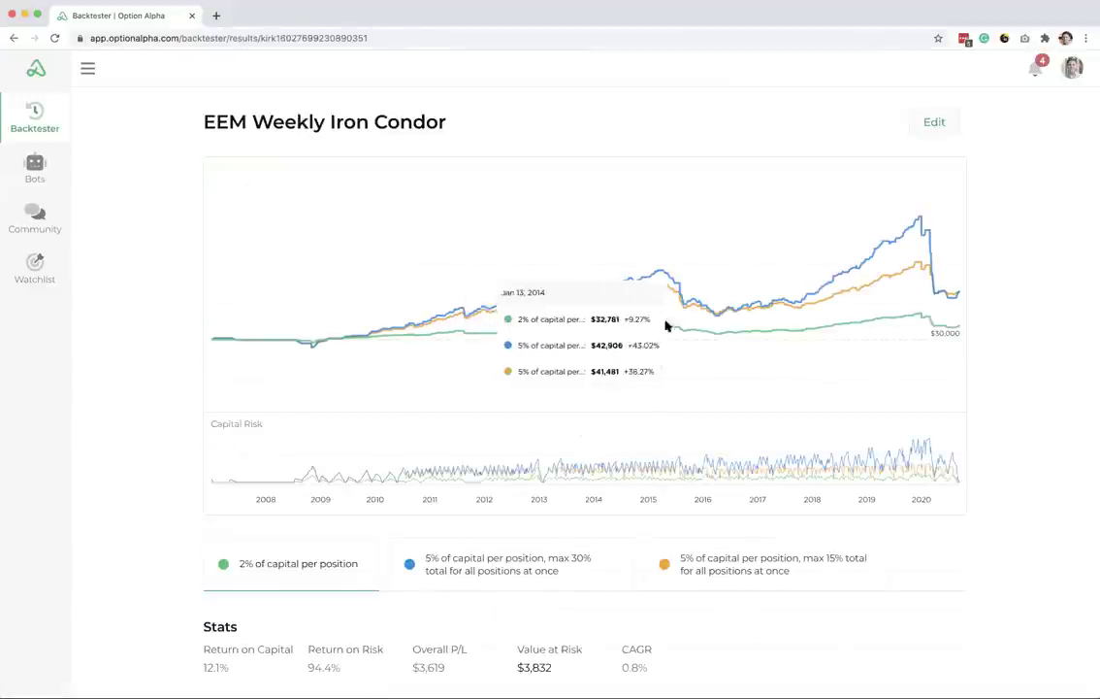
pyautogui.click(934, 120)
pyautogui.scroll(-4, 959, 296)
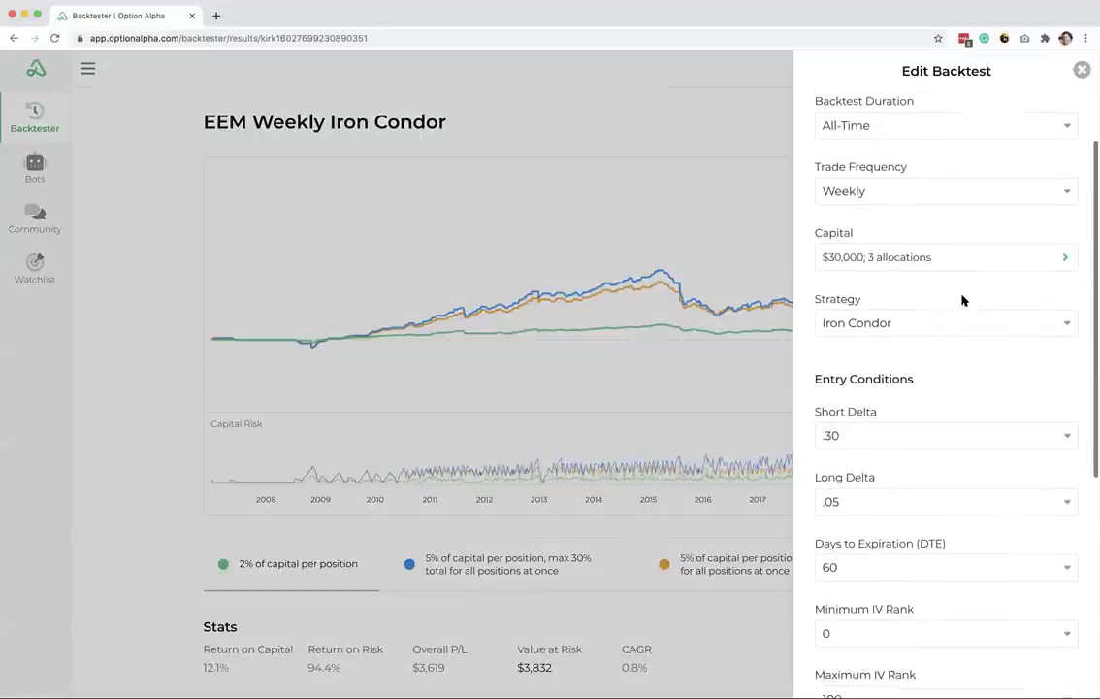
pyautogui.scroll(-6, 956, 319)
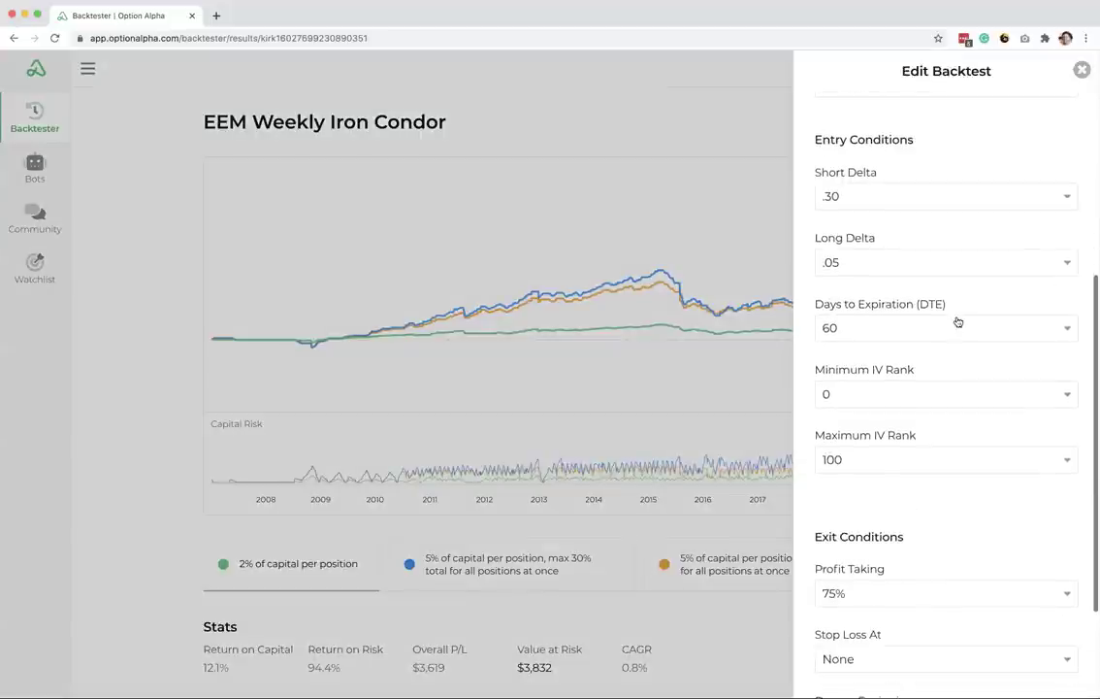
pyautogui.scroll(4, 959, 325)
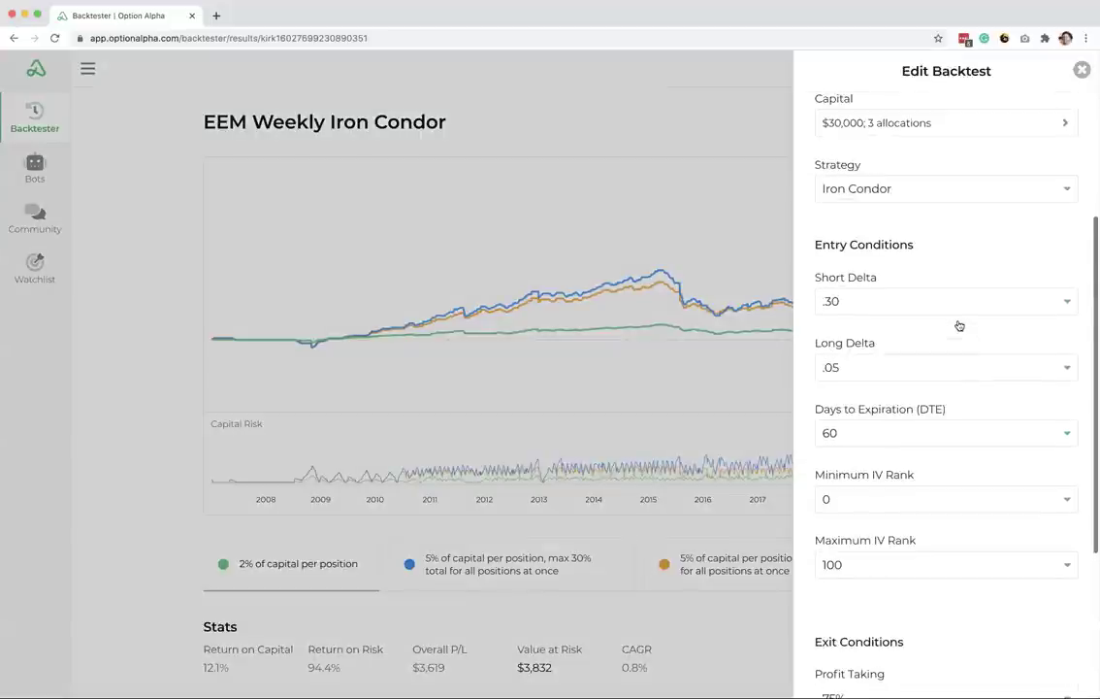
pyautogui.scroll(-5, 957, 324)
pyautogui.scroll(11, 963, 319)
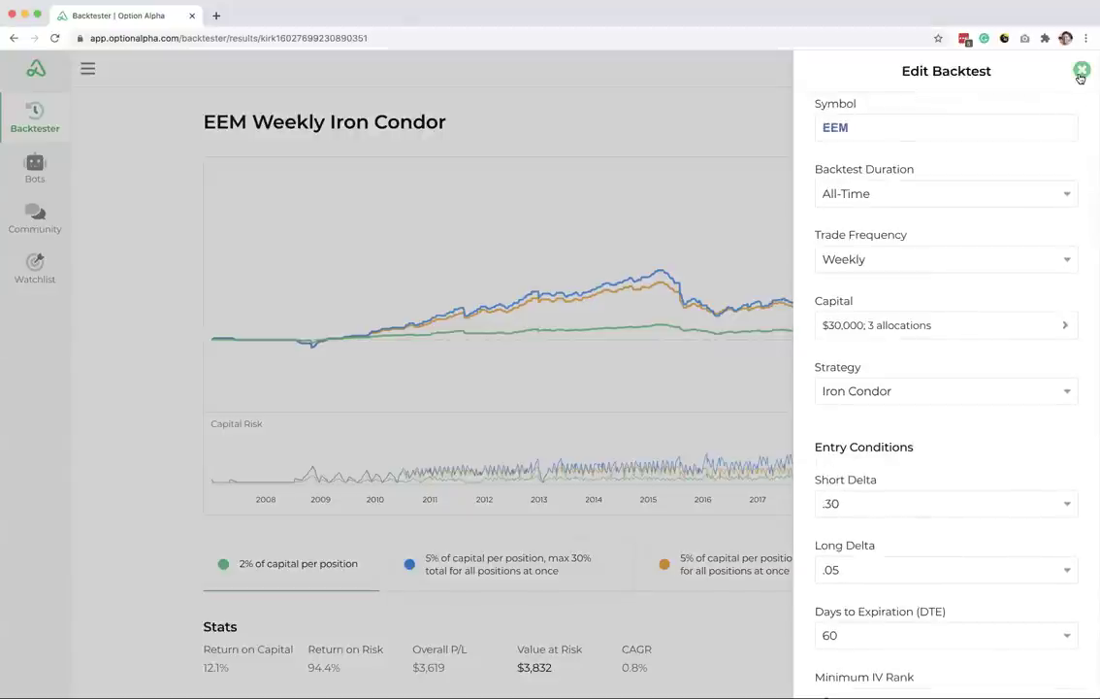
# Step: Review the backtest's starting capital and allocation options, close the settings without saving, and examine the performance chart
pyautogui.click(949, 322)
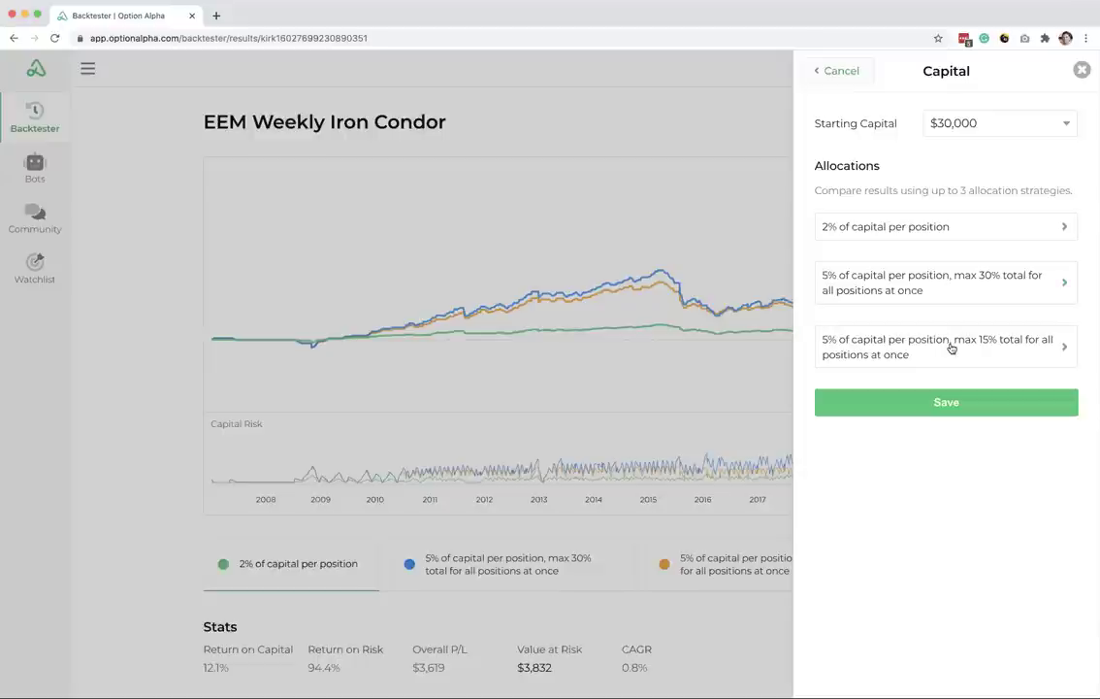
pyautogui.click(940, 280)
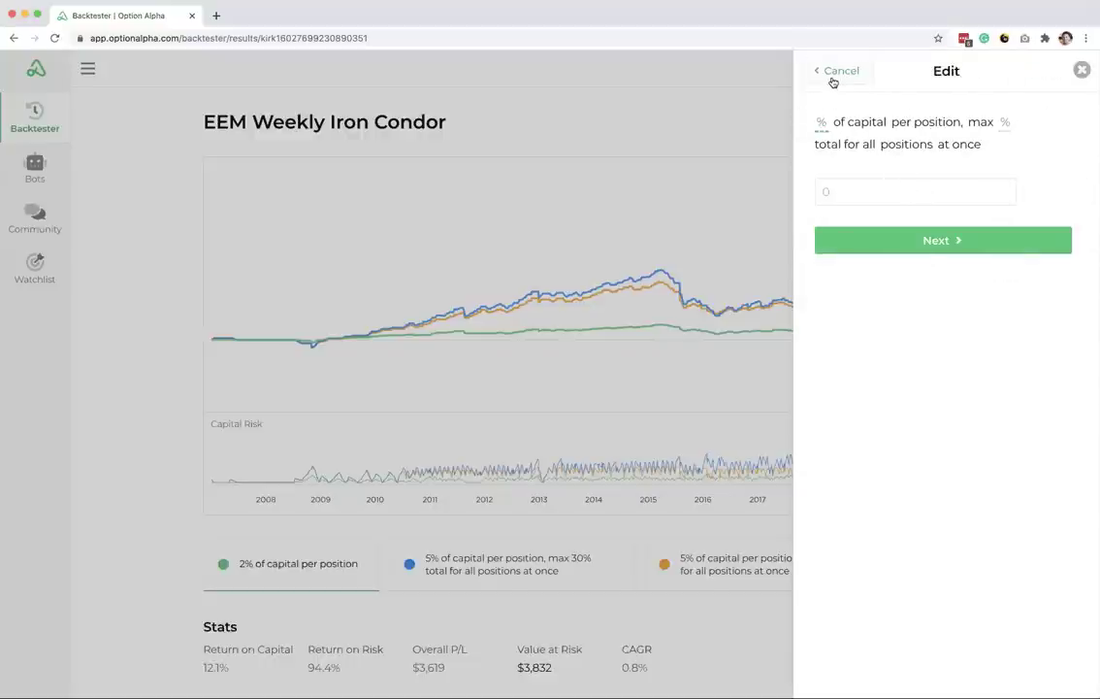
pyautogui.click(1080, 70)
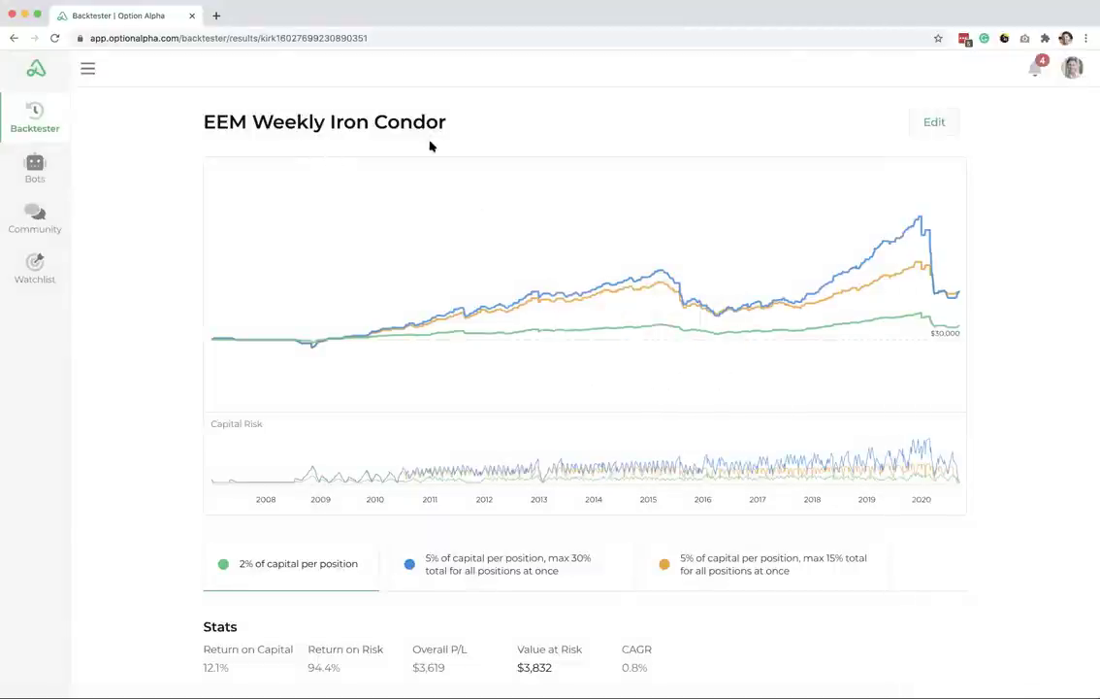
pyautogui.moveTo(767, 295)
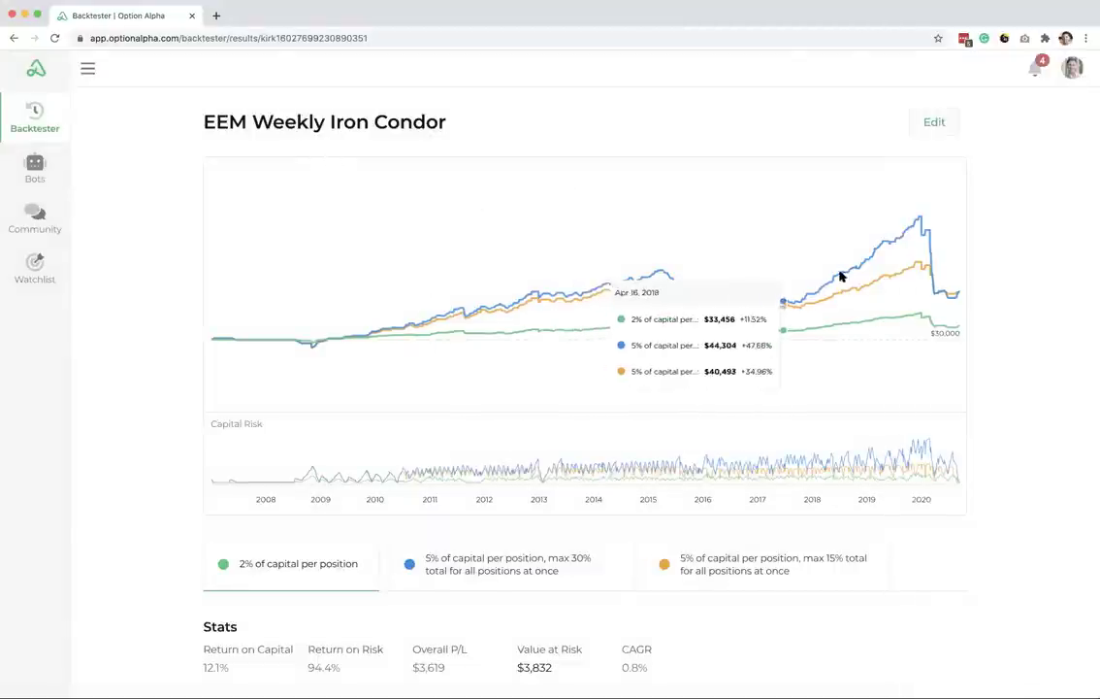